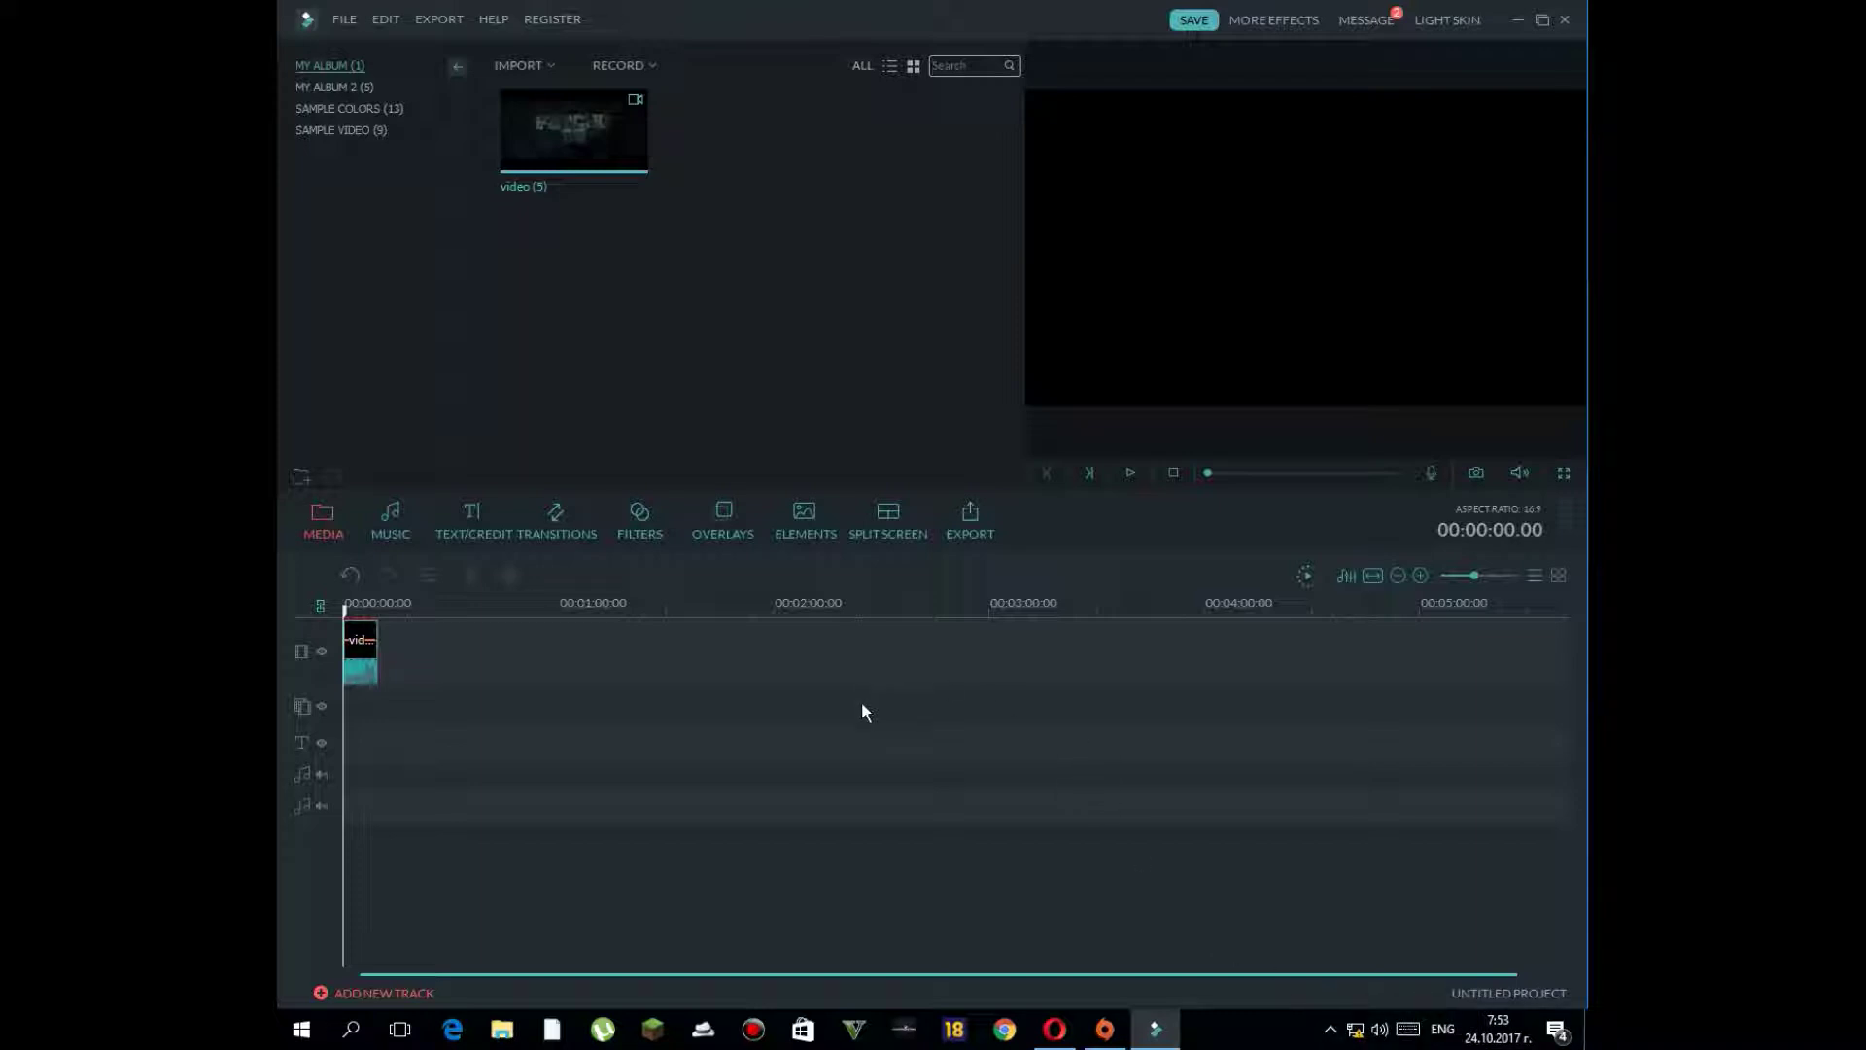
- View the software's registration details and close the registration dialog
left_click(553, 21)
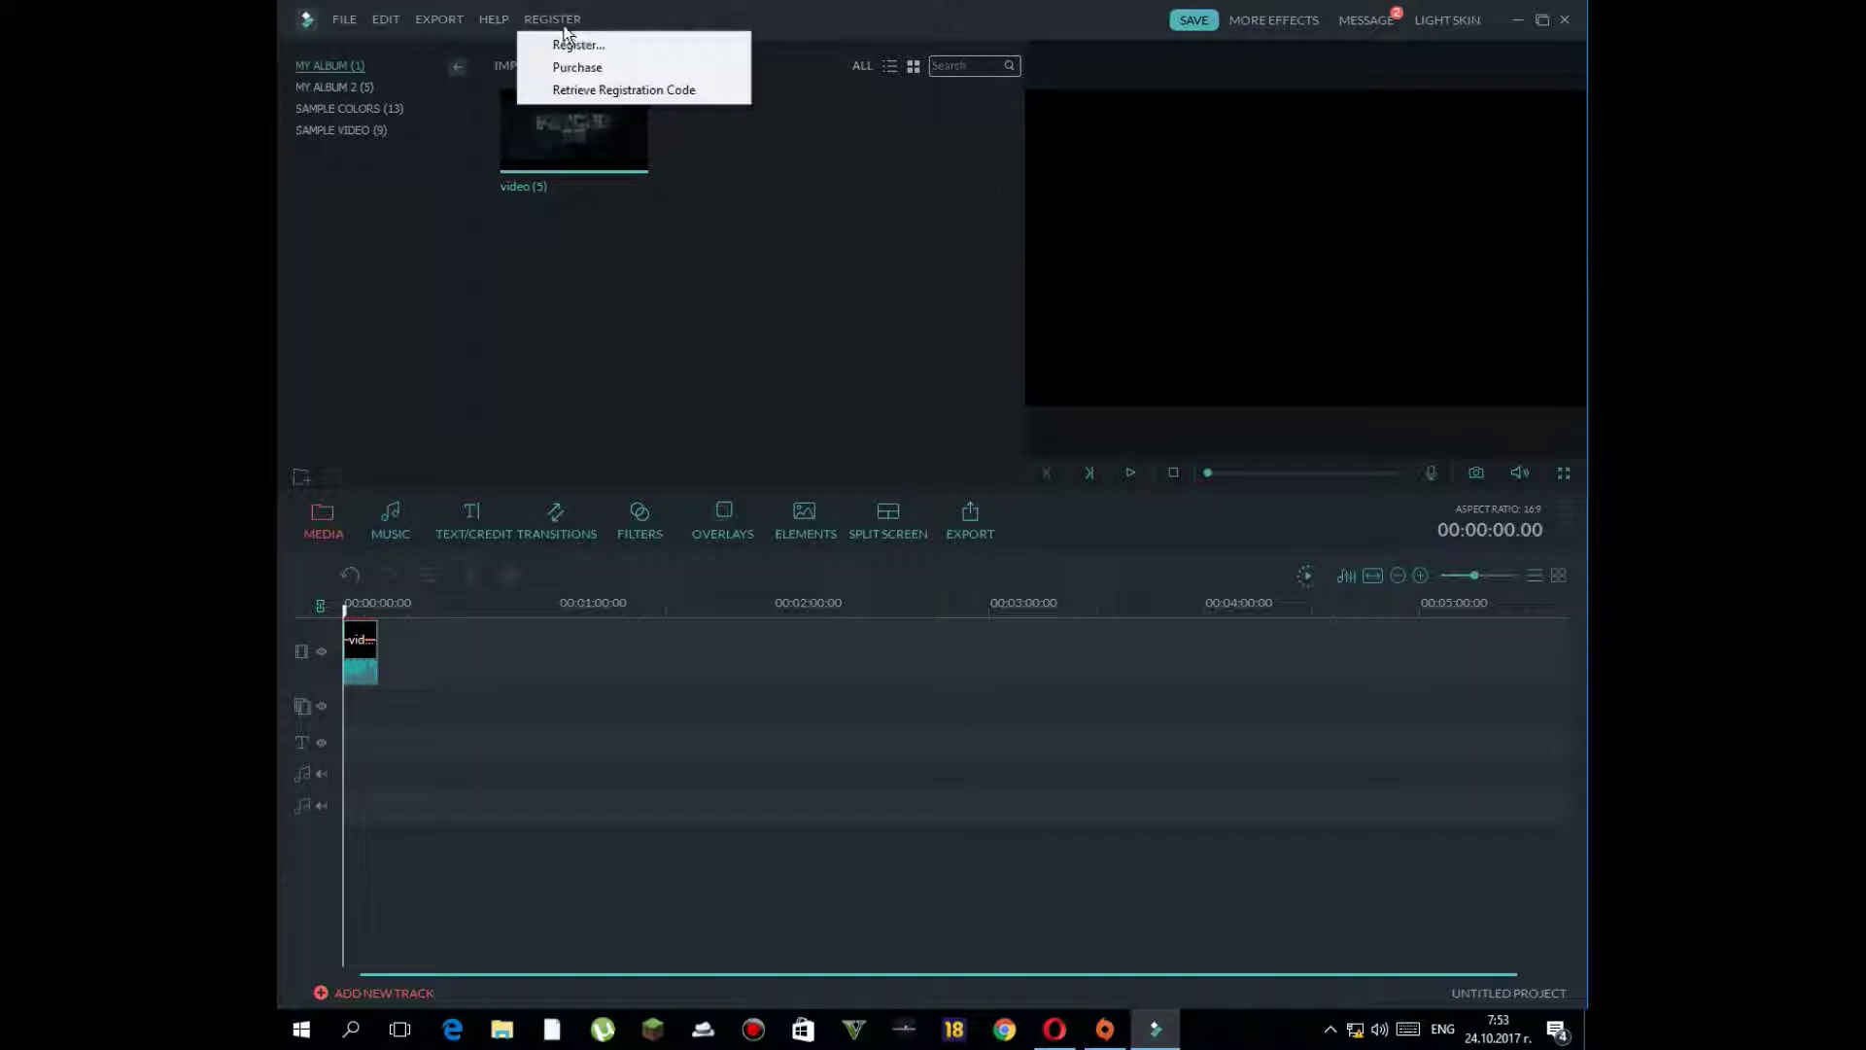
left_click(681, 43)
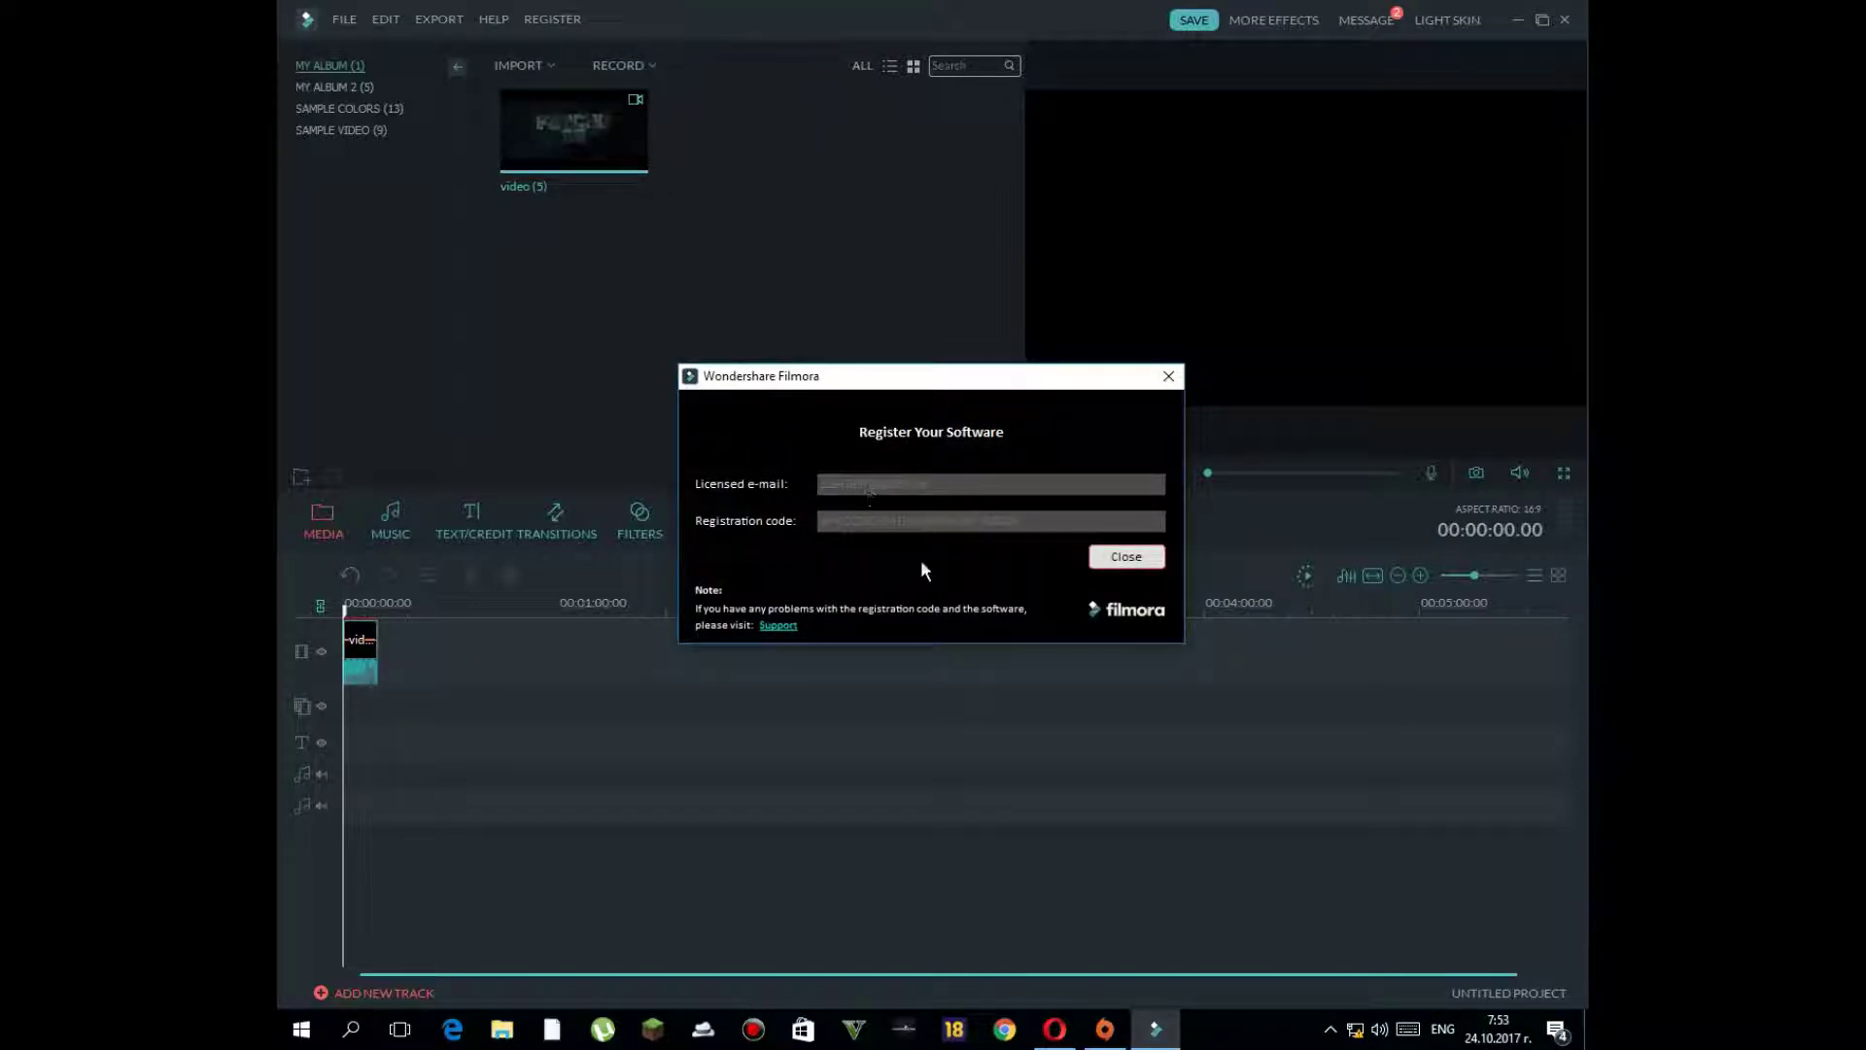
left_click(1131, 558)
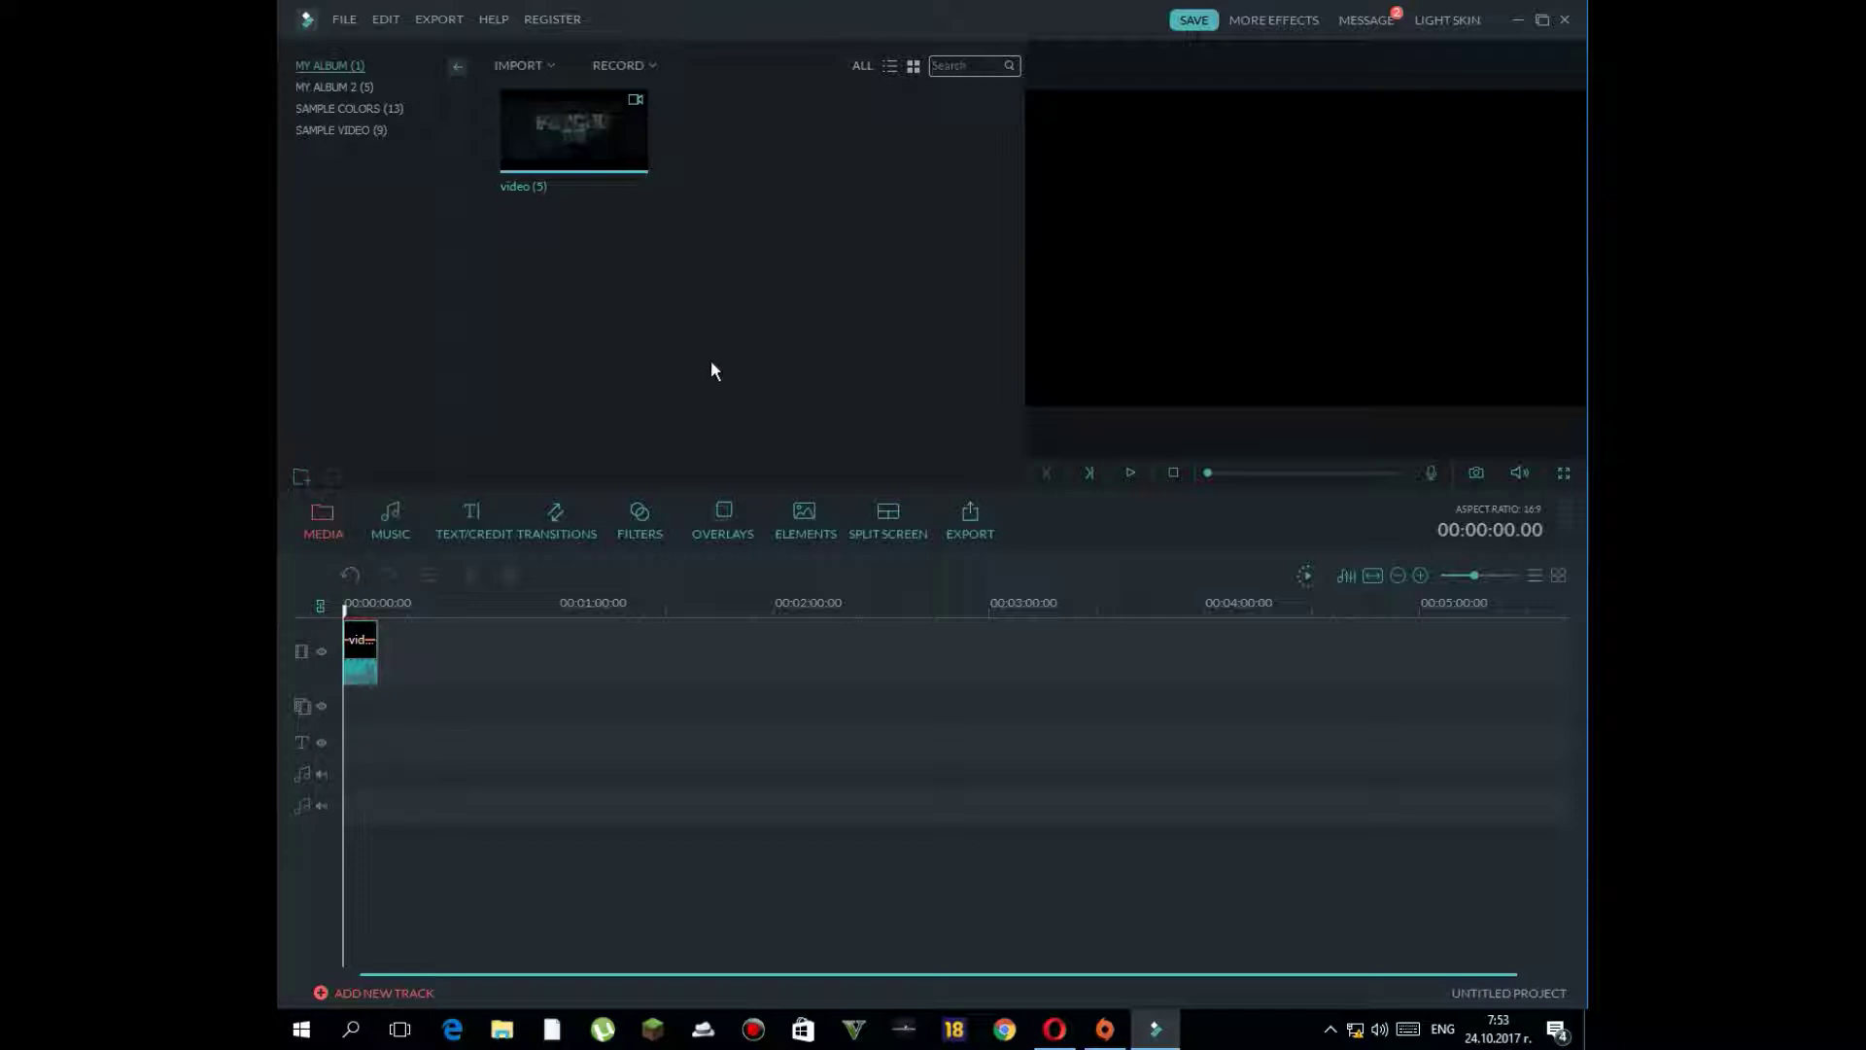
- Add the LowerThirds 2 title at the start of the text track and check it in the preview and title editor
left_click(386, 525)
left_click(474, 522)
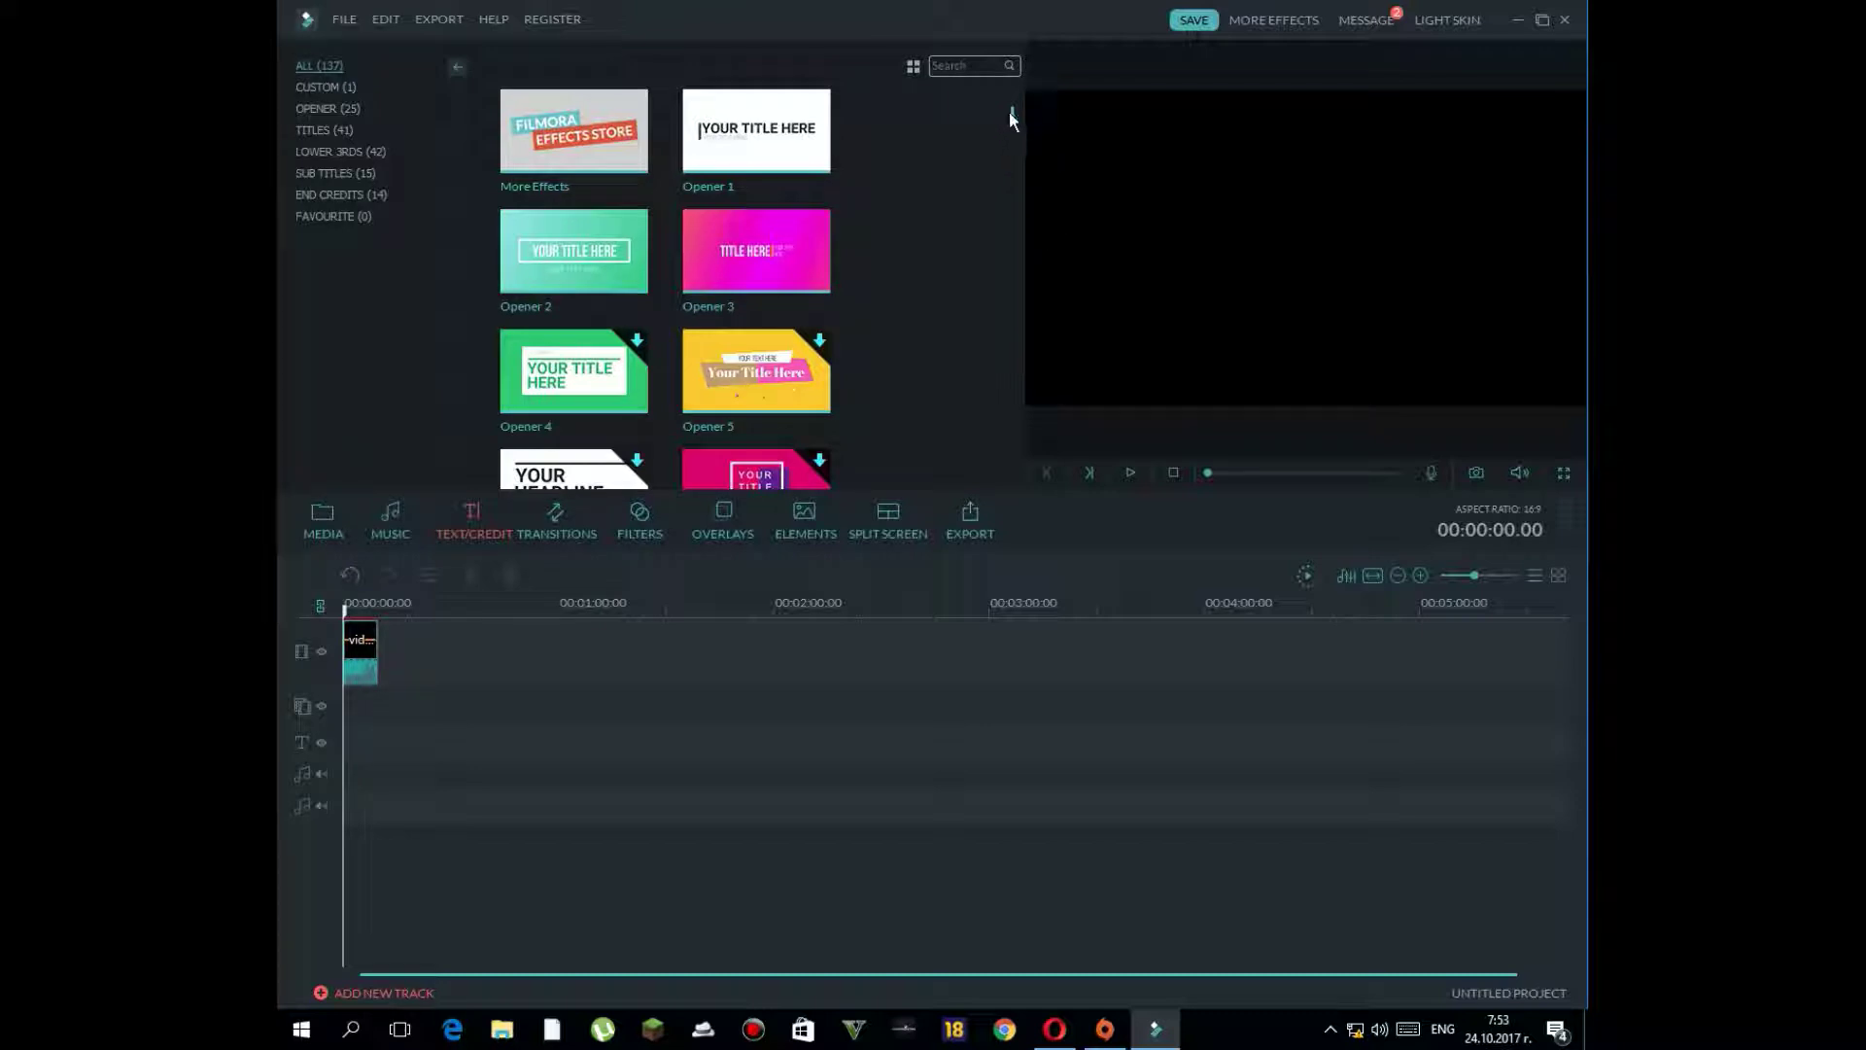
left_click_drag(1010, 120, 1000, 290)
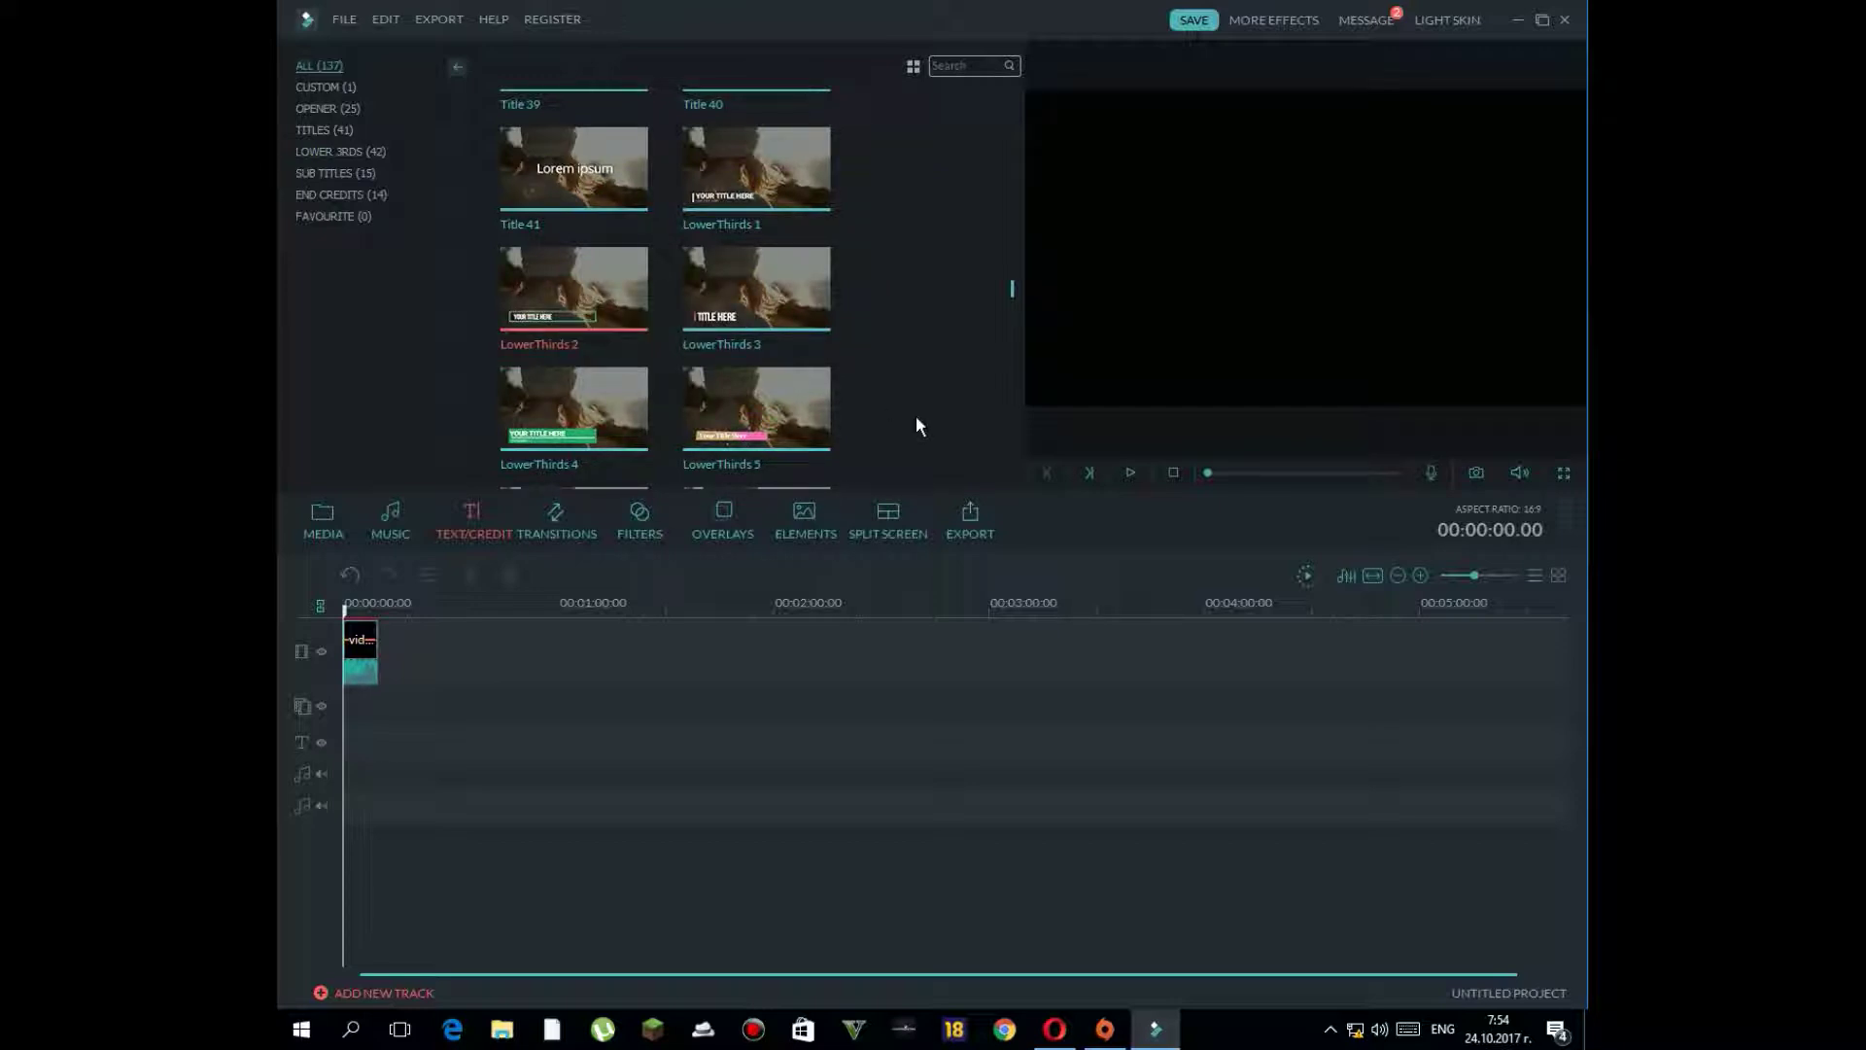
left_click(1132, 475)
mouse_move(571, 293)
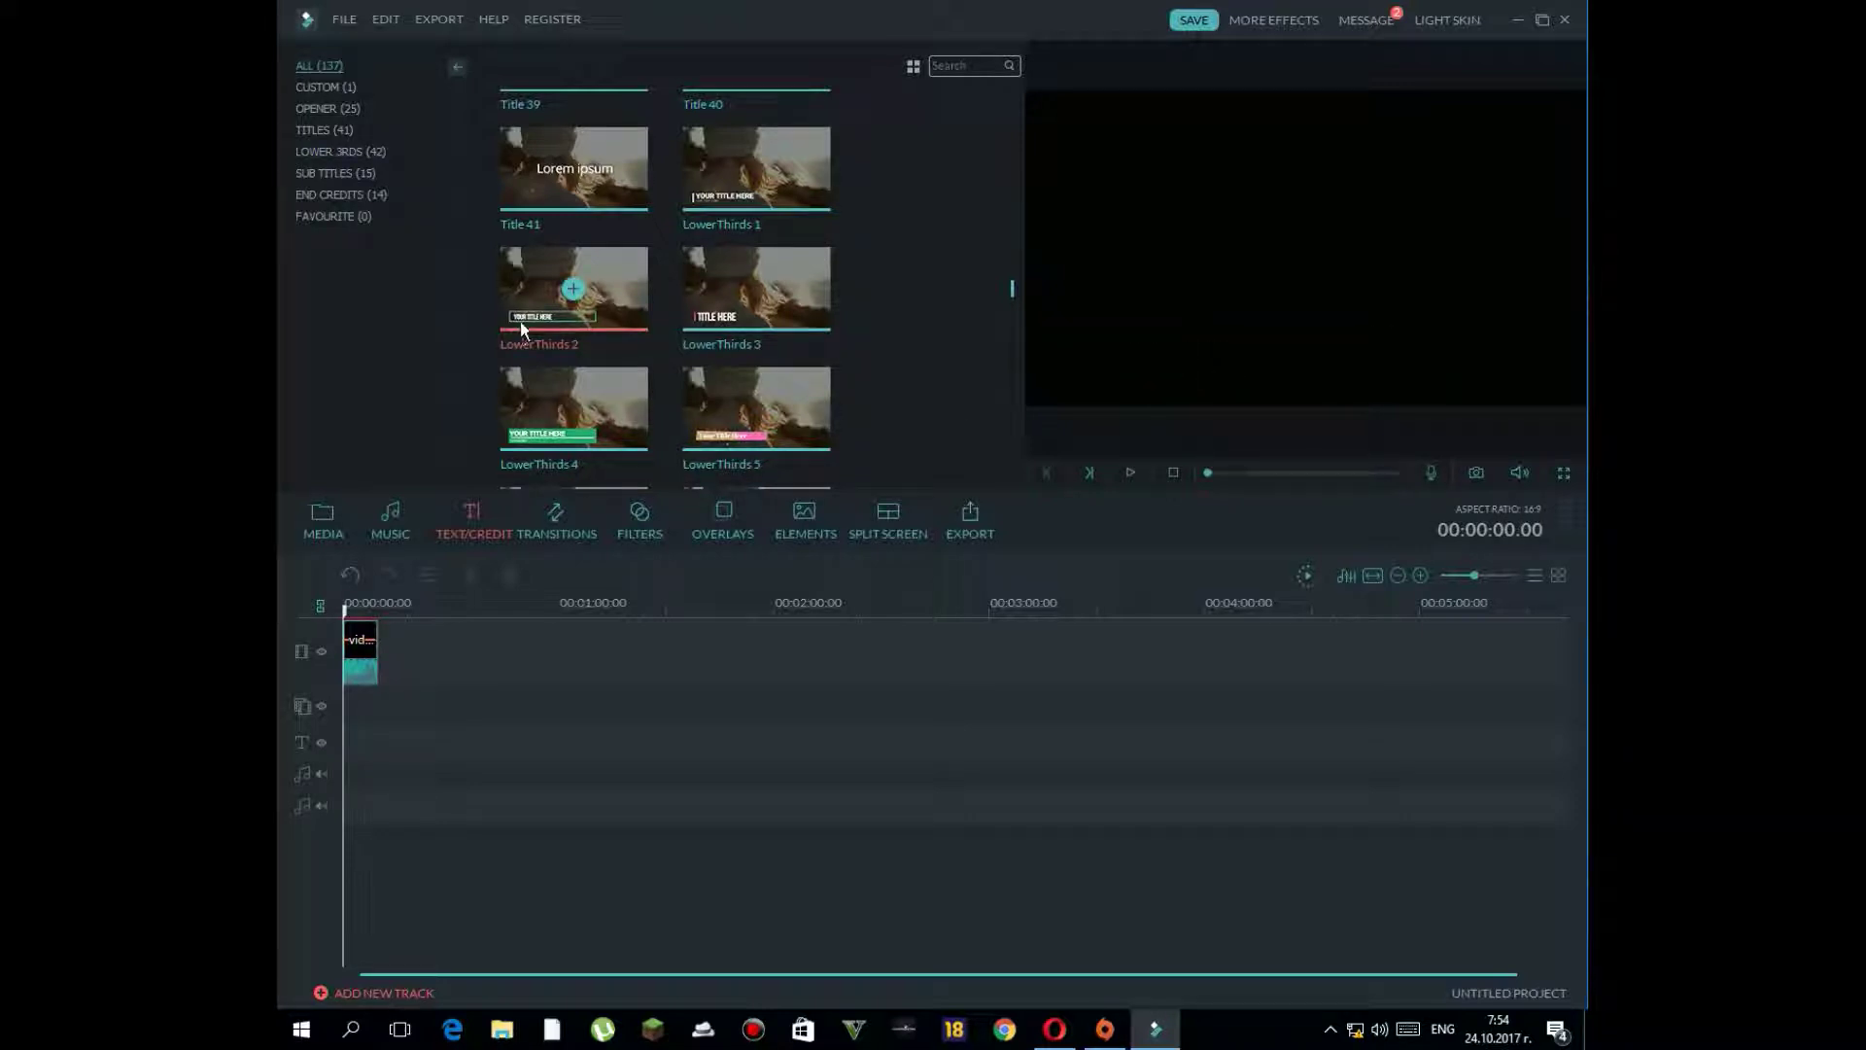
left_click(572, 289)
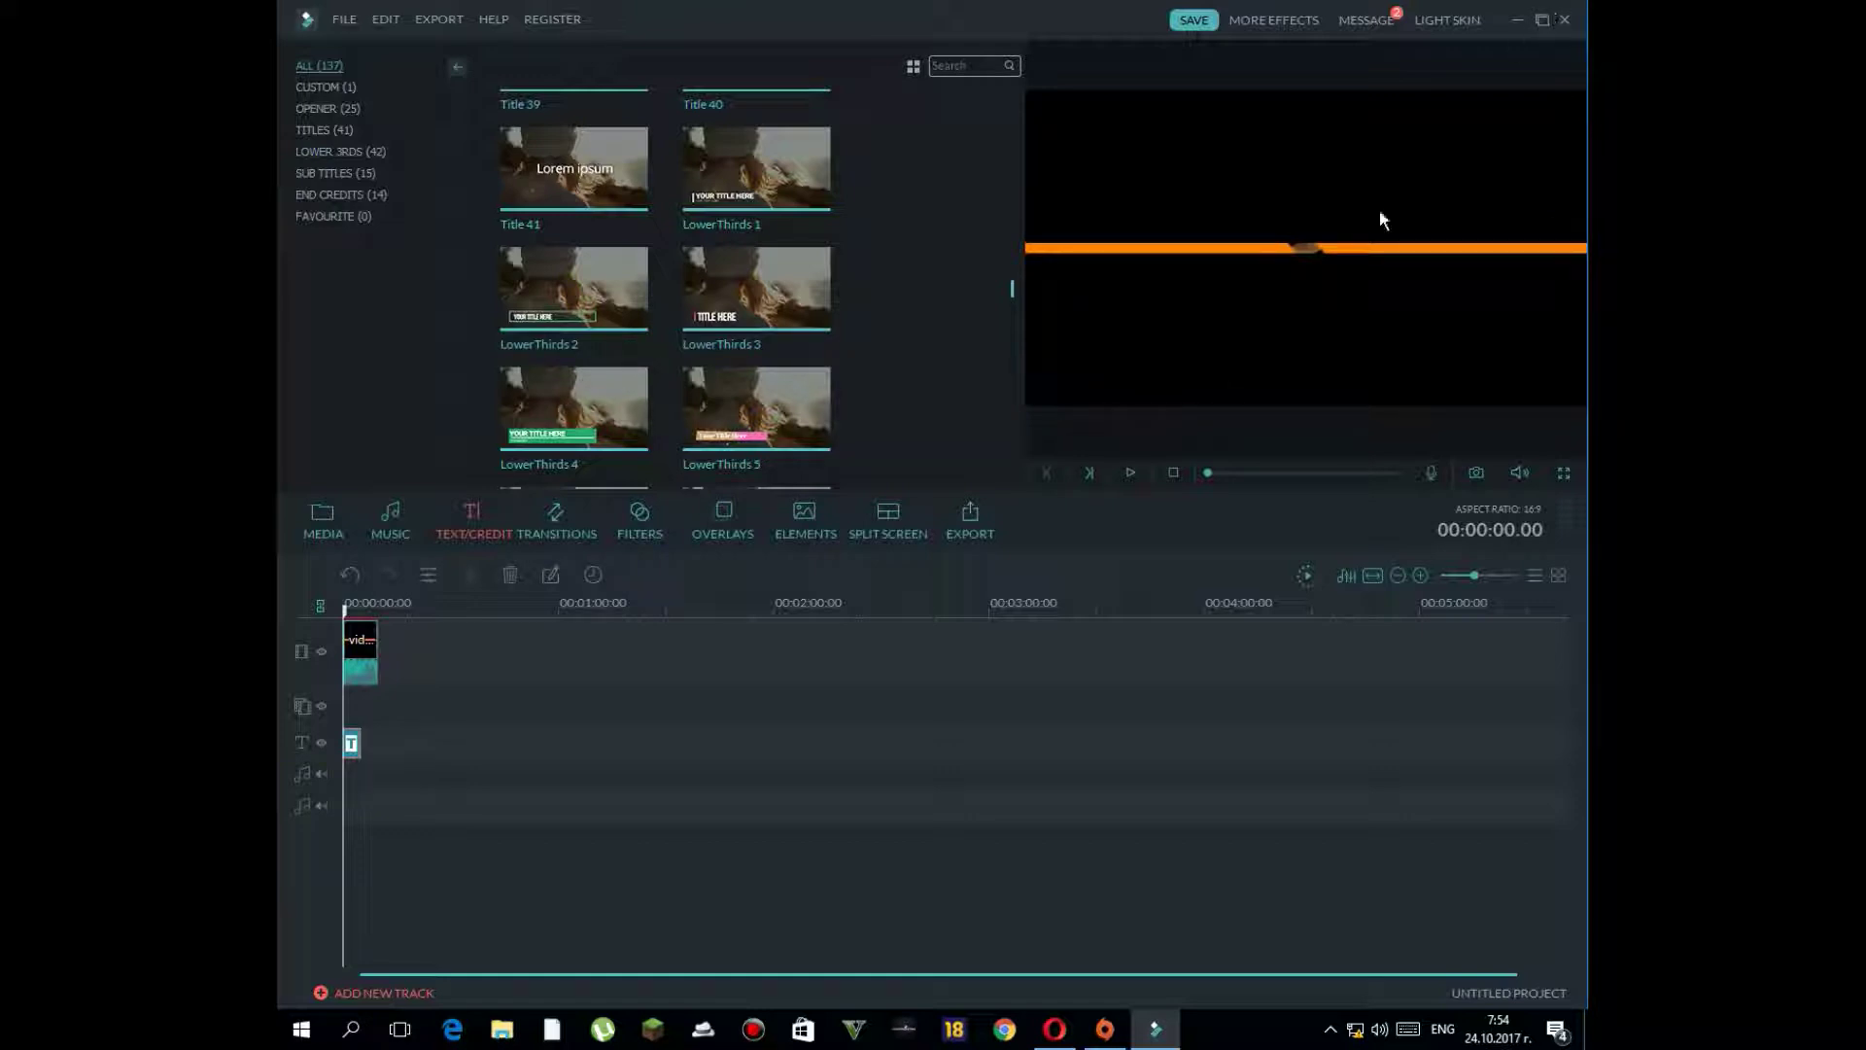
left_click(1131, 472)
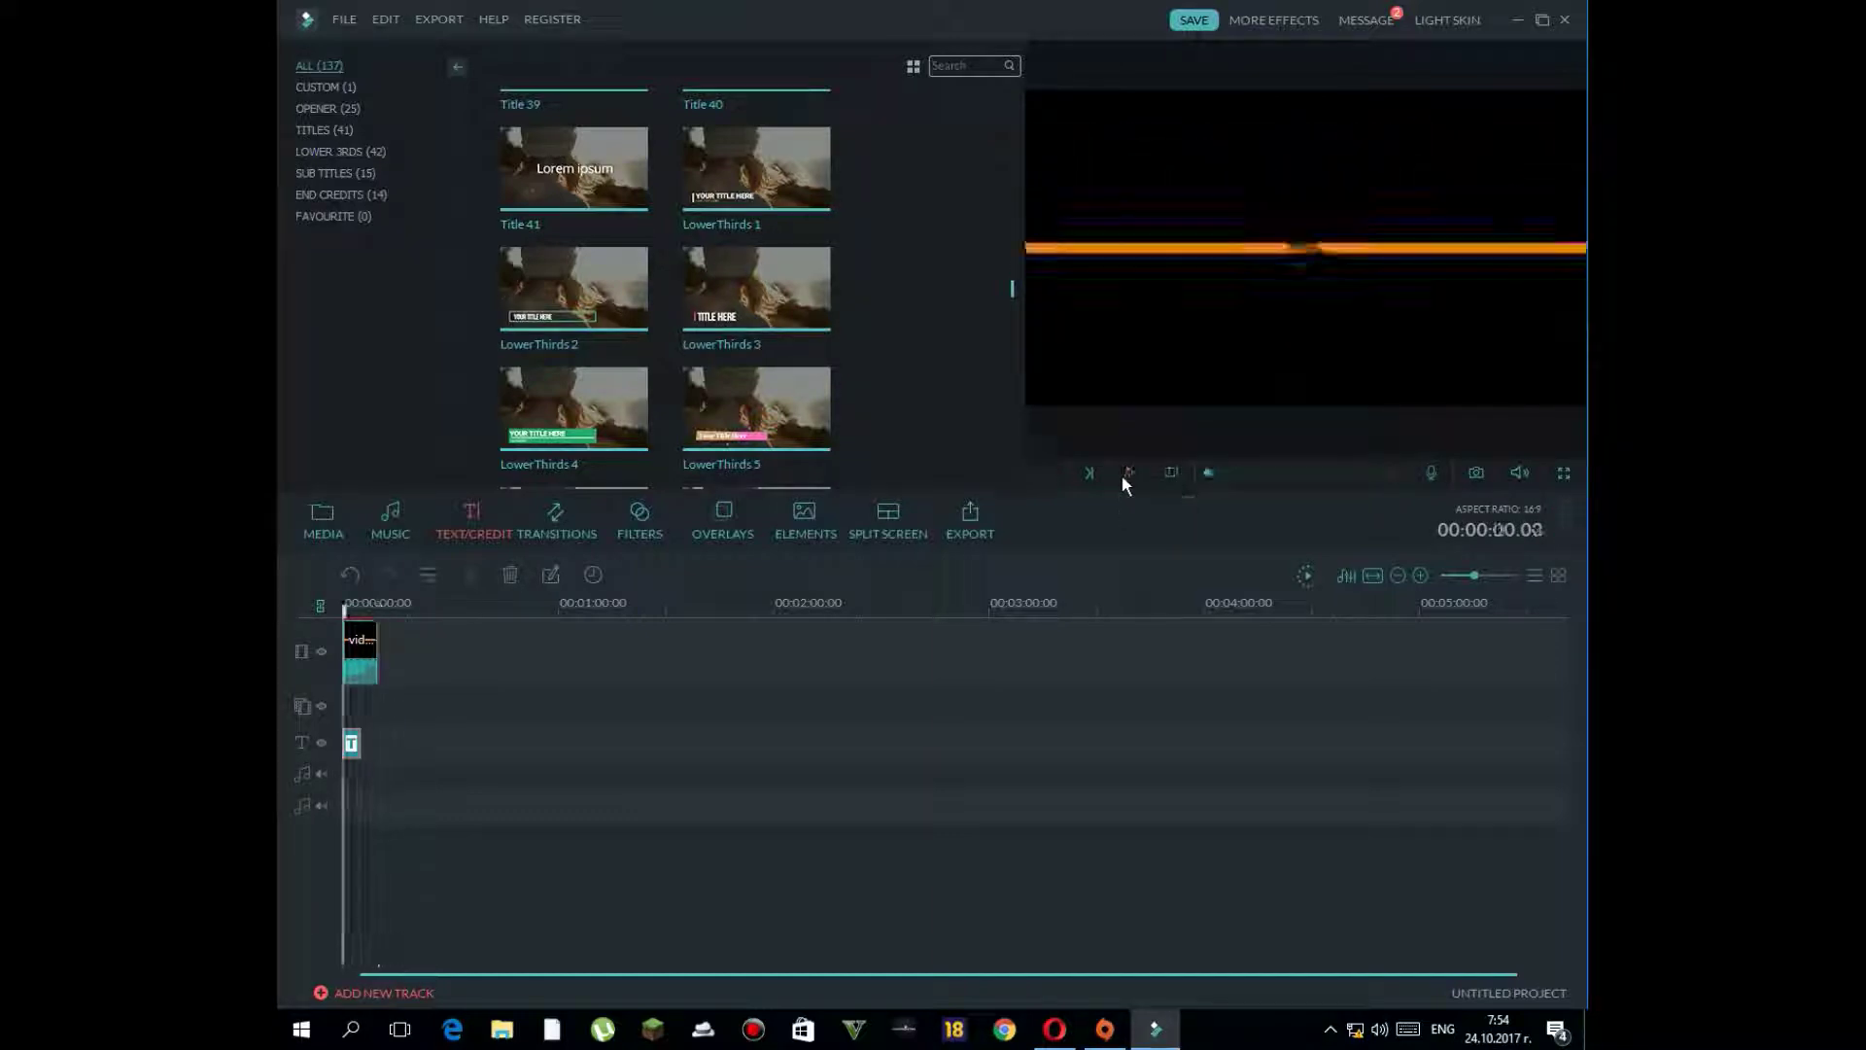
double_click(353, 744)
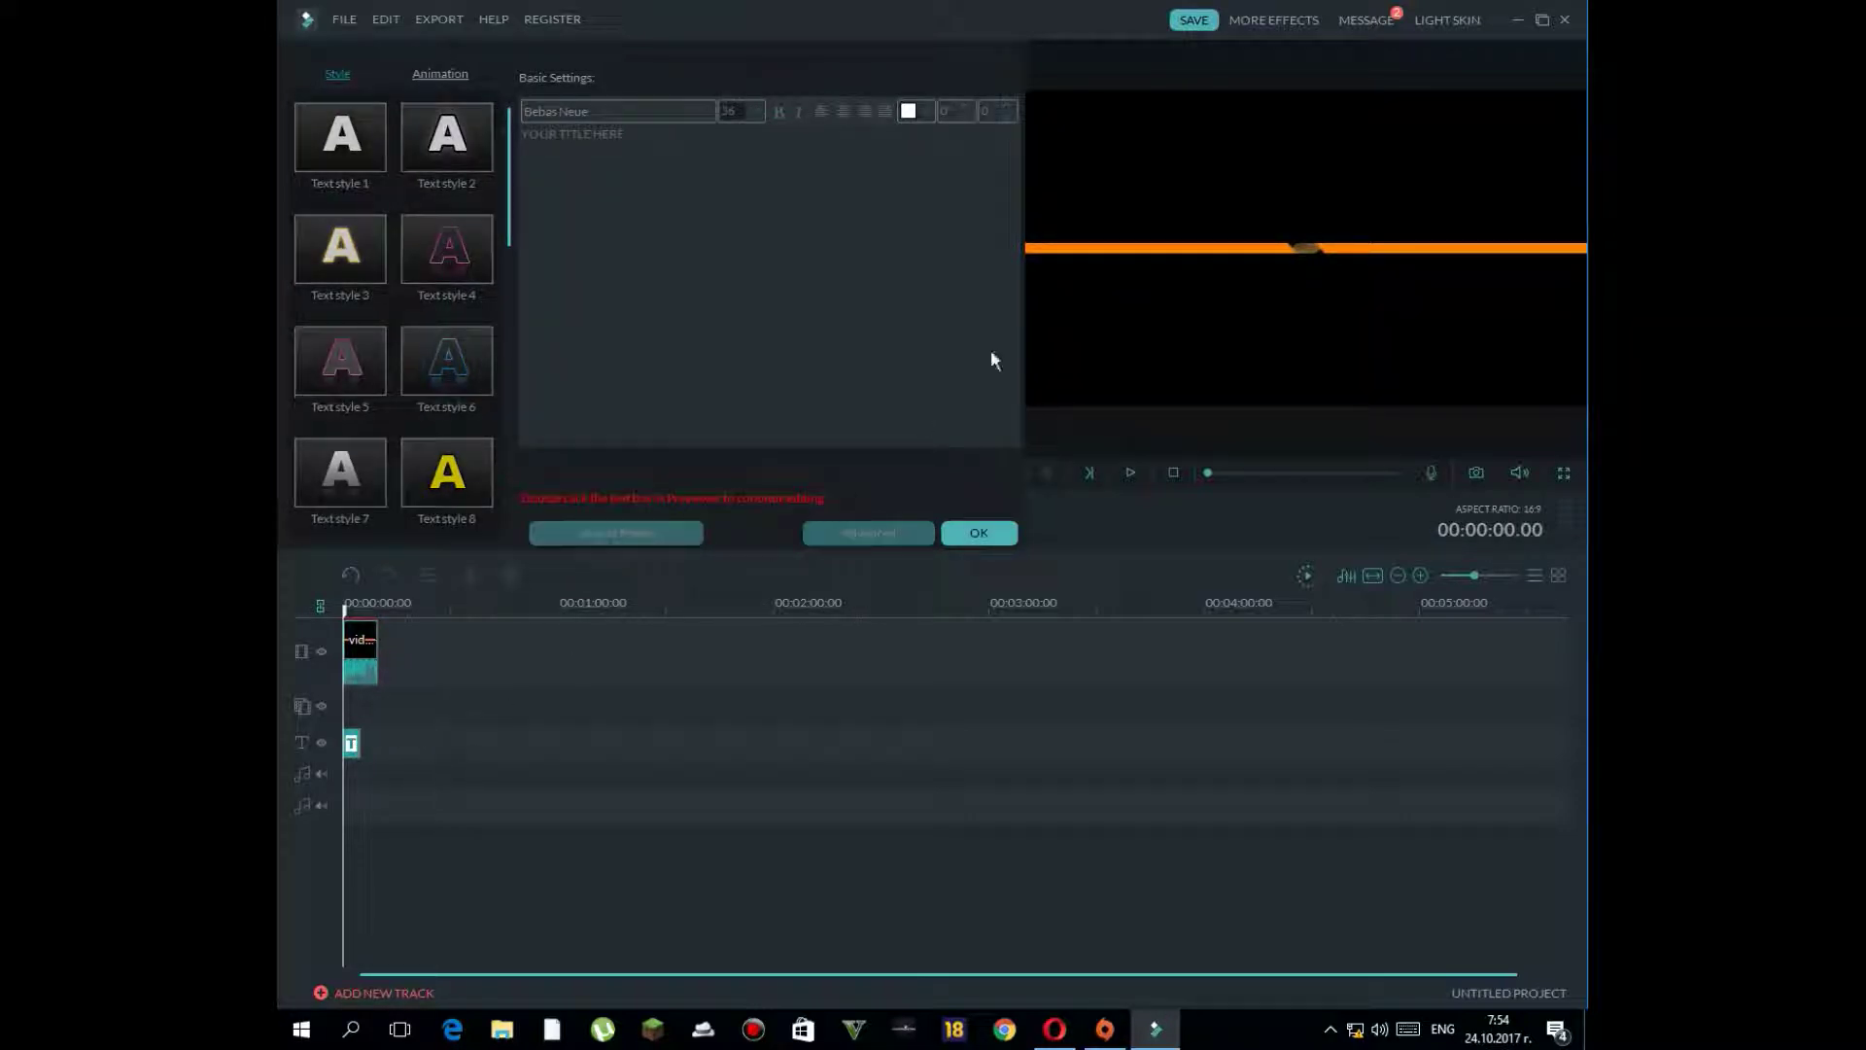
left_click(977, 530)
- Review the export options for YouTube and local files, including the save location, without exporting
left_click(975, 529)
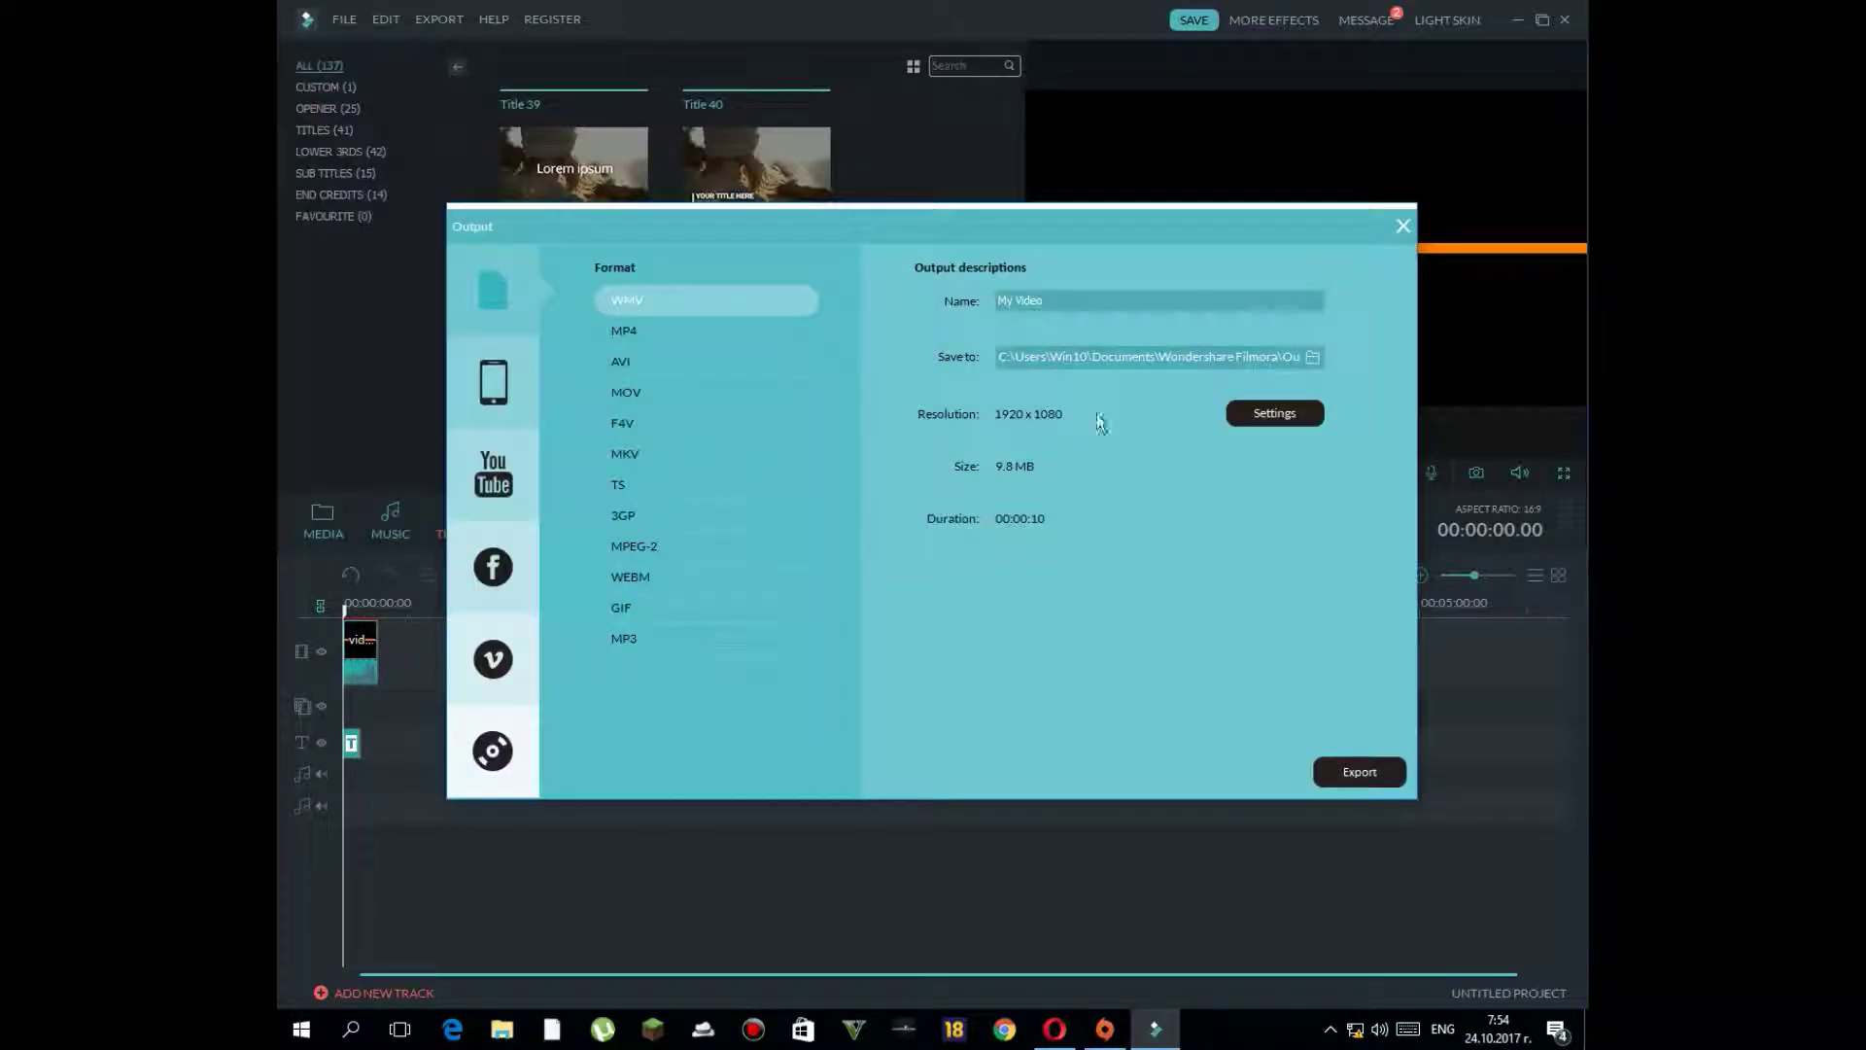
left_click(504, 492)
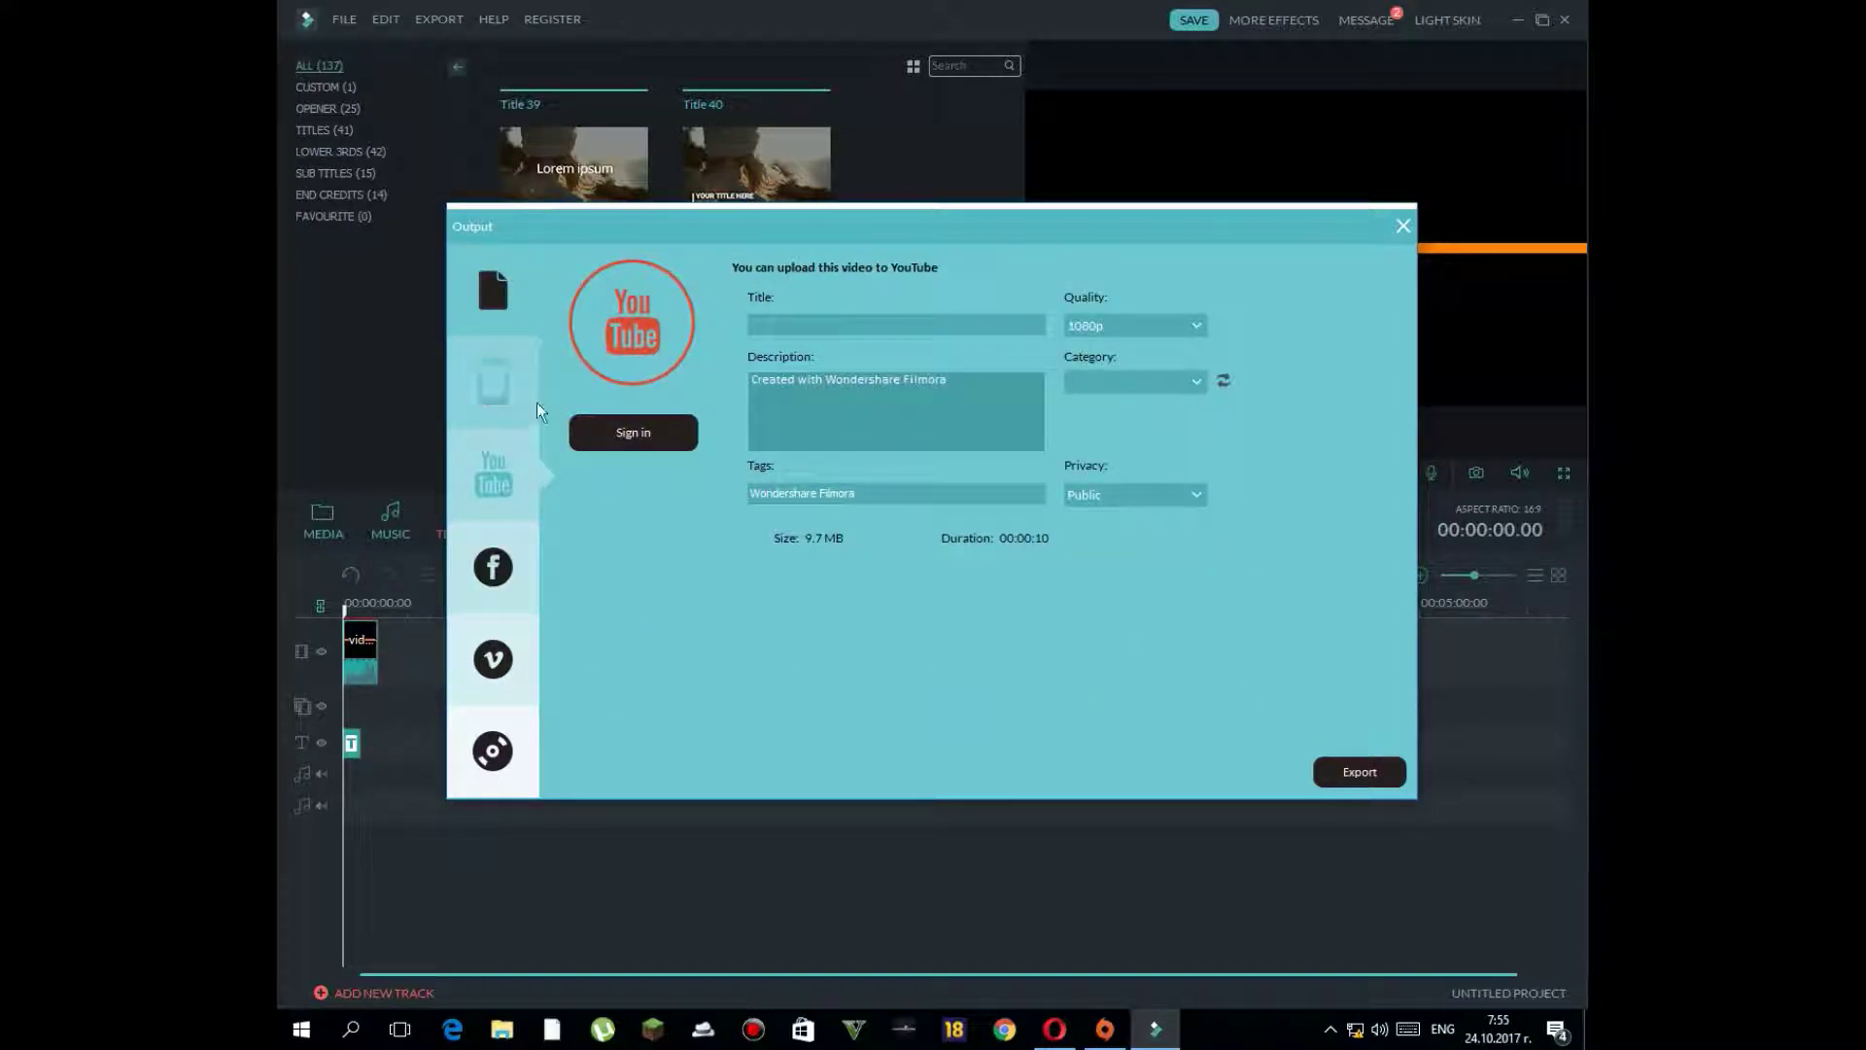
left_click(498, 311)
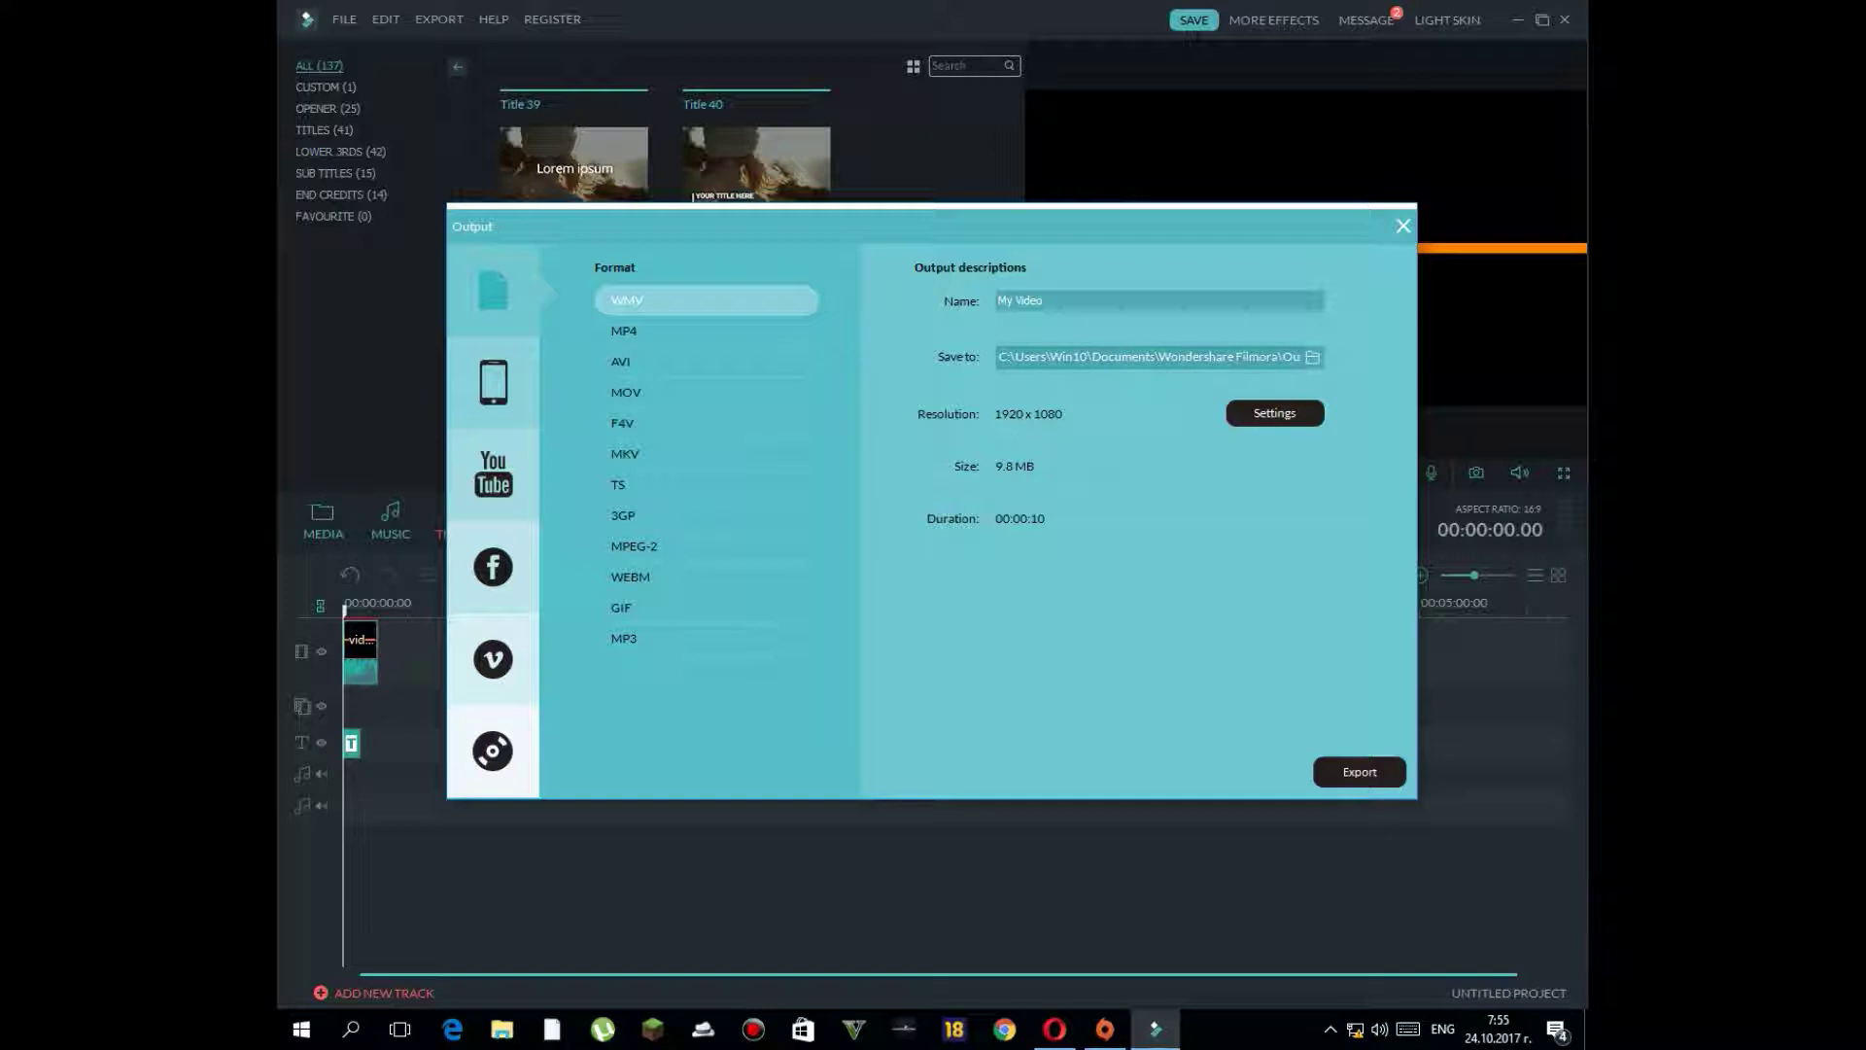
left_click_drag(1155, 358, 1046, 357)
key("End")
key("ctrl+shift+Left")
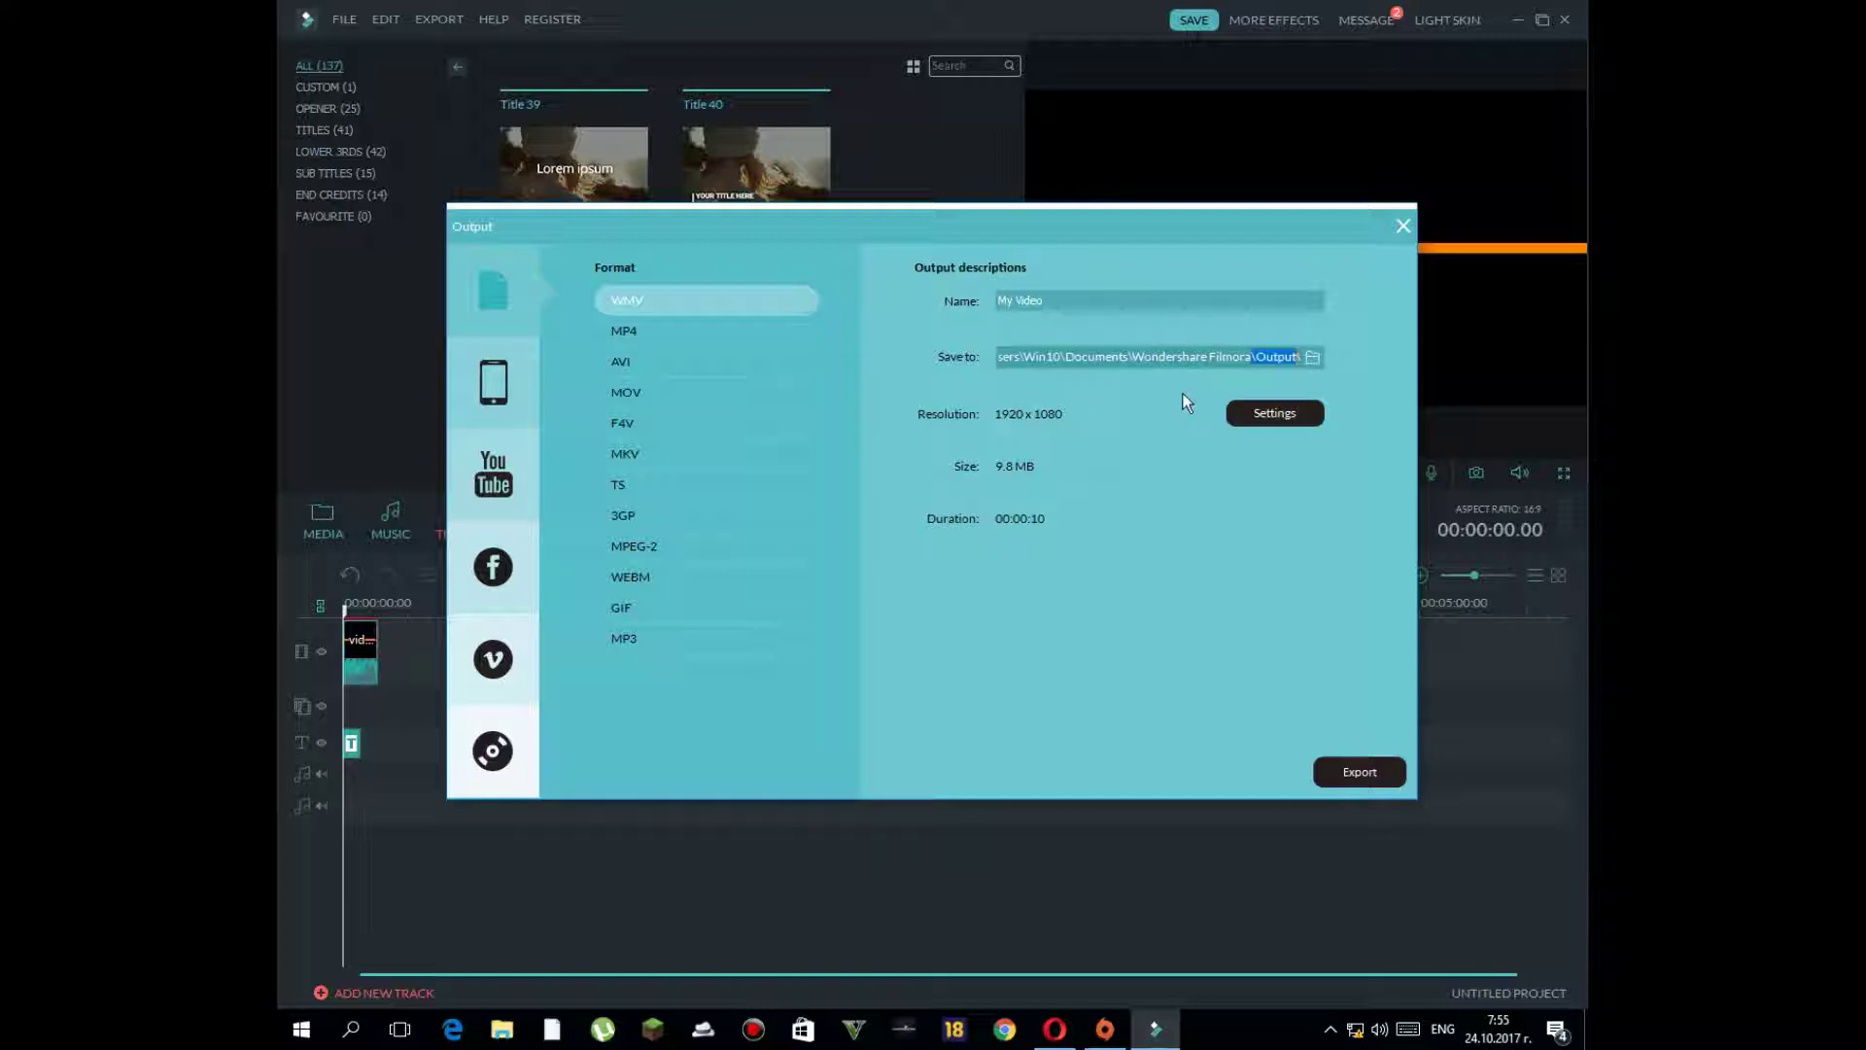
left_click(1403, 226)
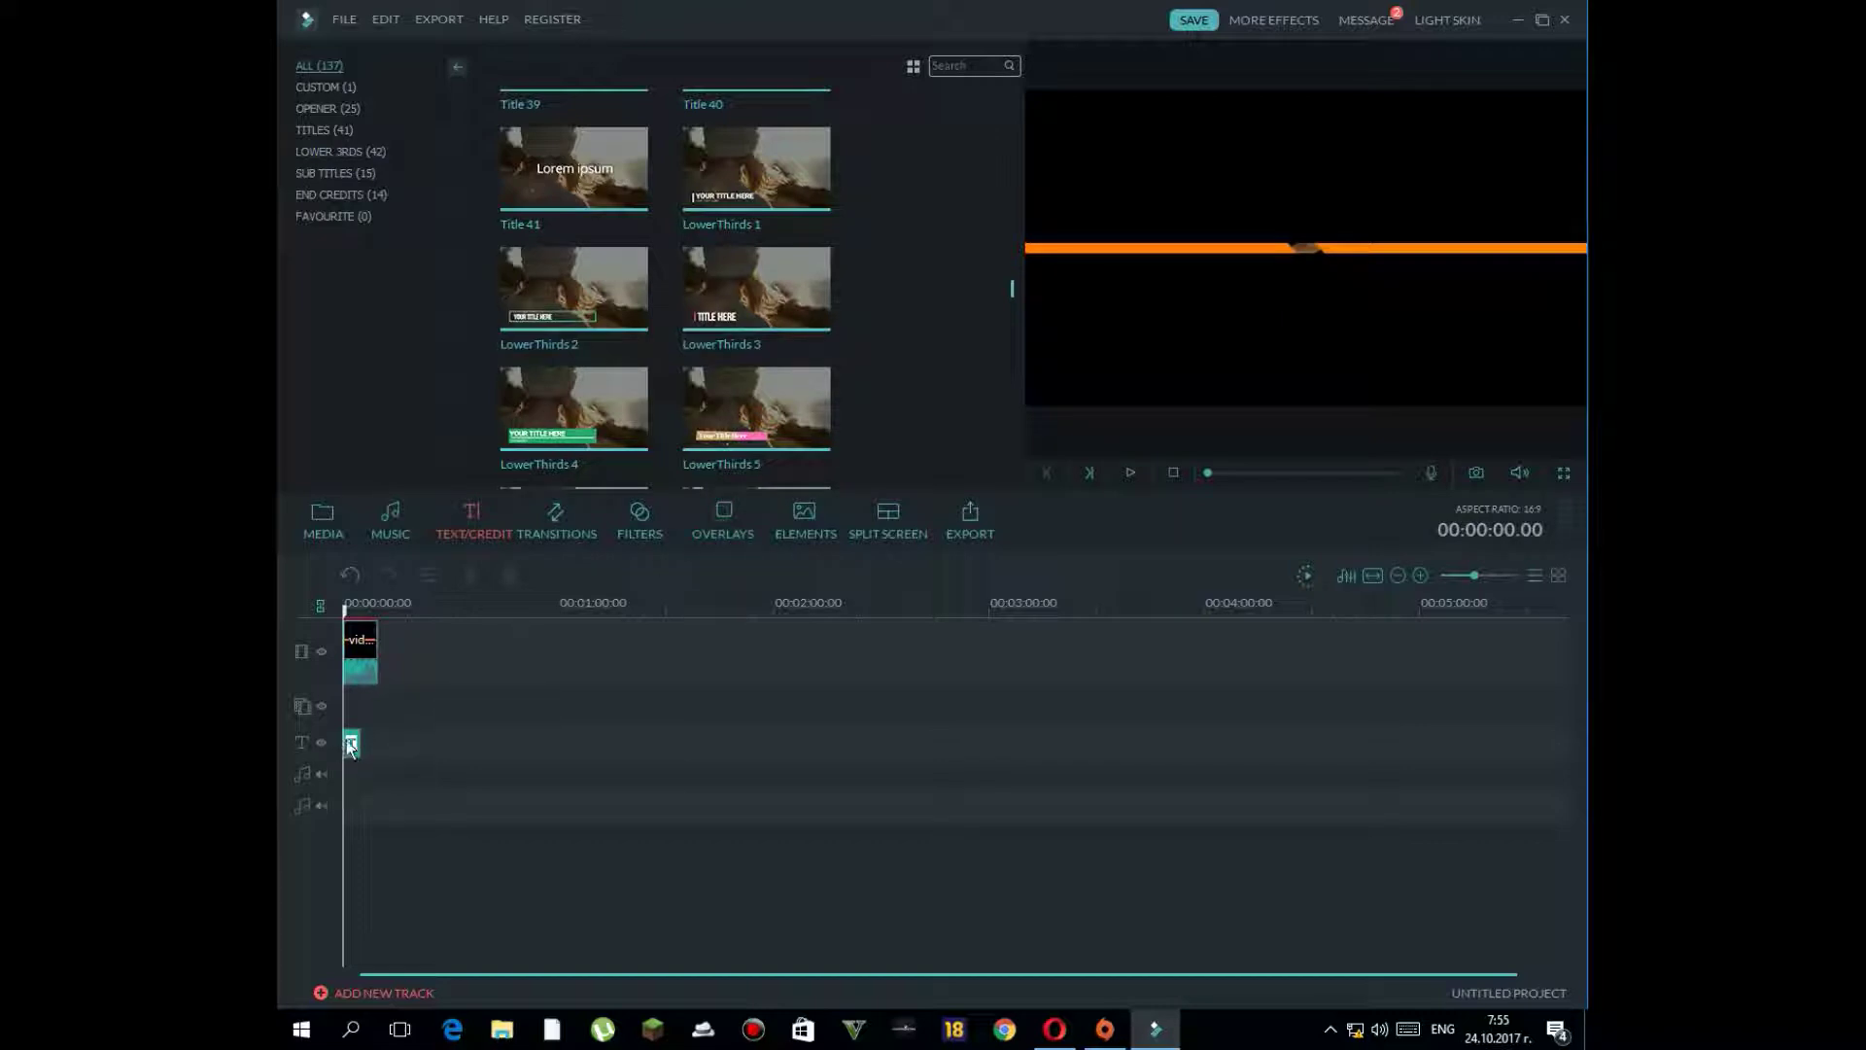
- Move the title clip so it starts directly after the video clip at 00:00:10.00, with its text open for editing
left_click_drag(348, 746, 400, 746)
double_click(401, 745)
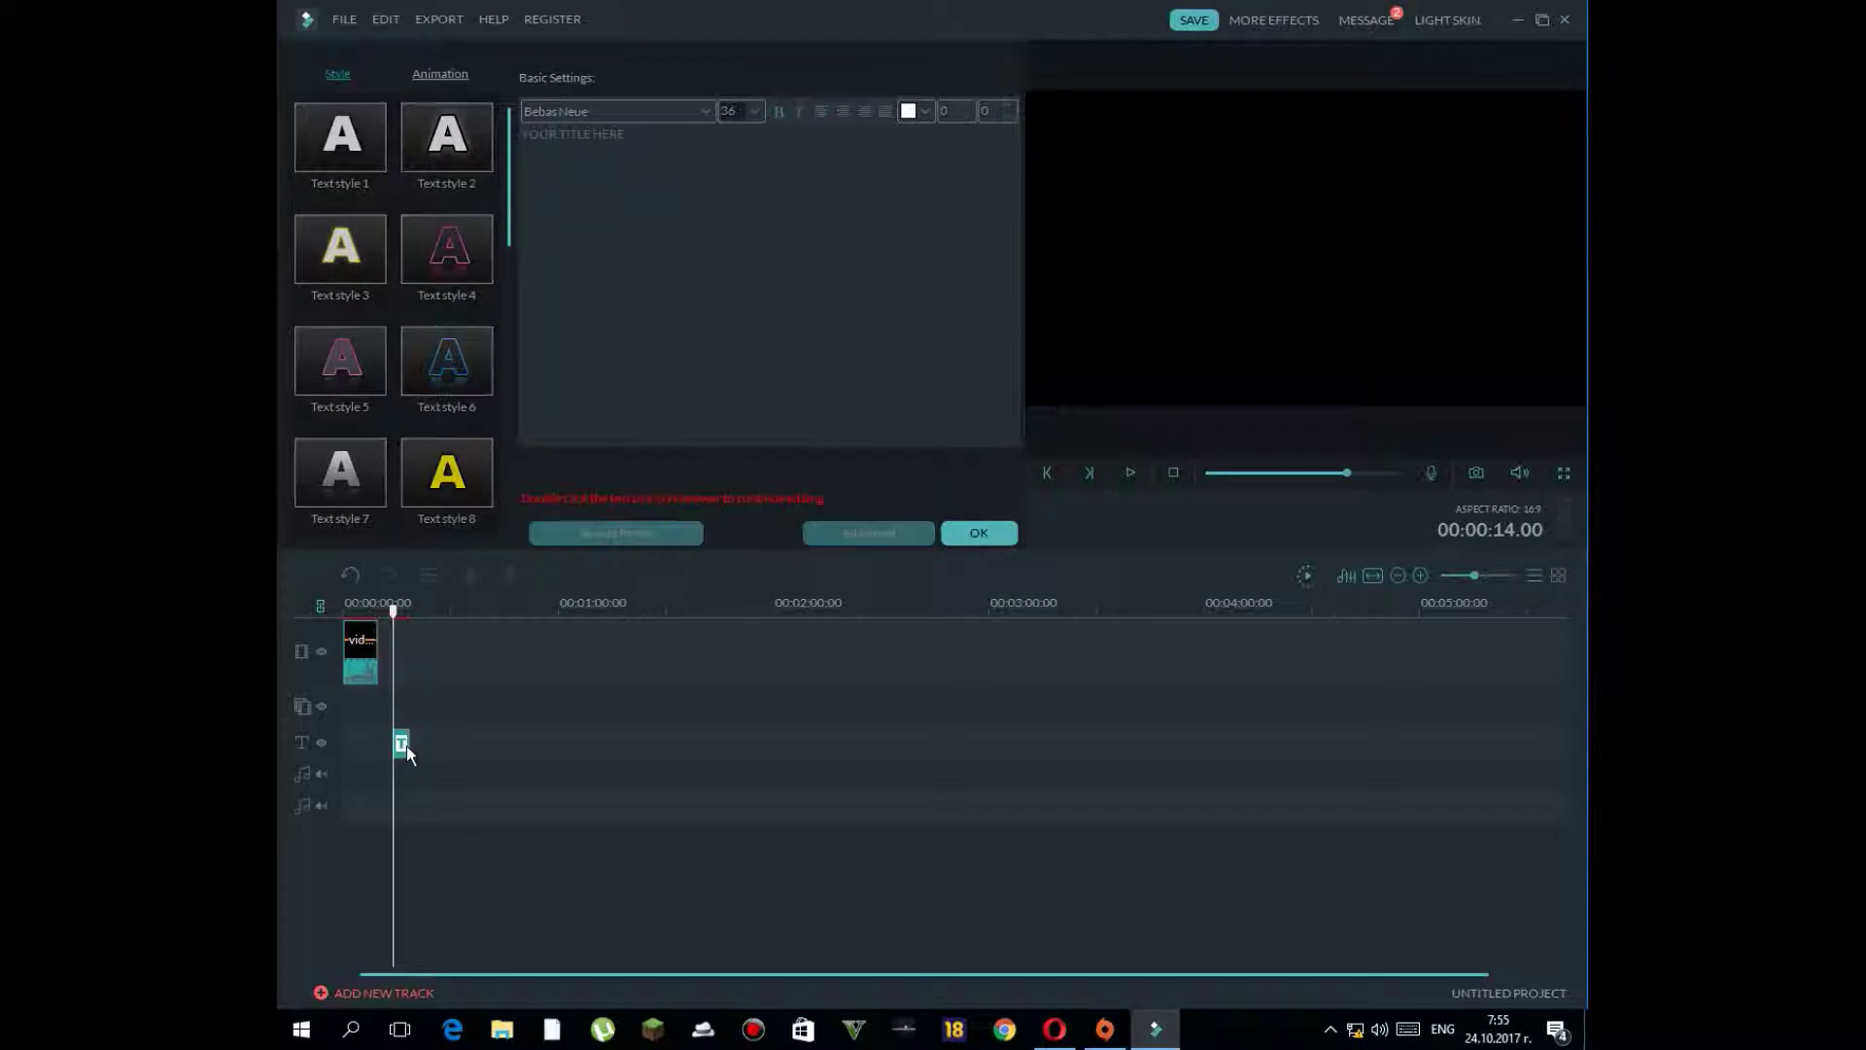
double_click(402, 744)
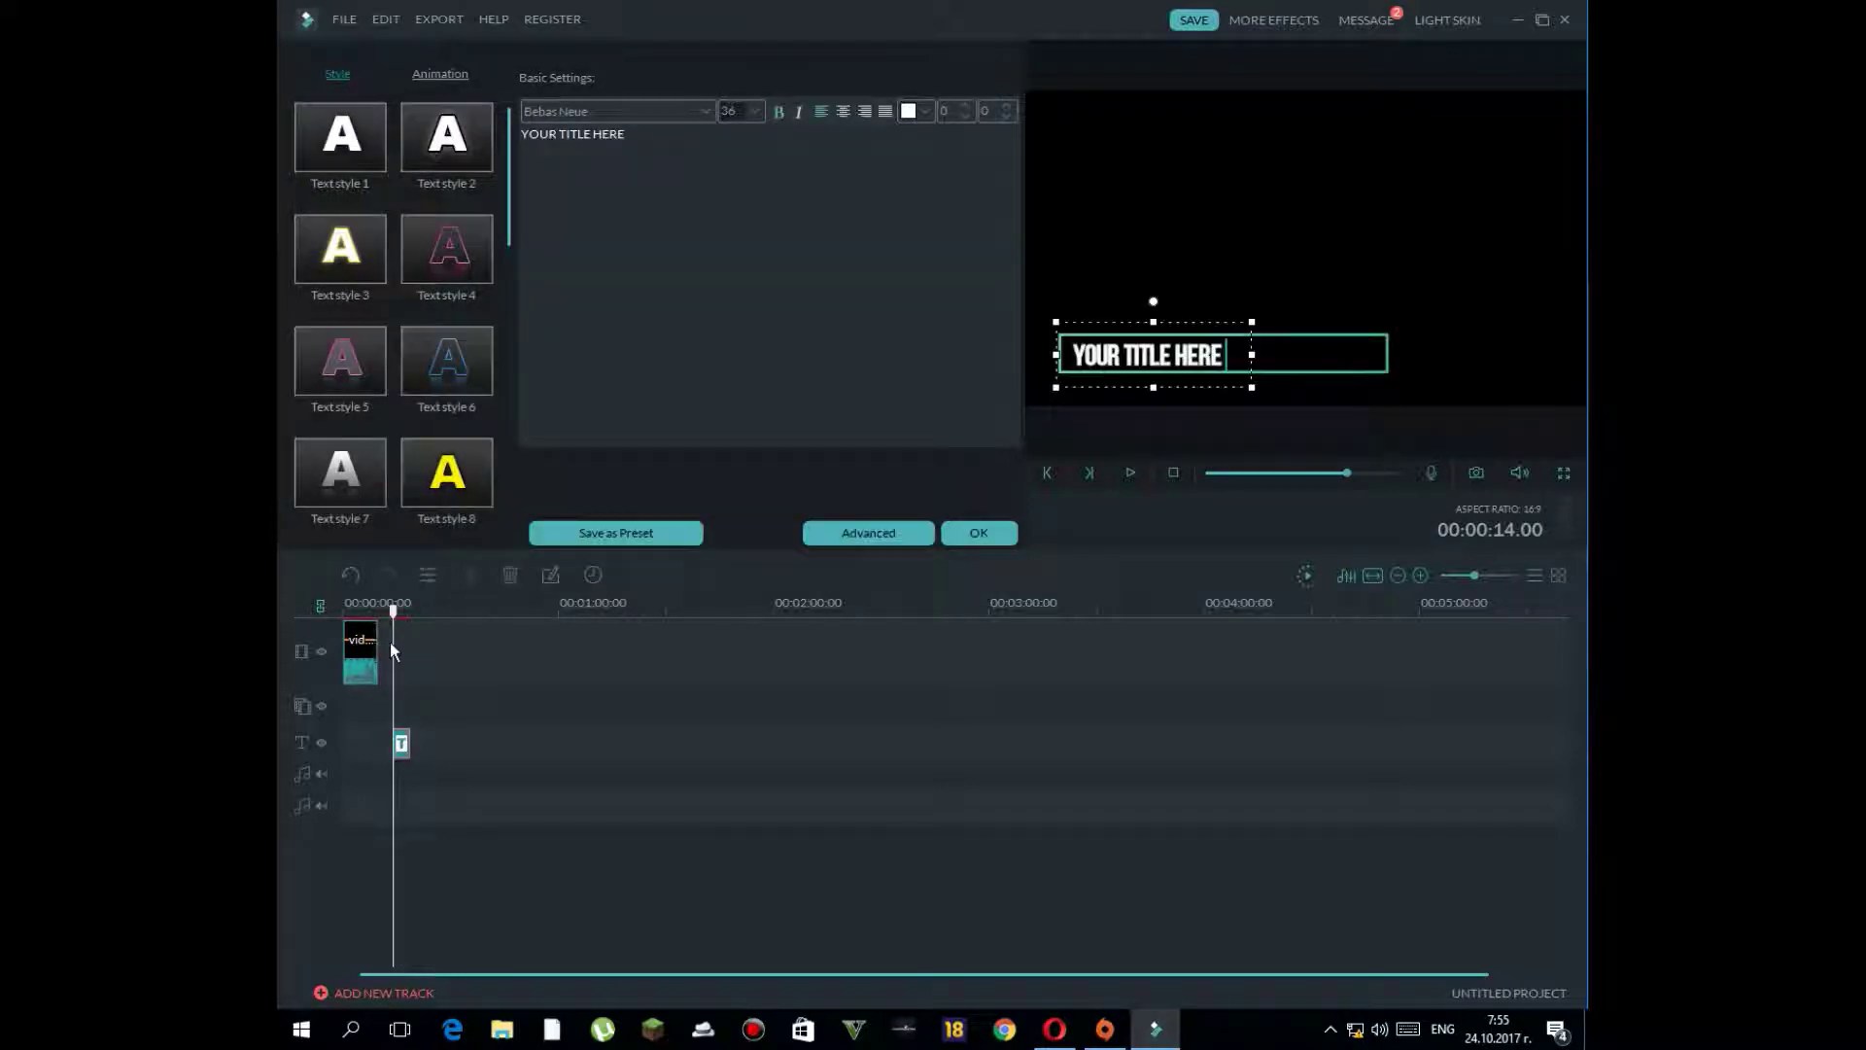
left_click(1206, 473)
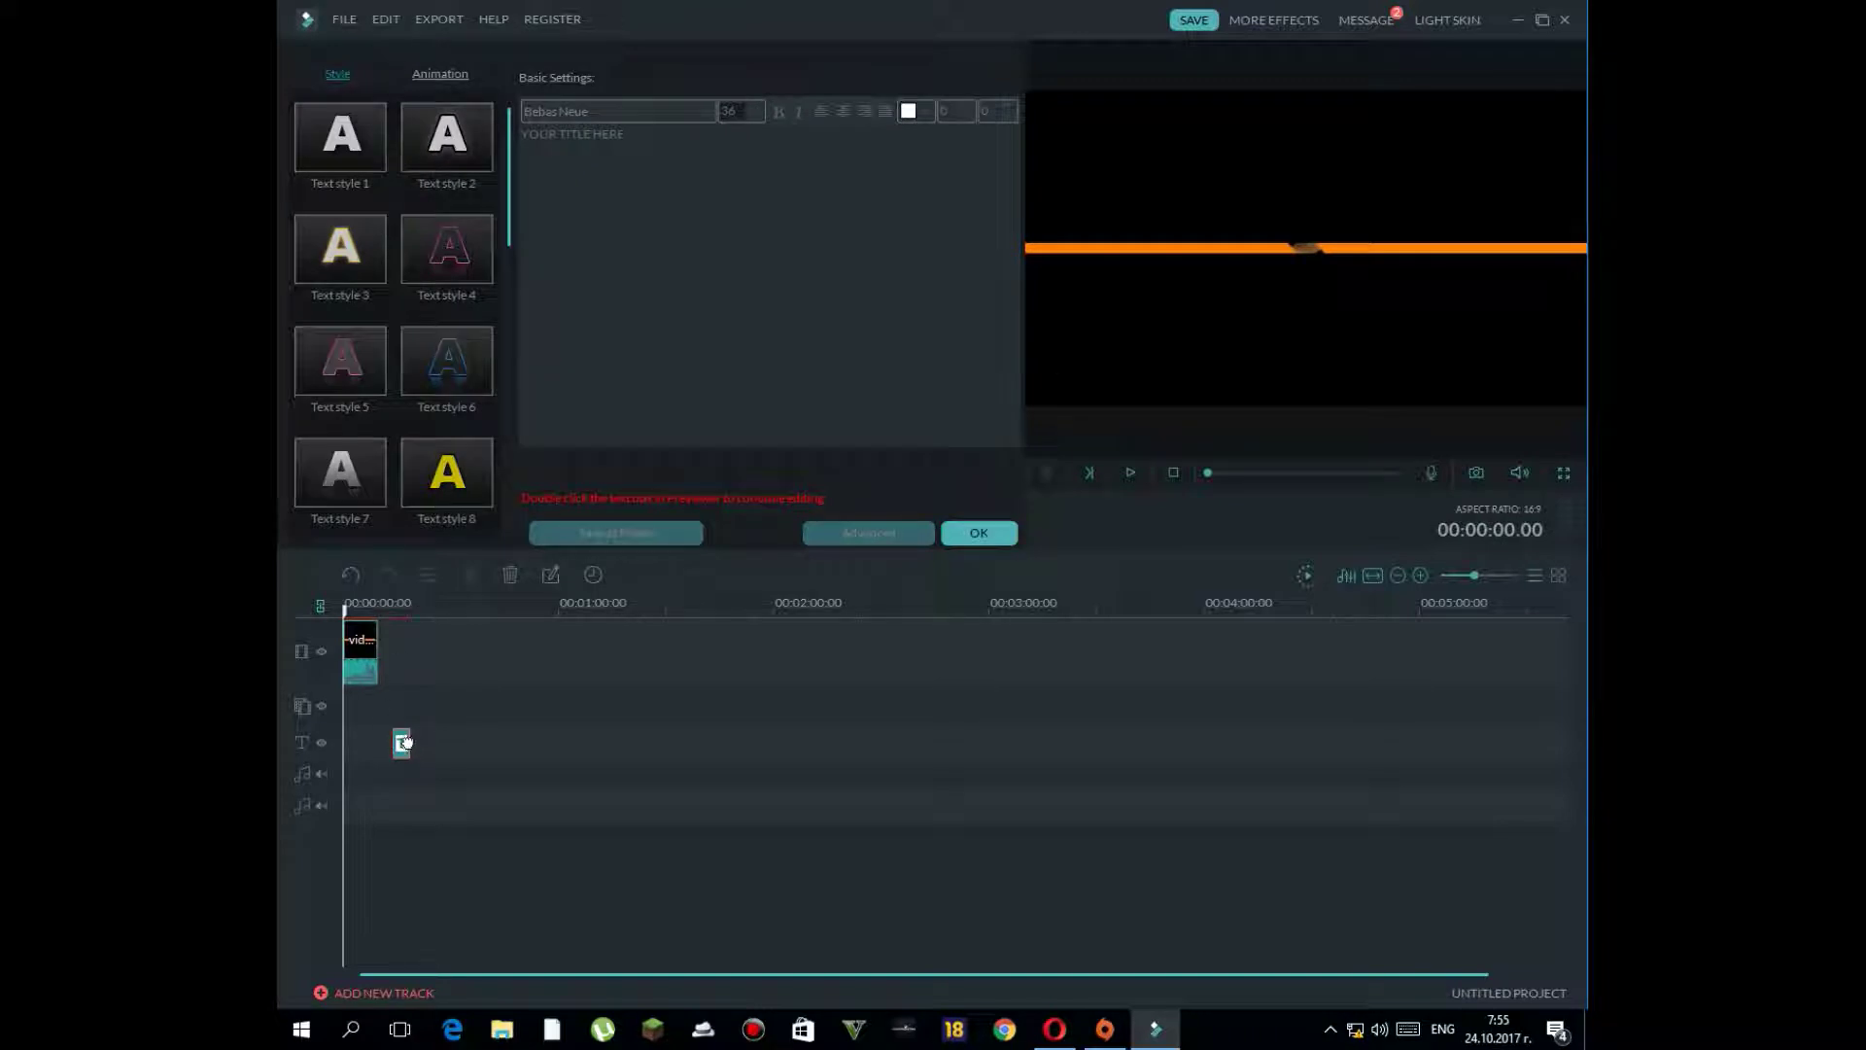
left_click_drag(406, 743, 392, 742)
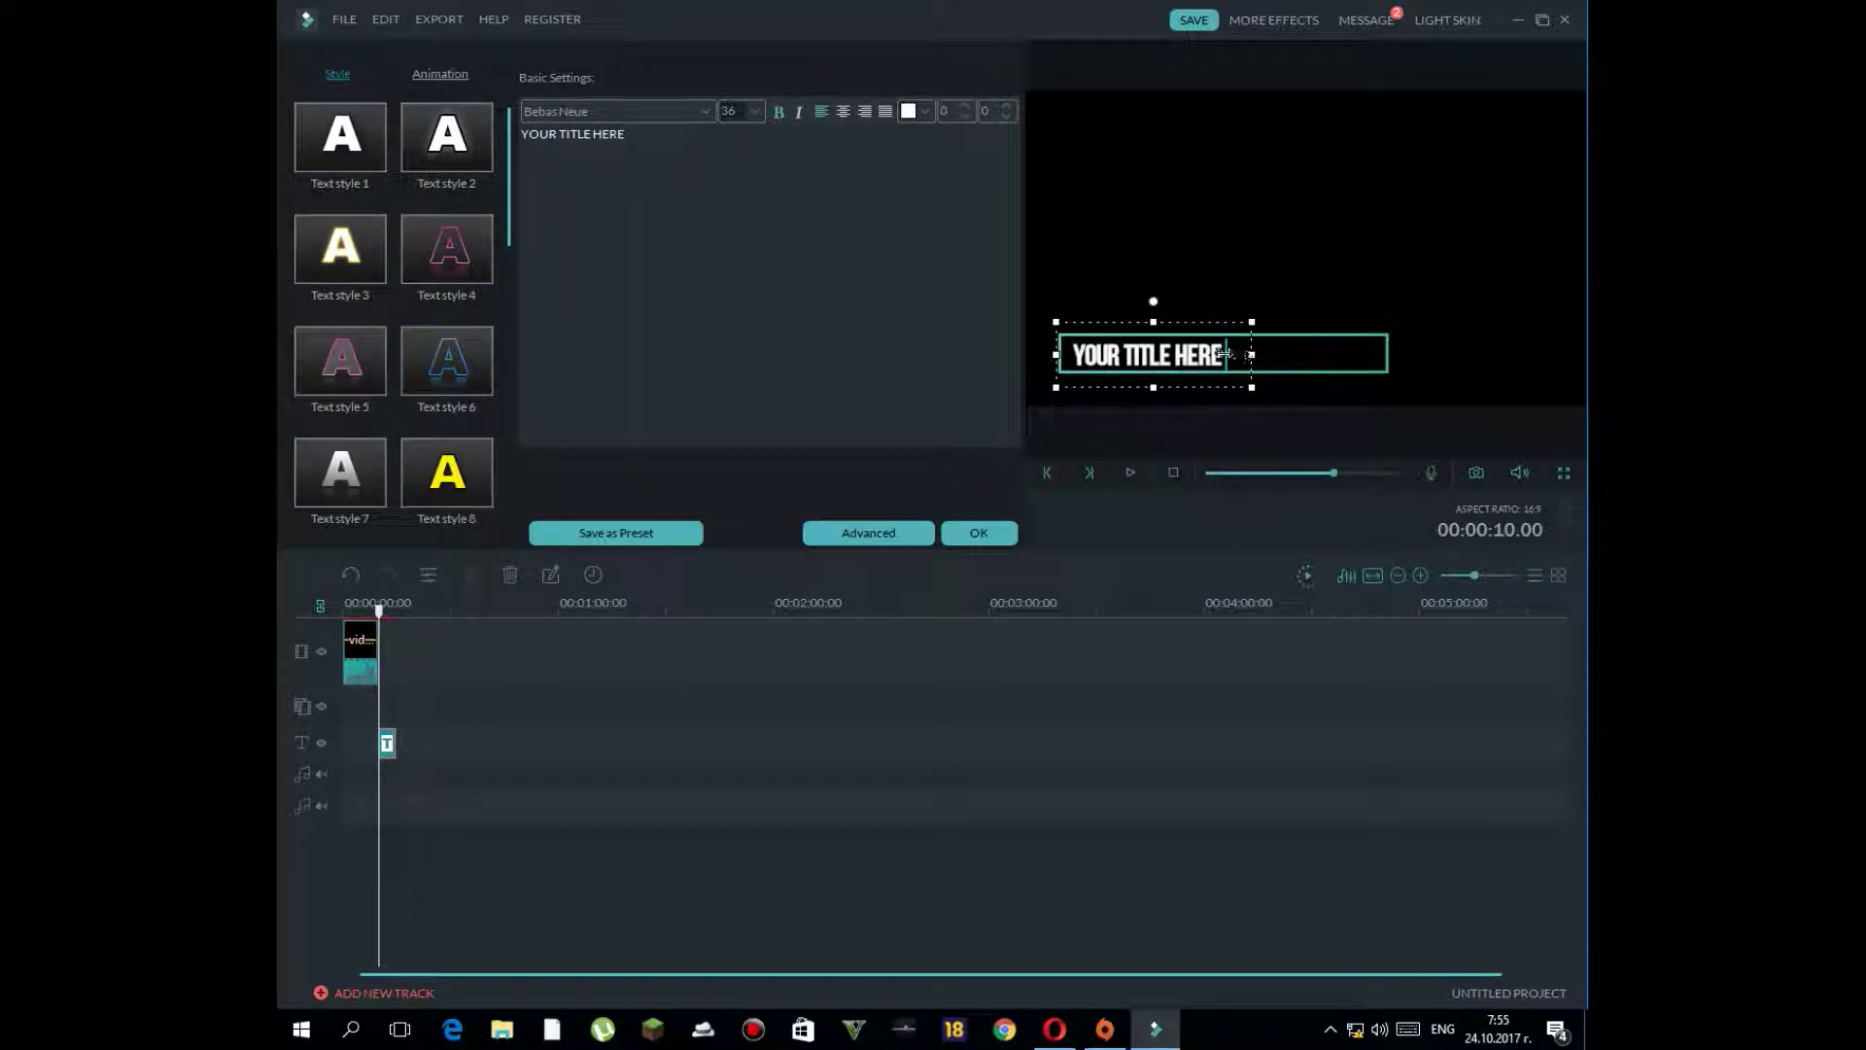
- Replace the placeholder title text with "Like and subscribe" and confirm the edit
key("BackSpace")
key("BackSpace")
key("BackSpace")
key("BackSpace")
key("BackSpace")
key("BackSpace")
key("BackSpace")
key("BackSpace")
key("BackSpace")
key("BackSpace")
key("BackSpace")
key("BackSpace")
key("BackSpace")
key("BackSpace")
key("BackSpace")
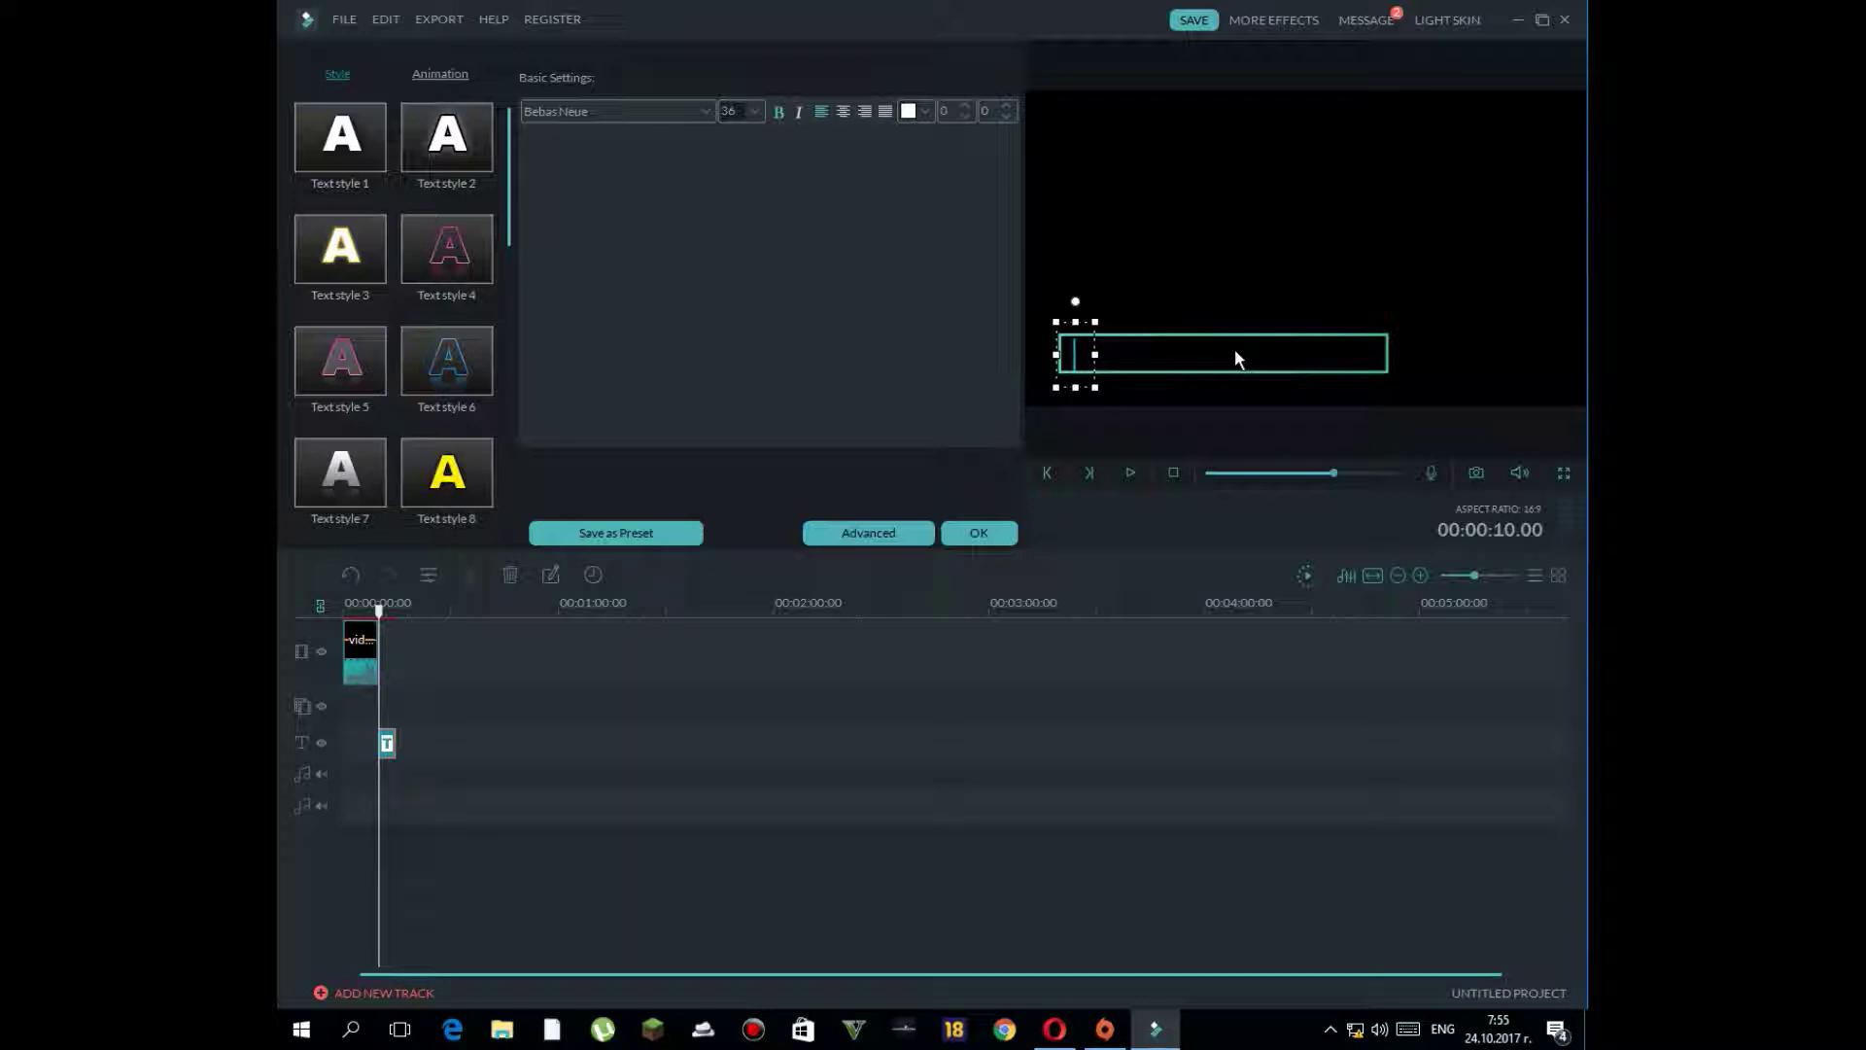
type("Like")
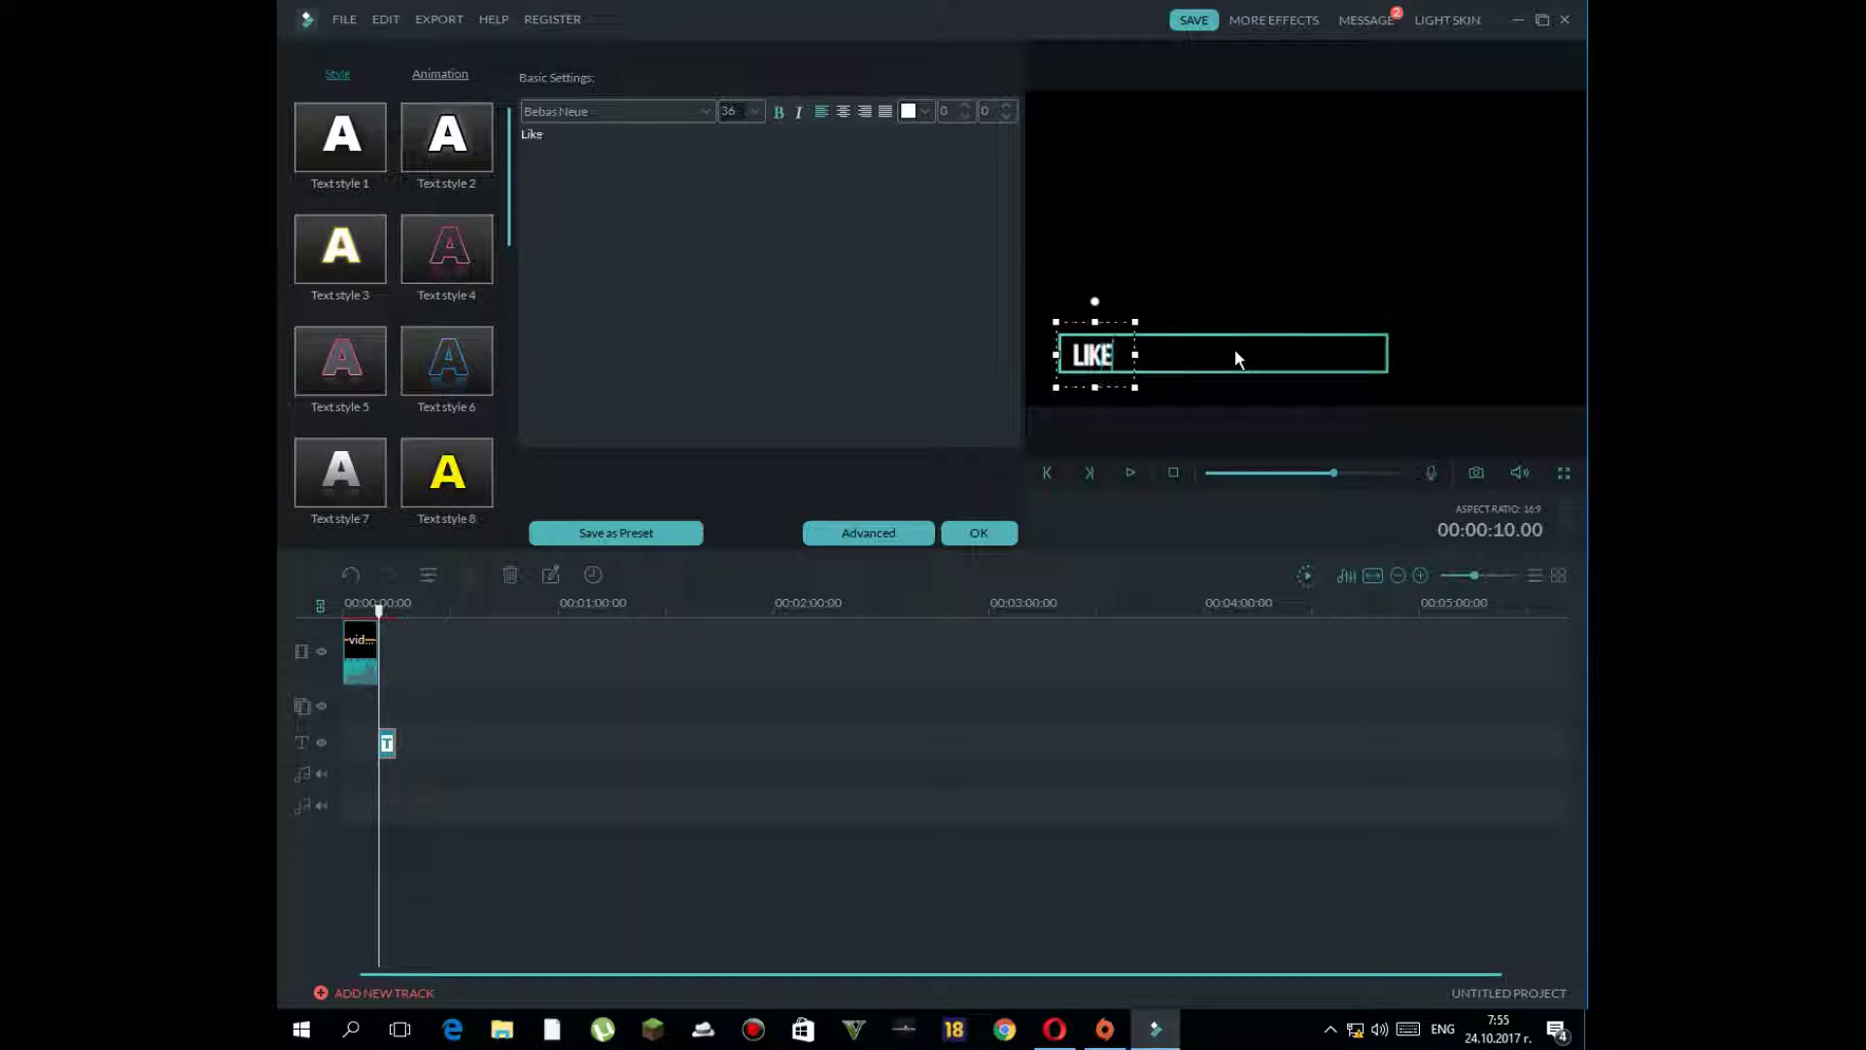
type(" an")
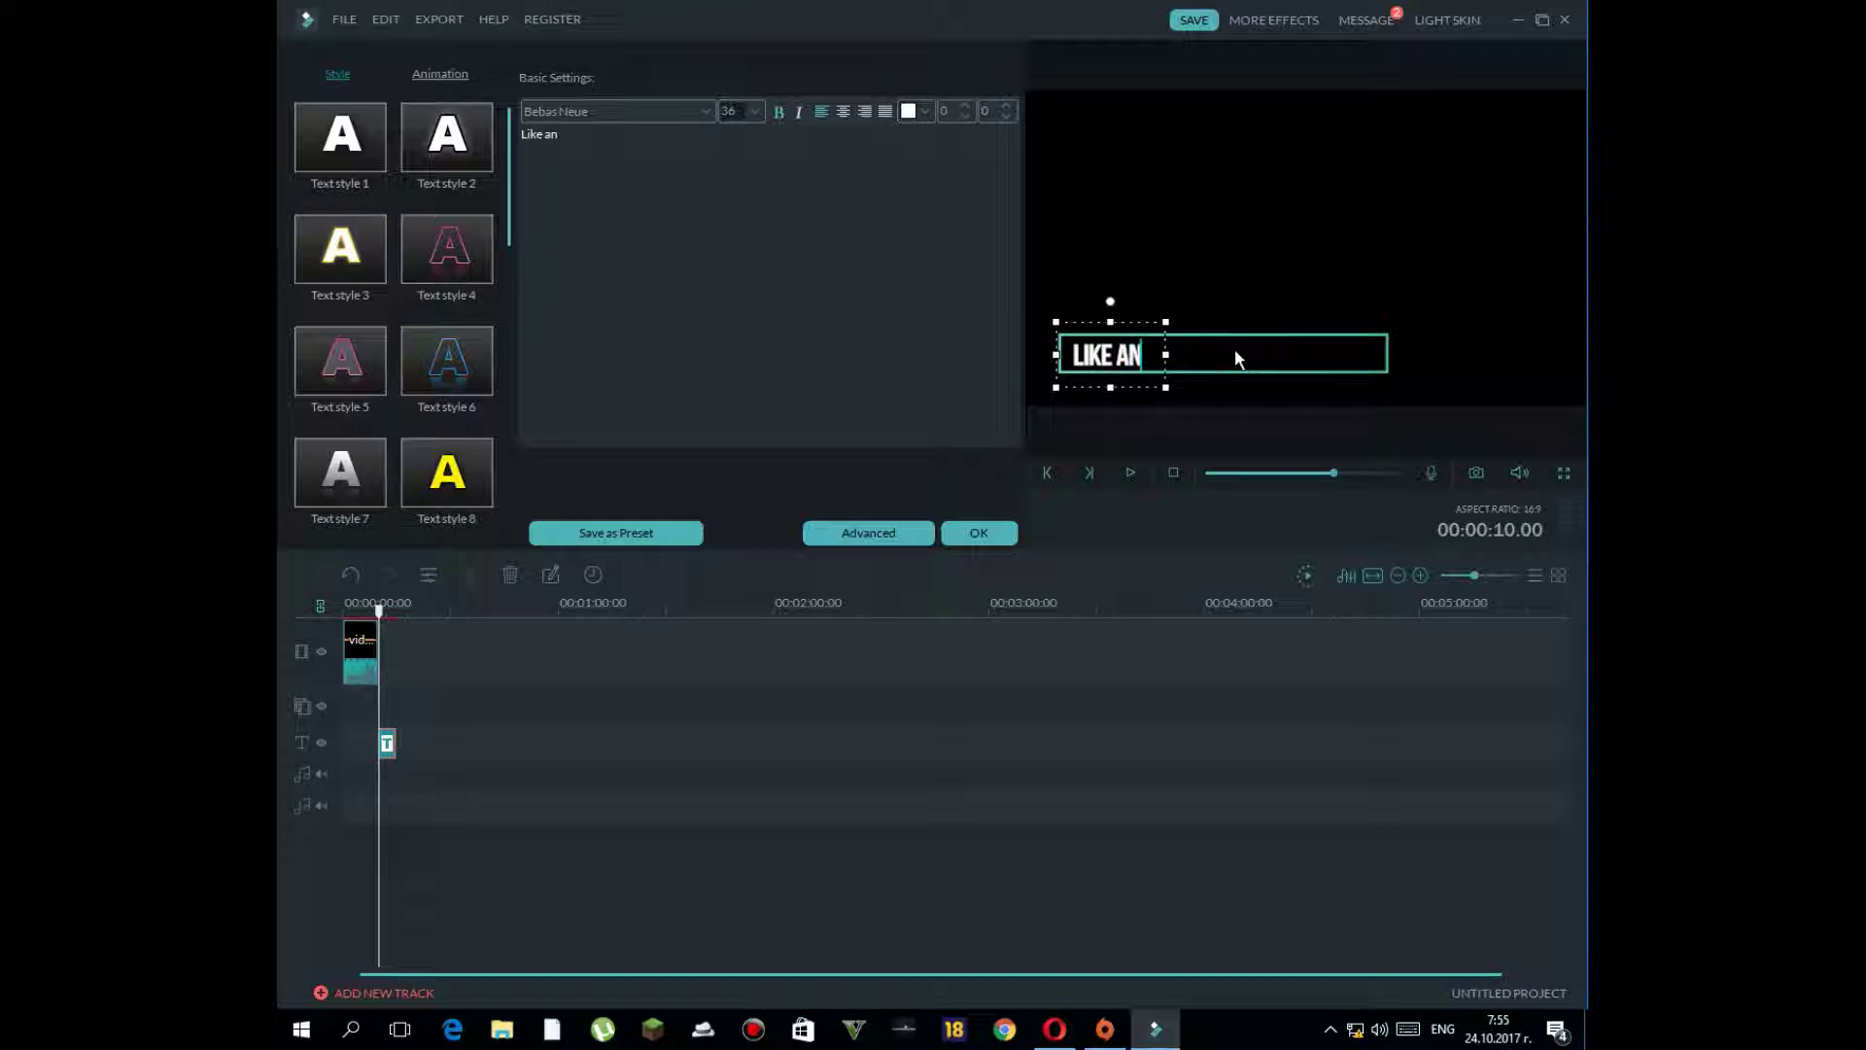
type("d s")
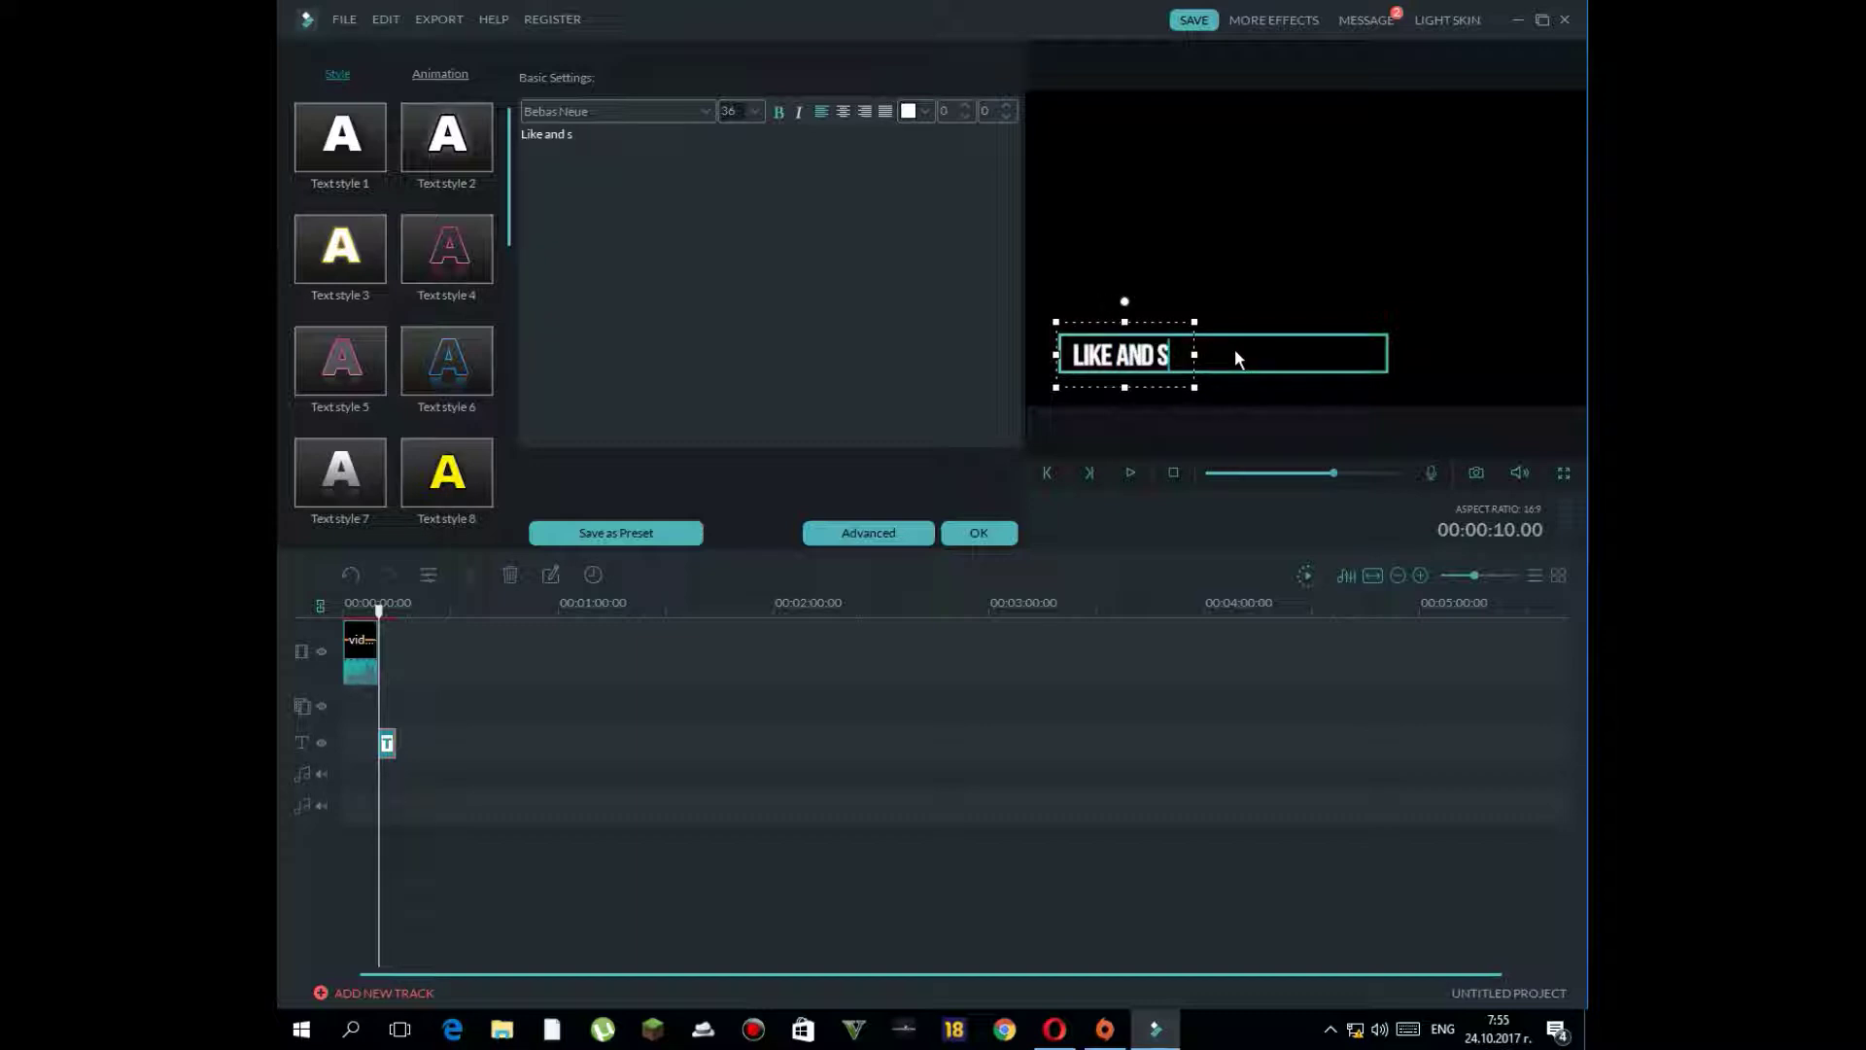
type("ubsc")
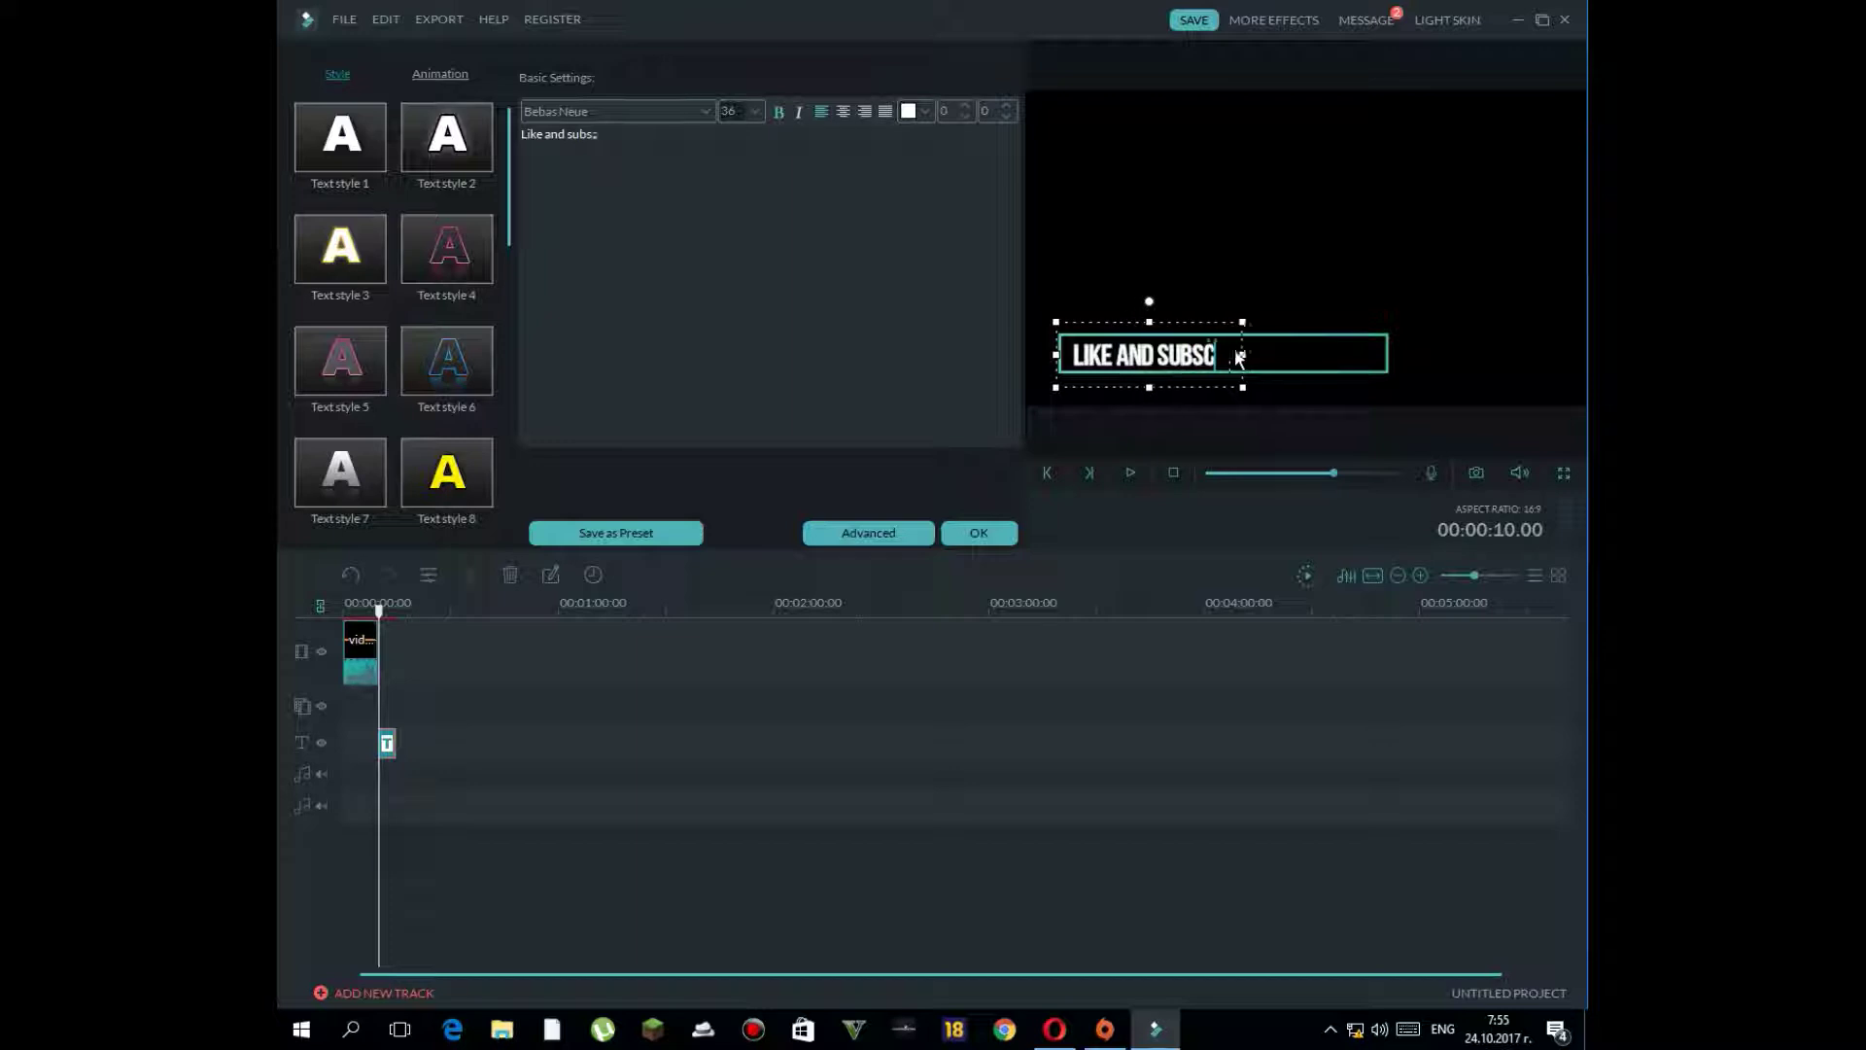
type("rib")
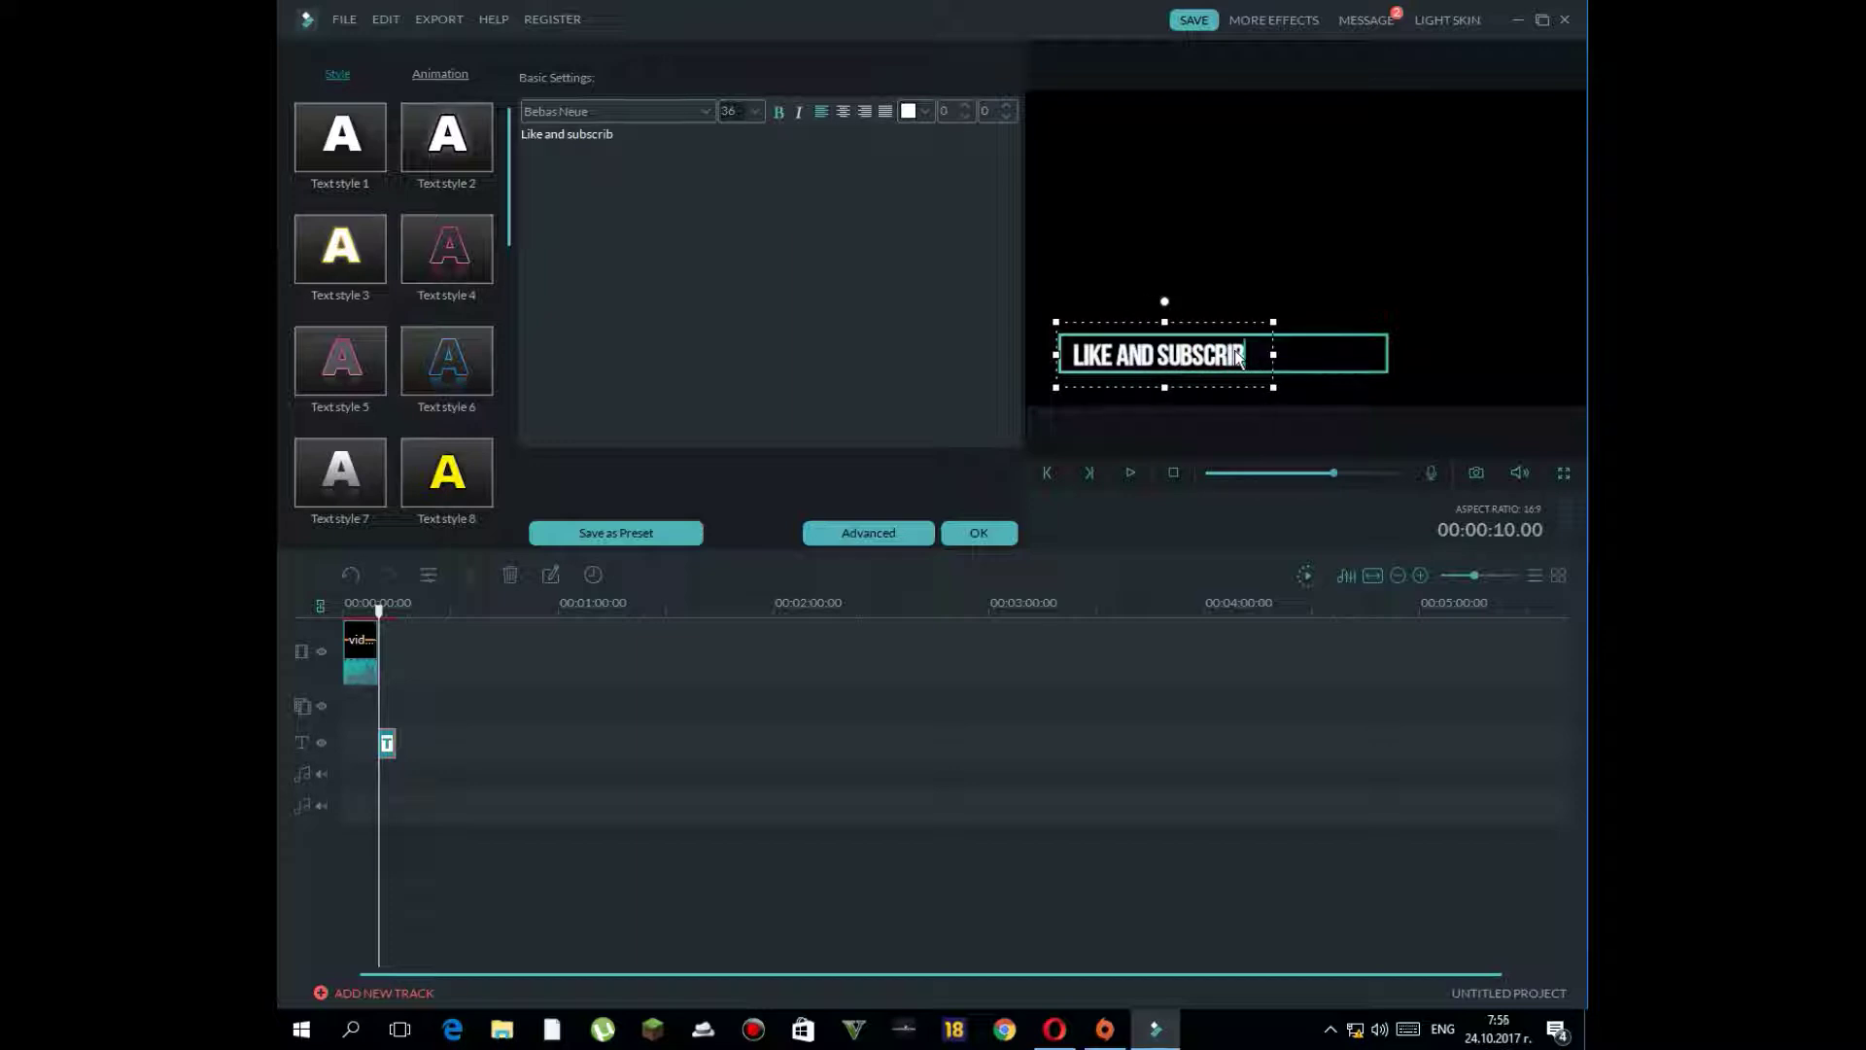
type("e")
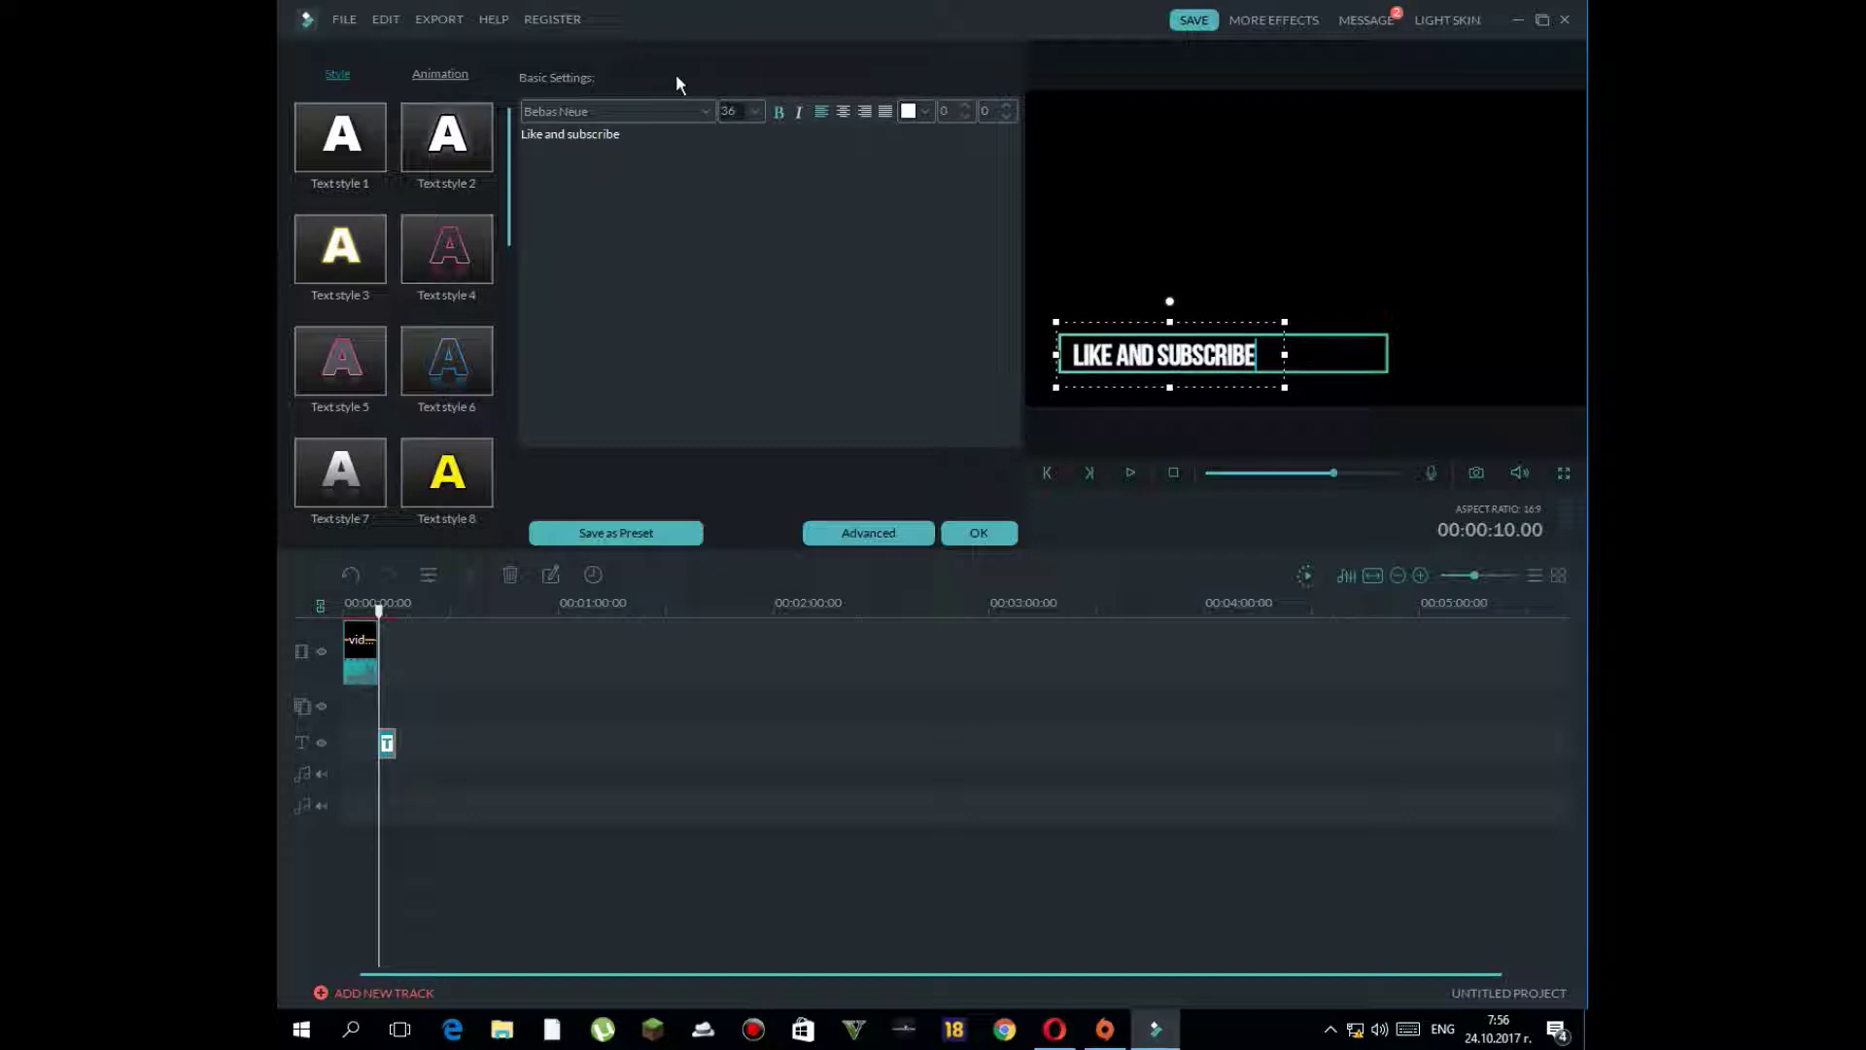
left_click_drag(1283, 358, 1285, 362)
left_click(1303, 358)
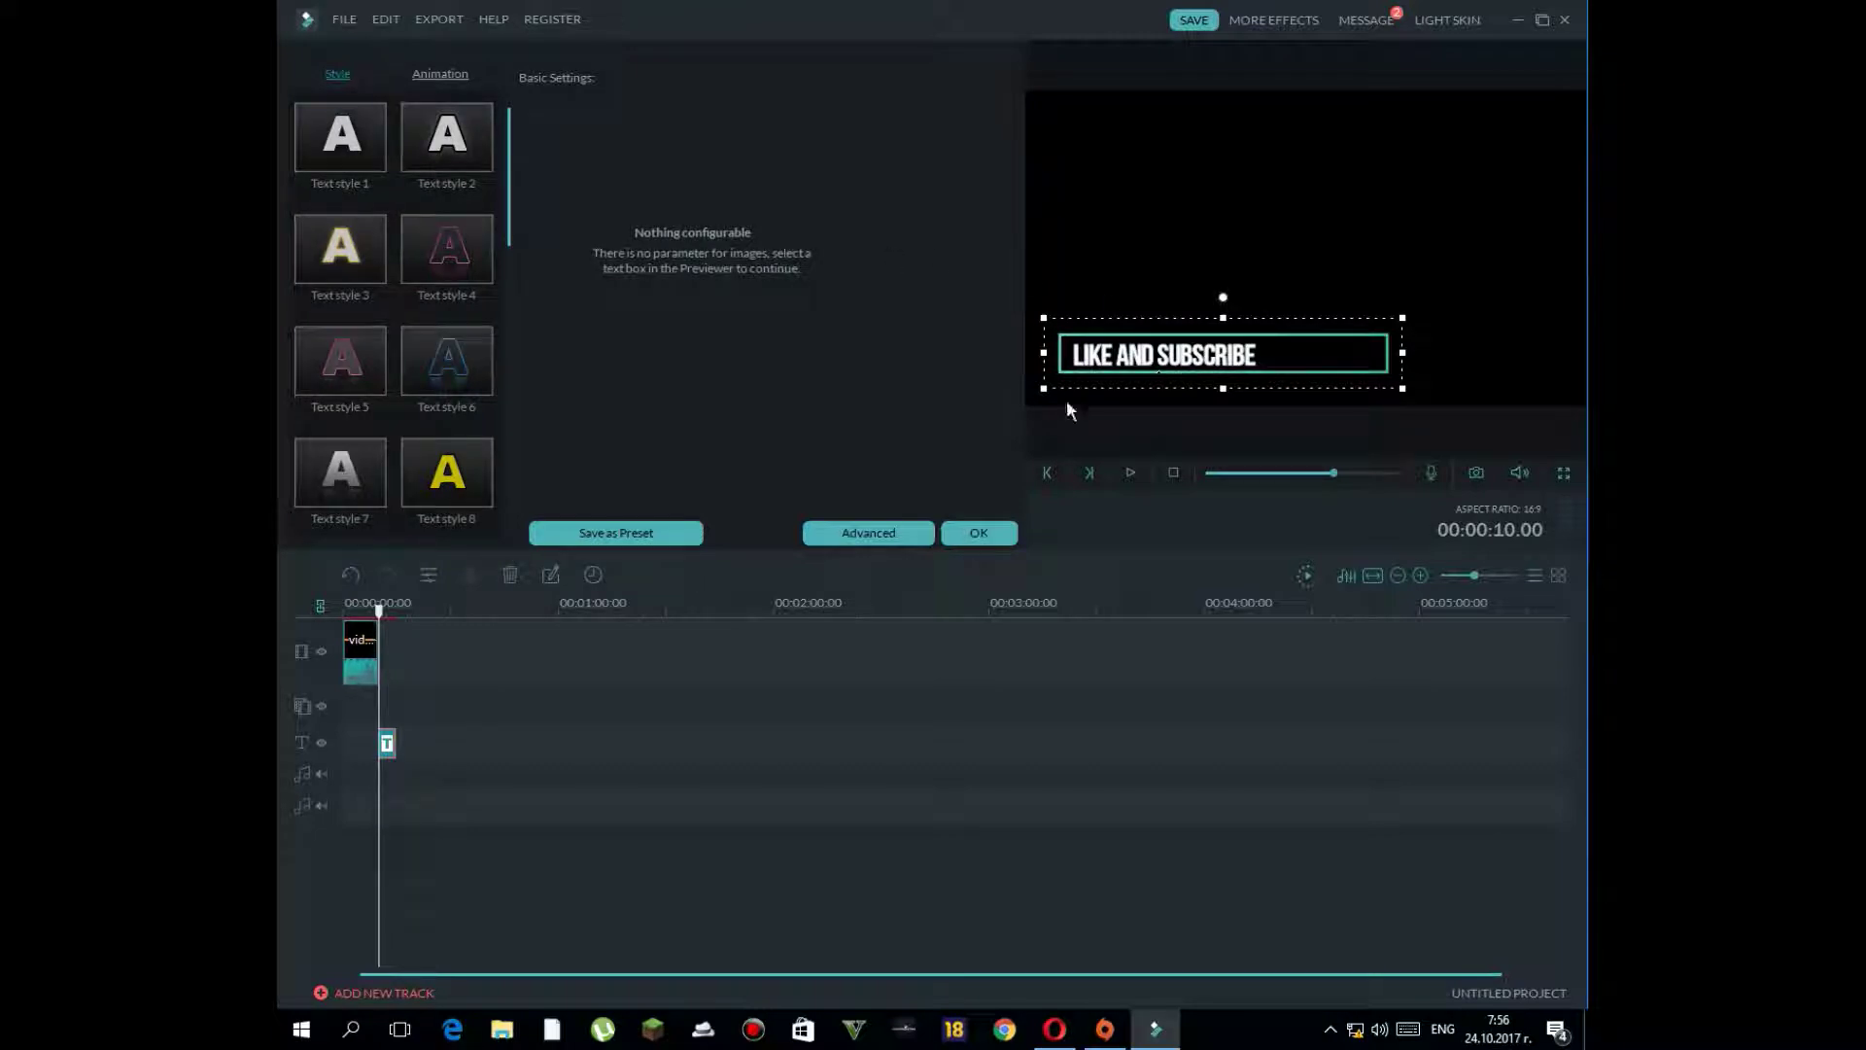
left_click(969, 531)
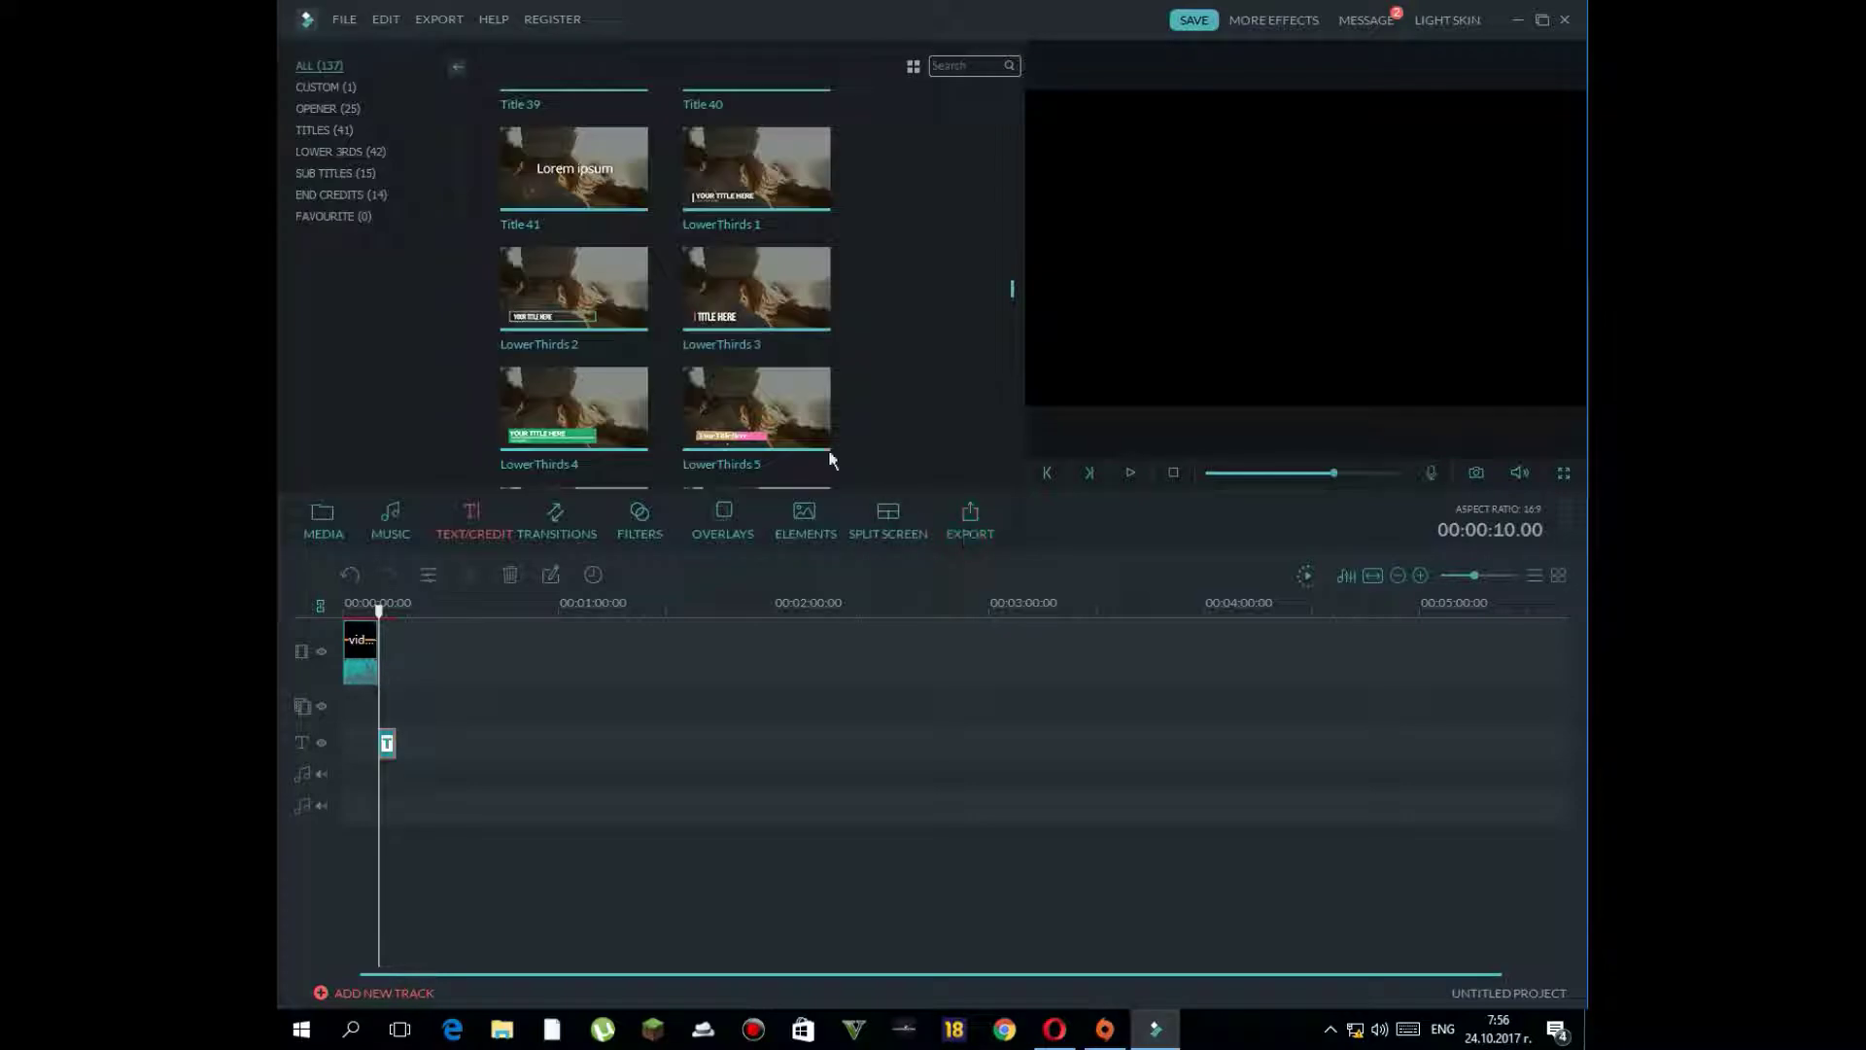
- Reopen the title clip for editing and set its text colour to dark red
double_click(387, 743)
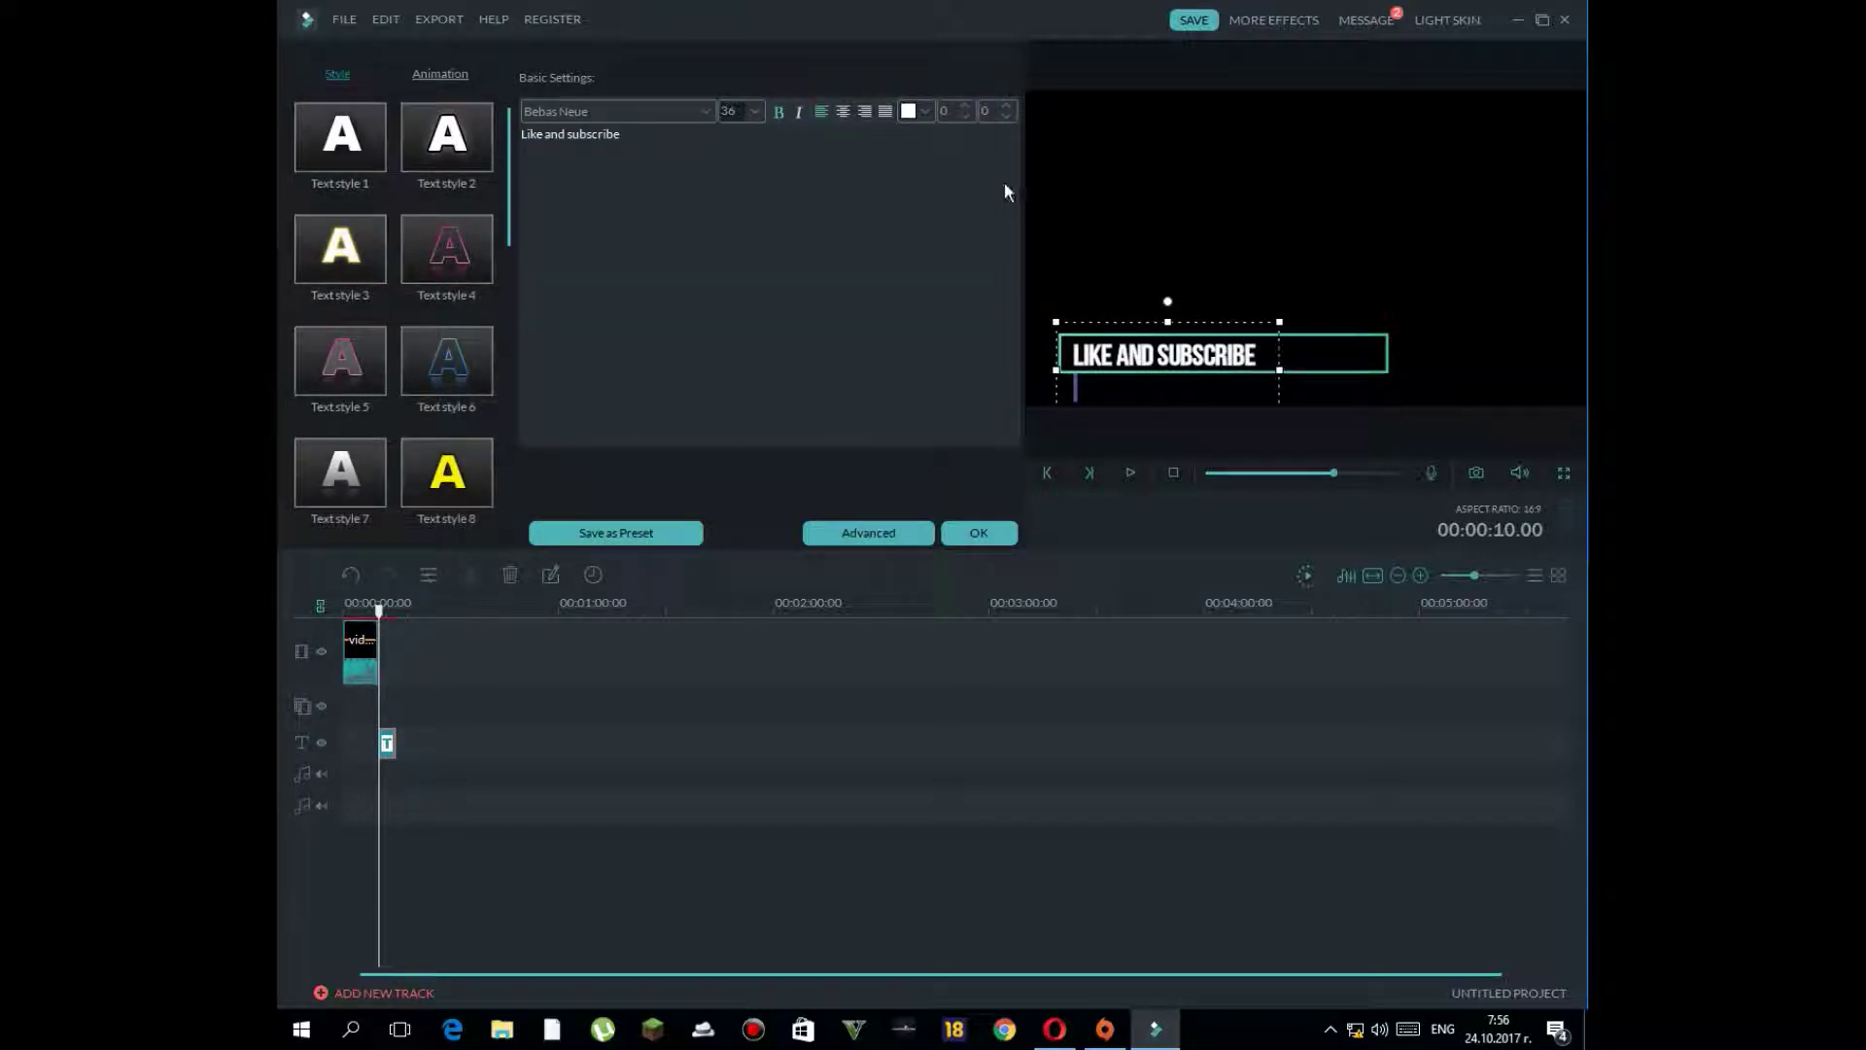
left_click(926, 110)
left_click(906, 151)
left_click(925, 111)
left_click(906, 134)
left_click(926, 111)
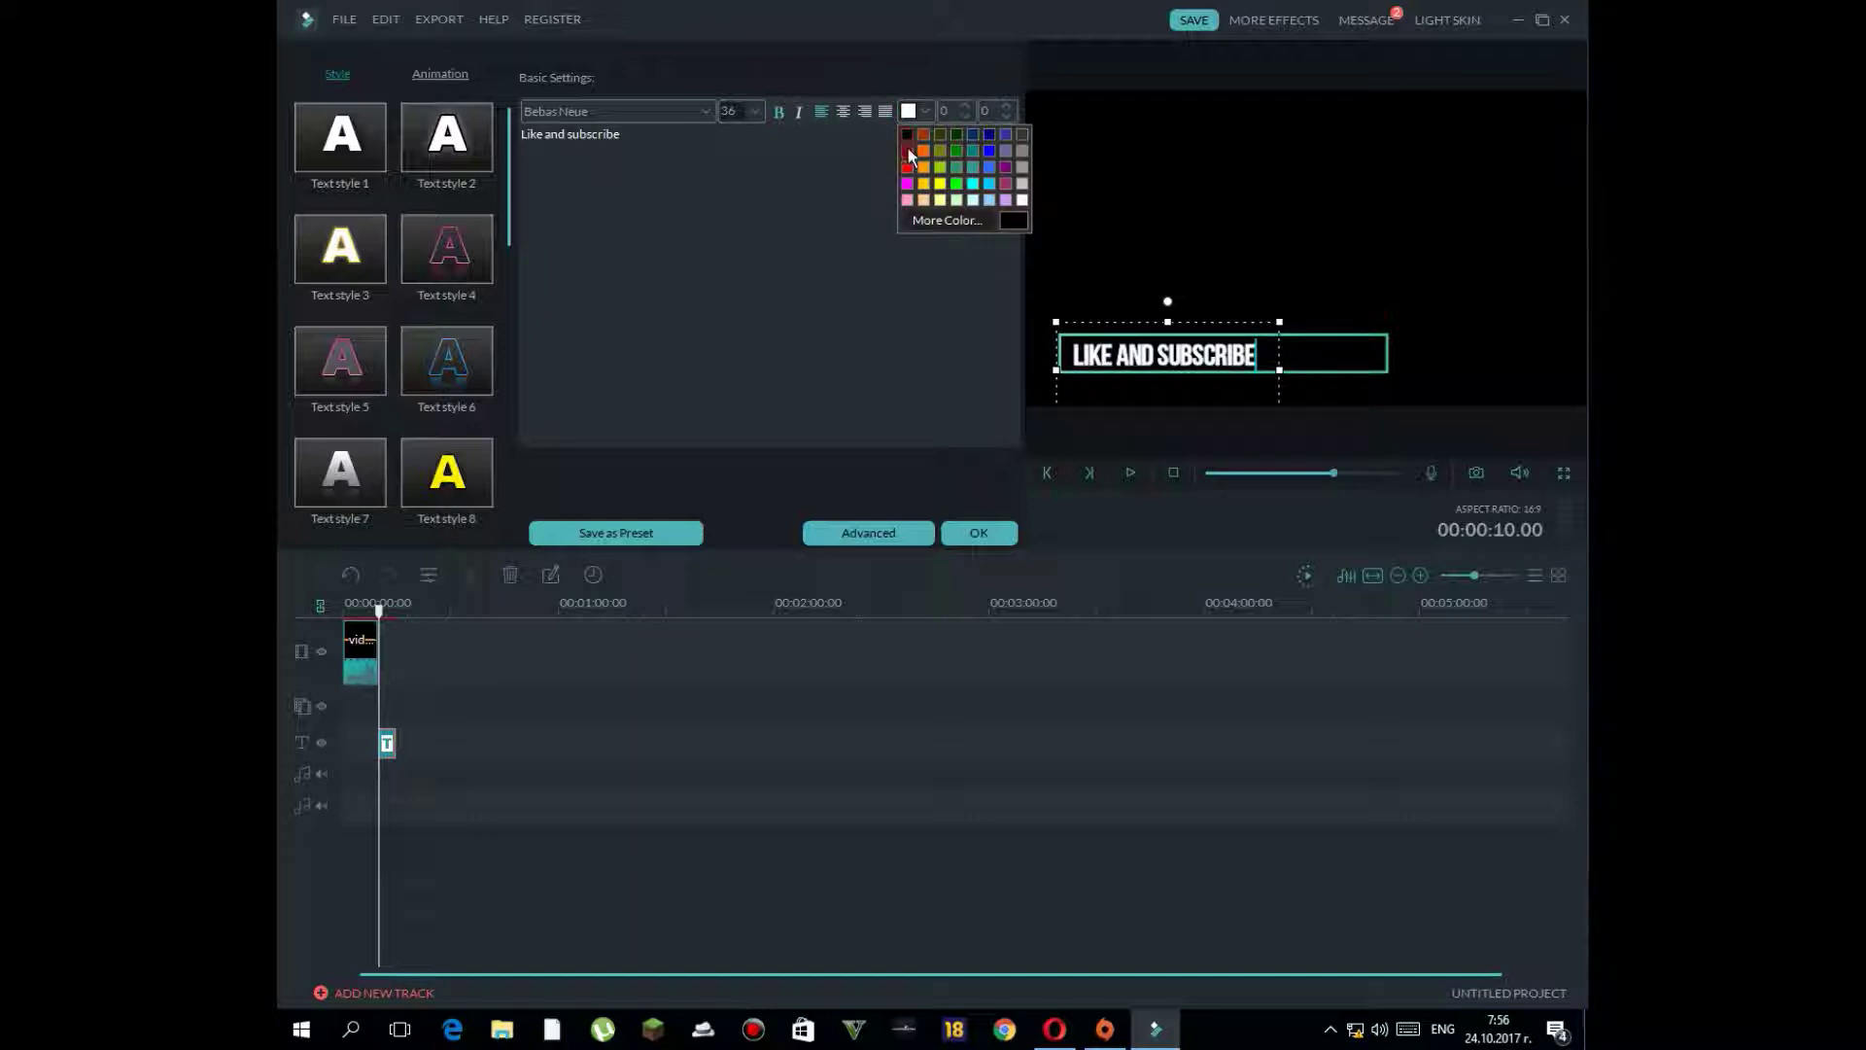
left_click(910, 148)
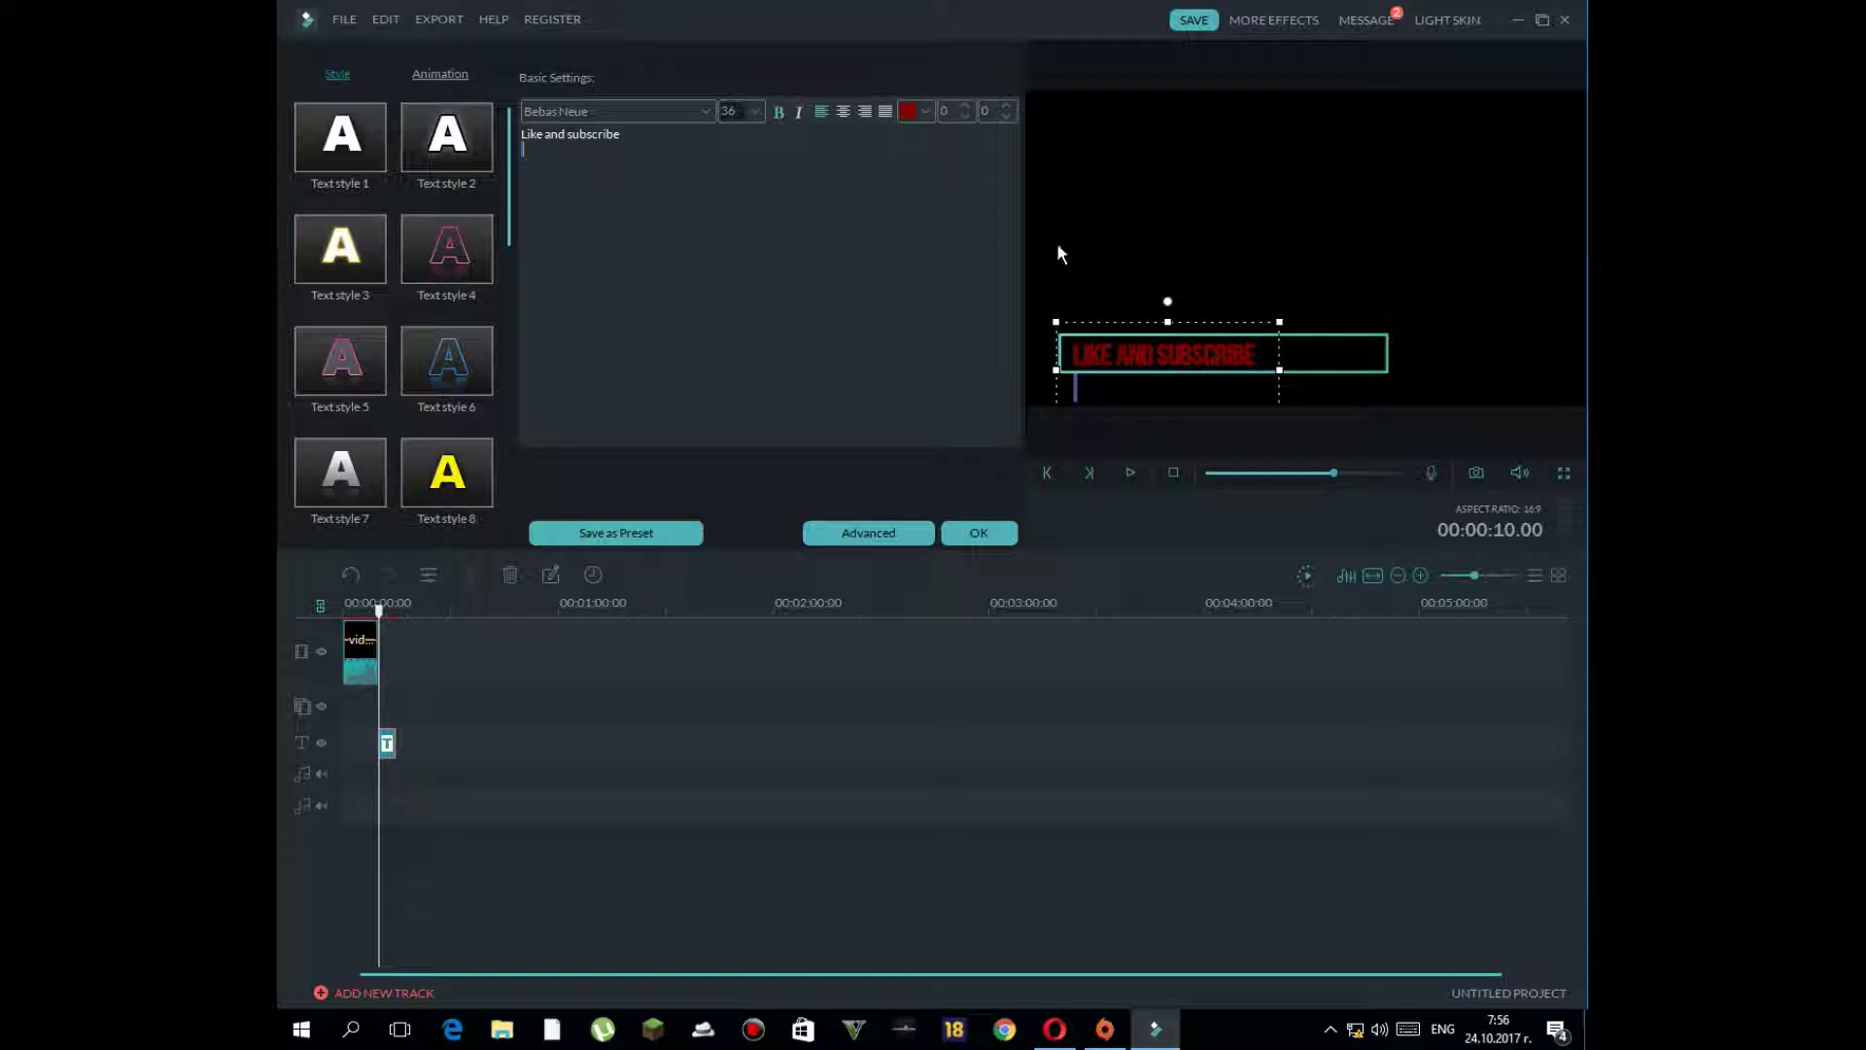
- Remove the empty second line from the title so its text box holds only "Like and subscribe"
left_click(1264, 362)
left_click(1260, 392)
key("BackSpace")
key("BackSpace")
type("e")
- Change the title's text colour to bright red and confirm the title edit
left_click(921, 112)
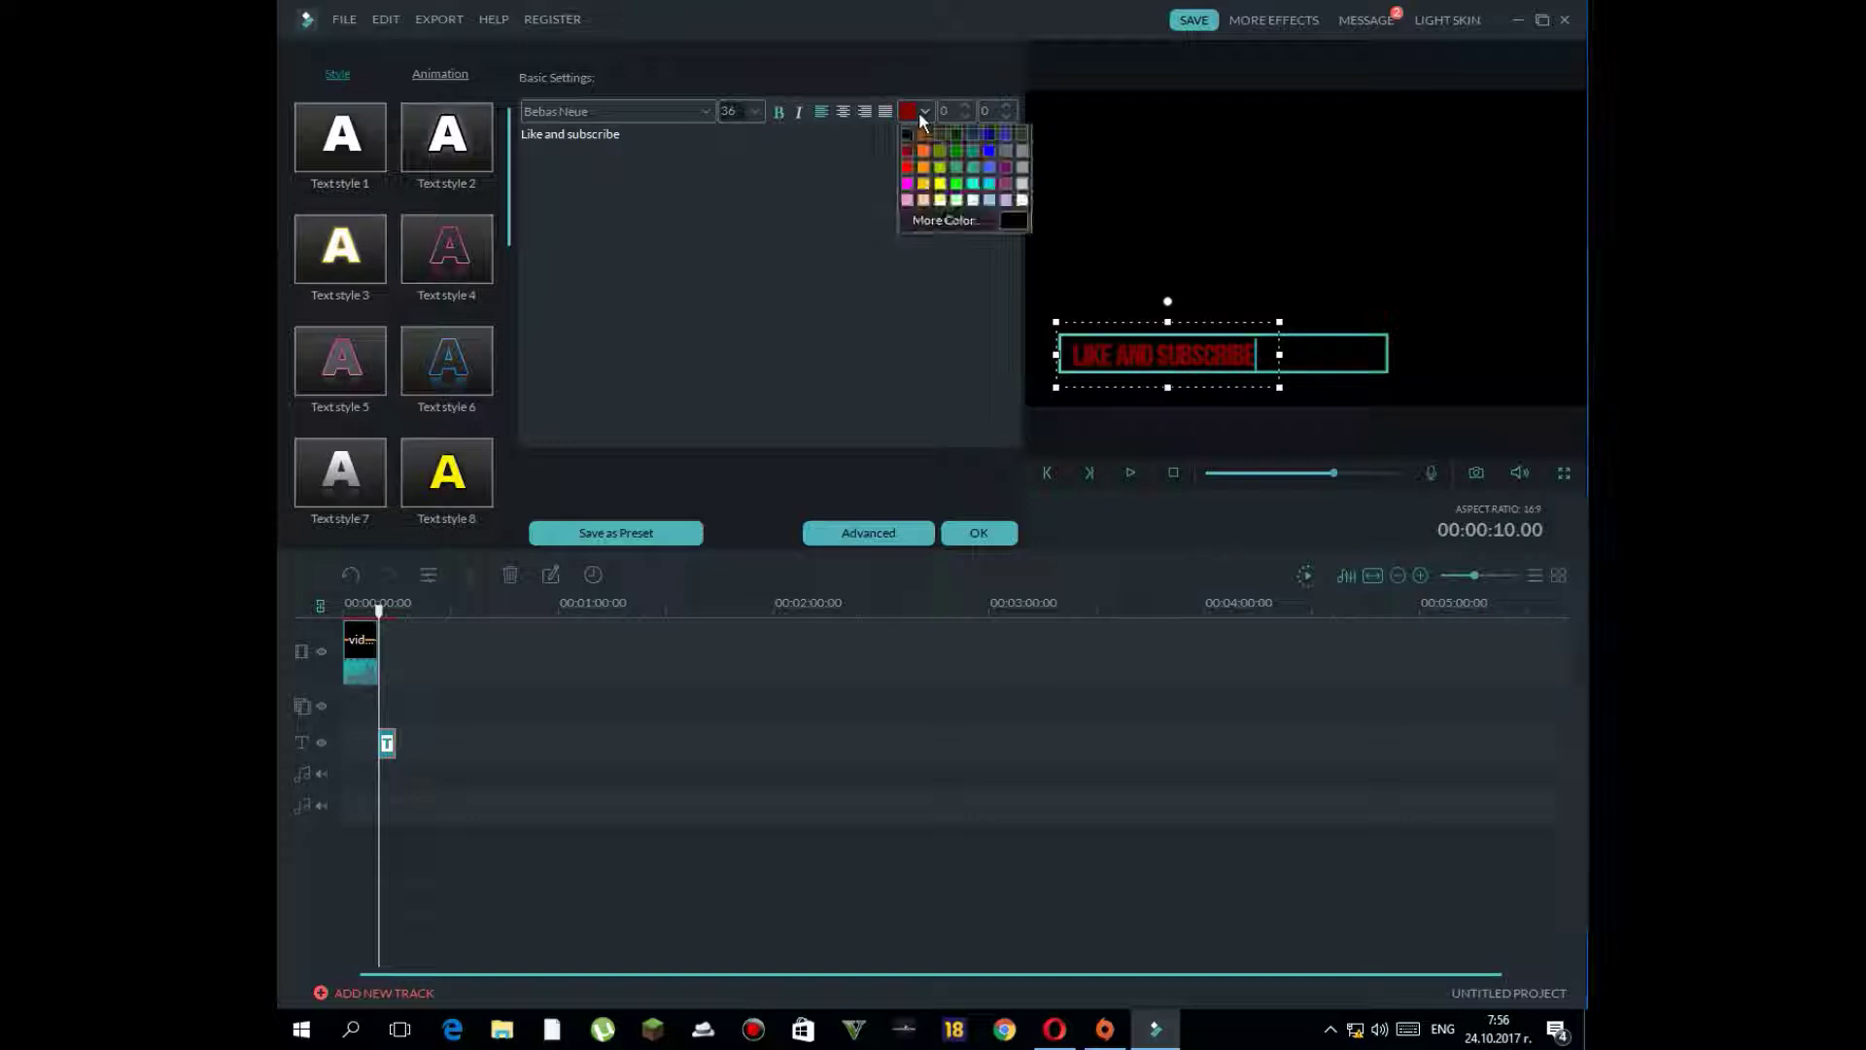
left_click(905, 167)
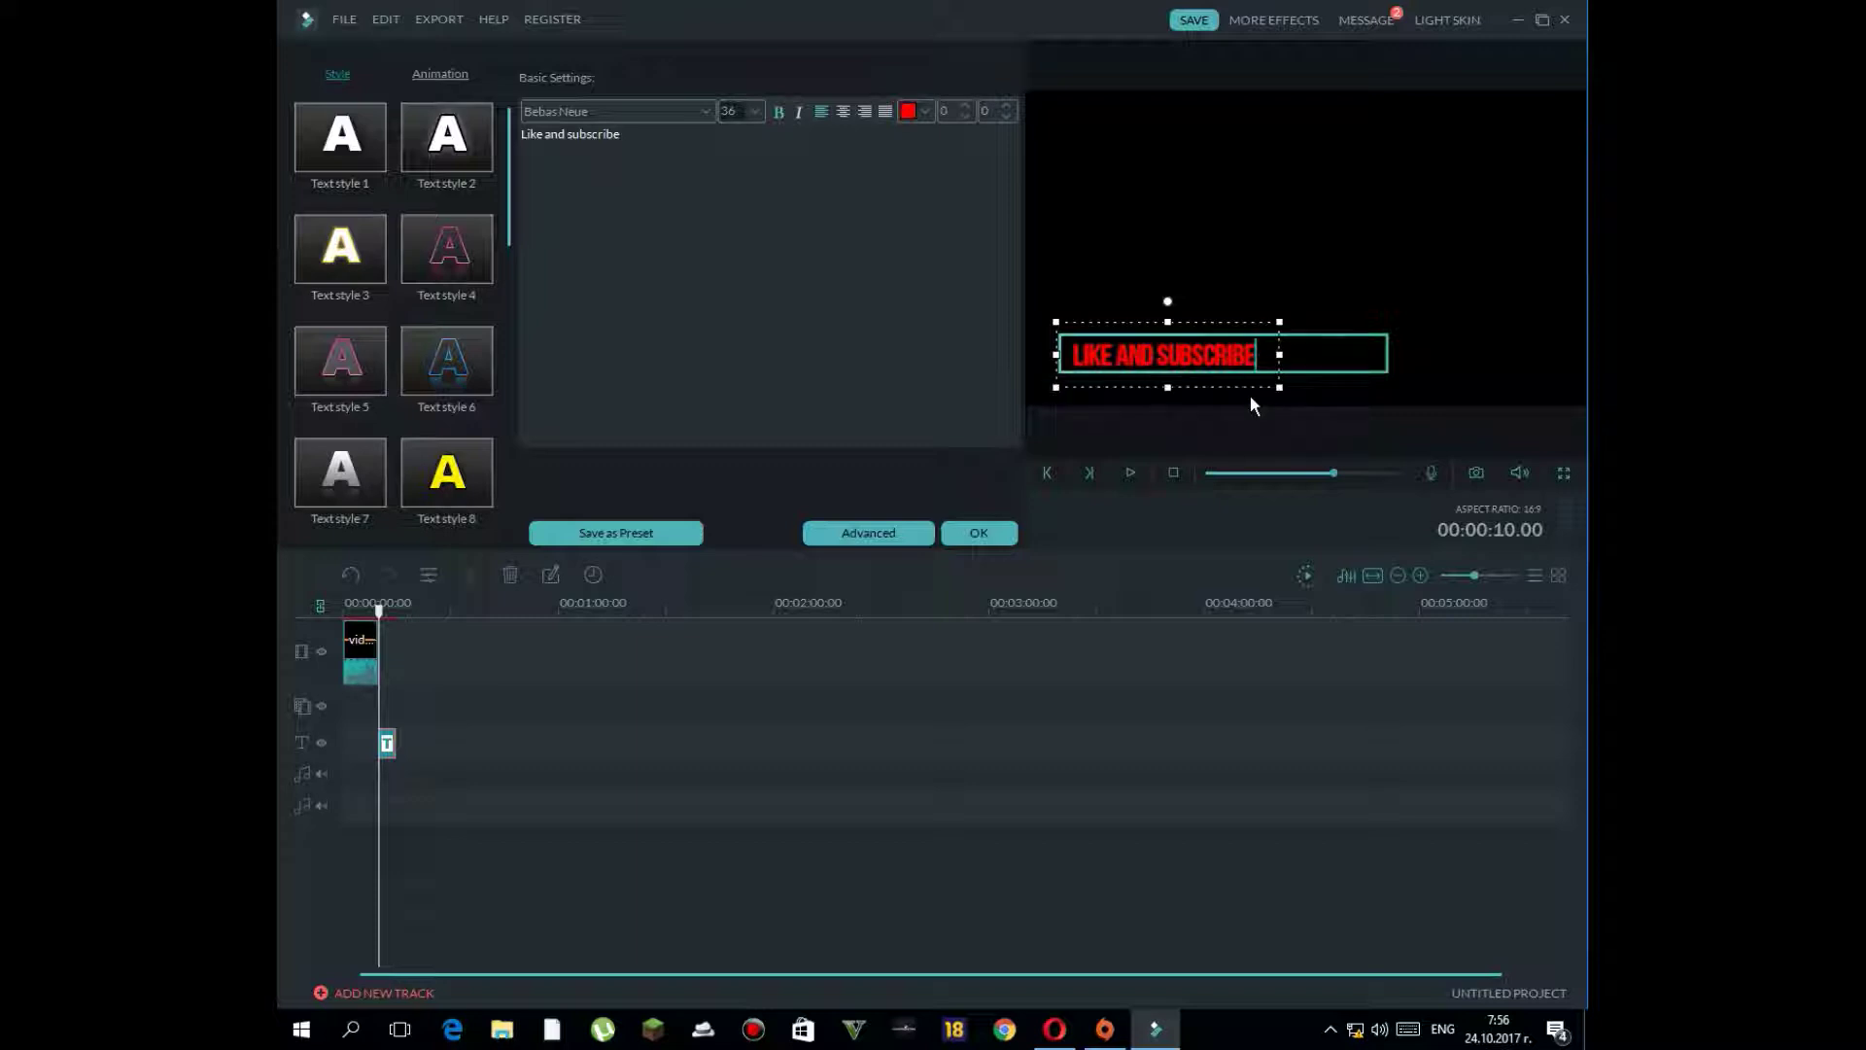
left_click(986, 537)
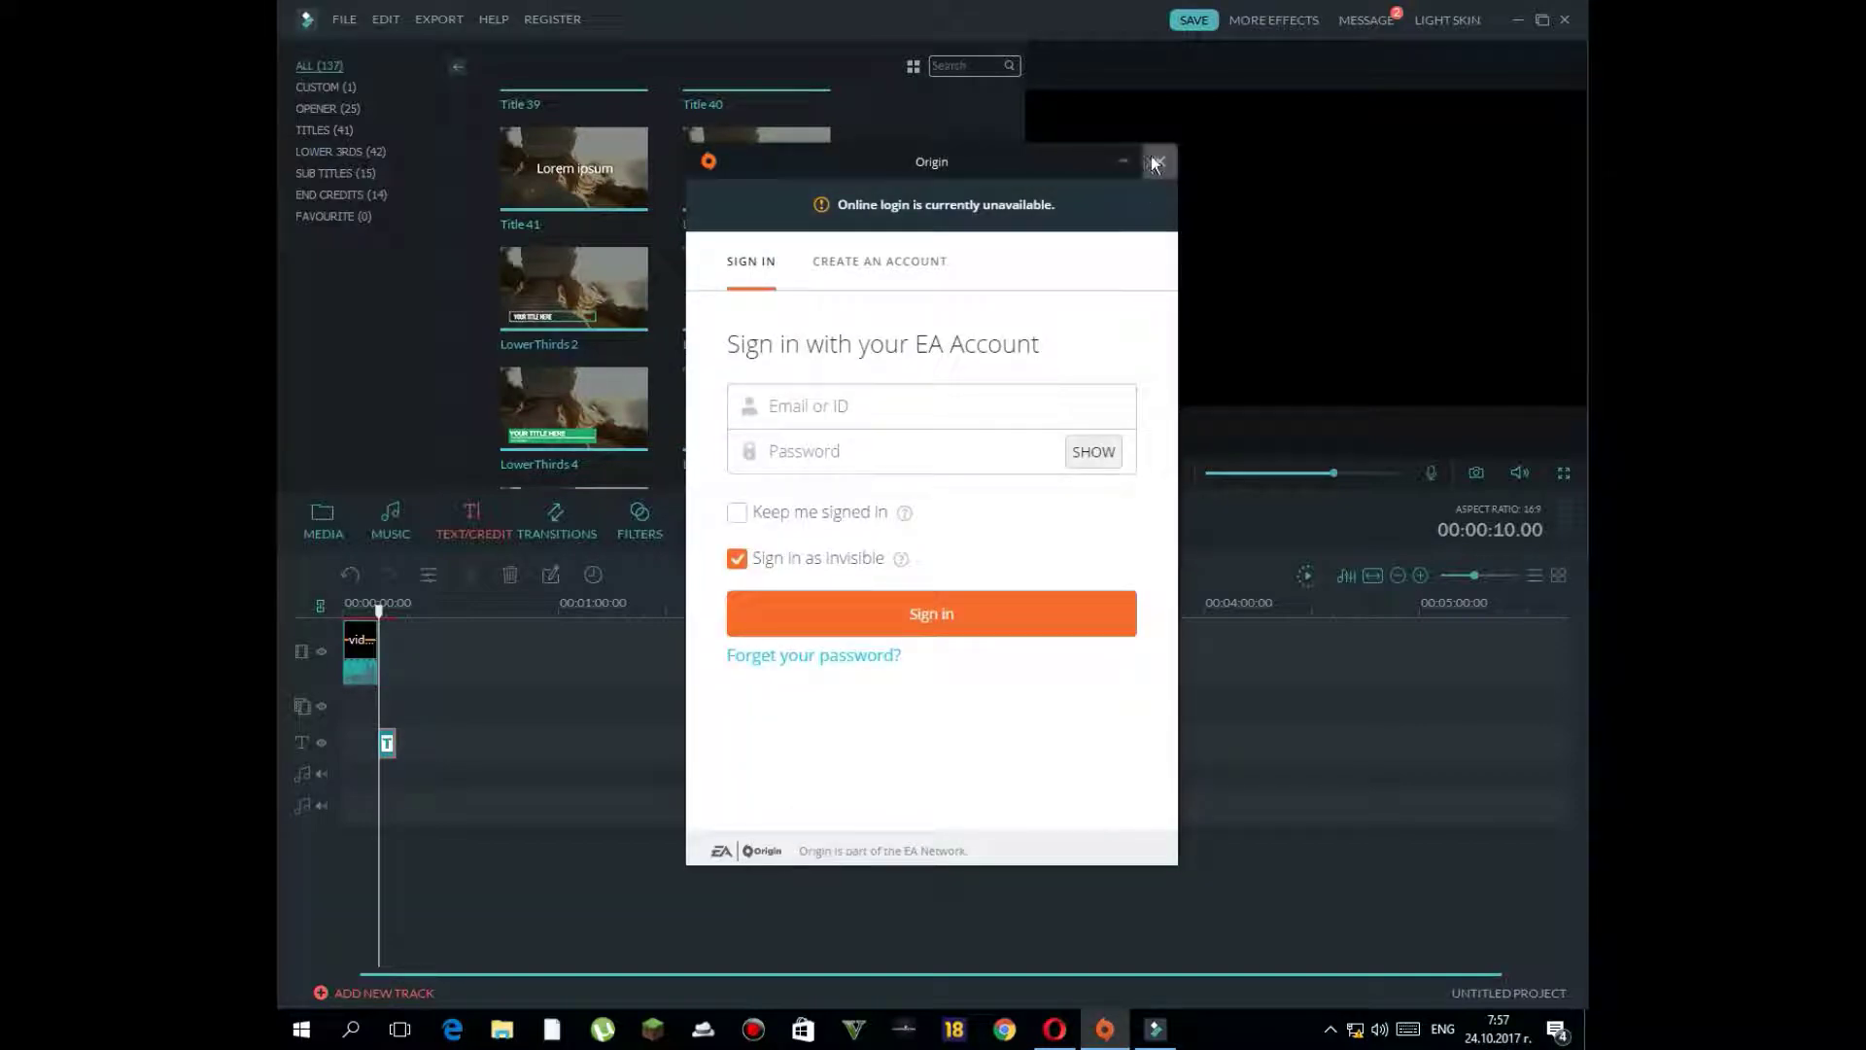
- Dismiss the Origin sign-in window, return the playhead to the timeline's start and advance the preview one frame
left_click(1155, 162)
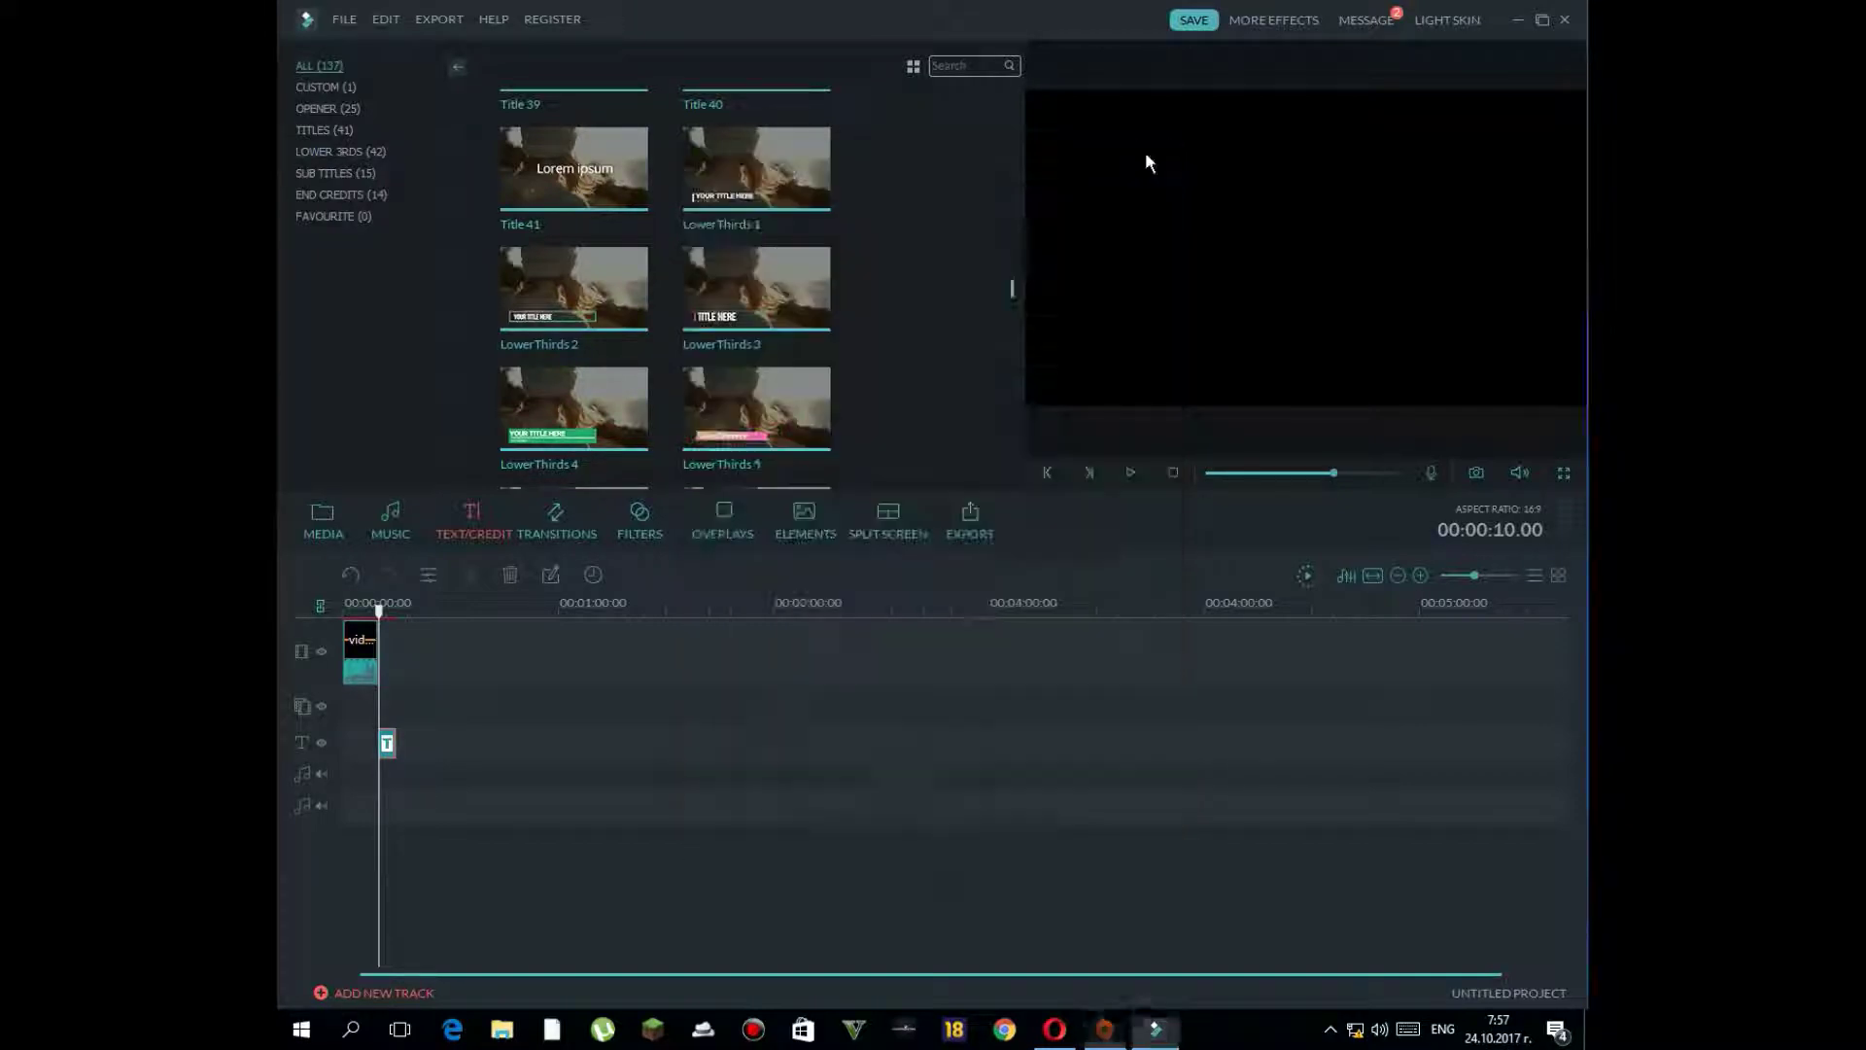
left_click(1205, 472)
left_click(1090, 473)
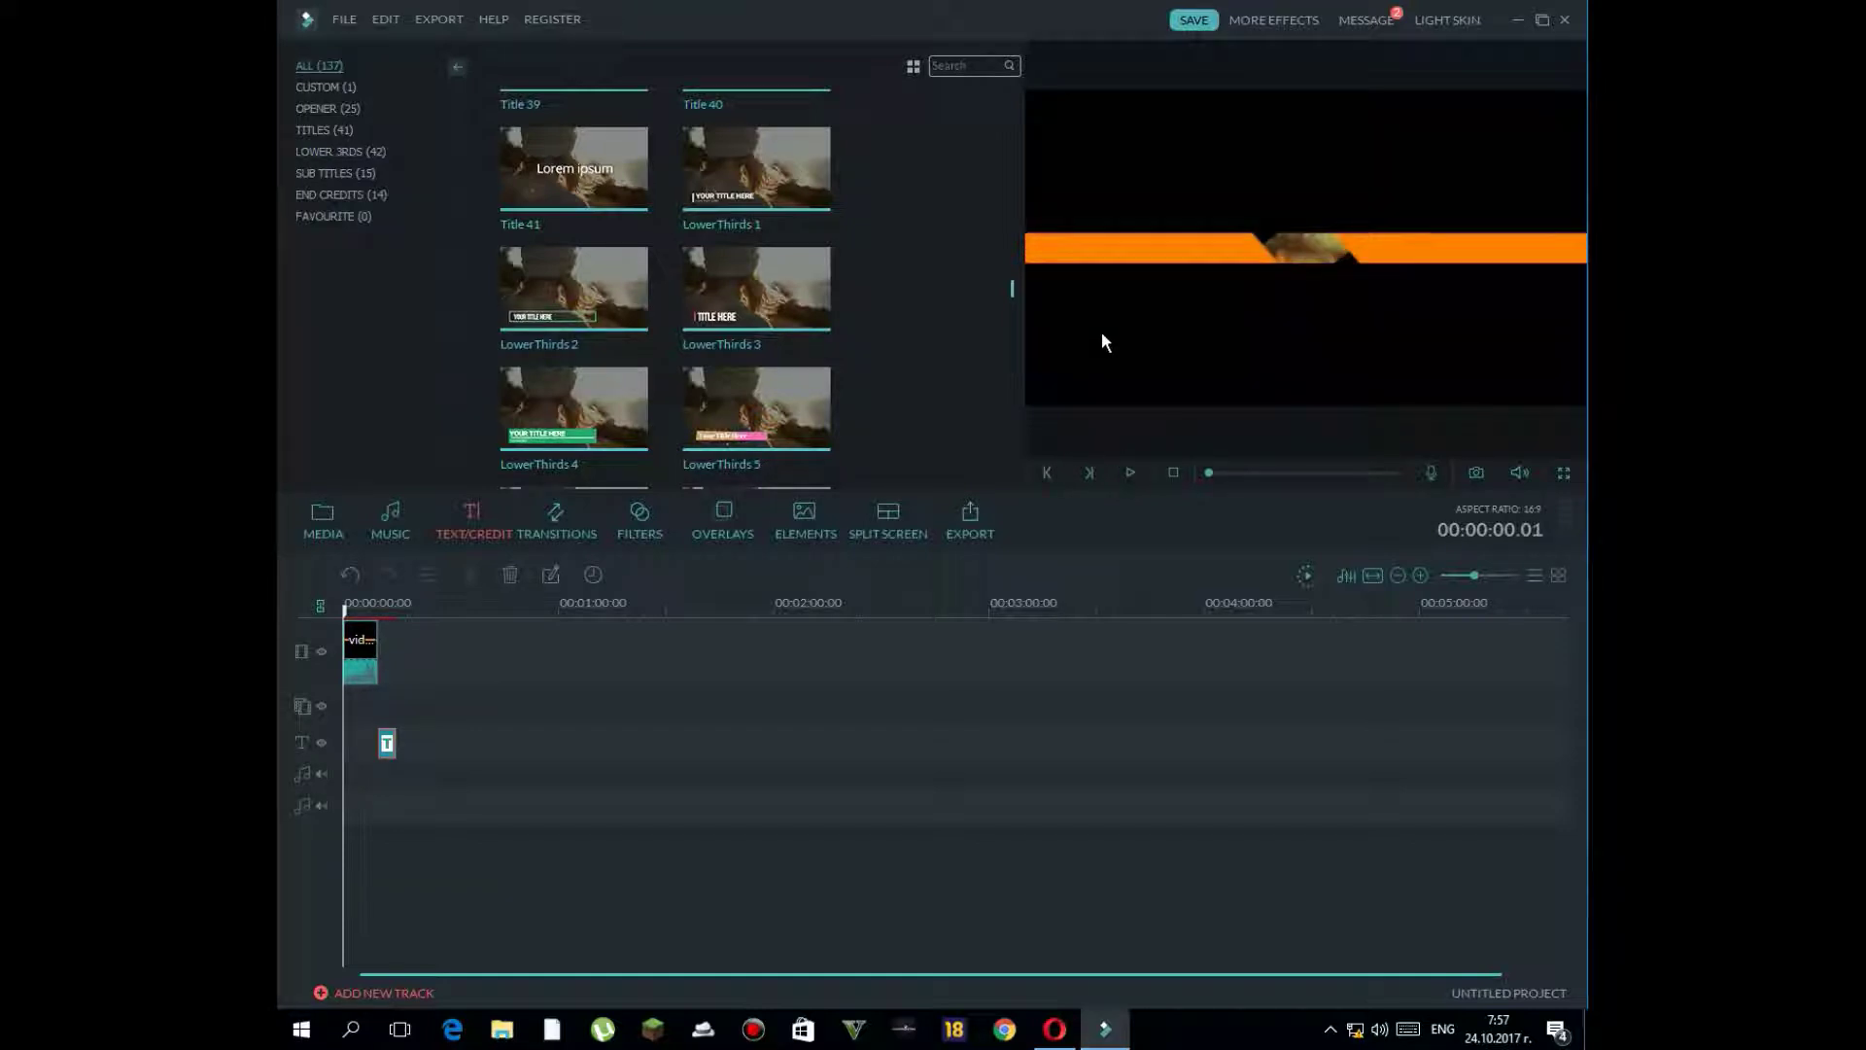
- Play the timeline preview briefly and add three new empty albums to the media library
left_click(1128, 473)
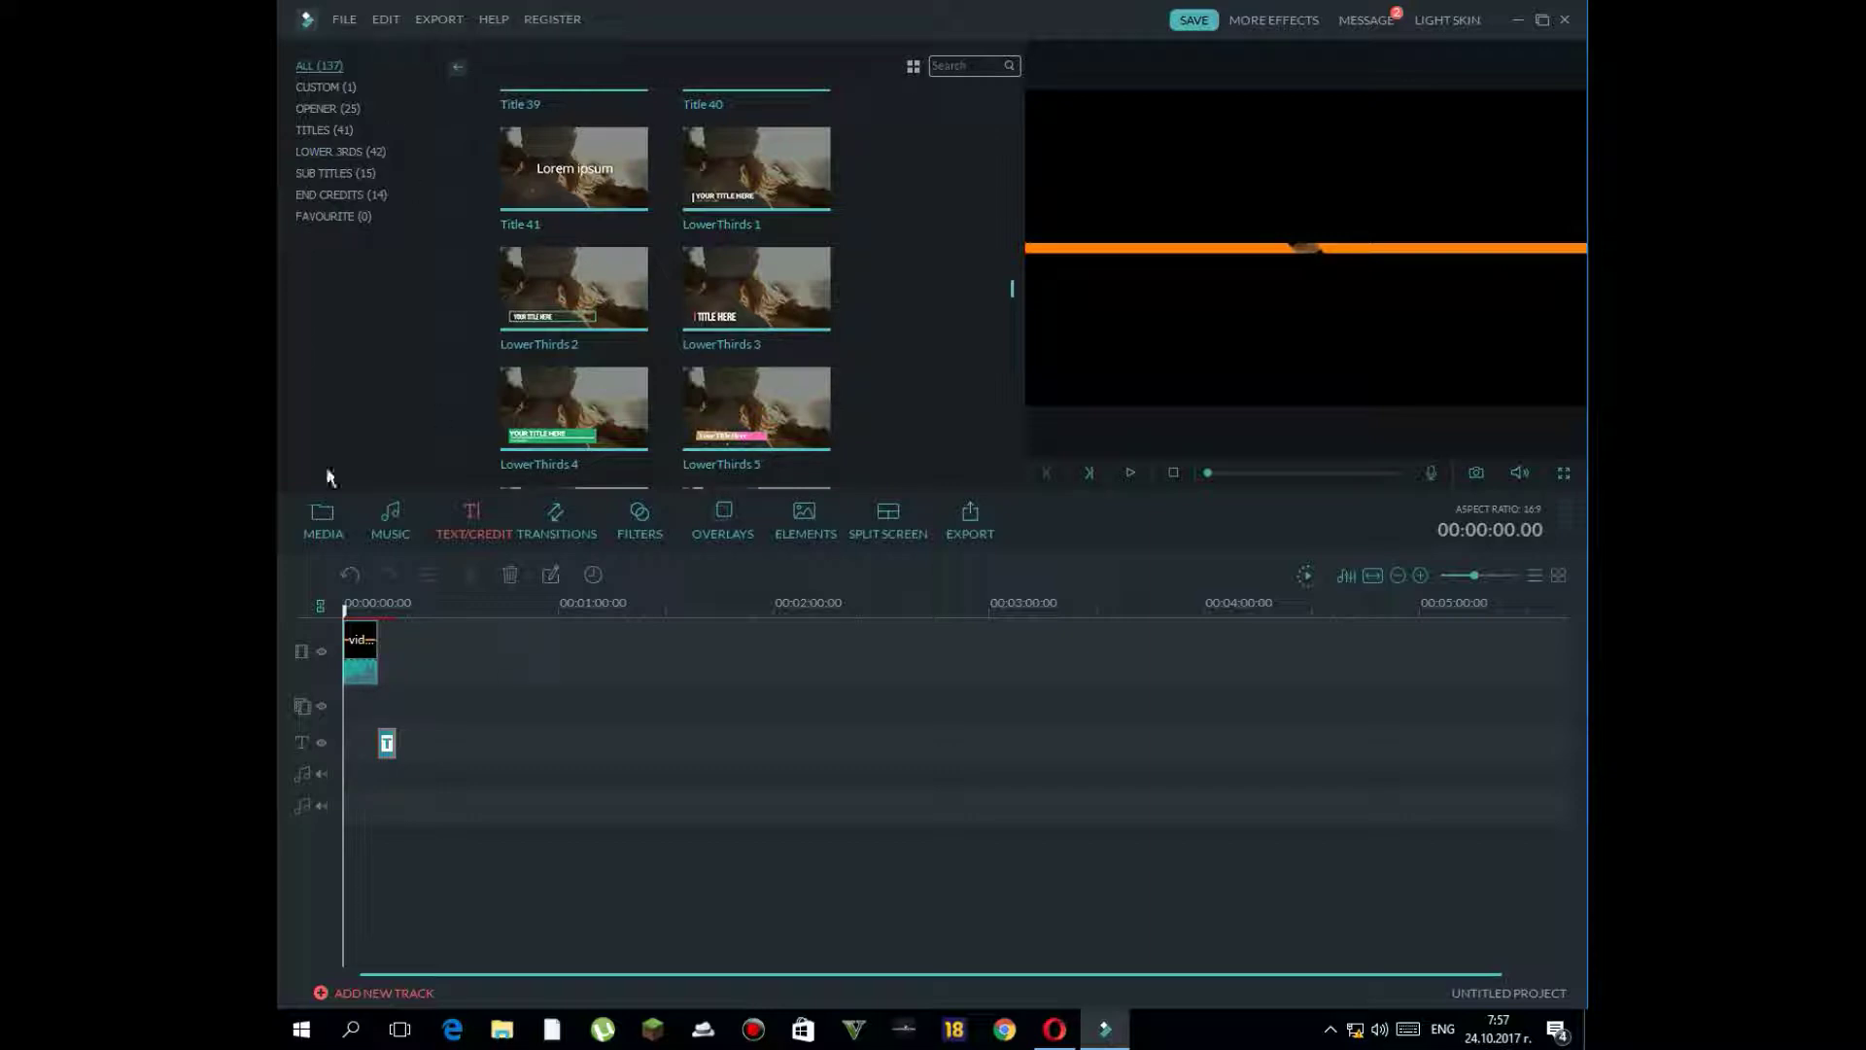
left_click(312, 520)
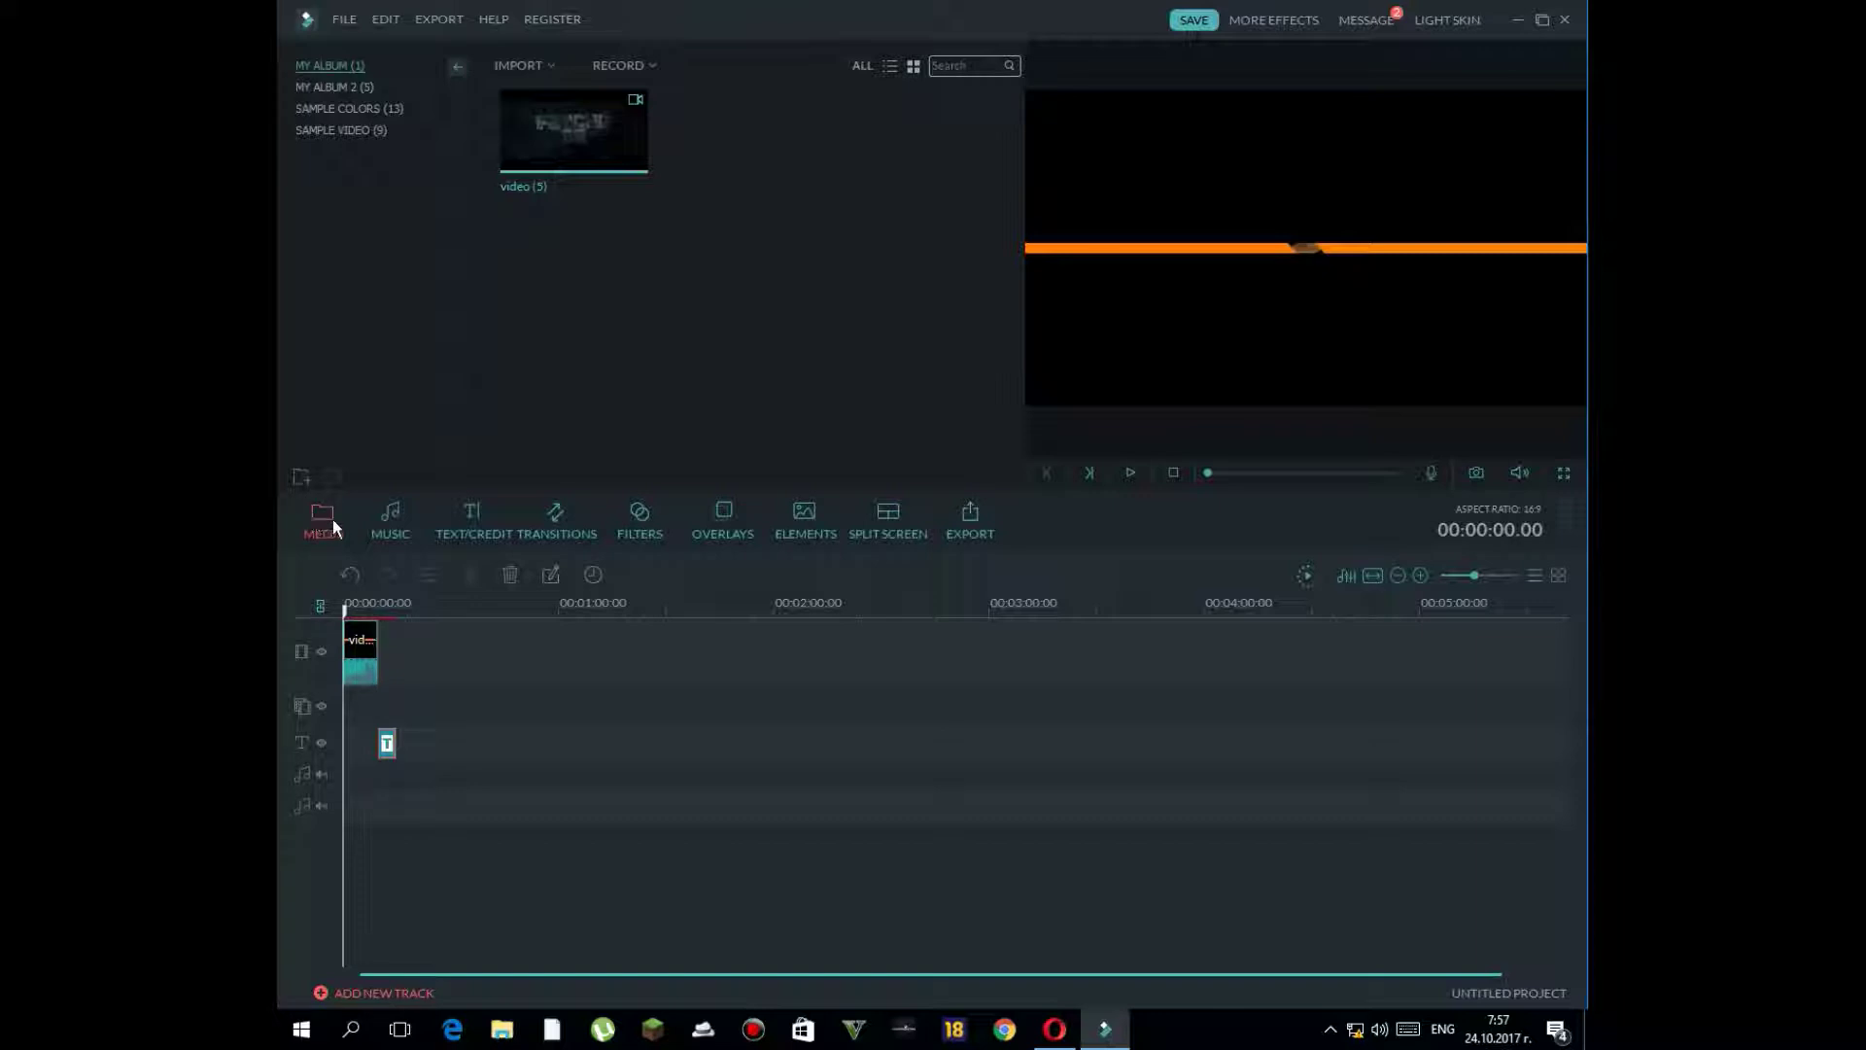
left_click(303, 474)
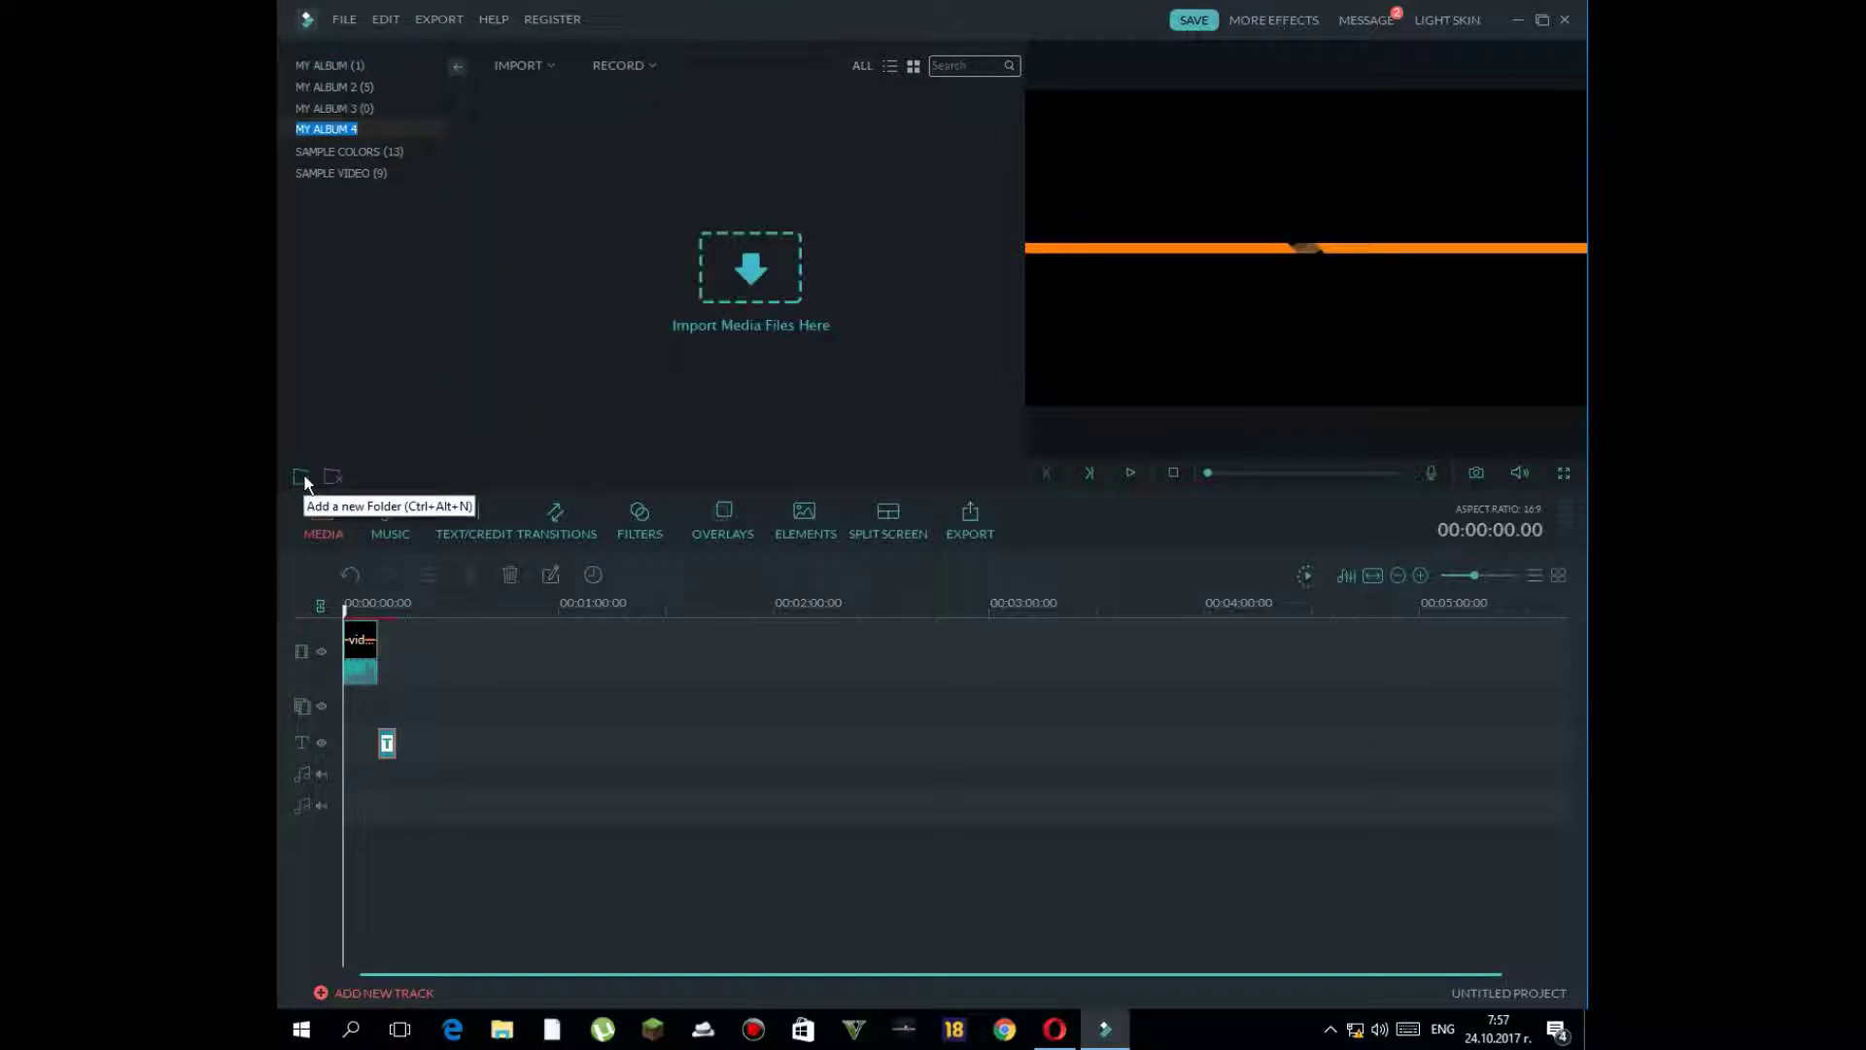
left_click(304, 474)
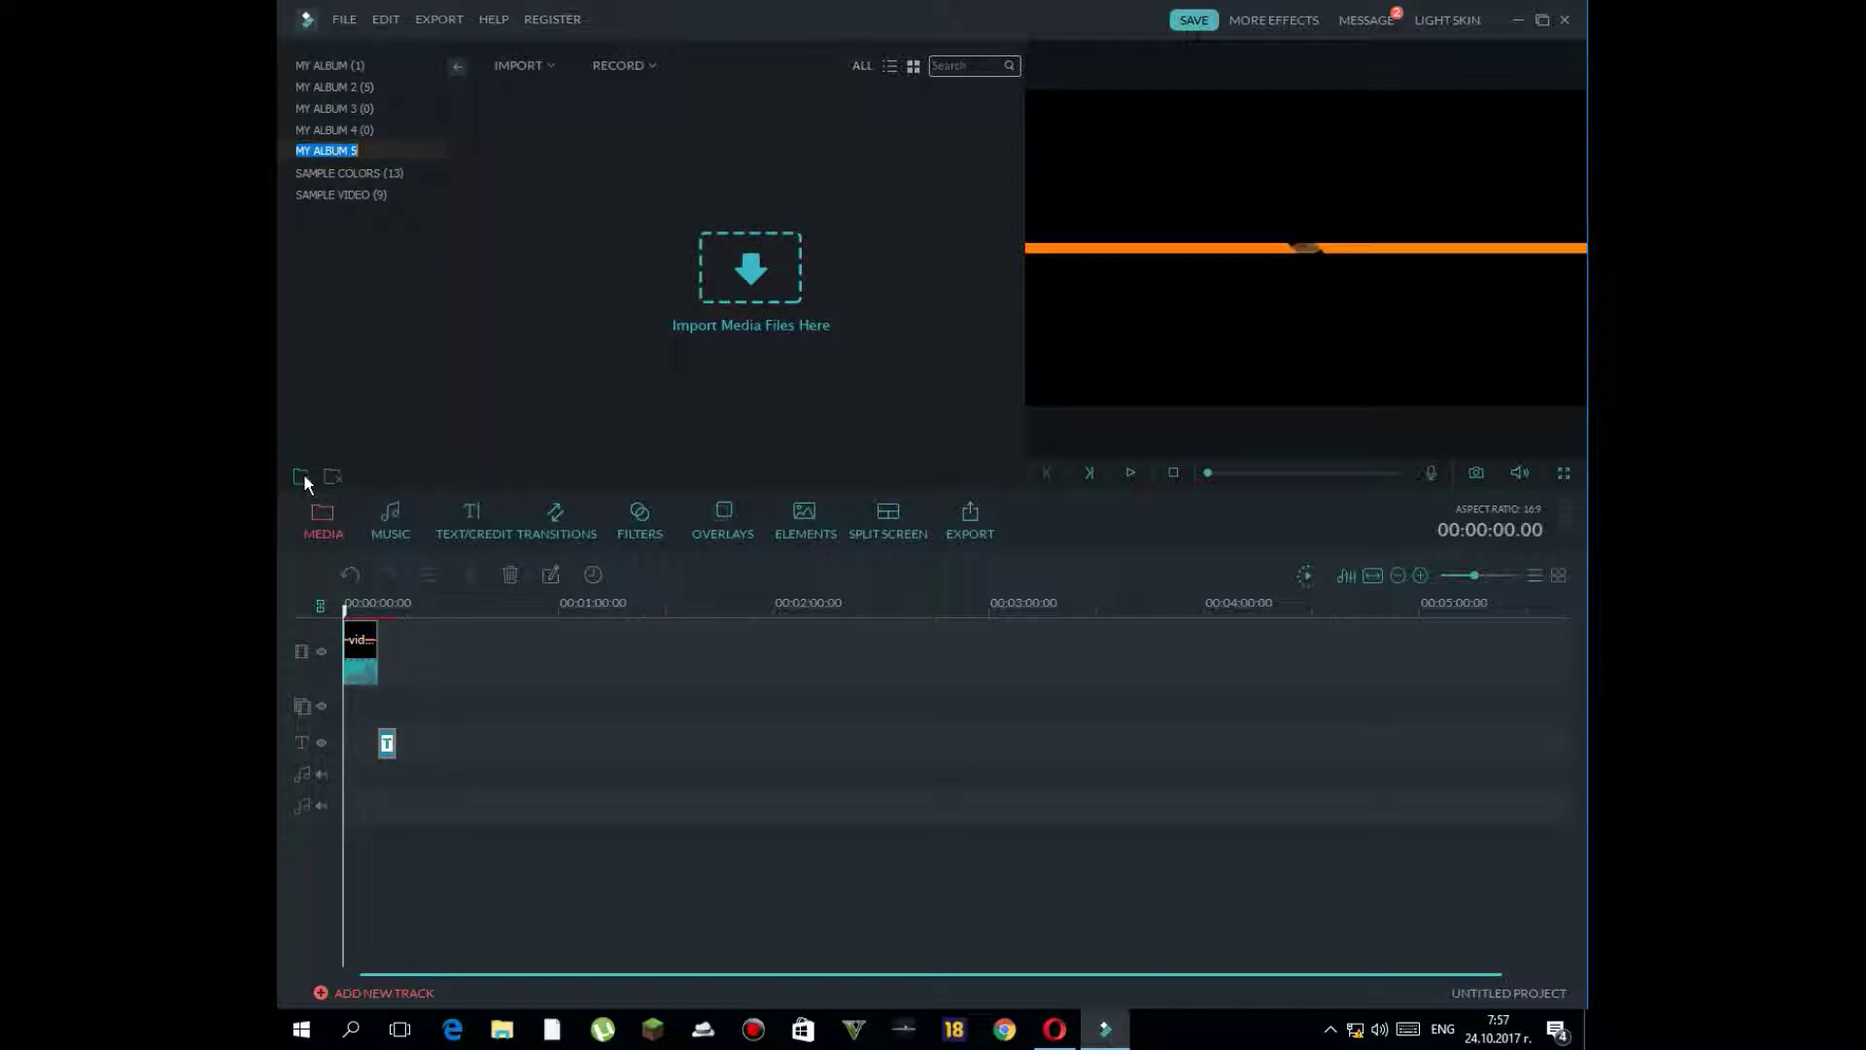
- Look through the contents of the media albums and return to the first album
left_click(335, 66)
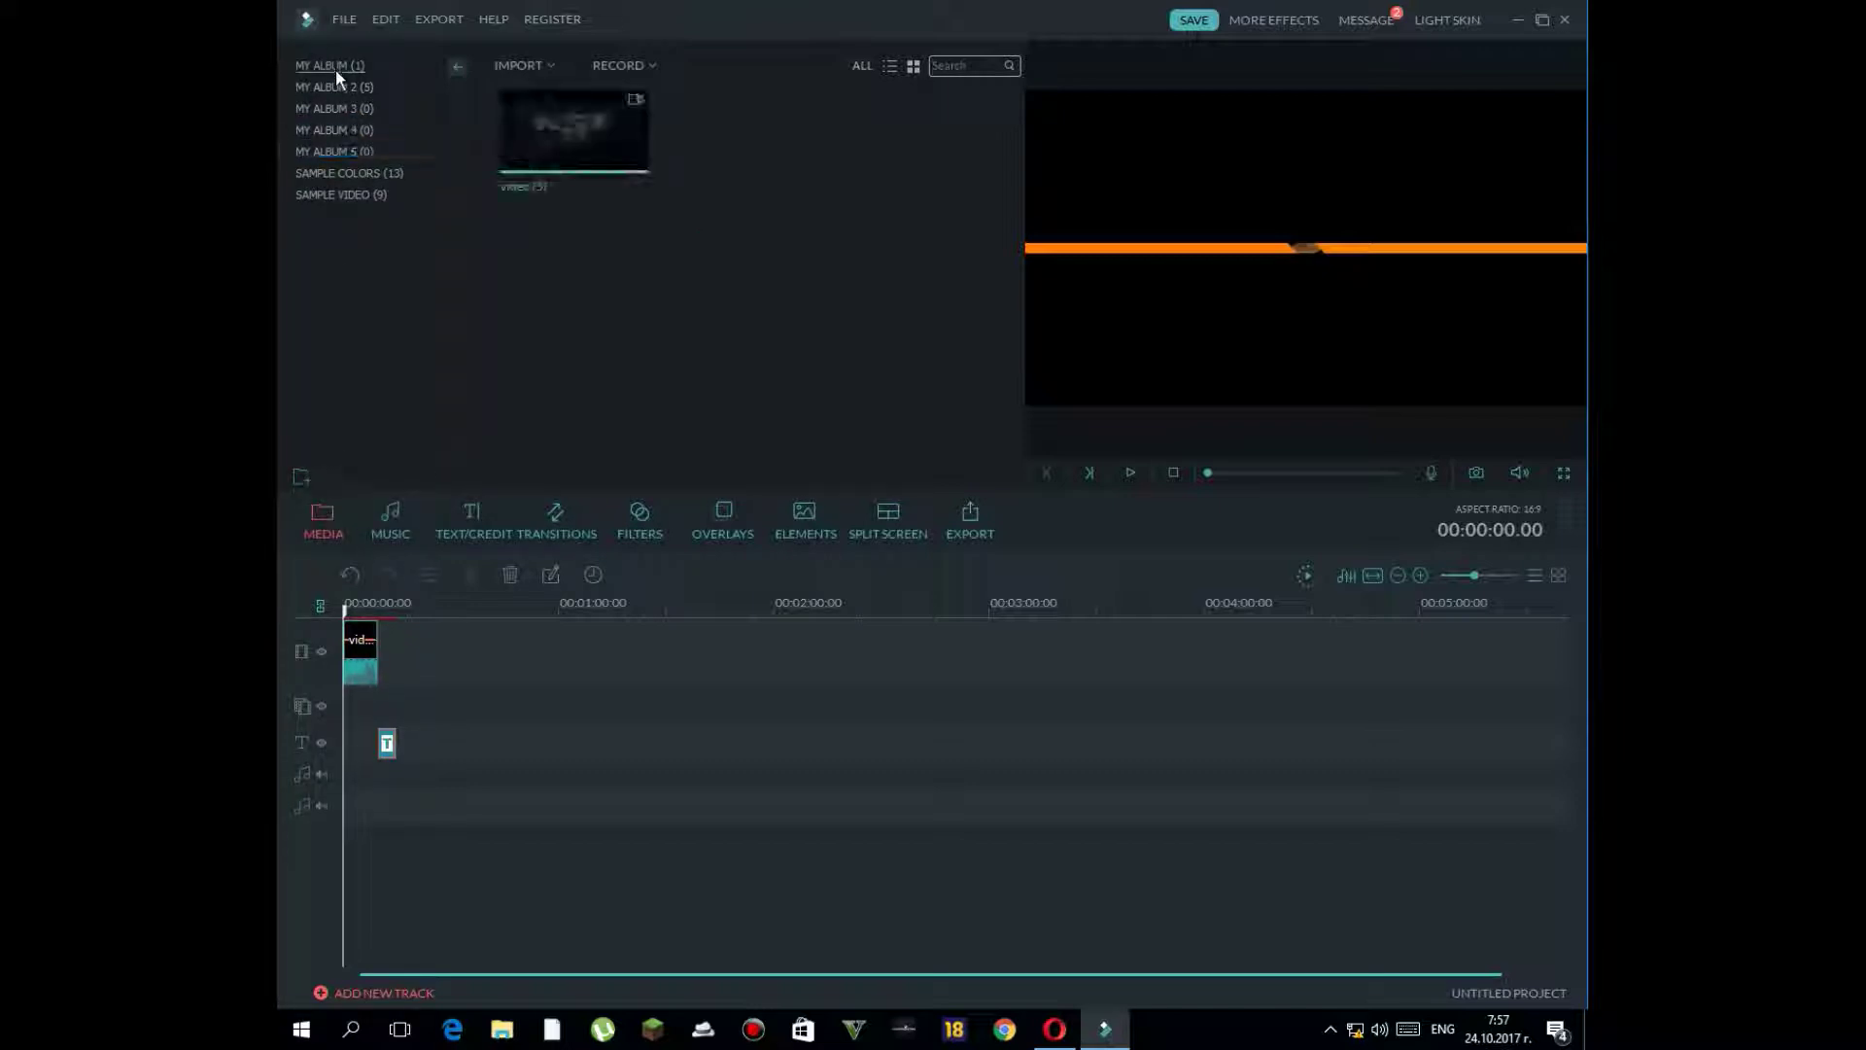
left_click(335, 87)
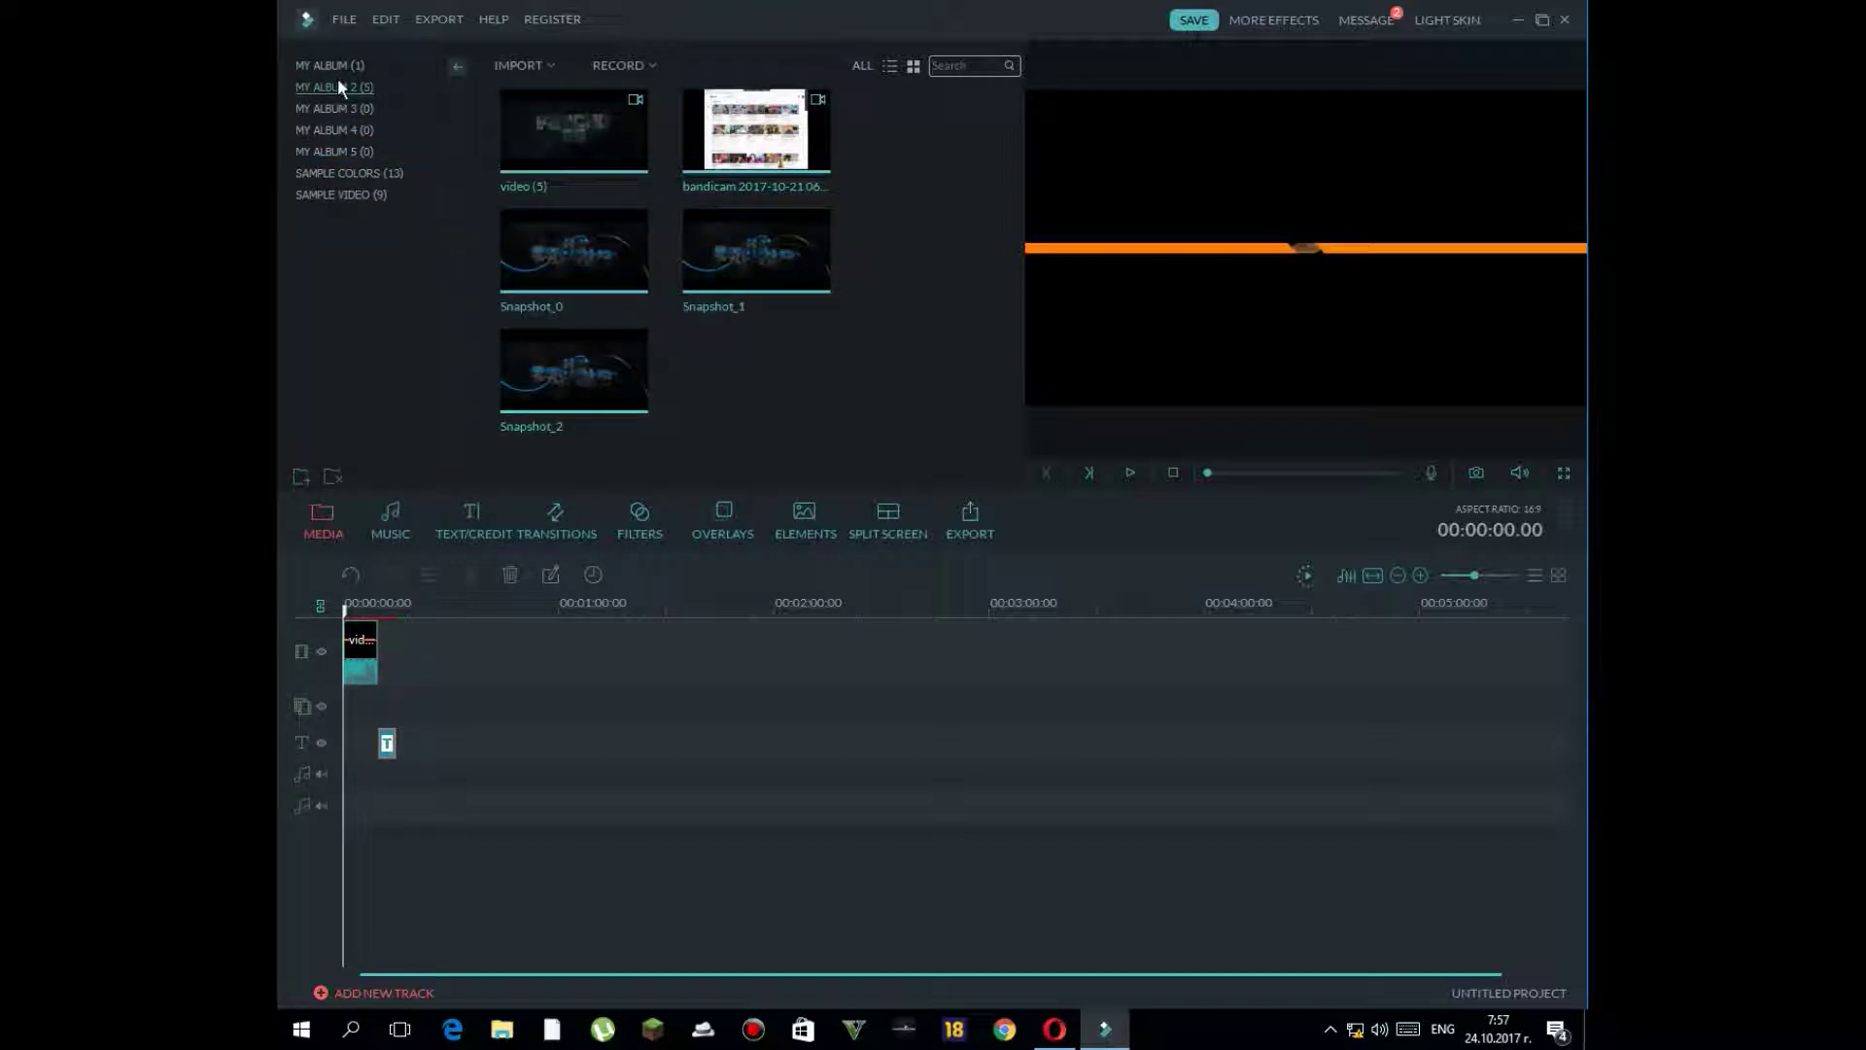
left_click(341, 64)
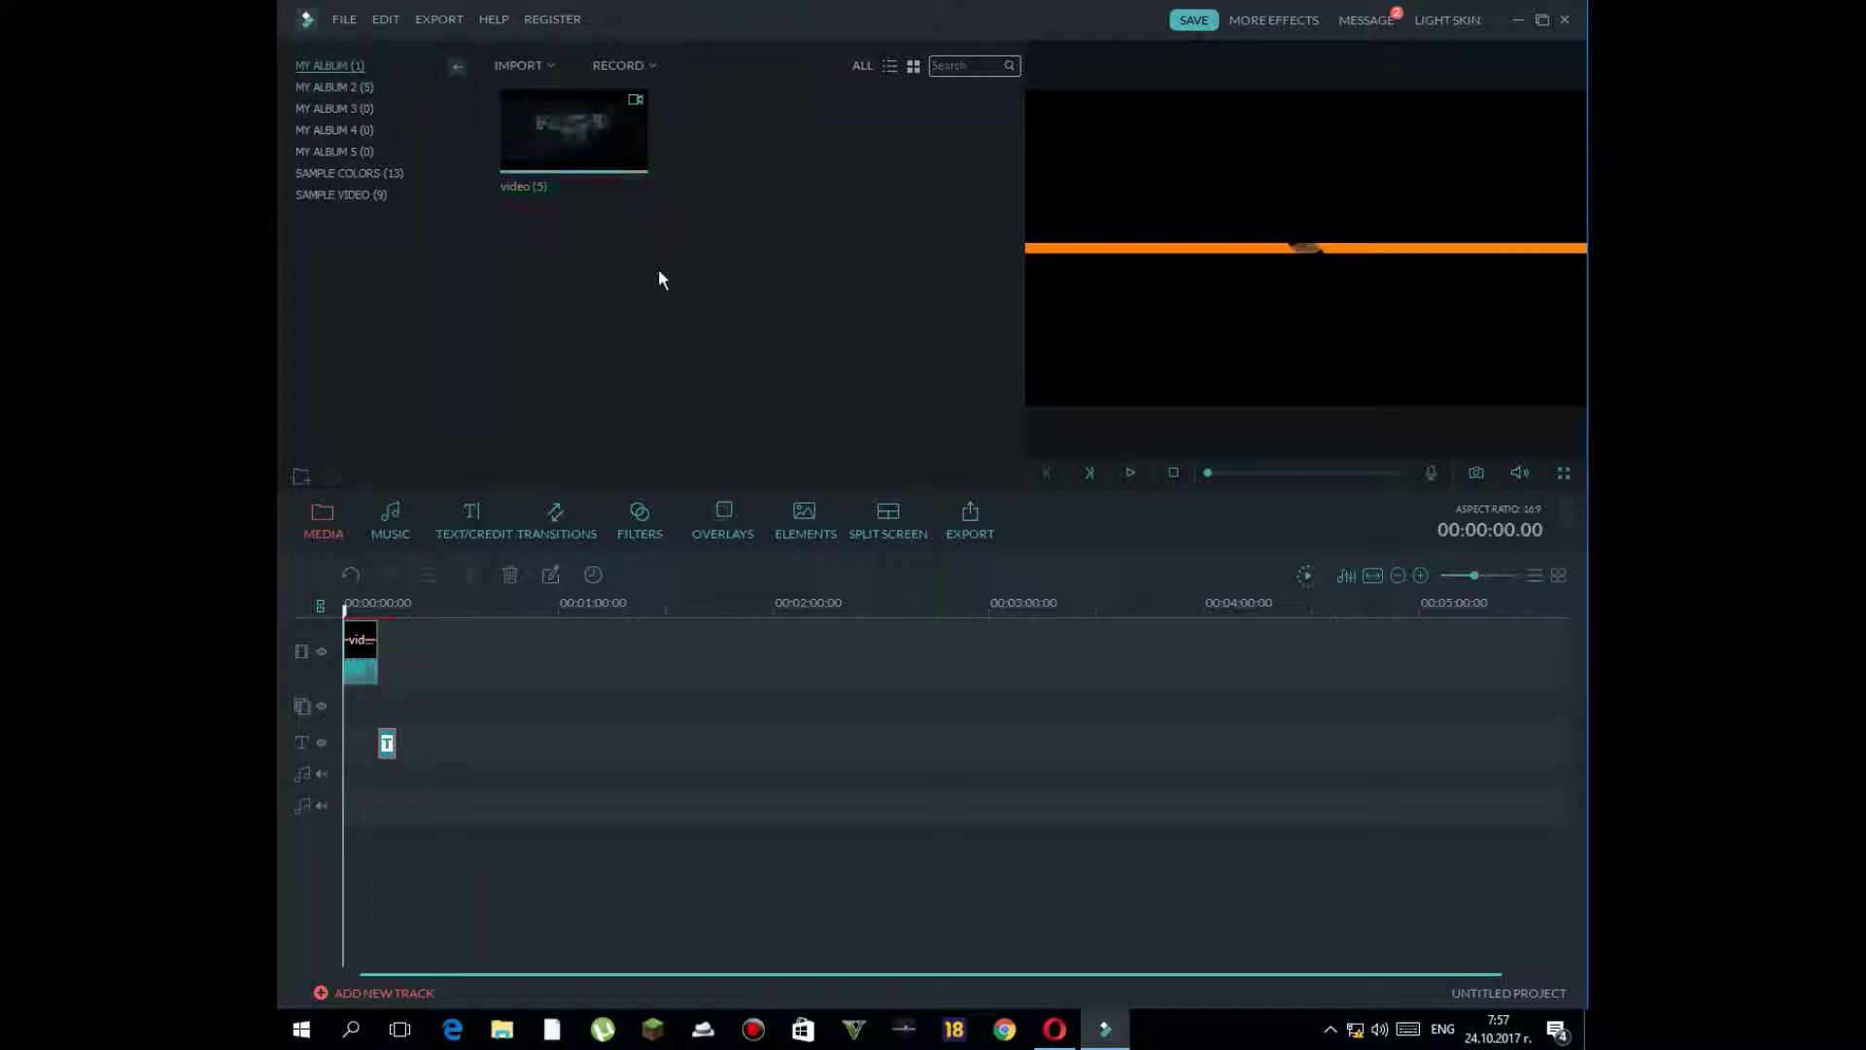
left_click(352, 110)
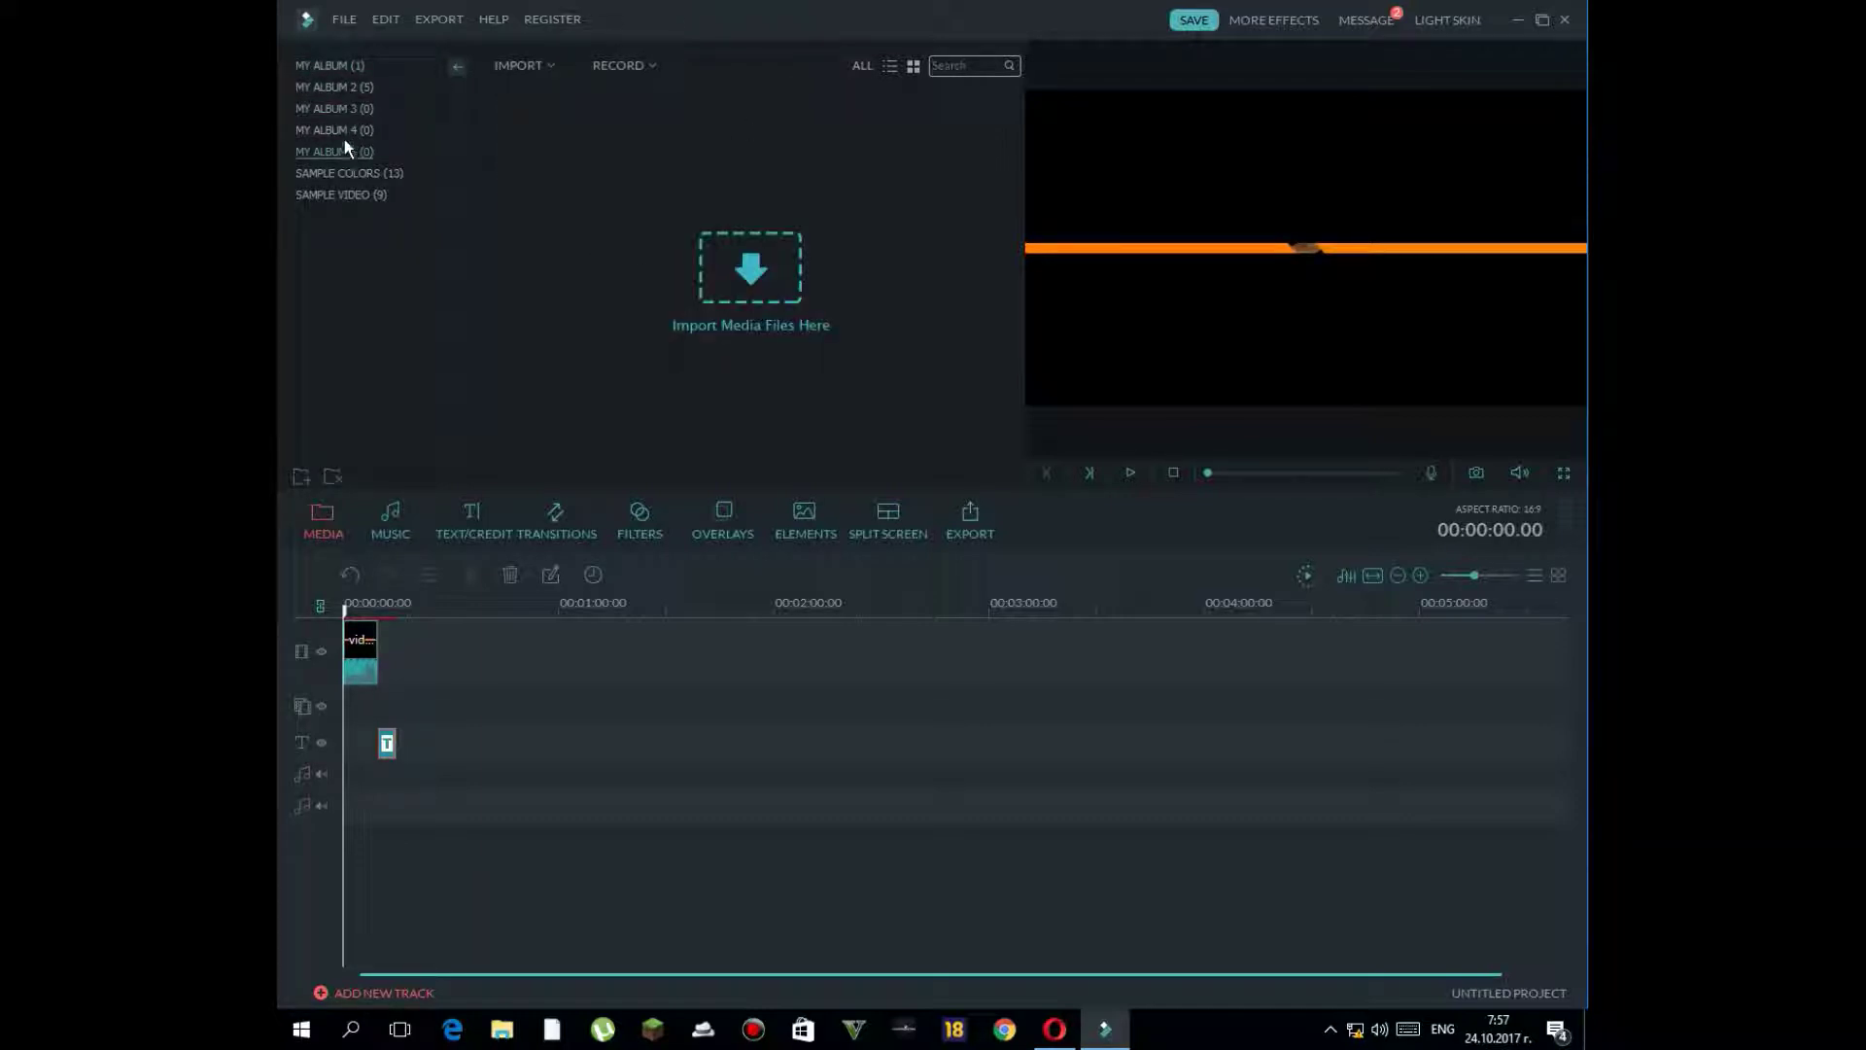
left_click(348, 87)
left_click(348, 72)
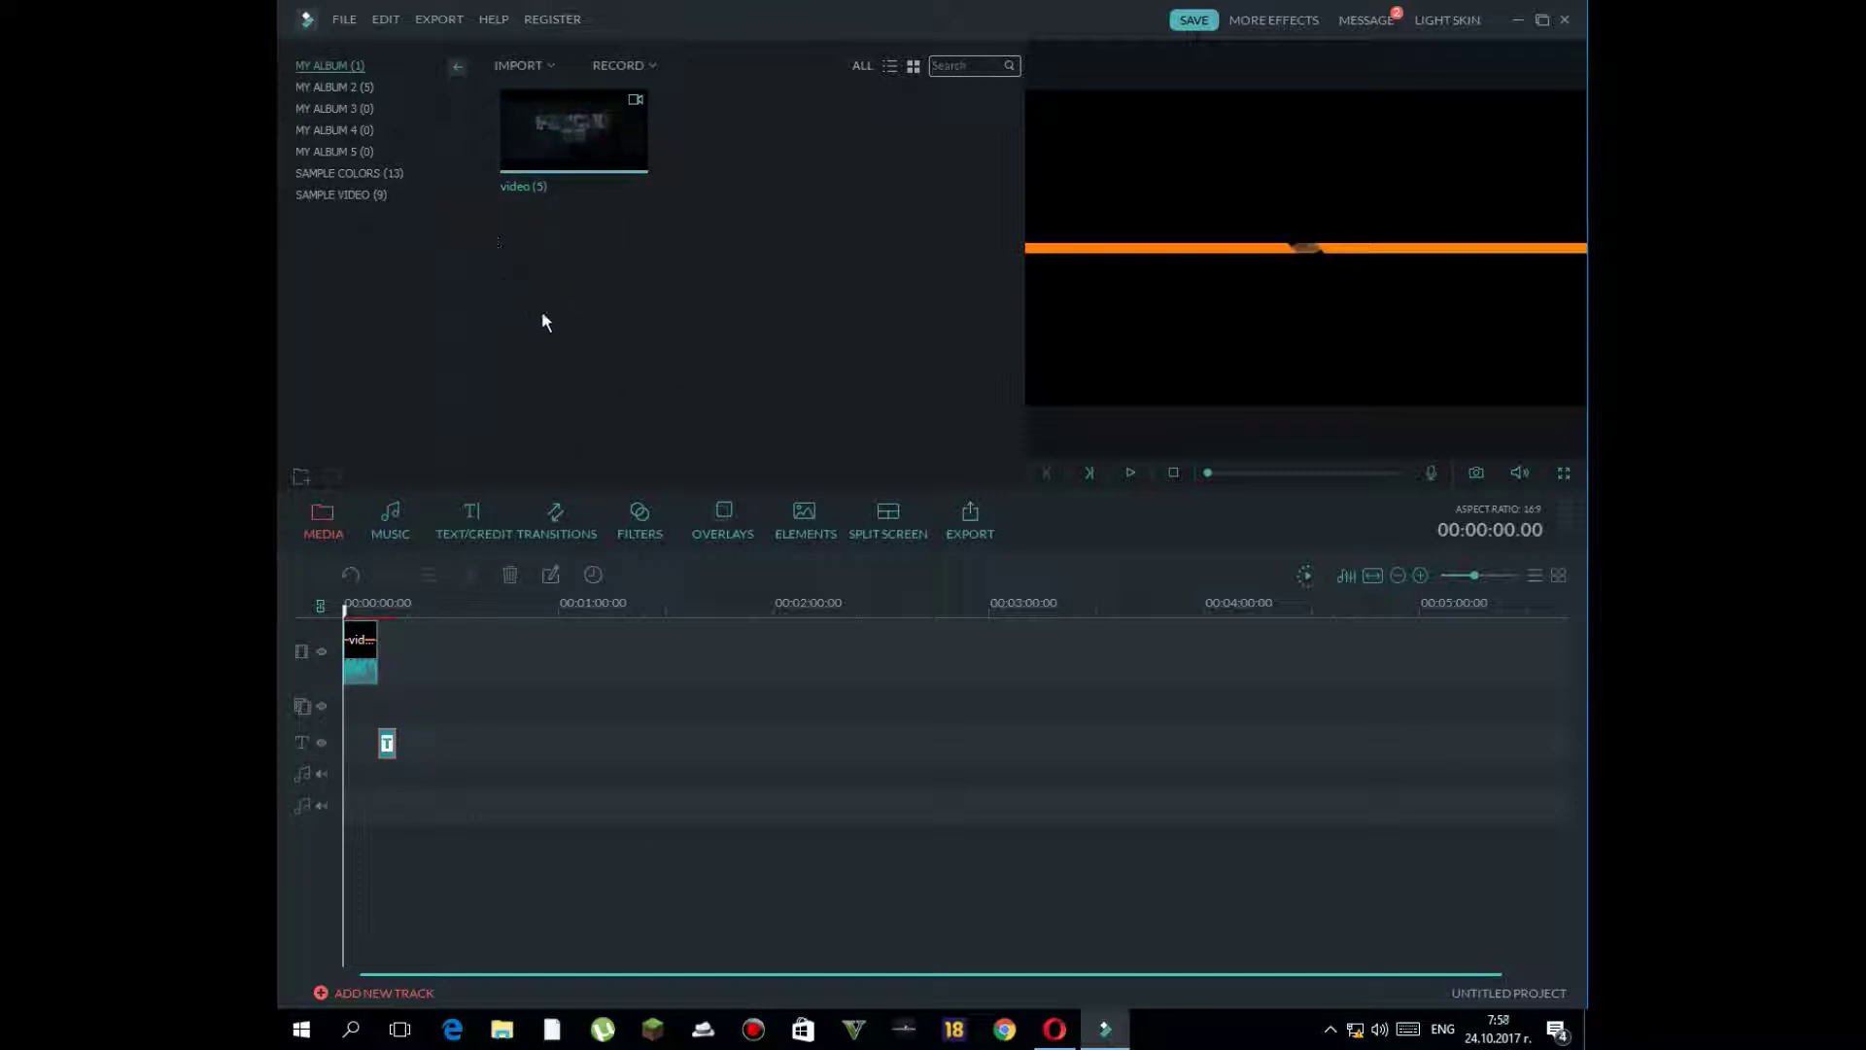
left_click(537, 65)
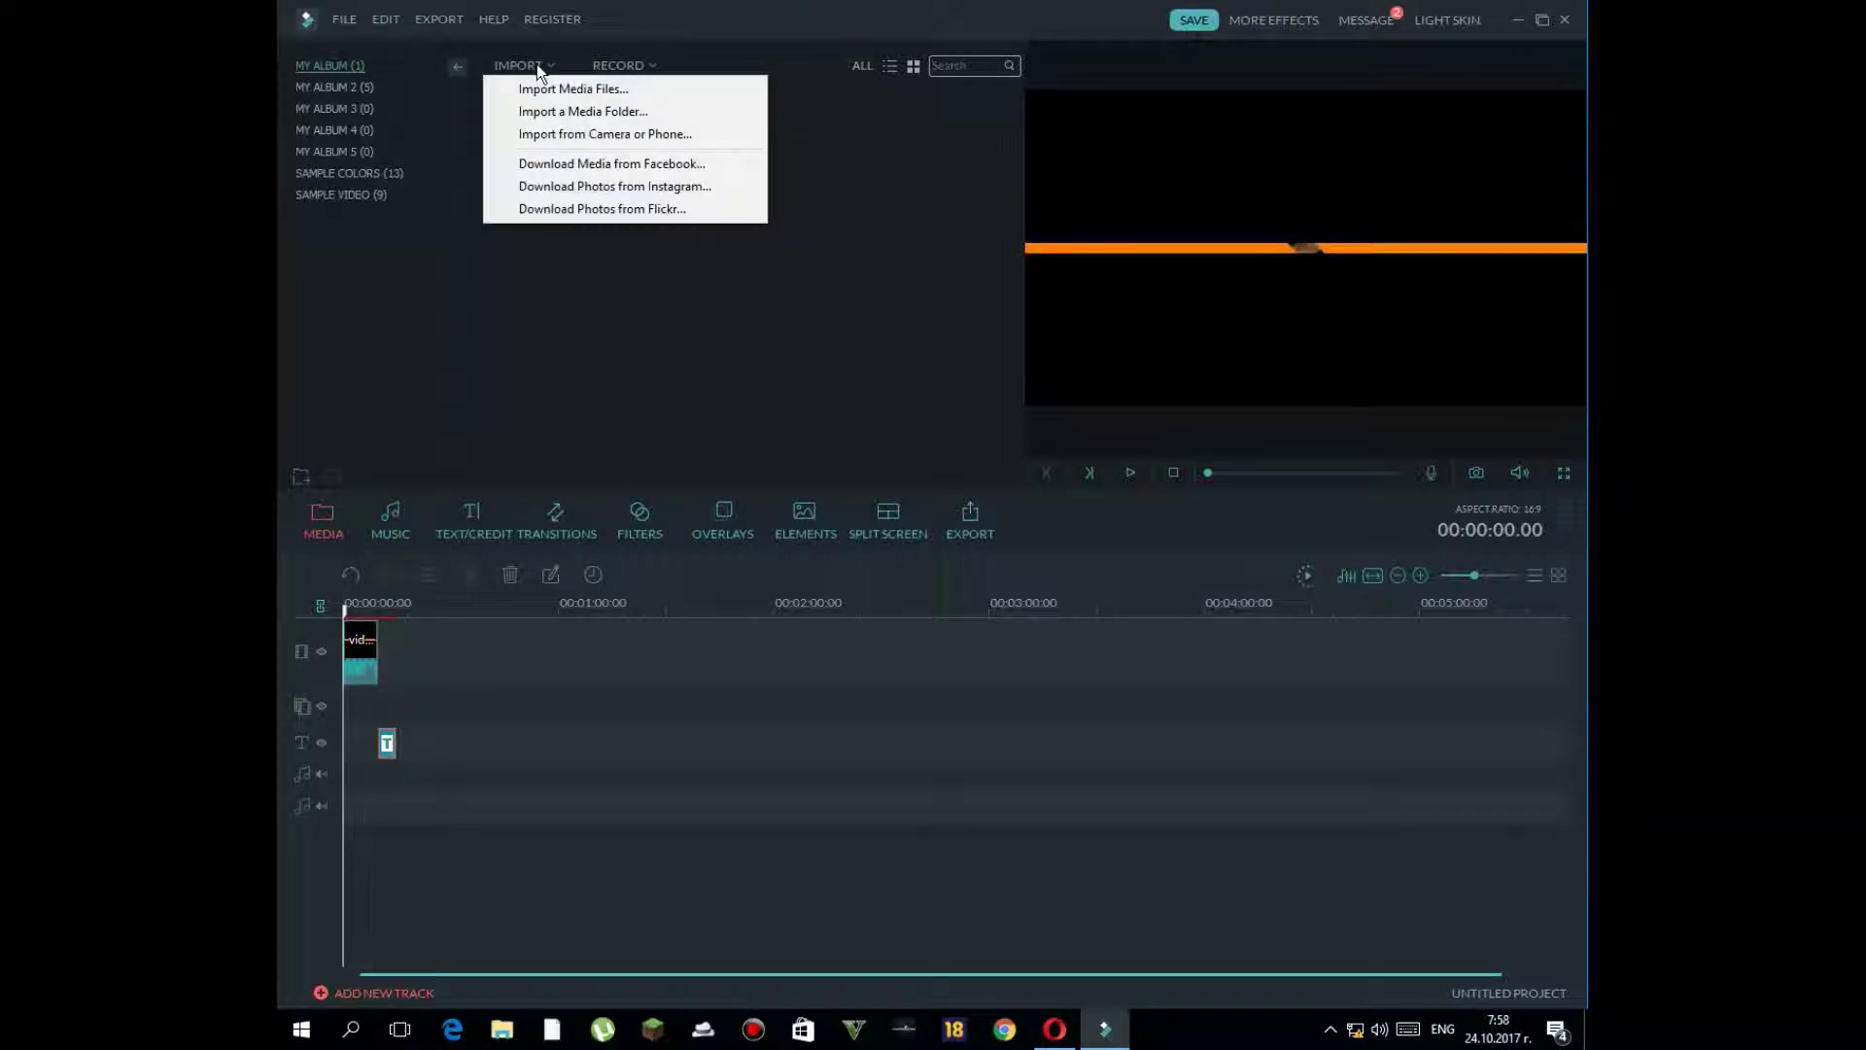
left_click(716, 91)
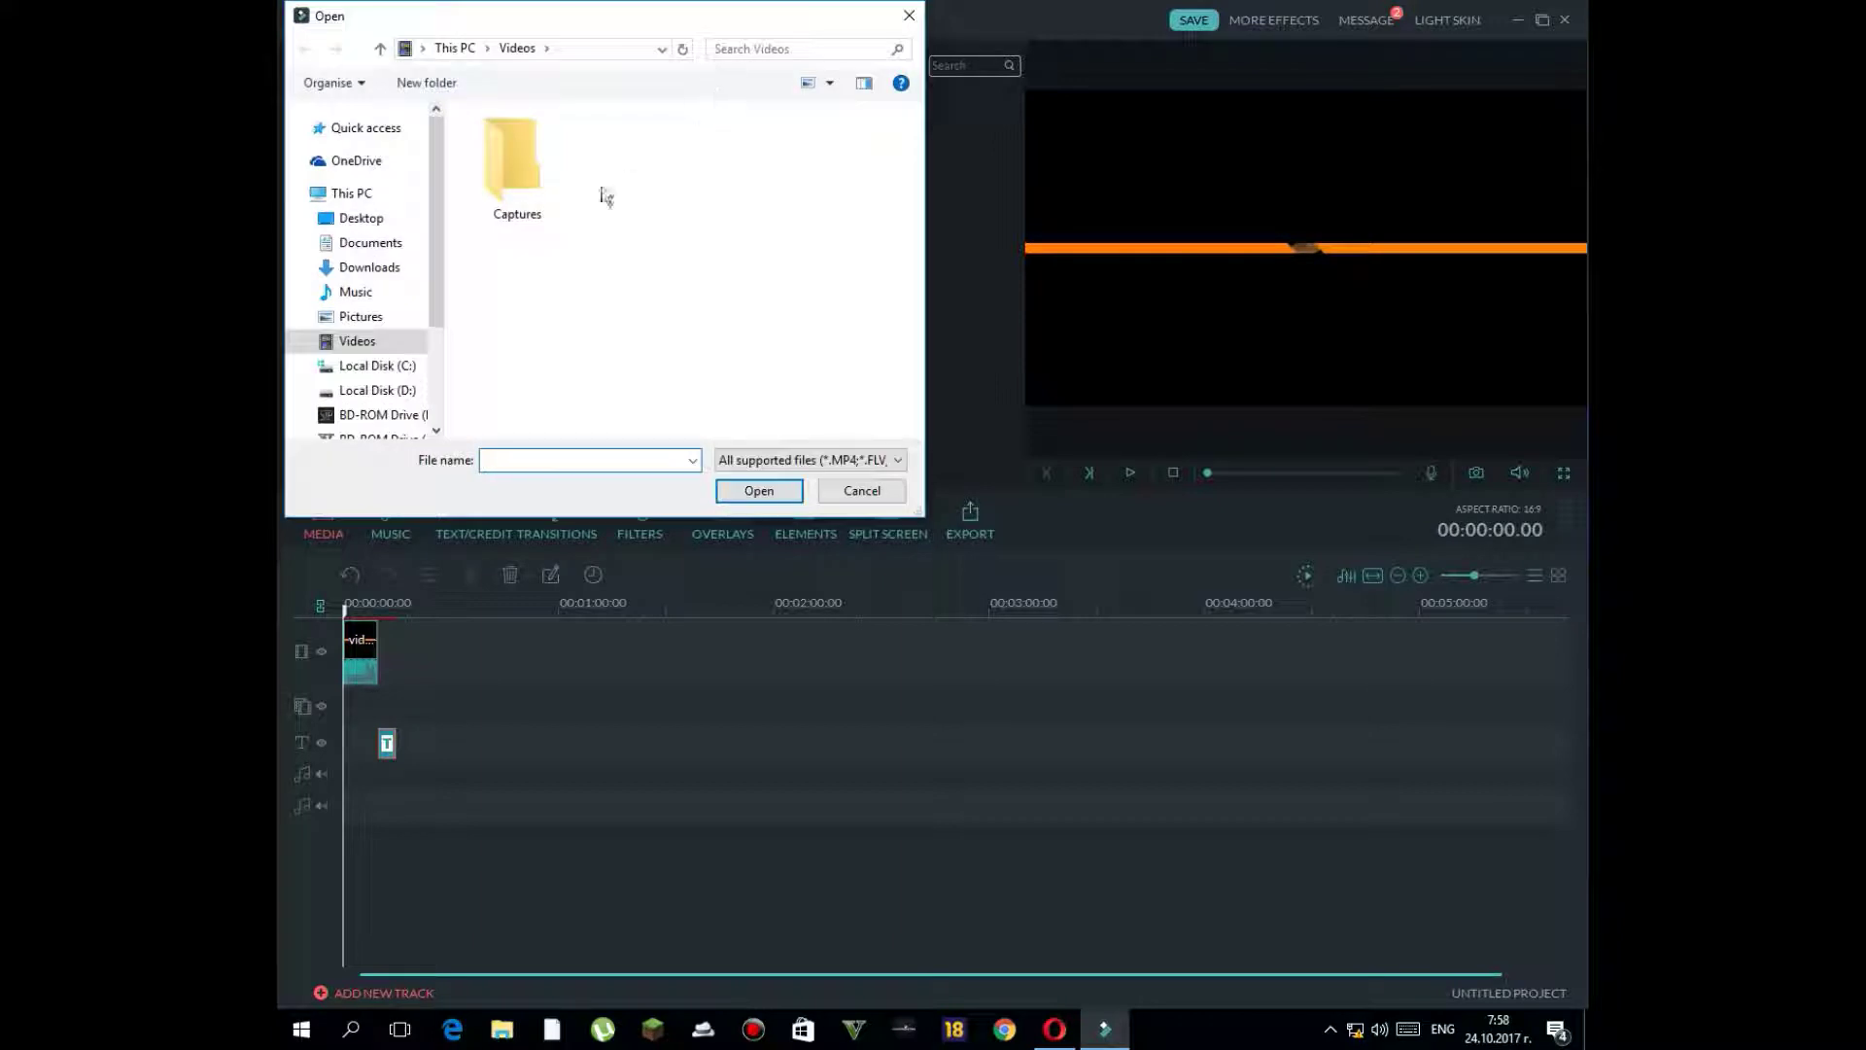
left_click(365, 318)
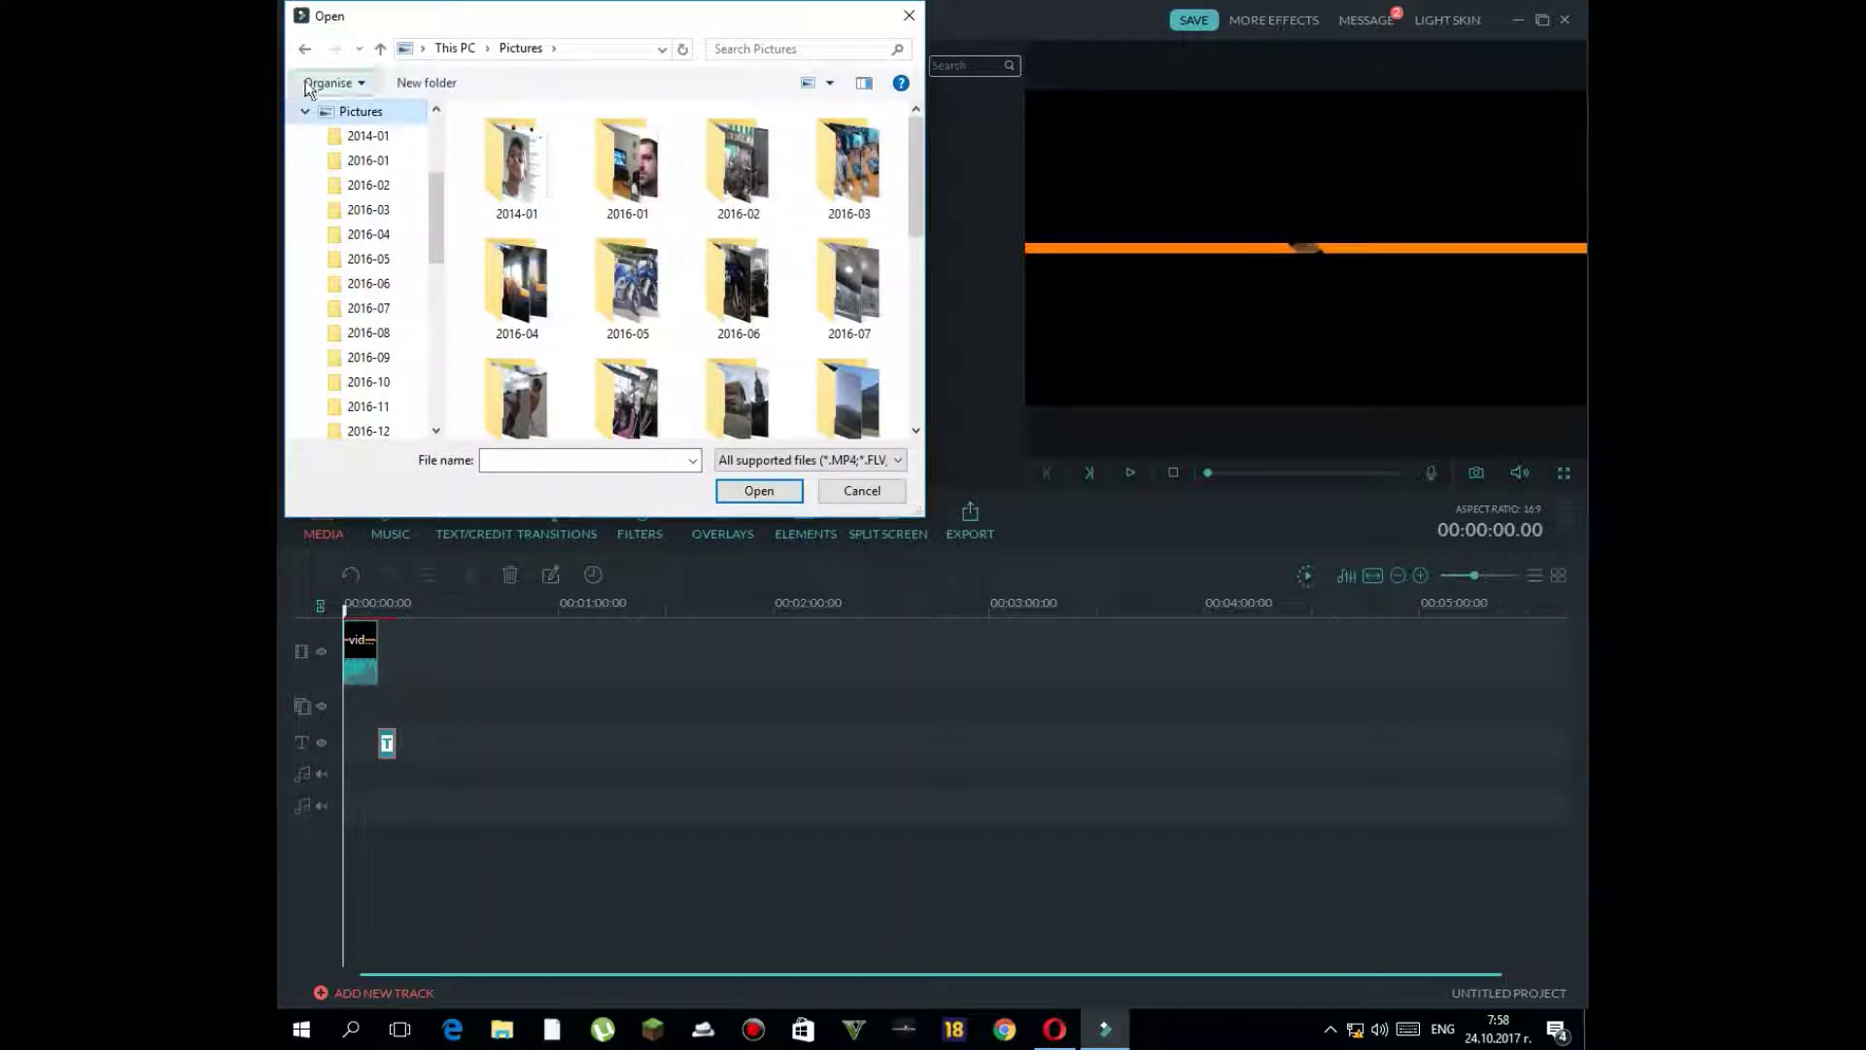
left_click(307, 47)
left_click(352, 158)
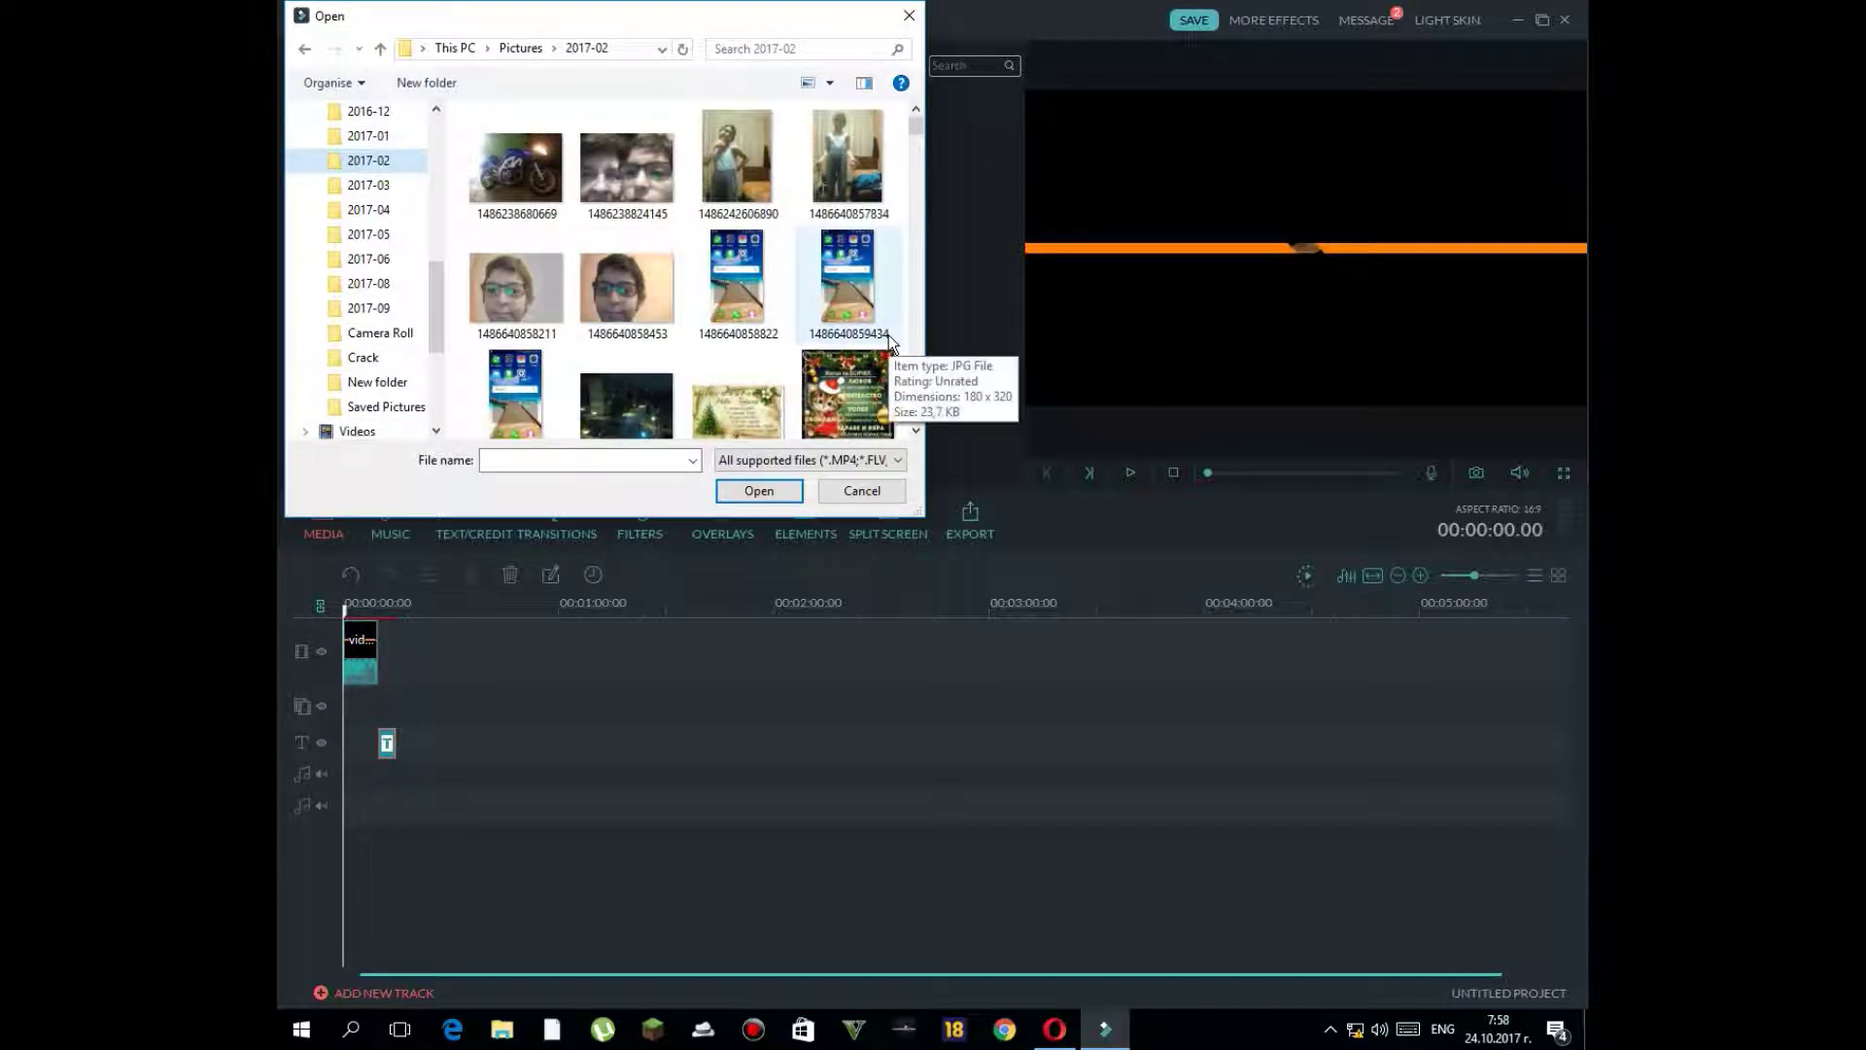
left_click_drag(913, 134, 914, 218)
left_click_drag(436, 306, 453, 163)
left_click(369, 183)
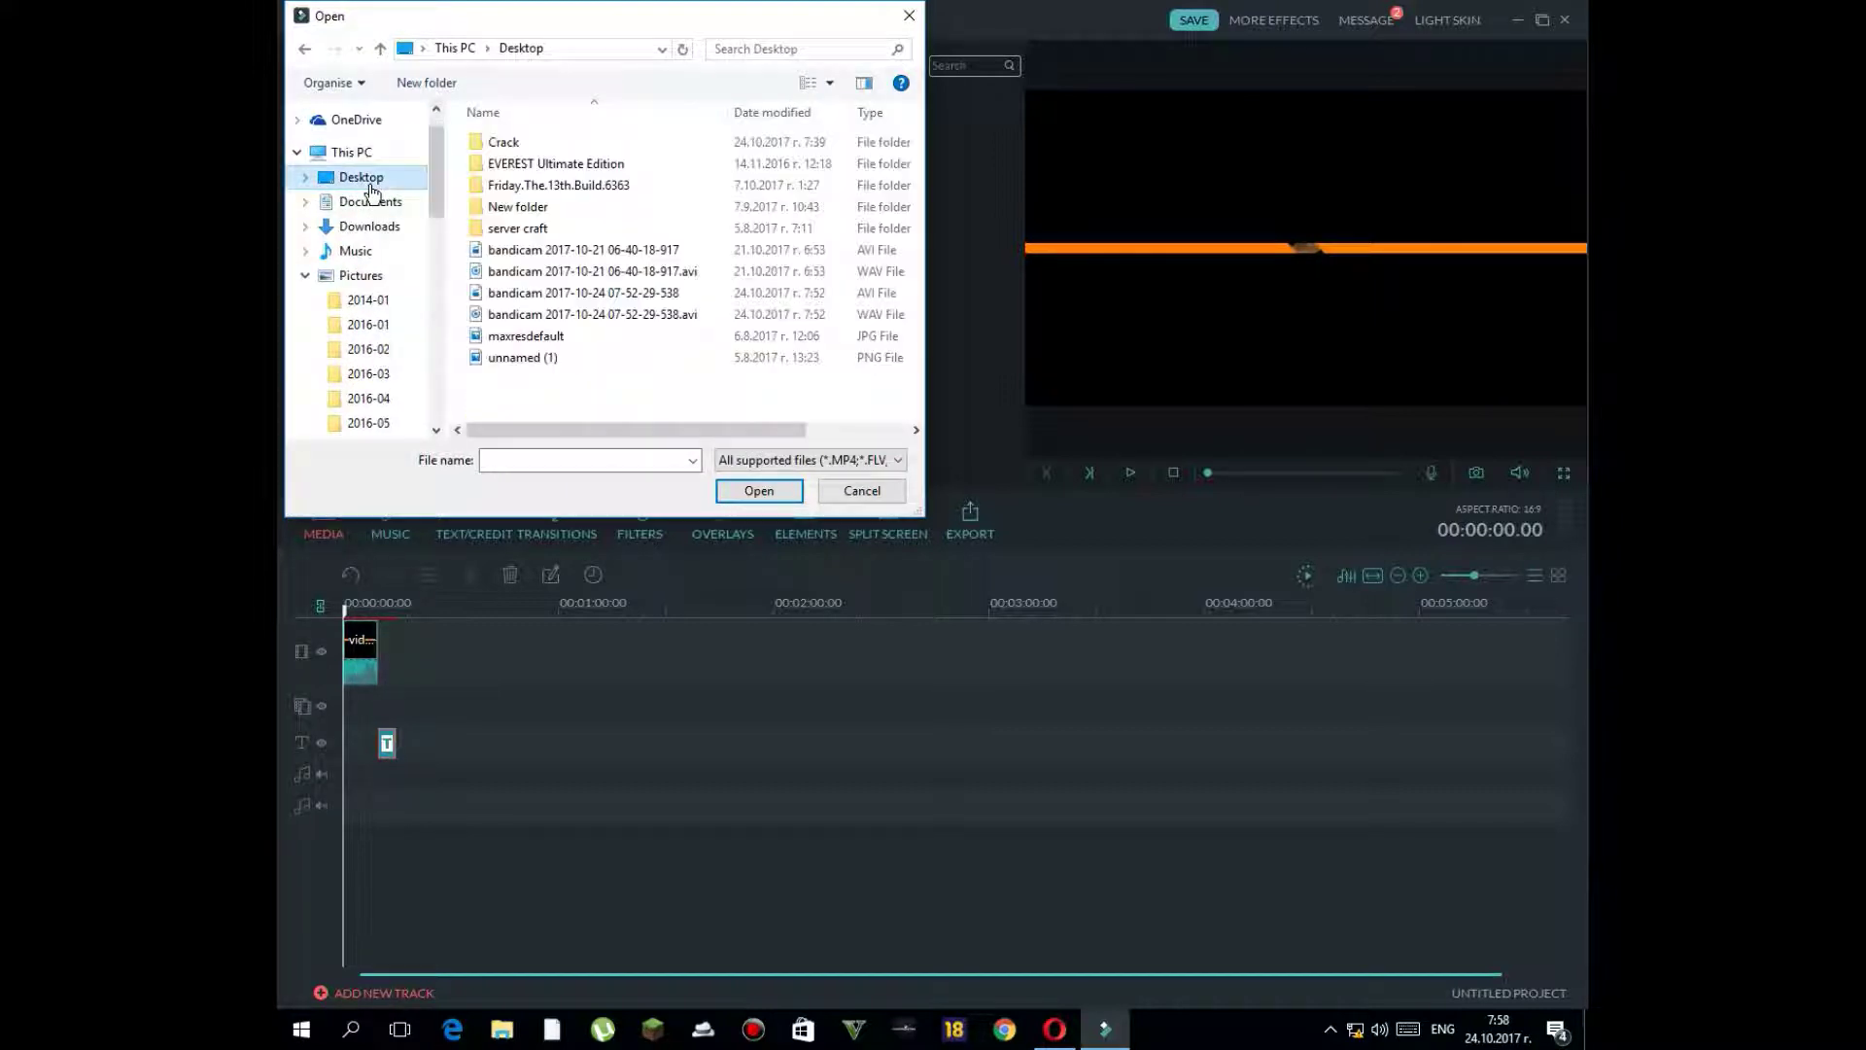
double_click(755, 248)
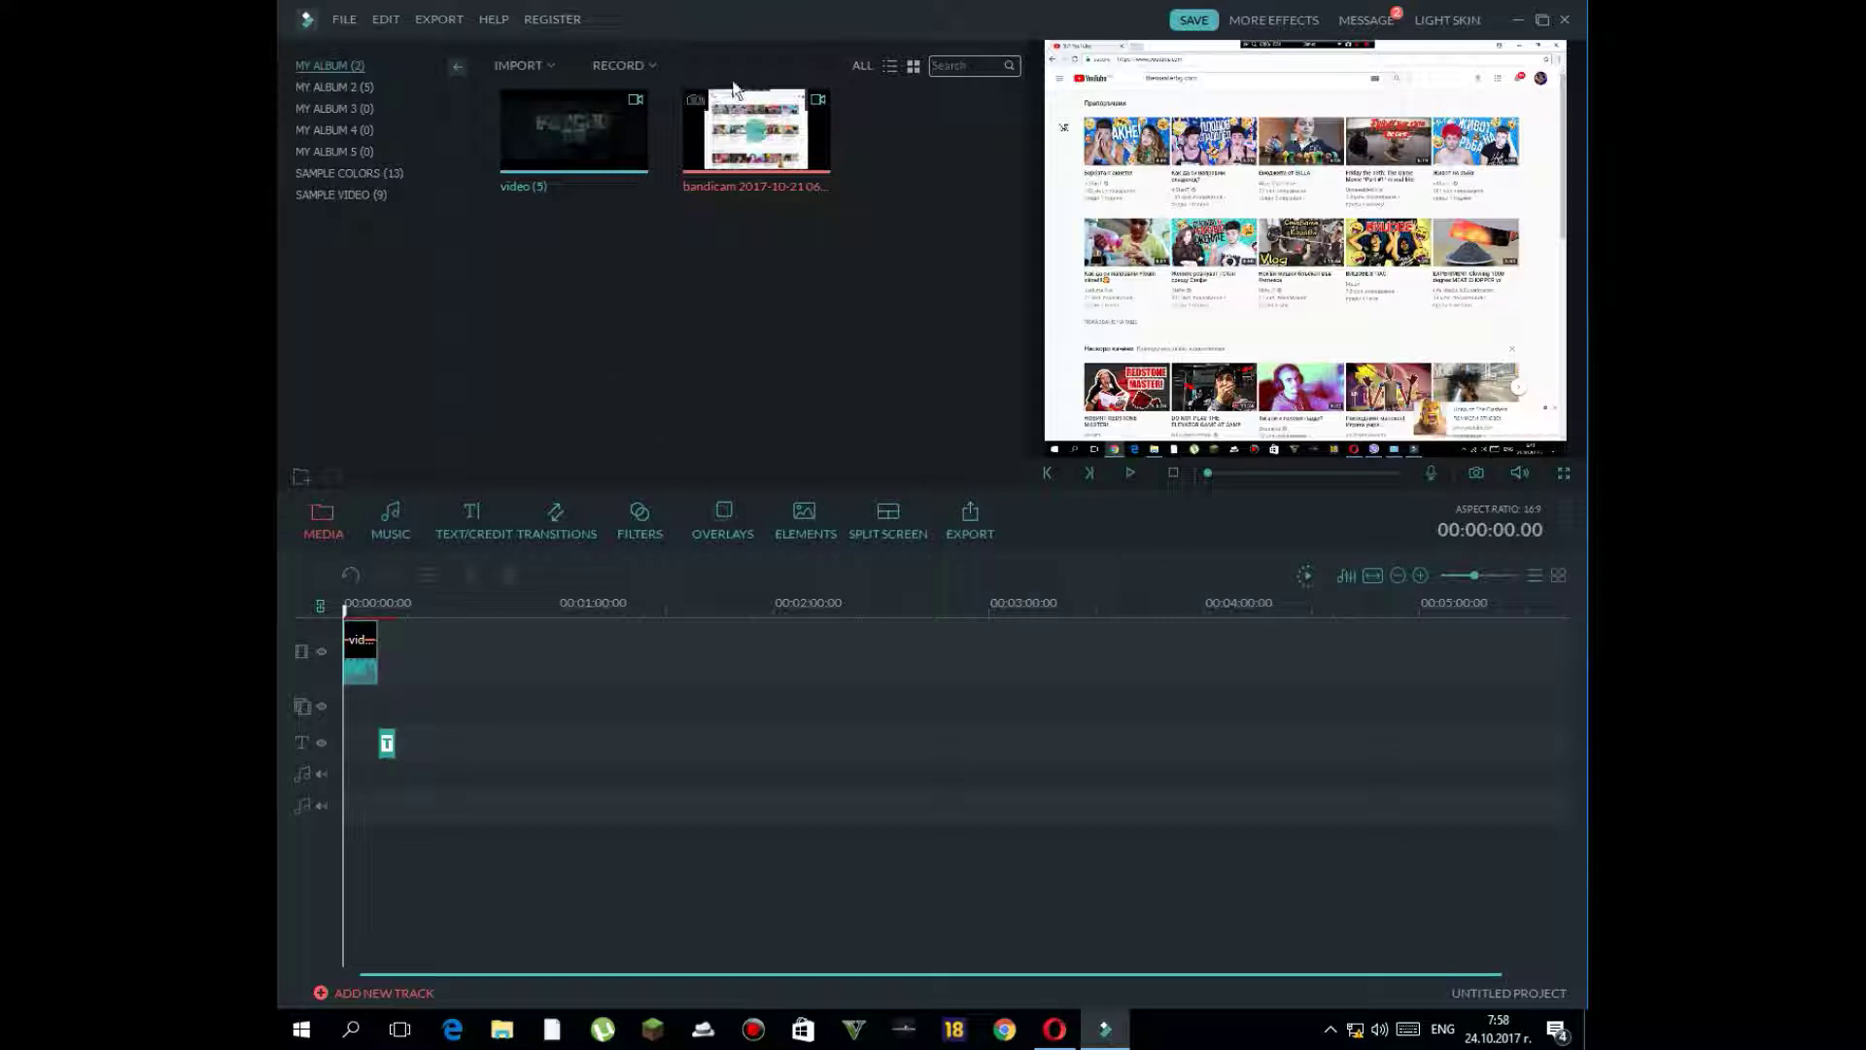
- Replace the timeline's contents with the imported bandicam recording and insert the "video (5)" clip ahead of it
left_click(758, 128)
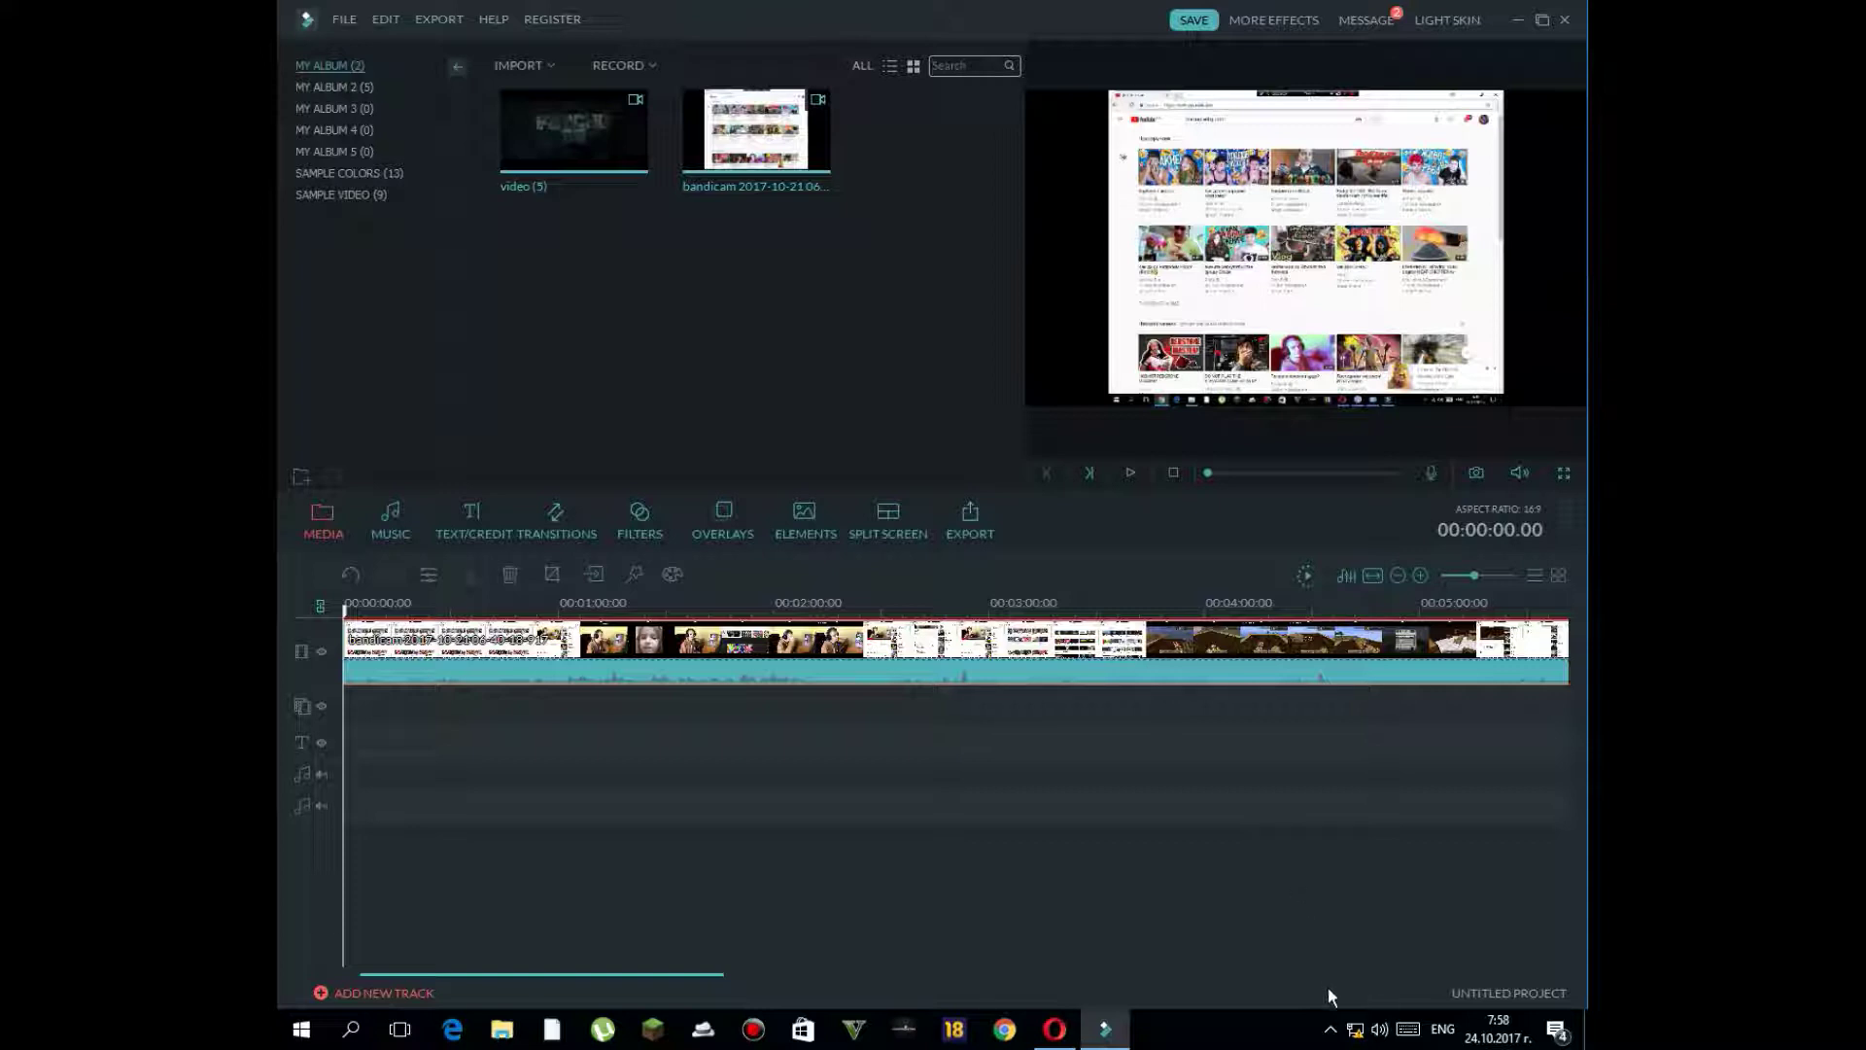
left_click(1130, 473)
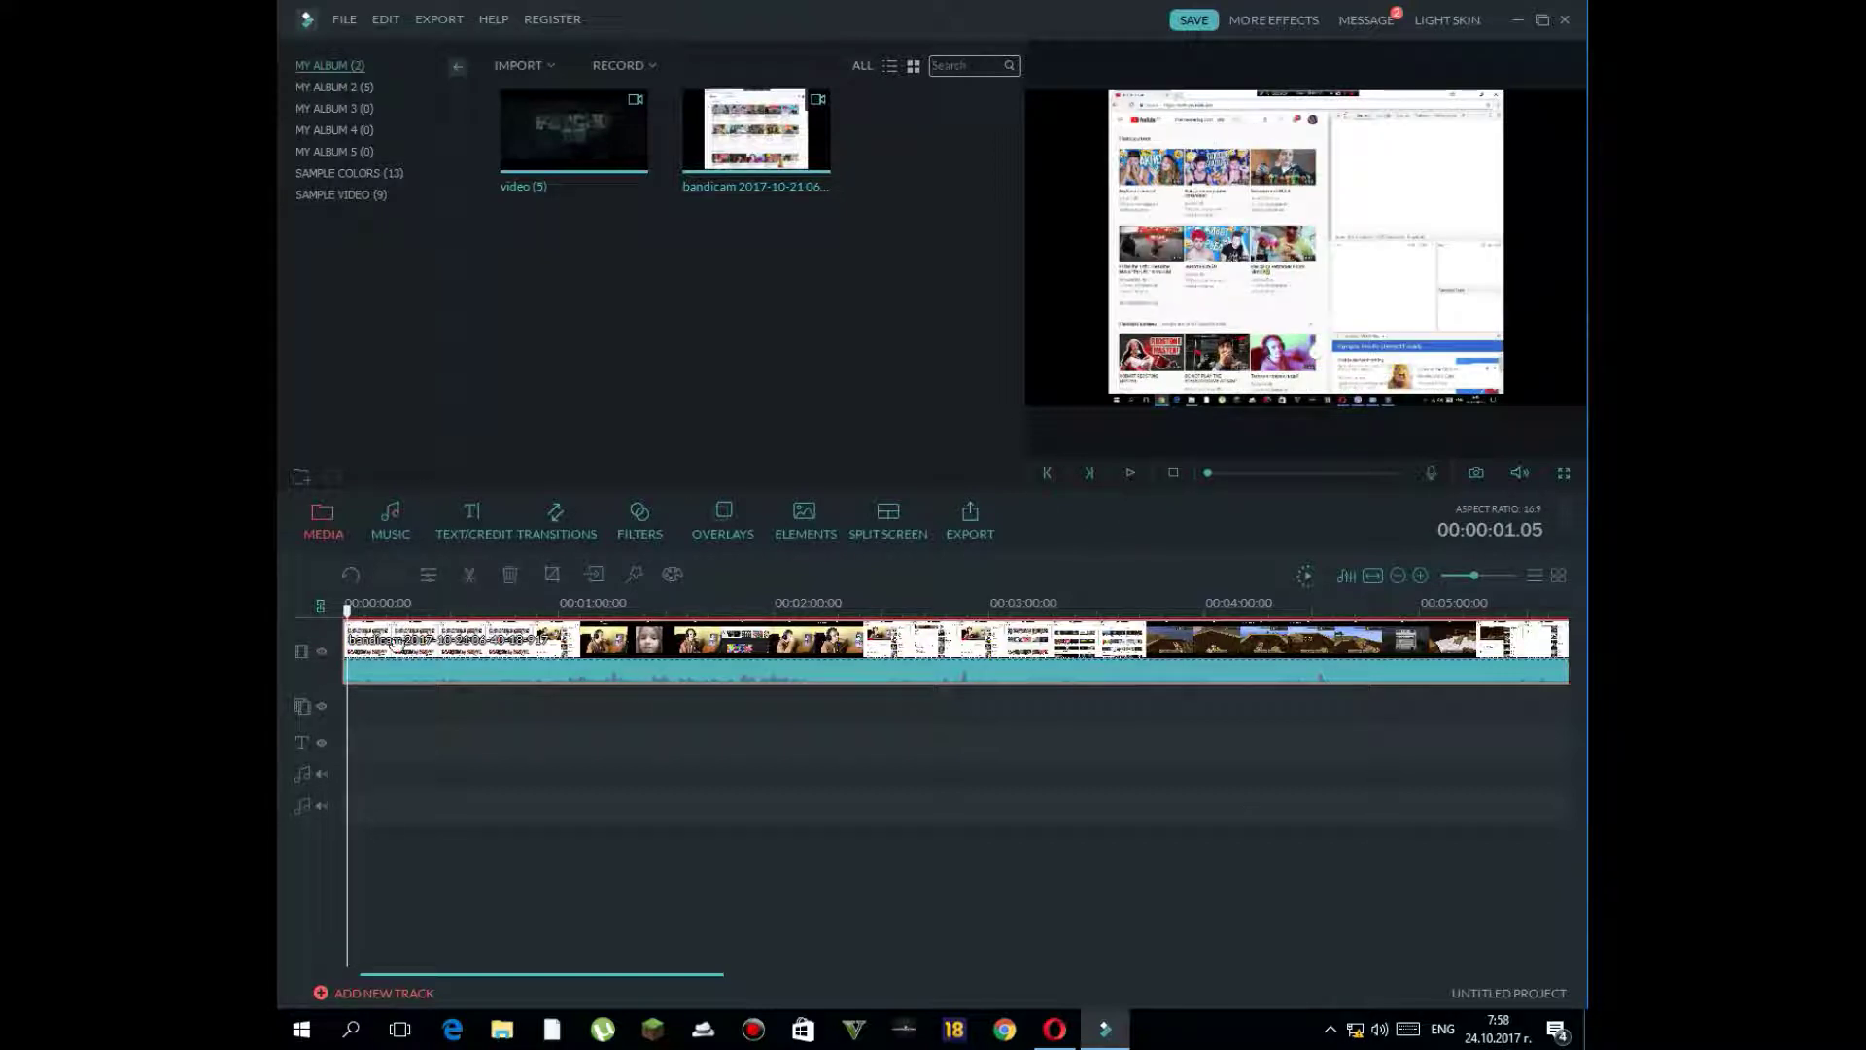
left_click(575, 132)
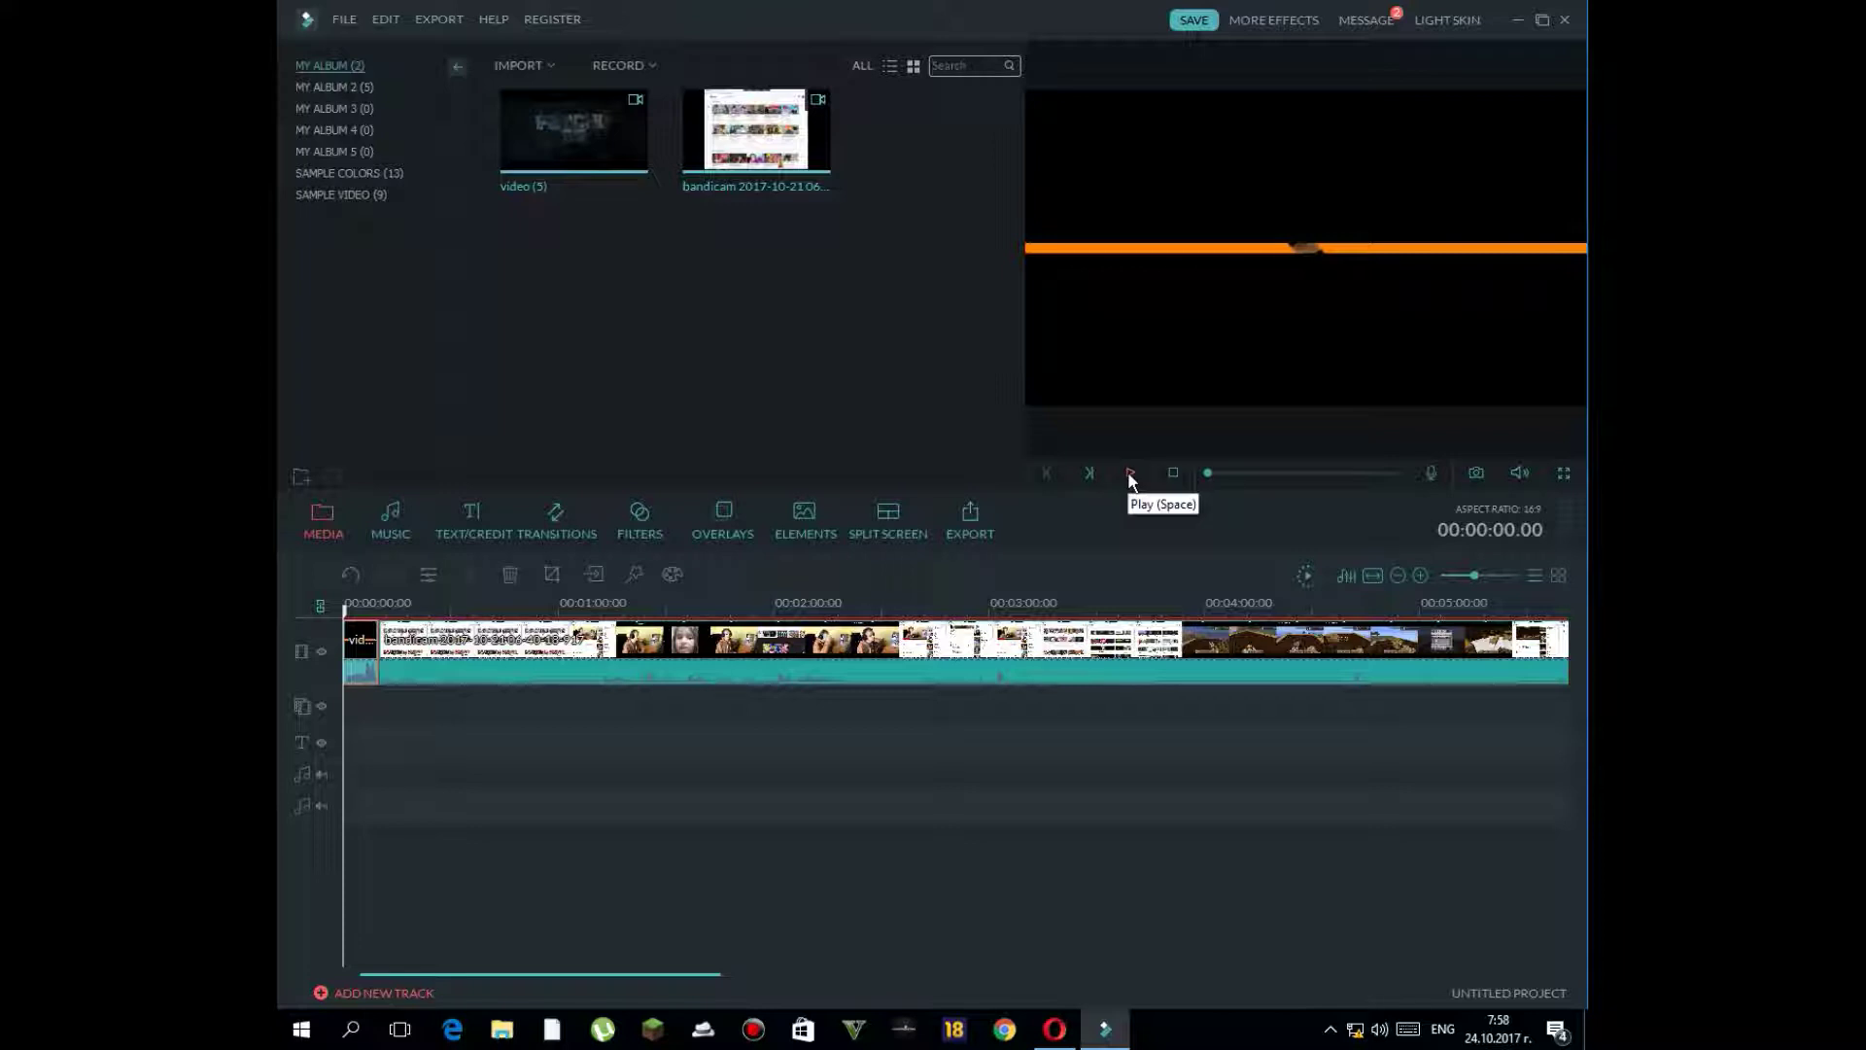
left_click(400, 710)
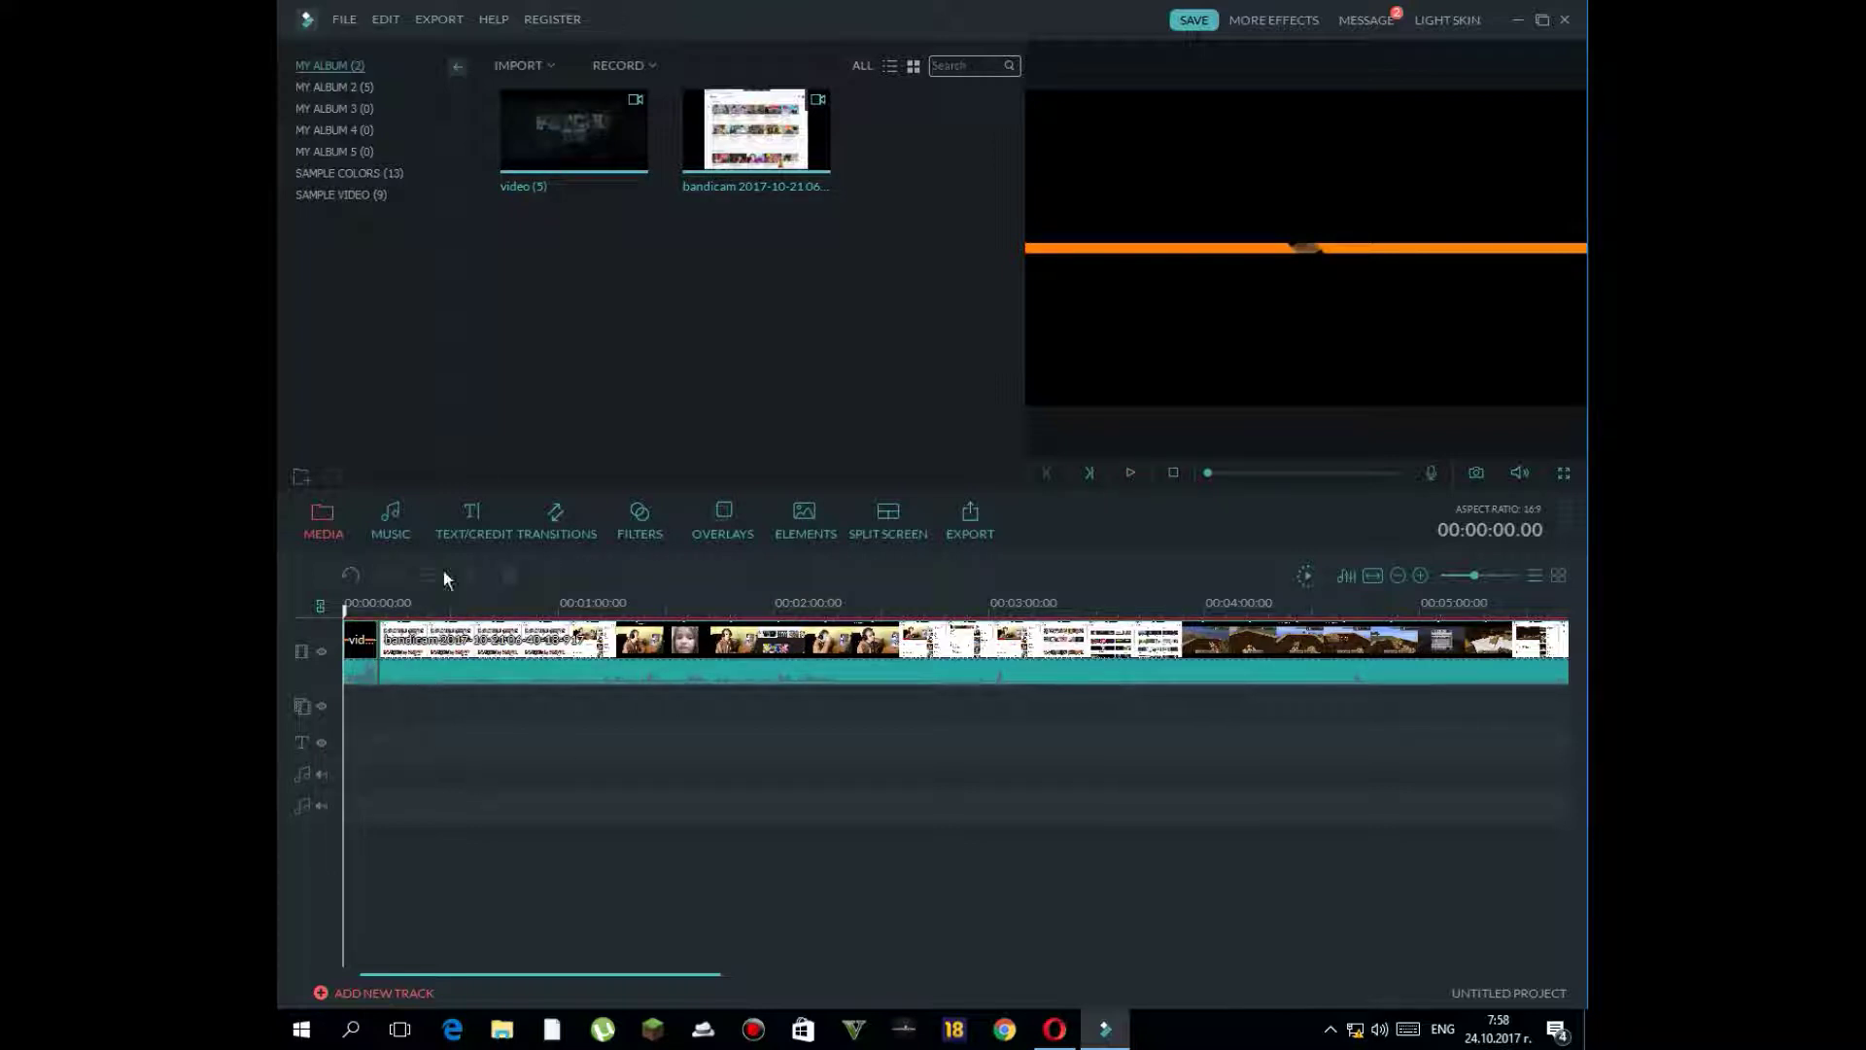
- Add the LowerThirds 2 title to the text track and move it to the start of the bandicam clip at 00:00:10.00
left_click(473, 514)
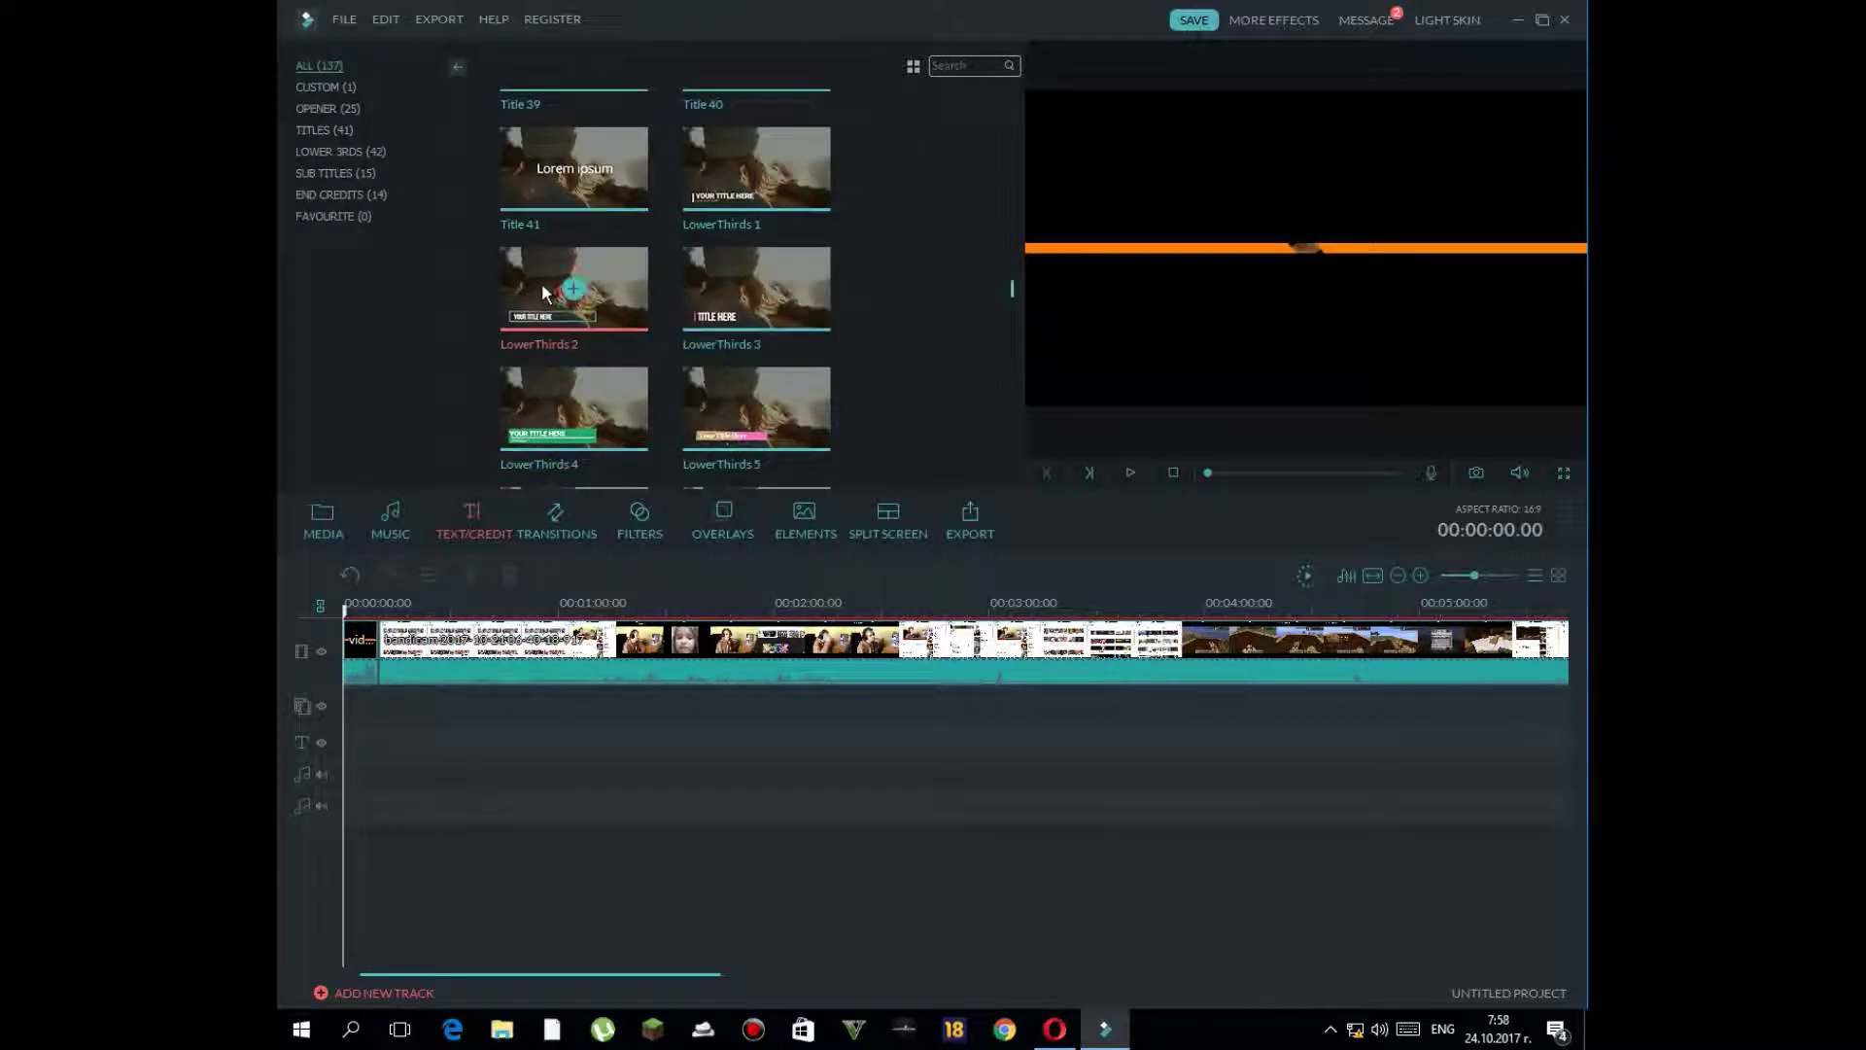
left_click(573, 288)
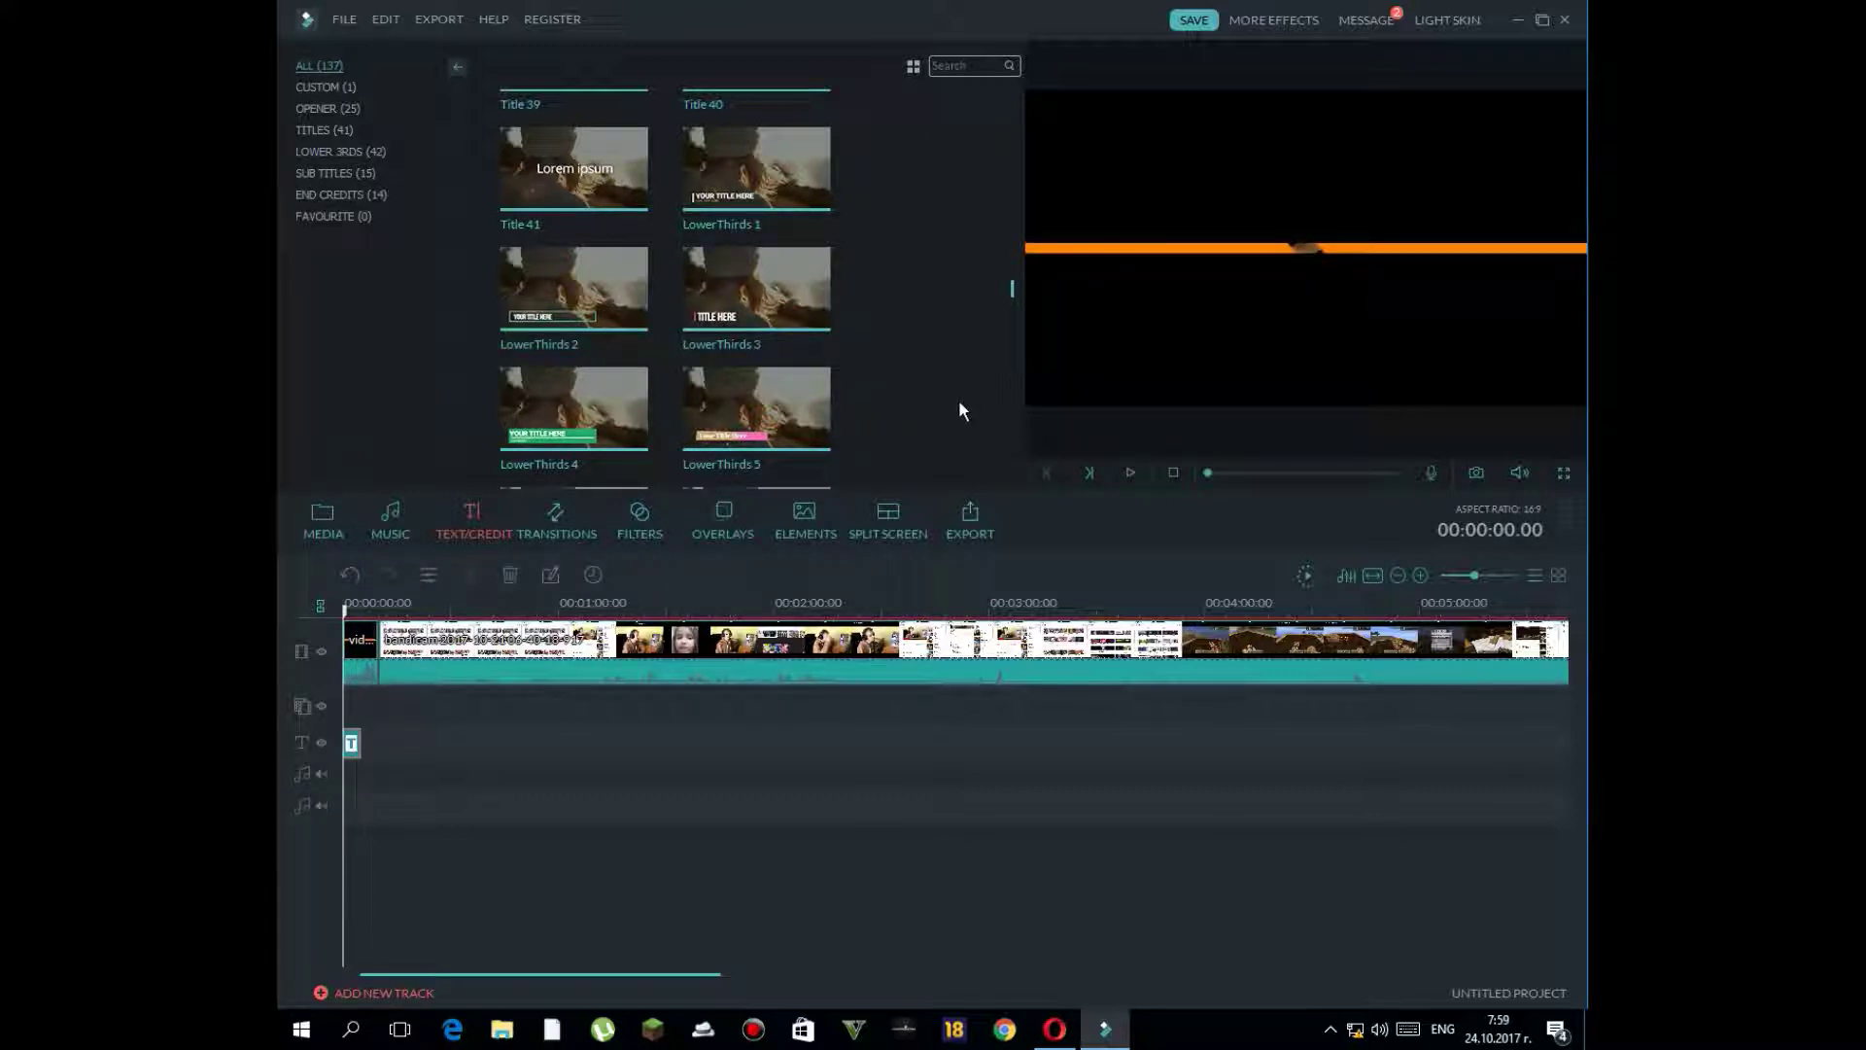
left_click(1129, 471)
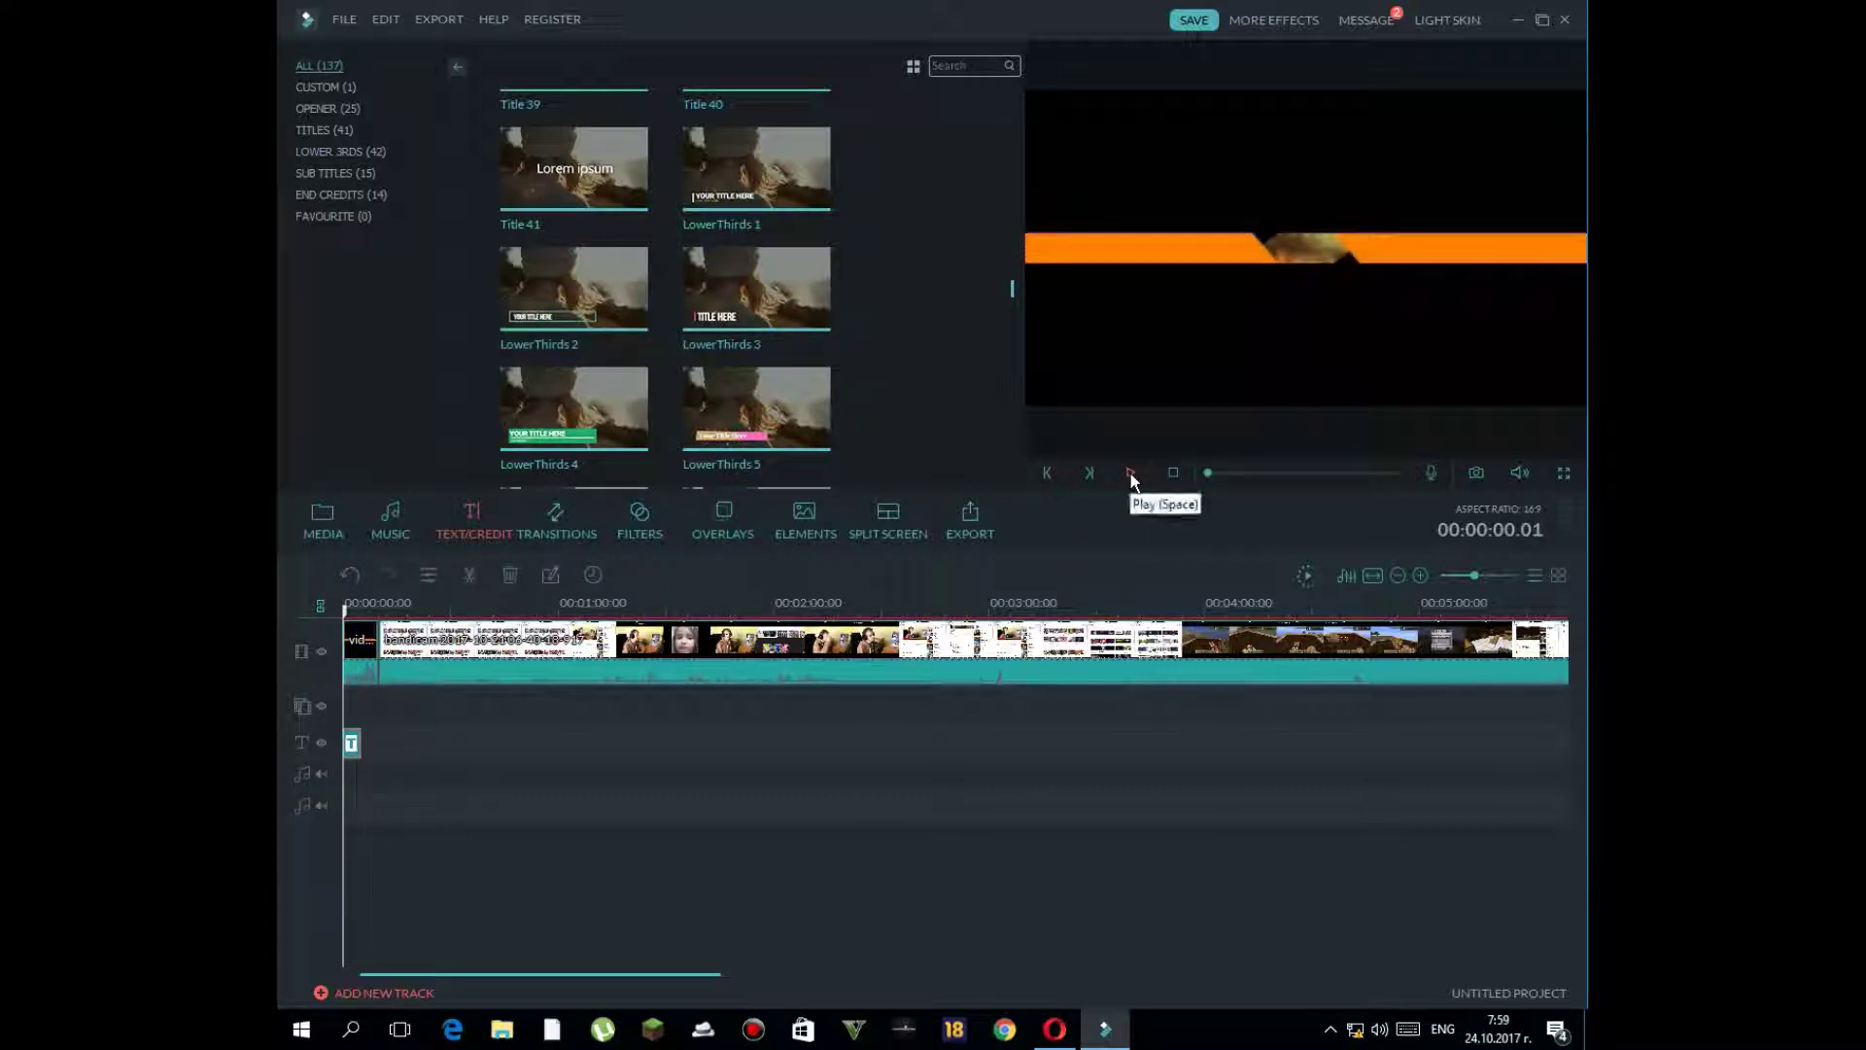
double_click(351, 745)
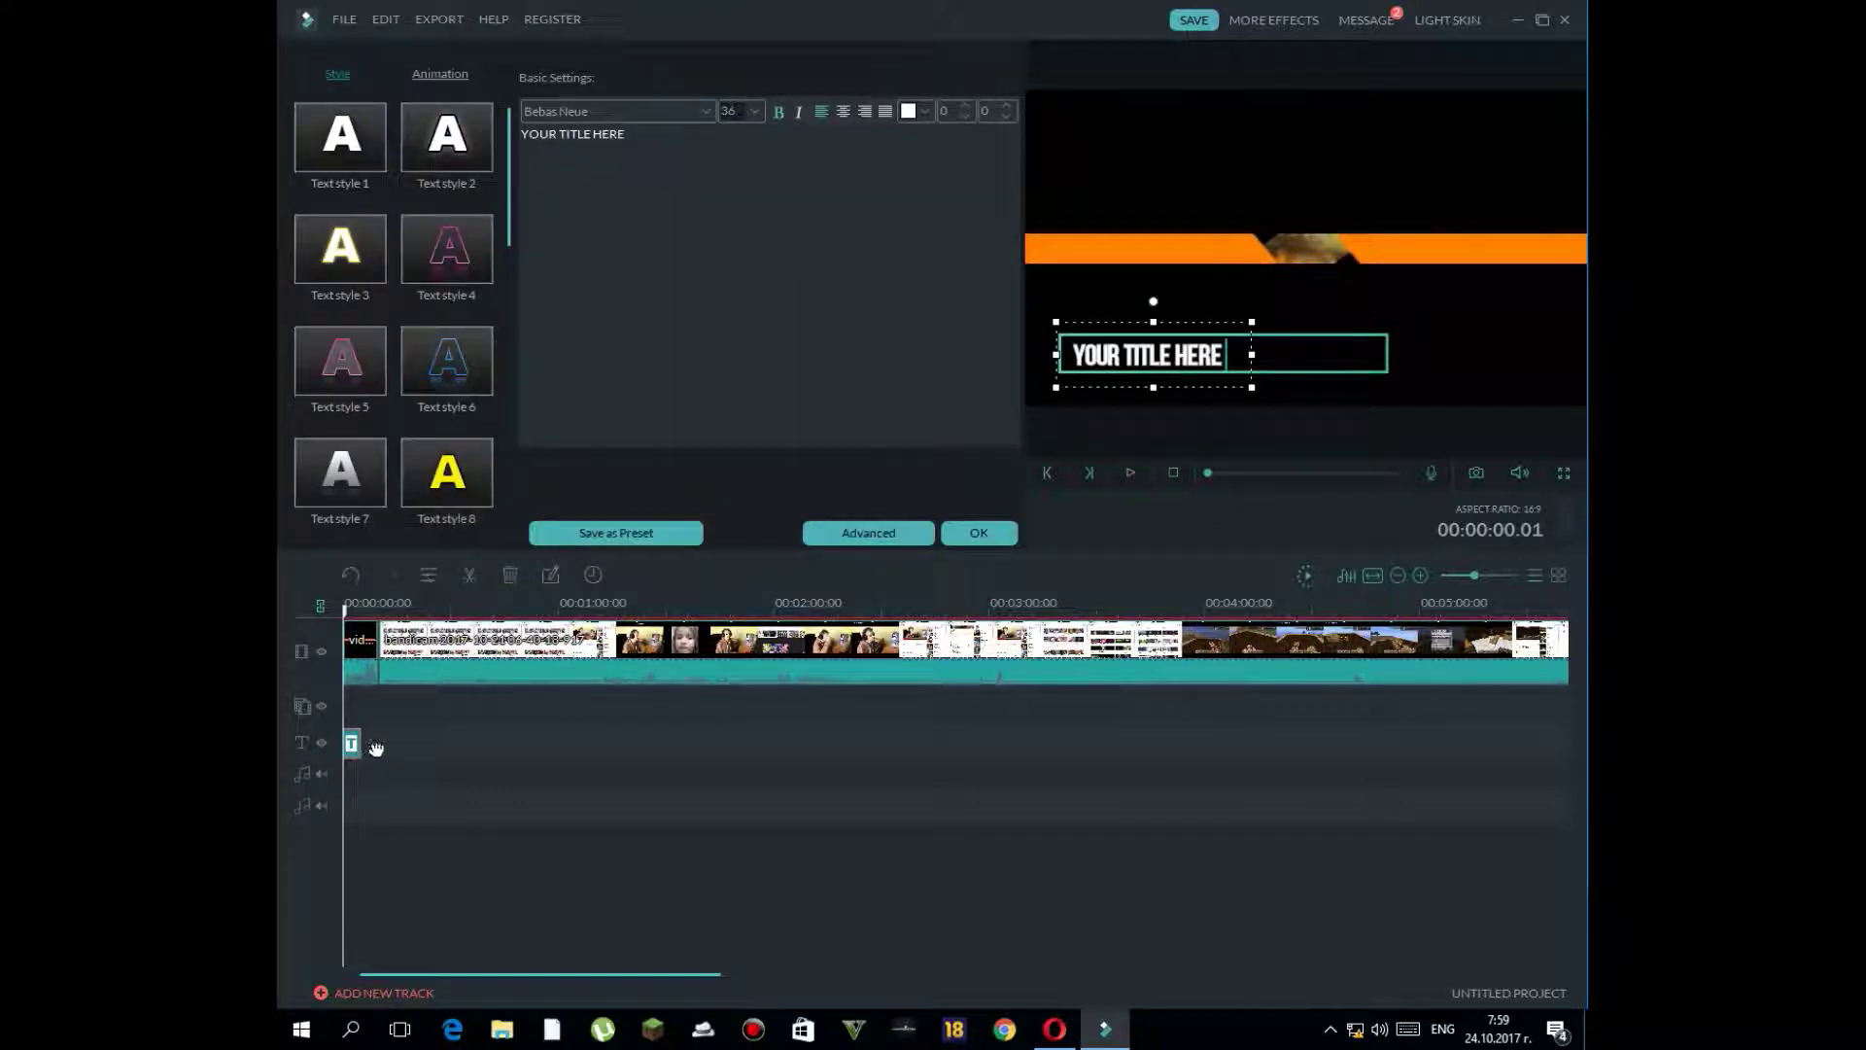
left_click_drag(358, 752, 397, 746)
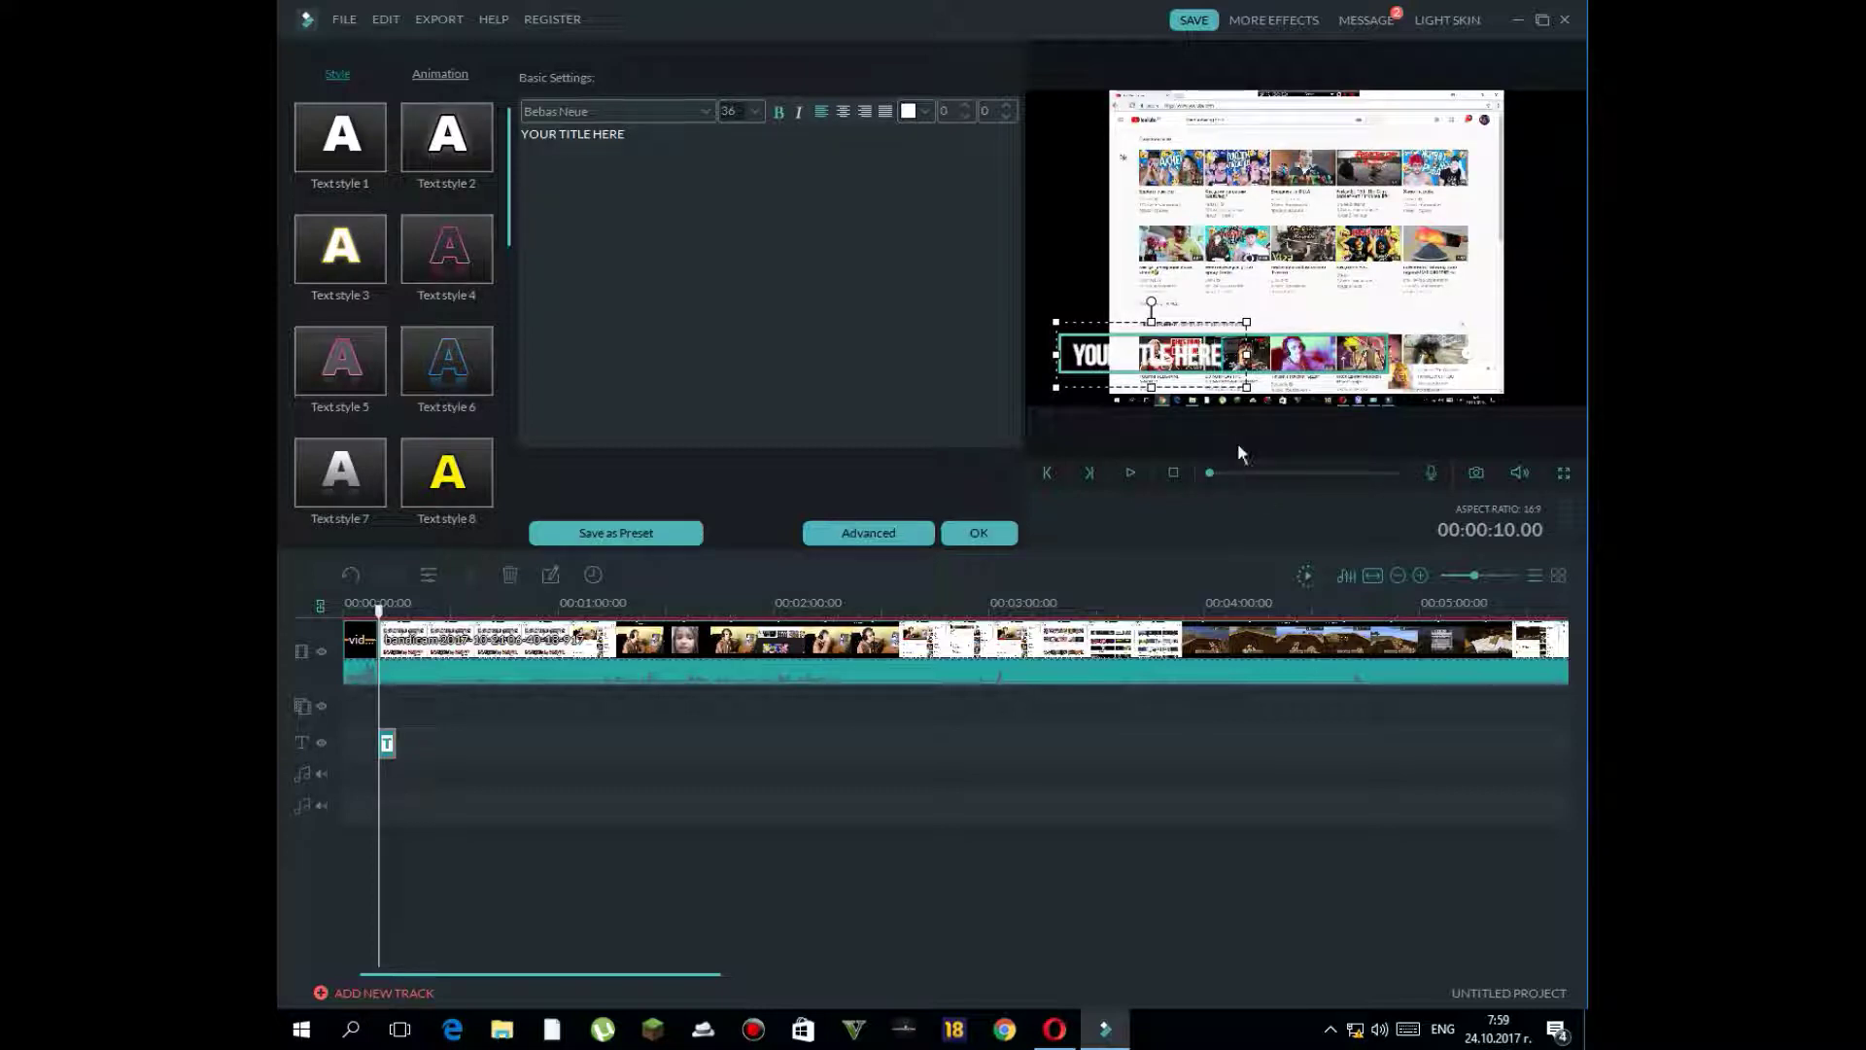
- Replace the title's placeholder text with "Like and subskribe"
key("ctrl+a")
key("BackSpace")
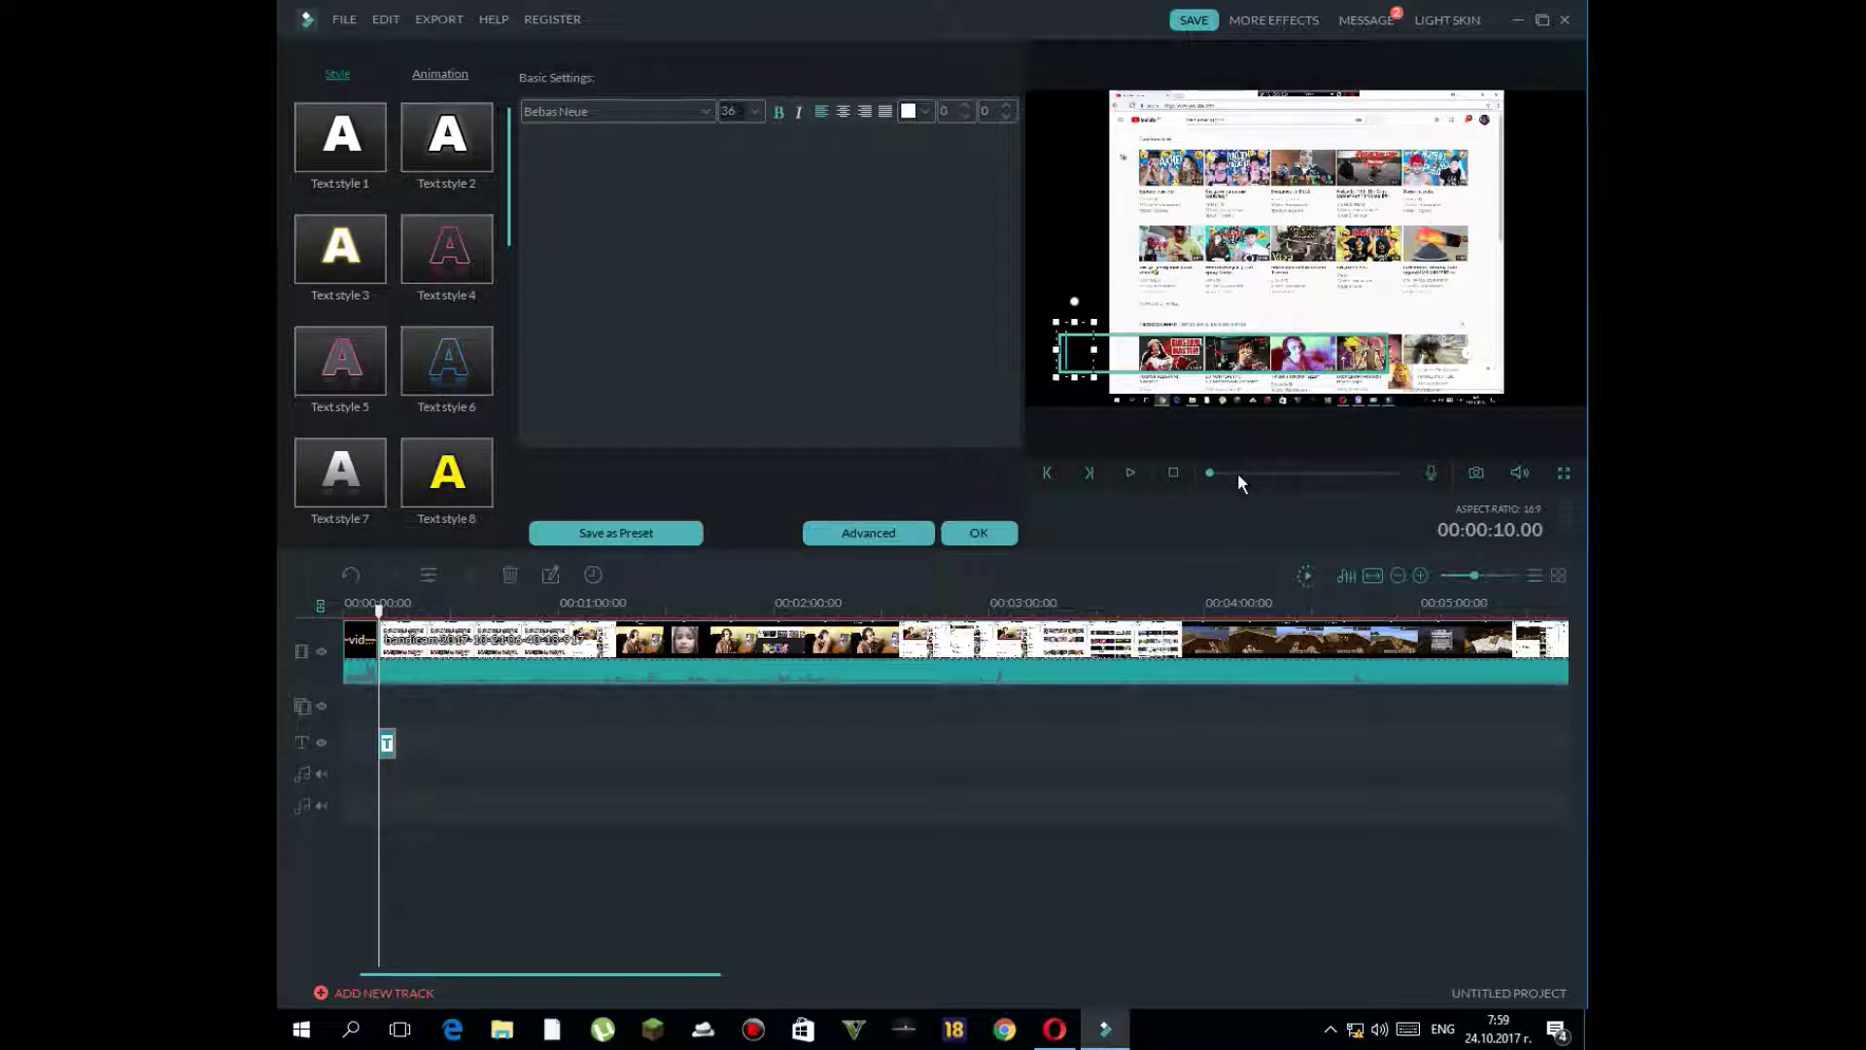
type("Lik")
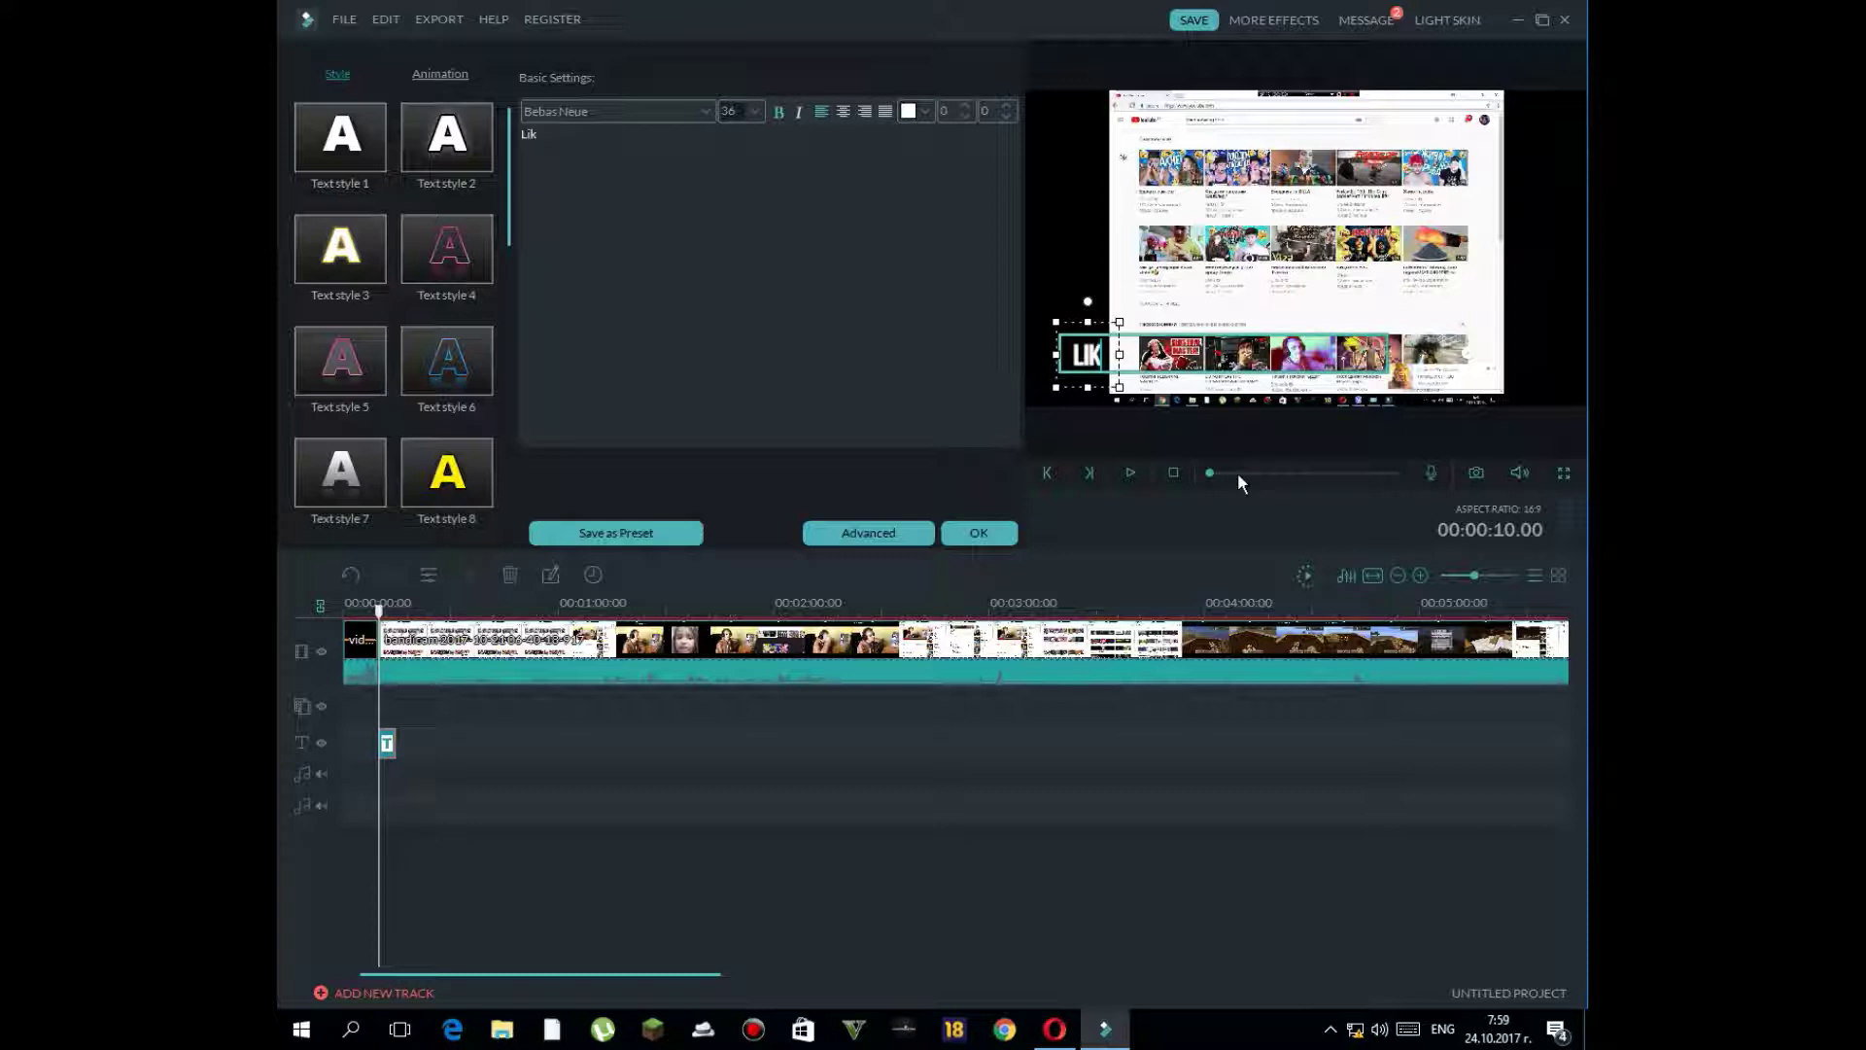
type("e an")
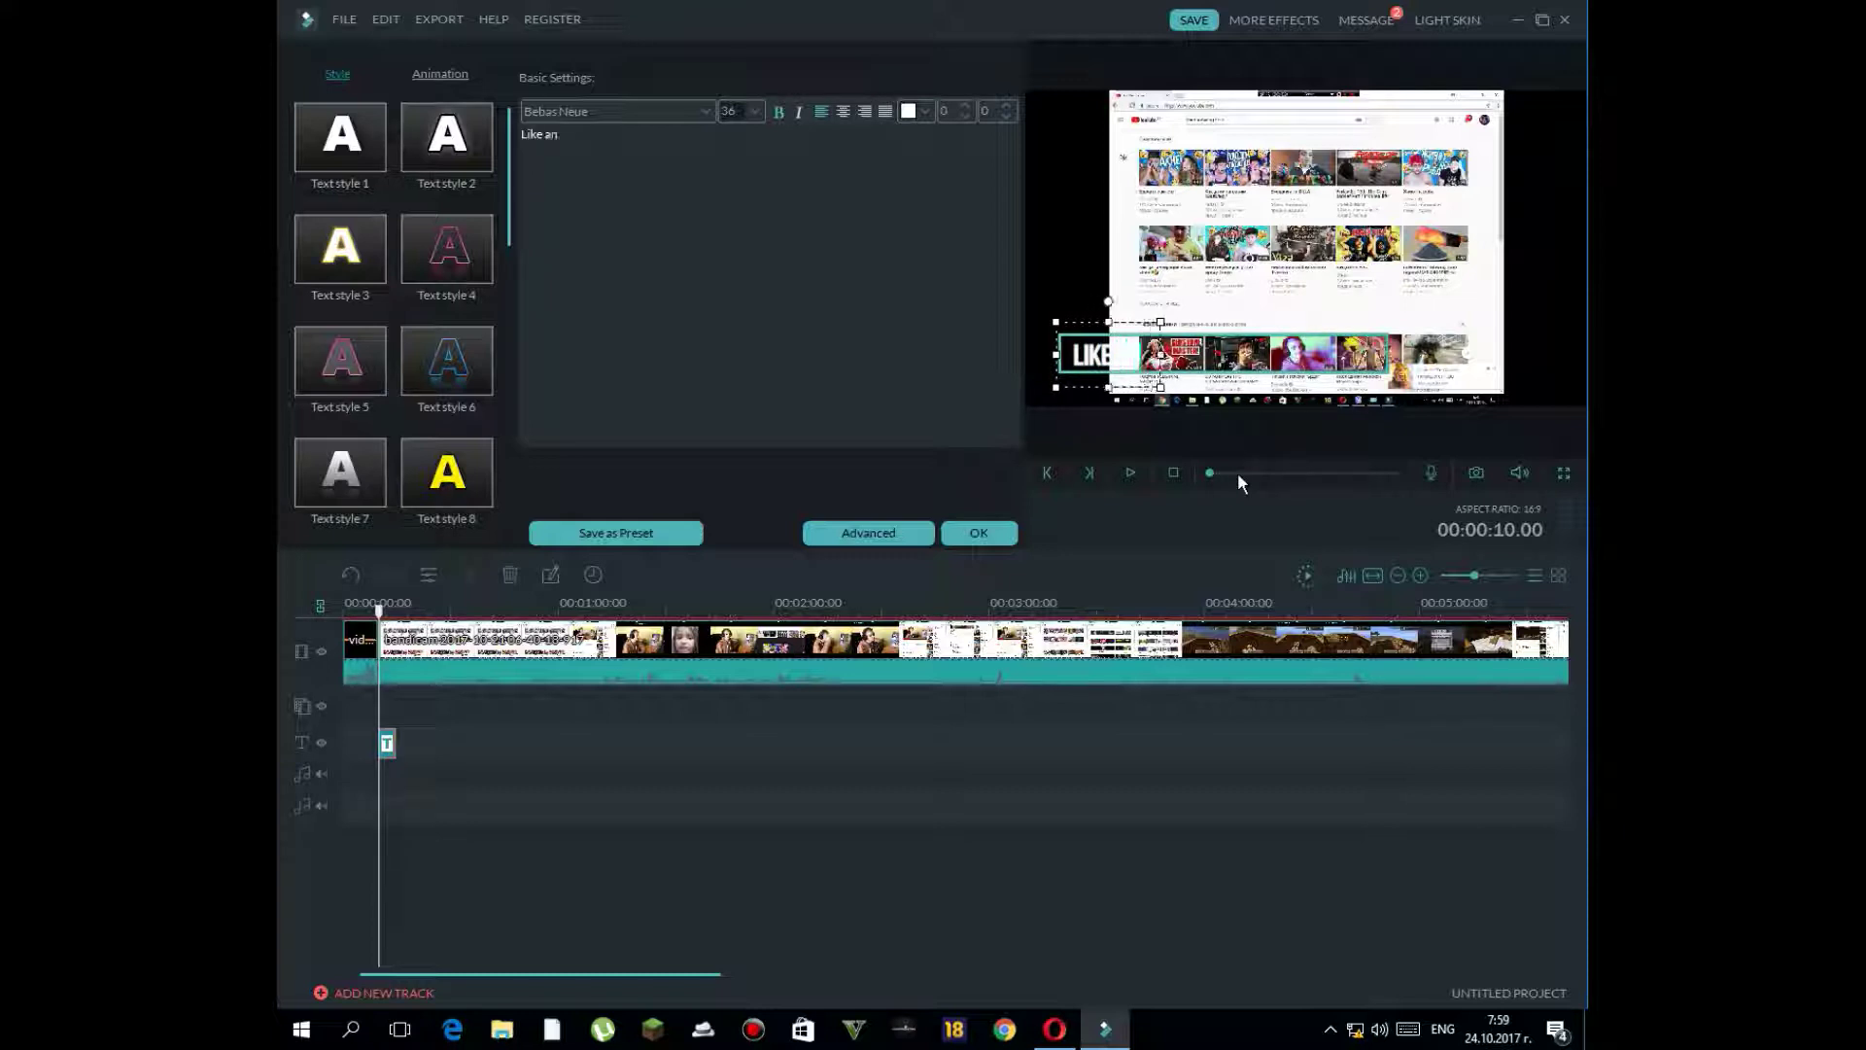
type("d")
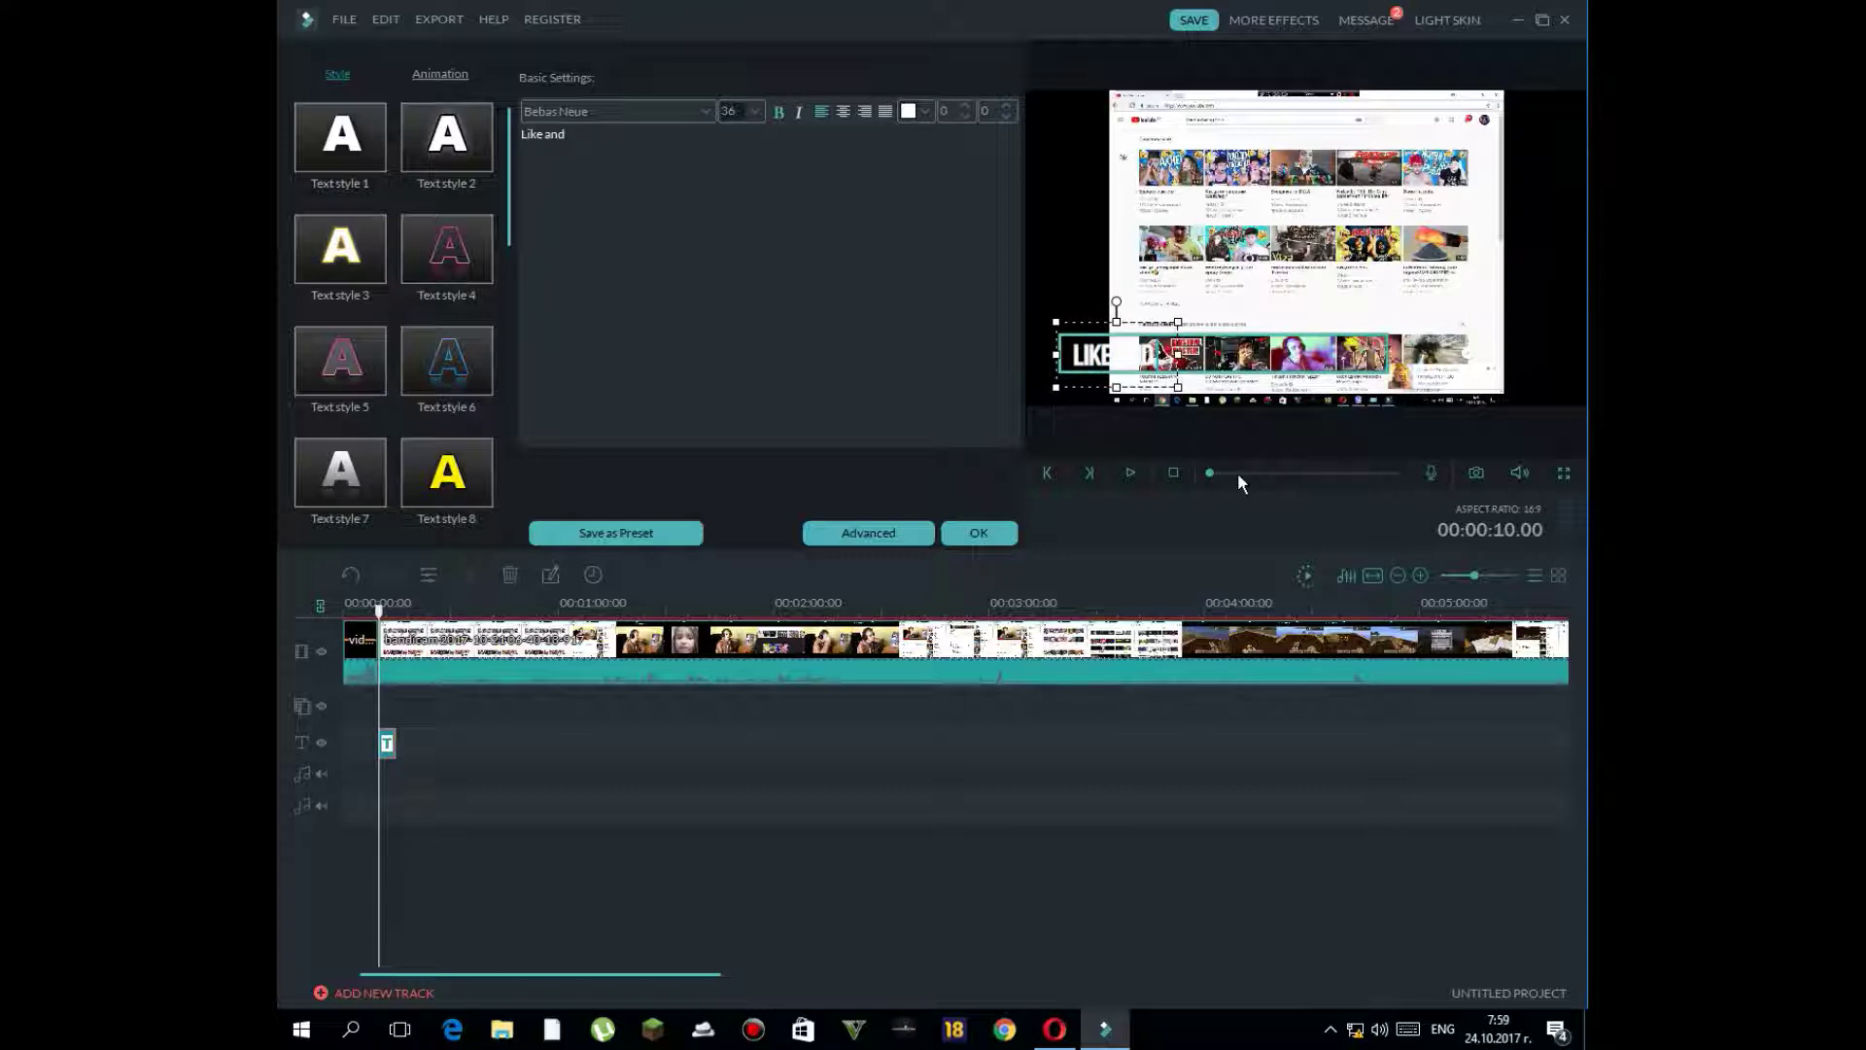
type(" su")
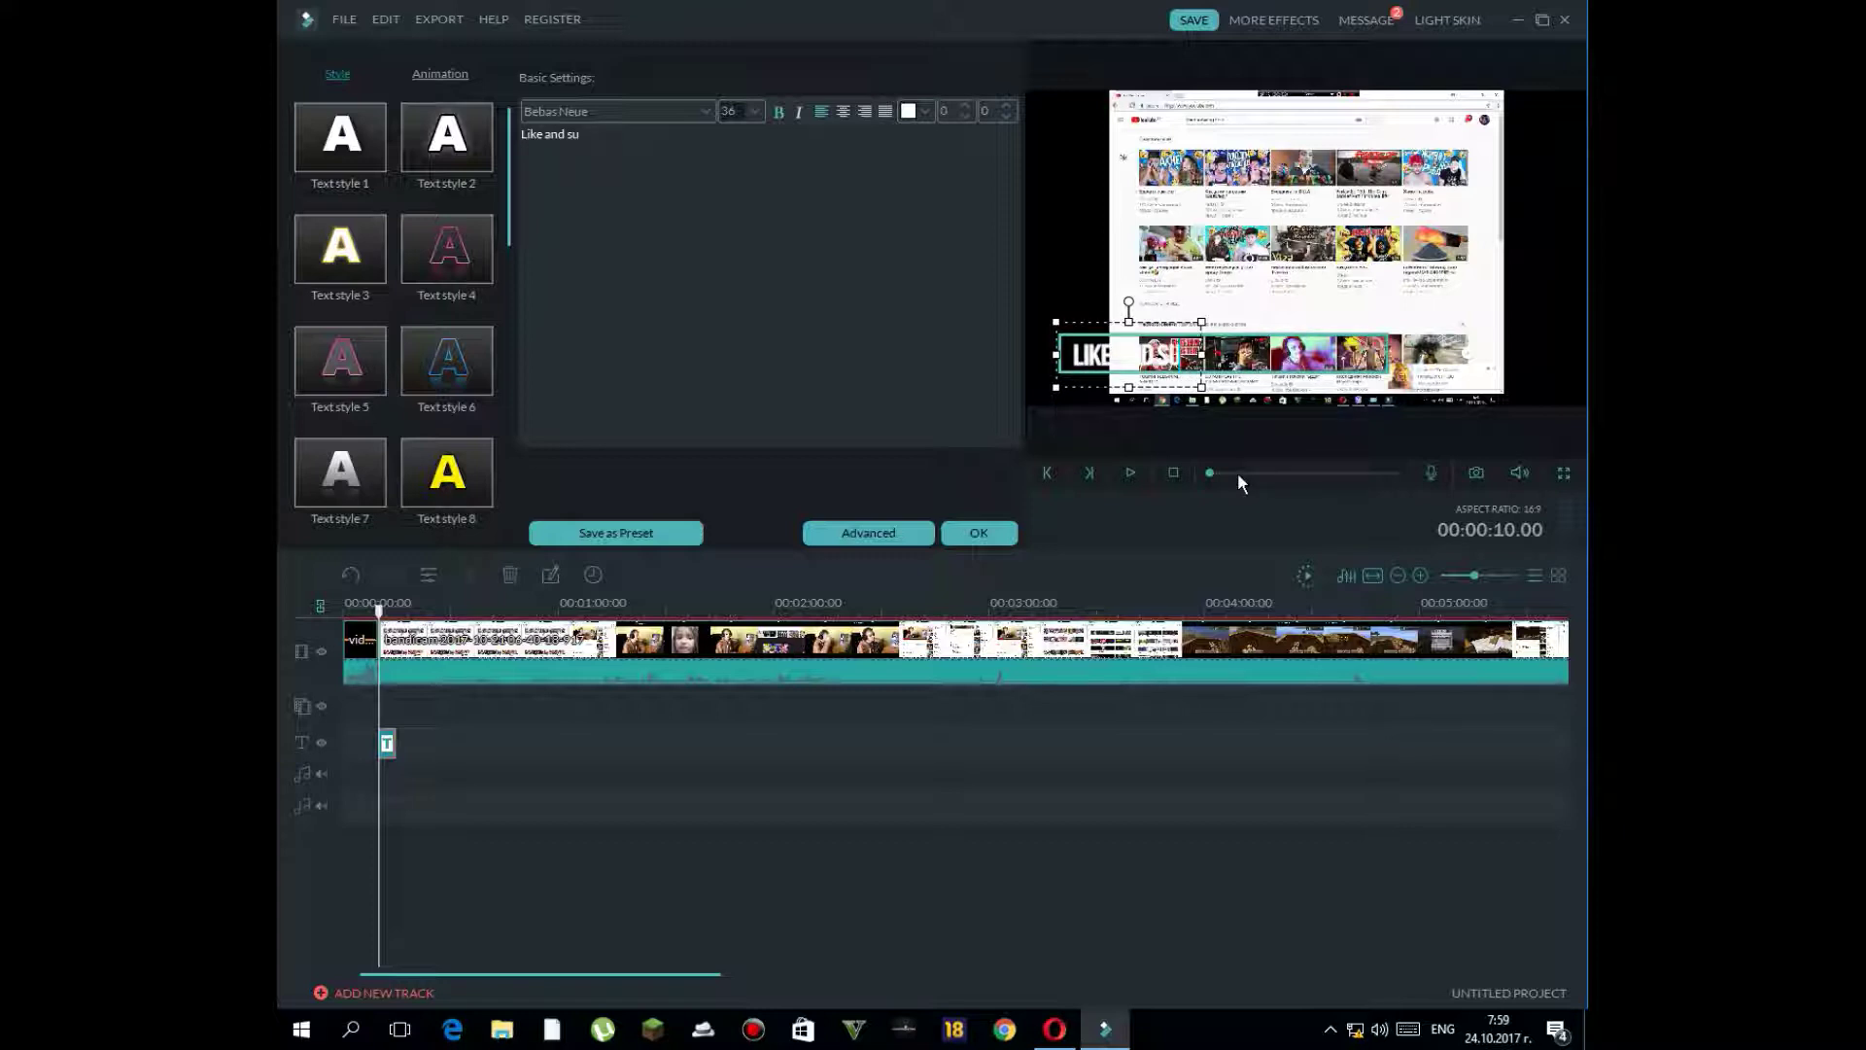
type("bsk")
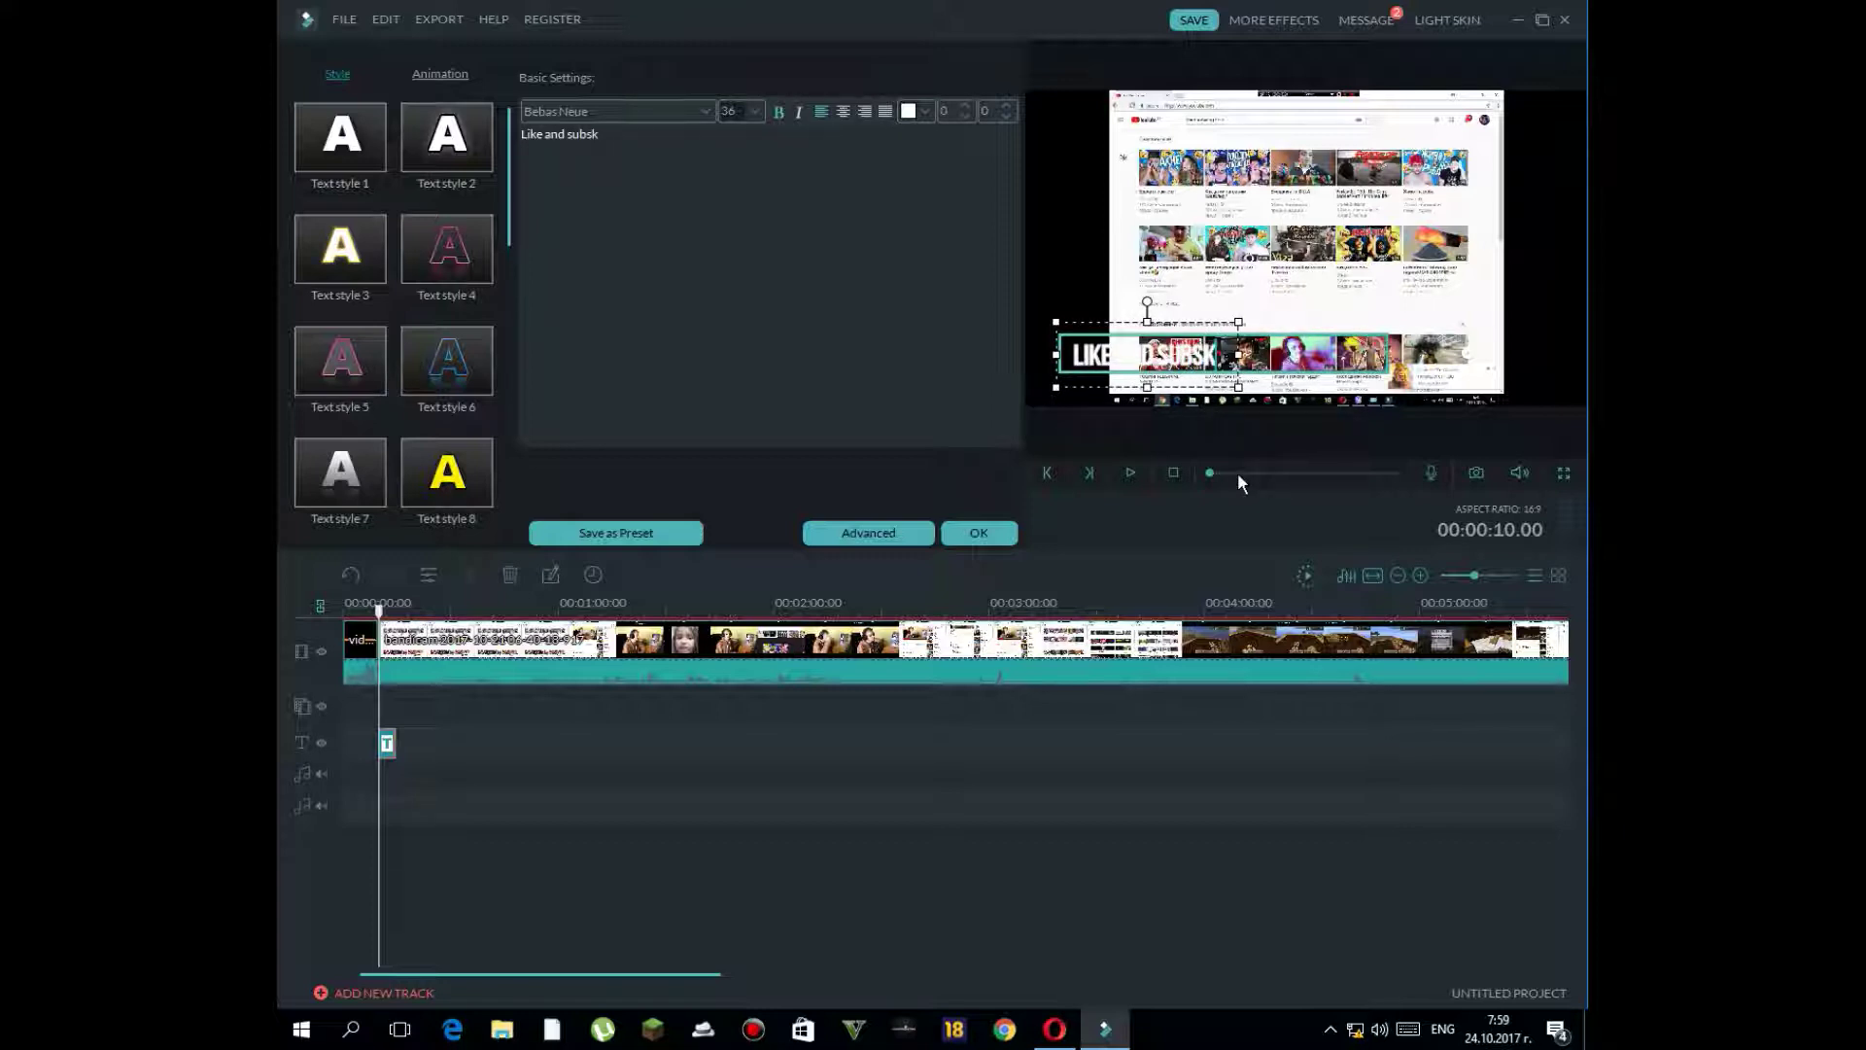
type("ribe")
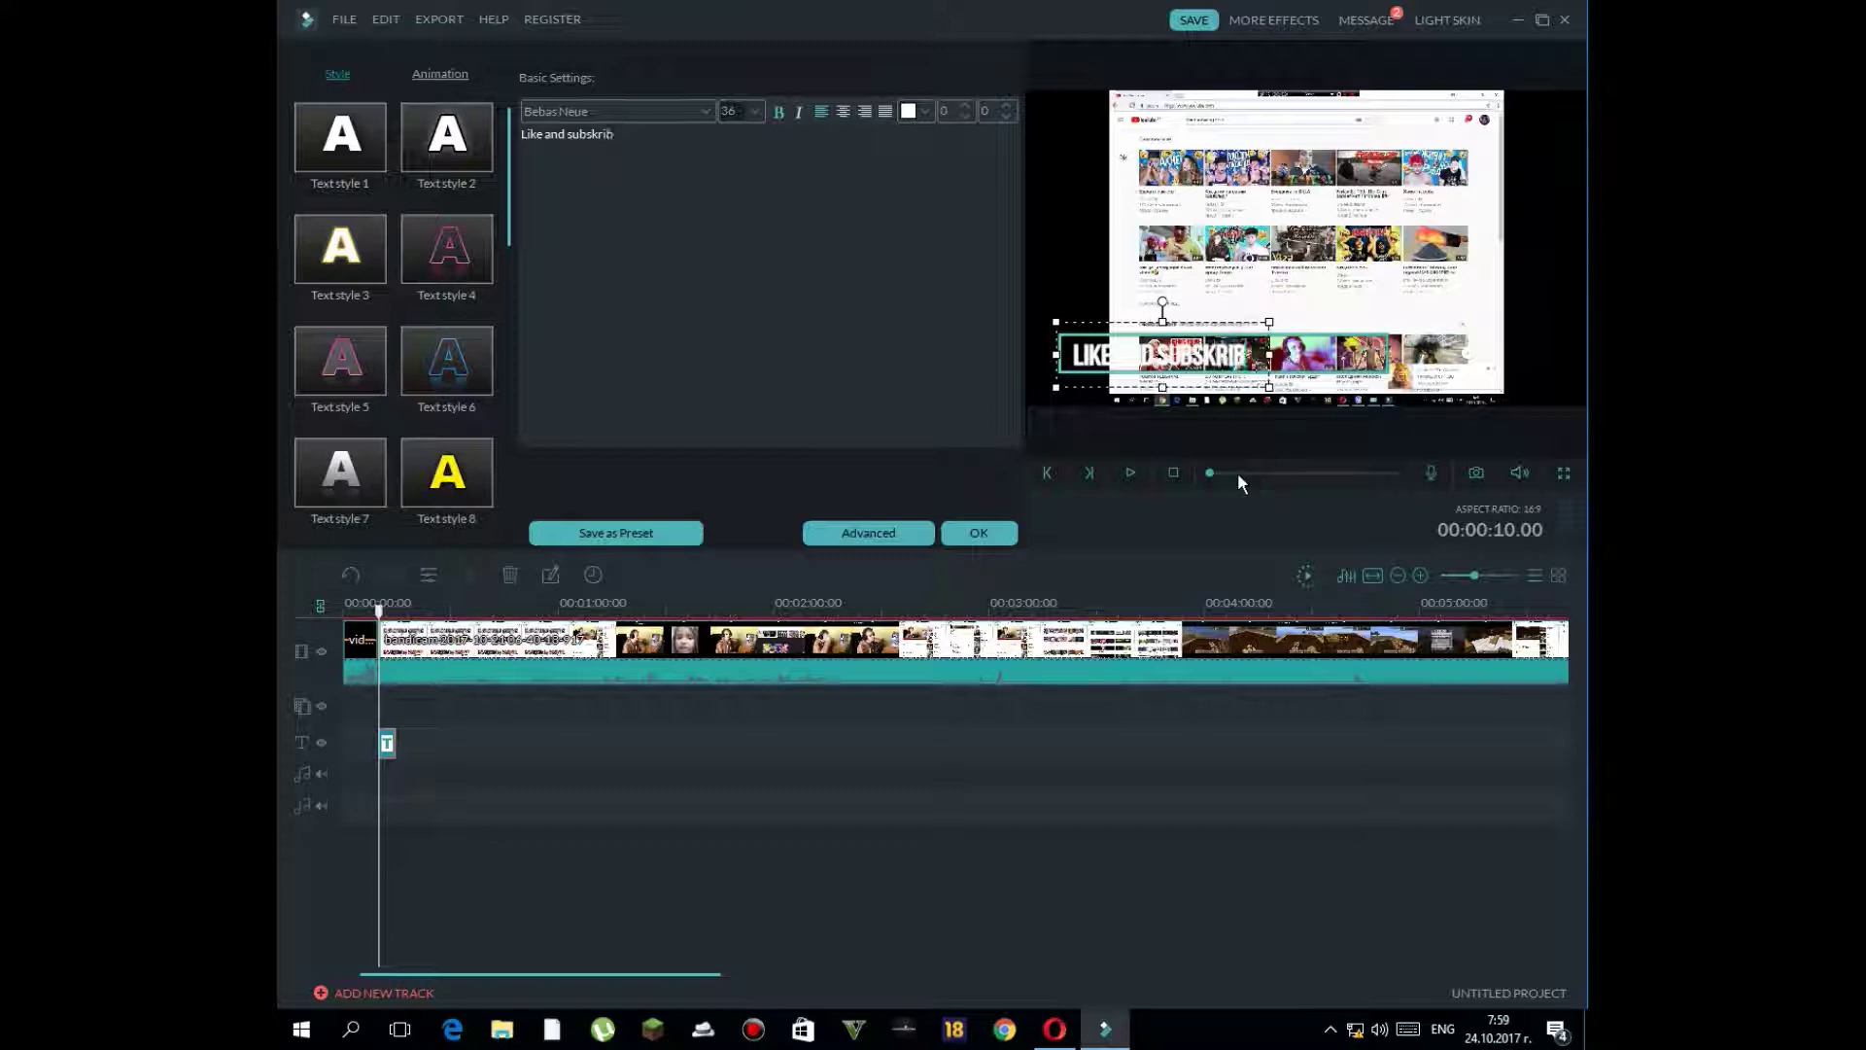
- Change the lower-third title's text colour to black and finally to bright red
left_click(929, 109)
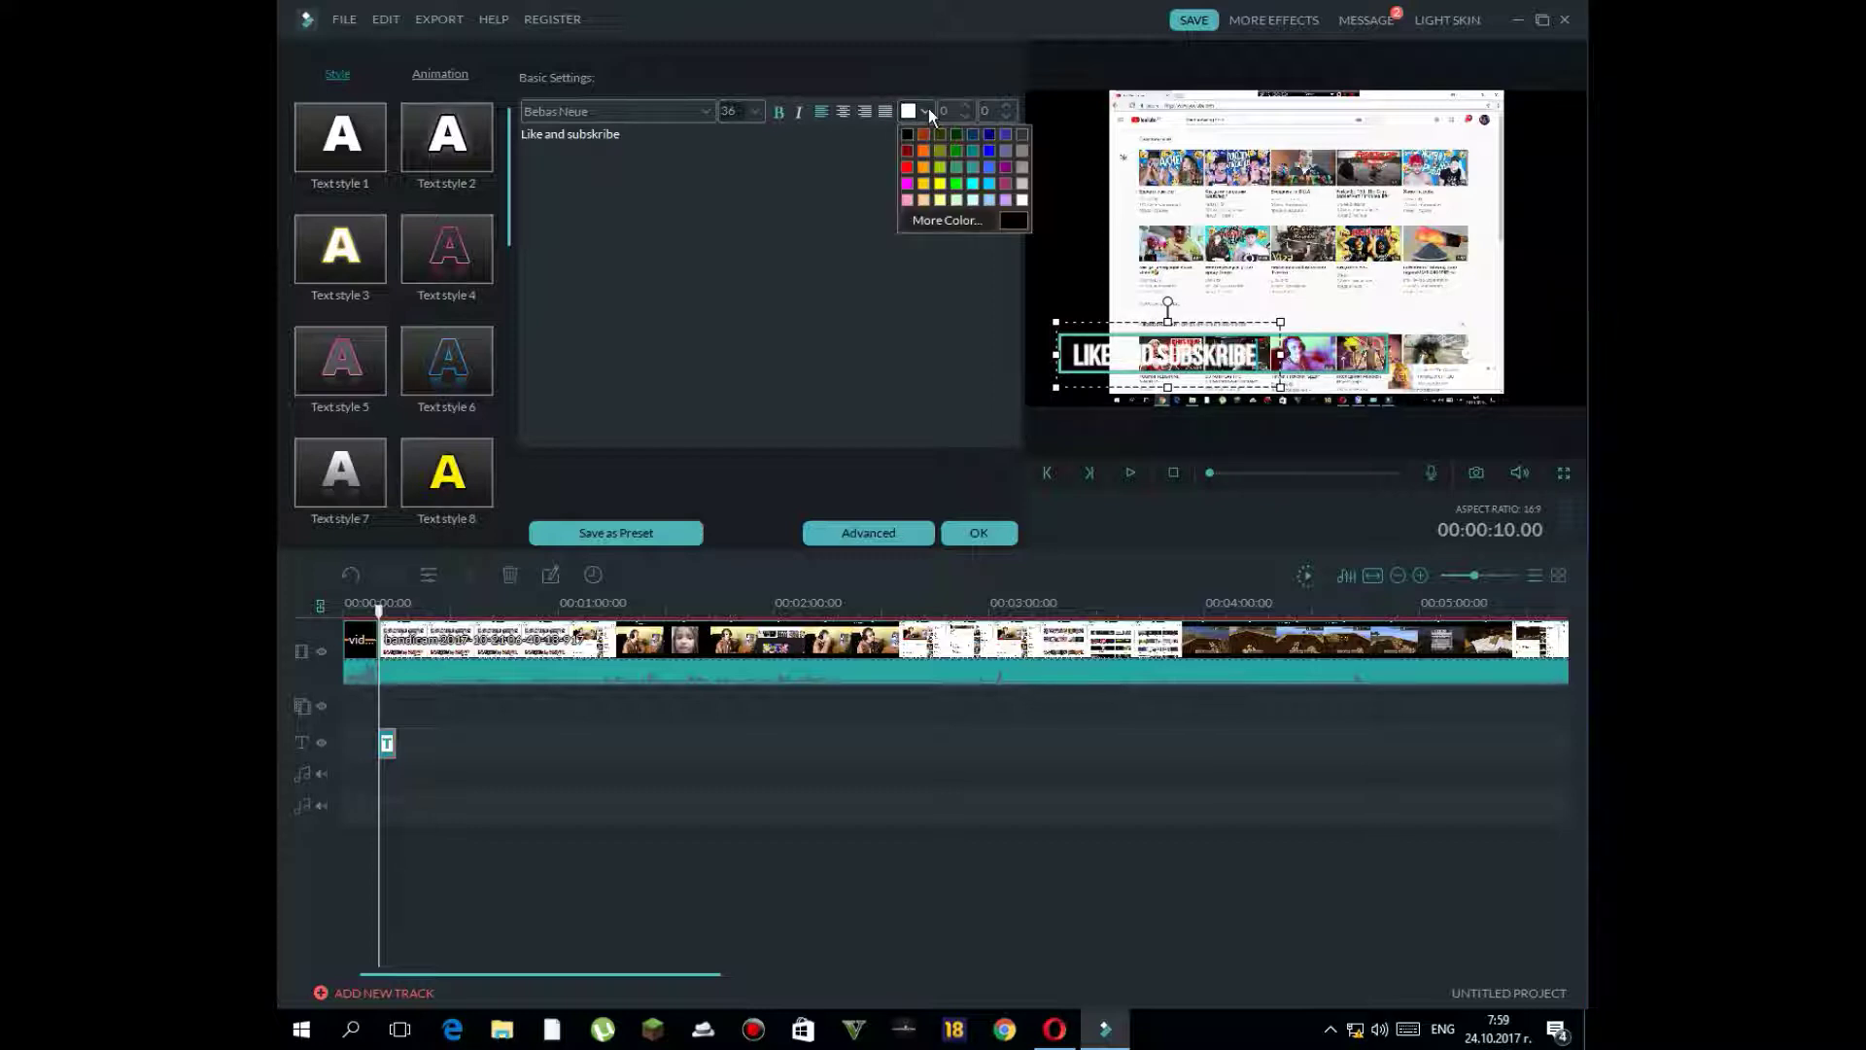
left_click(908, 134)
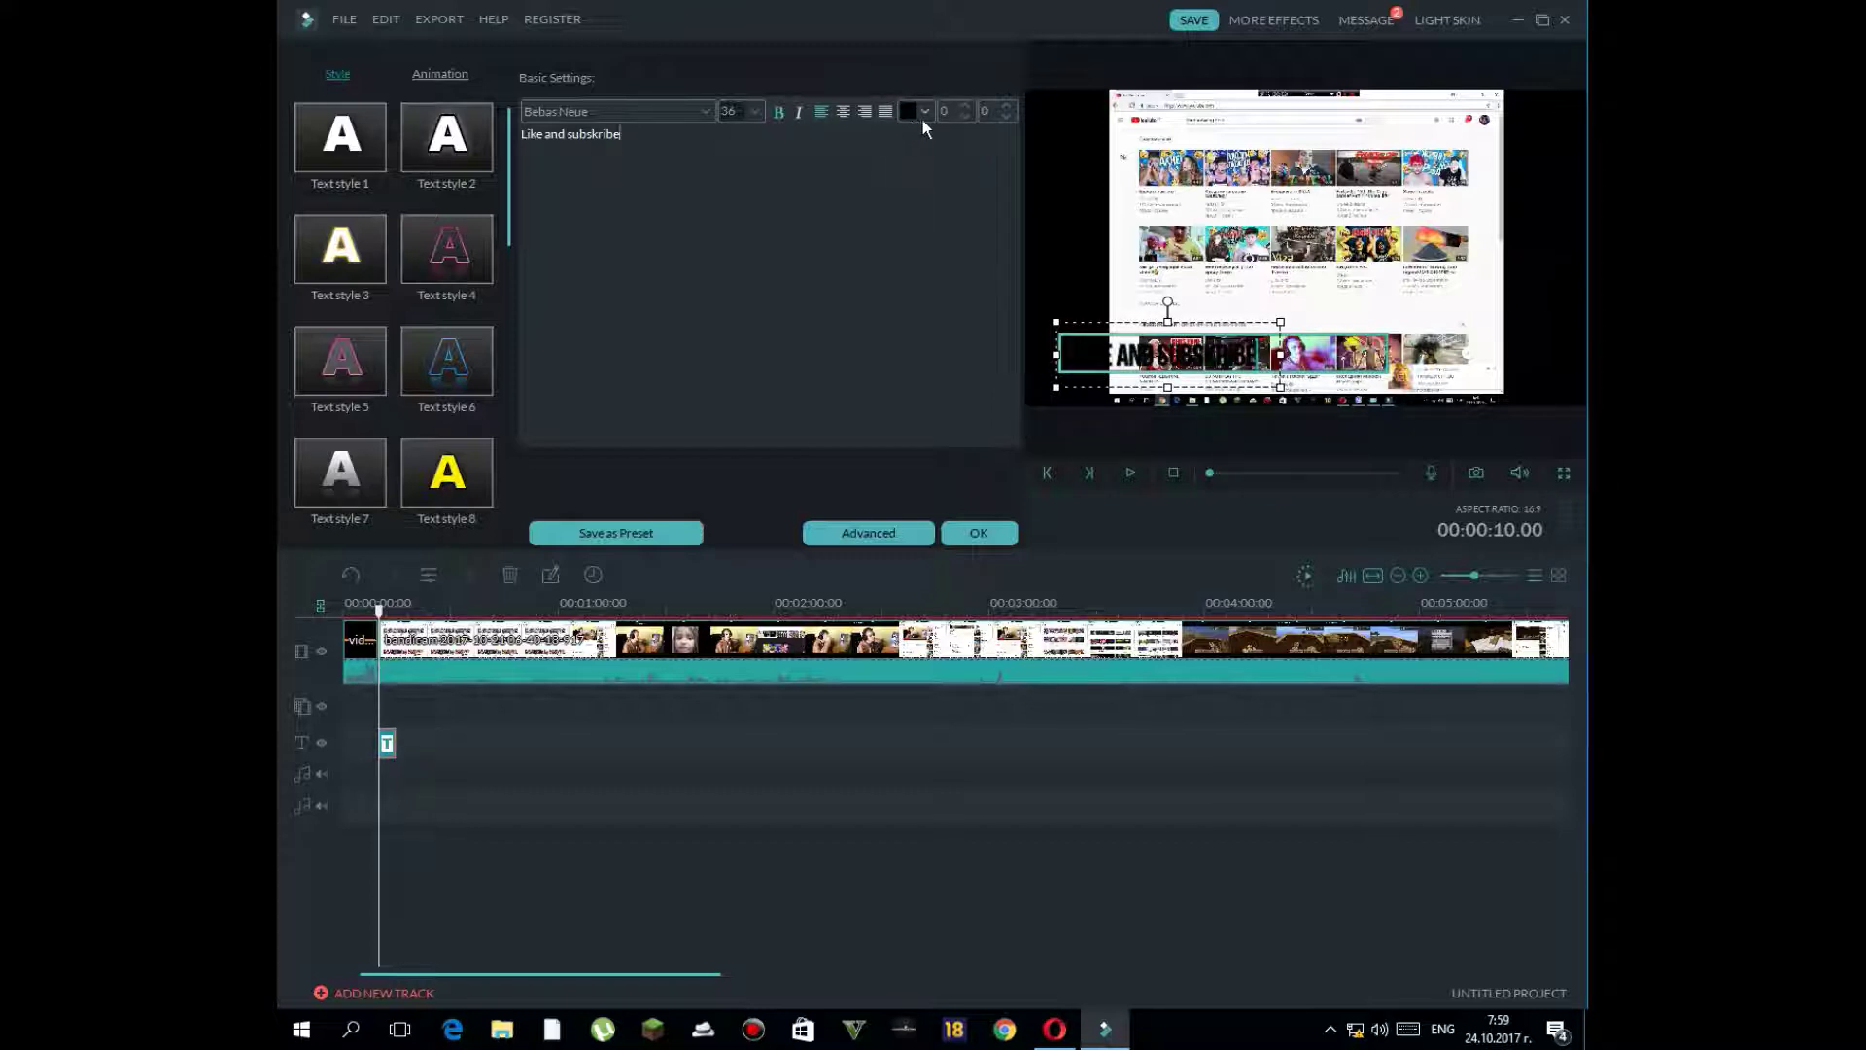
left_click(924, 111)
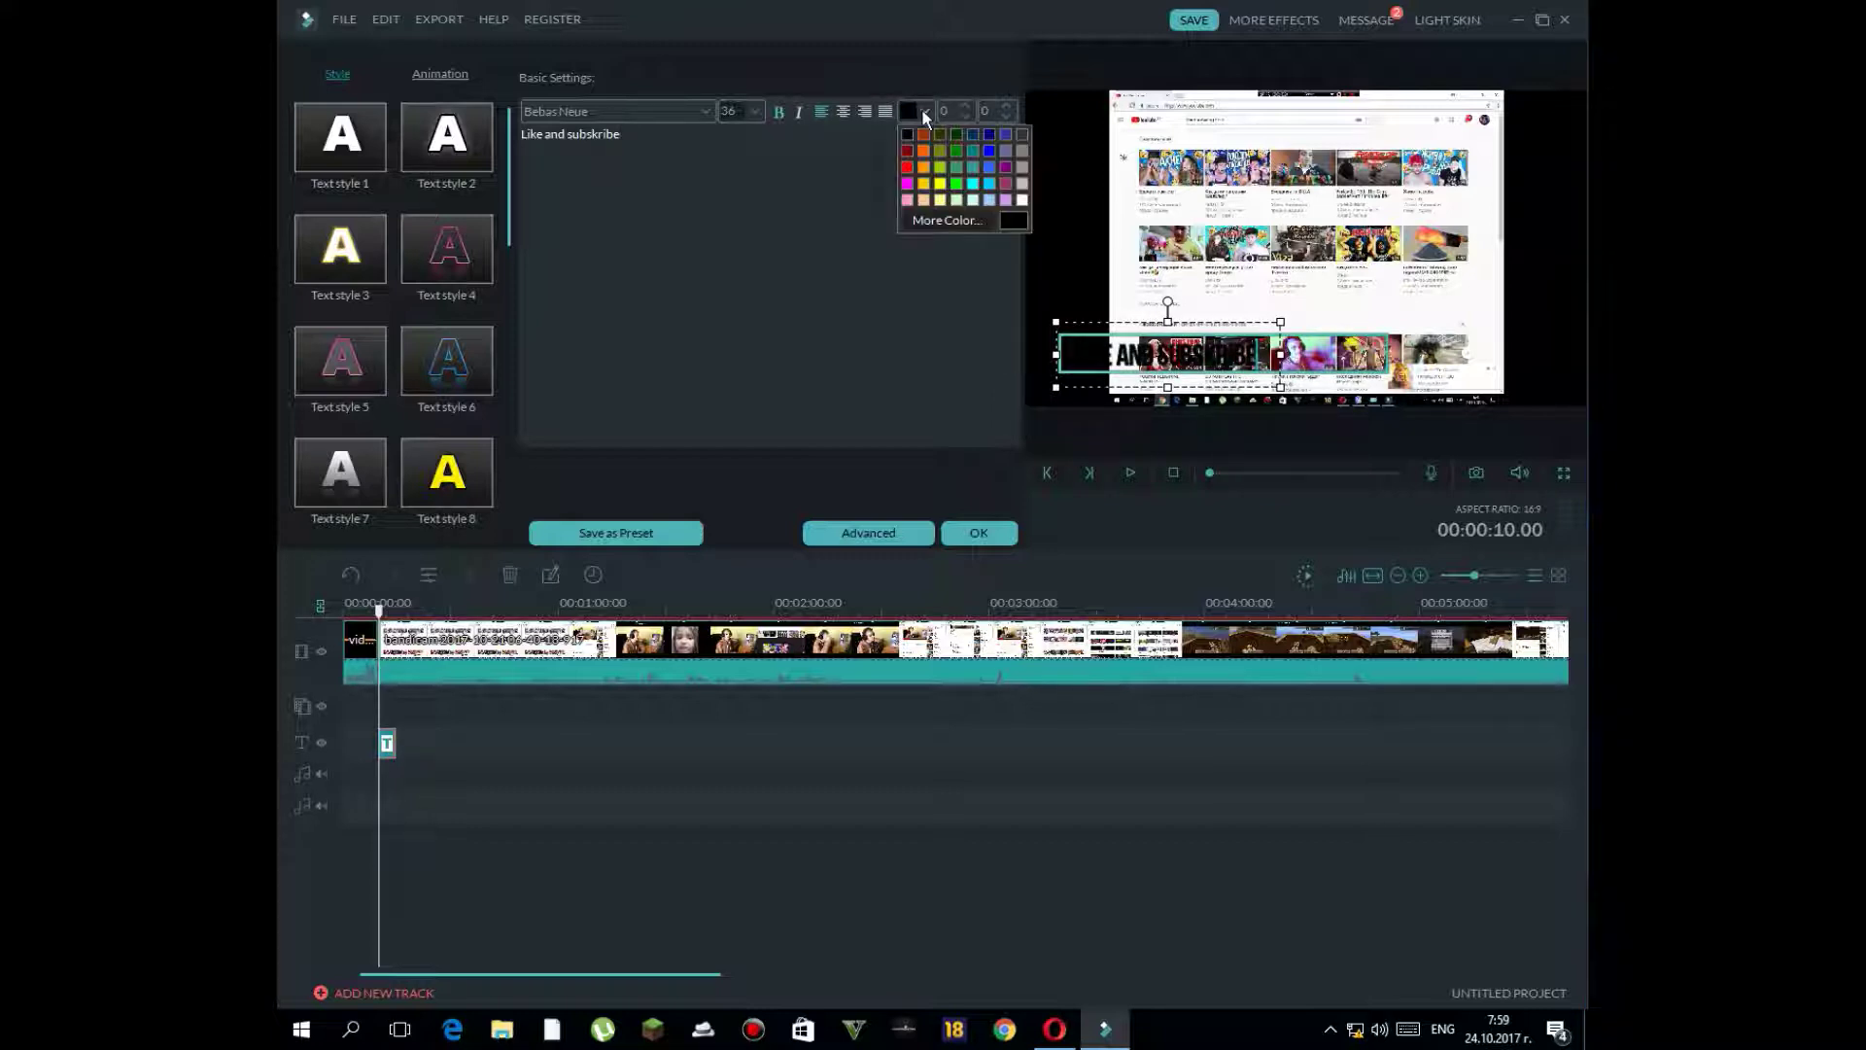
left_click(908, 167)
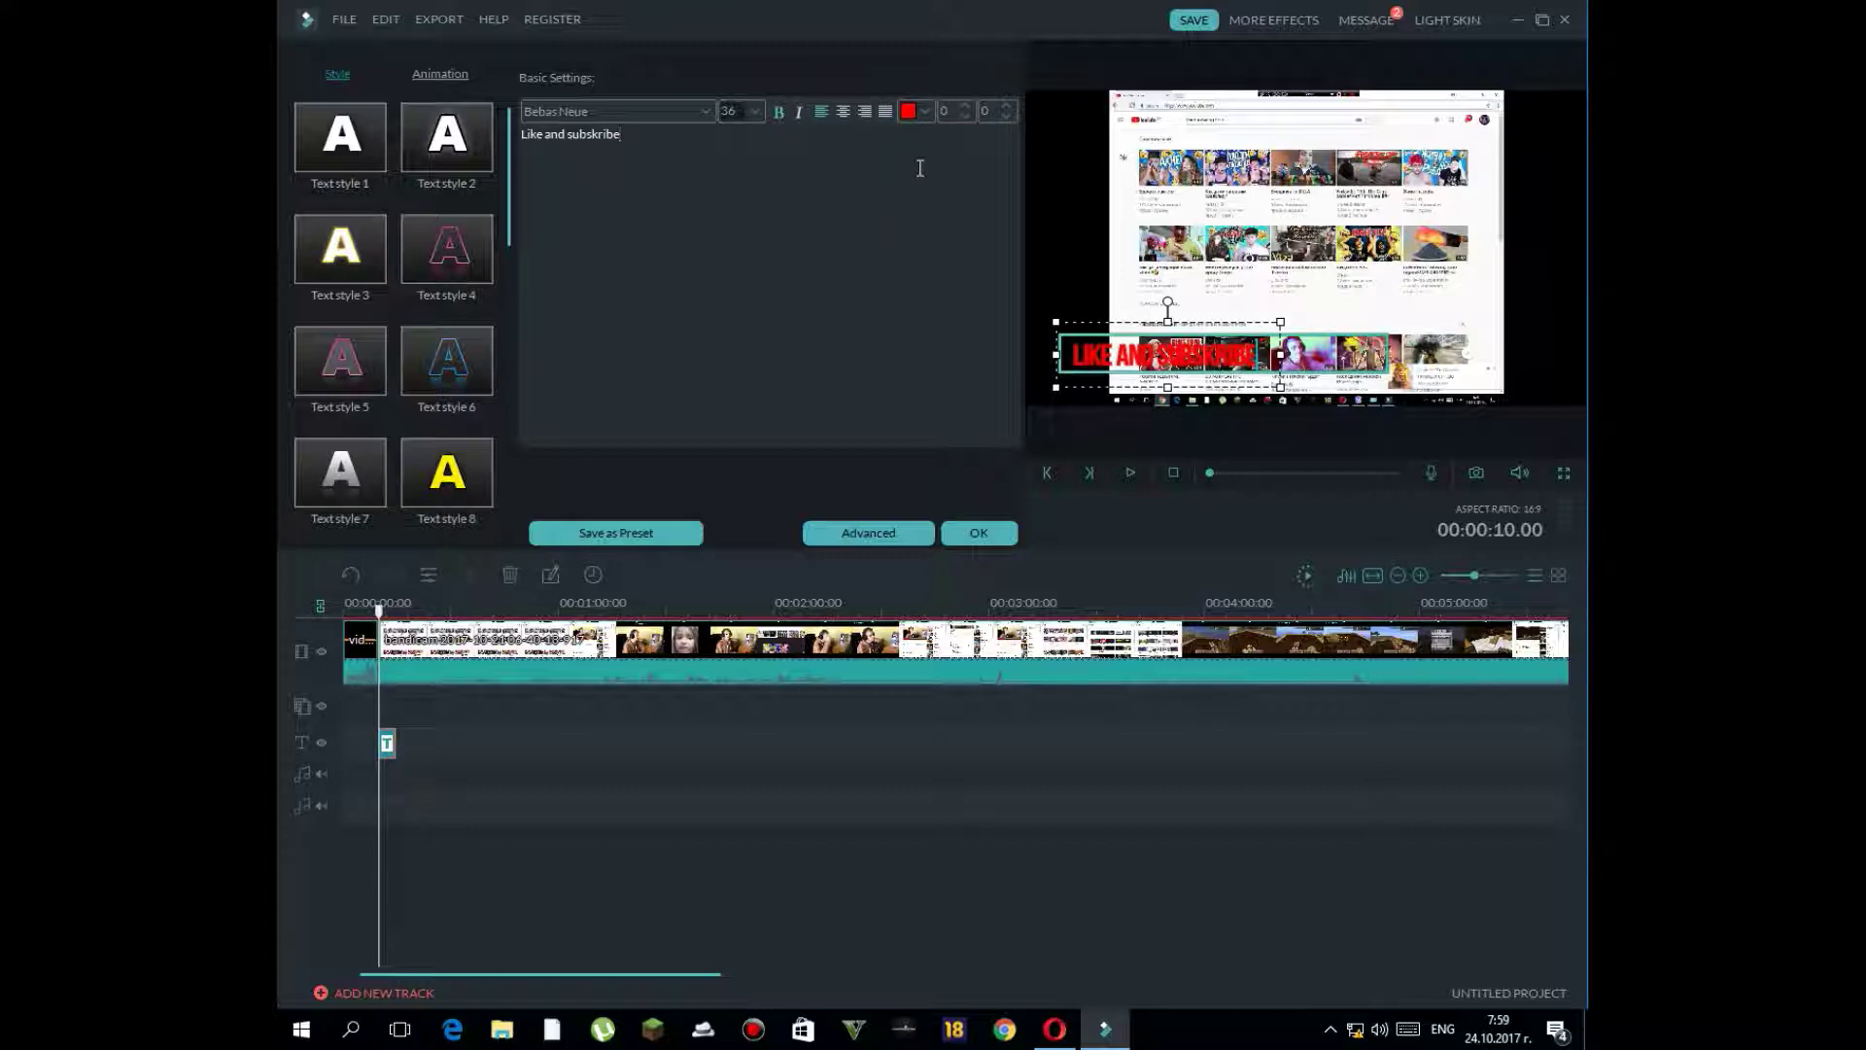
- Try green, black and magenta for the lower-third title's text, settle on cyan, and apply the title edits
left_click(923, 113)
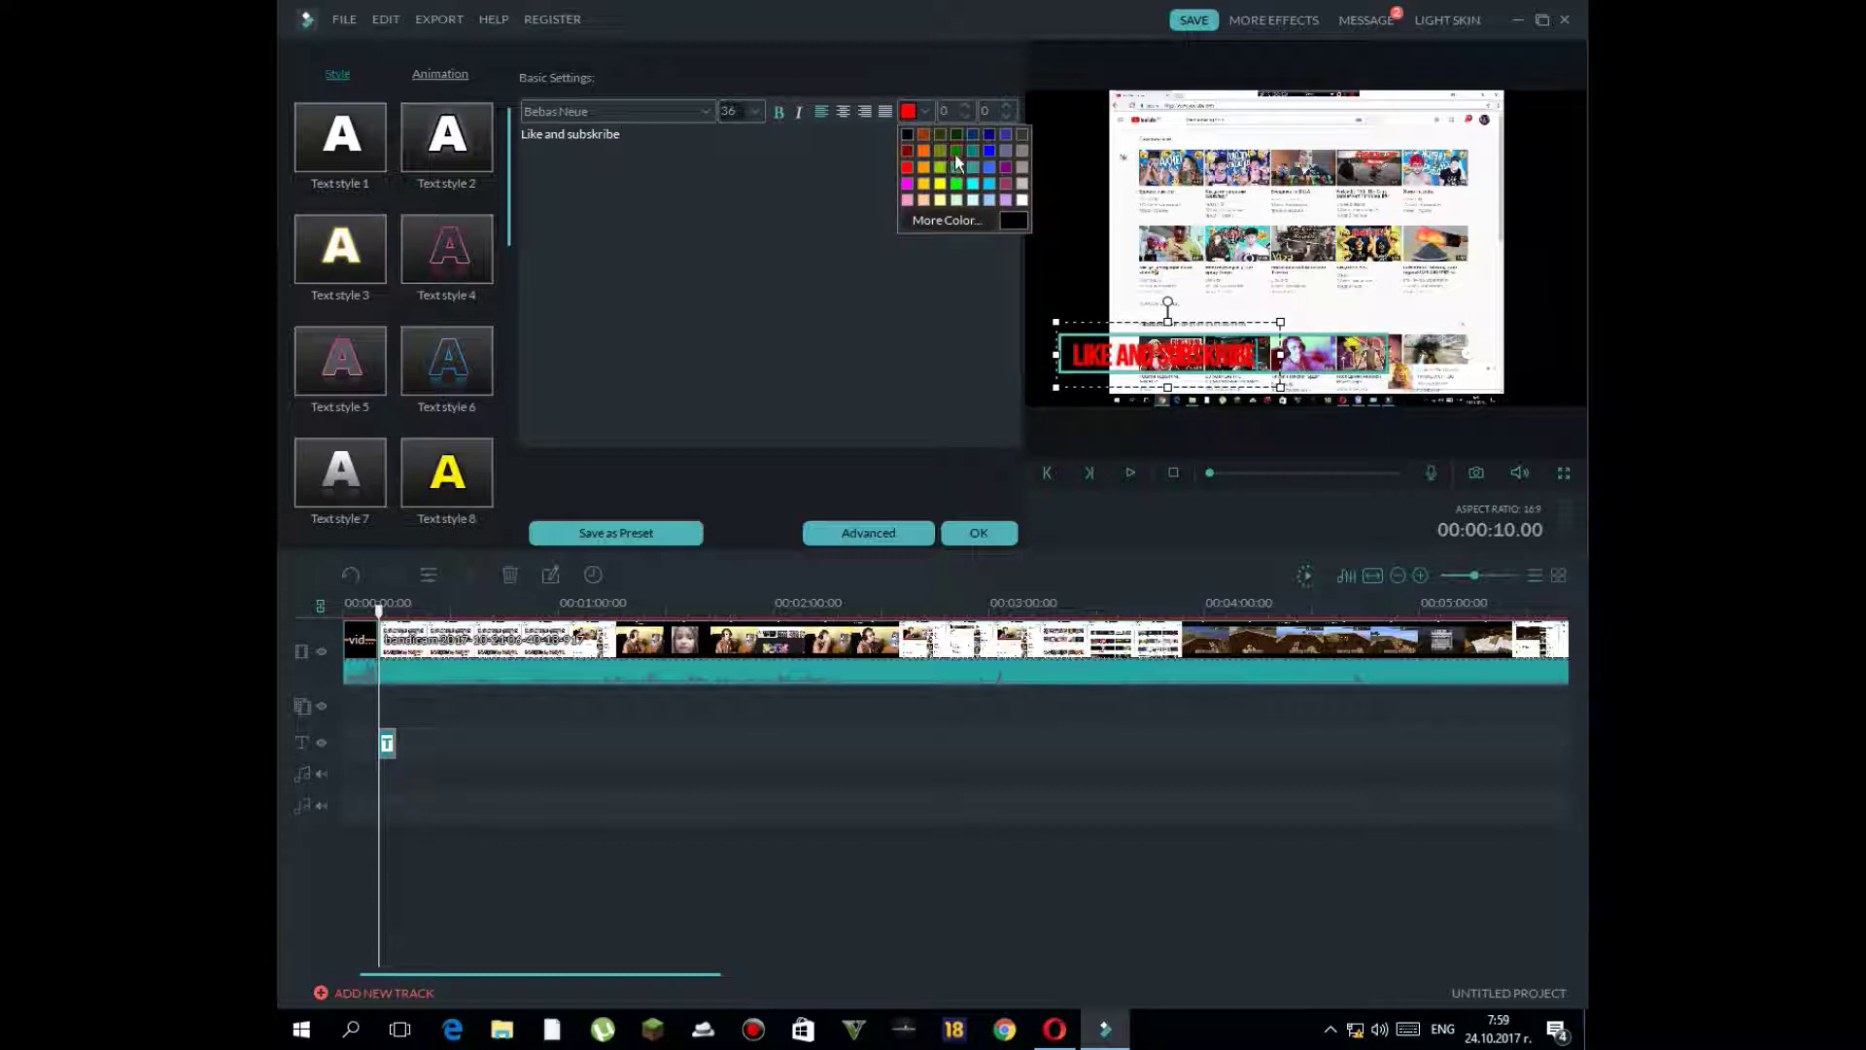
left_click(955, 152)
left_click(924, 114)
left_click(907, 141)
left_click(920, 113)
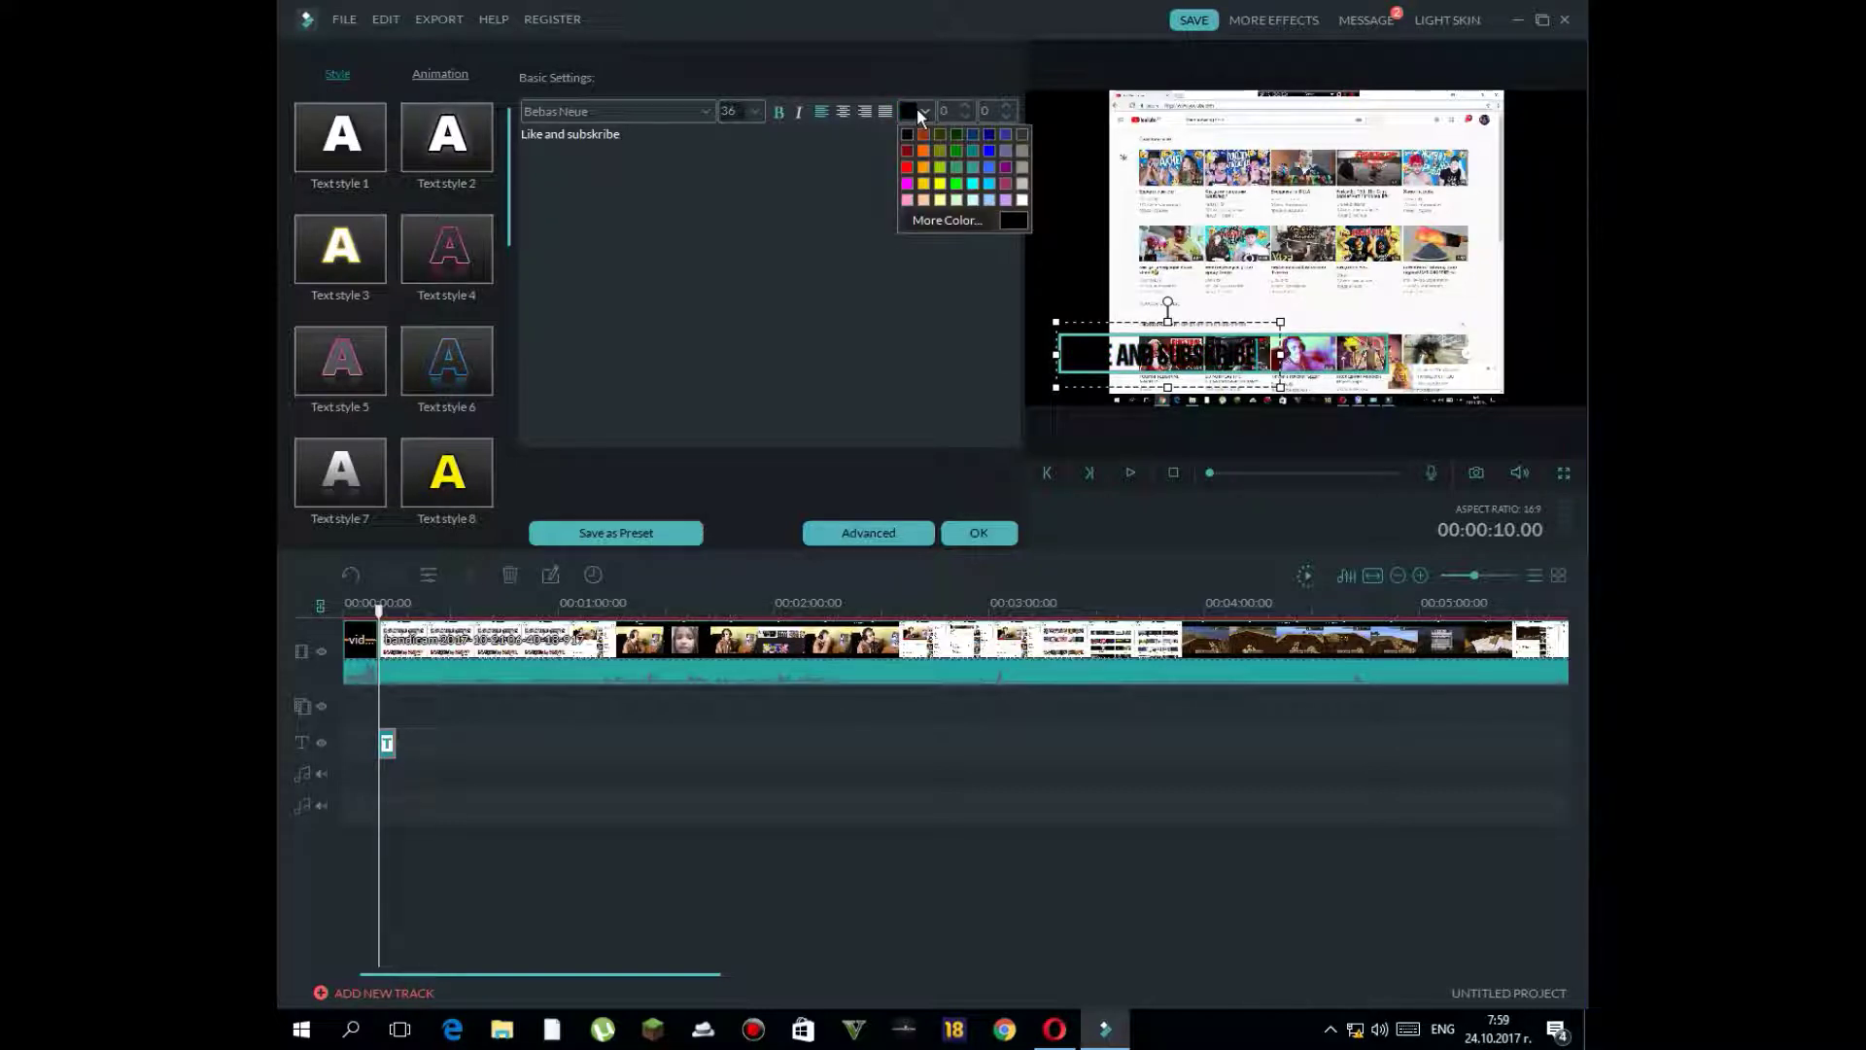
left_click(907, 184)
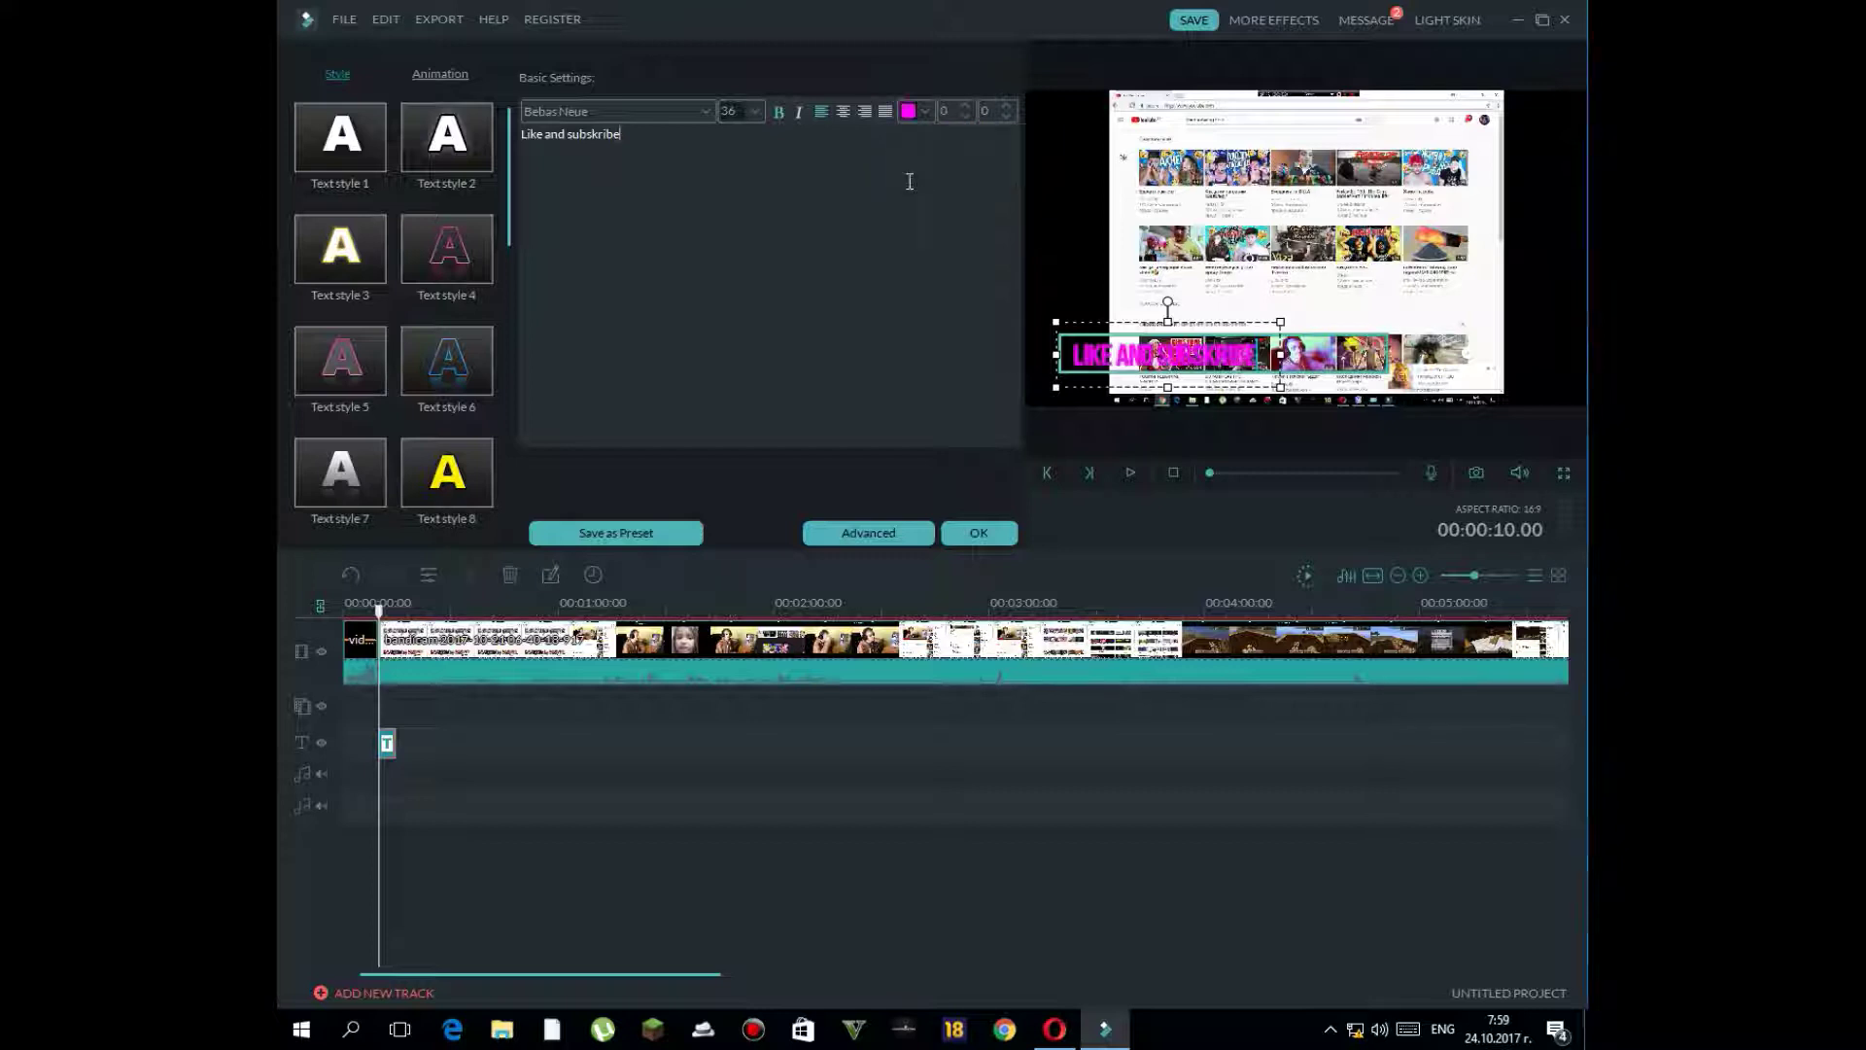
left_click(913, 112)
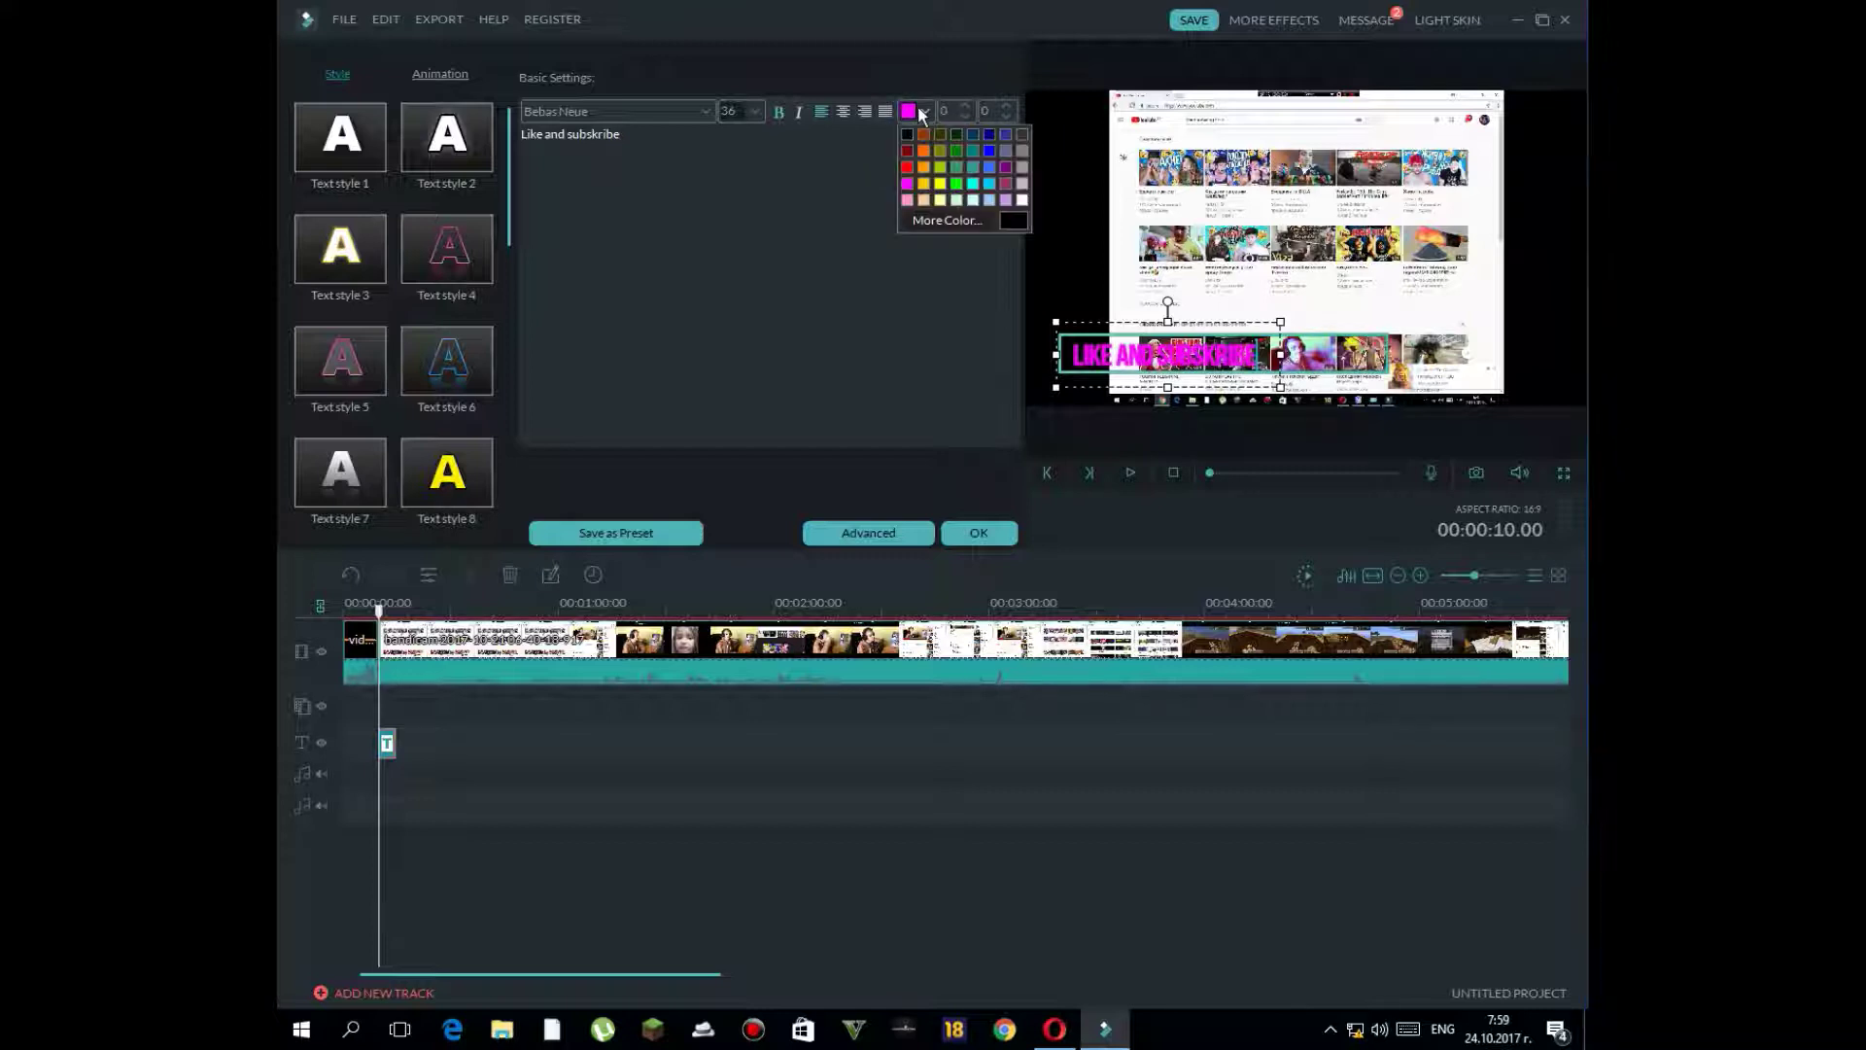
left_click(974, 184)
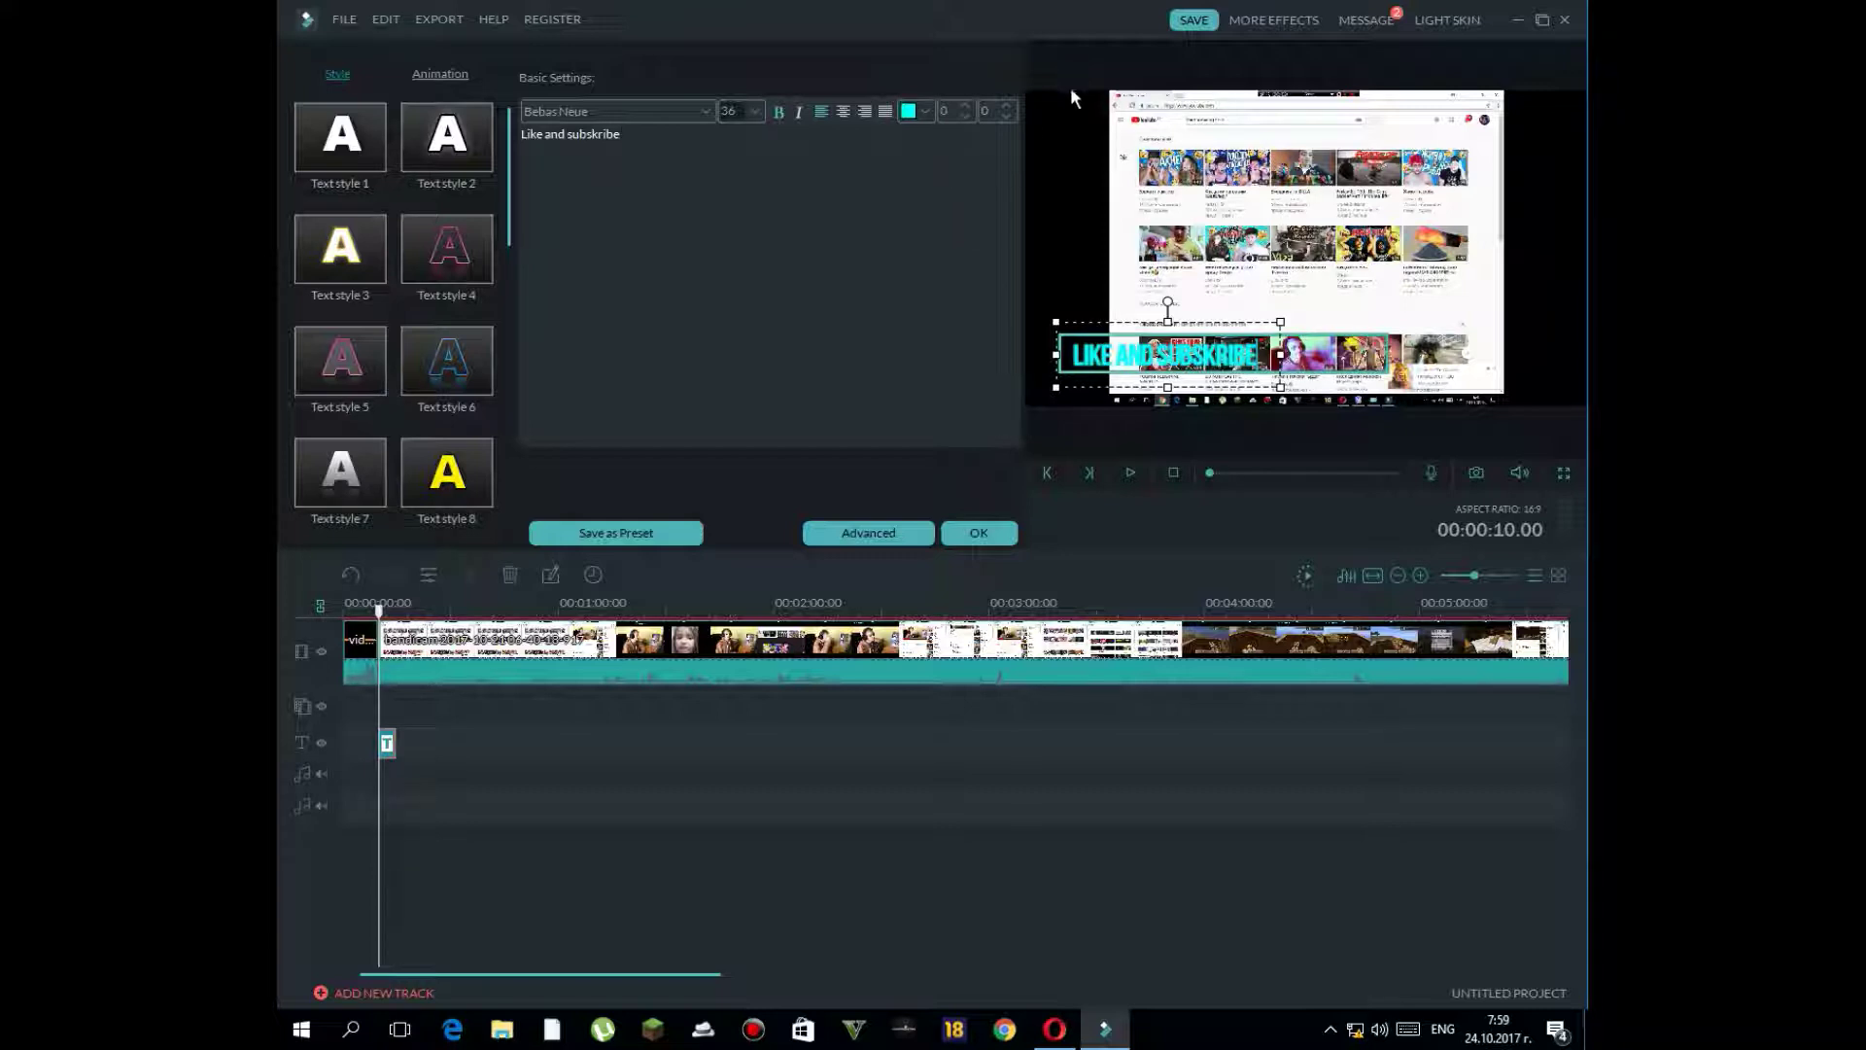
left_click(977, 532)
- Look briefly at the export formats, and play the timeline from 00:00:10.00 to preview the lower-third title over the recording
left_click(970, 520)
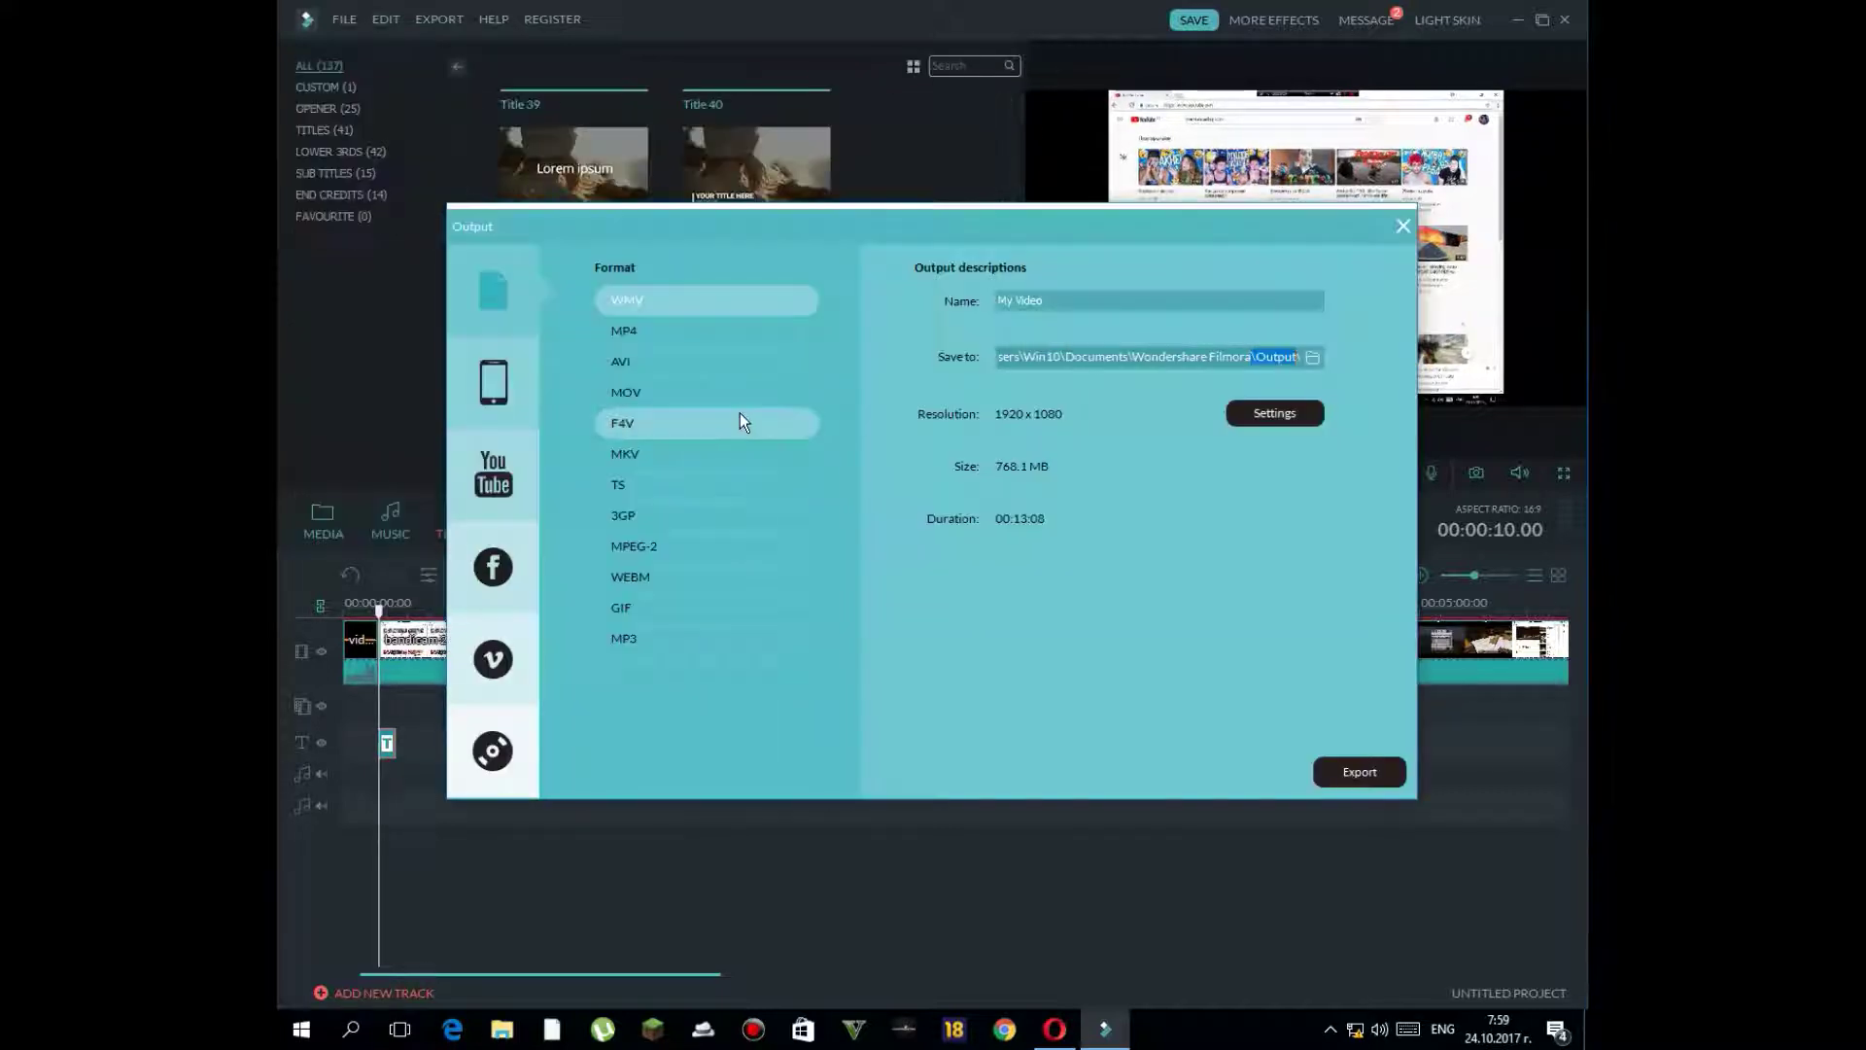
left_click(1399, 219)
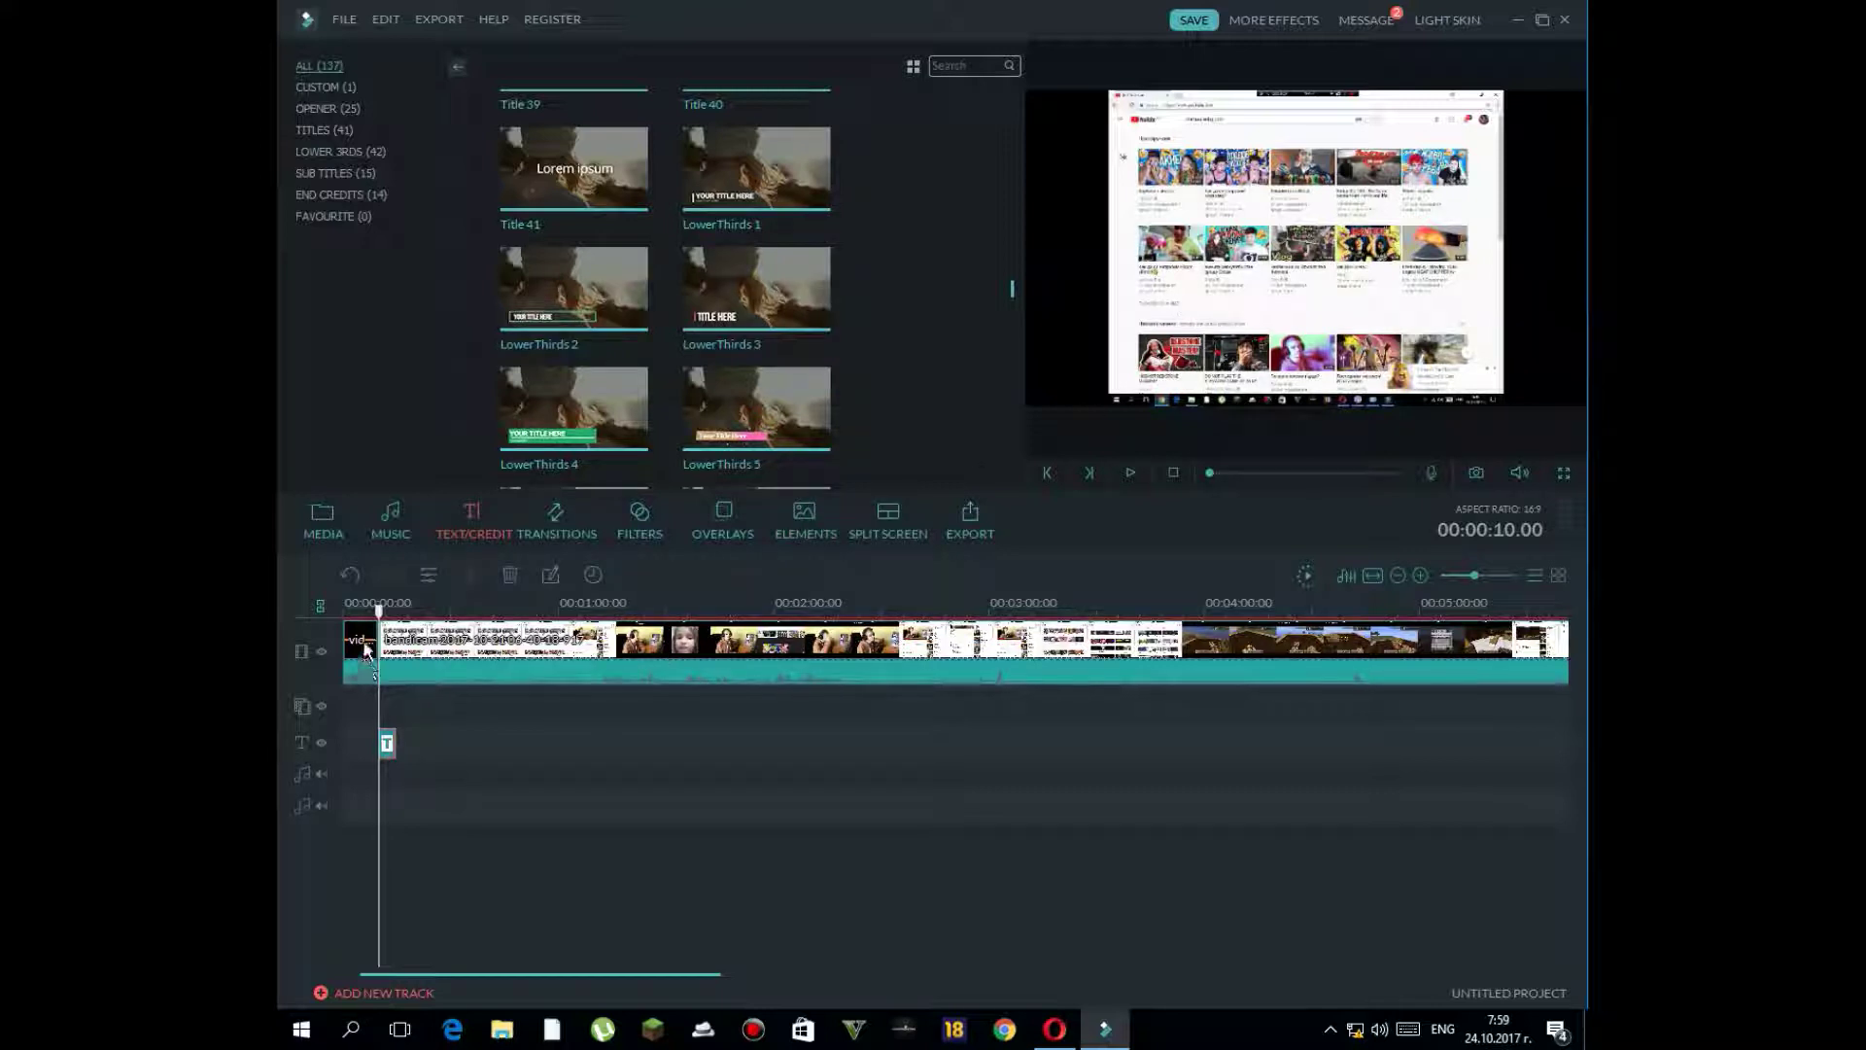
left_click(1129, 471)
left_click(1174, 472)
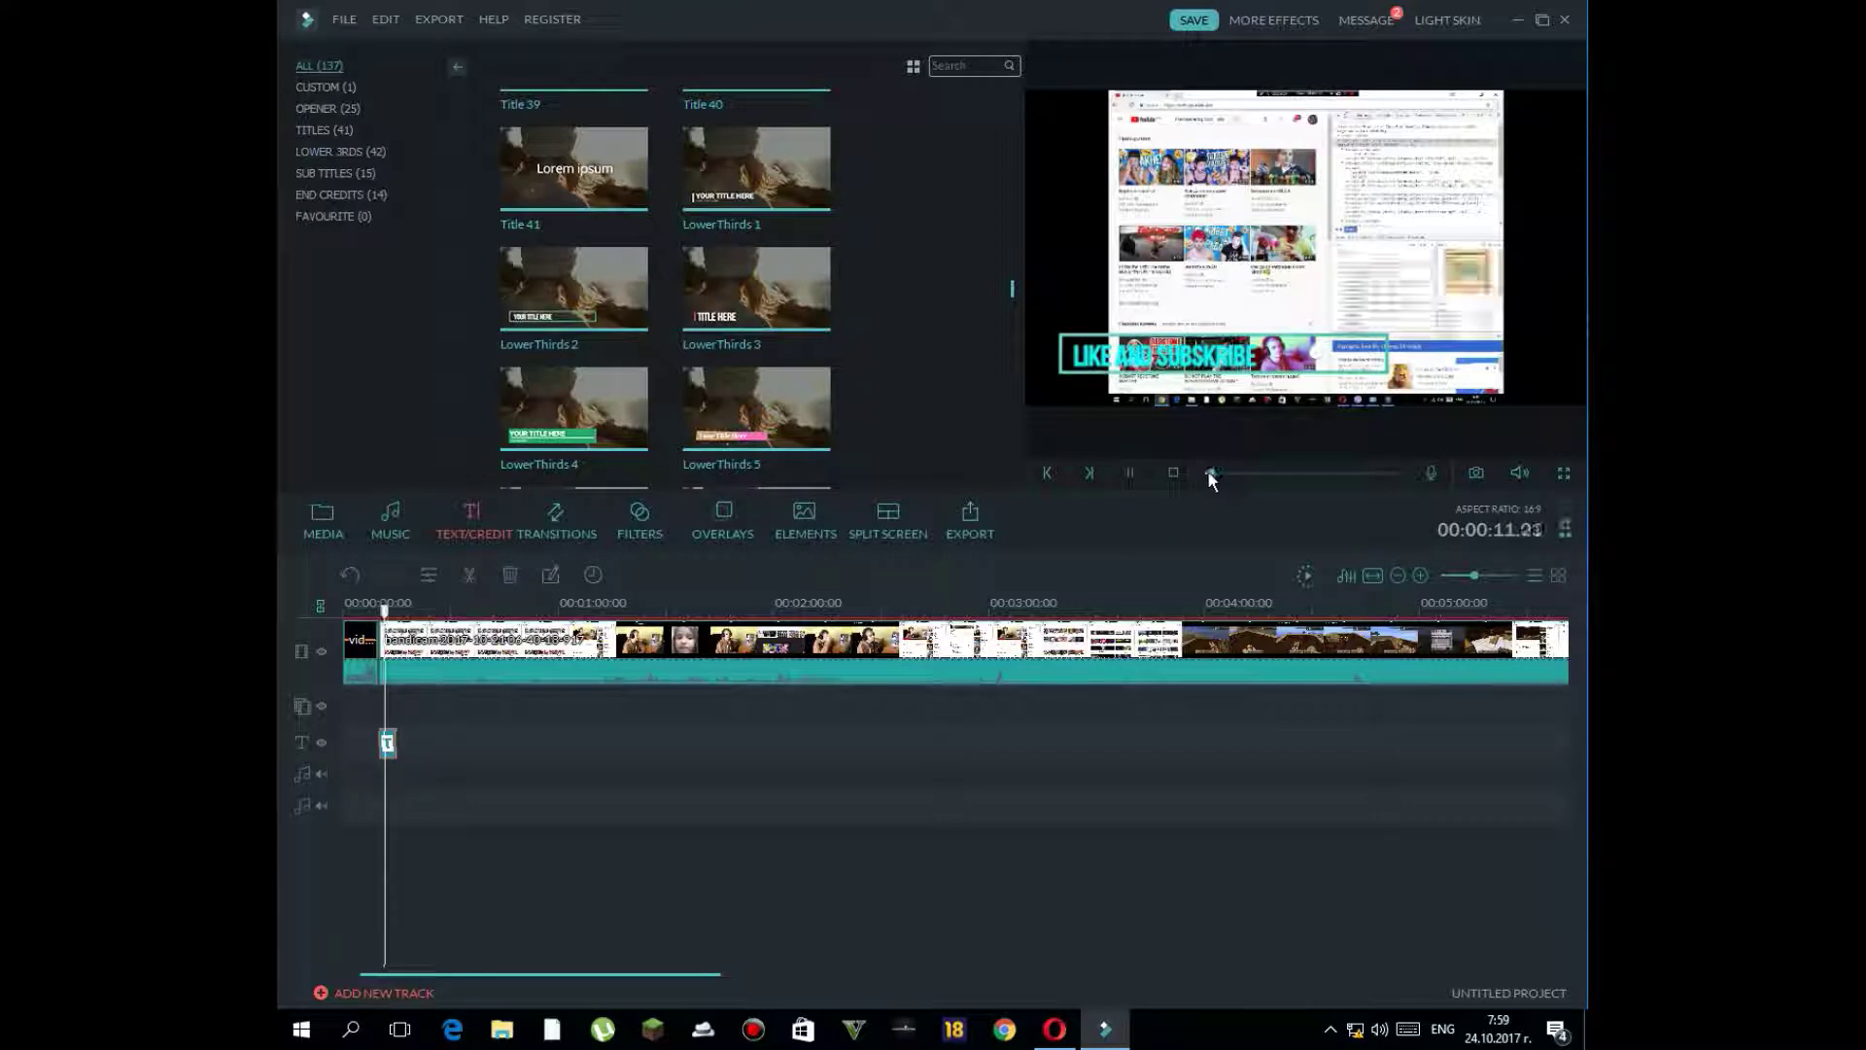
left_click(1130, 472)
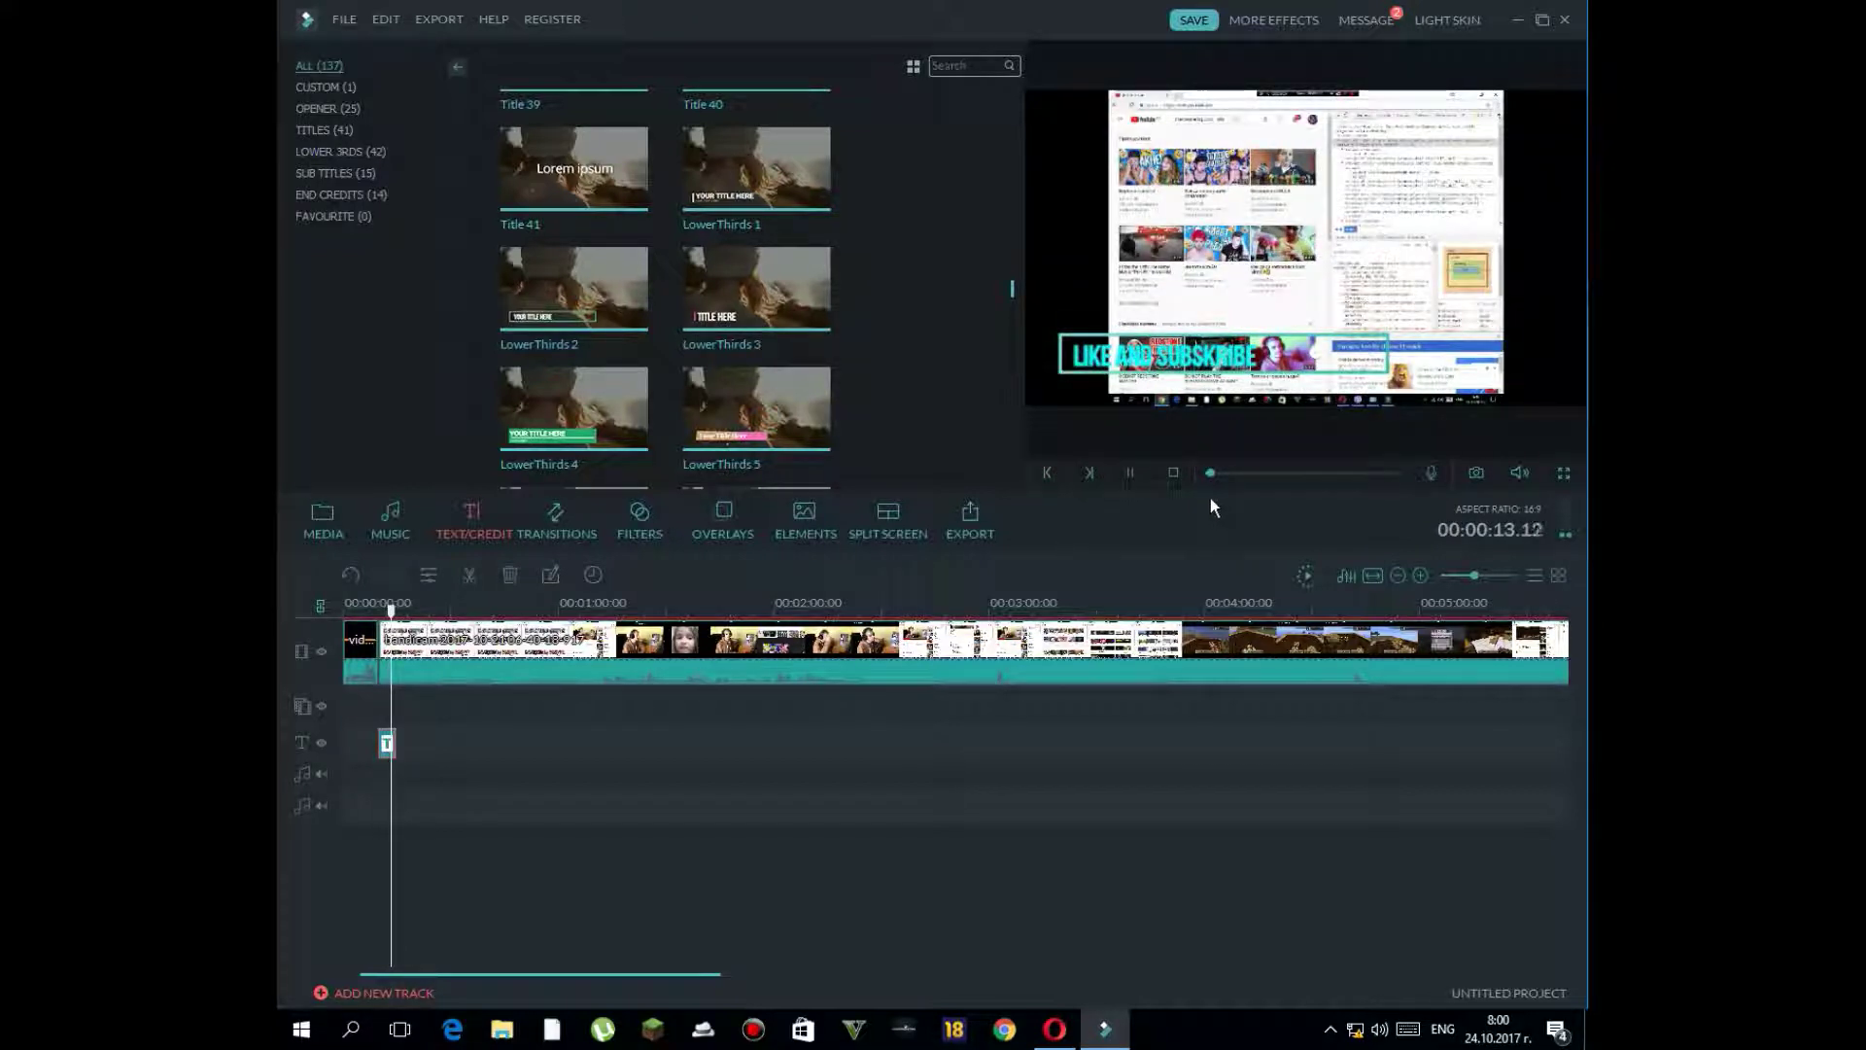
left_click(1131, 468)
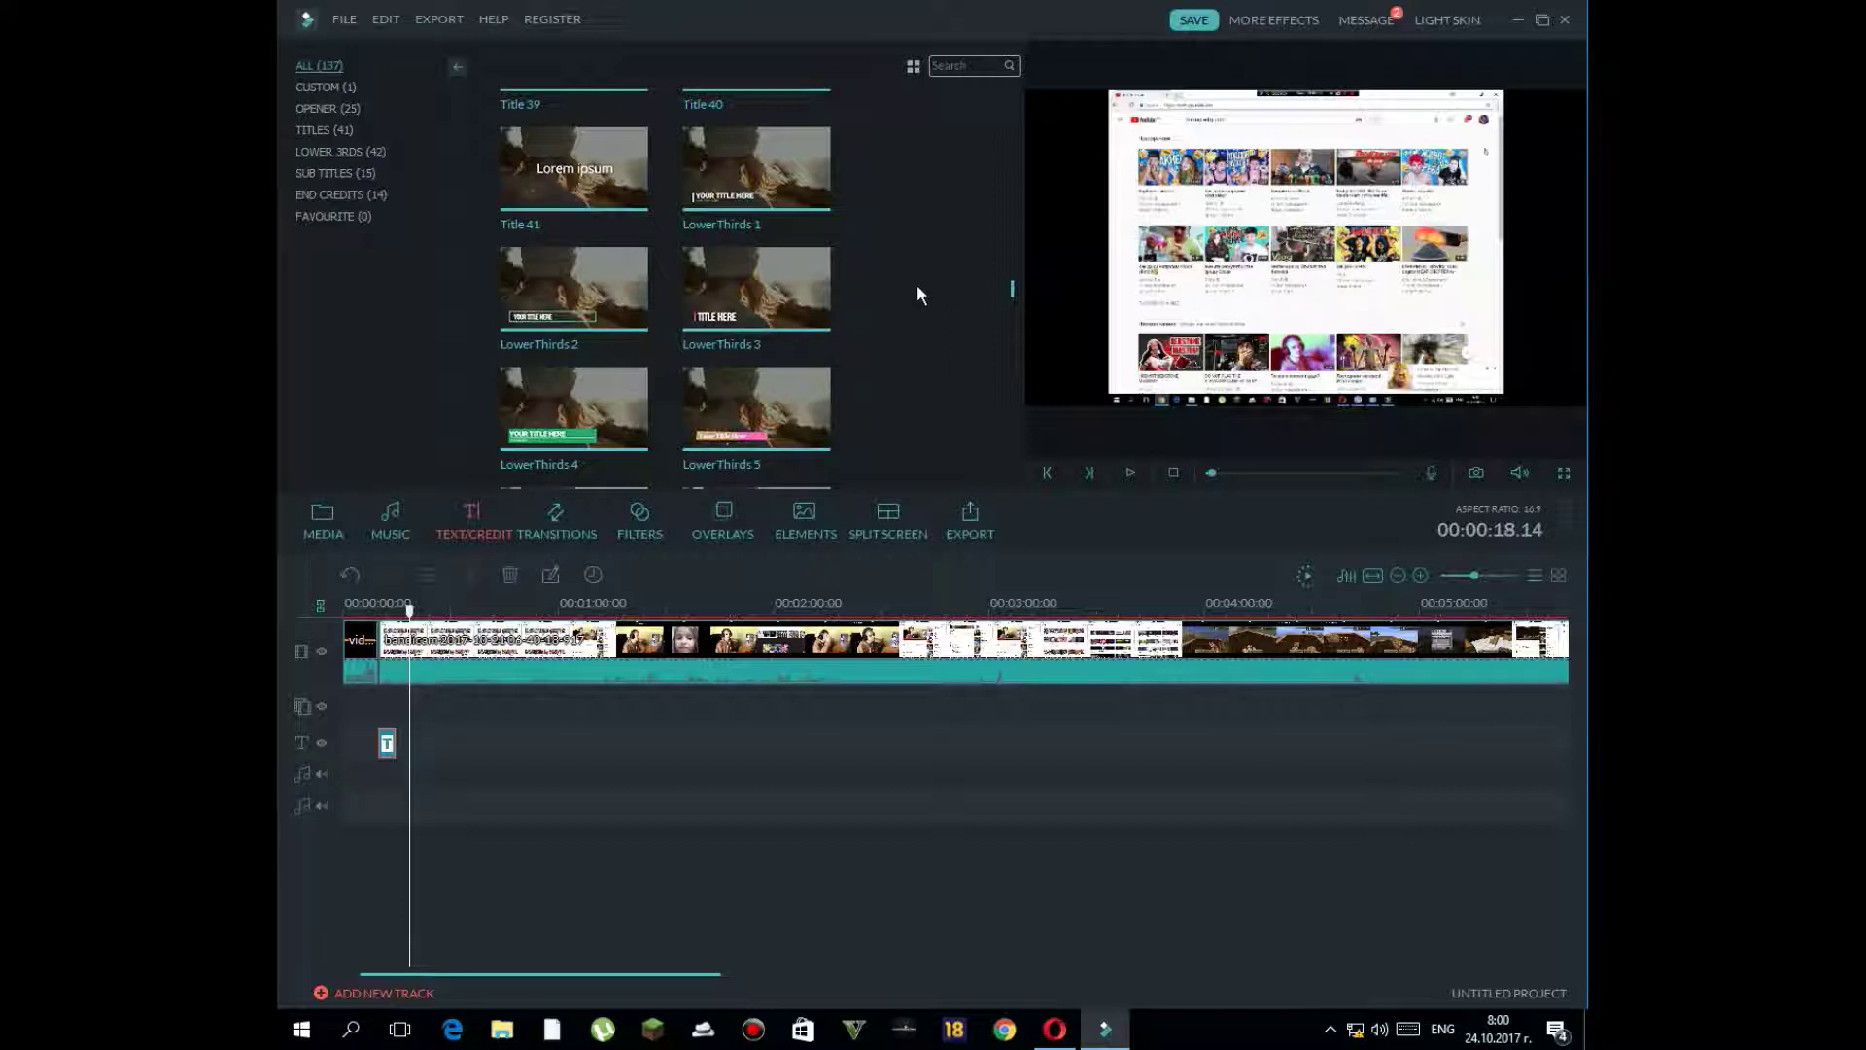
- Save the project as "VE Project 3" in the Crack folder on the Desktop
left_click(1191, 20)
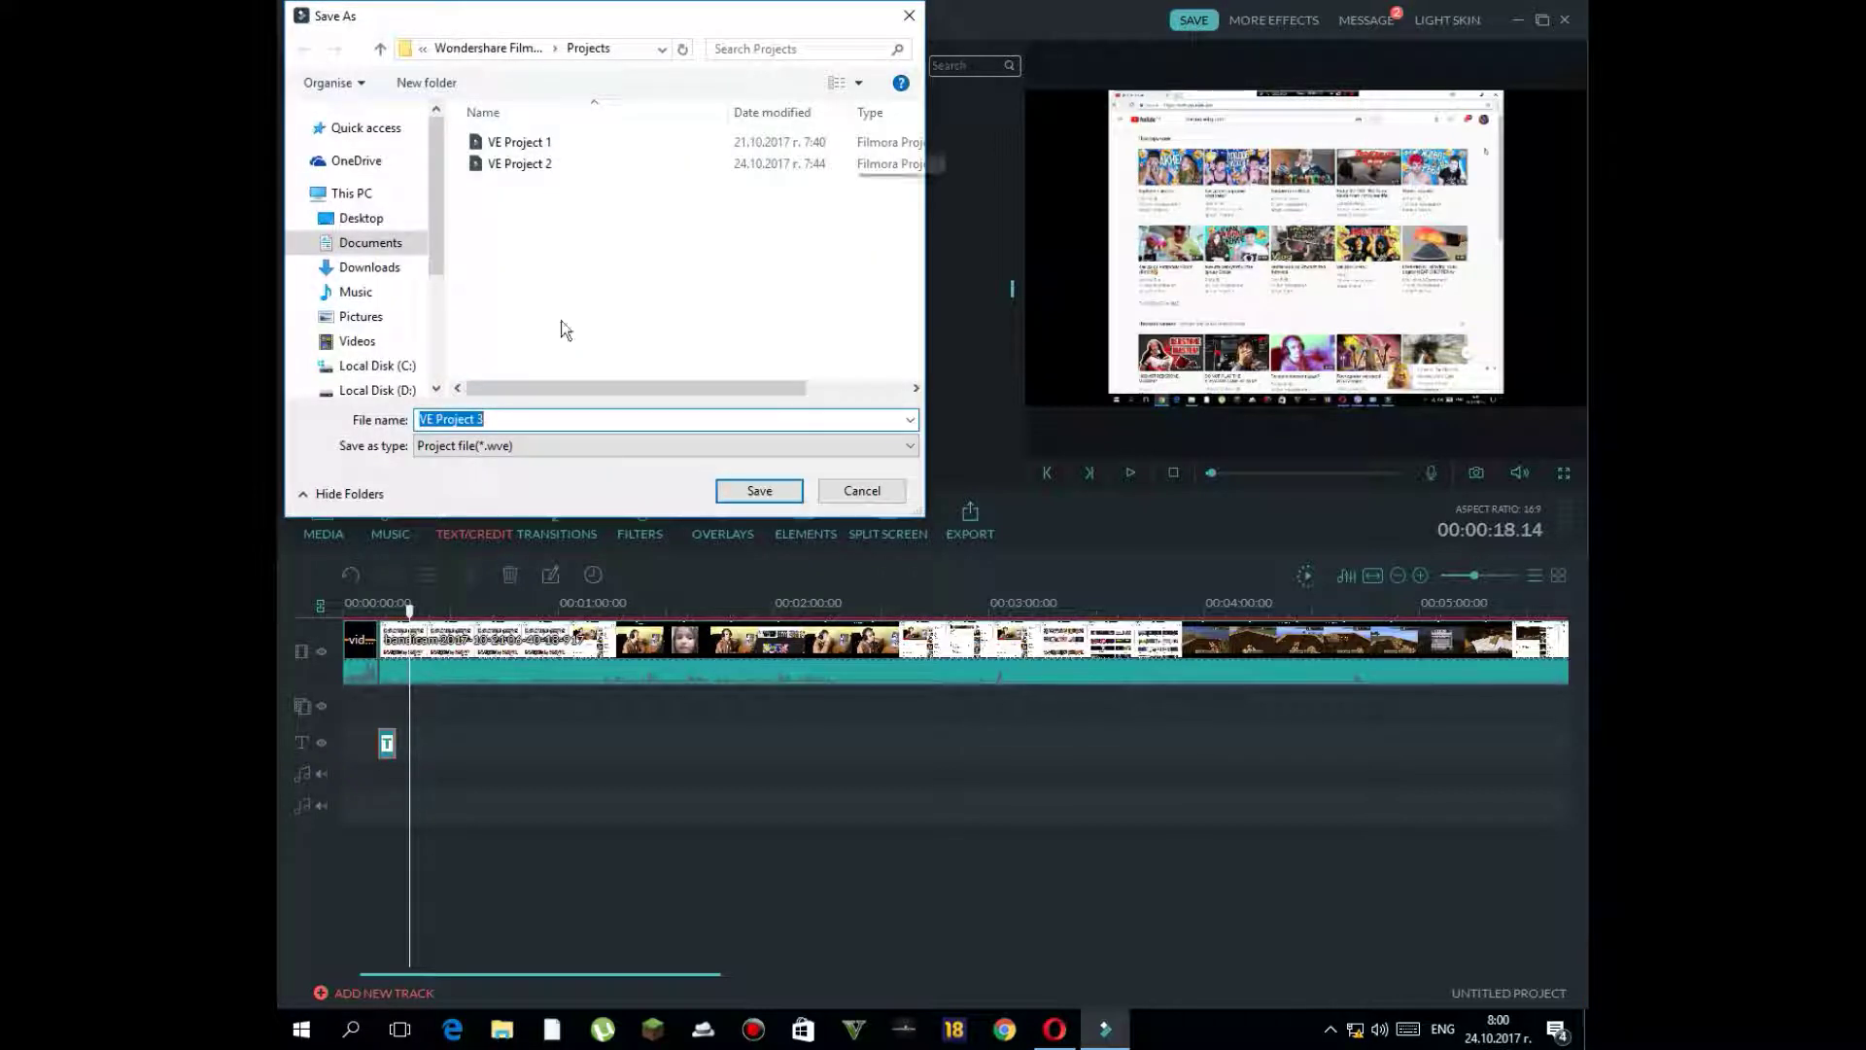
left_click(362, 268)
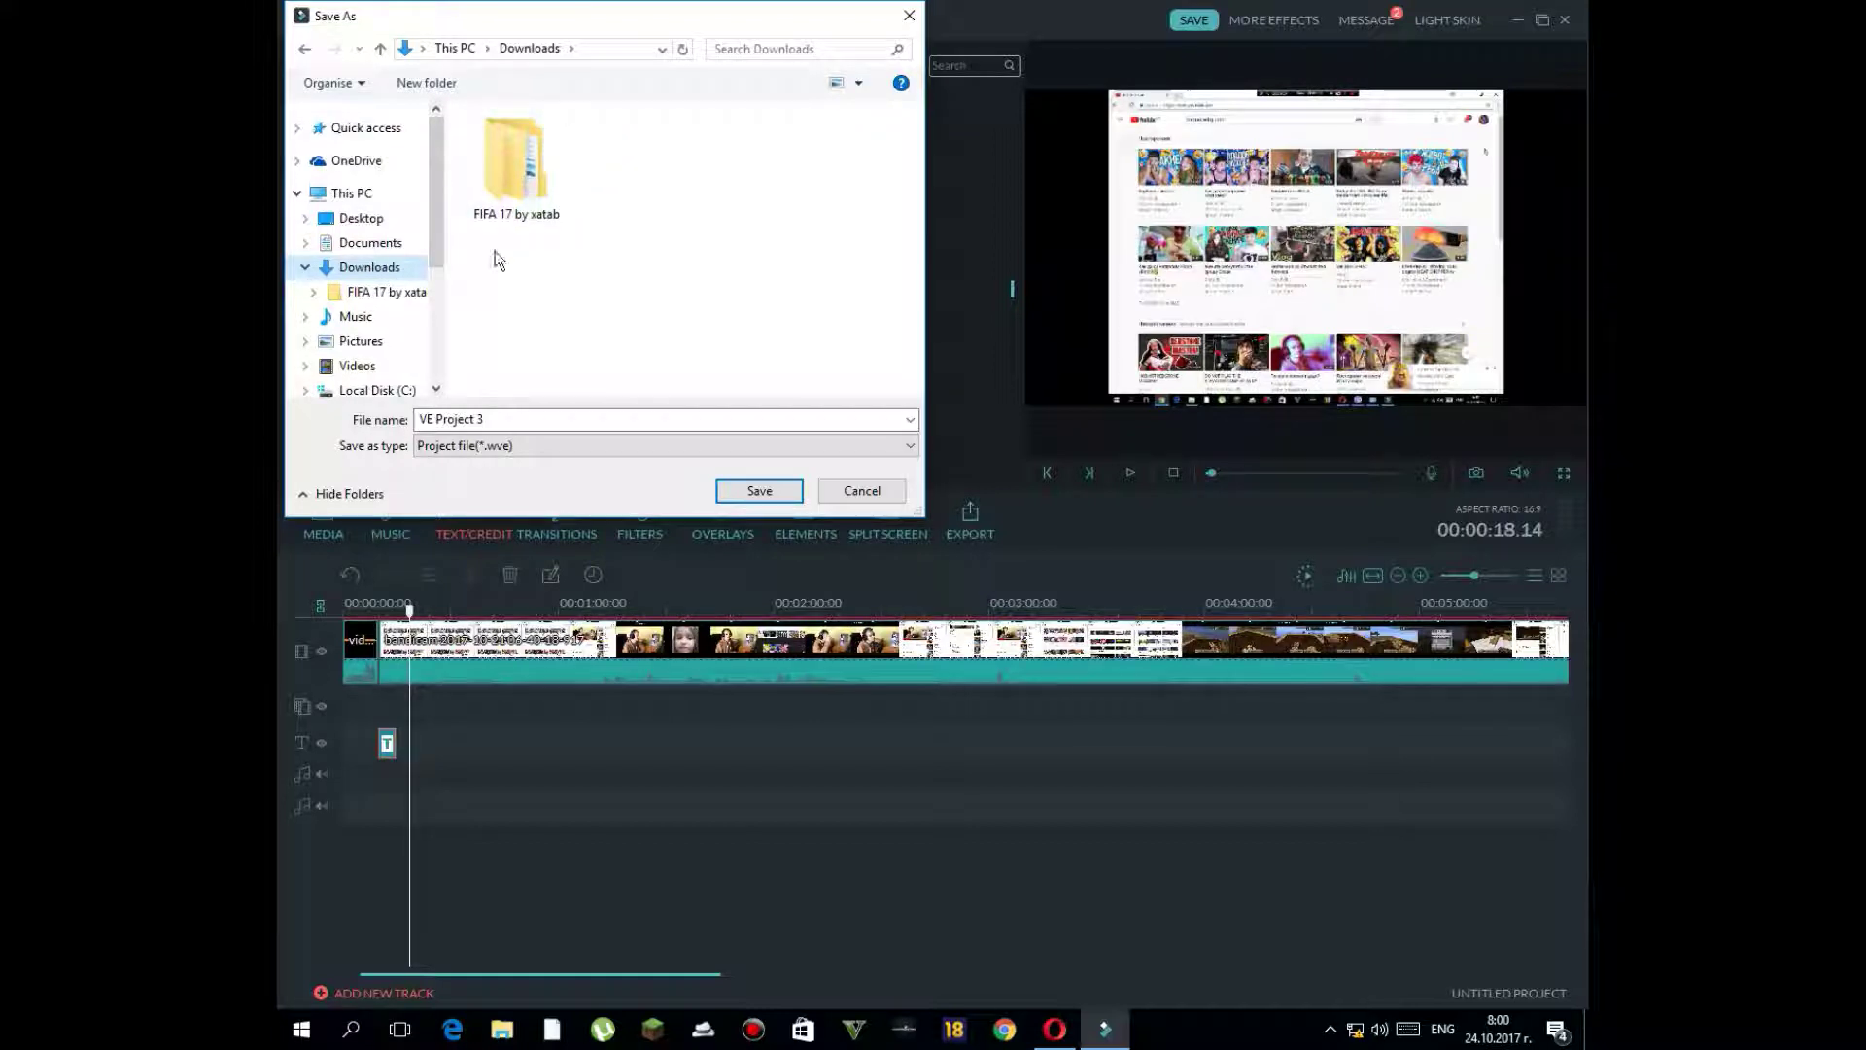
double_click(509, 177)
left_click(371, 245)
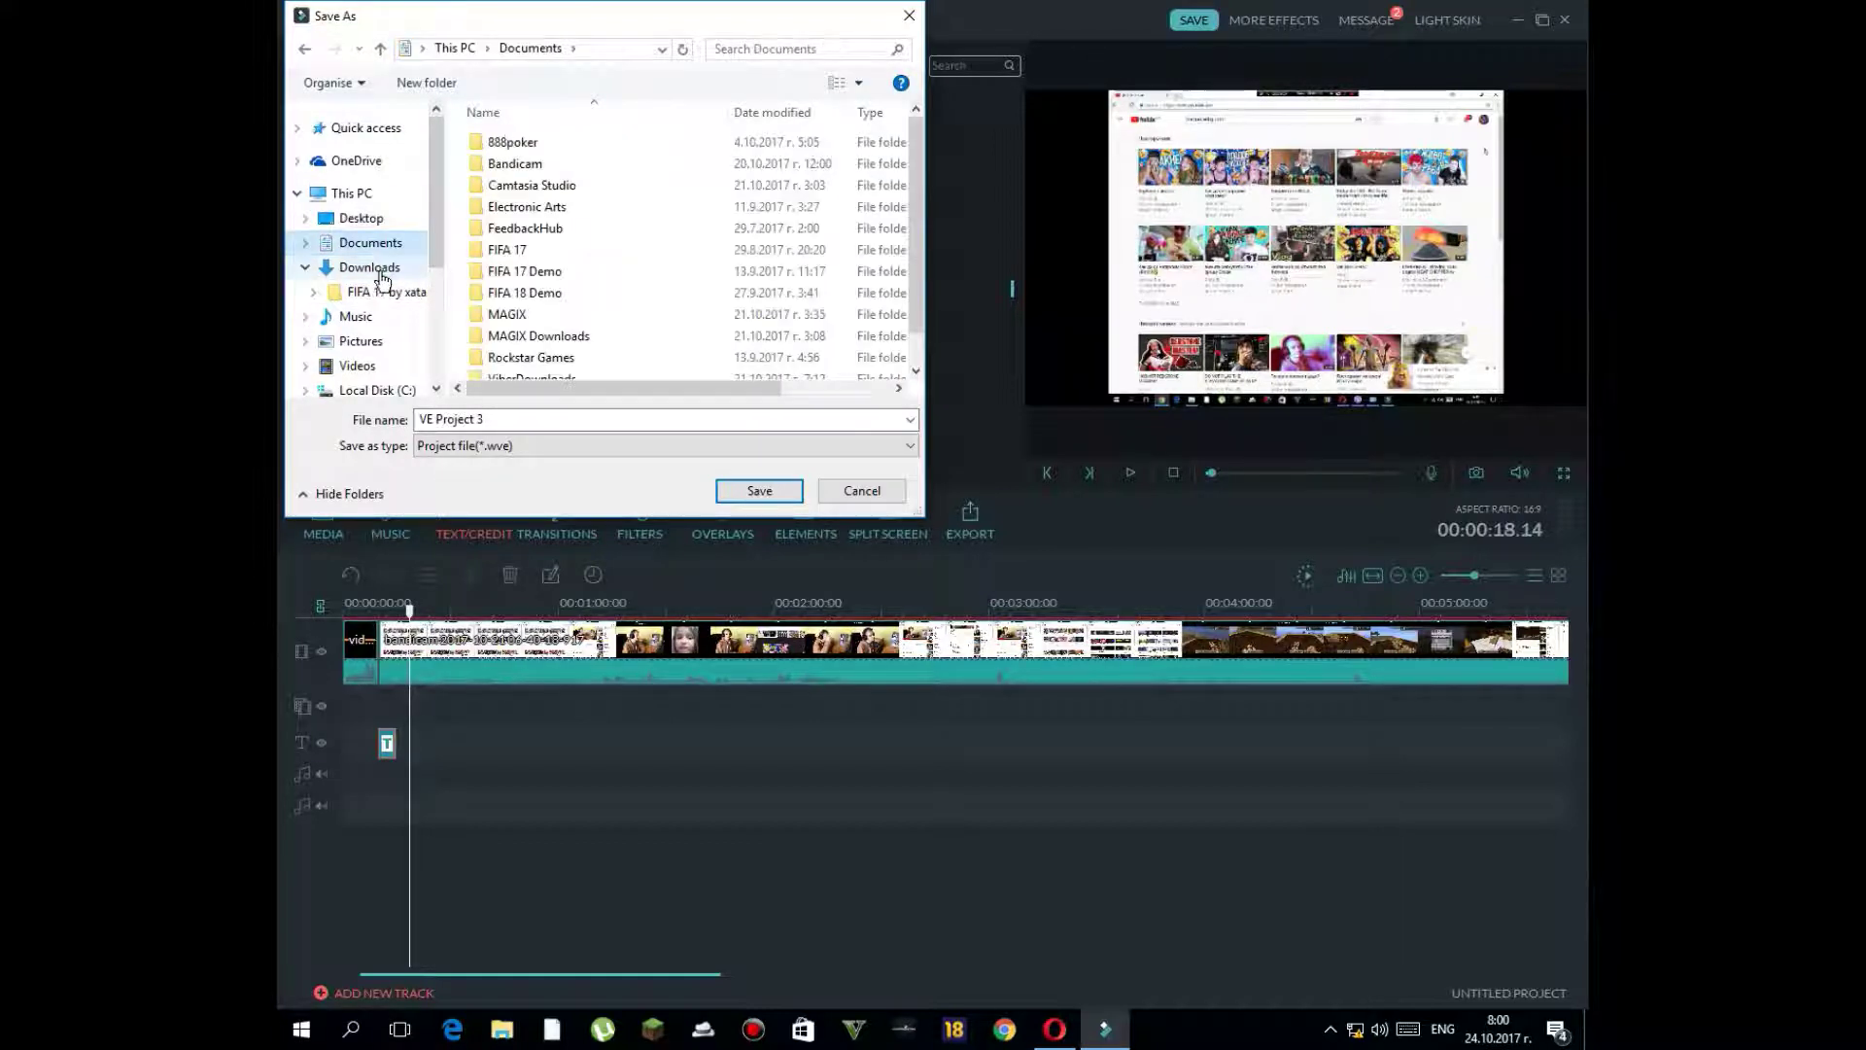
left_click(381, 272)
left_click(364, 219)
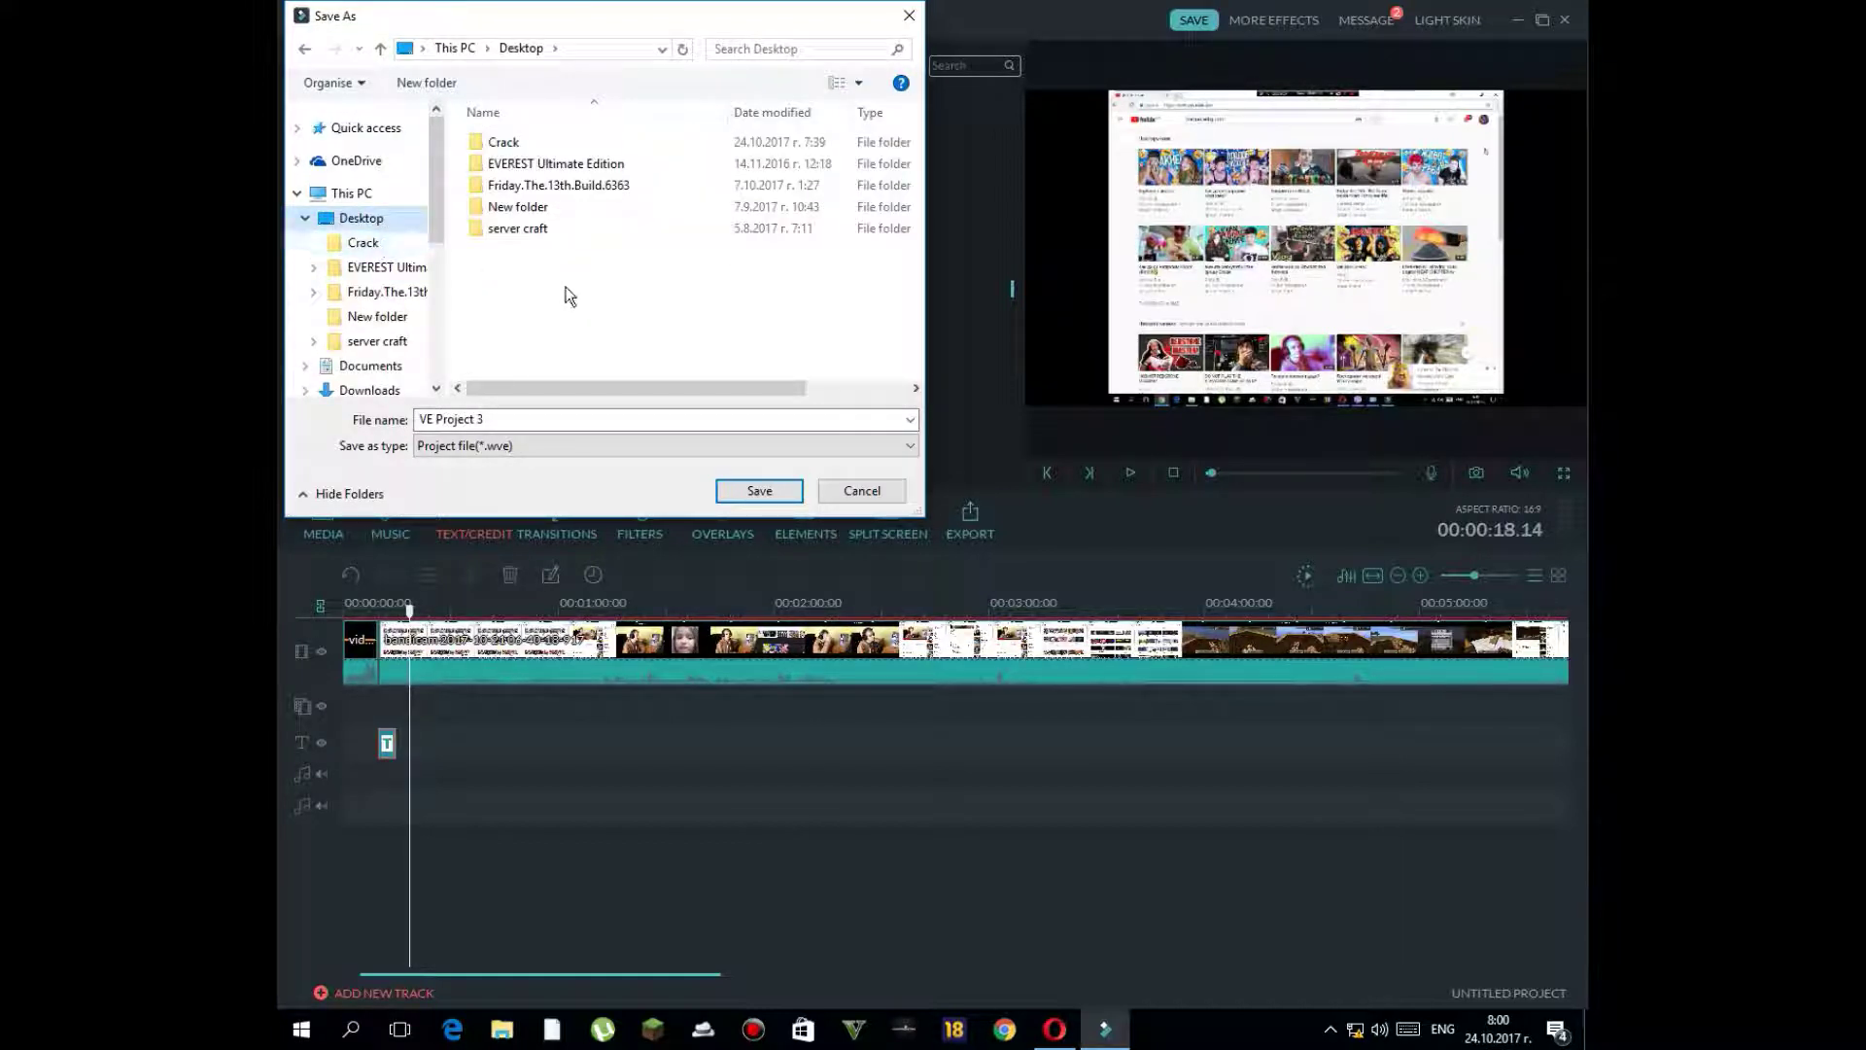
double_click(503, 142)
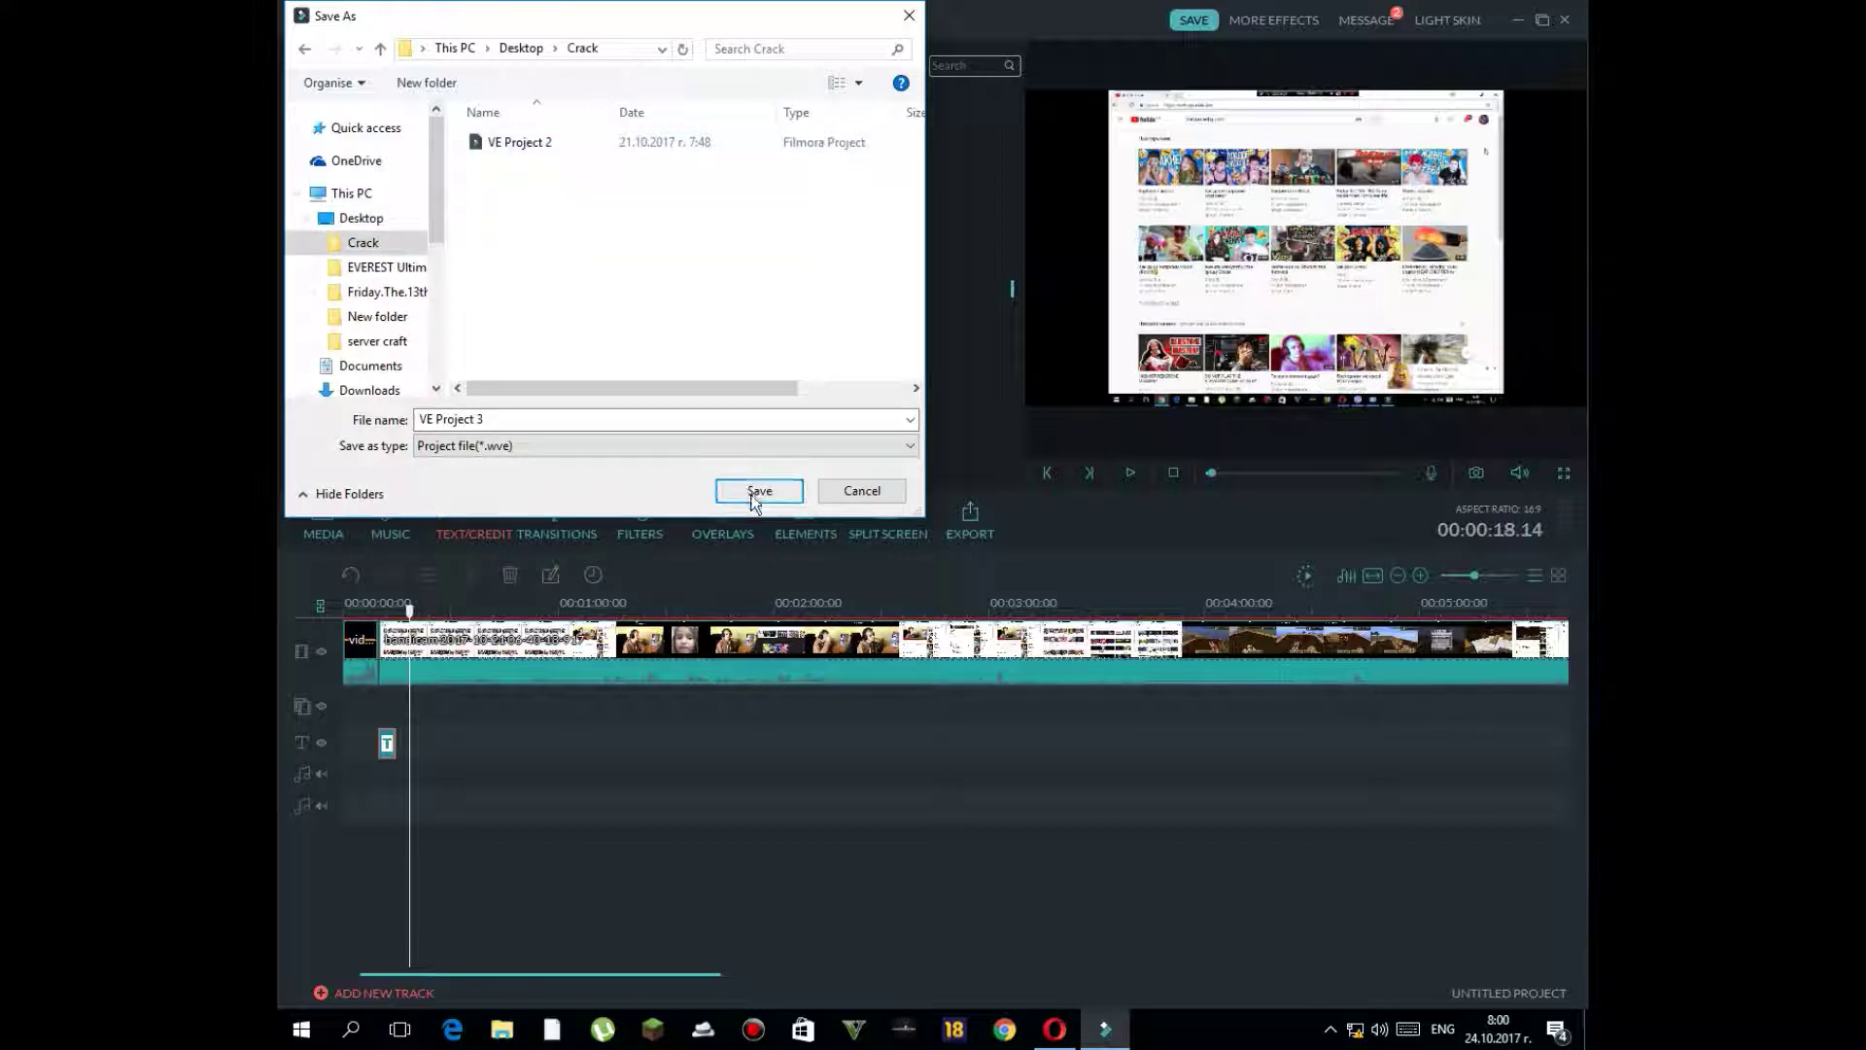
left_click(756, 492)
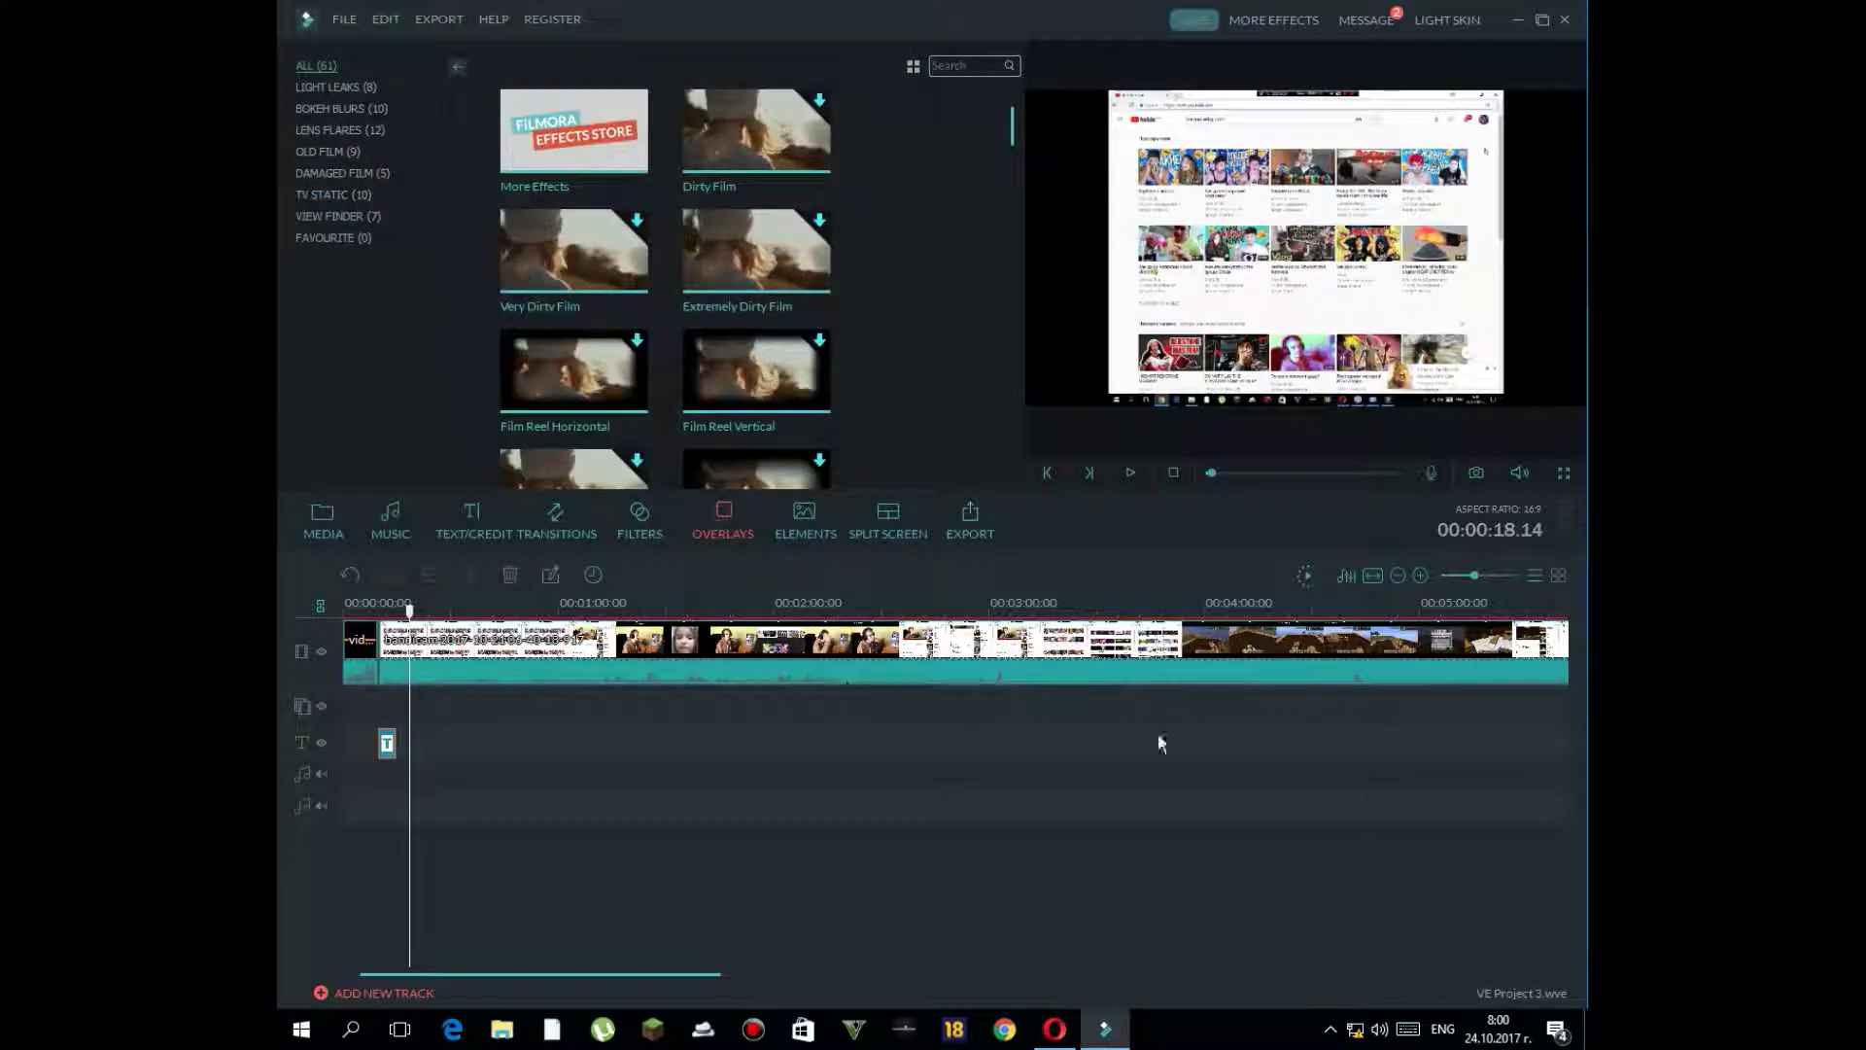
- Switch to the desktop, check for the VE Project 3 file in the Crack folder, and return to Filmora
left_click(1517, 19)
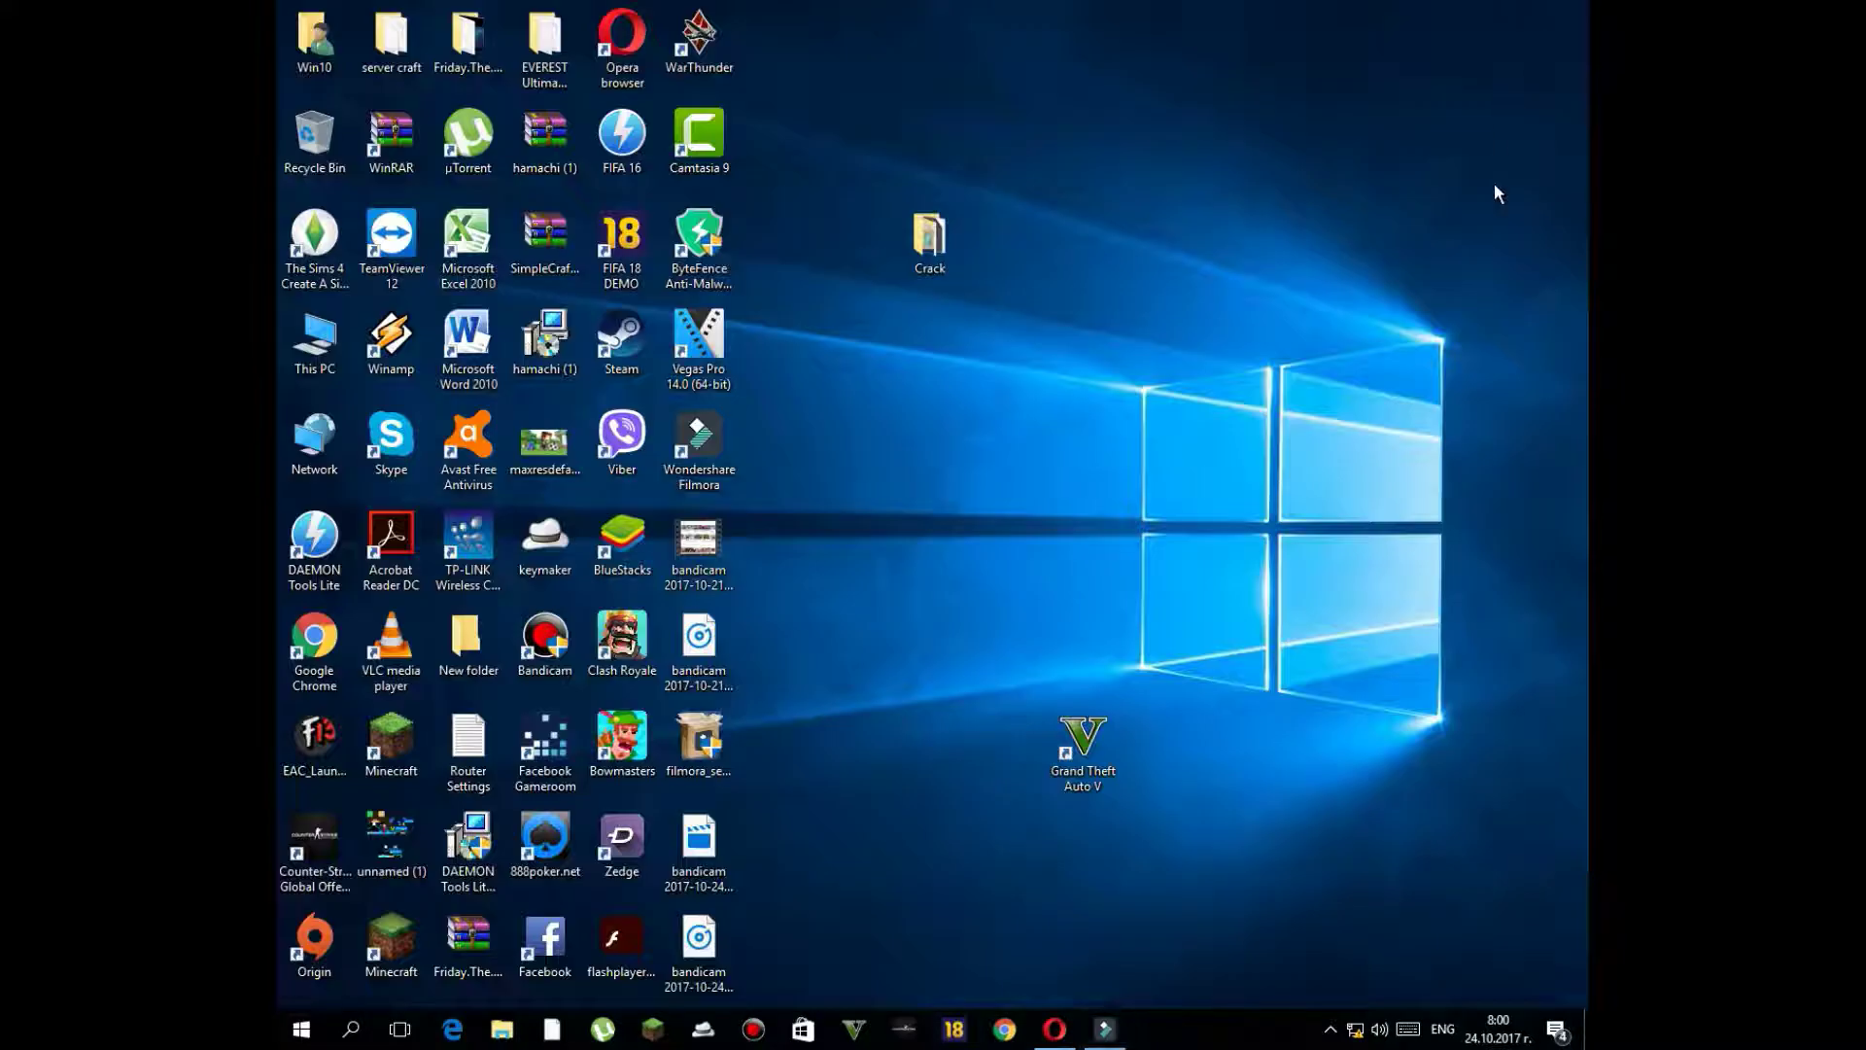
double_click(937, 260)
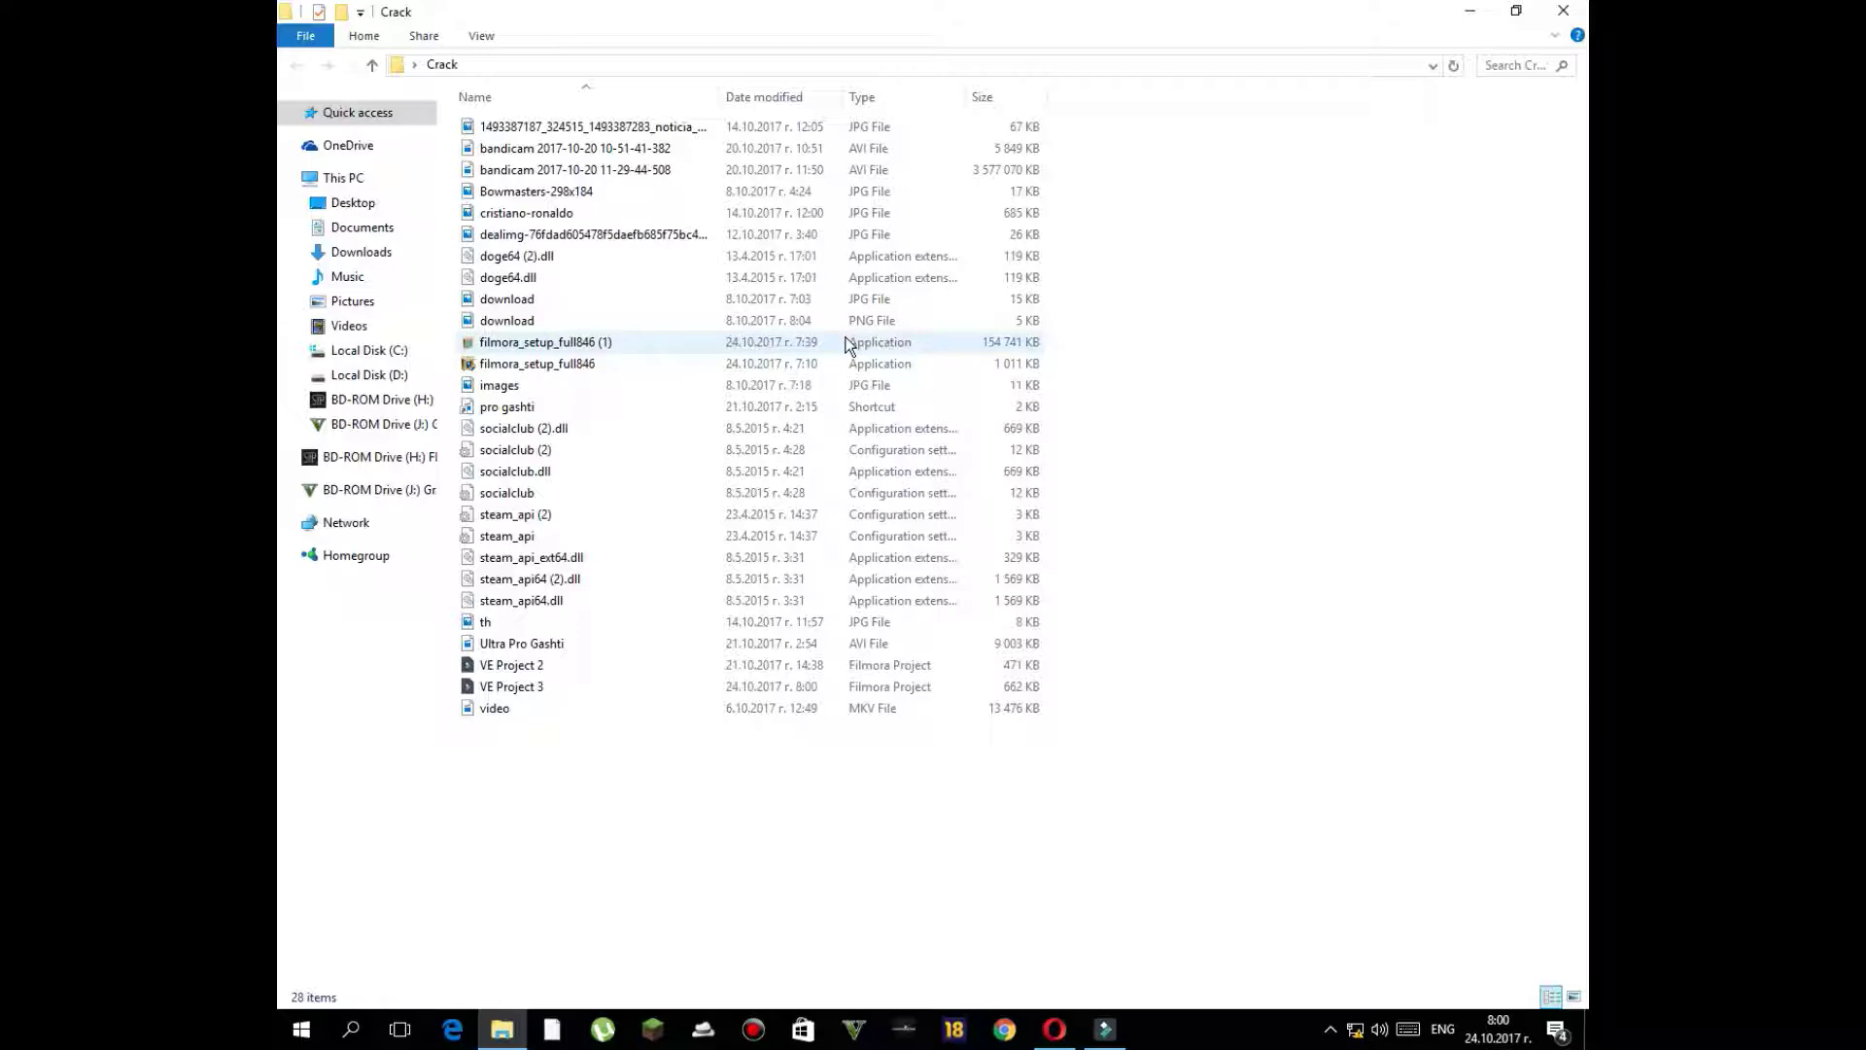
left_click(566, 687)
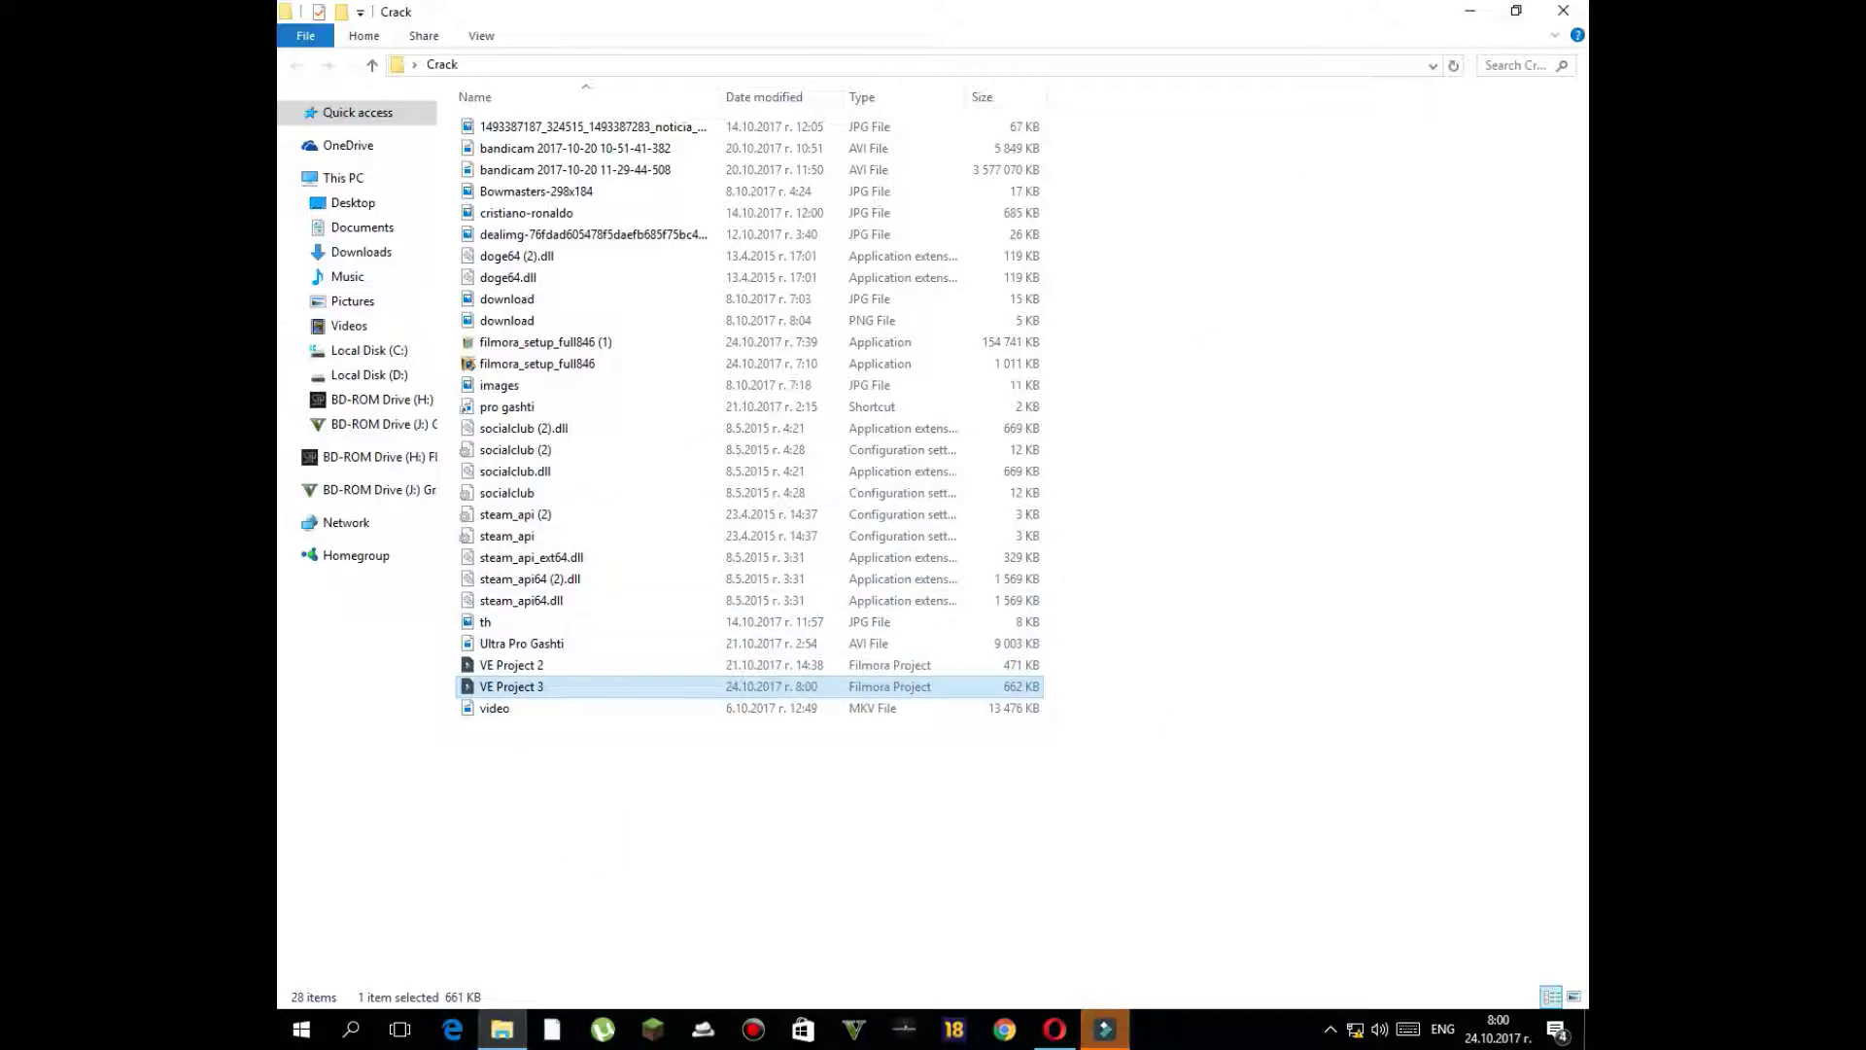
left_click(1098, 1028)
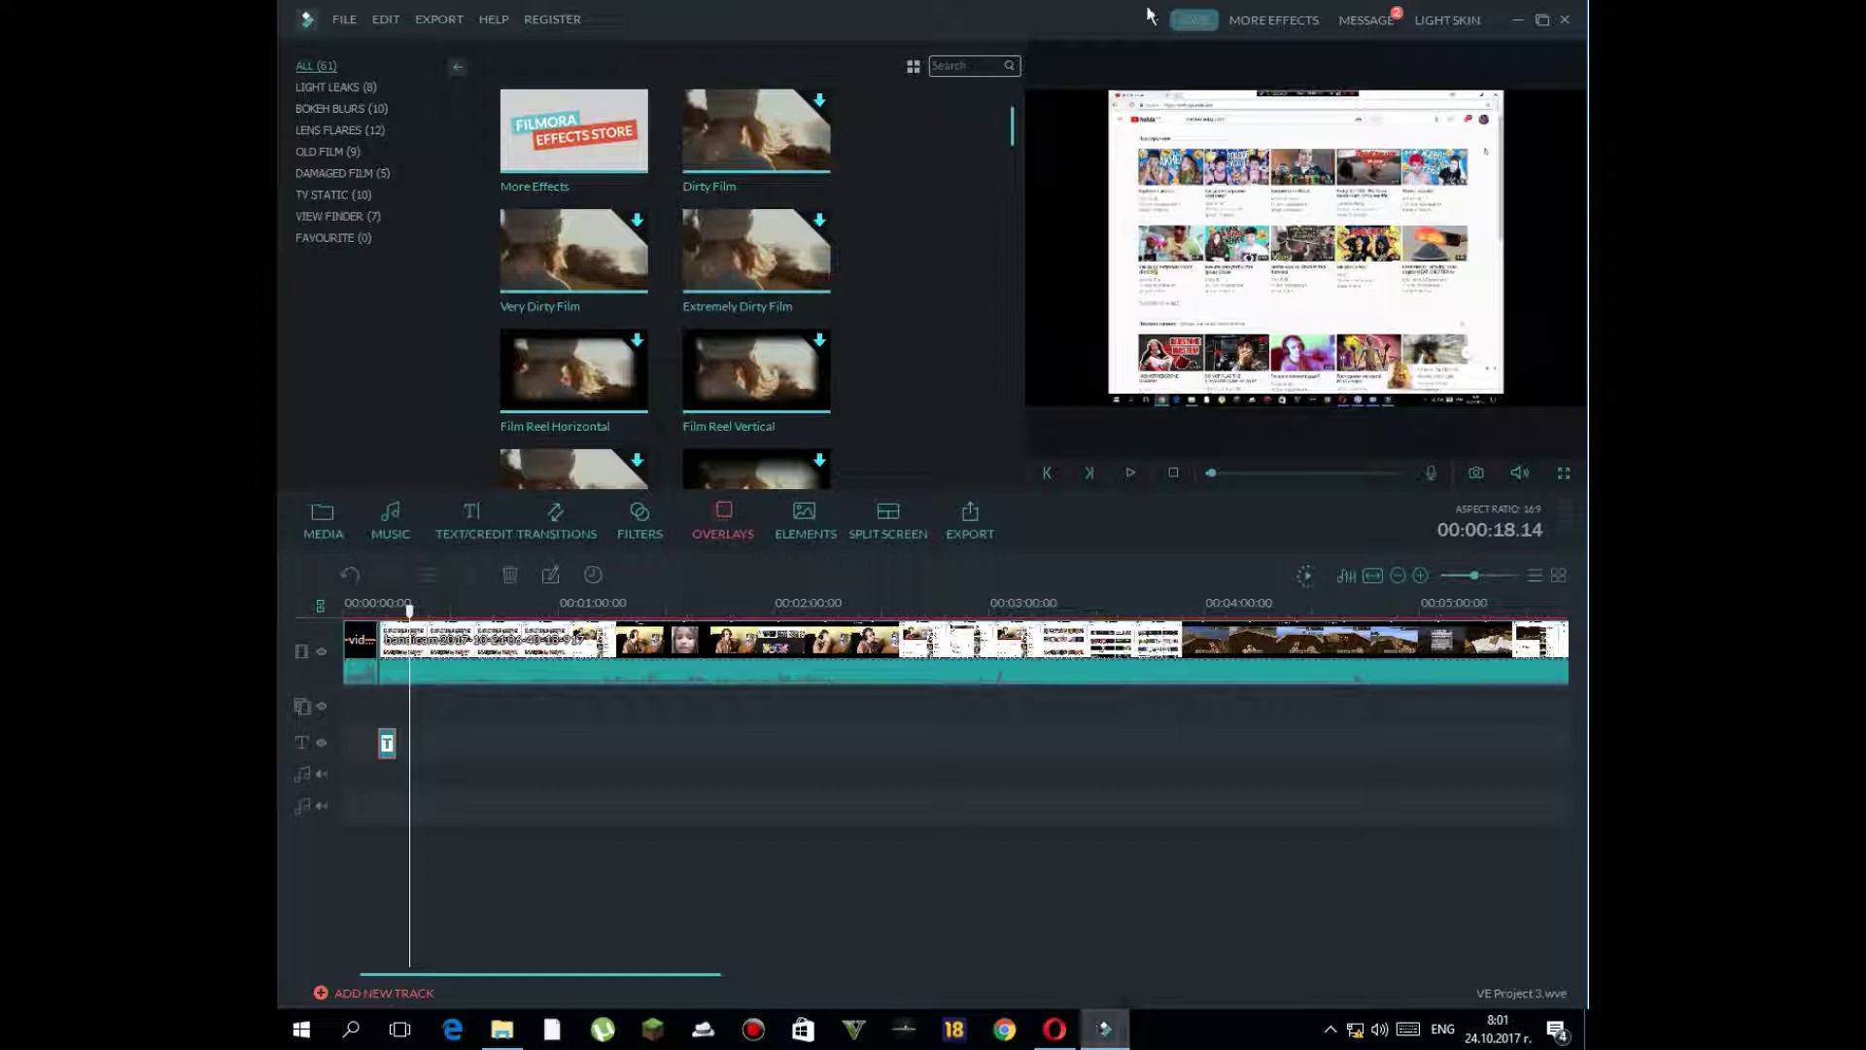
left_click(913, 65)
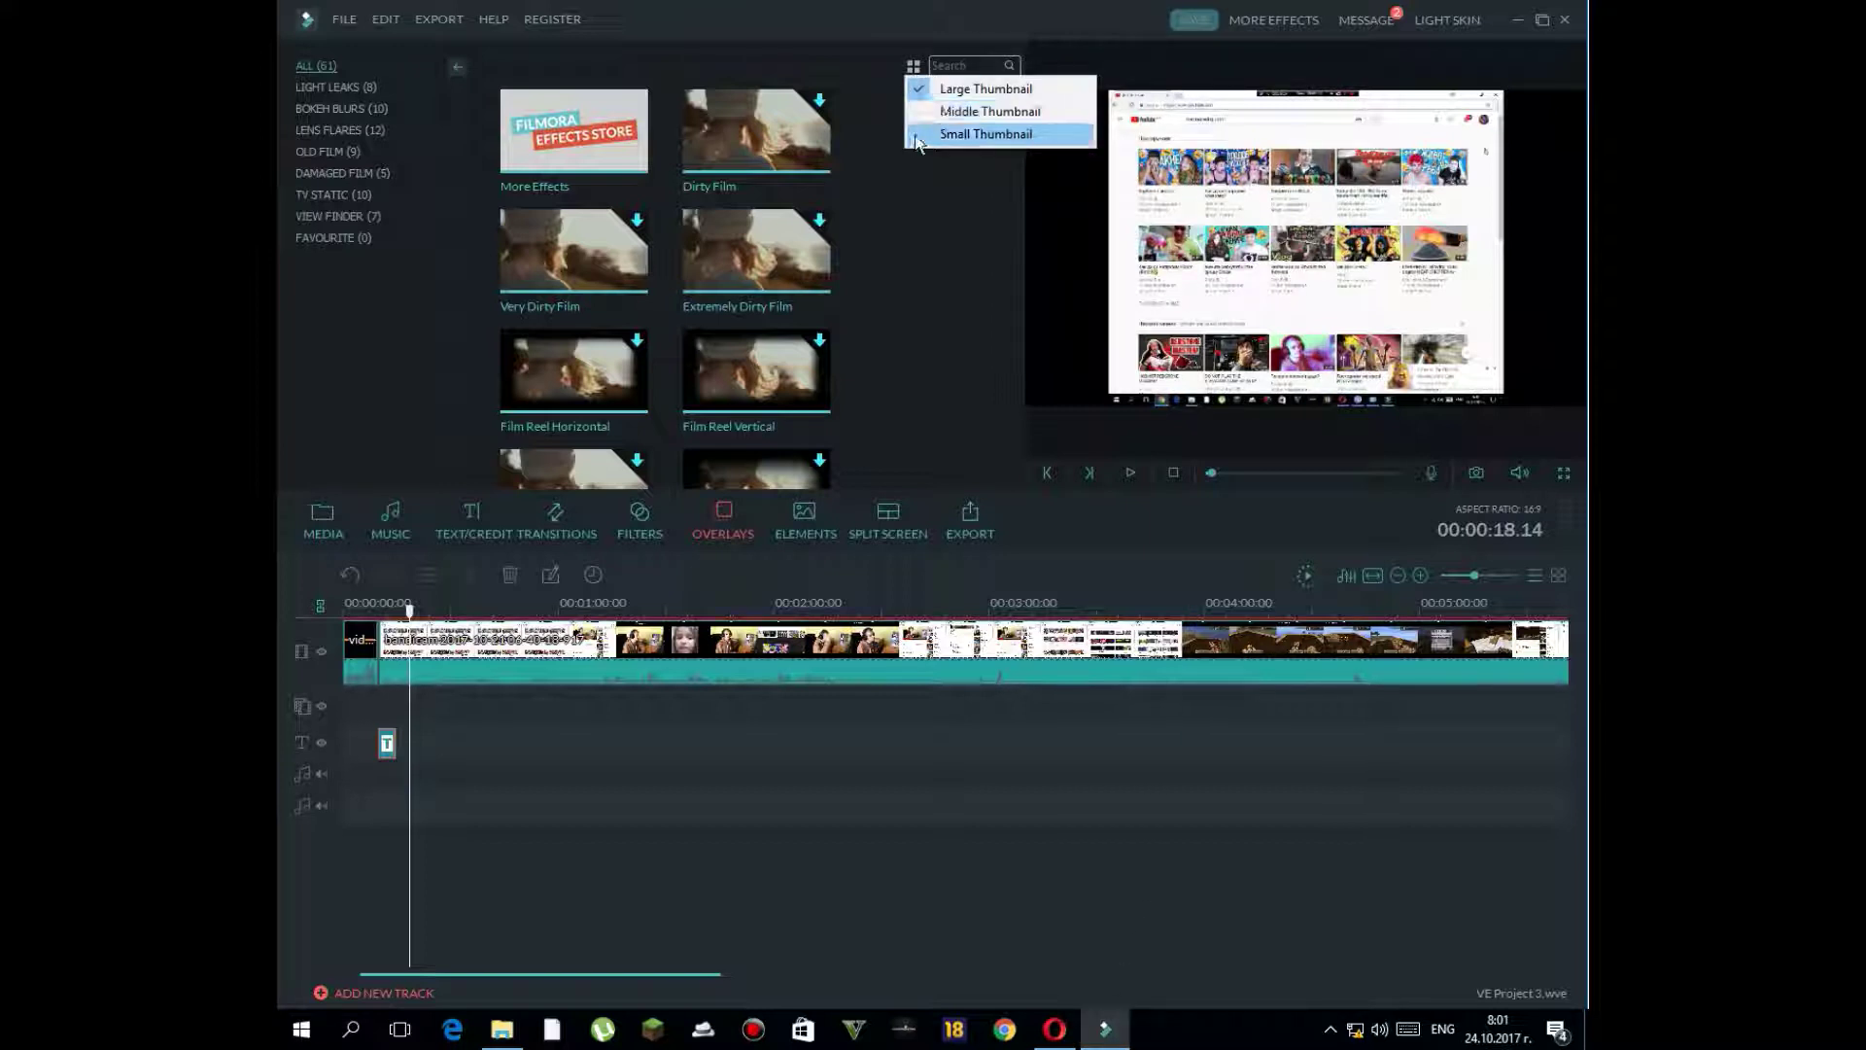
left_click(910, 195)
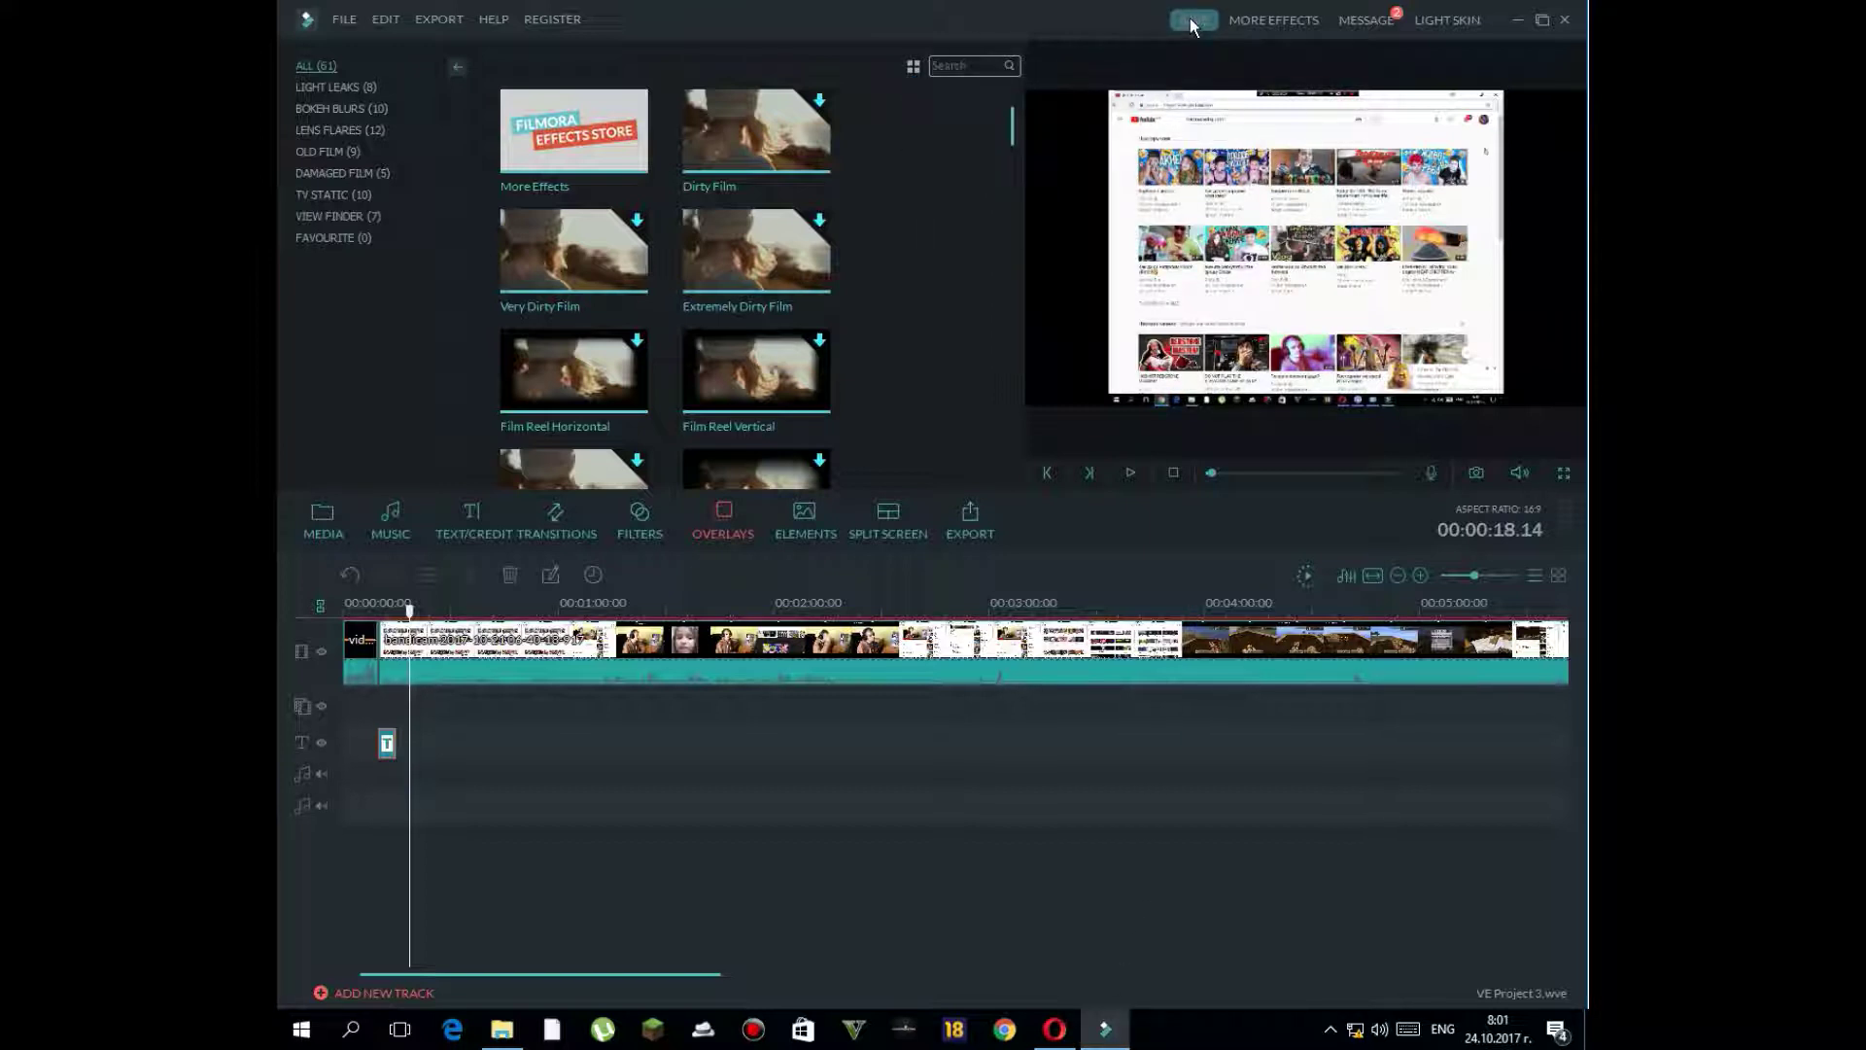
- Open the export settings and review the YouTube, Vimeo, DVD and Facebook output options
left_click(971, 518)
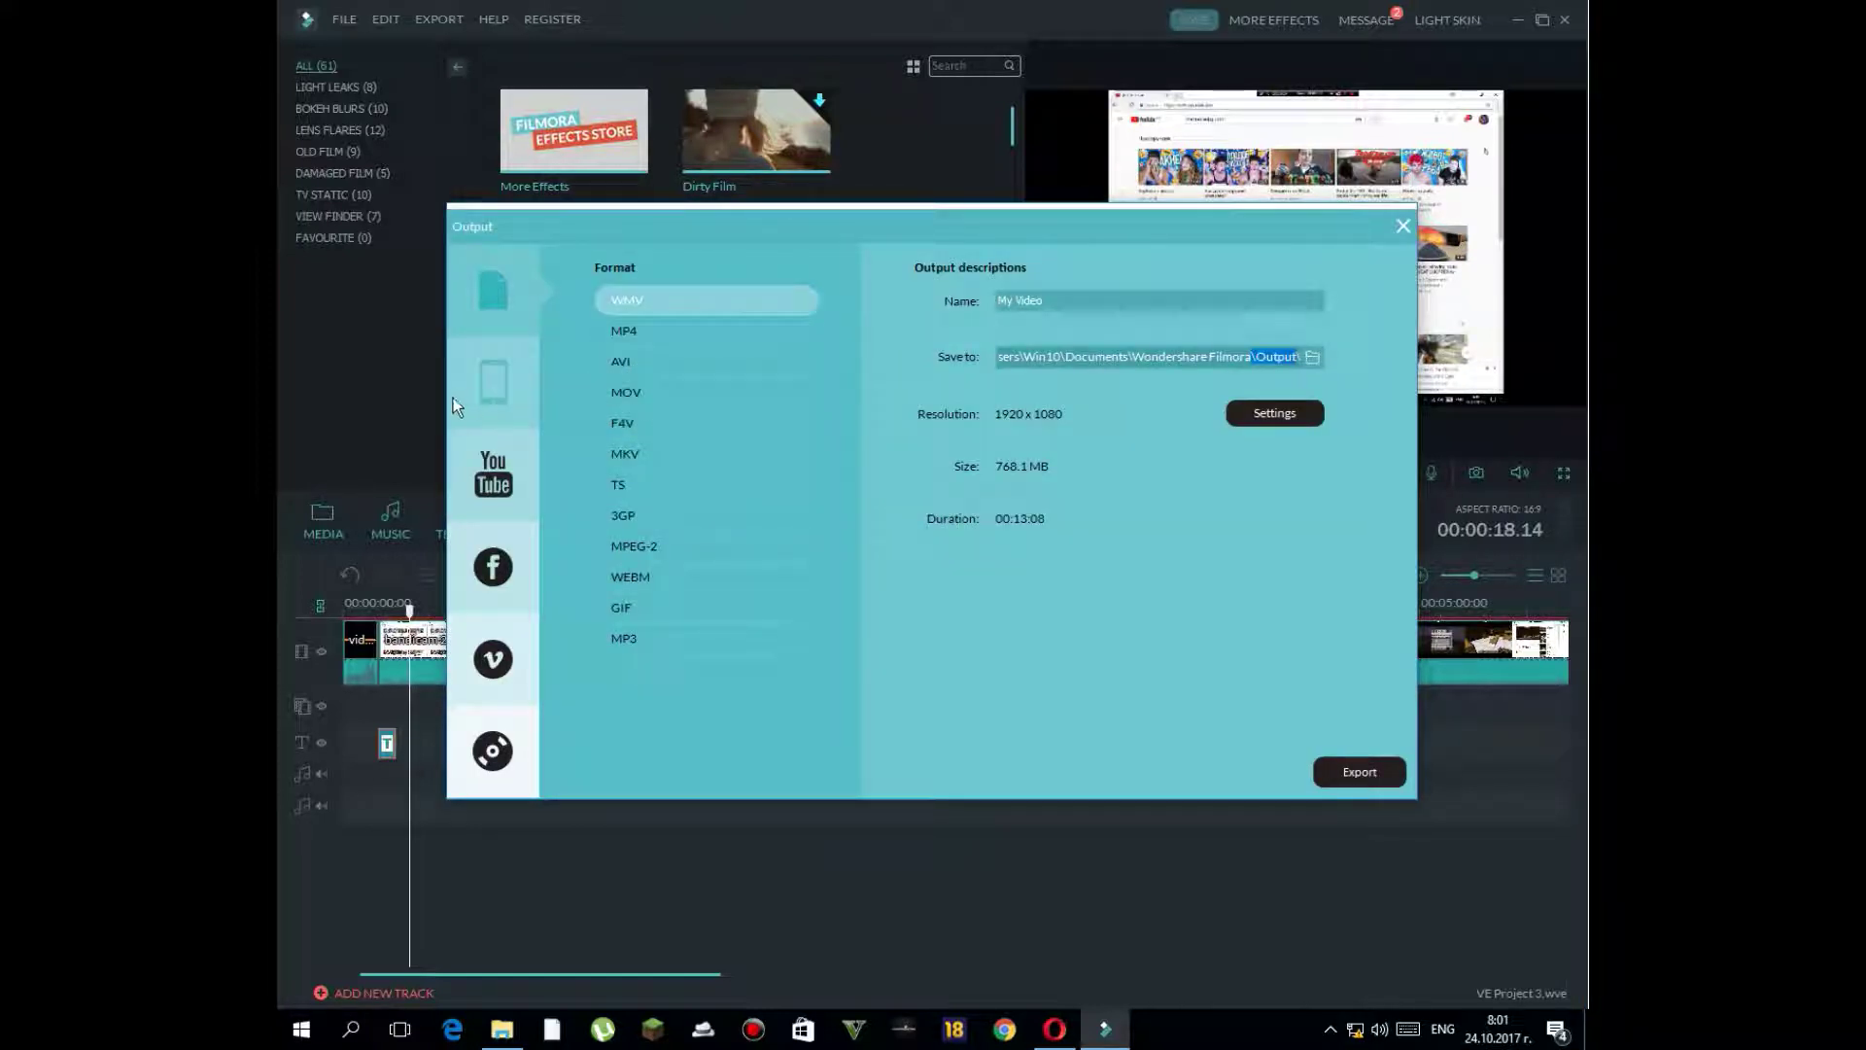
left_click(517, 470)
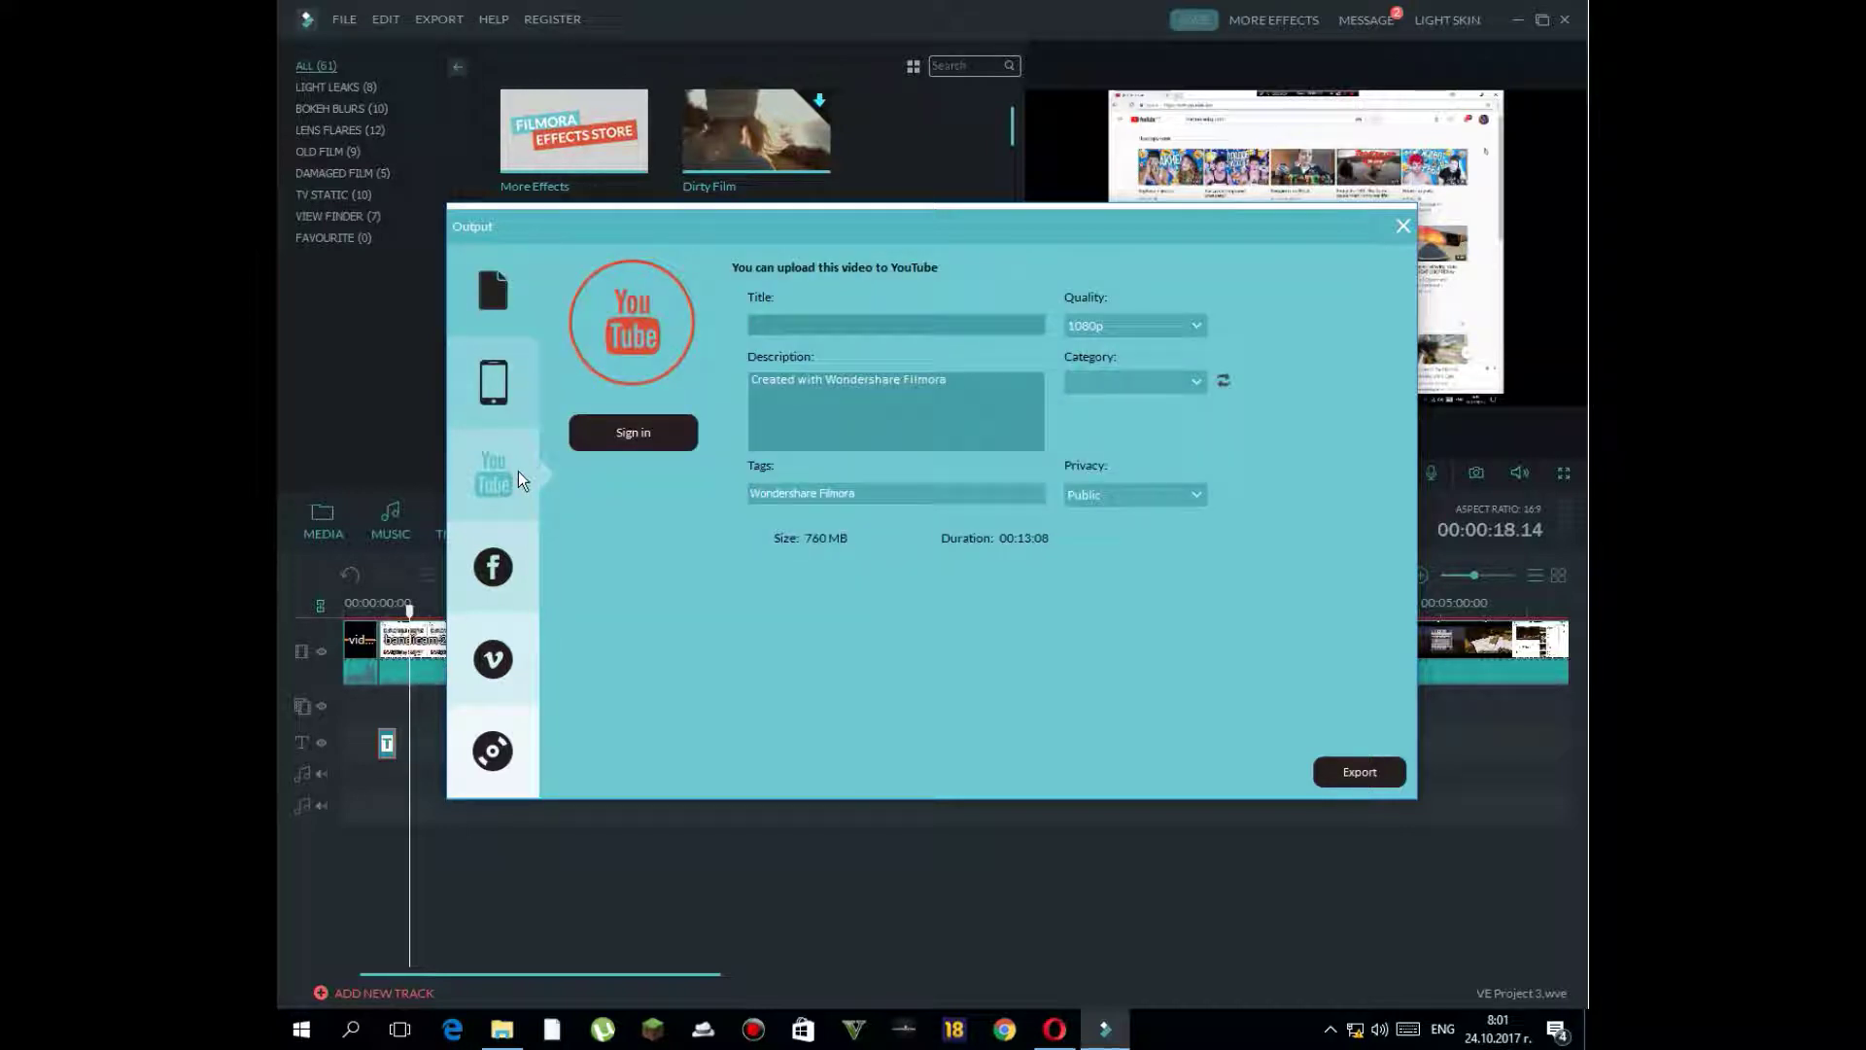
left_click(492, 659)
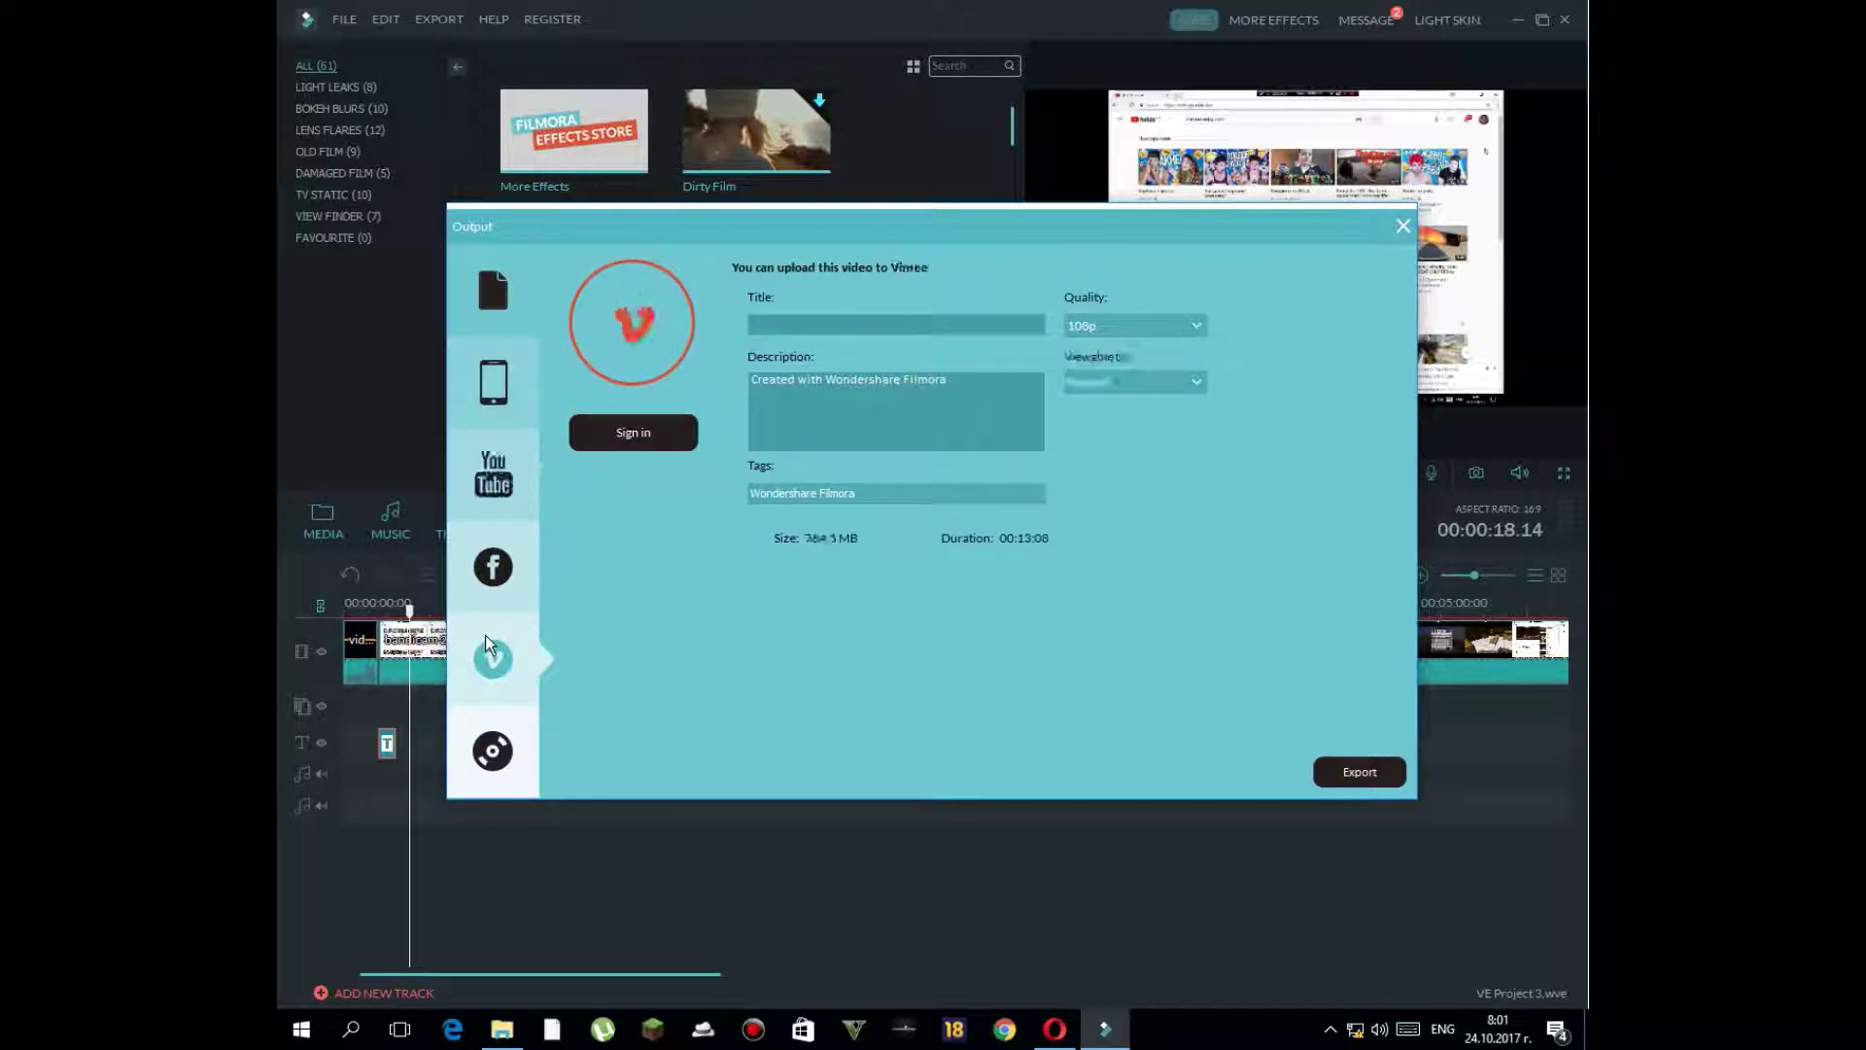
left_click(486, 754)
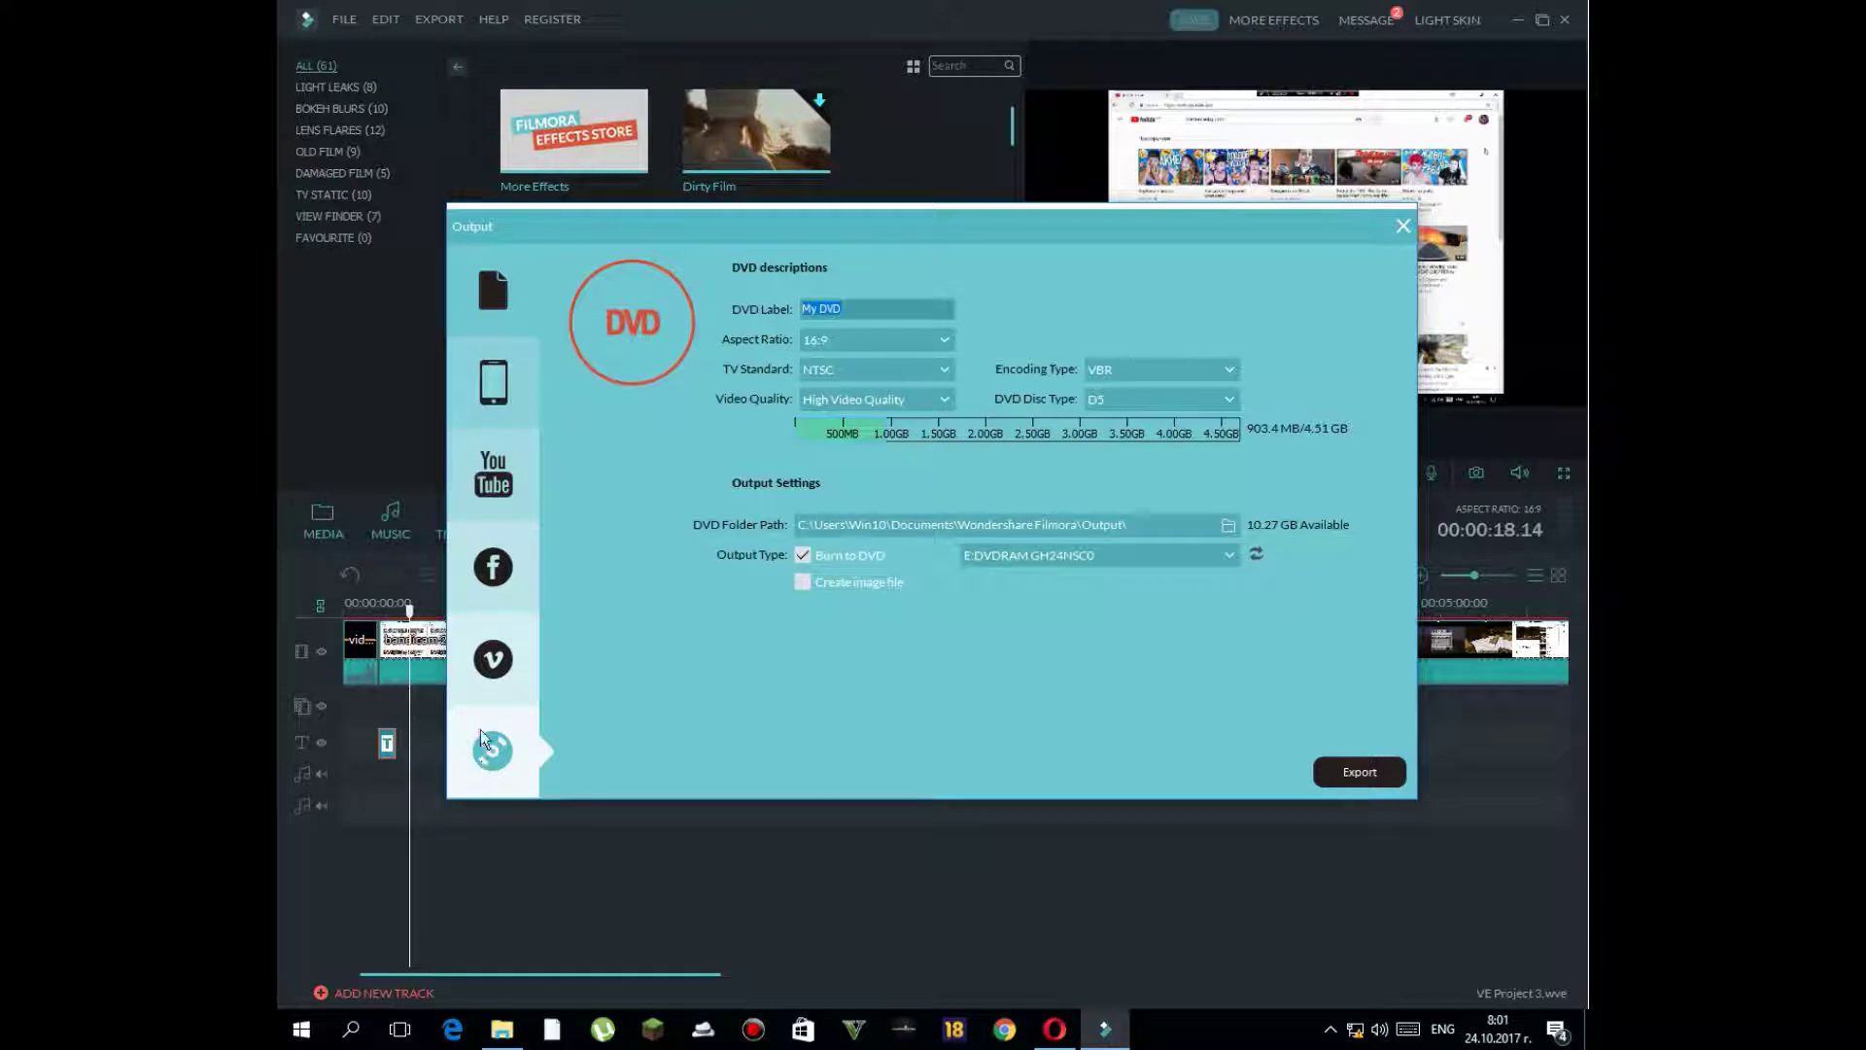
left_click(491, 564)
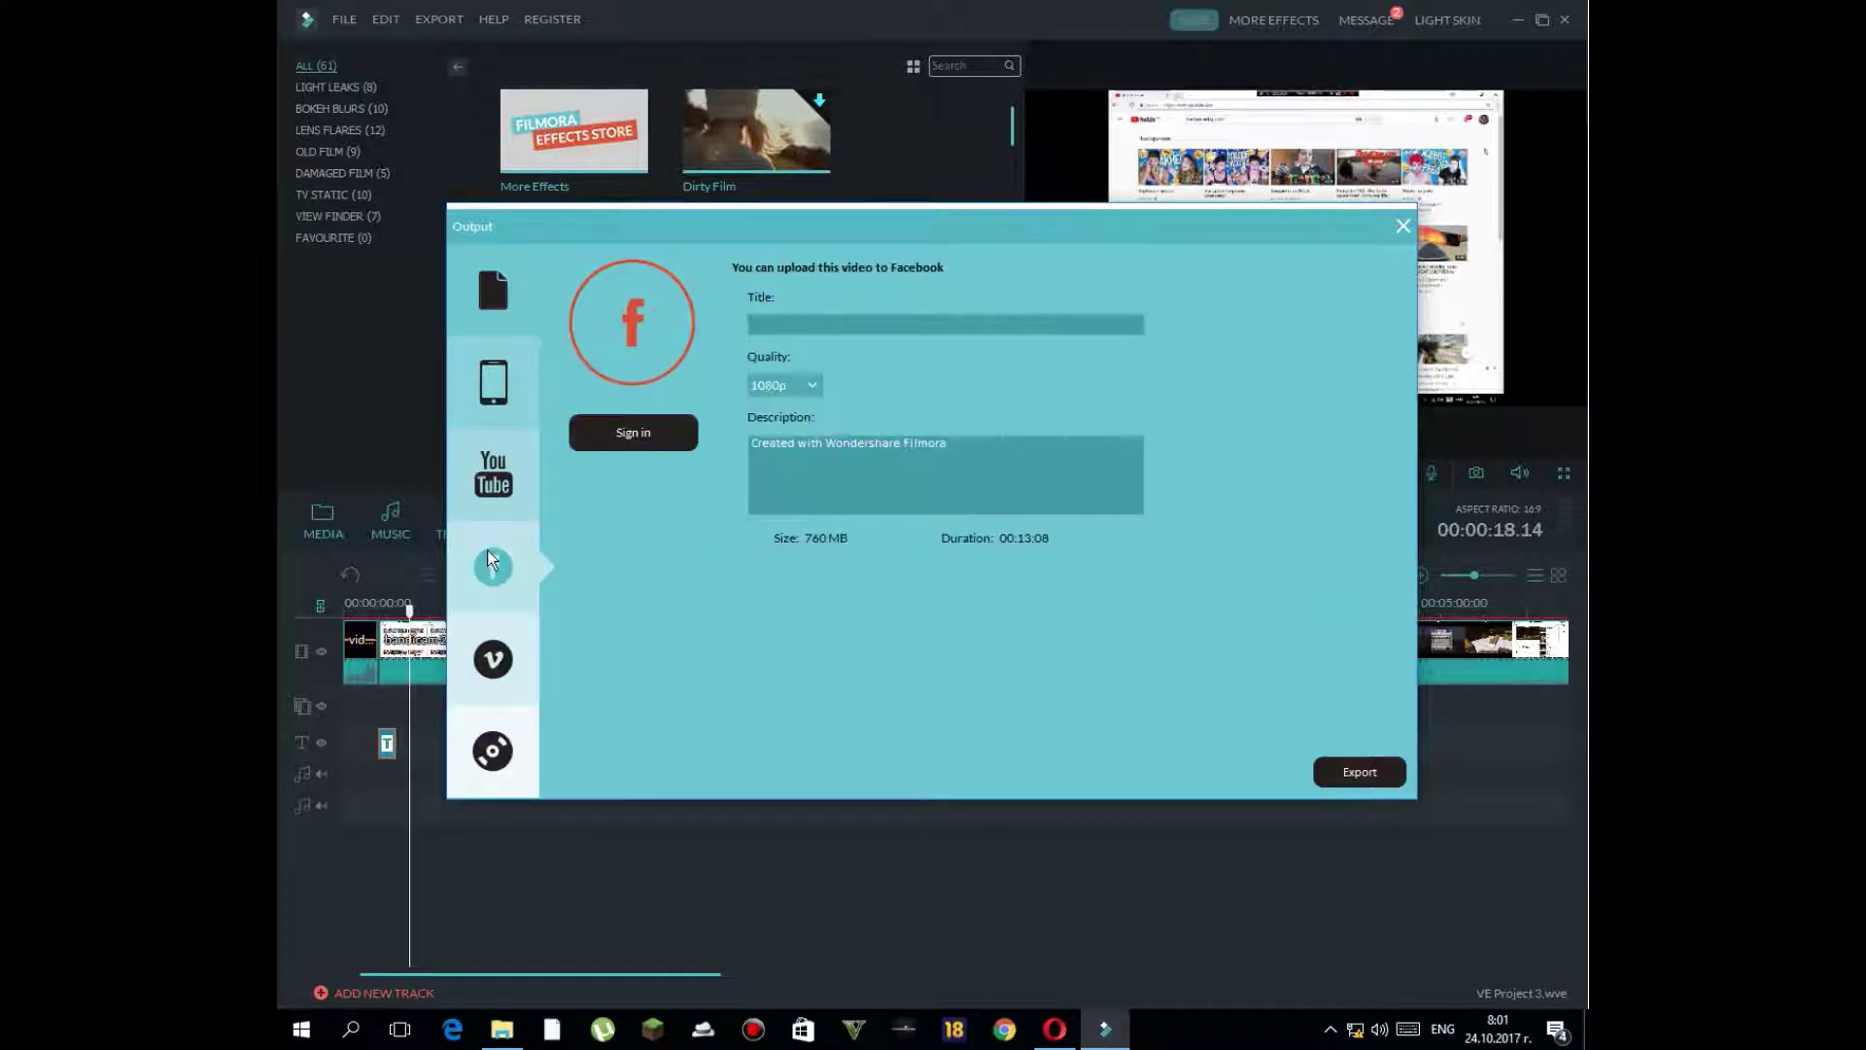
- Fill in the YouTube upload form with the title "dupe" and replace the default description with random filler text
left_click(499, 448)
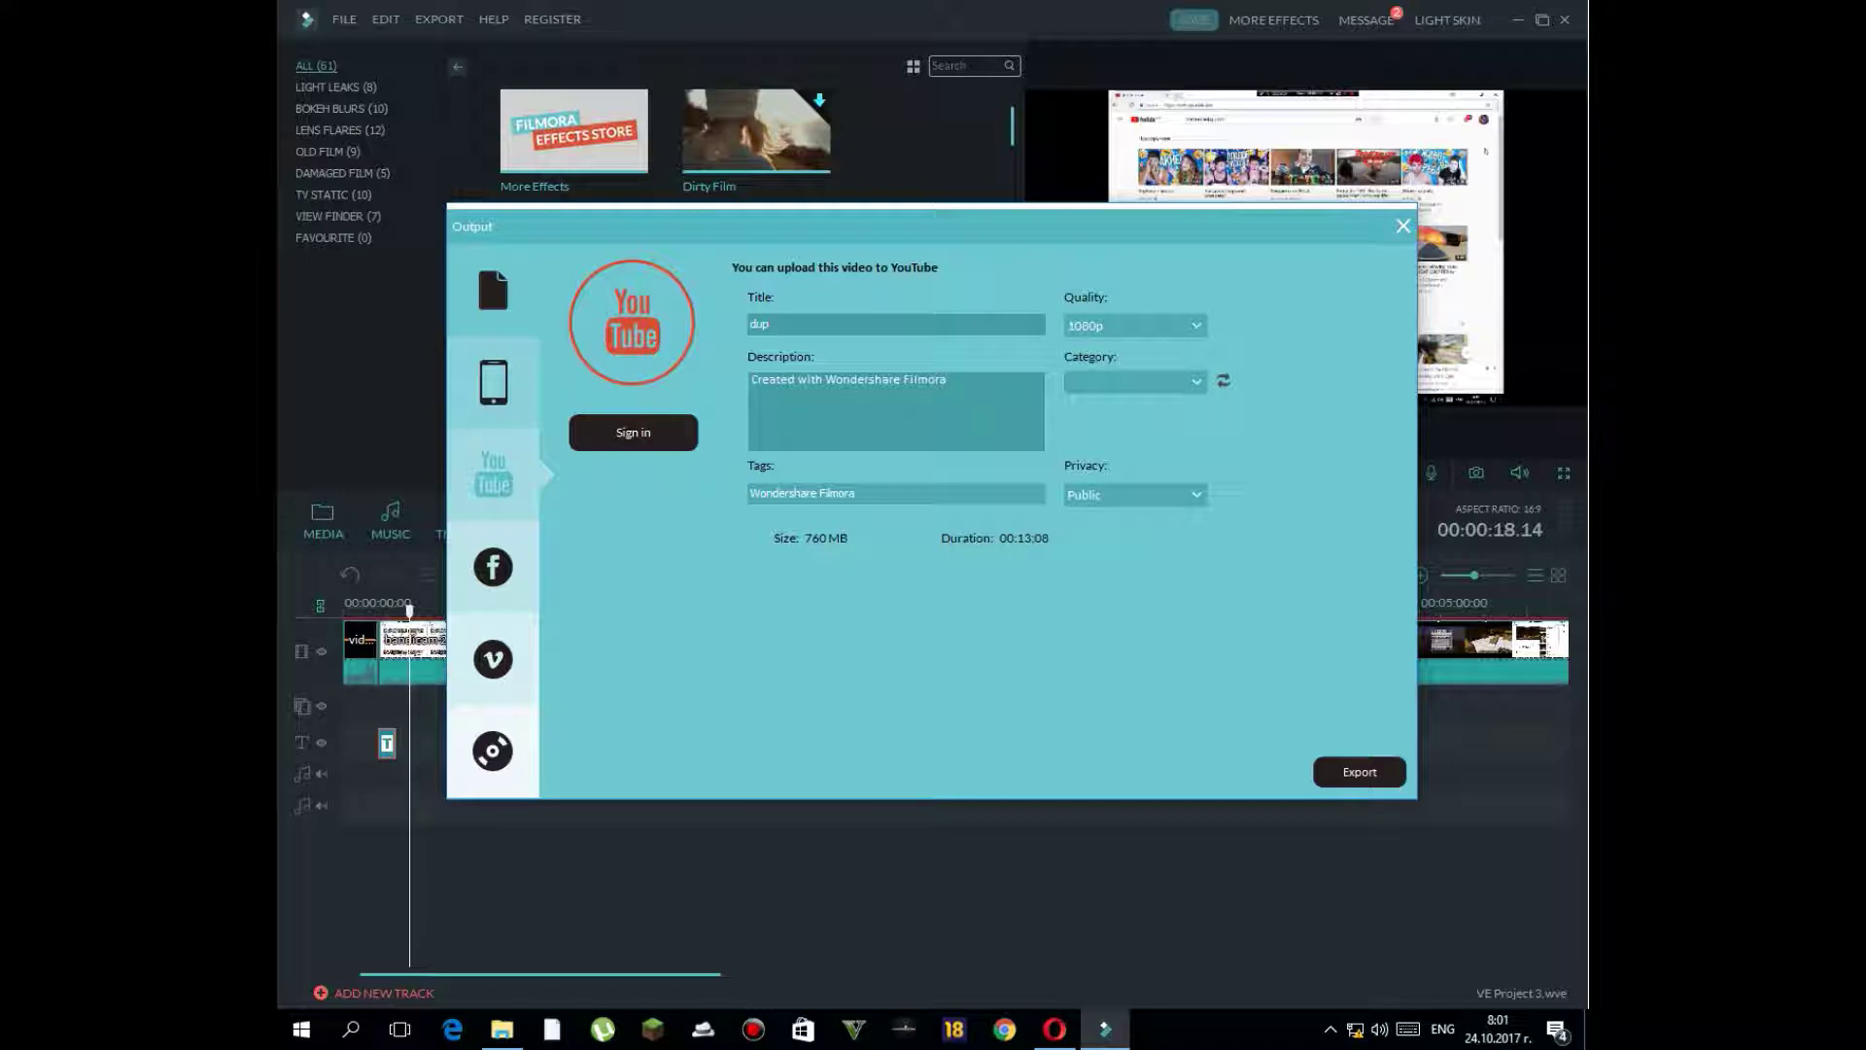
double_click(1006, 380)
key("BackSpace")
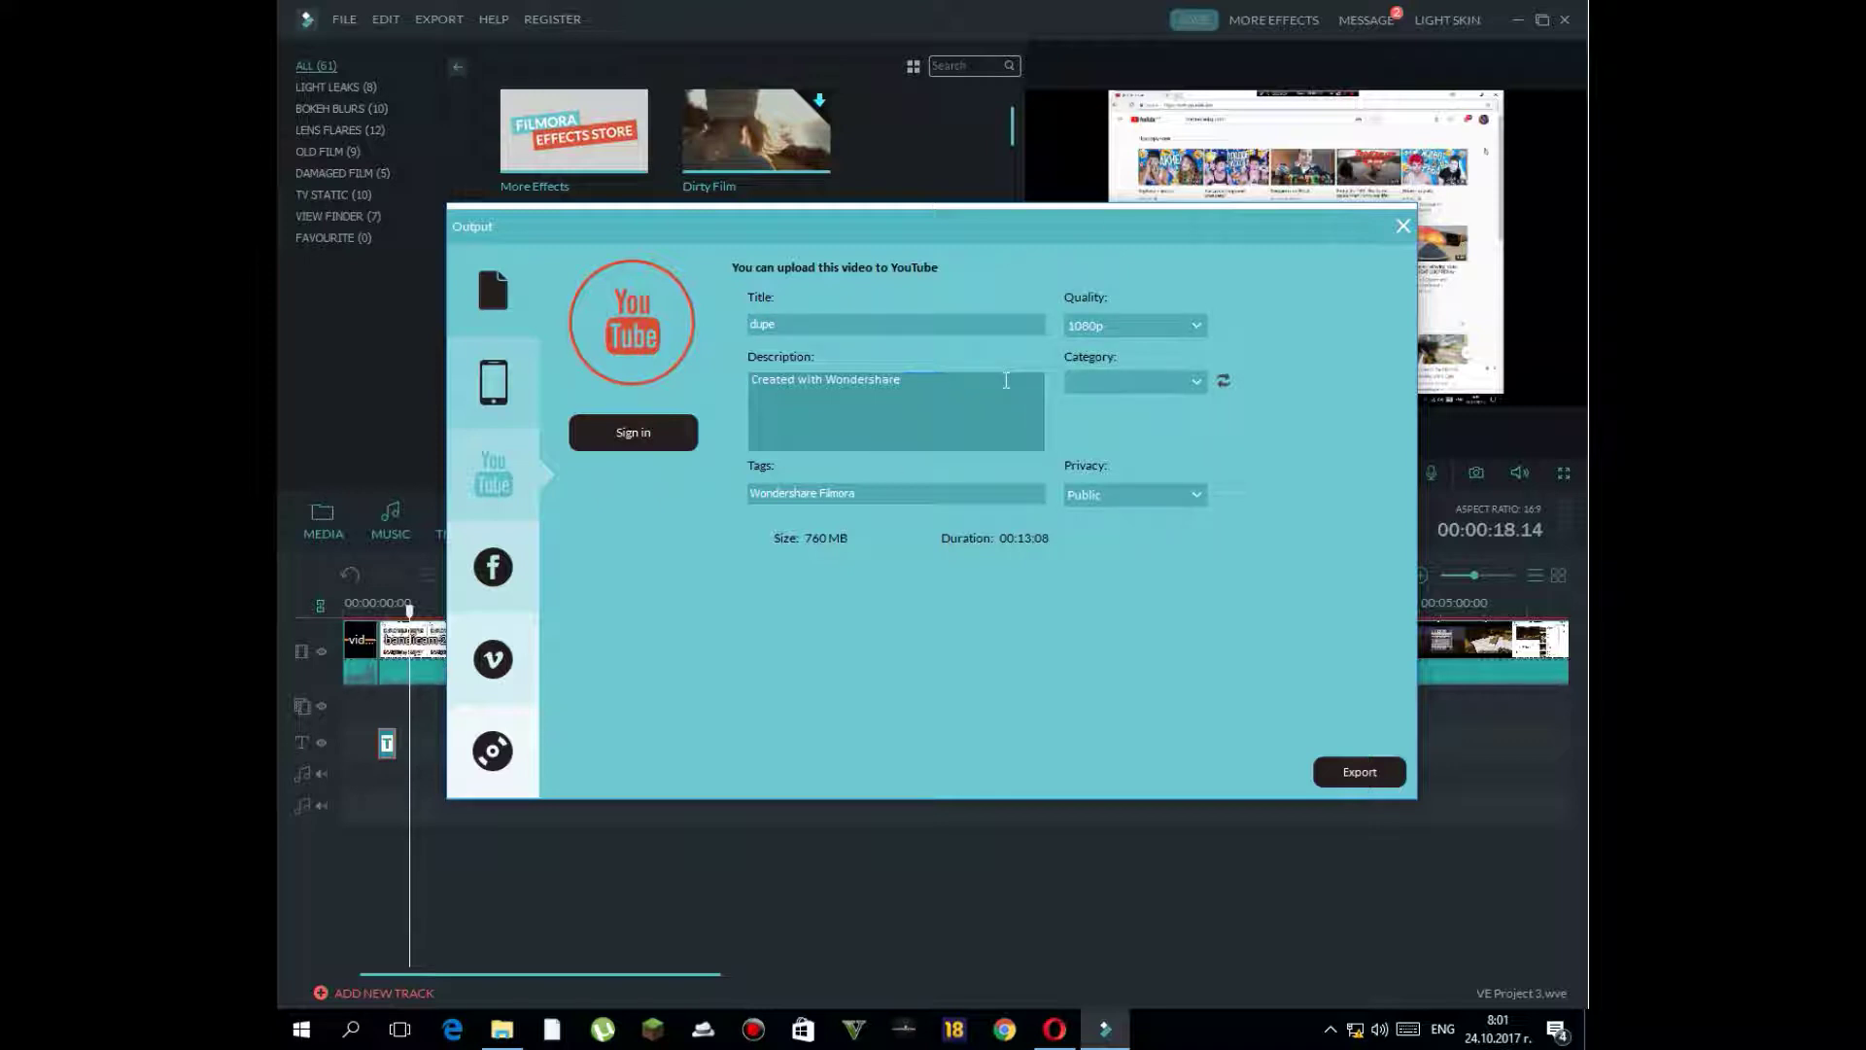
key("BackSpace")
key("BackSpace")
key("BackSpace")
key("BackSpace")
key("BackSpace")
key("BackSpace")
key("BackSpace")
key("BackSpace")
key("BackSpace")
key("BackSpace")
key("BackSpace")
key("BackSpace")
key("BackSpace")
key("BackSpace")
key("BackSpace")
key("BackSpace")
key("BackSpace")
key("BackSpace")
key("BackSpace")
key("BackSpace")
type("sdfgaeugargierhguqergerhjjjhmrugheruigheruqgherugheqrugherjgheuirg")
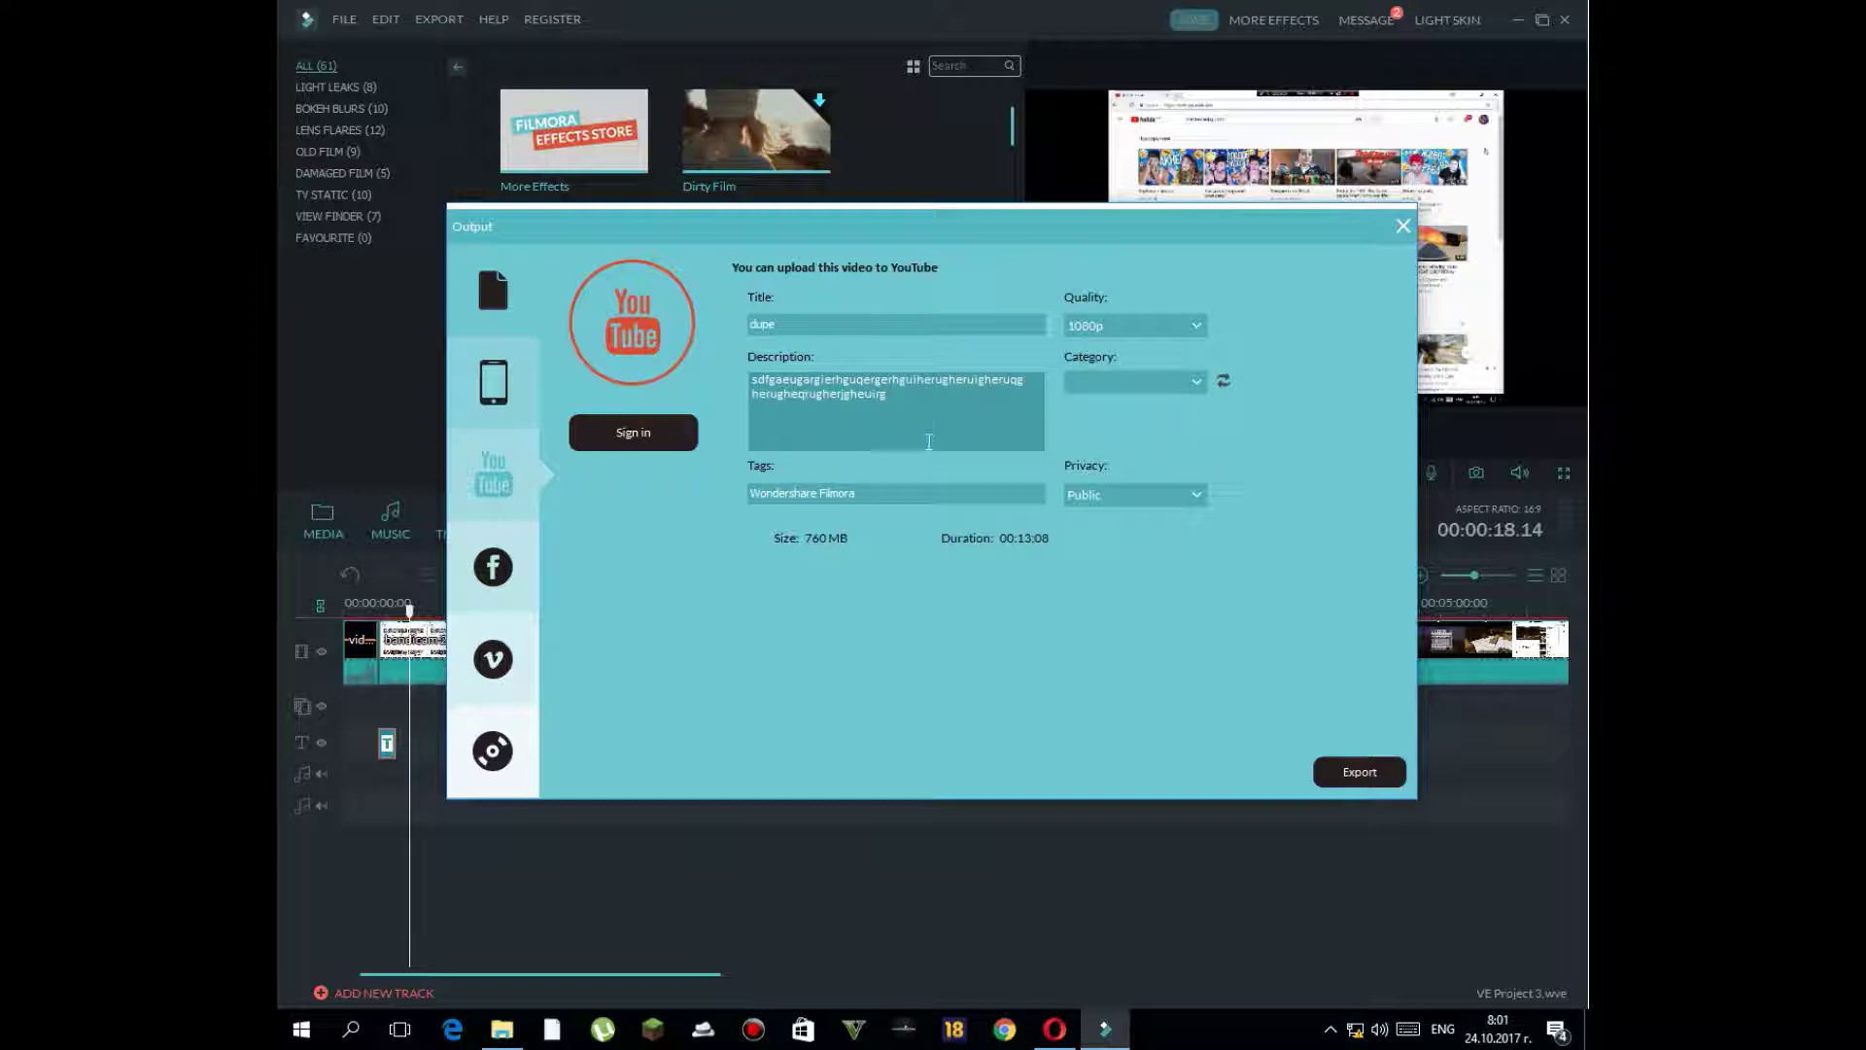
- Examine the YouTube upload's tags, privacy and category options, and close the output settings without exporting
left_click(938, 497)
double_click(939, 500)
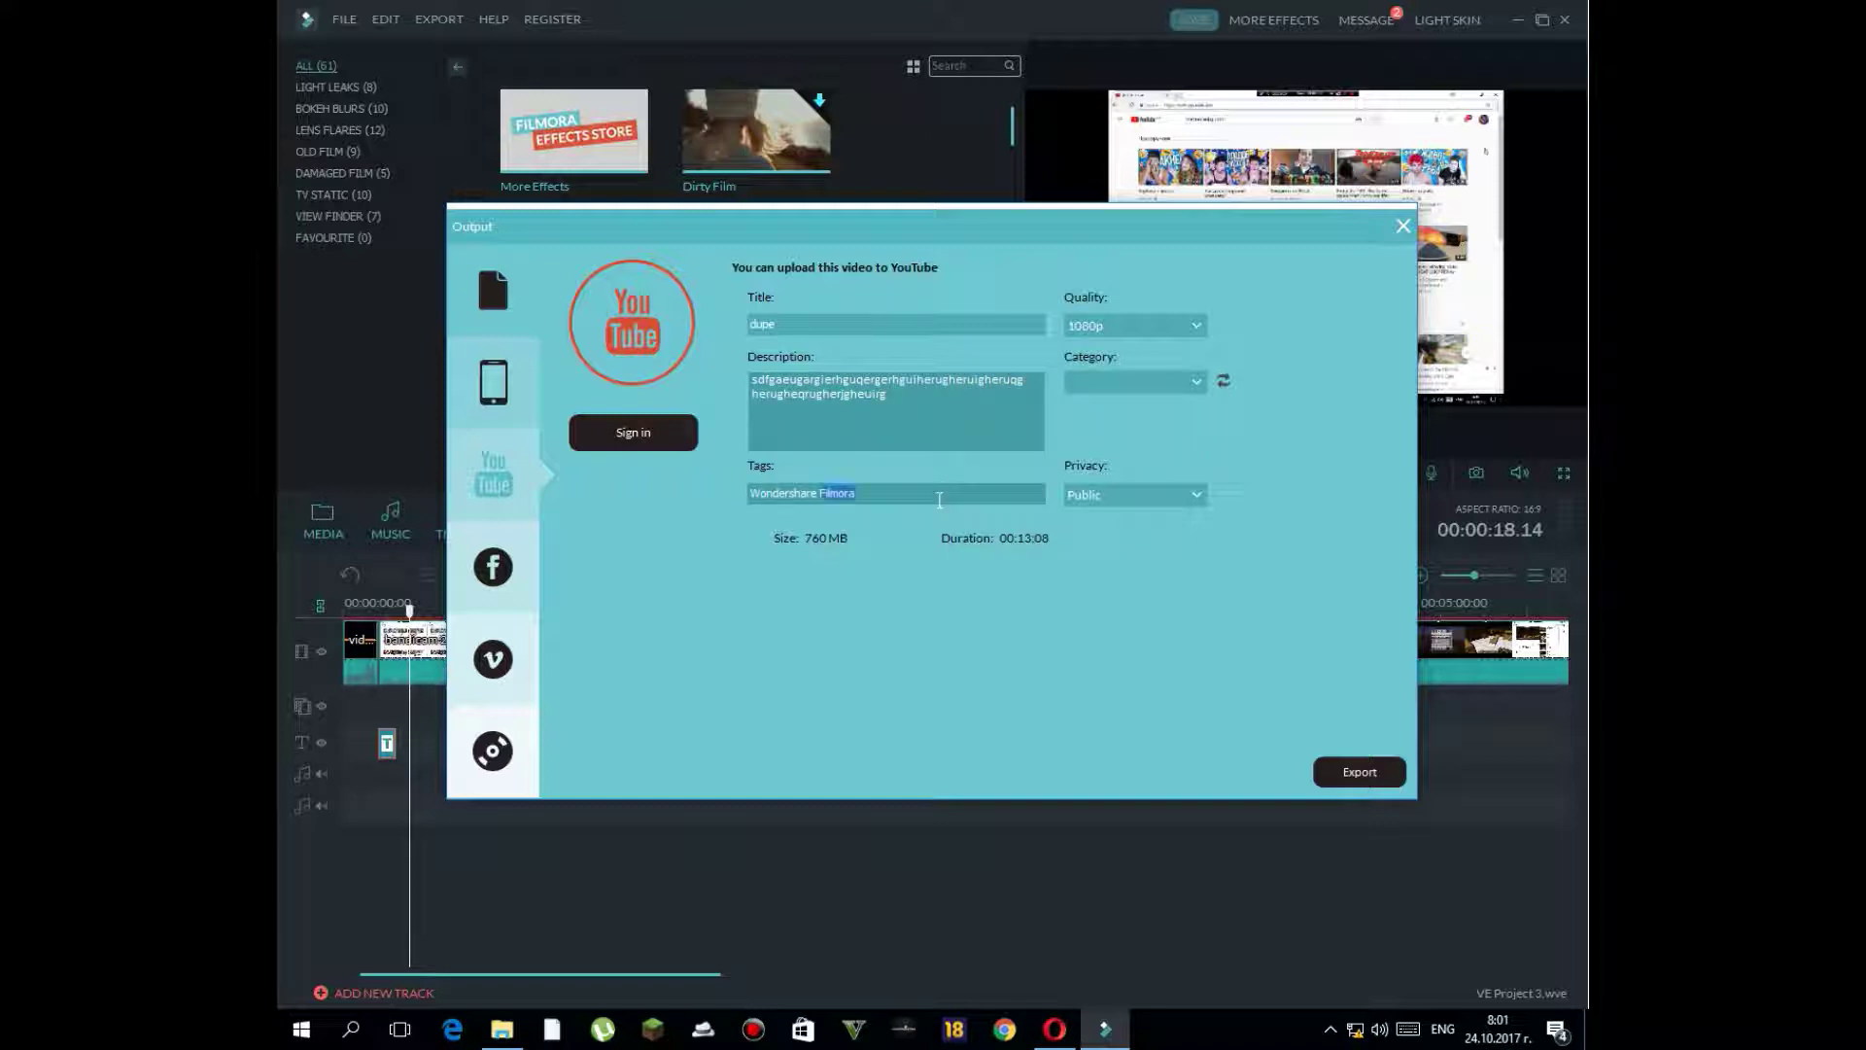
double_click(939, 499)
left_click(986, 492)
left_click(1128, 498)
left_click(1143, 499)
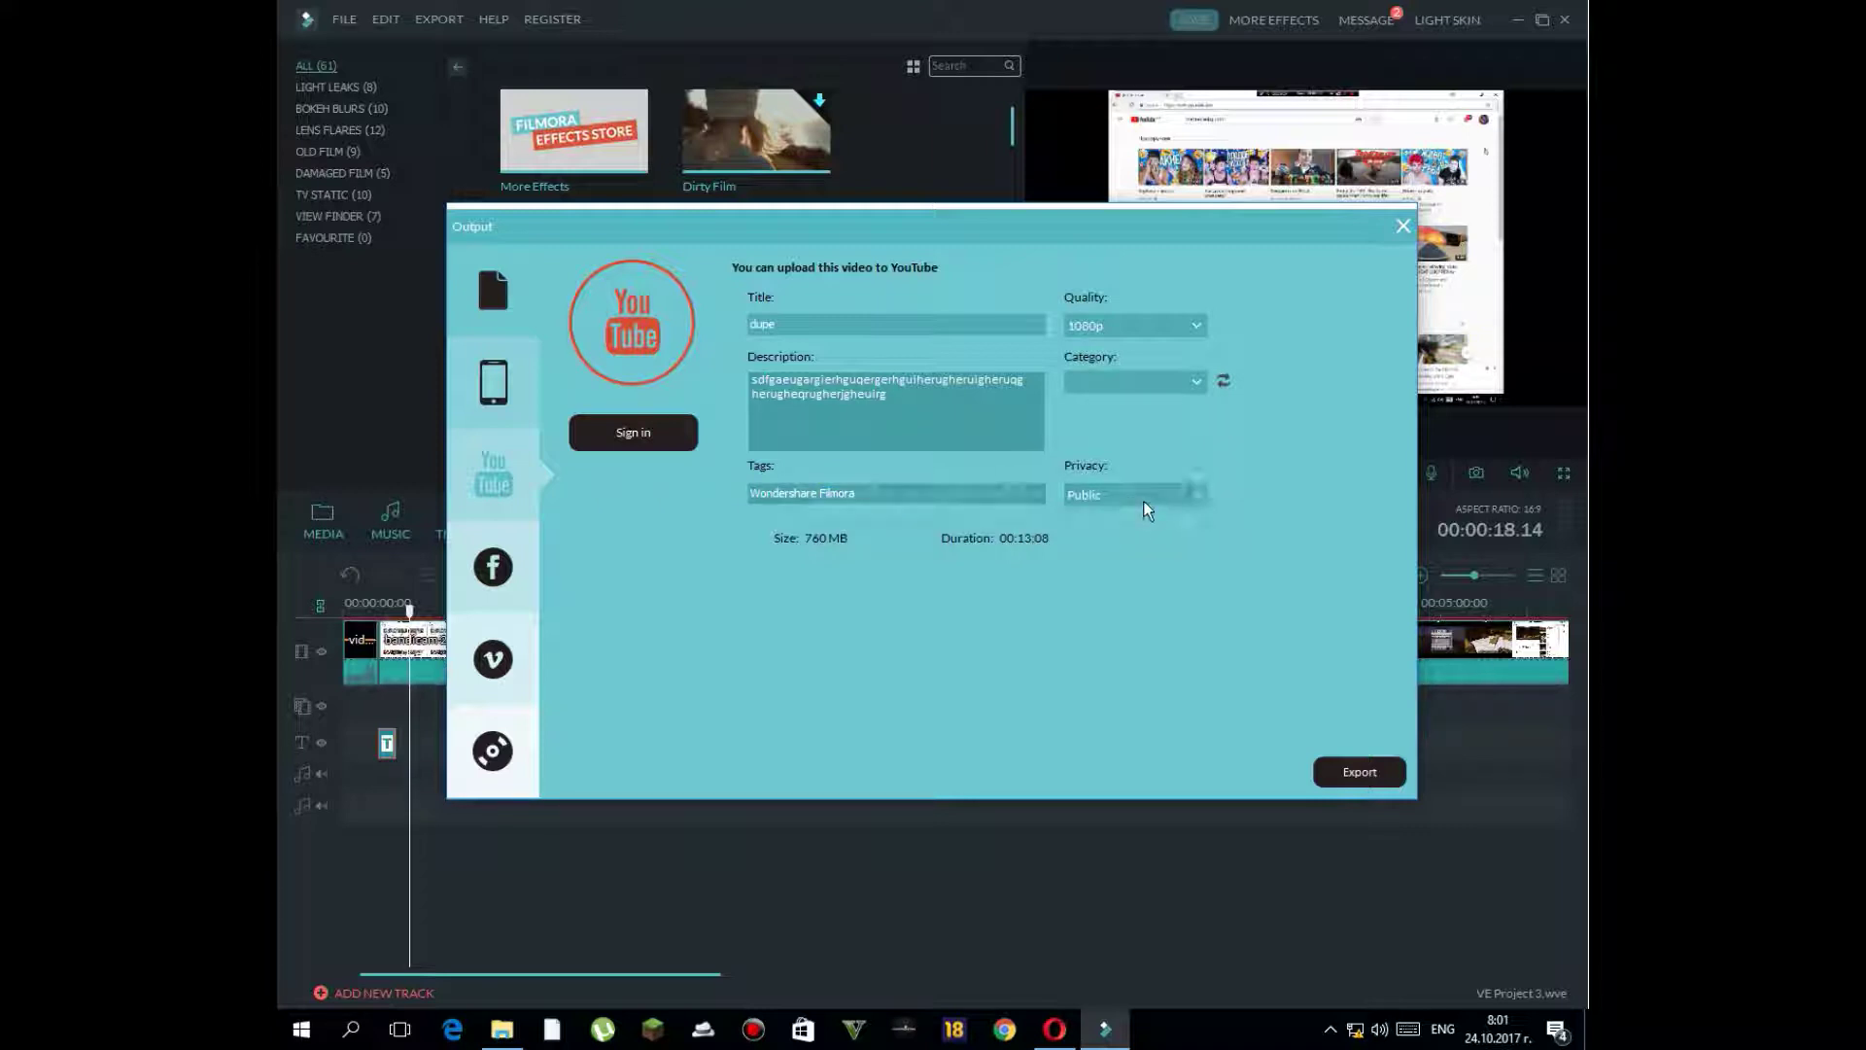
left_click(1150, 494)
left_click(1151, 494)
left_click(1151, 493)
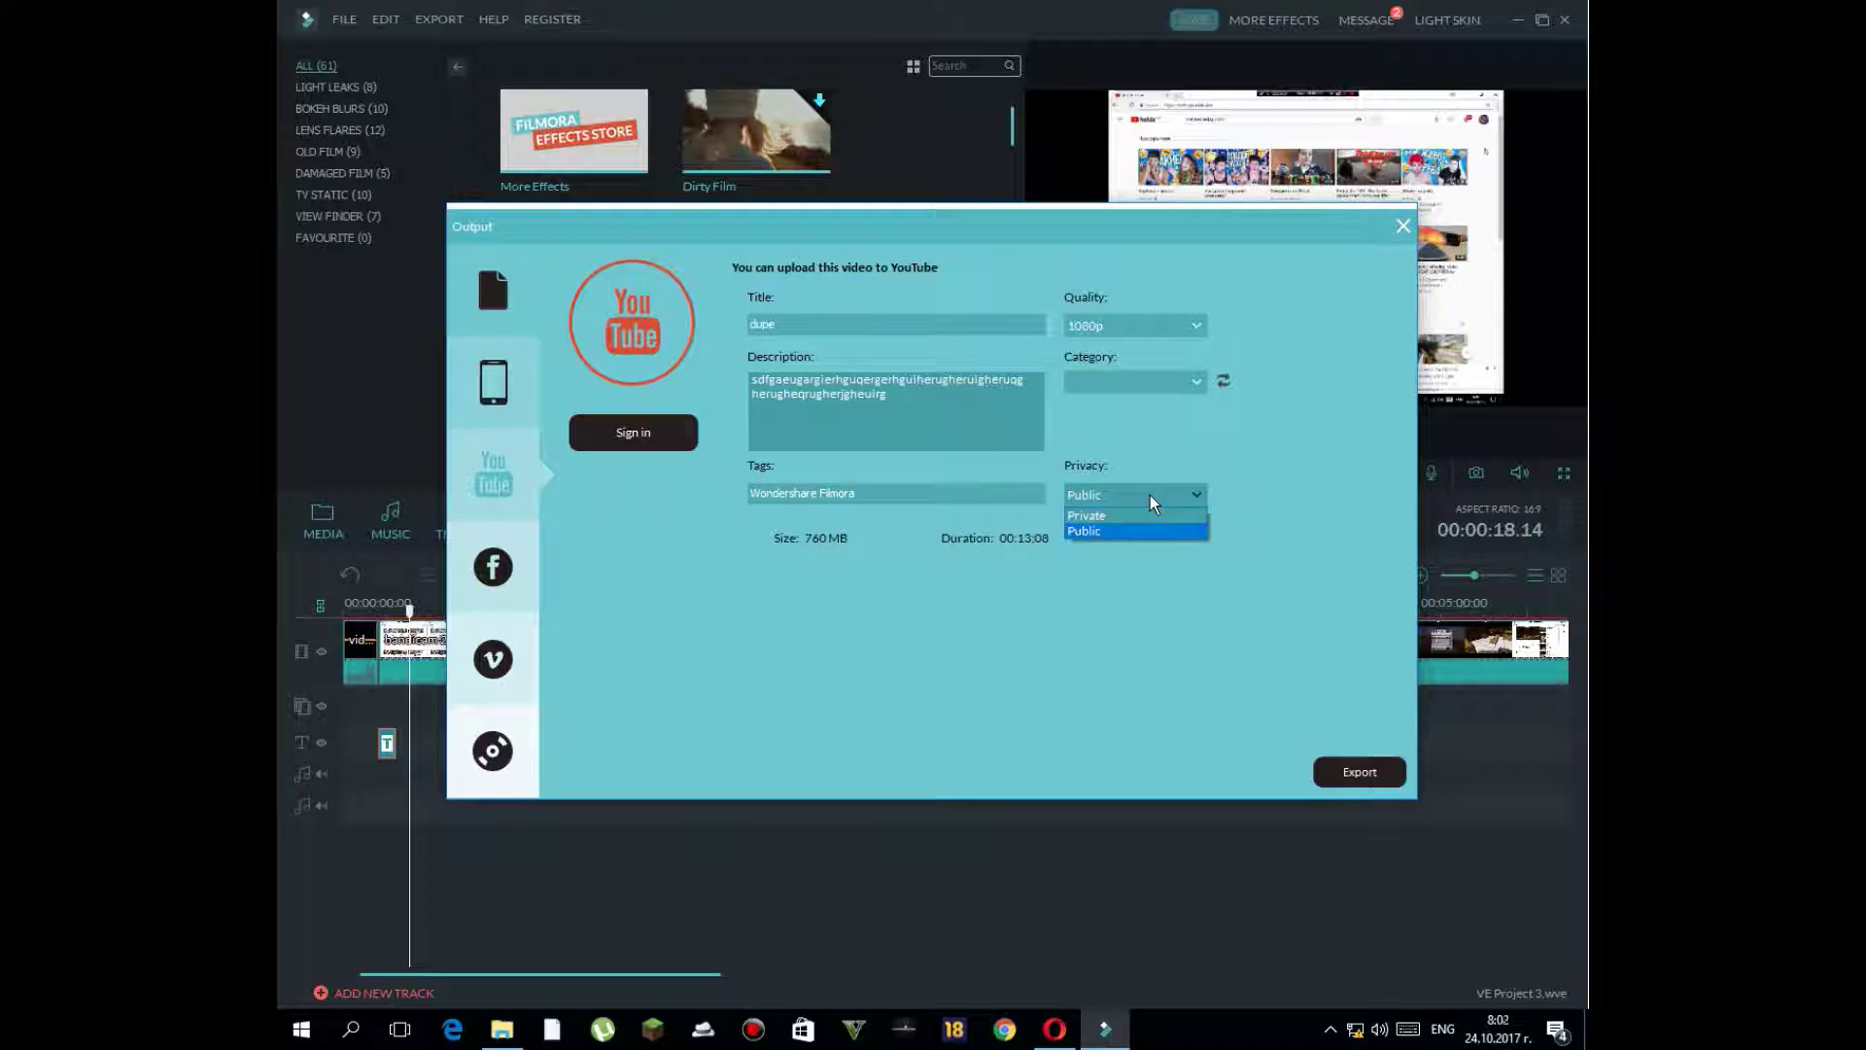
left_click(1193, 389)
left_click(1291, 424)
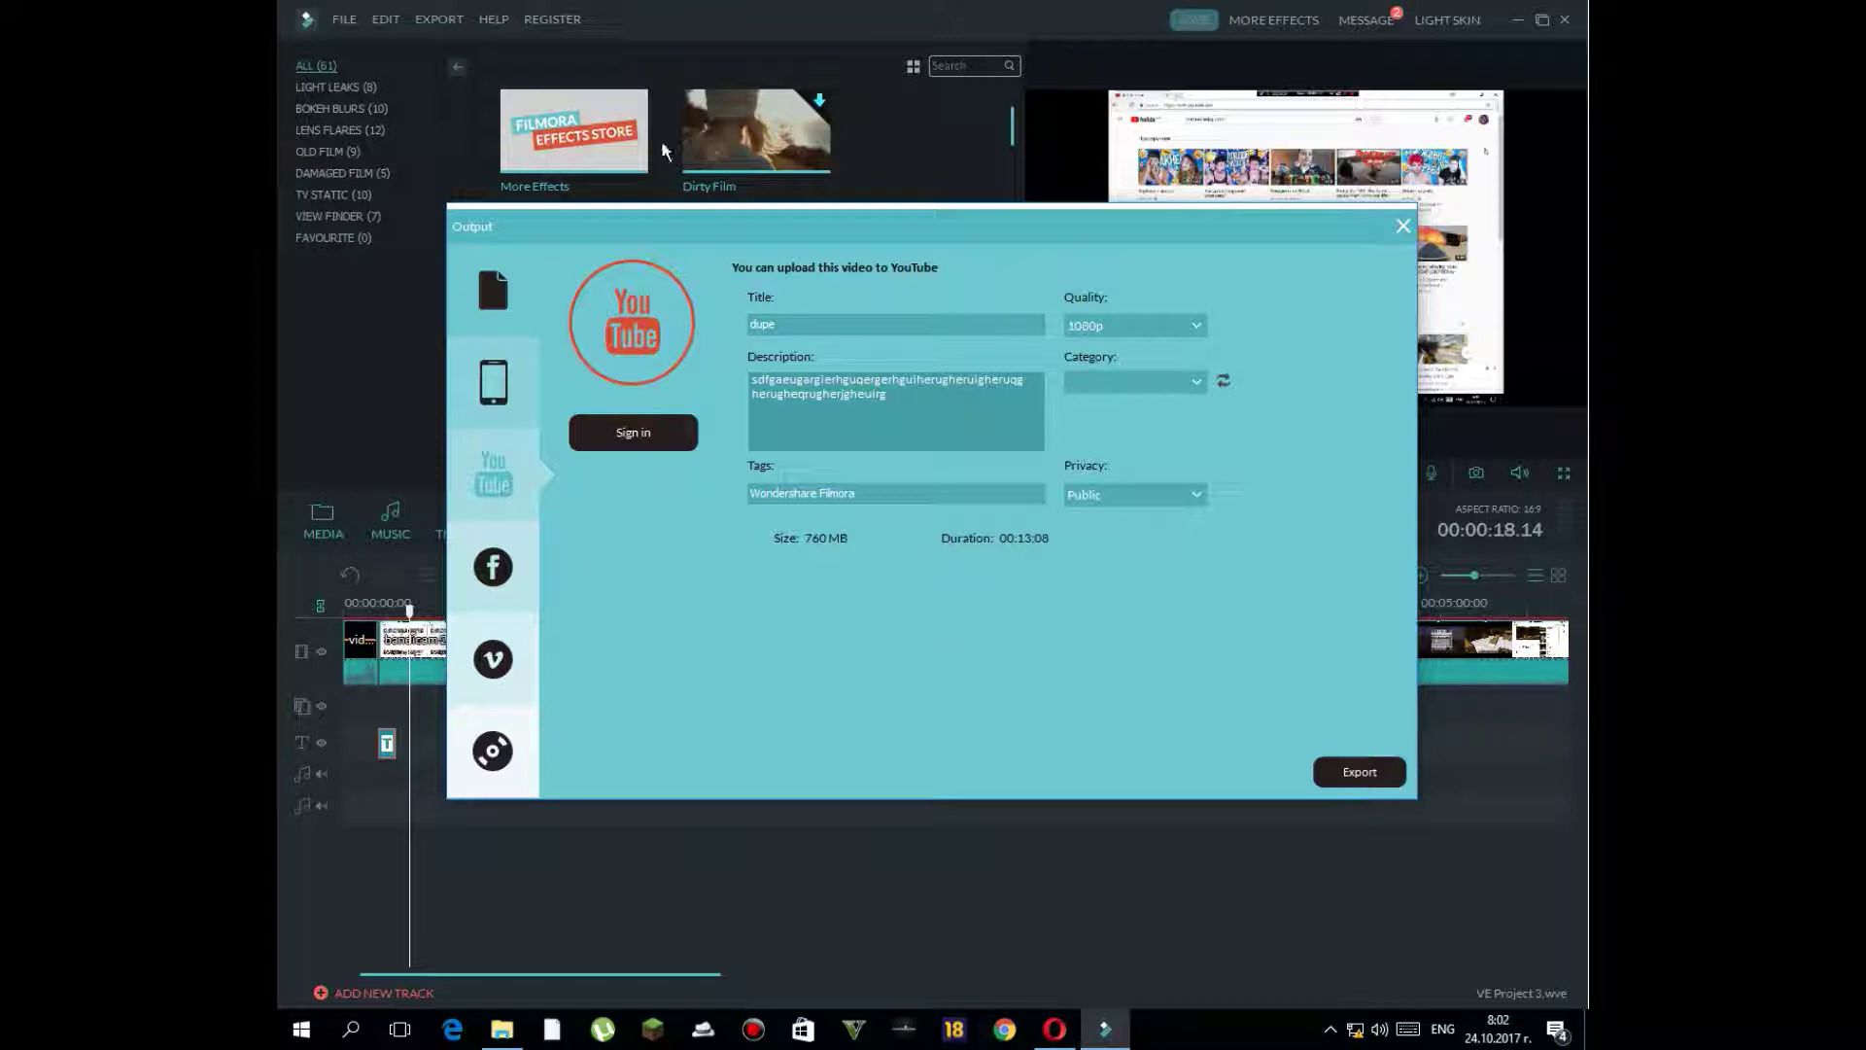
left_click(1403, 226)
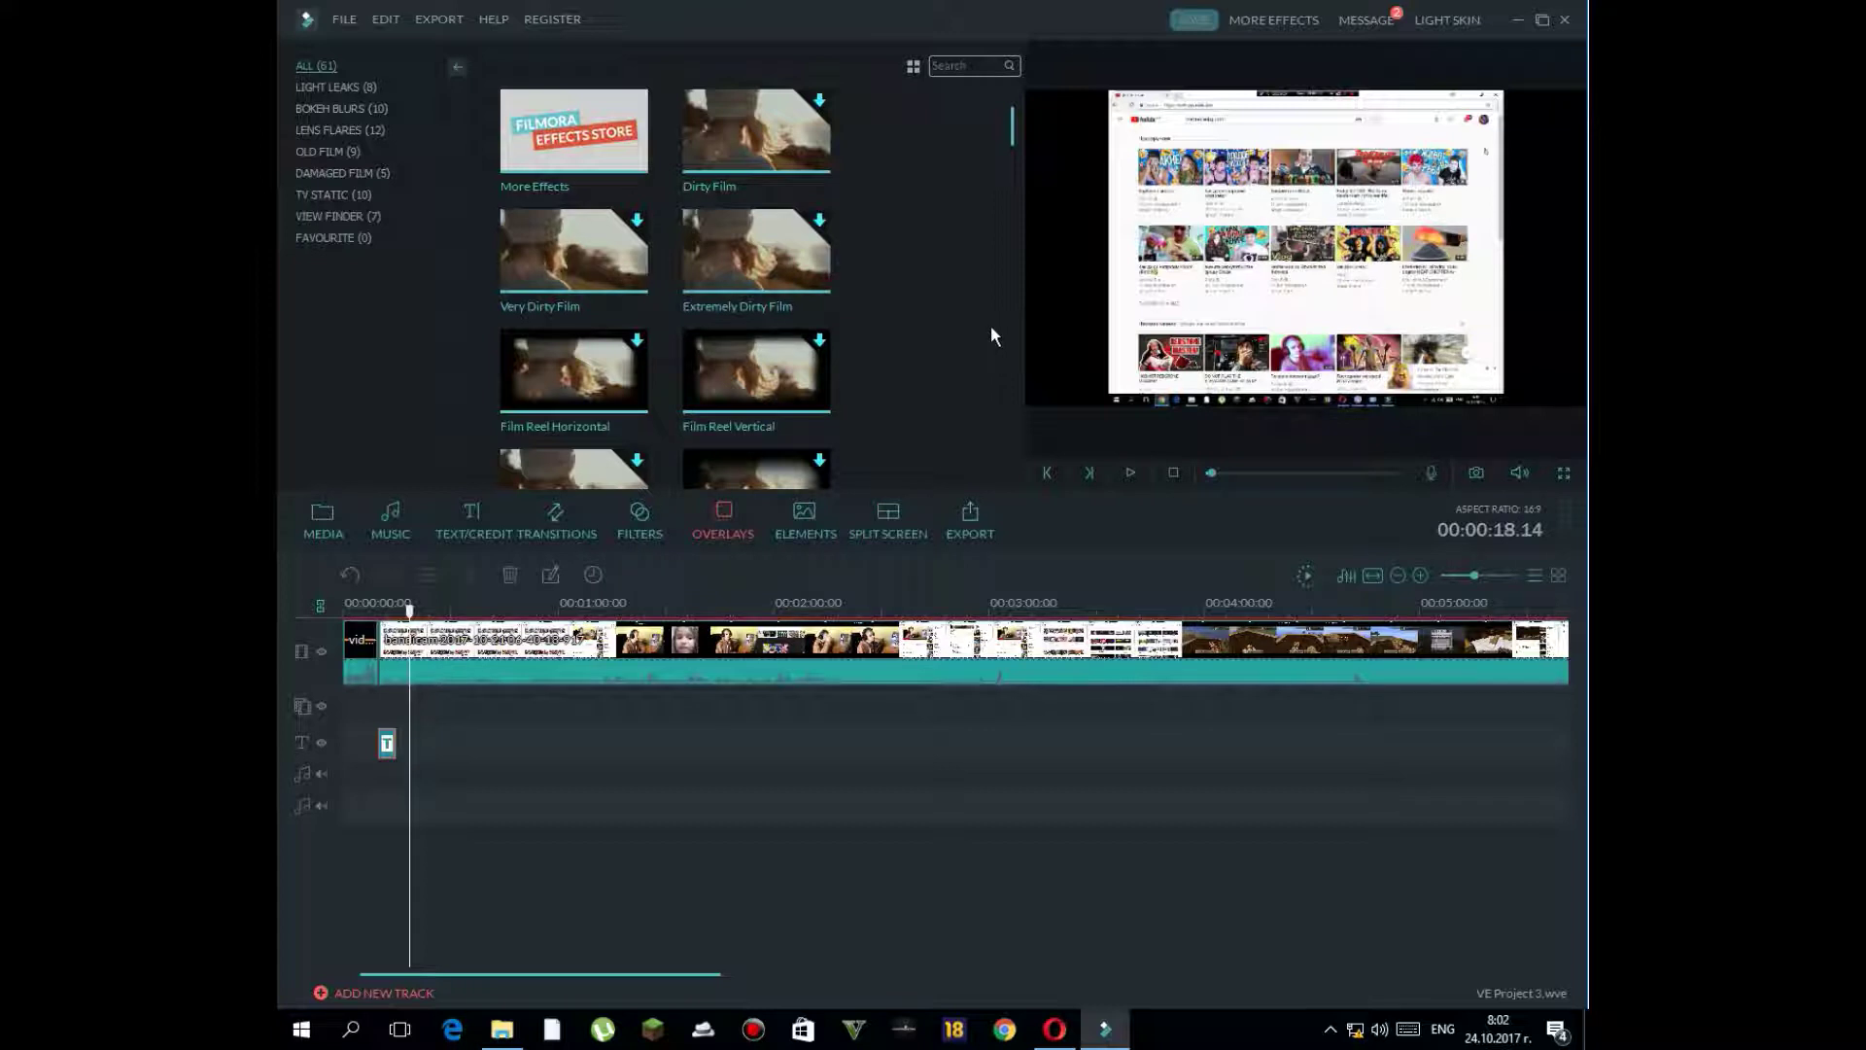
- Browse the element and split-screen libraries, then view the output settings and close them without exporting
left_click(815, 520)
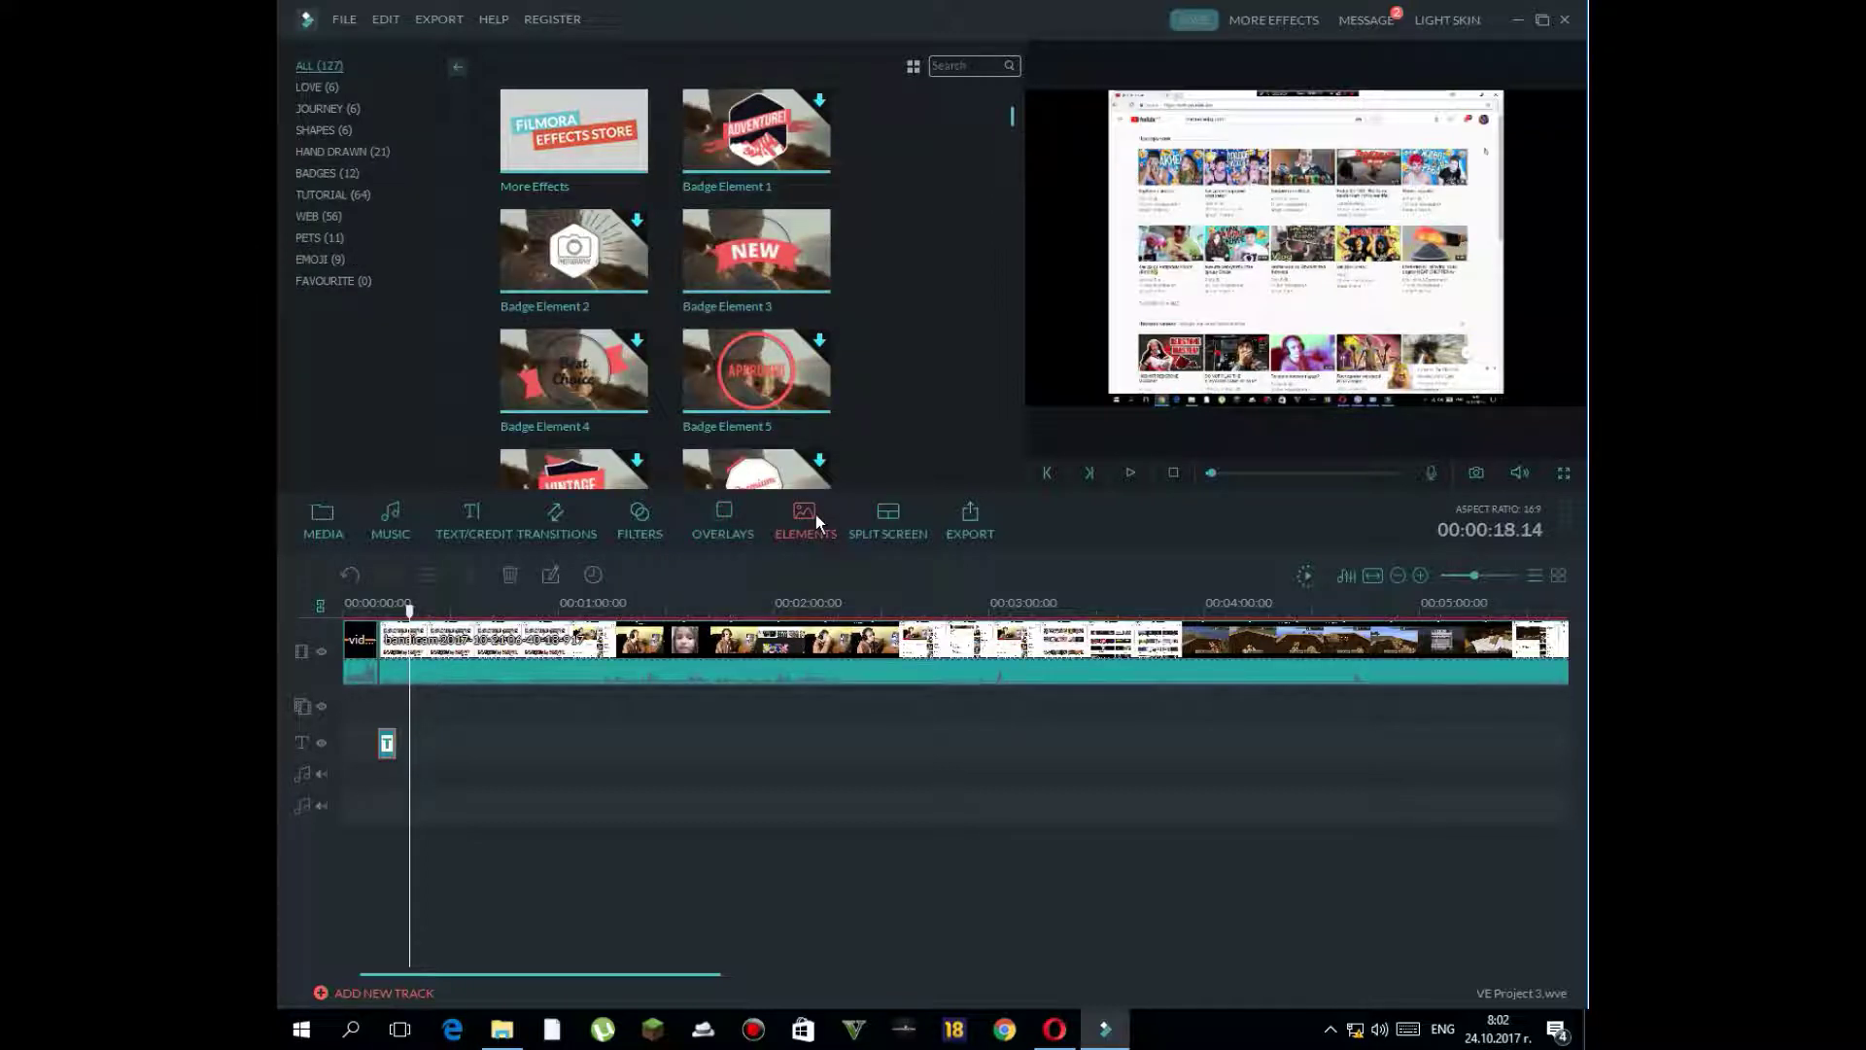
left_click(879, 520)
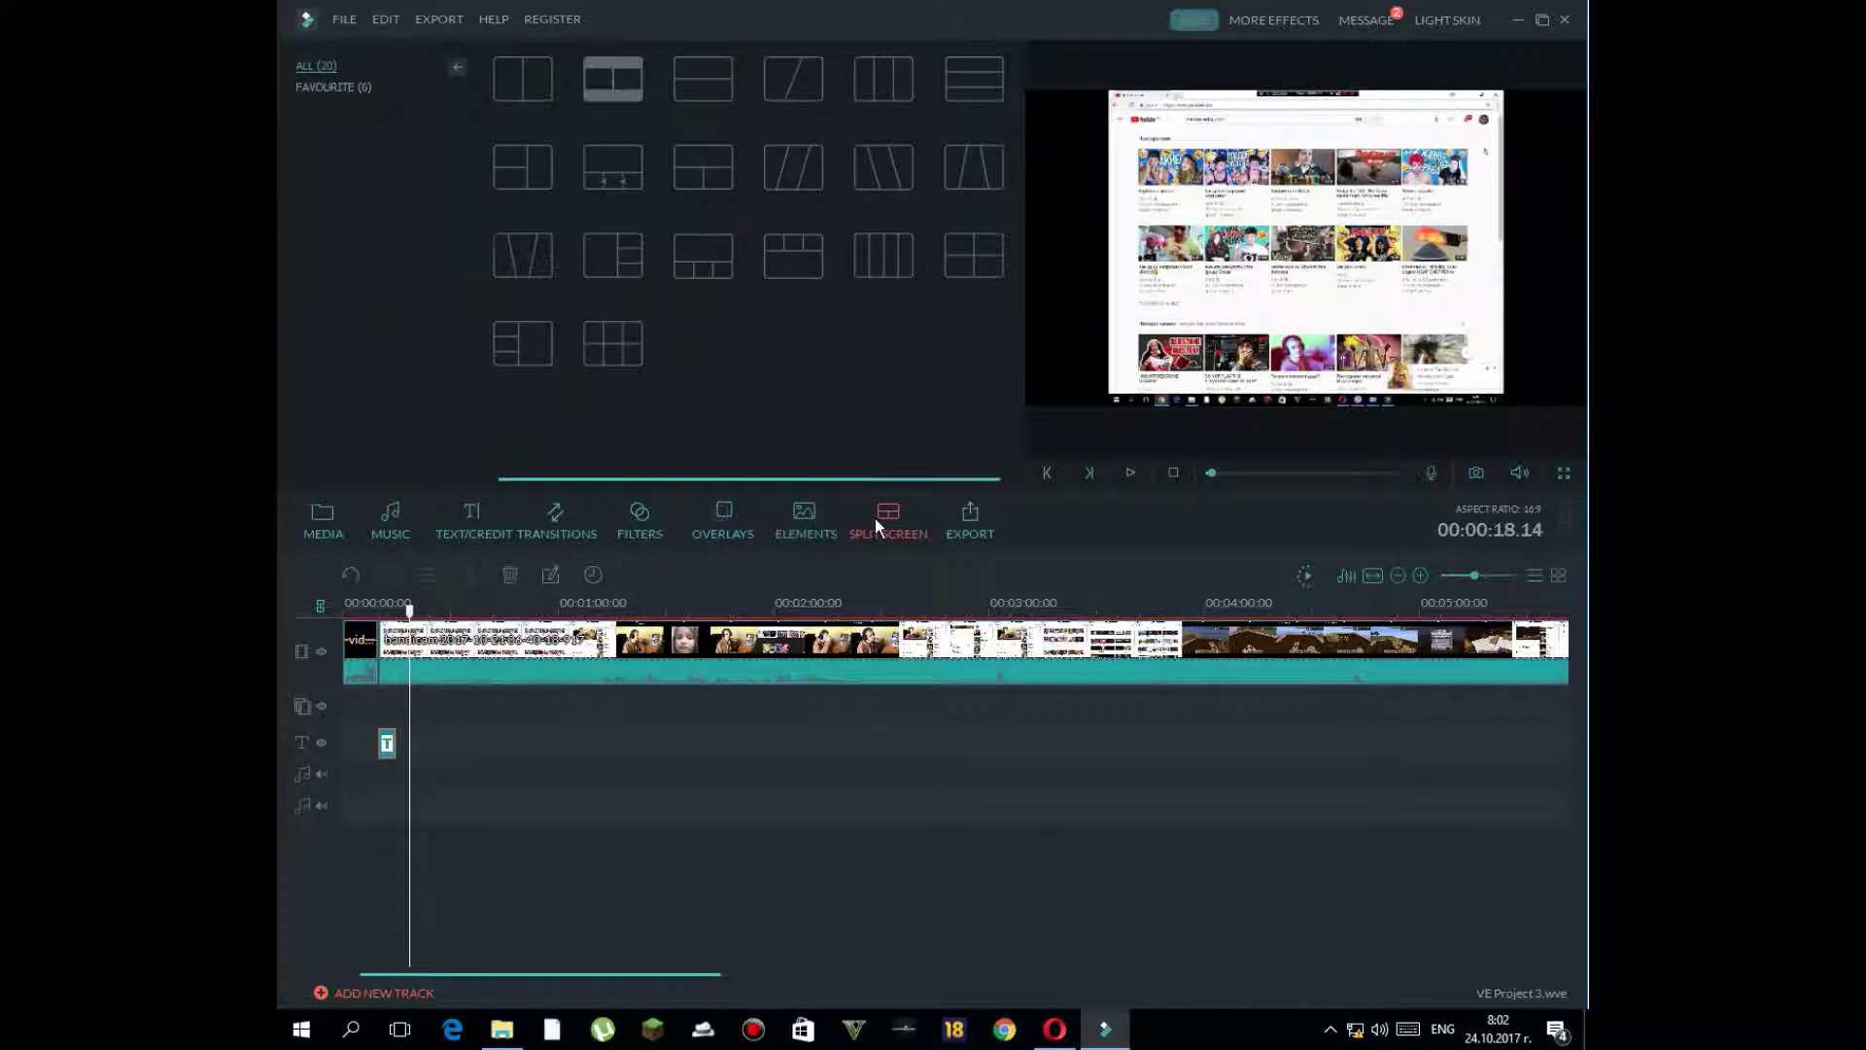
left_click(970, 518)
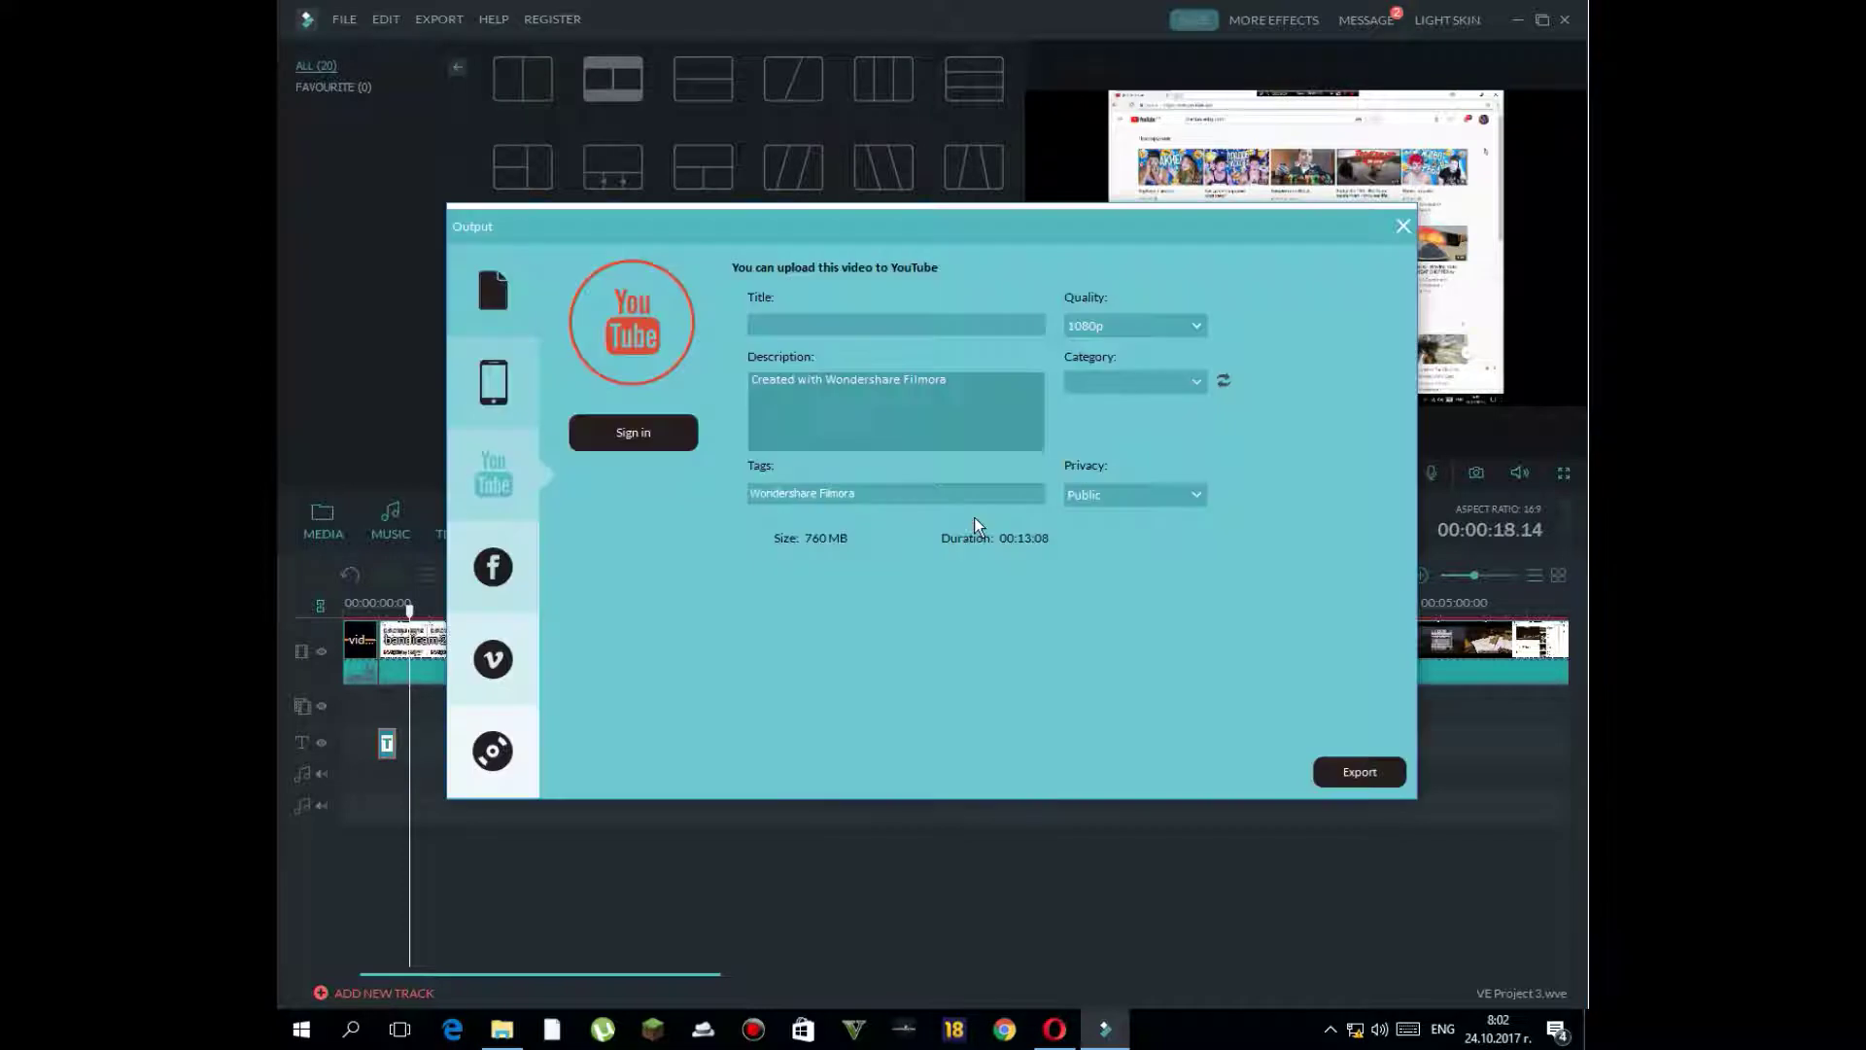
left_click(1402, 226)
- Add the two-pane side-by-side split screen to the timeline, view its border color choices and close its settings
left_click(624, 90)
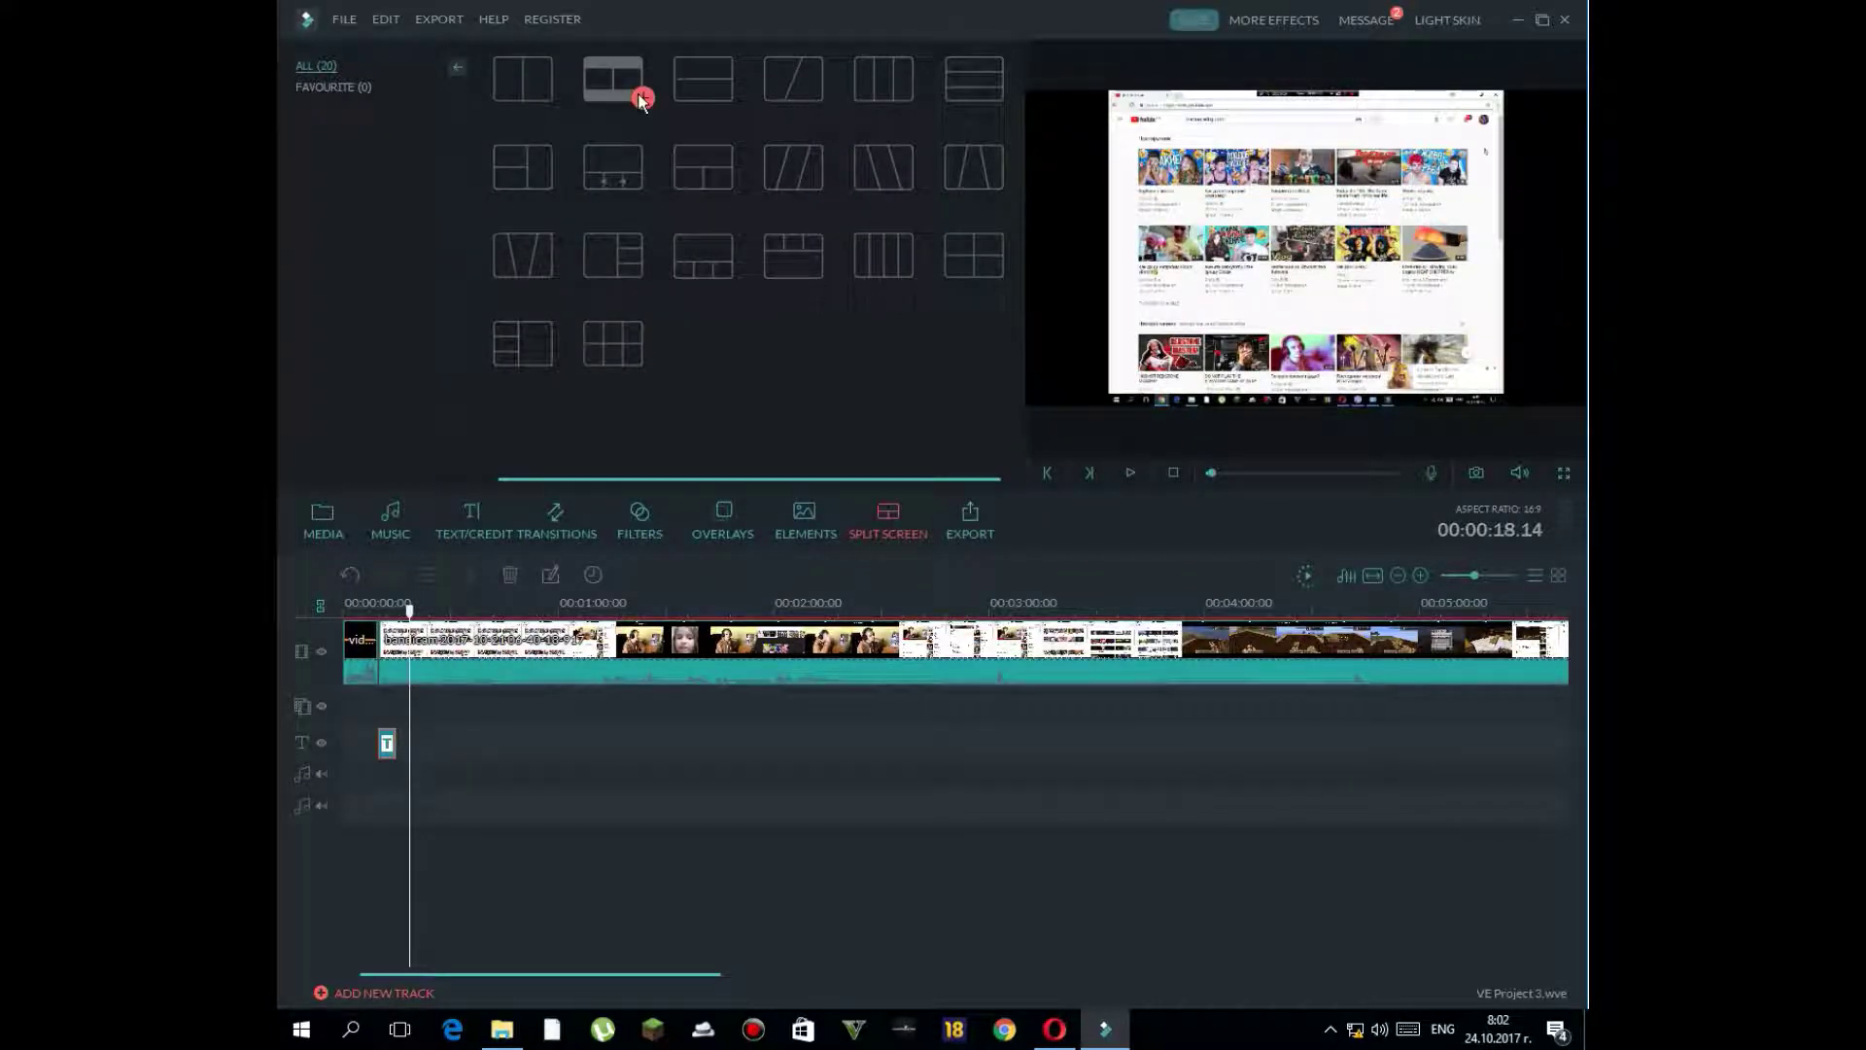
left_click(642, 99)
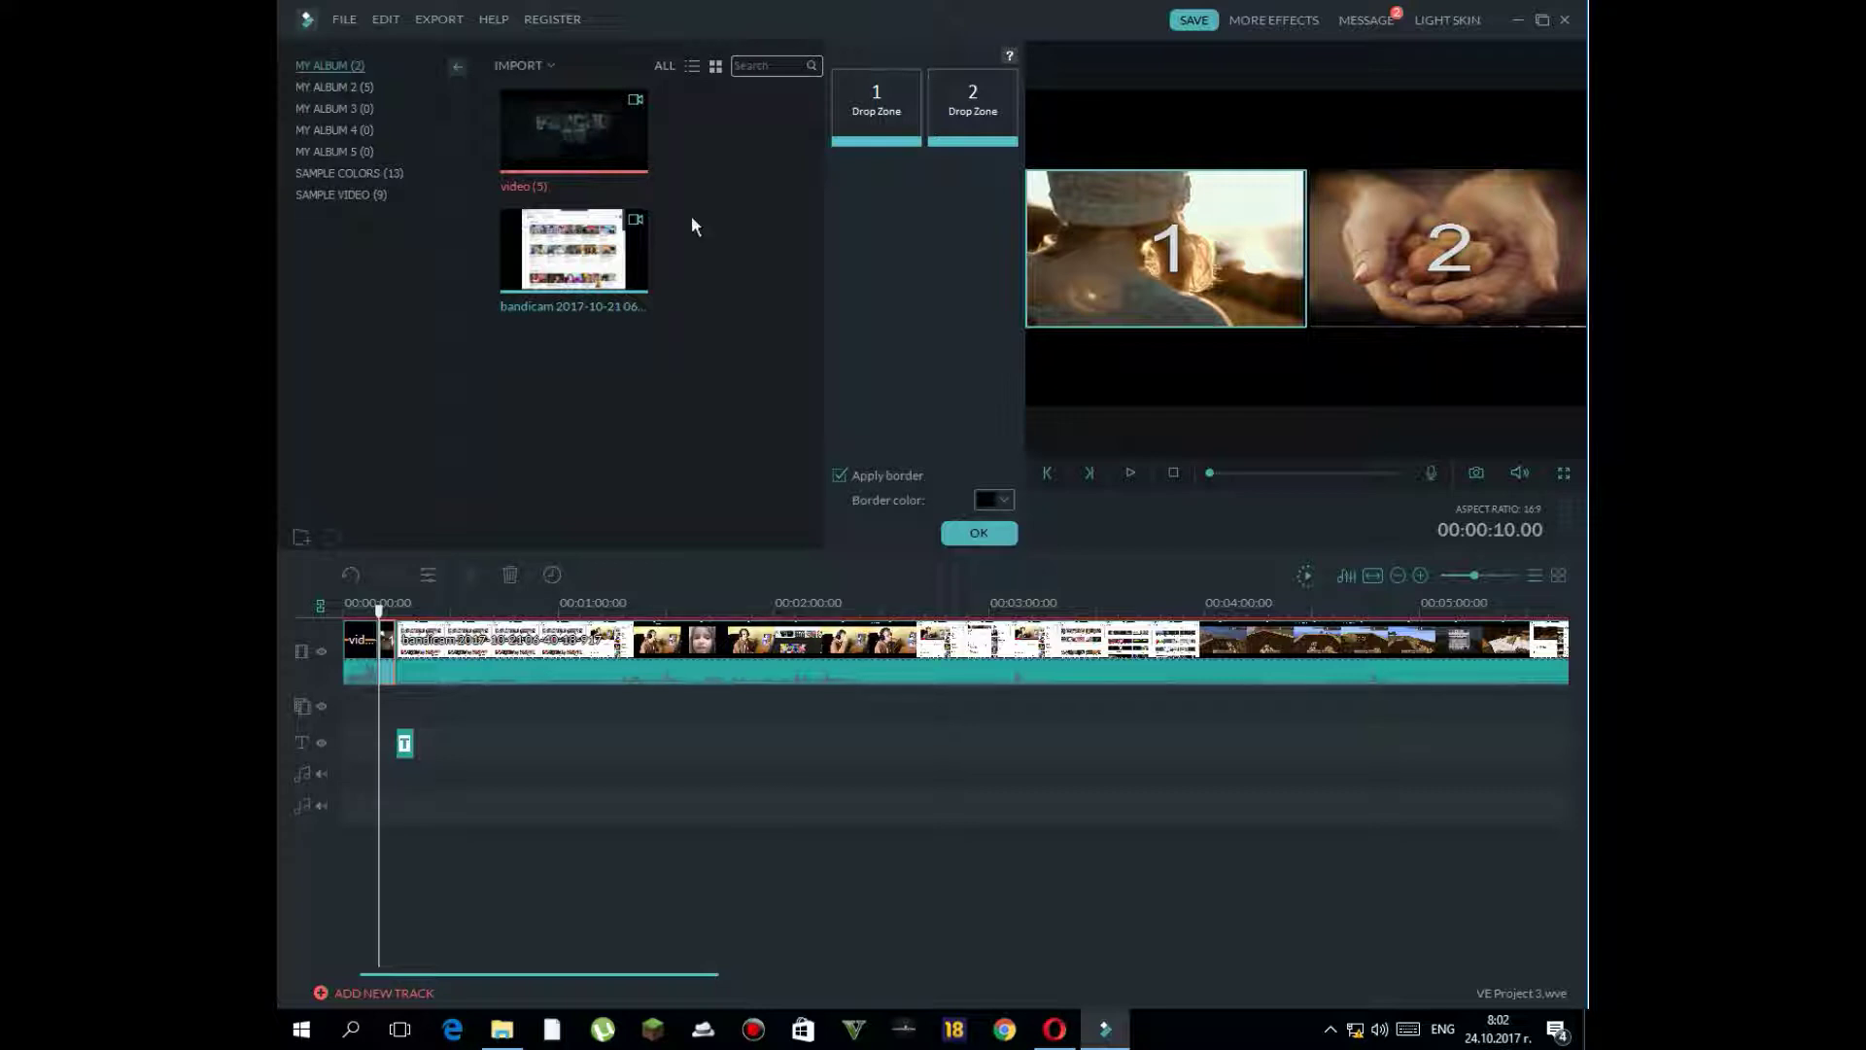
left_click(1010, 500)
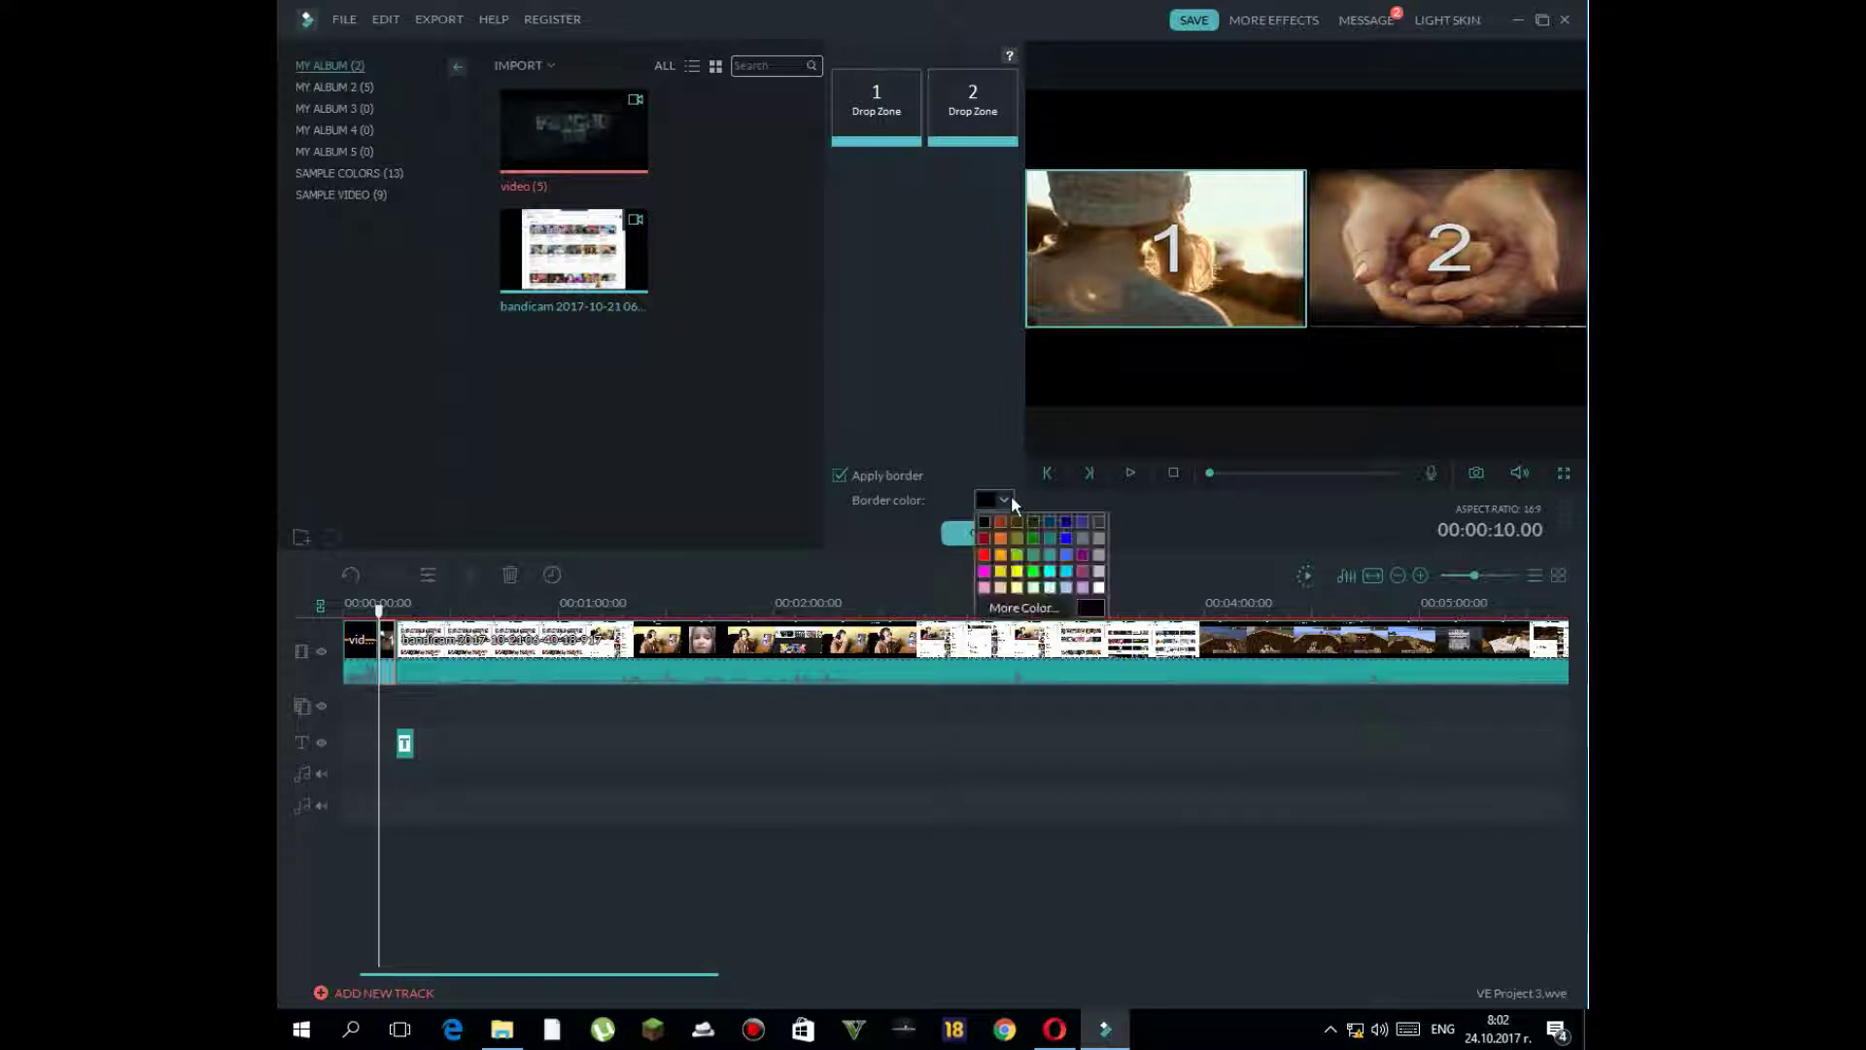
left_click(952, 534)
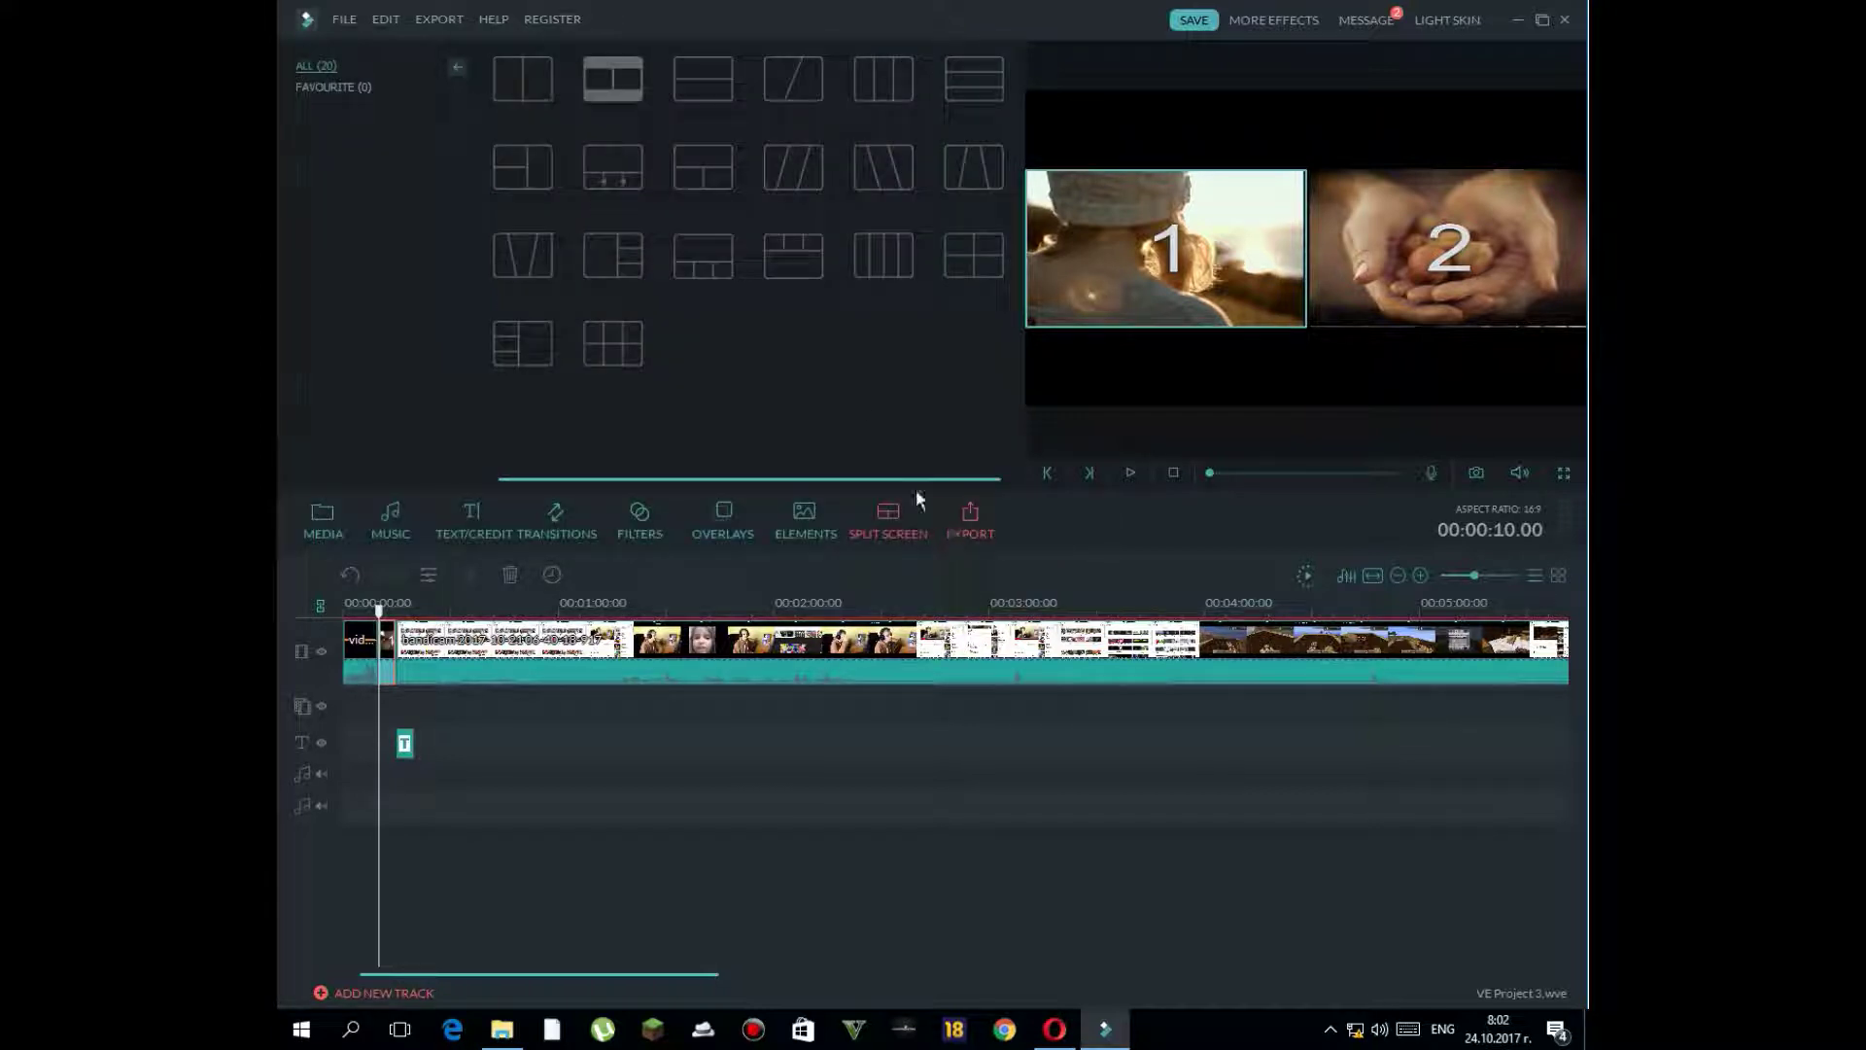
- Add another side-by-side split screen, place video (5) in zone 1 and the bandicam recording in zone 2, preview it and confirm
double_click(645, 97)
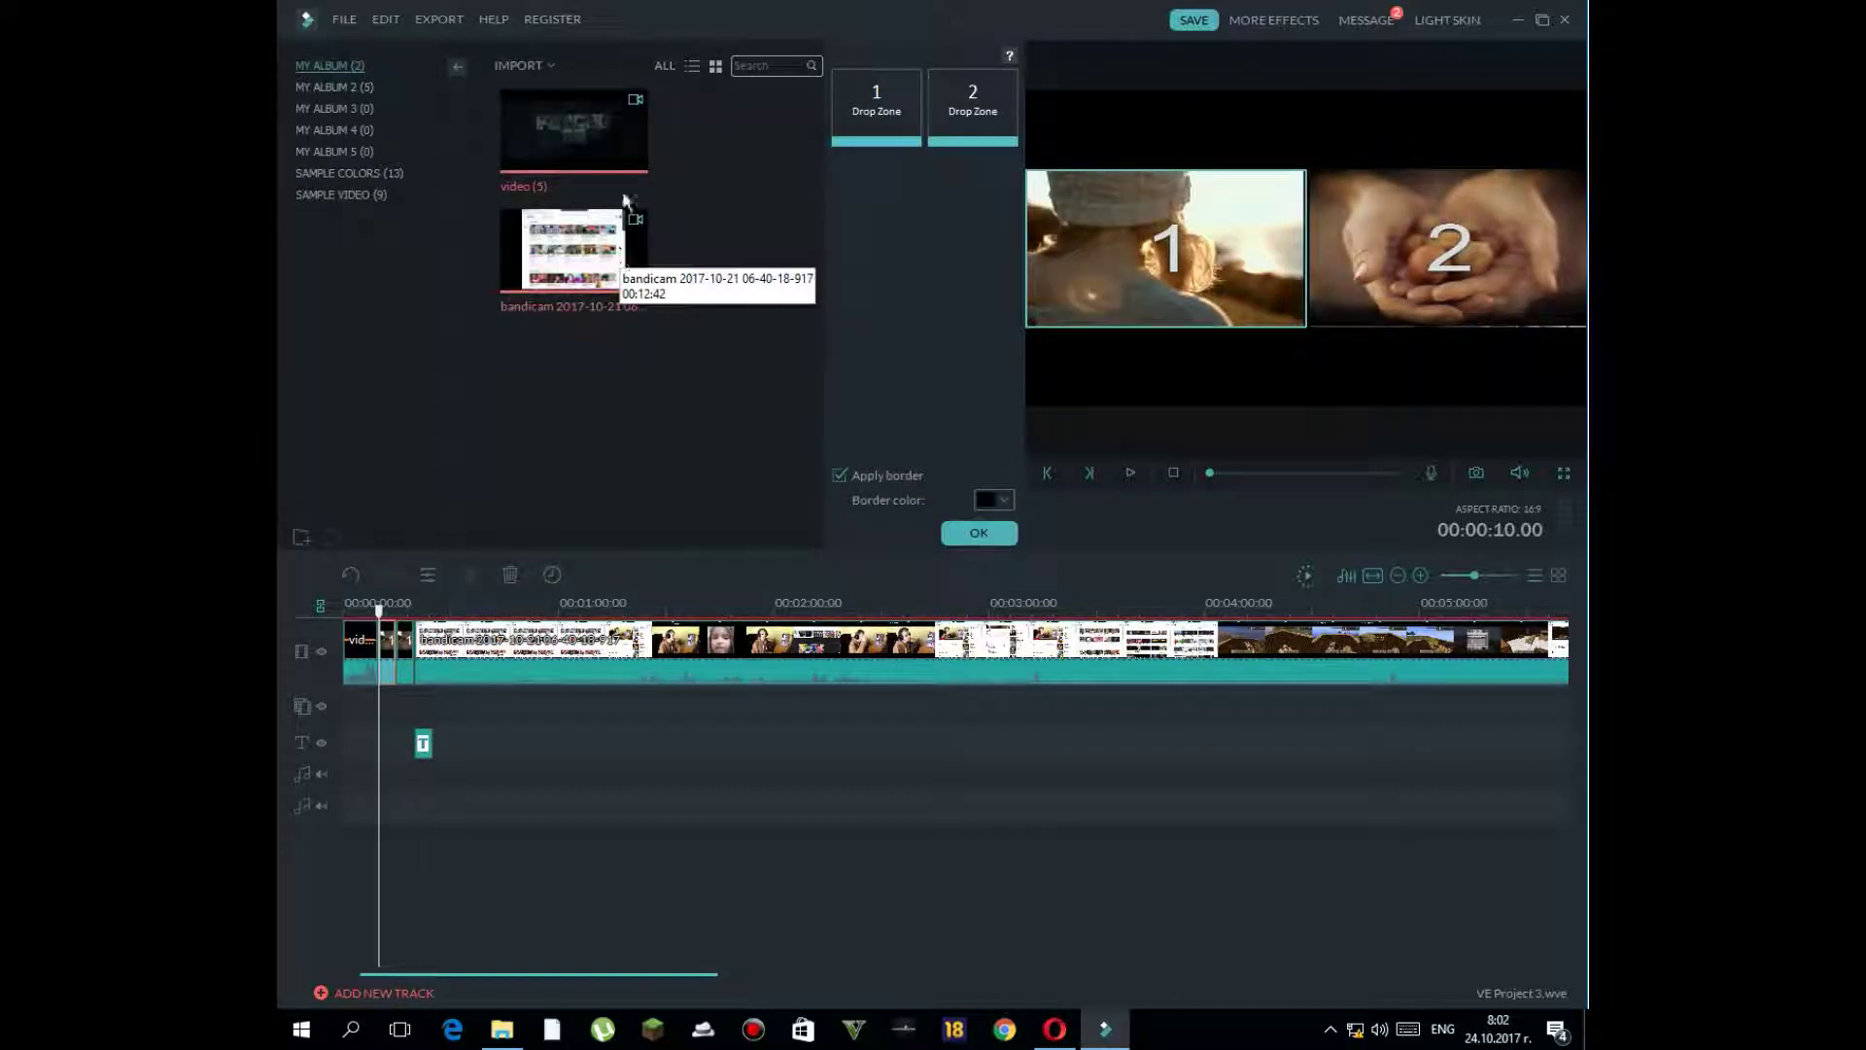
left_click_drag(872, 116, 872, 116)
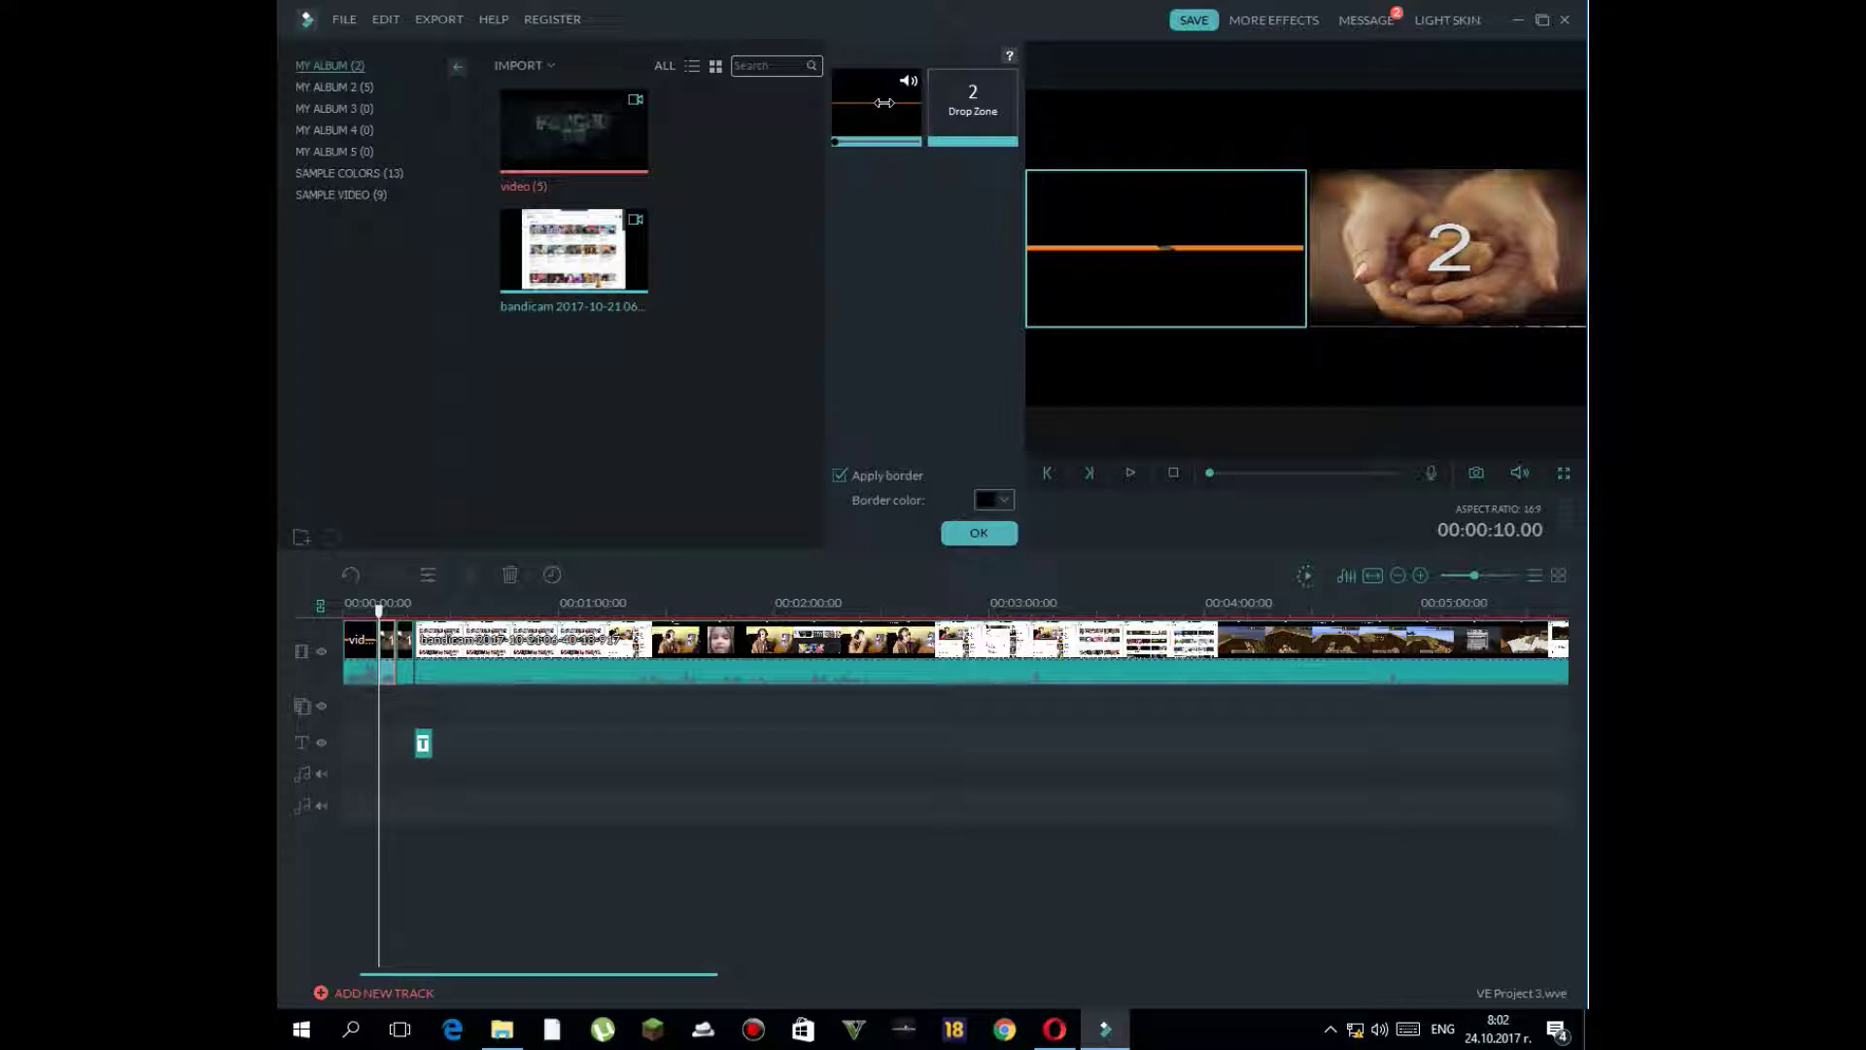
left_click_drag(530, 297, 974, 109)
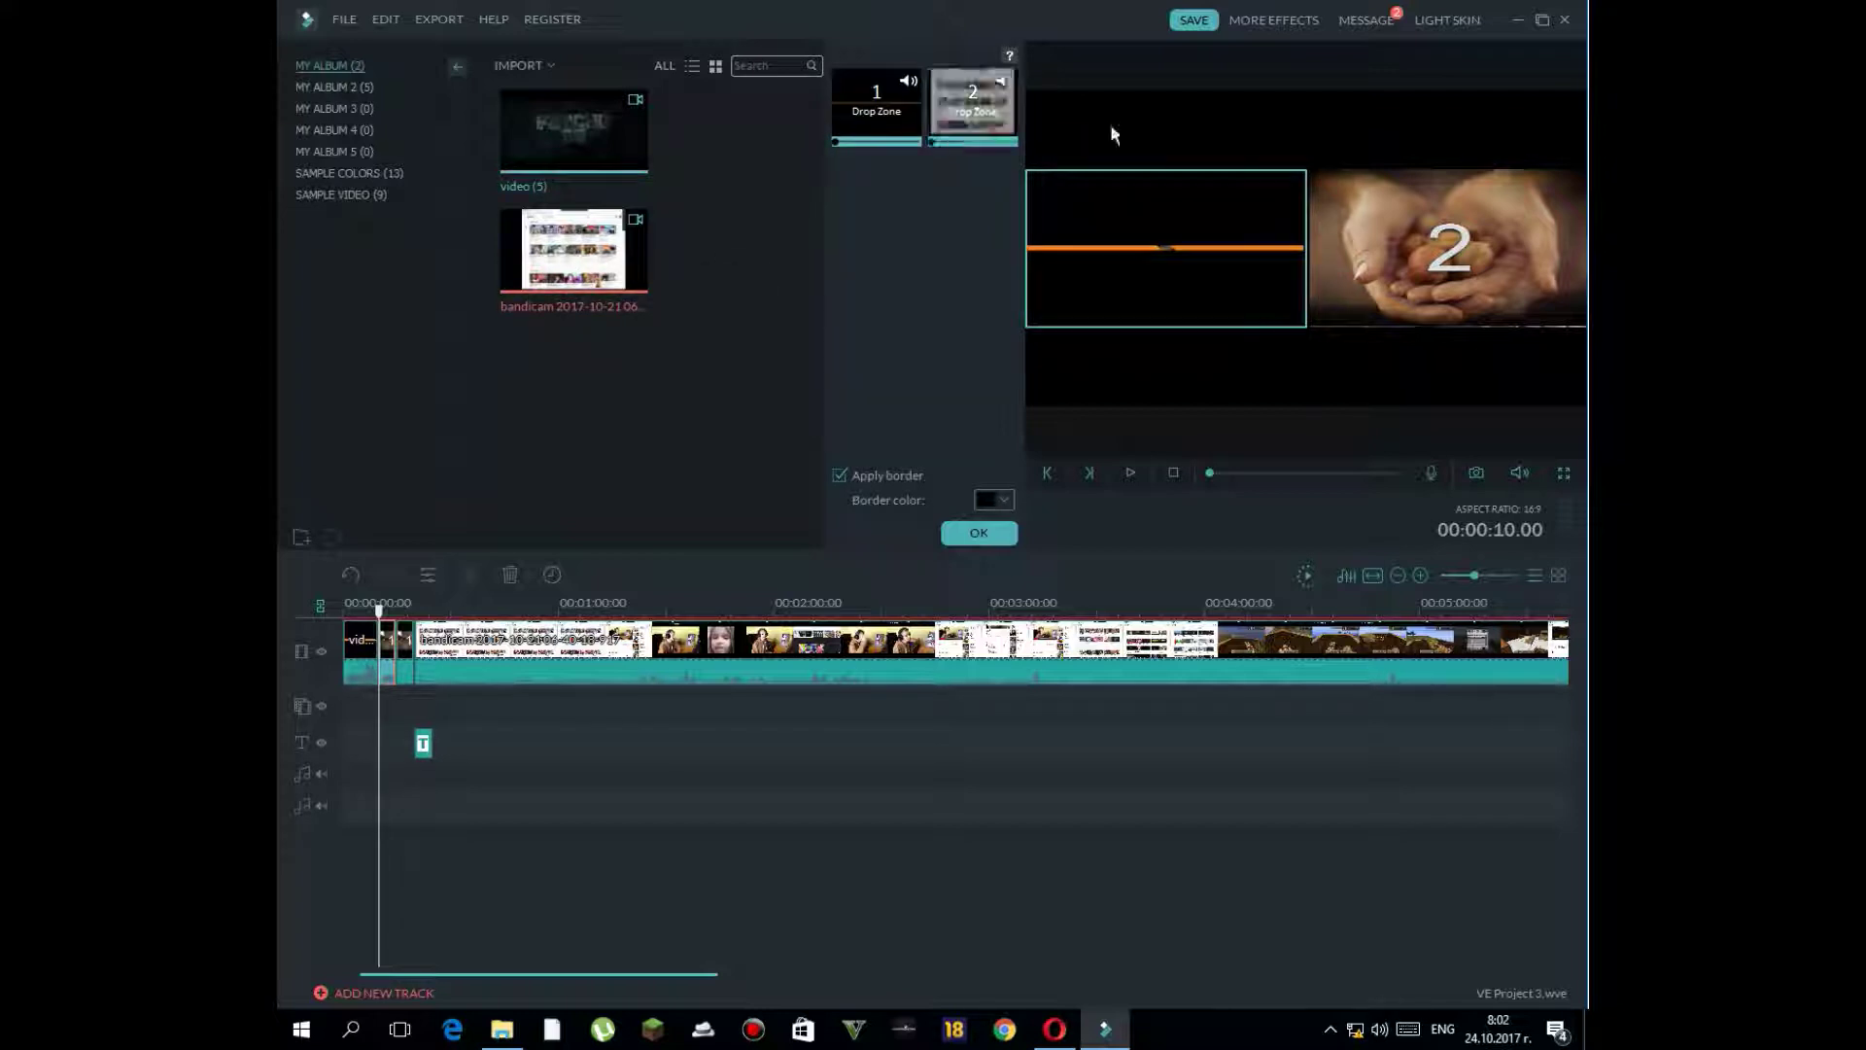
left_click(1131, 472)
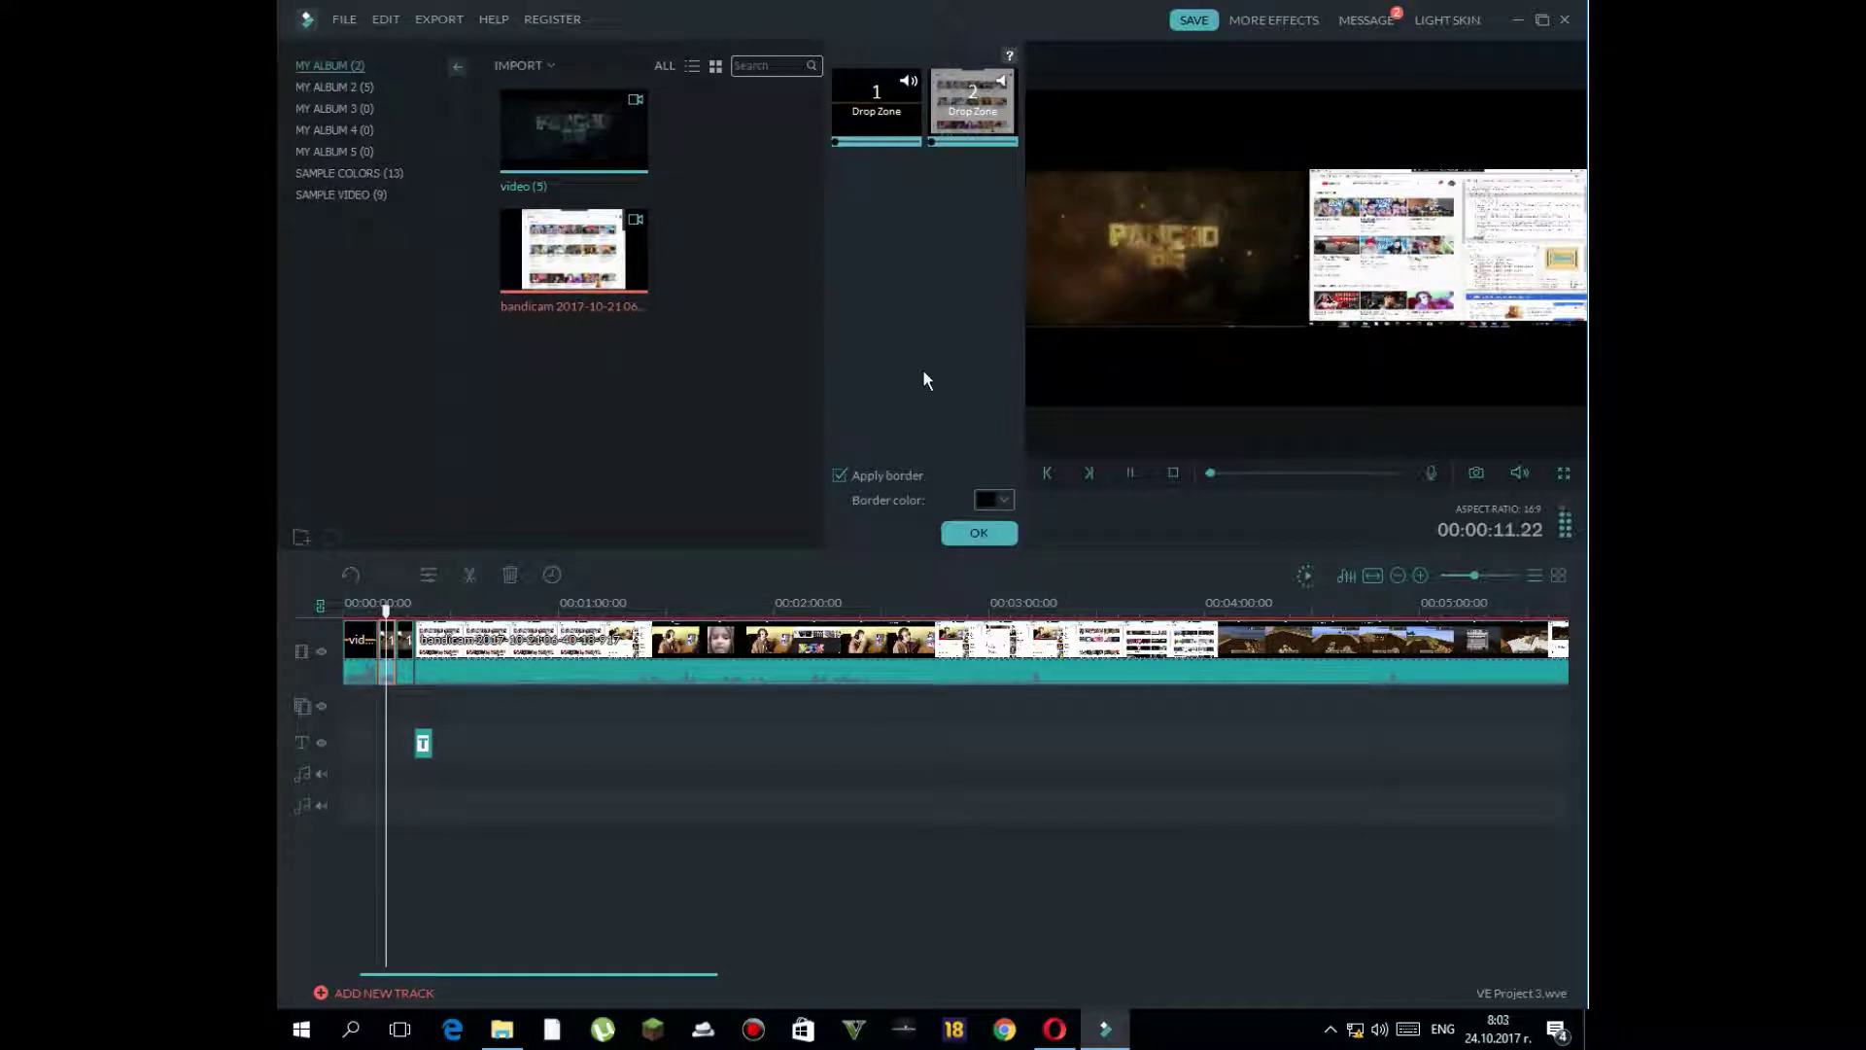
left_click(1128, 472)
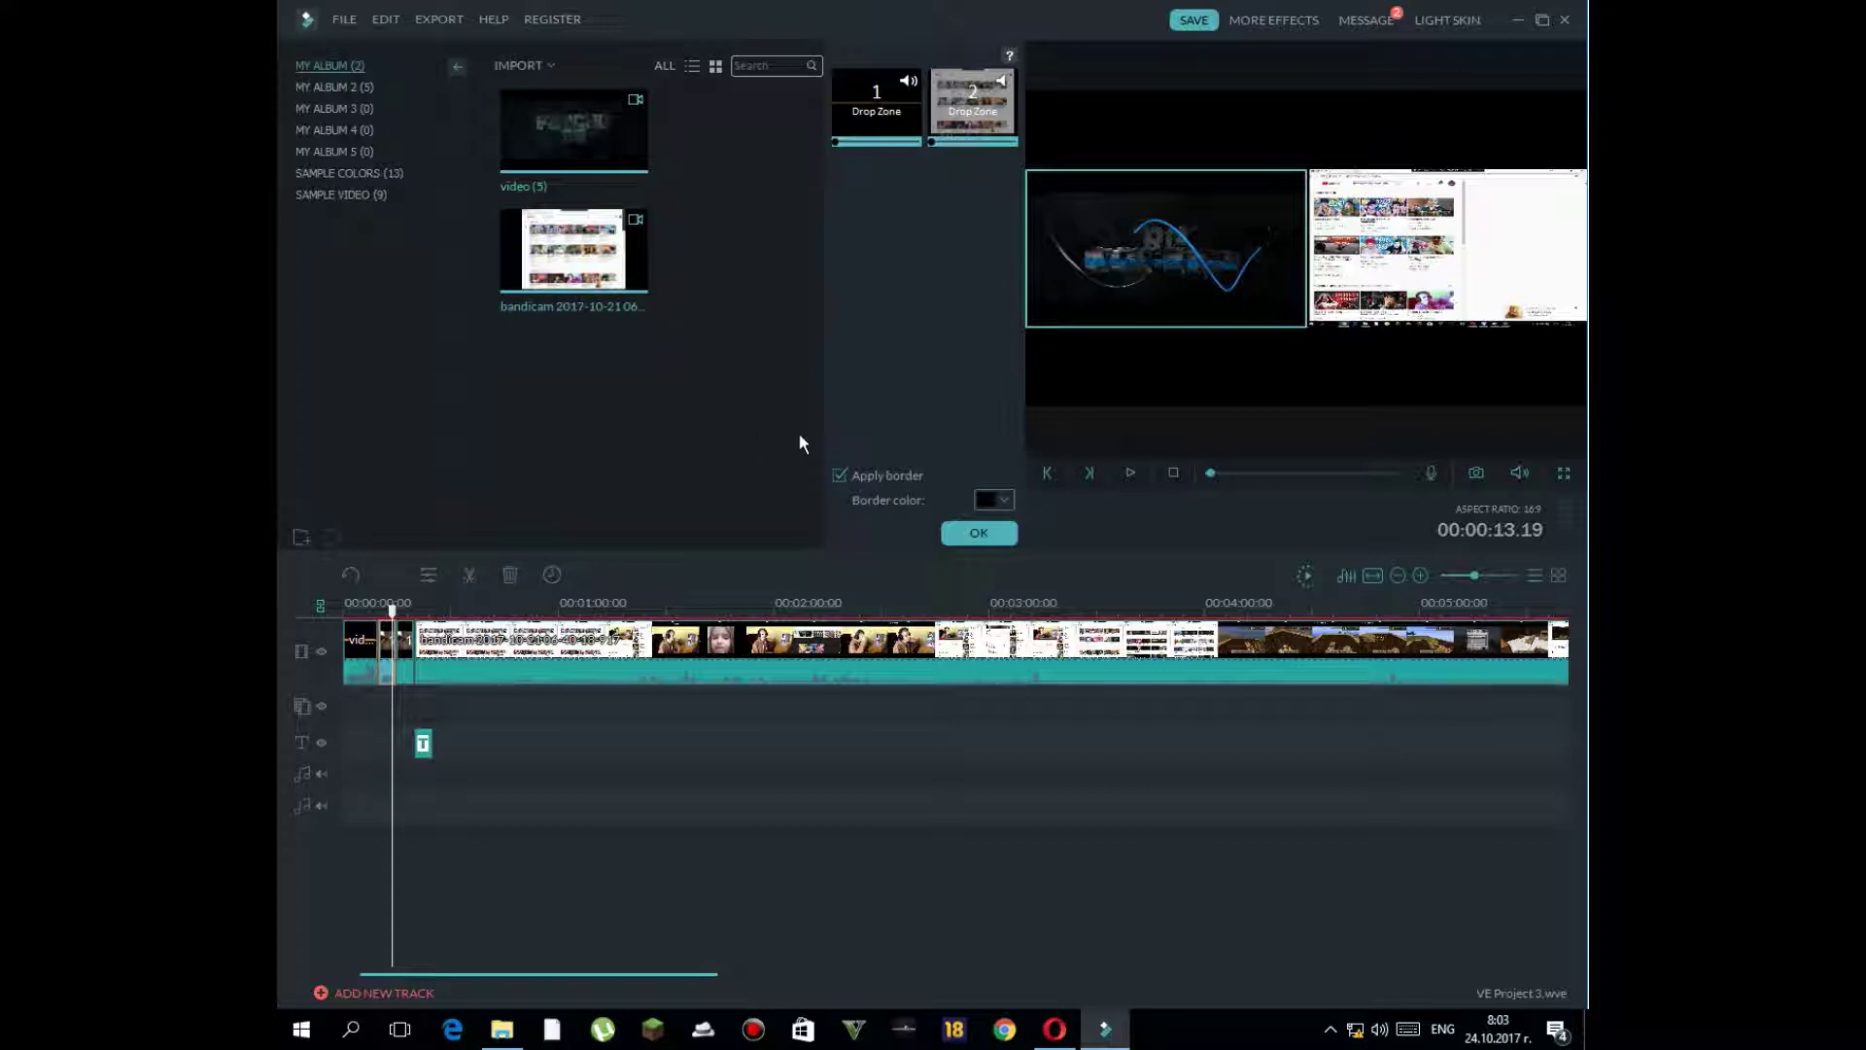
left_click(997, 536)
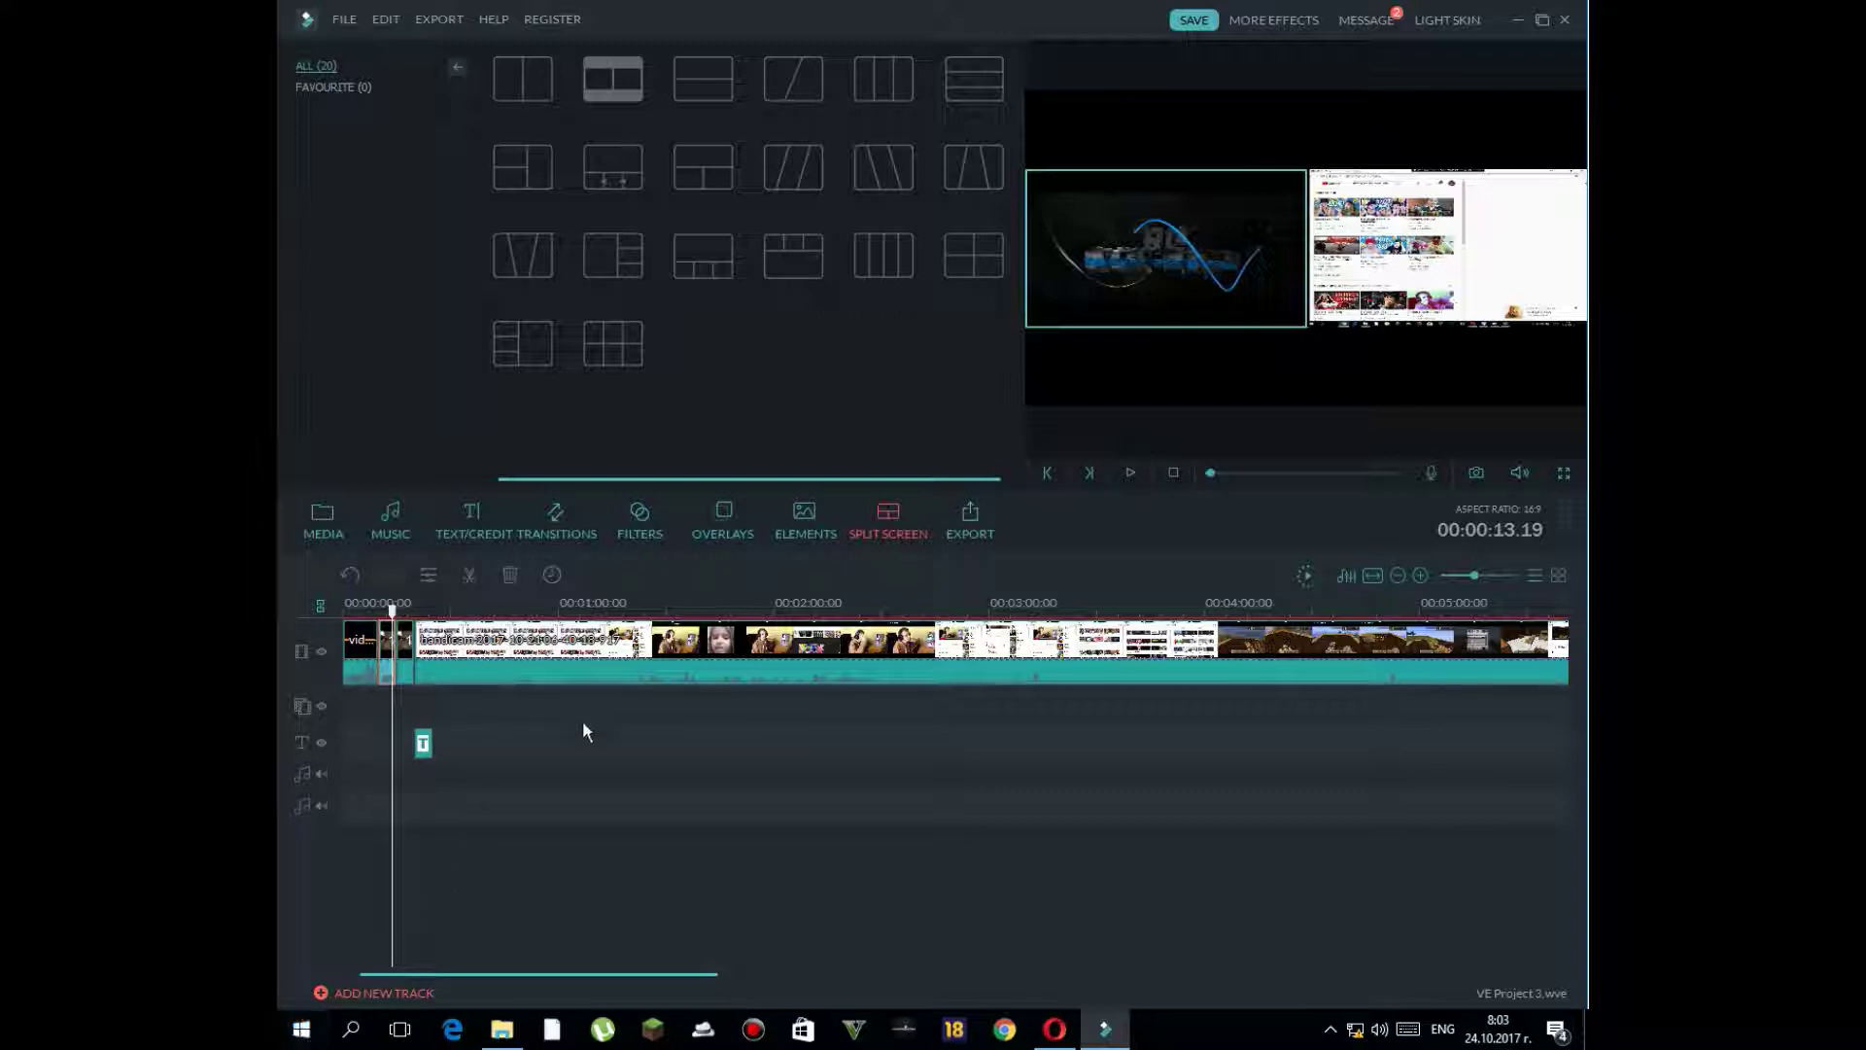
- Minimize Filmora and the Crack folder window and look over the bandicam files on the desktop
left_click(1517, 20)
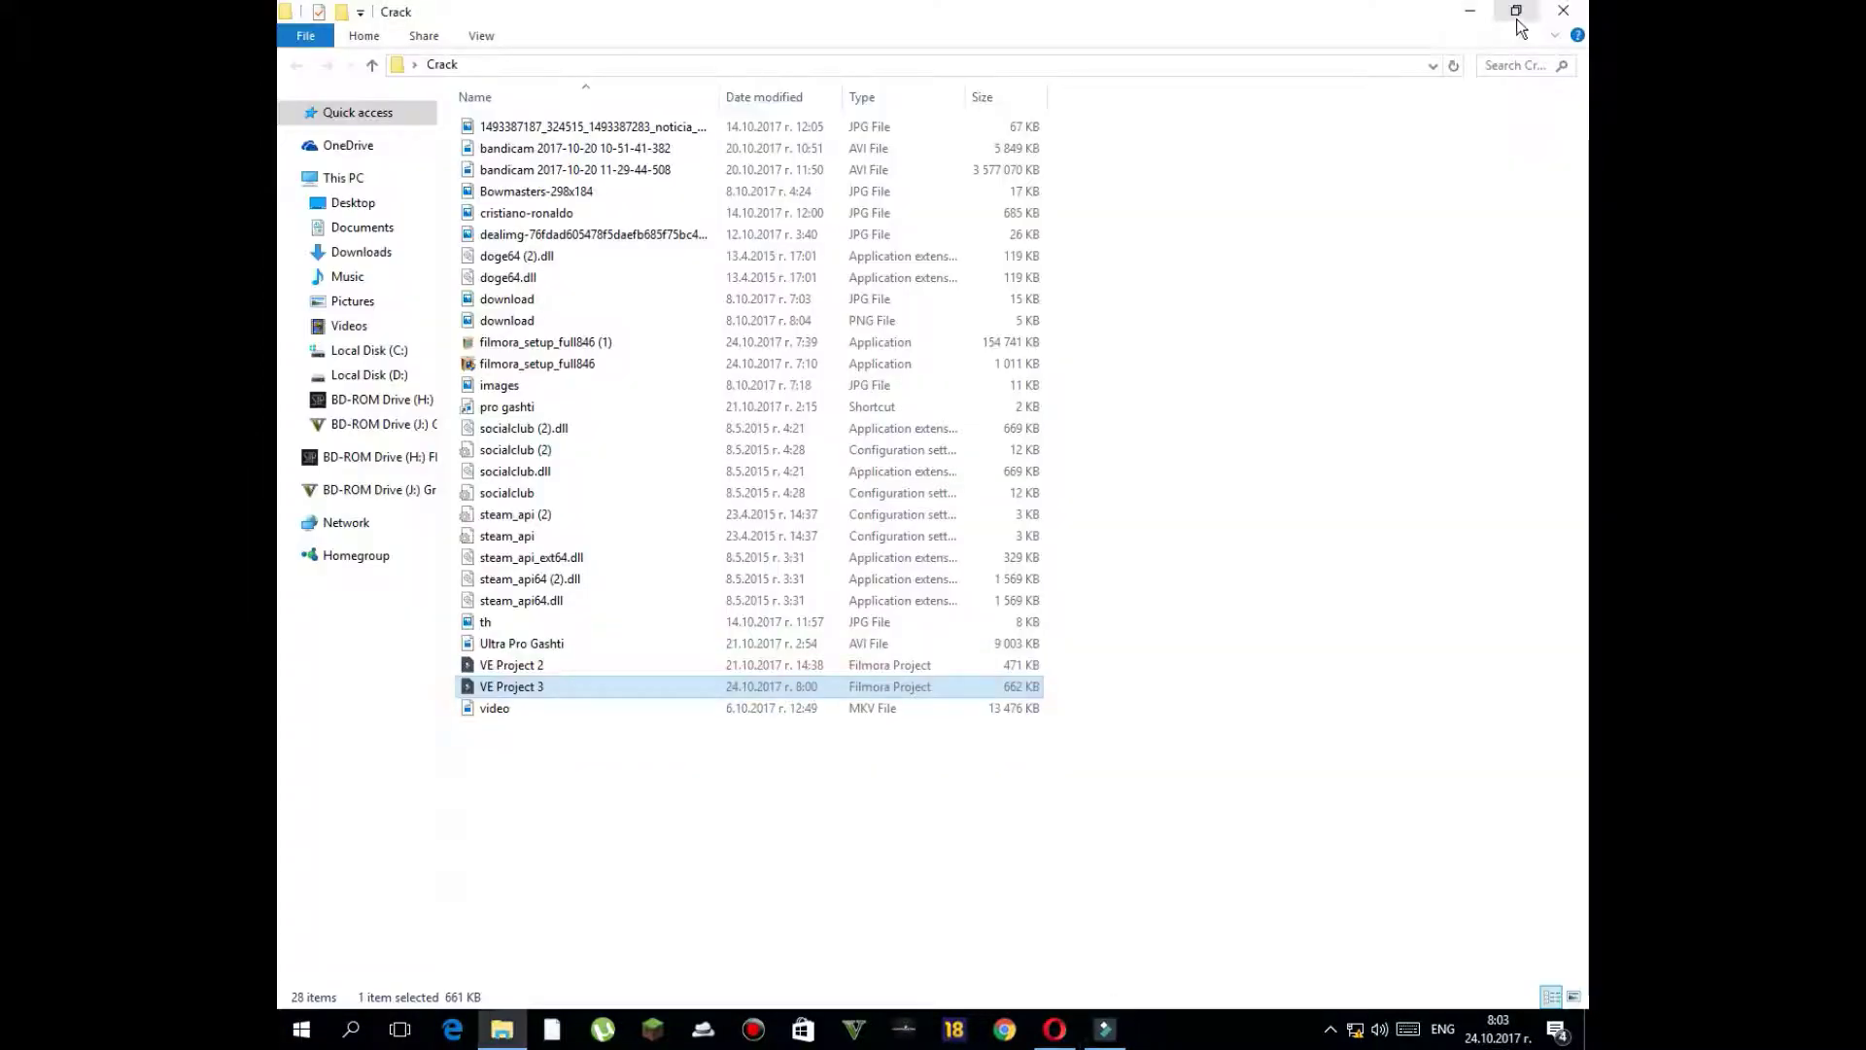
left_click(1469, 11)
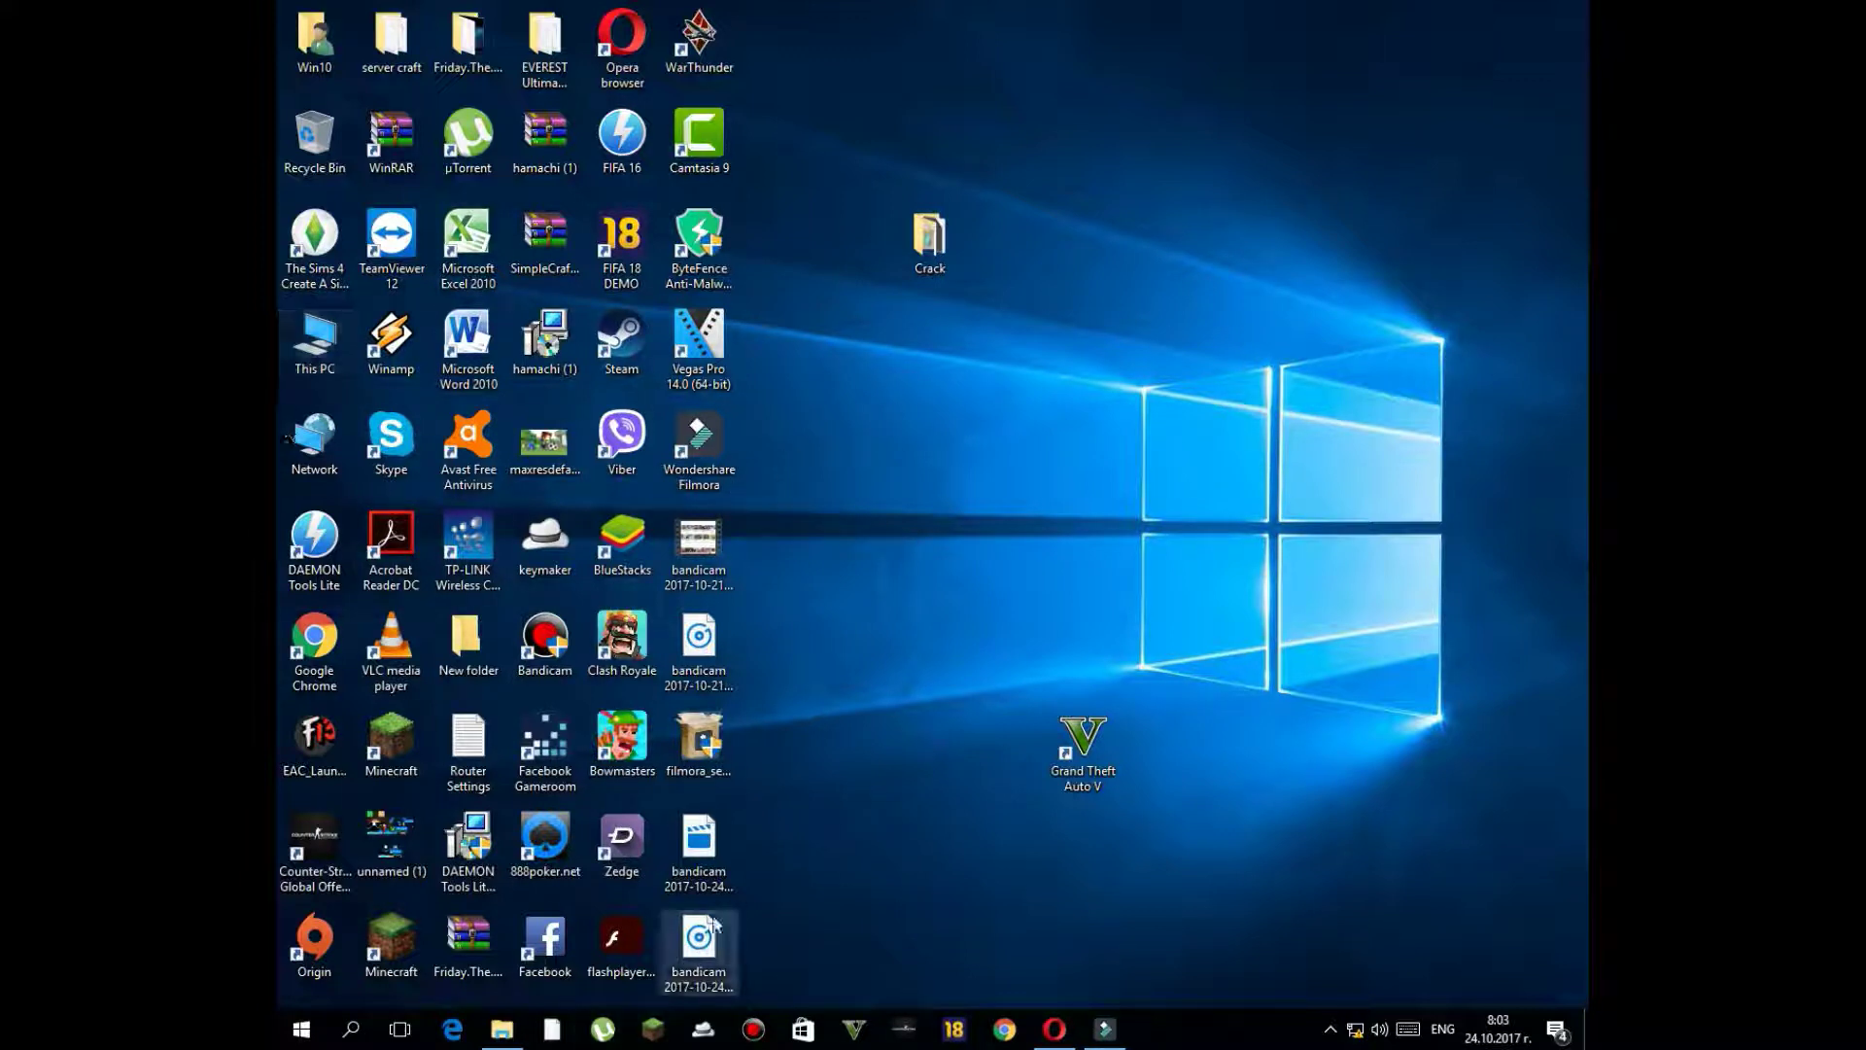
mouse_move(710, 839)
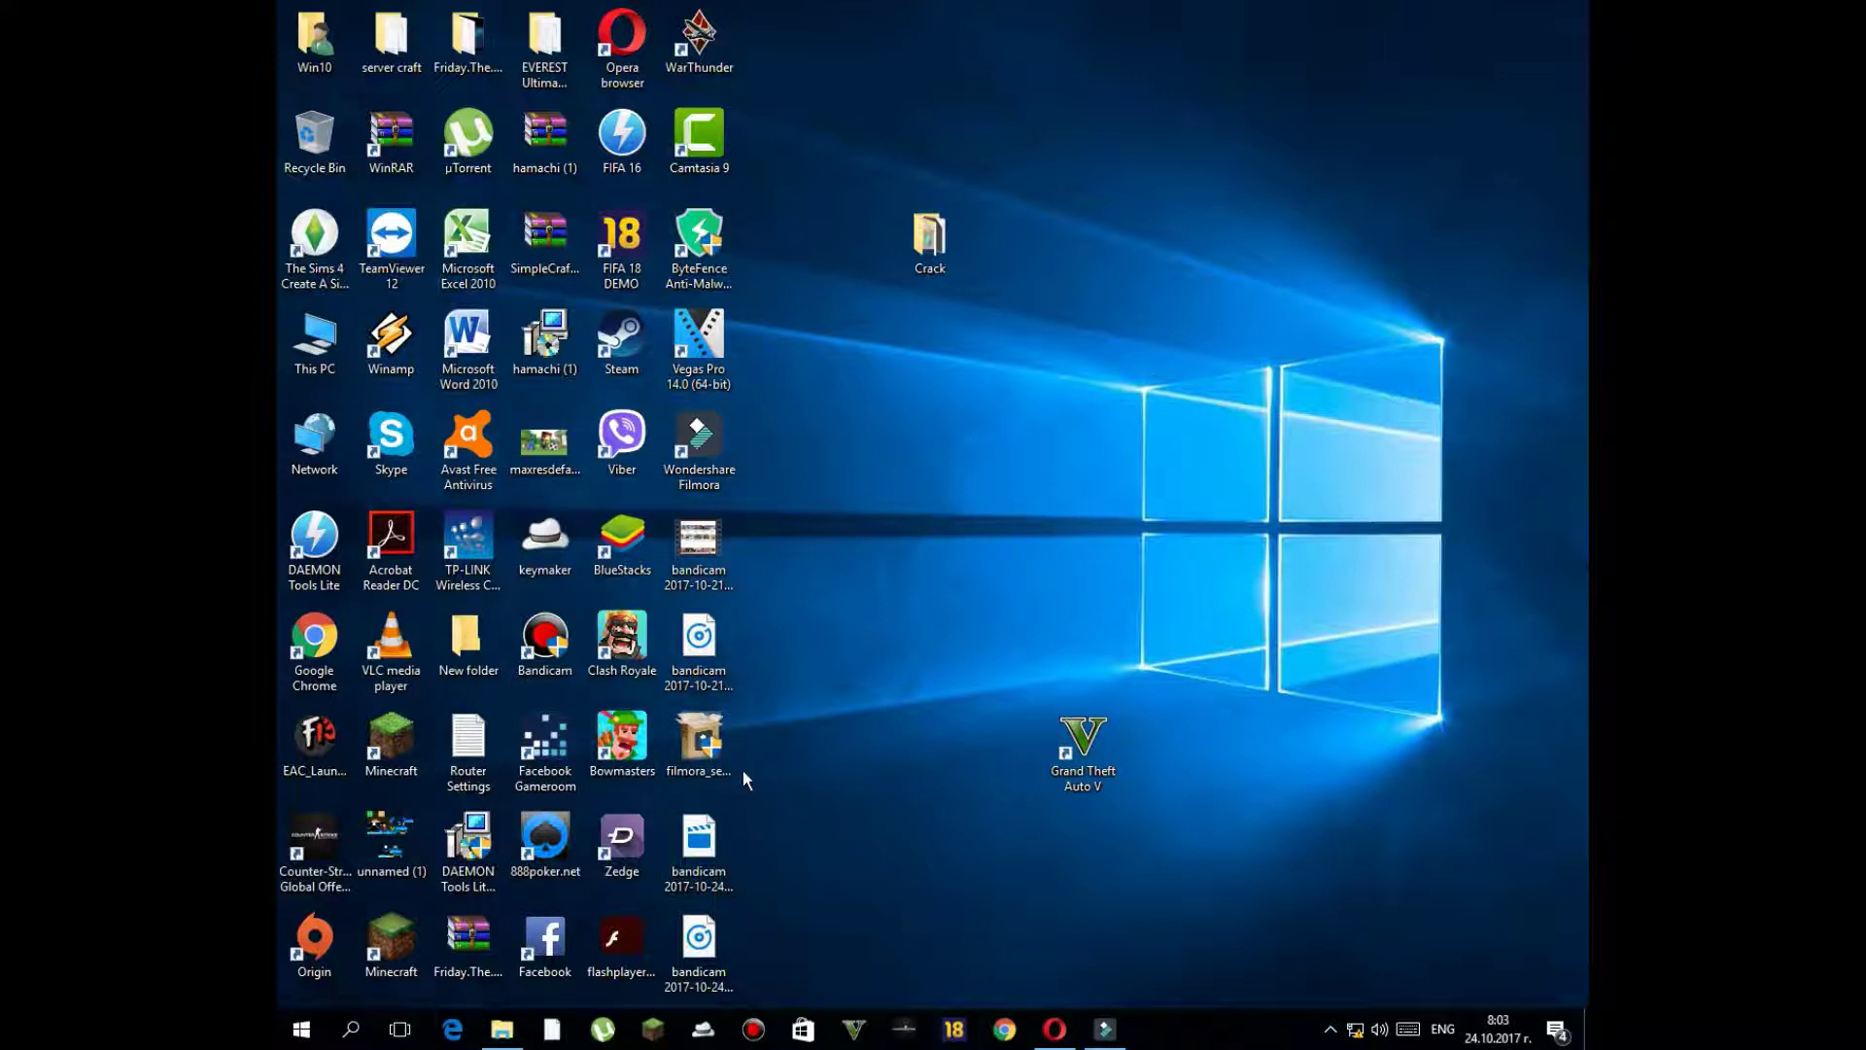
mouse_move(701, 950)
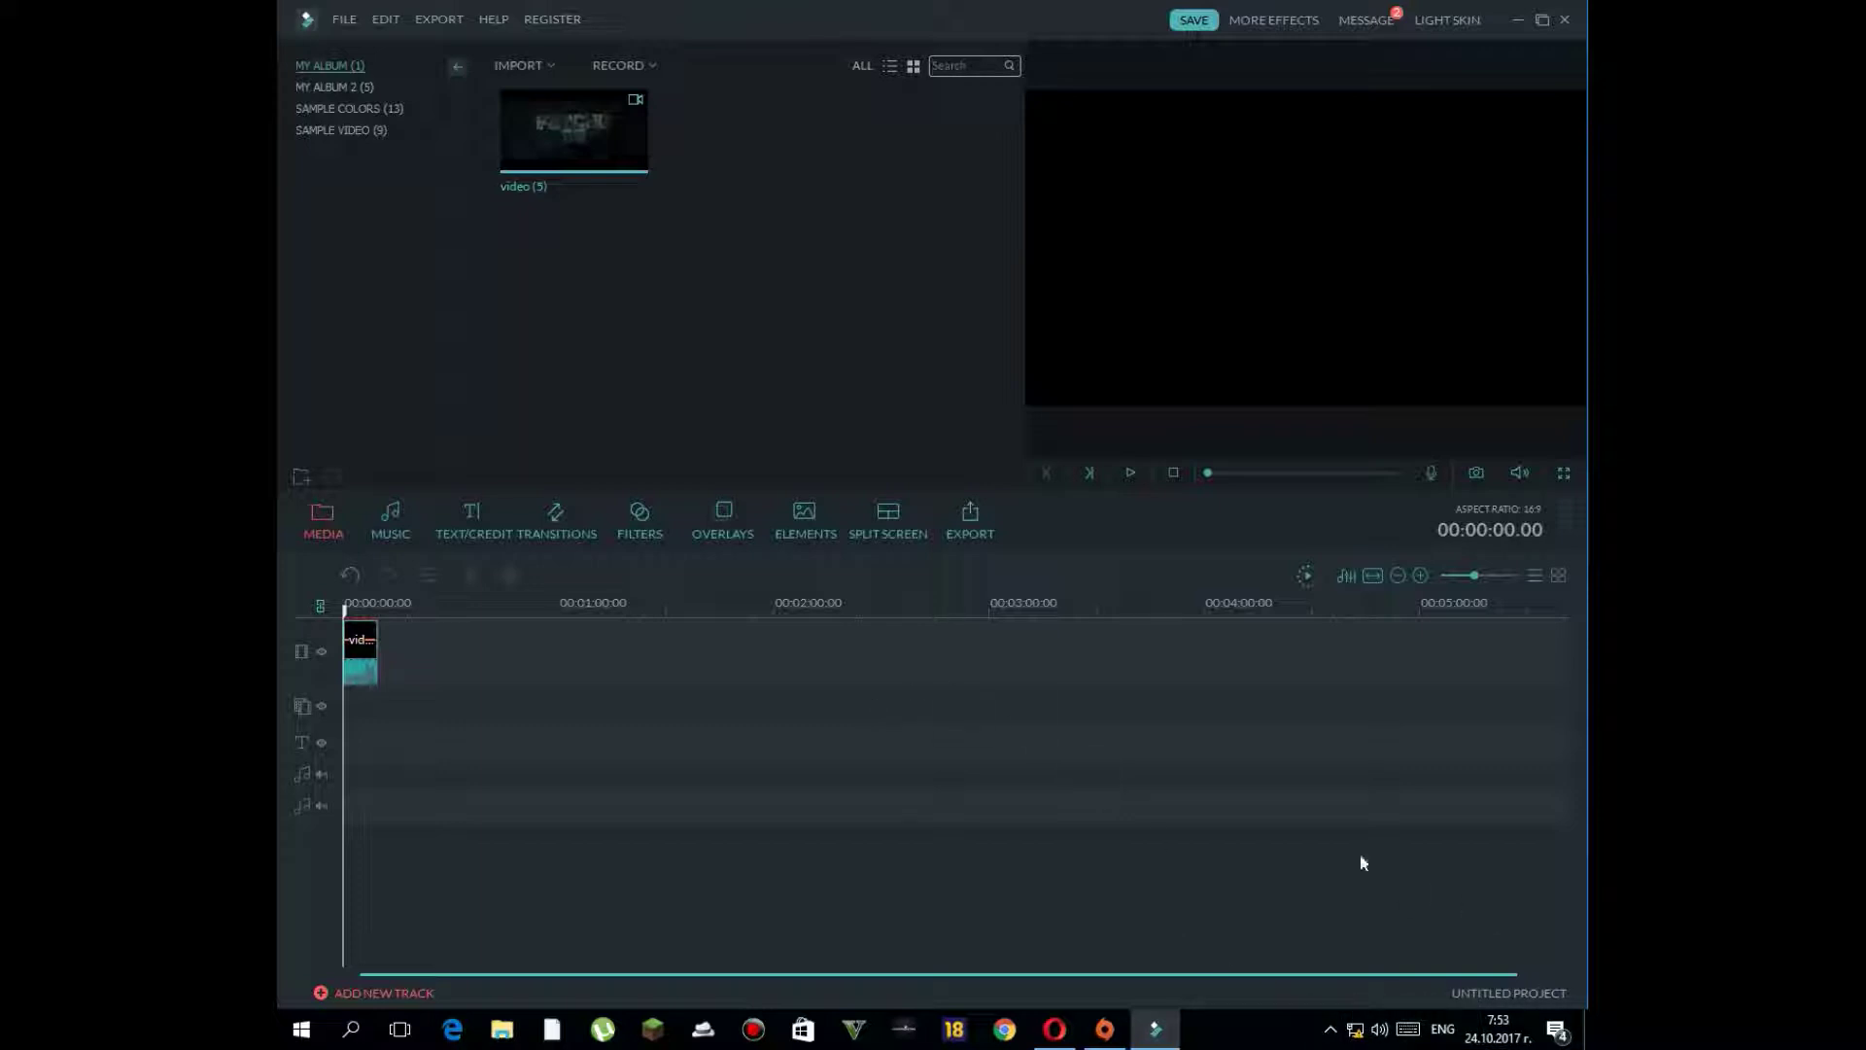
- View the software registration form in the untitled project and close it without changing anything
left_click(552, 19)
left_click(632, 45)
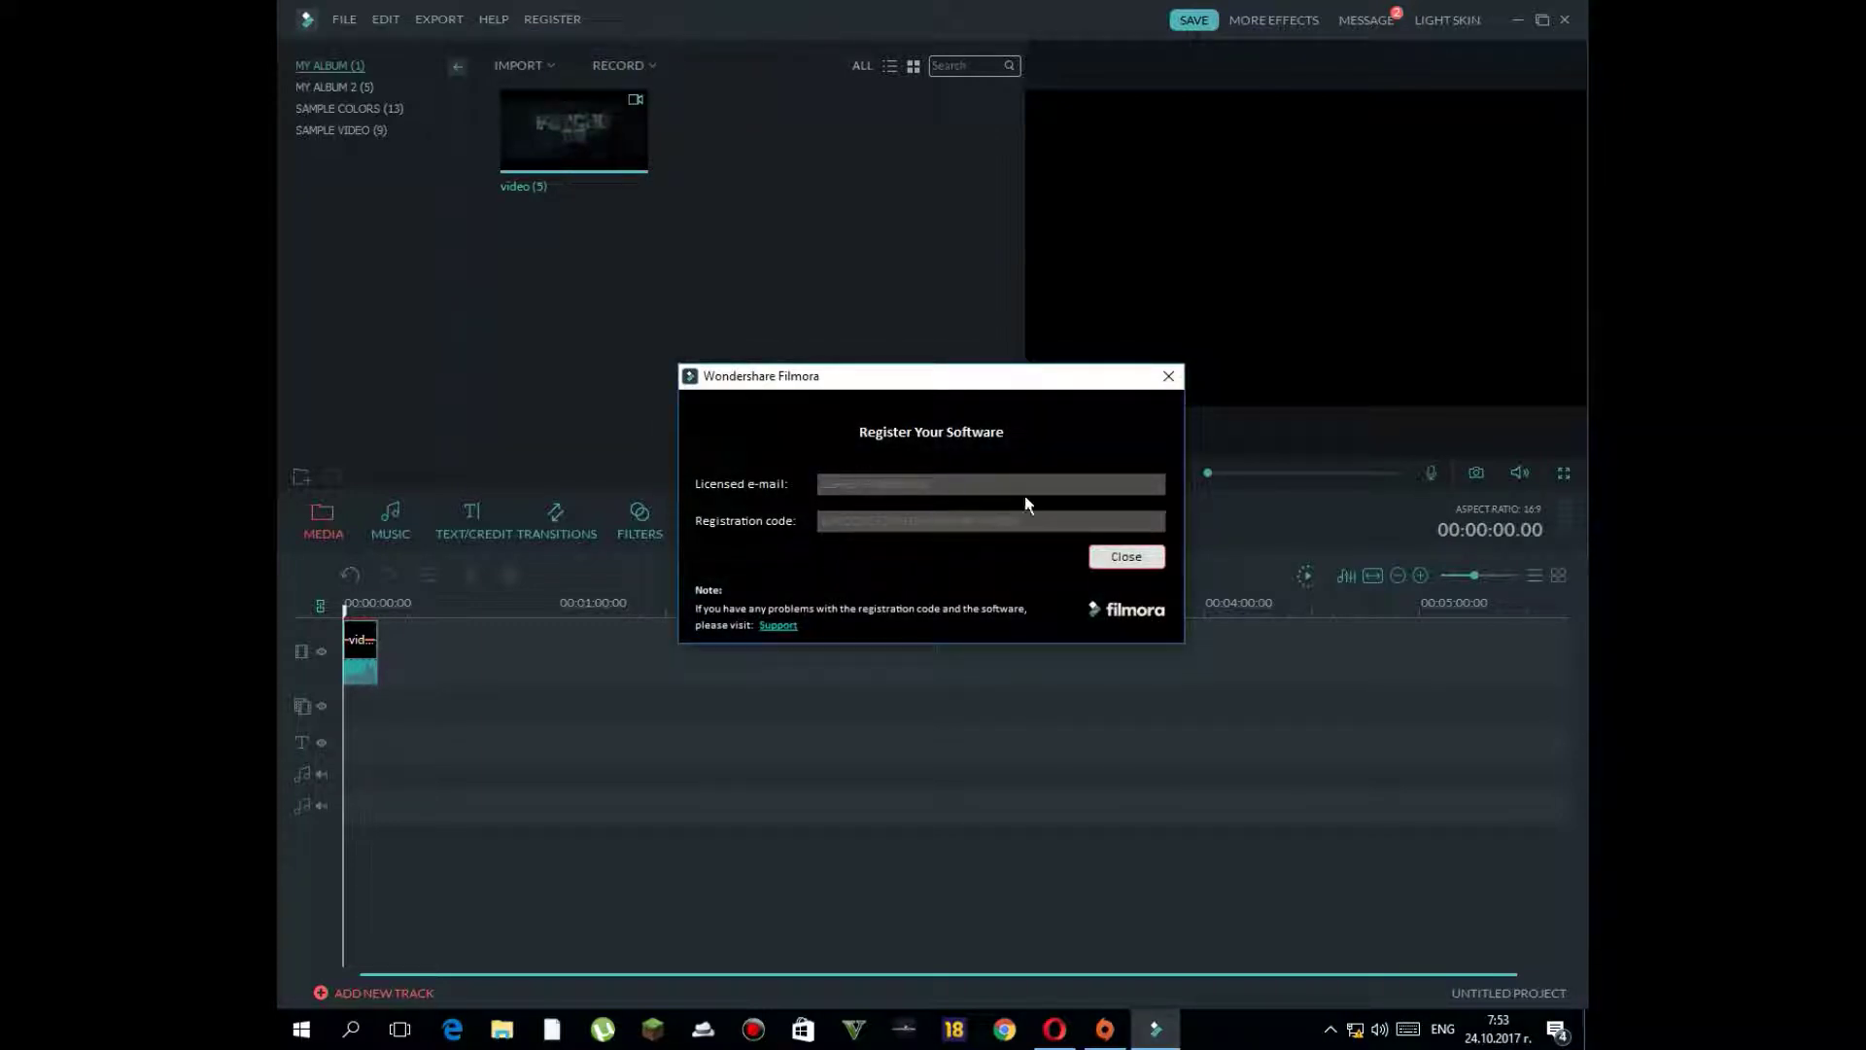
left_click(1145, 553)
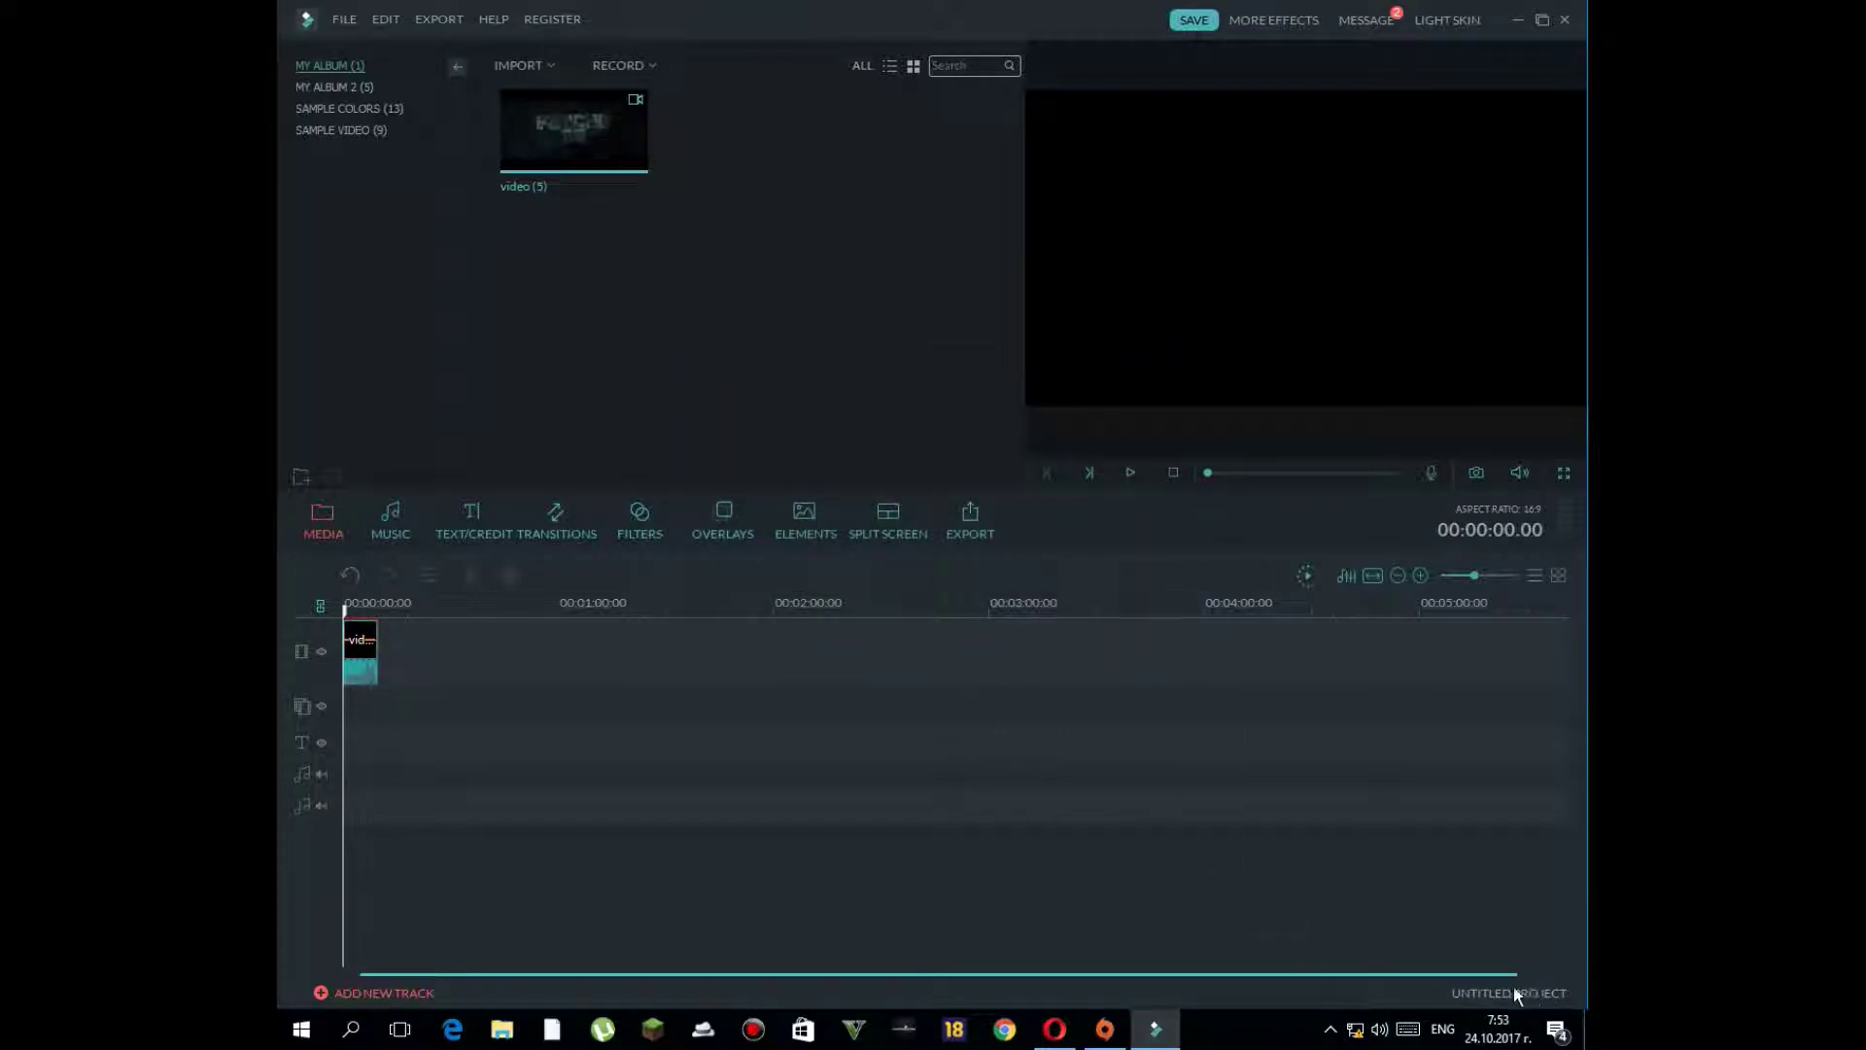
- Browse the music and title libraries, find the lower-thirds titles and preview LowerThirds 2
left_click(532, 95)
left_click(388, 522)
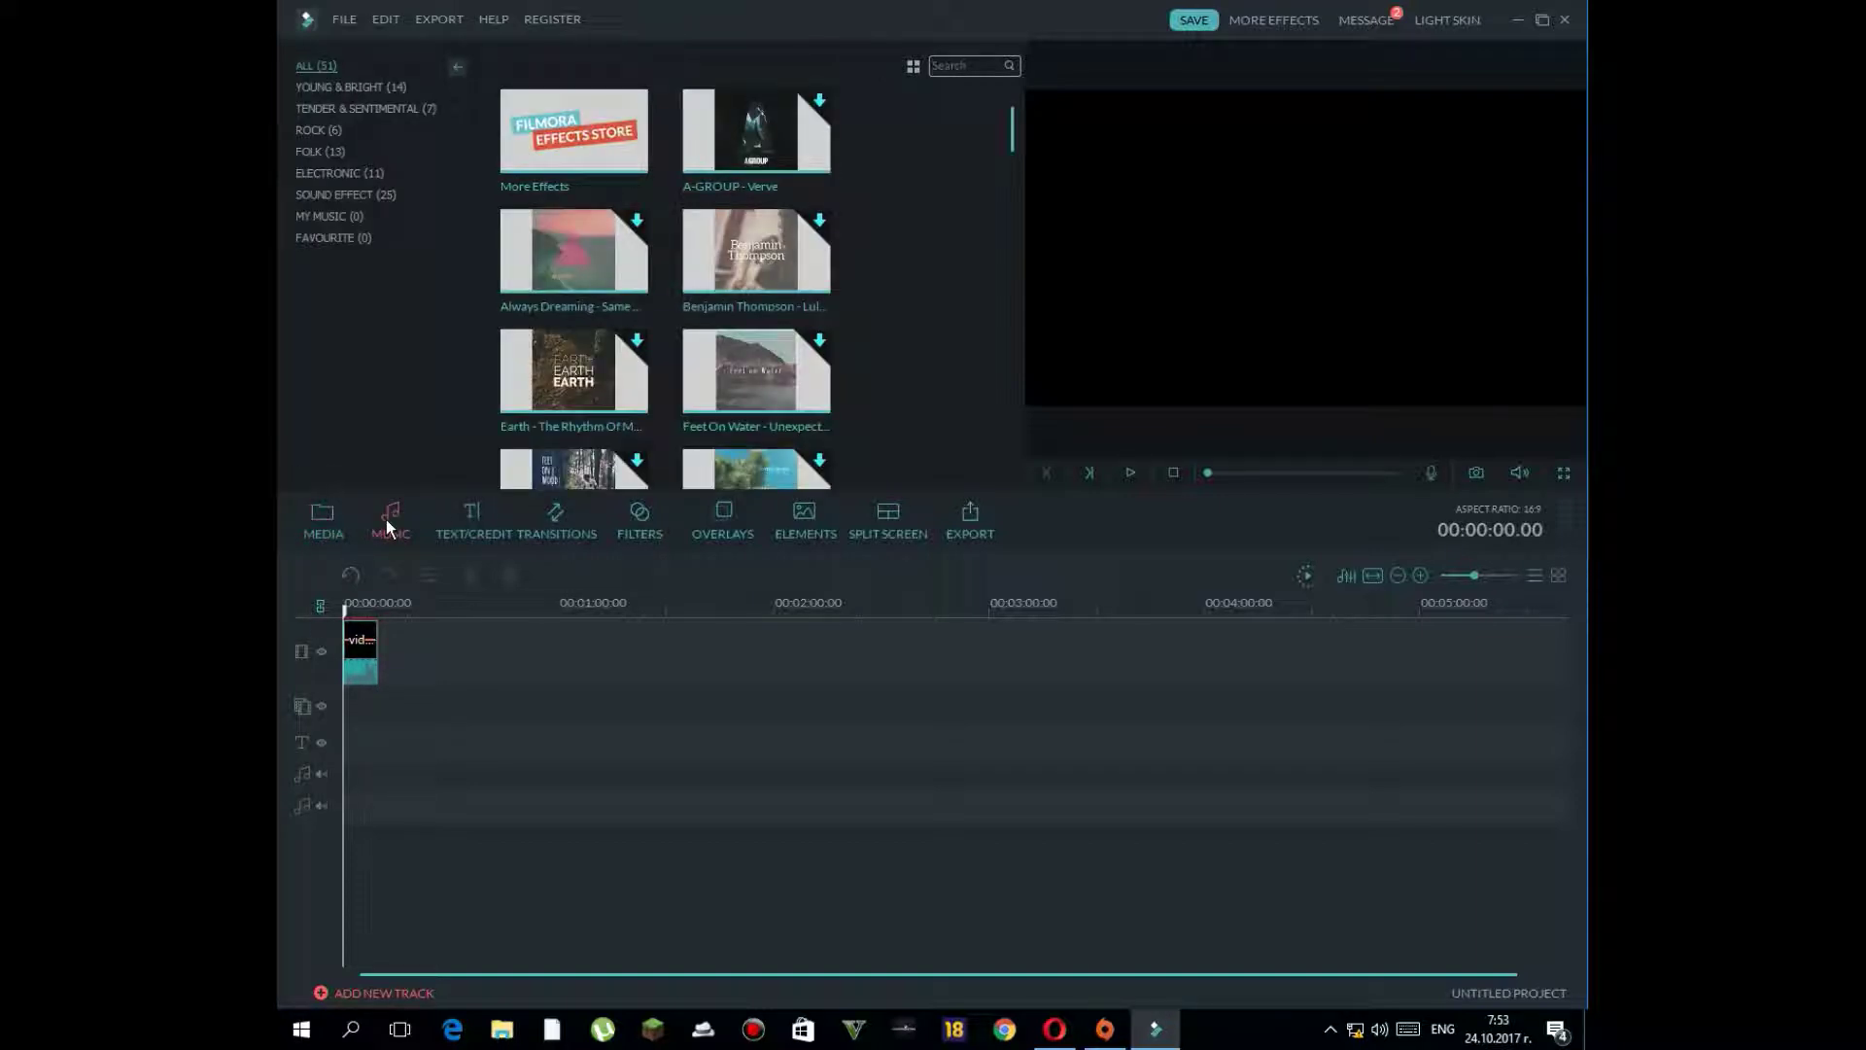
left_click(476, 530)
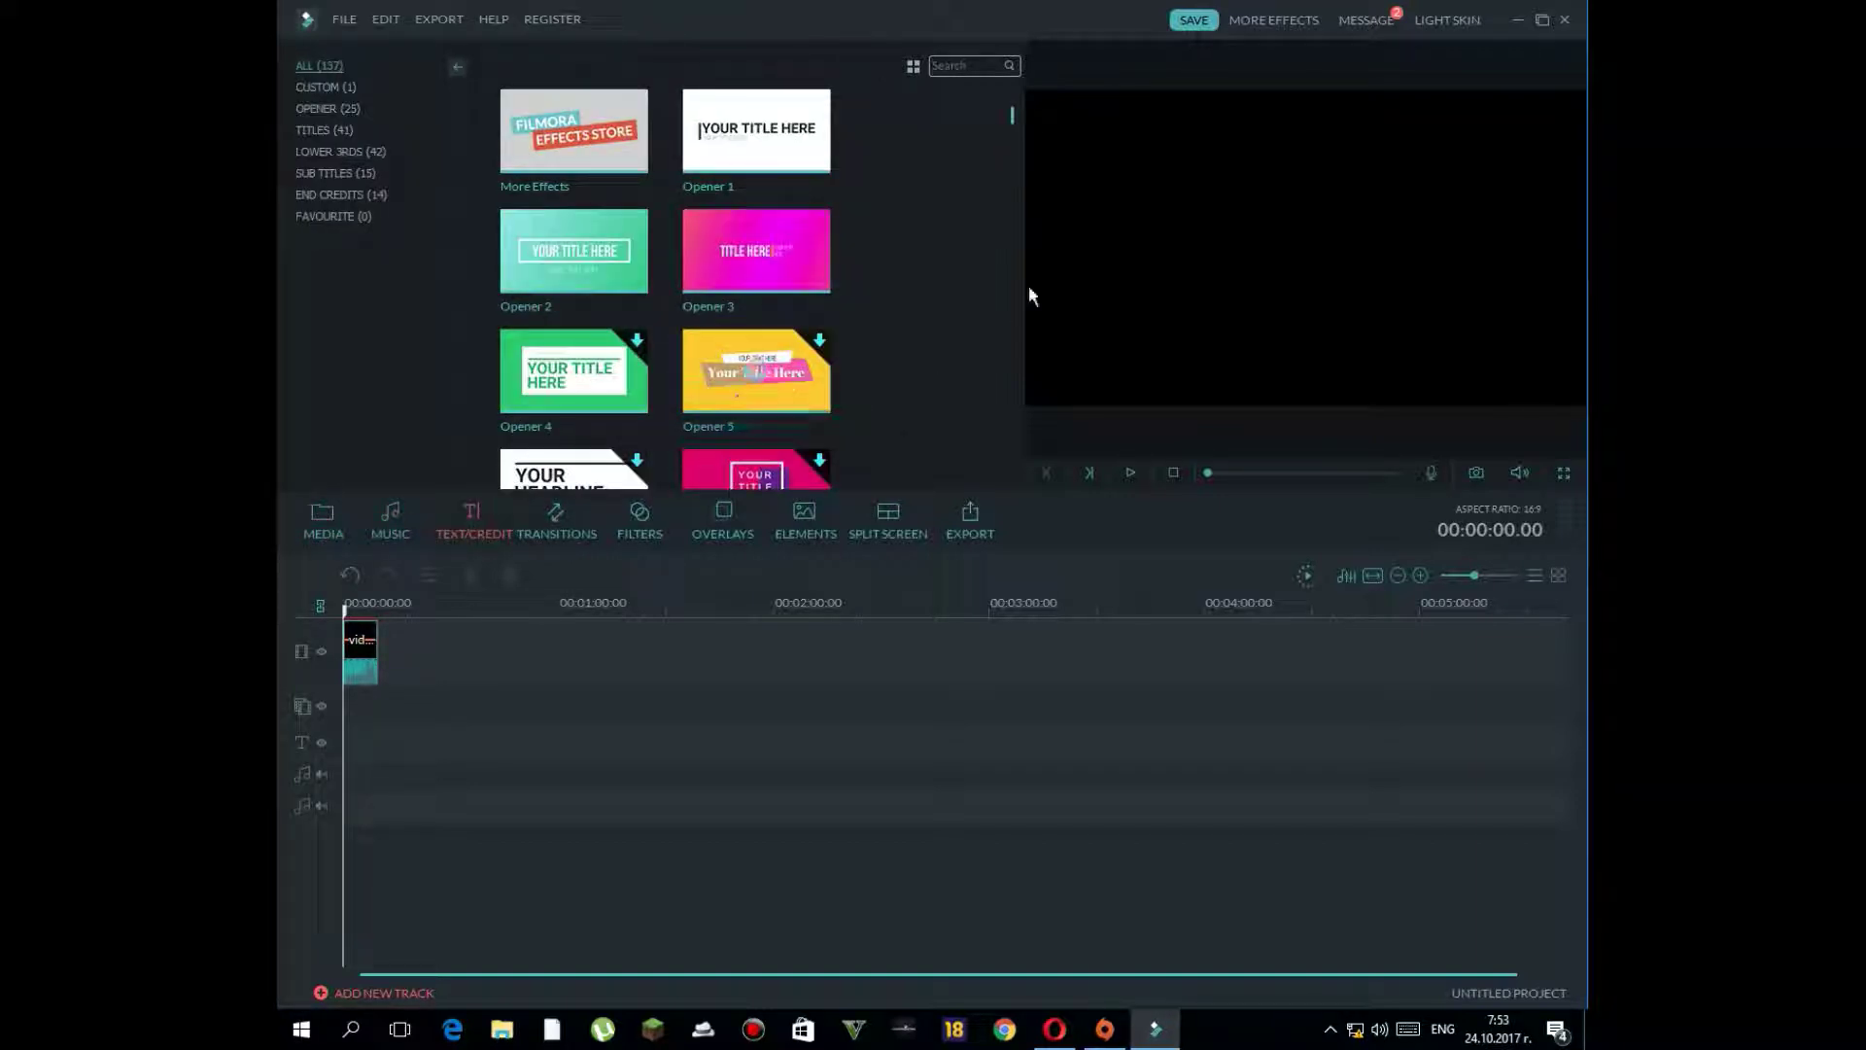
left_click_drag(1013, 115, 1001, 281)
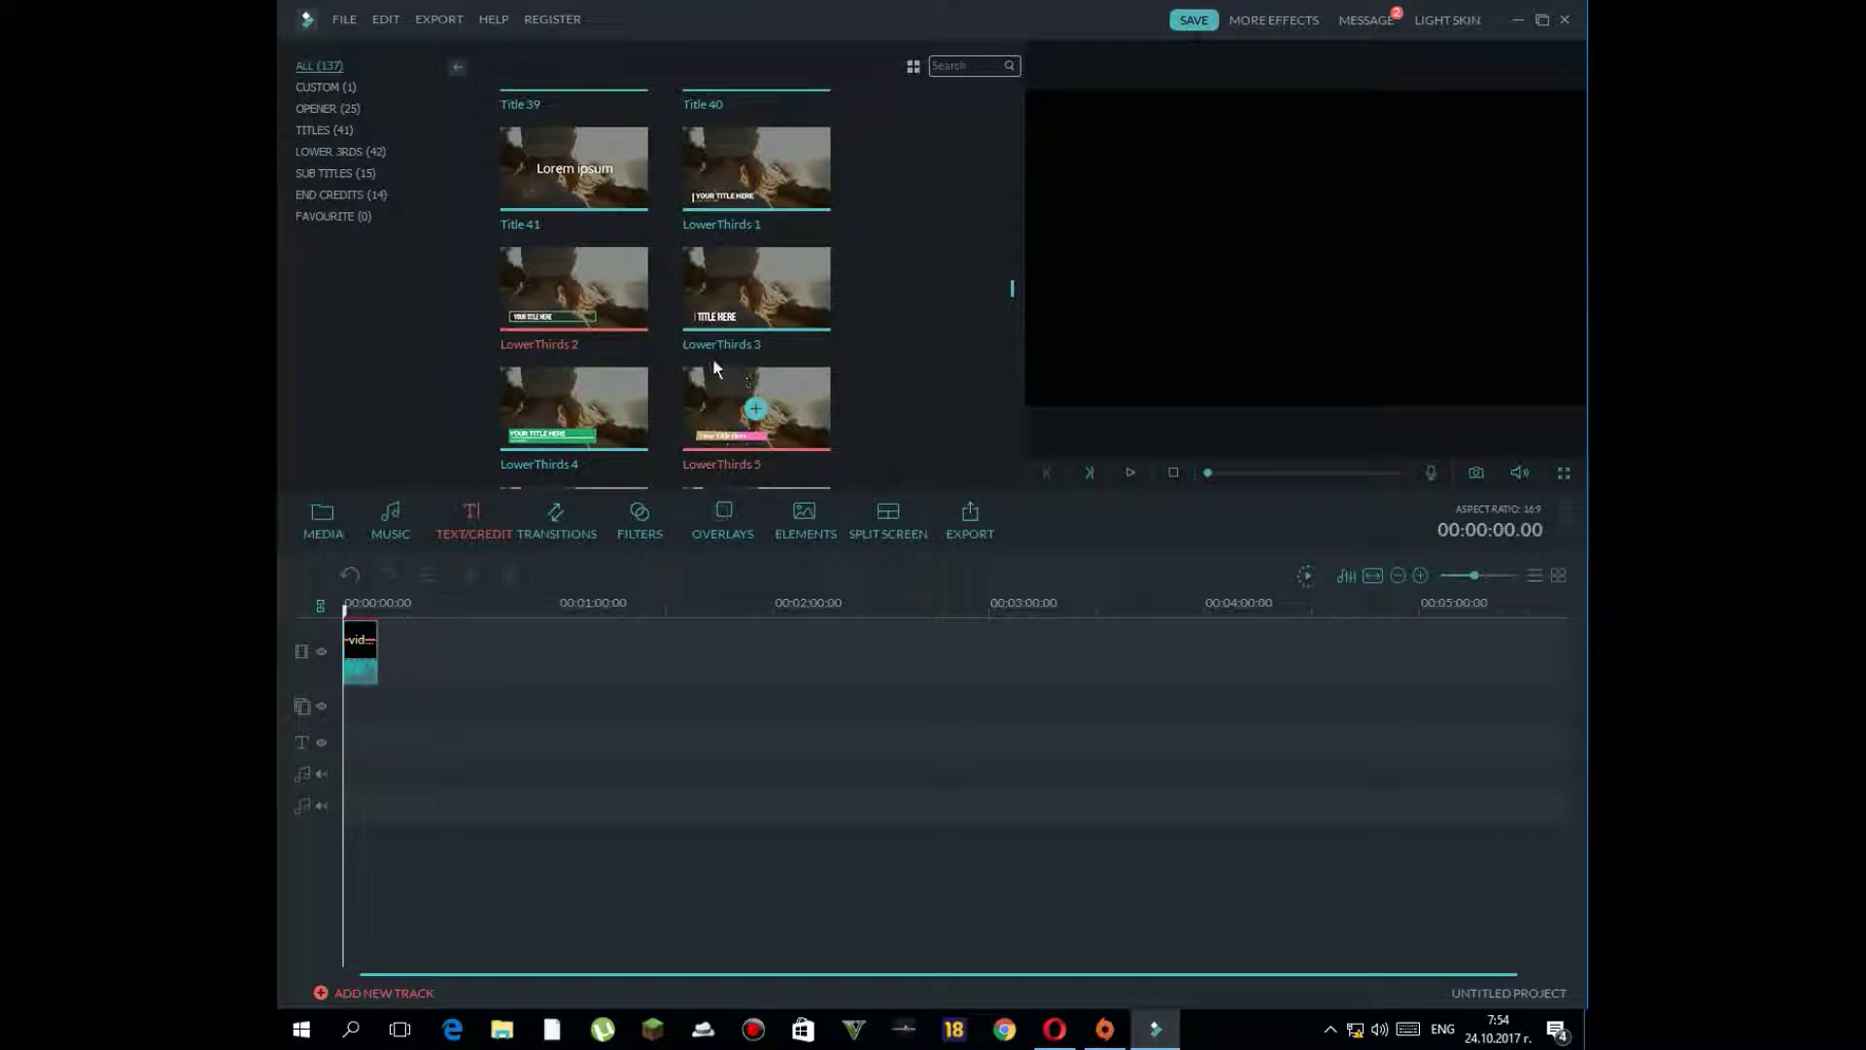
left_click(1134, 475)
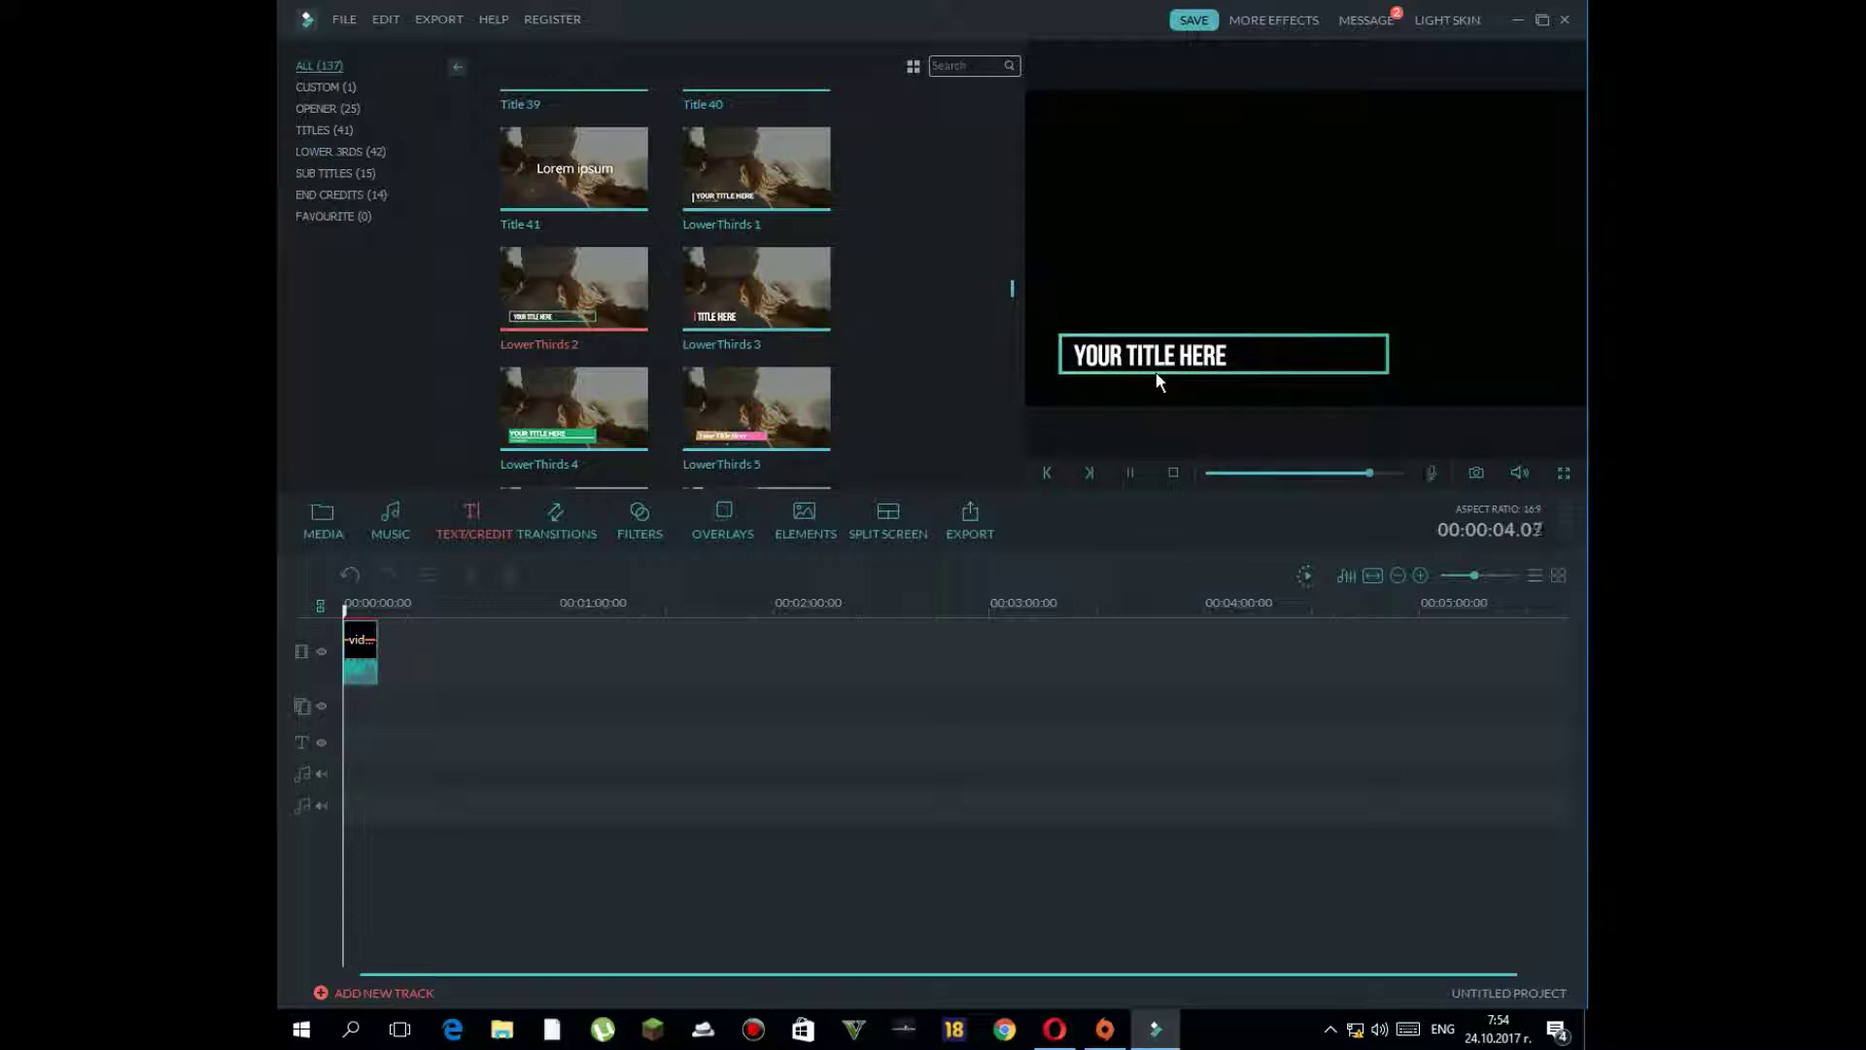
- Add the LowerThirds 2 title at the start of the timeline, then open its text settings and close them unchanged
mouse_move(574, 294)
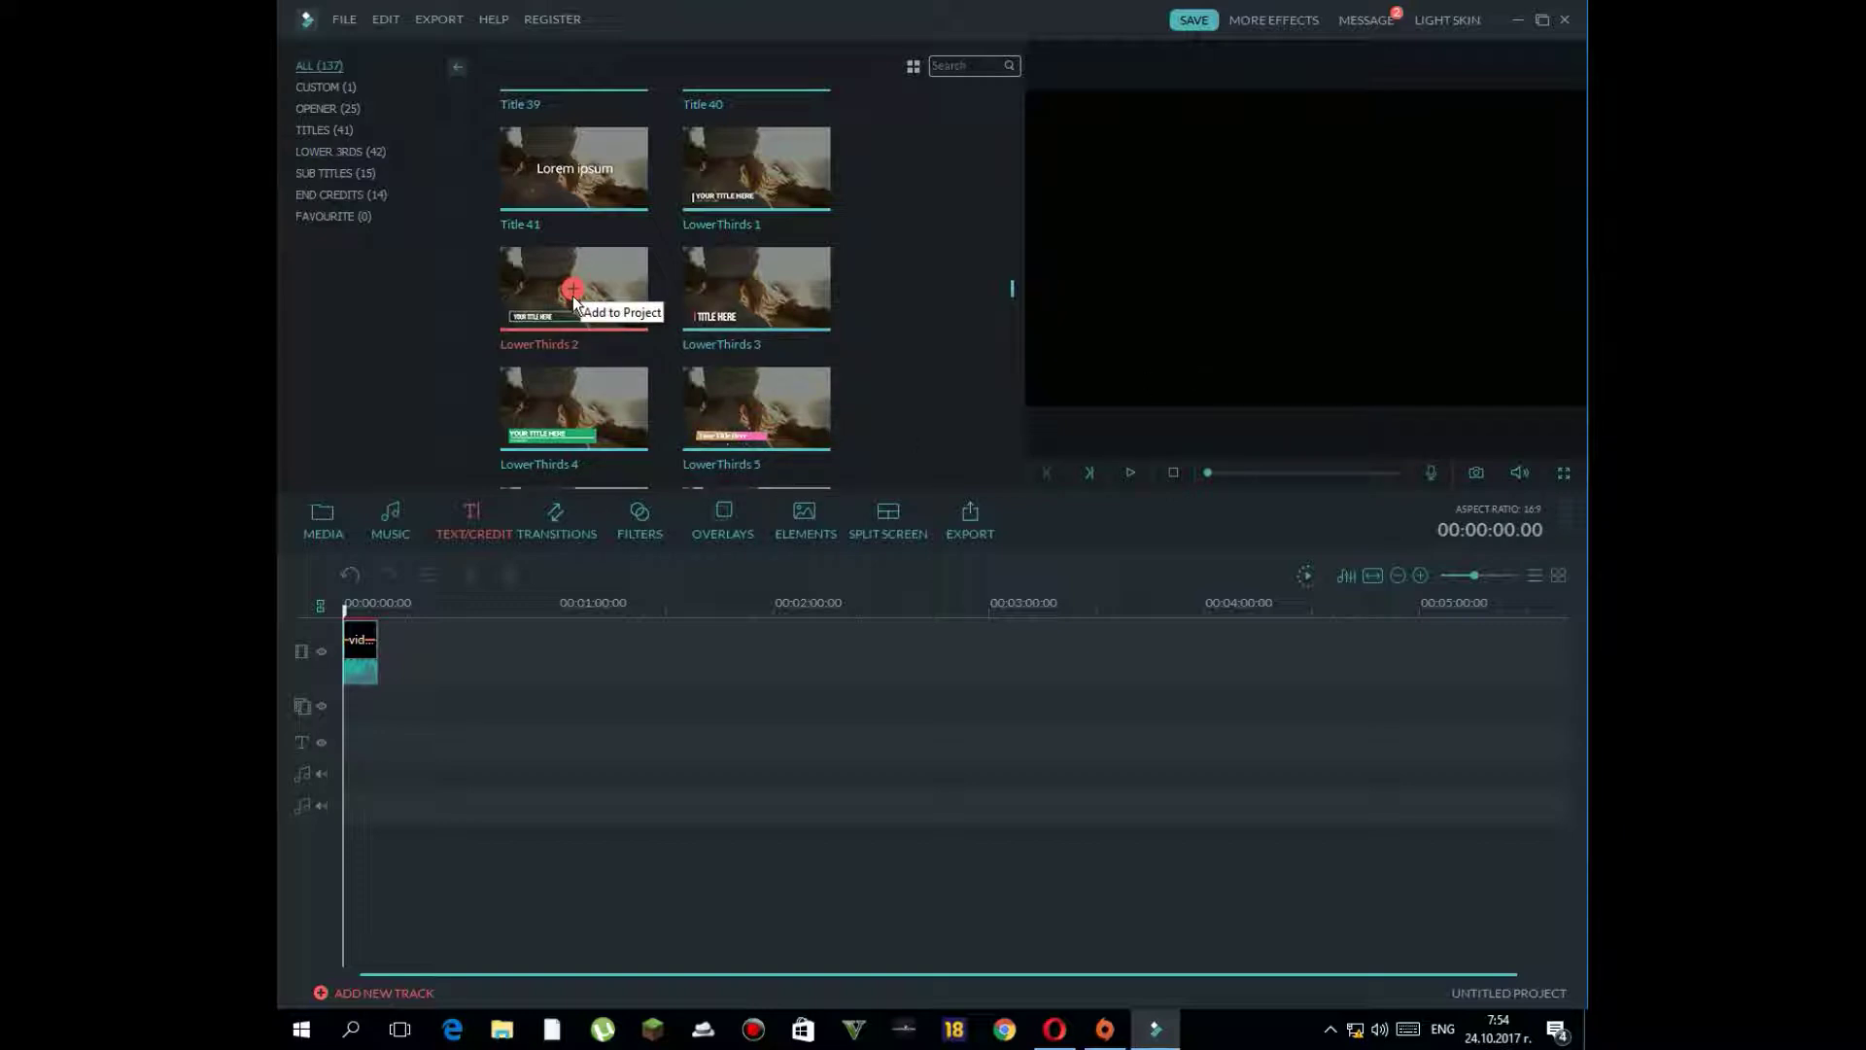
left_click(573, 296)
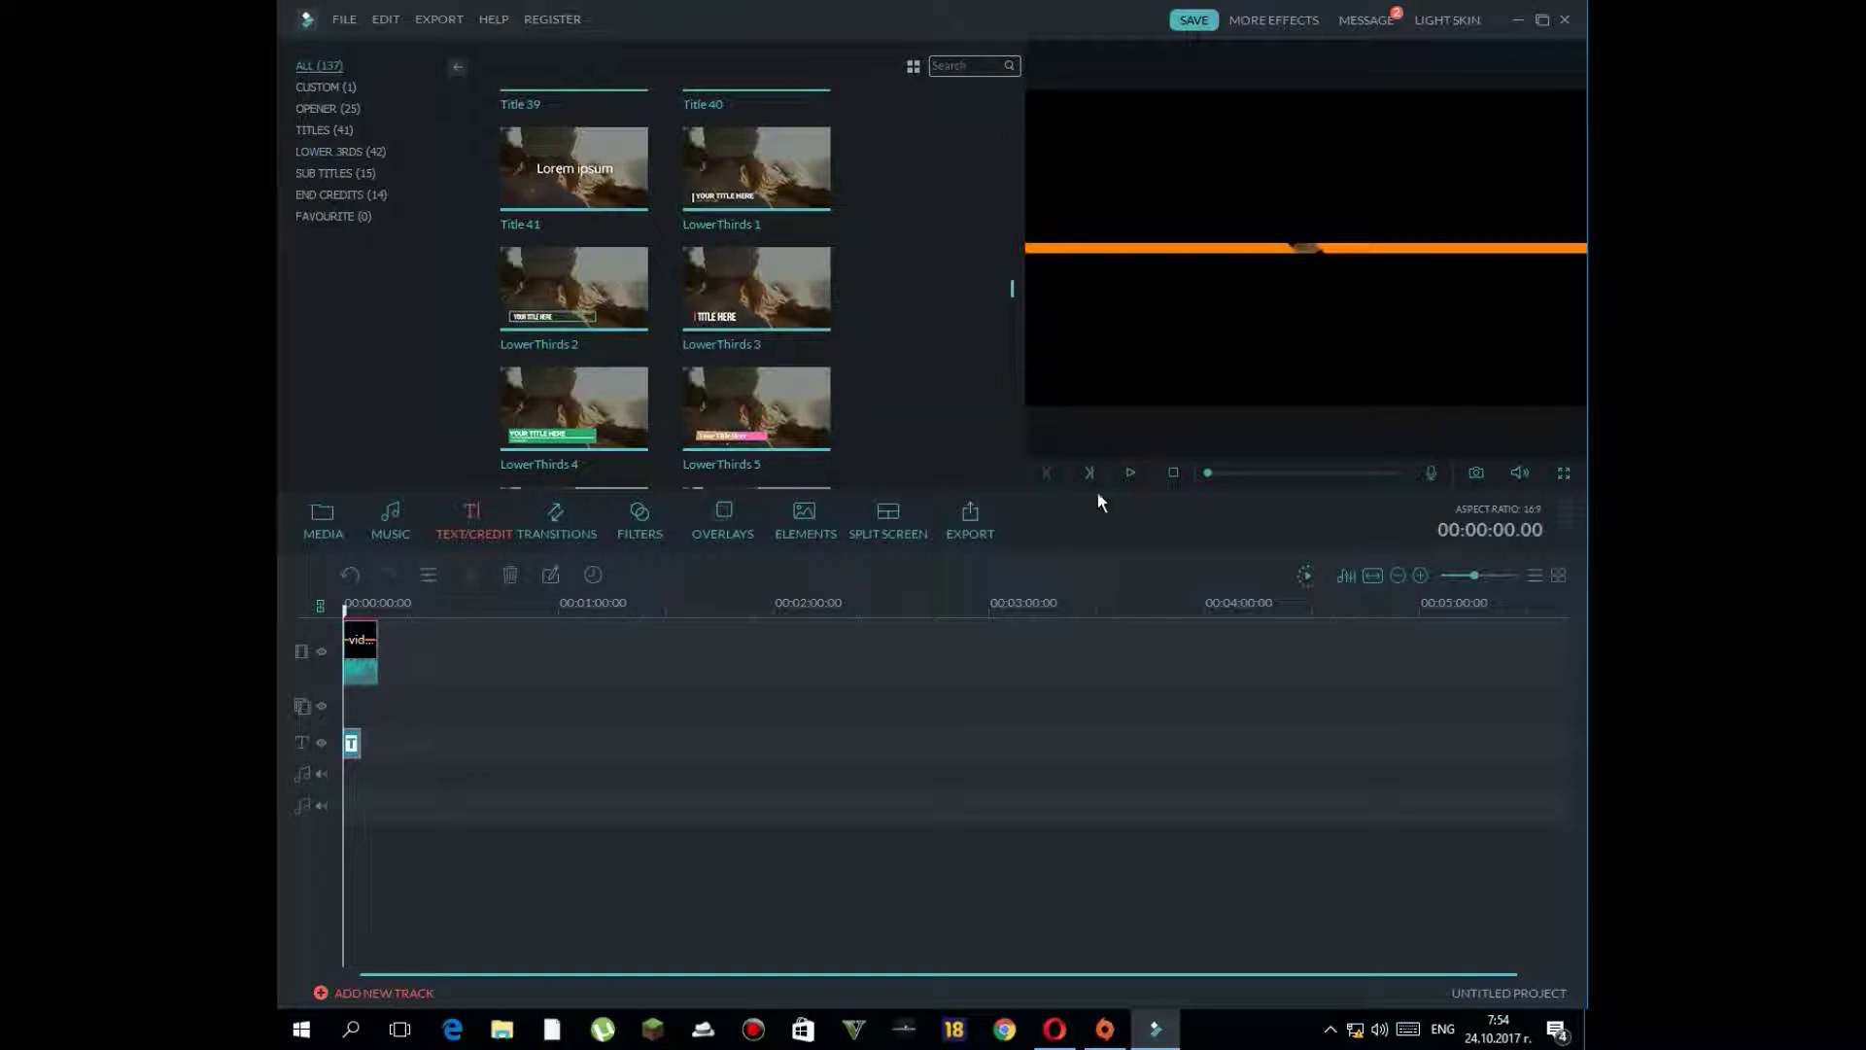
left_click(1130, 471)
double_click(353, 744)
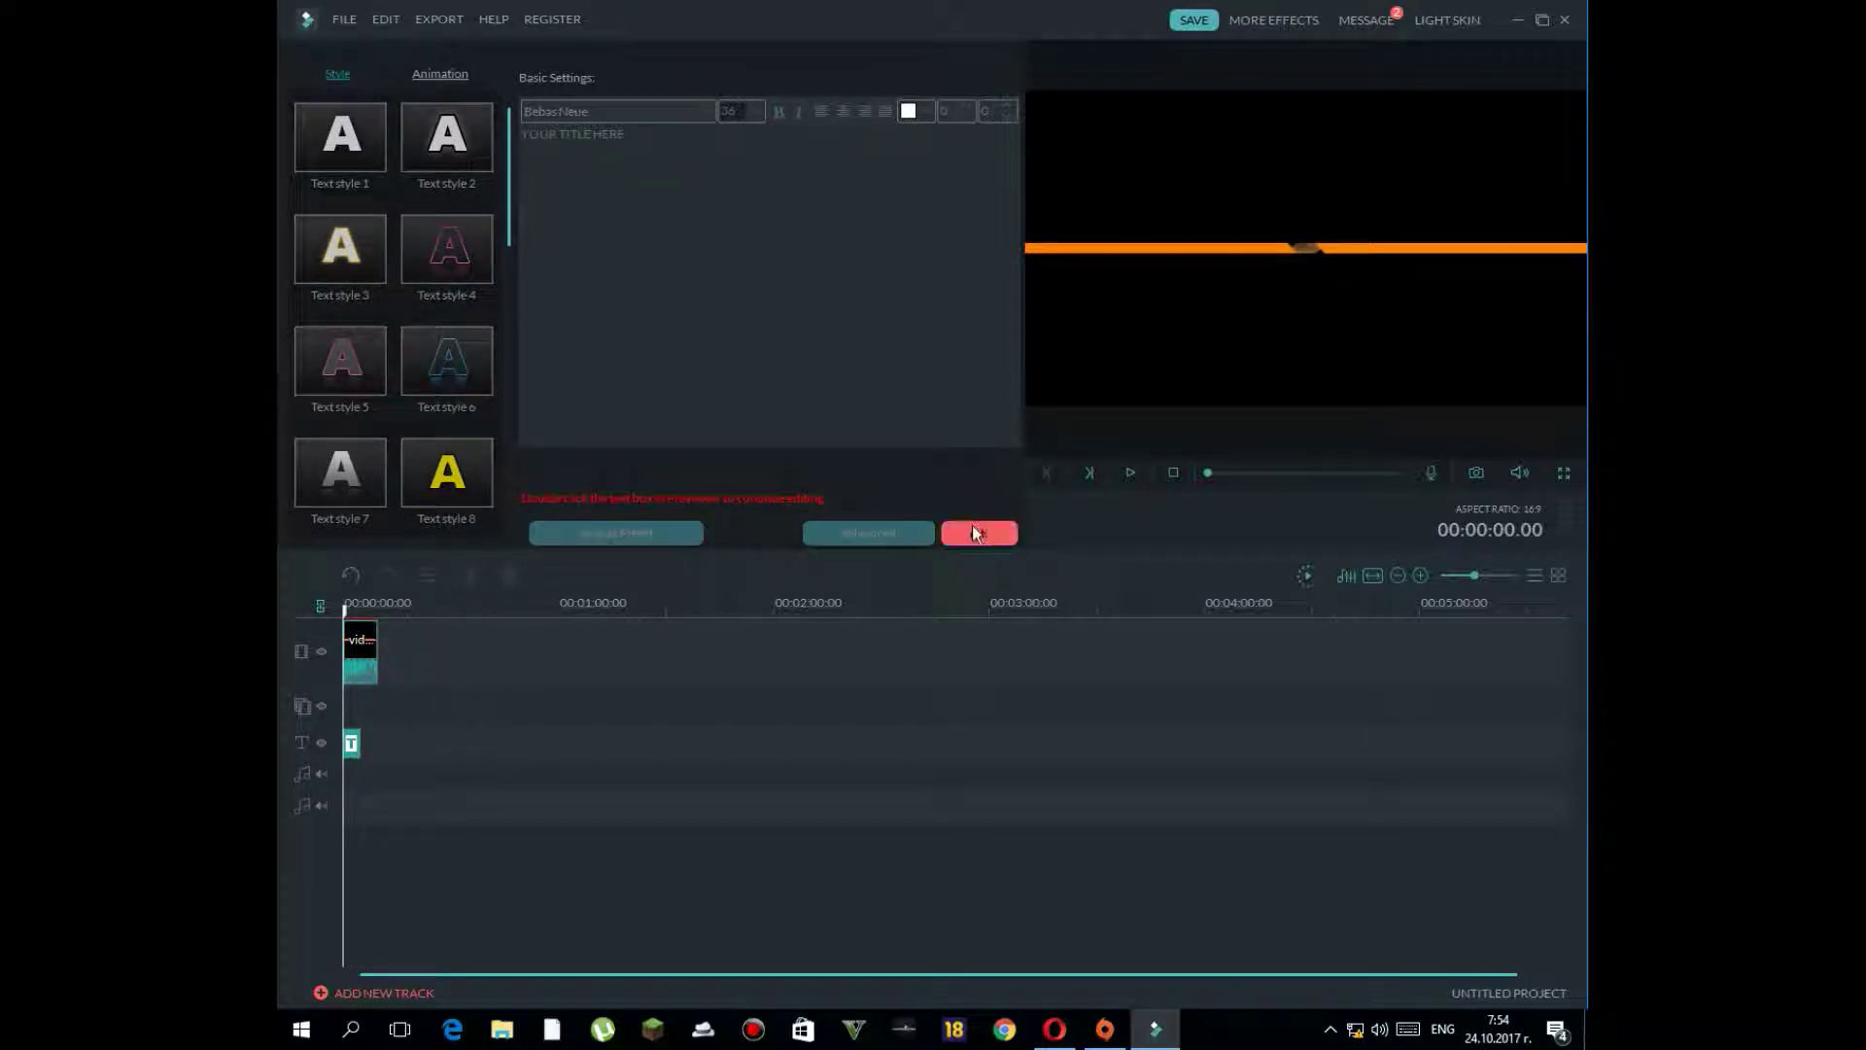
left_click(975, 532)
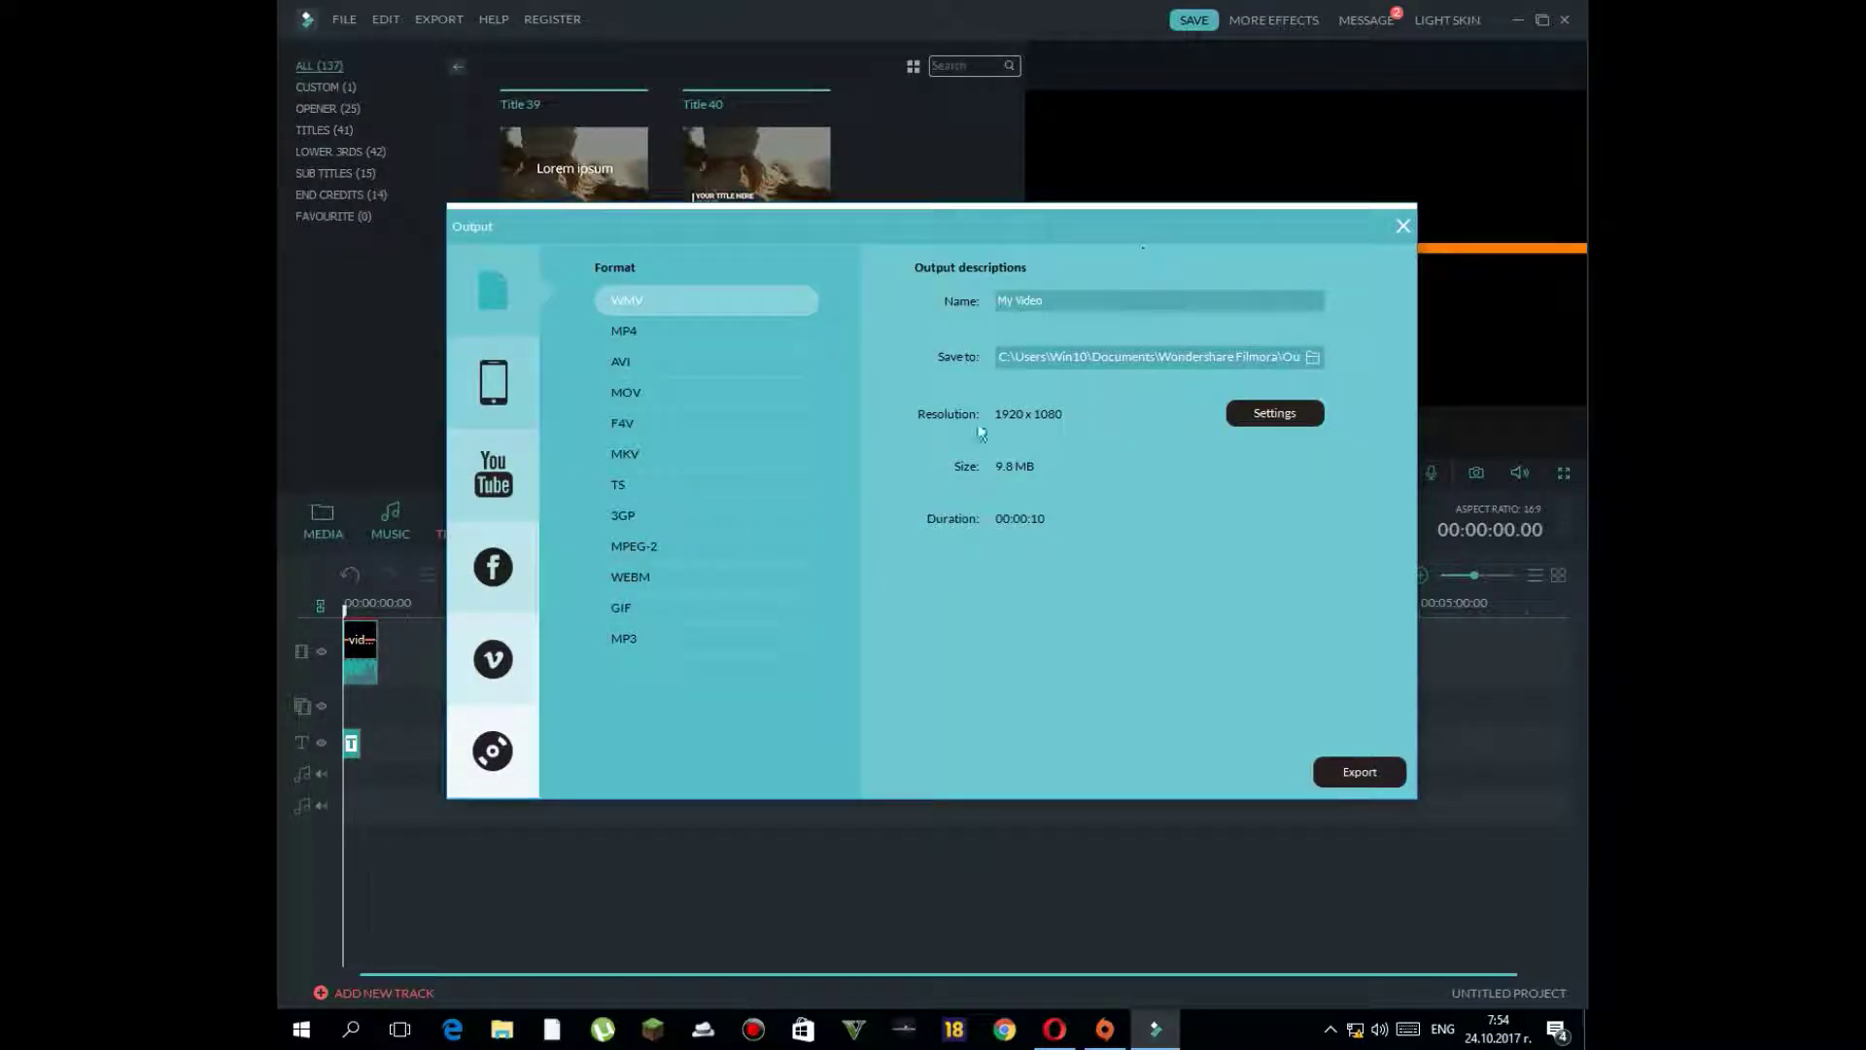
- Review the YouTube upload form and the local file output with its save folder, and close the settings without exporting
left_click(495, 481)
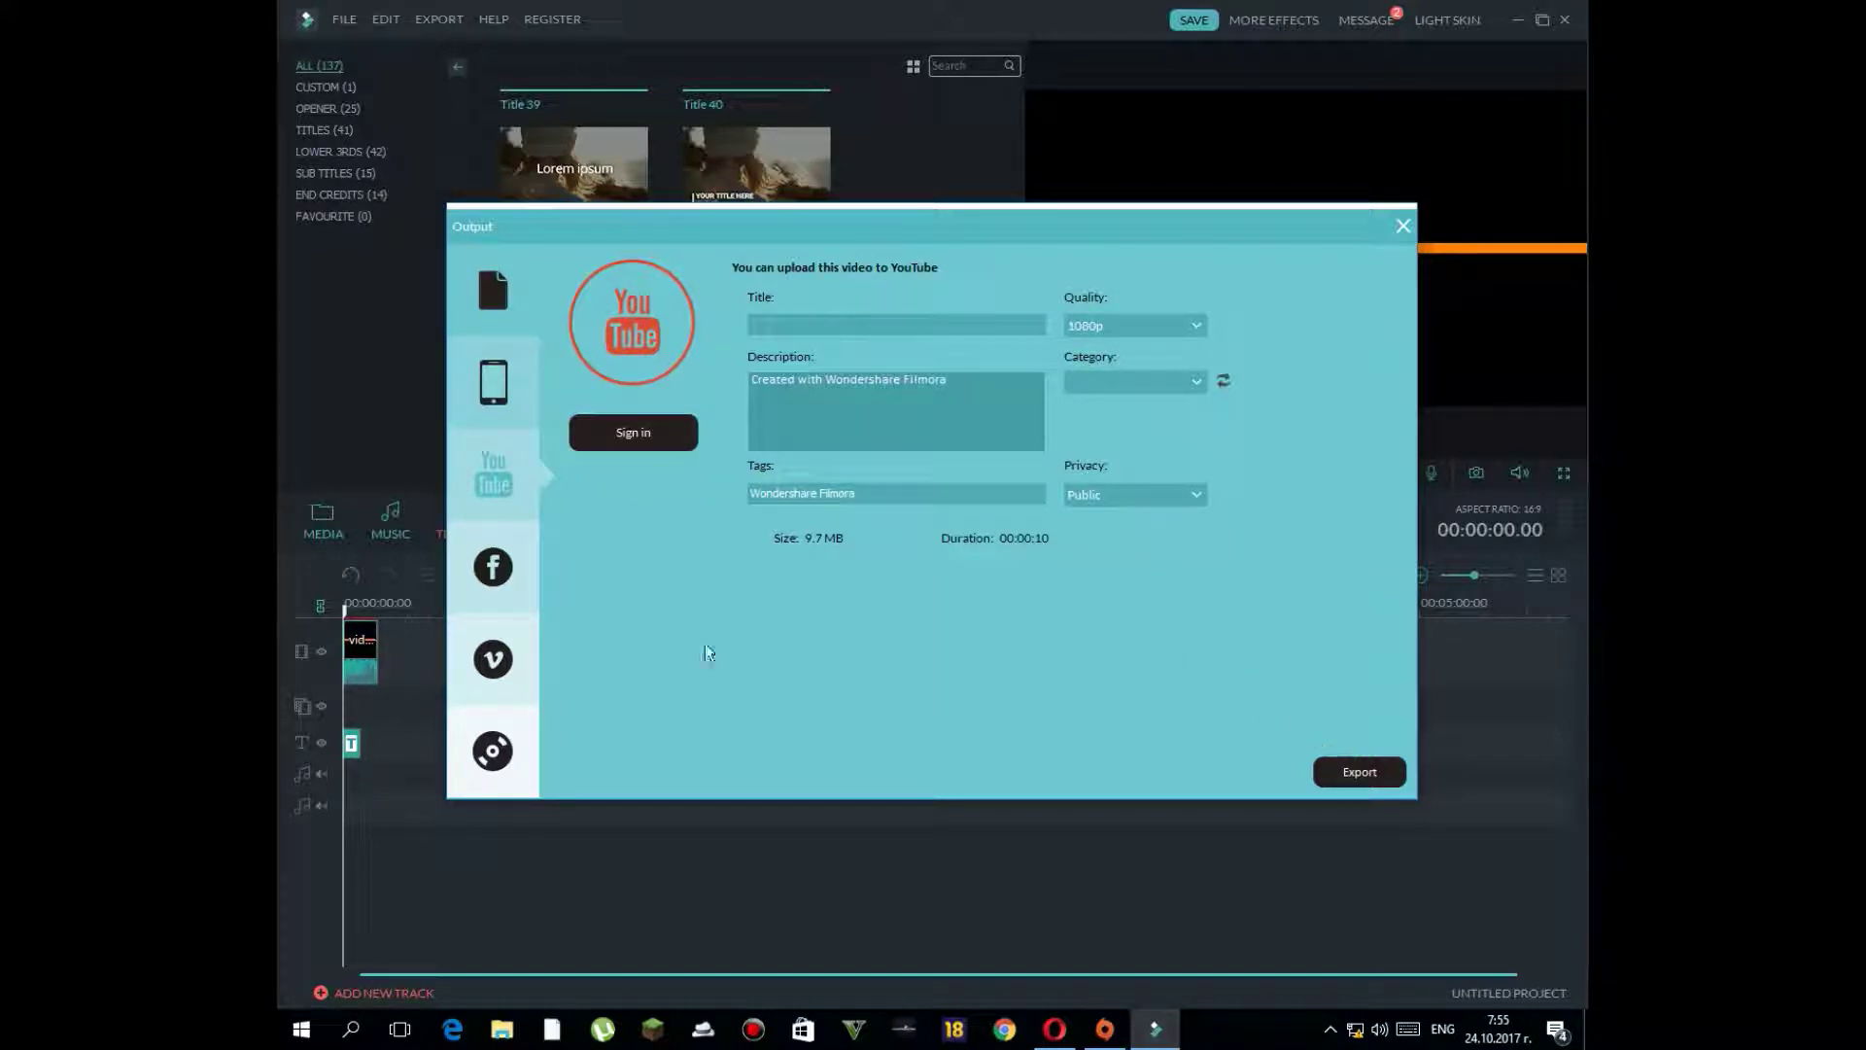
left_click(497, 314)
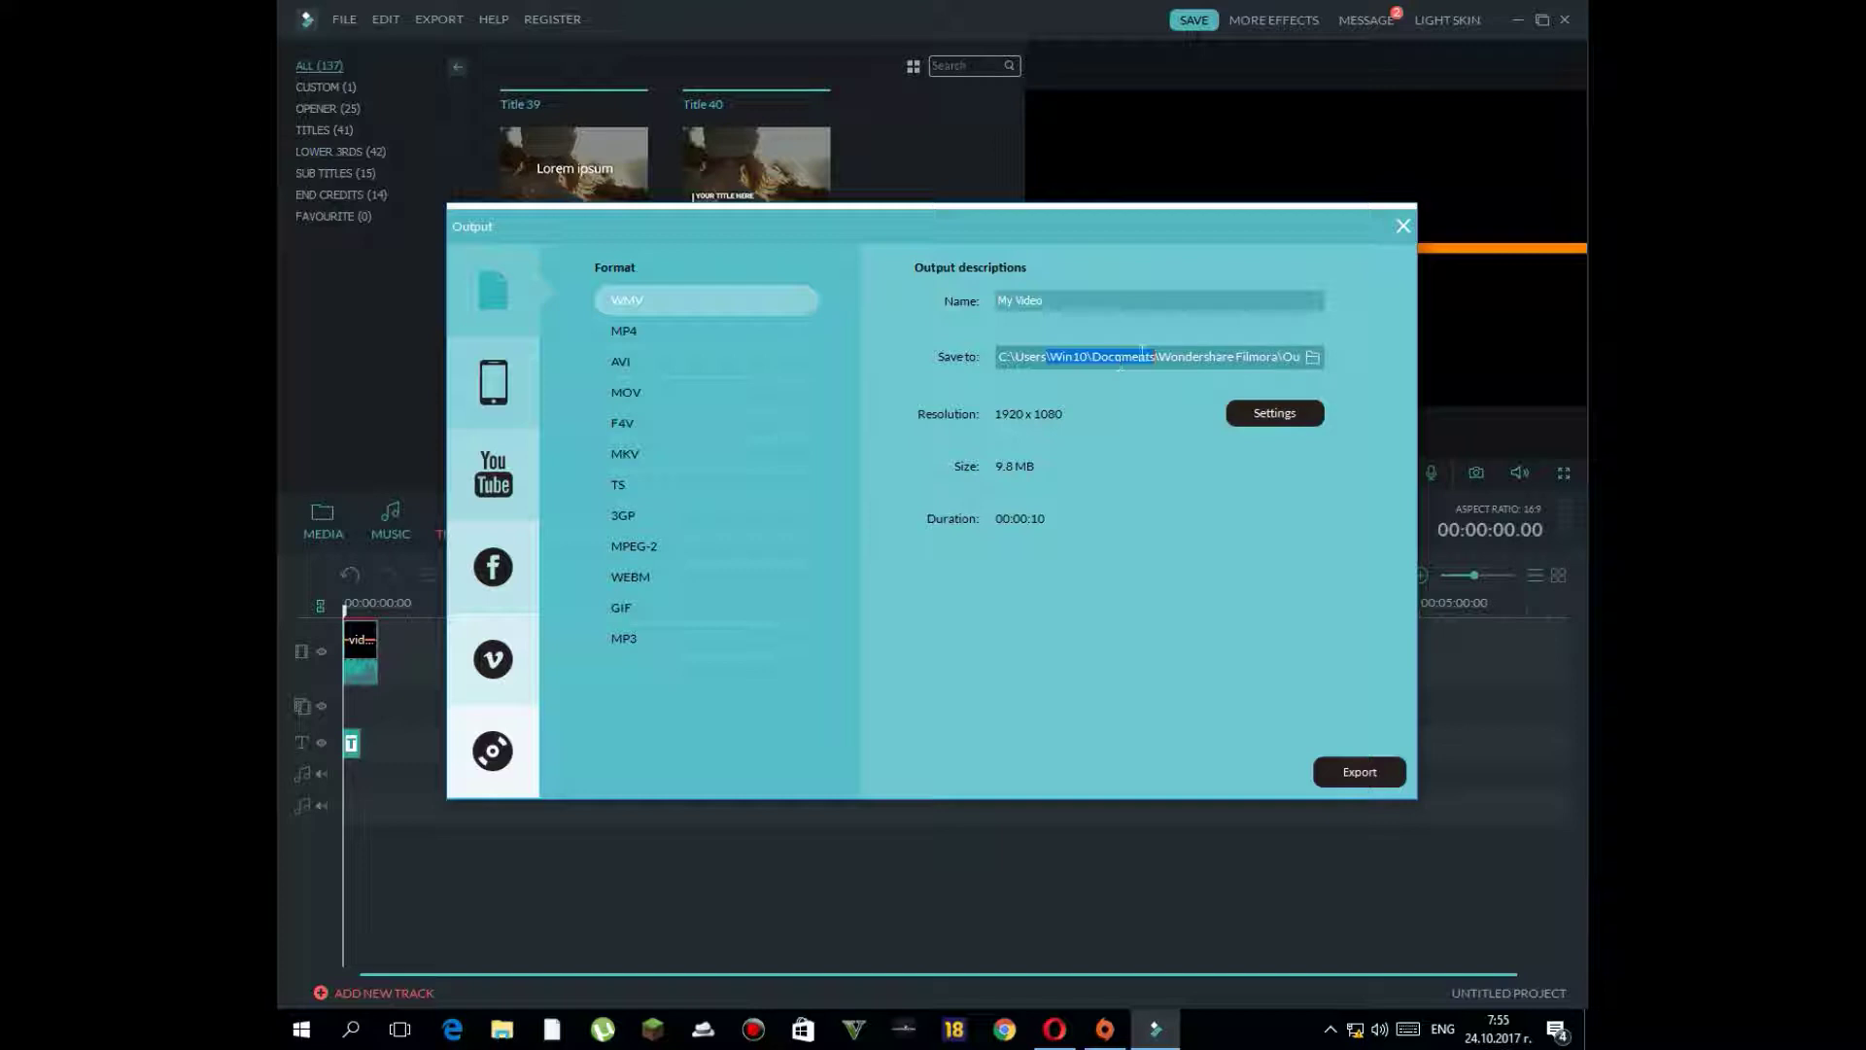
double_click(1288, 357)
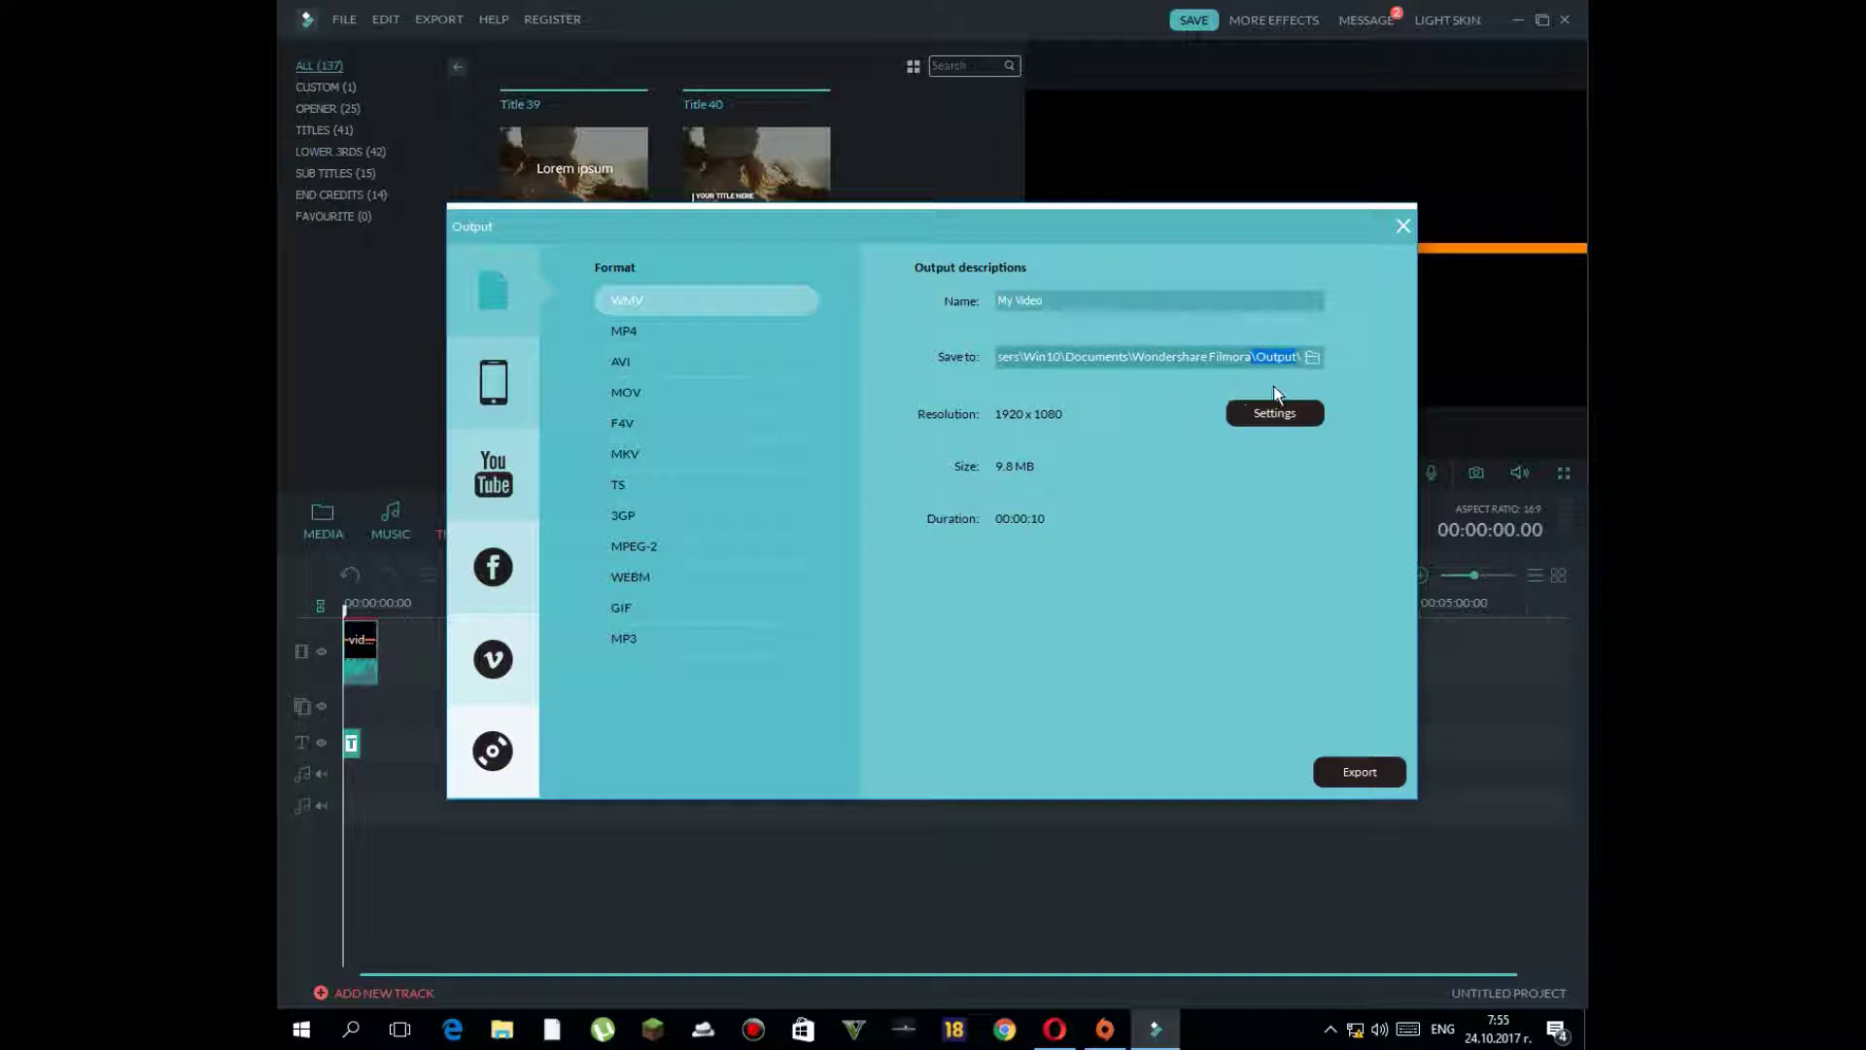
left_click(1402, 225)
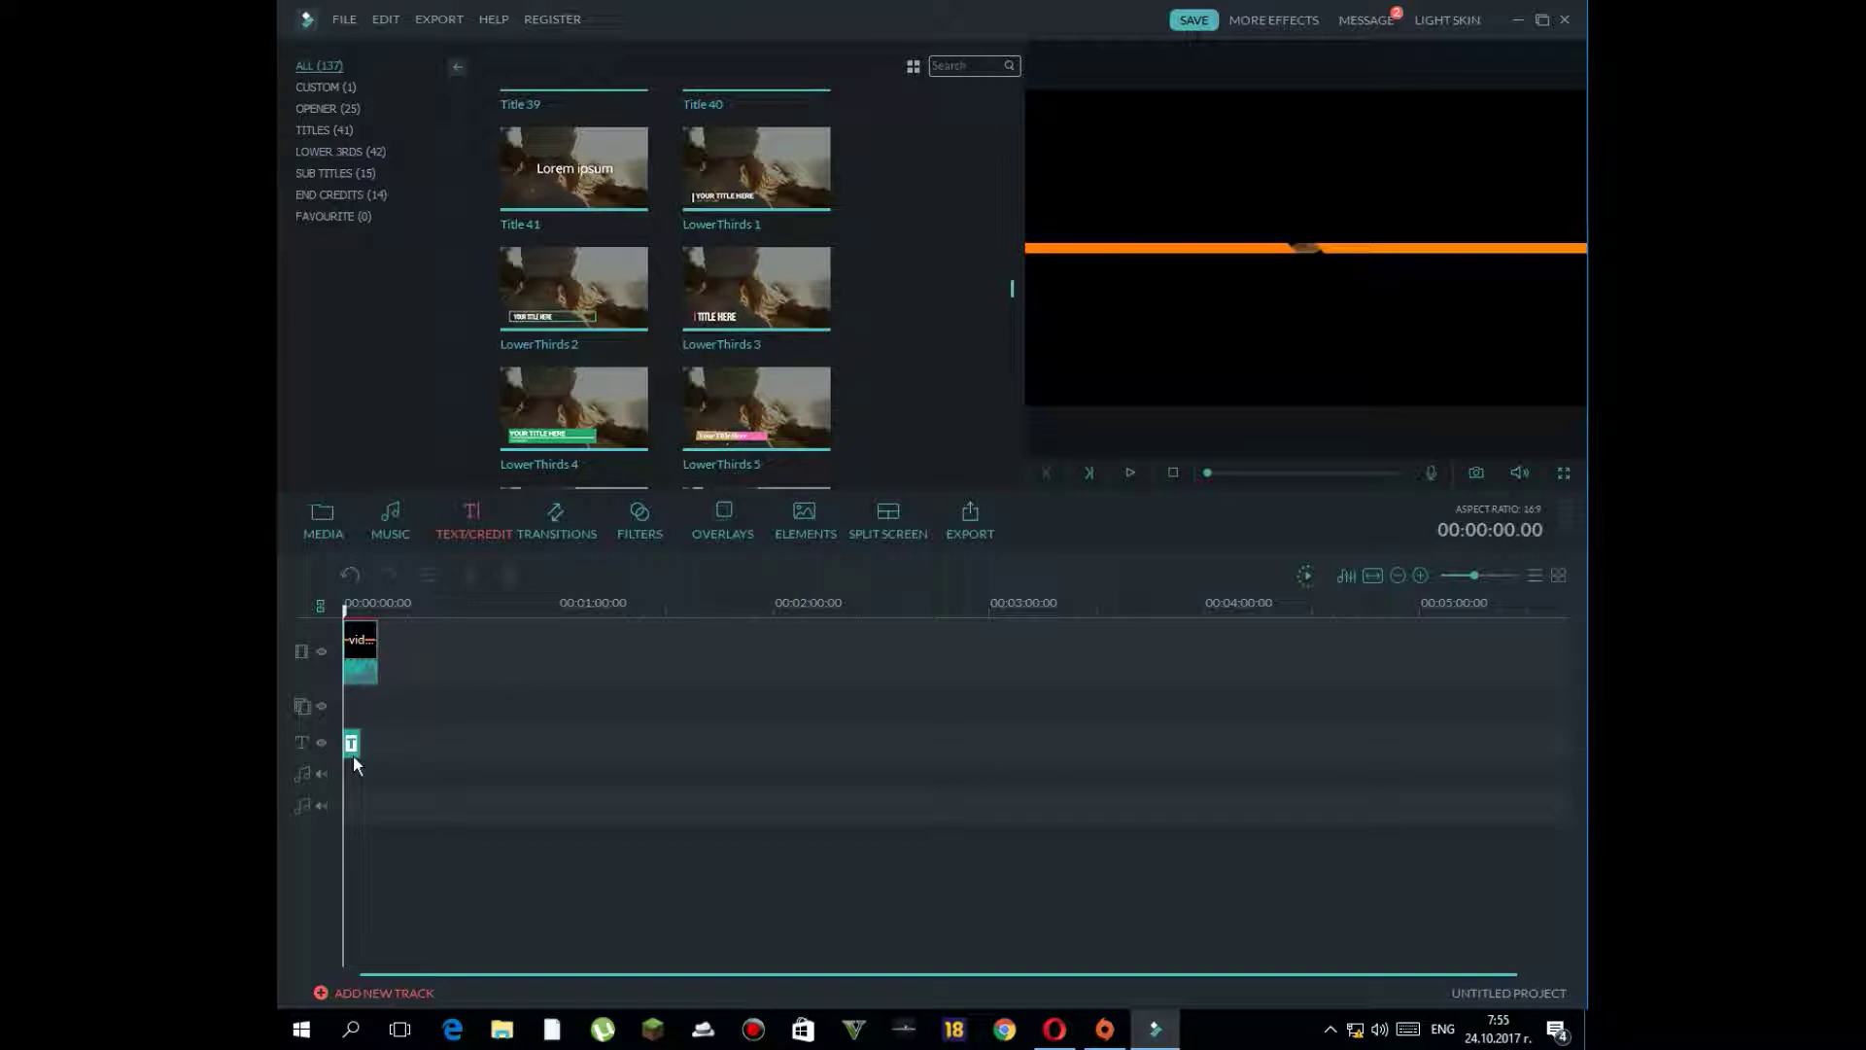
- Move the title past the intro clip to start at 14 seconds, open its text settings and return the playhead to the start
left_click_drag(350, 744, 400, 755)
double_click(400, 746)
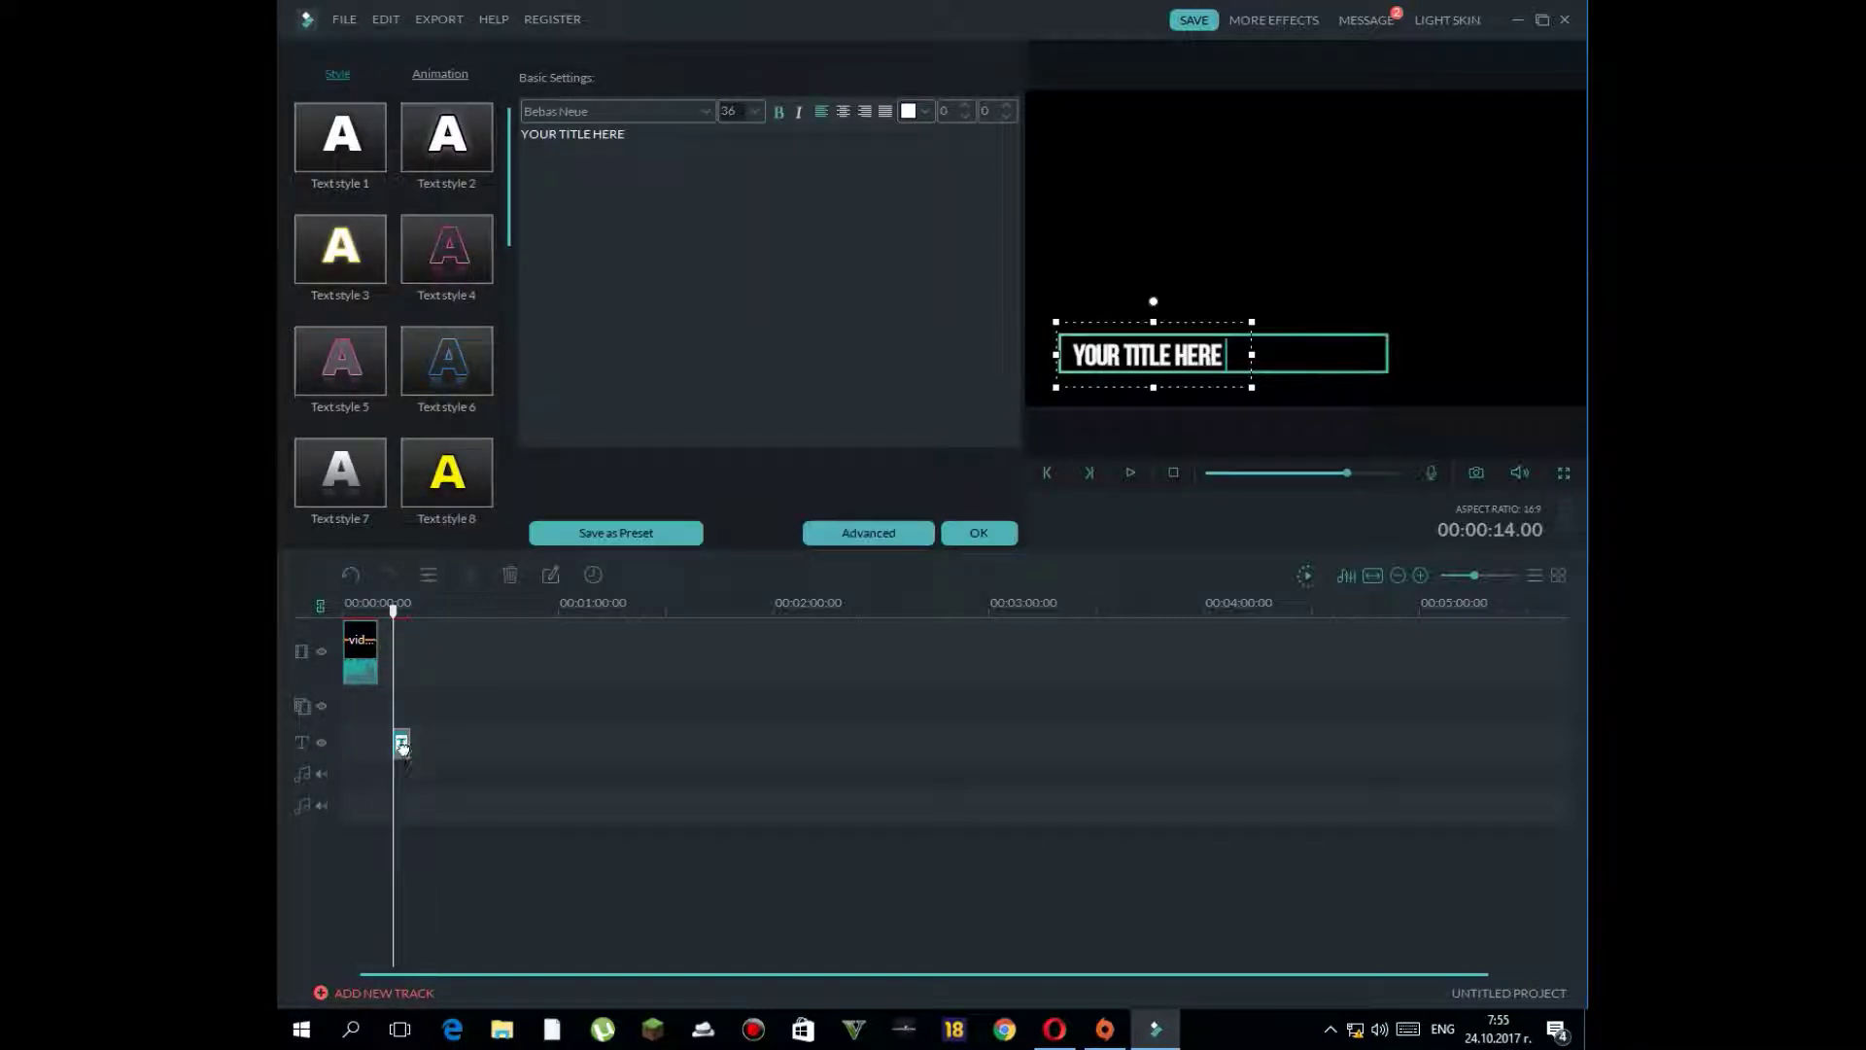
left_click(405, 752)
left_click(404, 750)
left_click(404, 748)
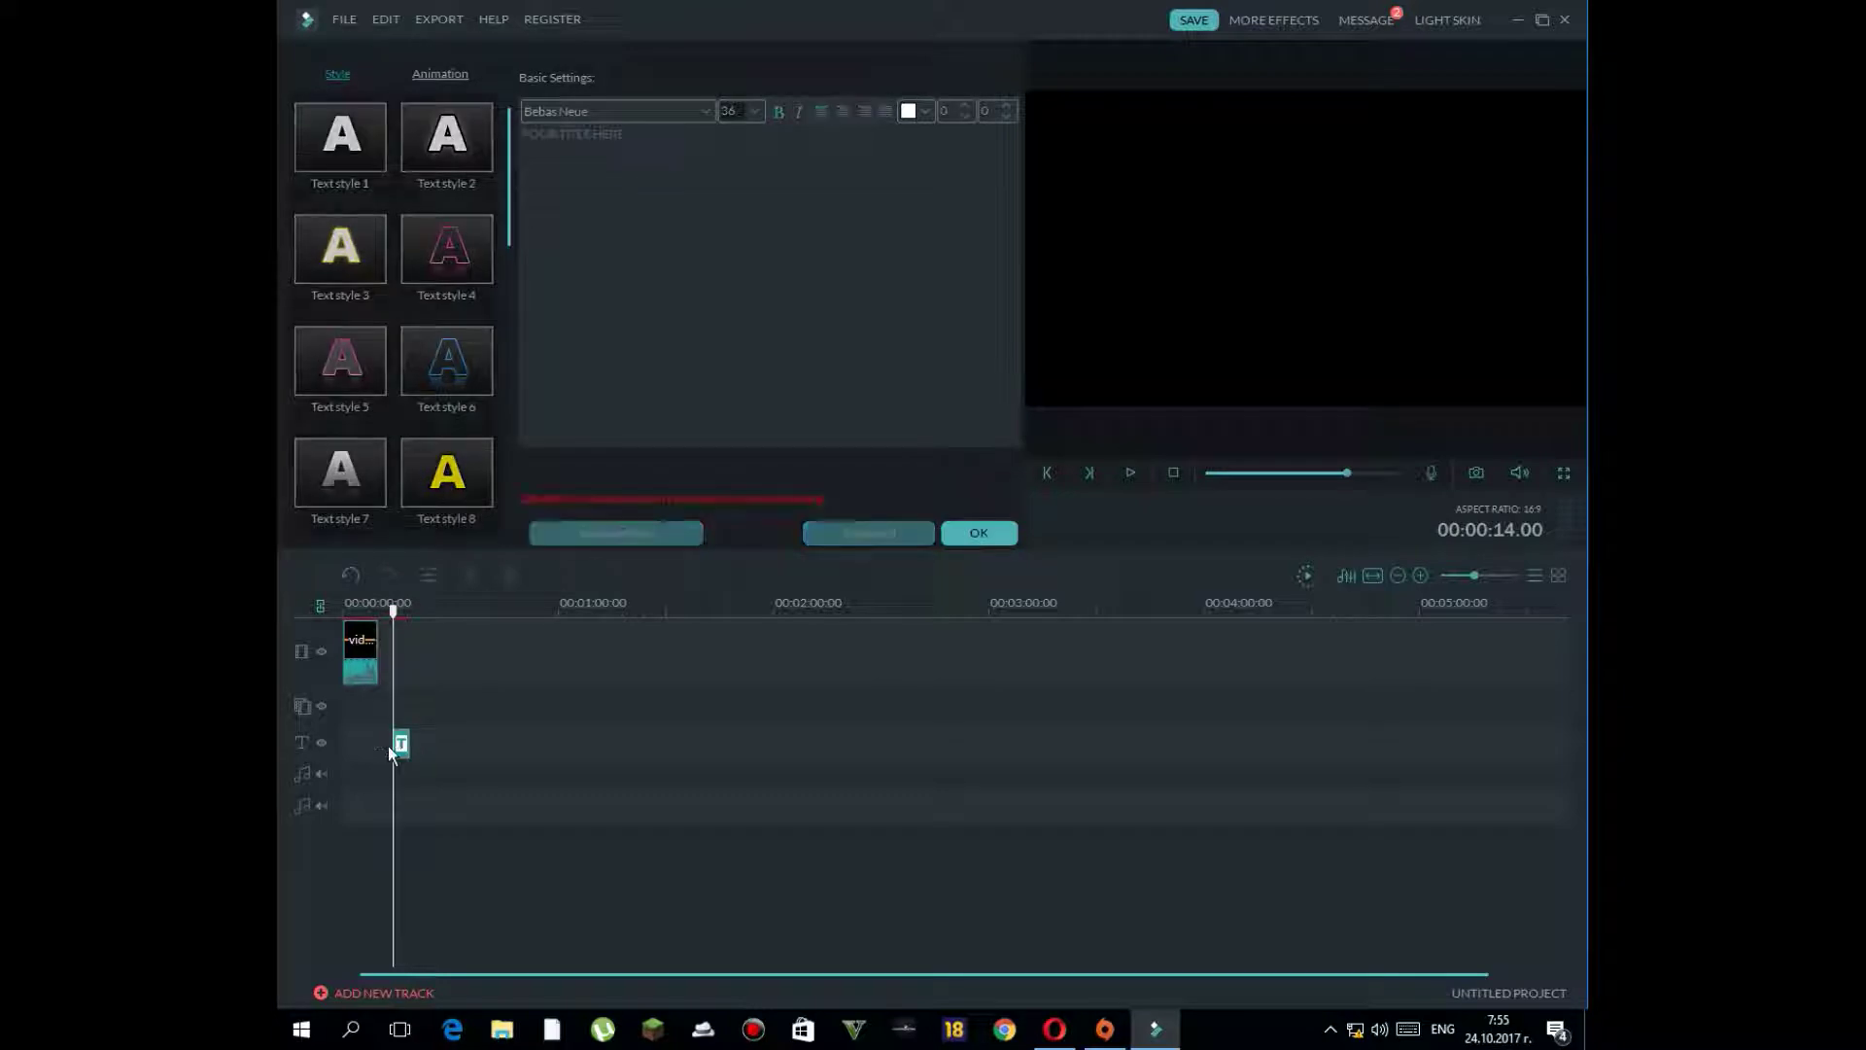
left_click(405, 746)
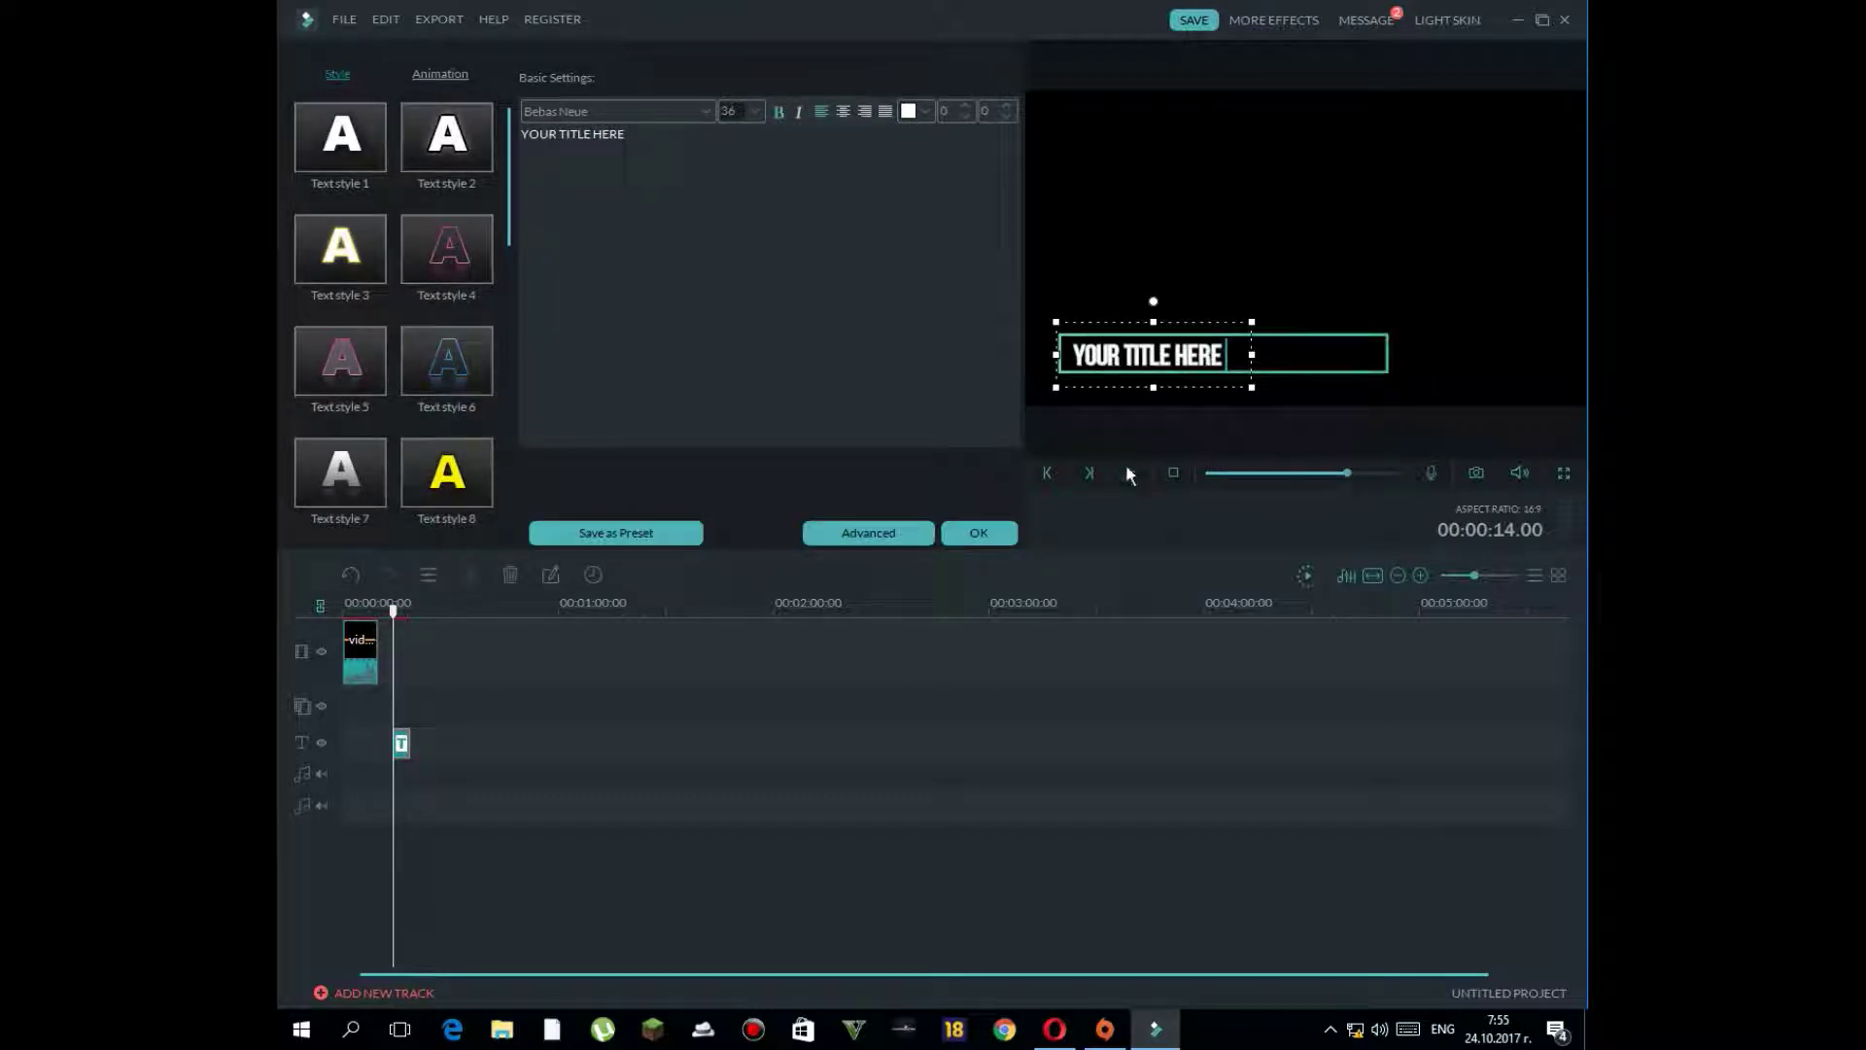
left_click(1205, 474)
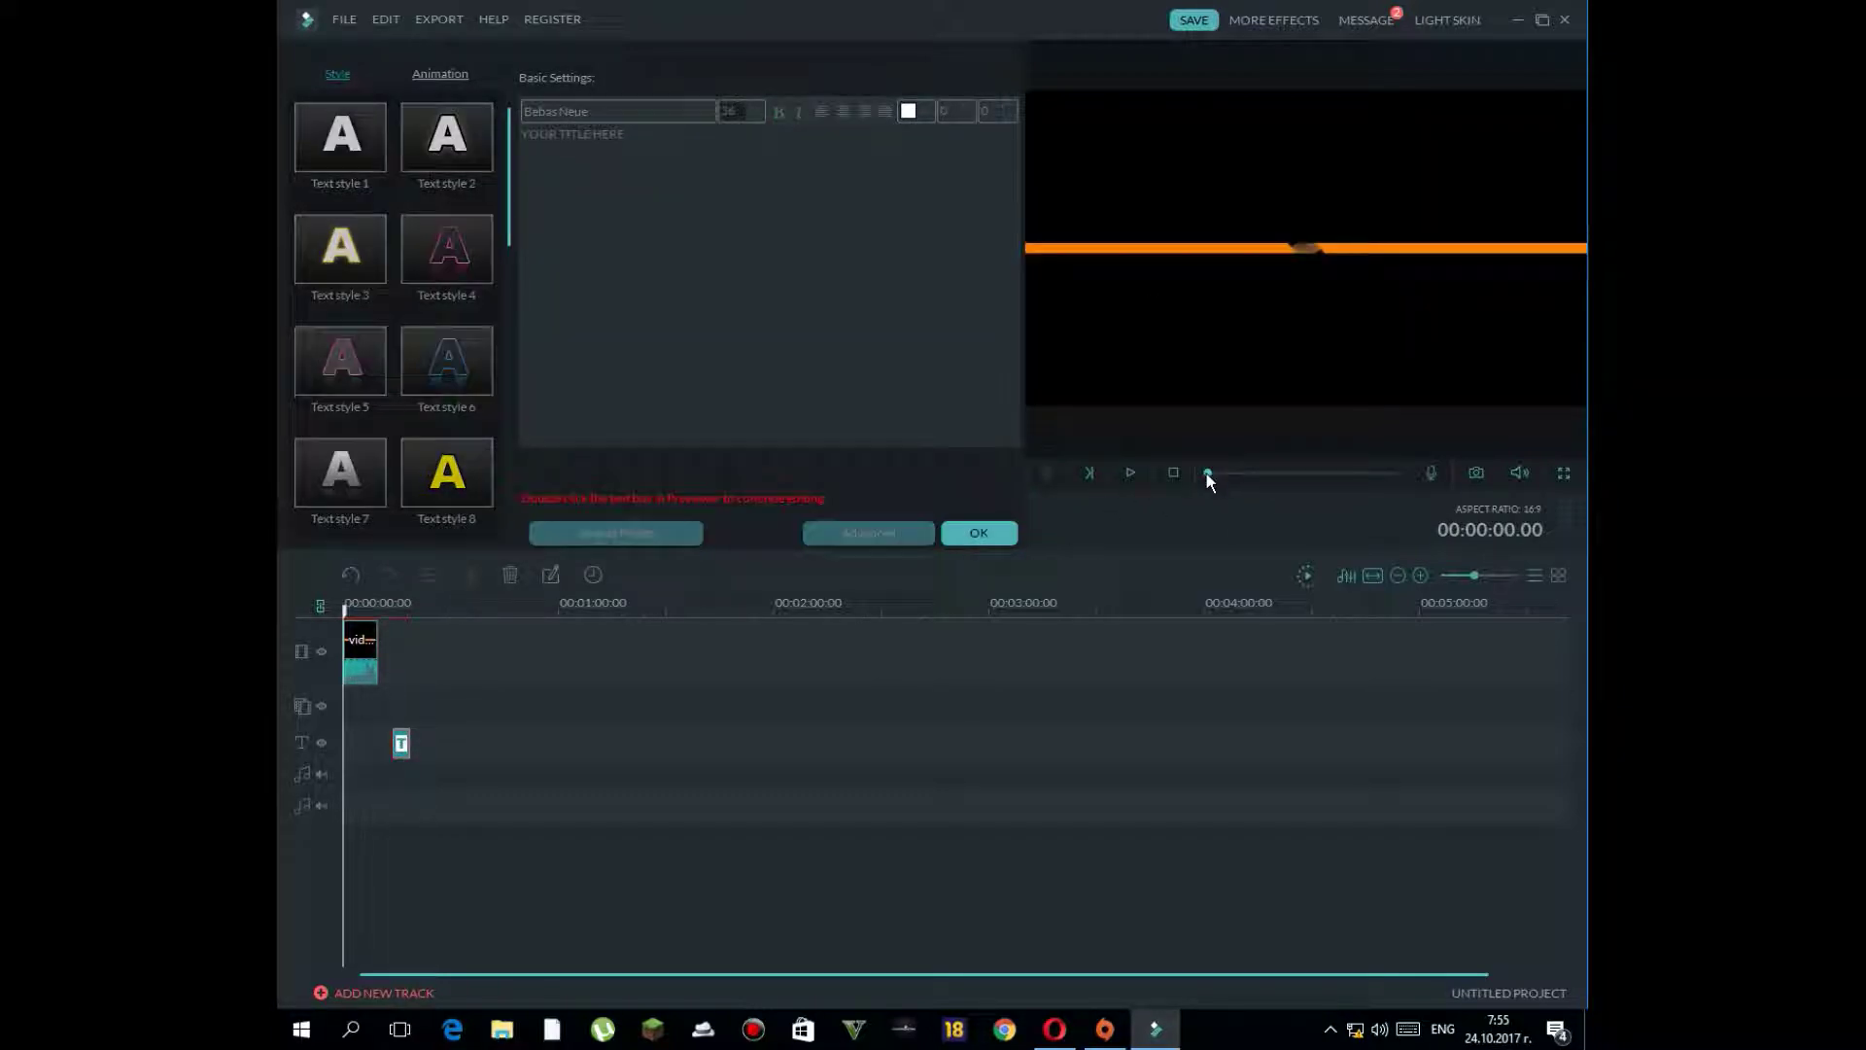
- Move the title to start right after the intro clip at 10 seconds and replace its text with "Like and subscribe"
left_click_drag(405, 741, 392, 743)
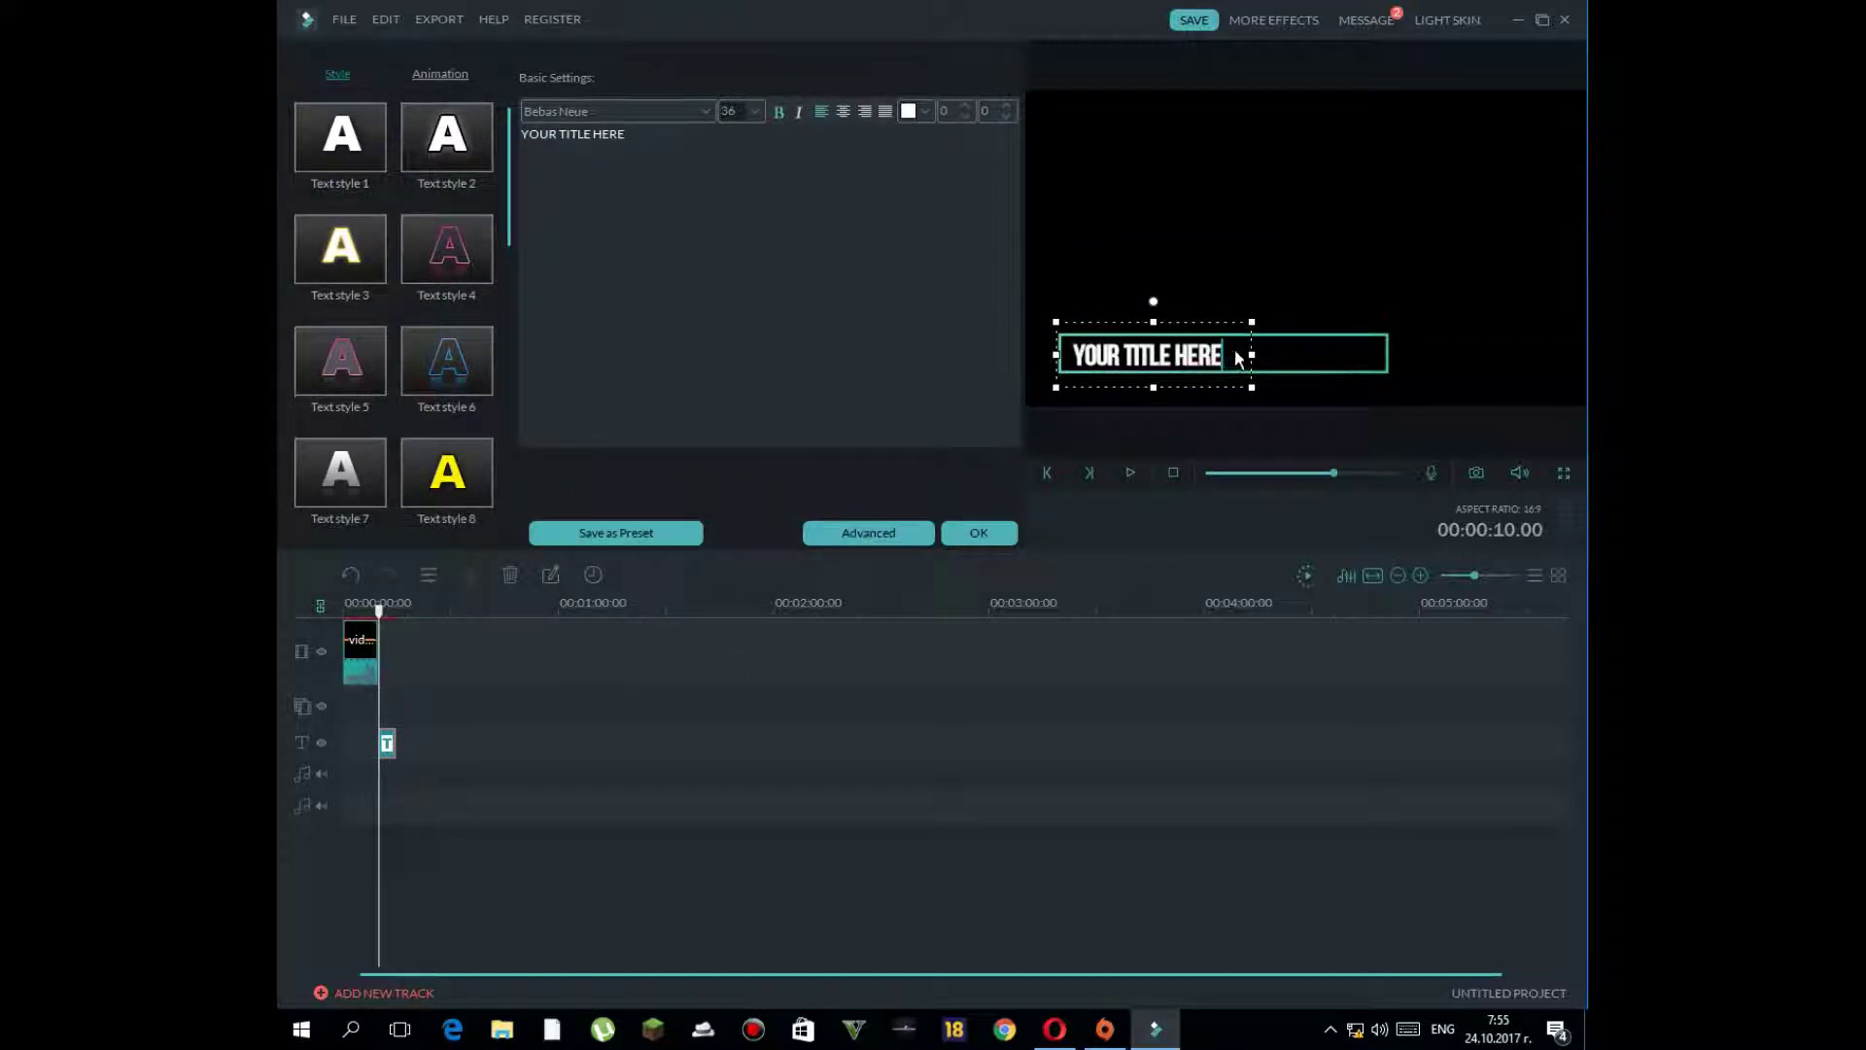
key("BackSpace")
key("BackSpace")
key("BackSpace")
key("BackSpace")
key("BackSpace")
key("BackSpace")
key("BackSpace")
key("BackSpace")
key("BackSpace")
key("BackSpace")
key("BackSpace")
key("BackSpace")
key("BackSpace")
key("BackSpace")
key("BackSpace")
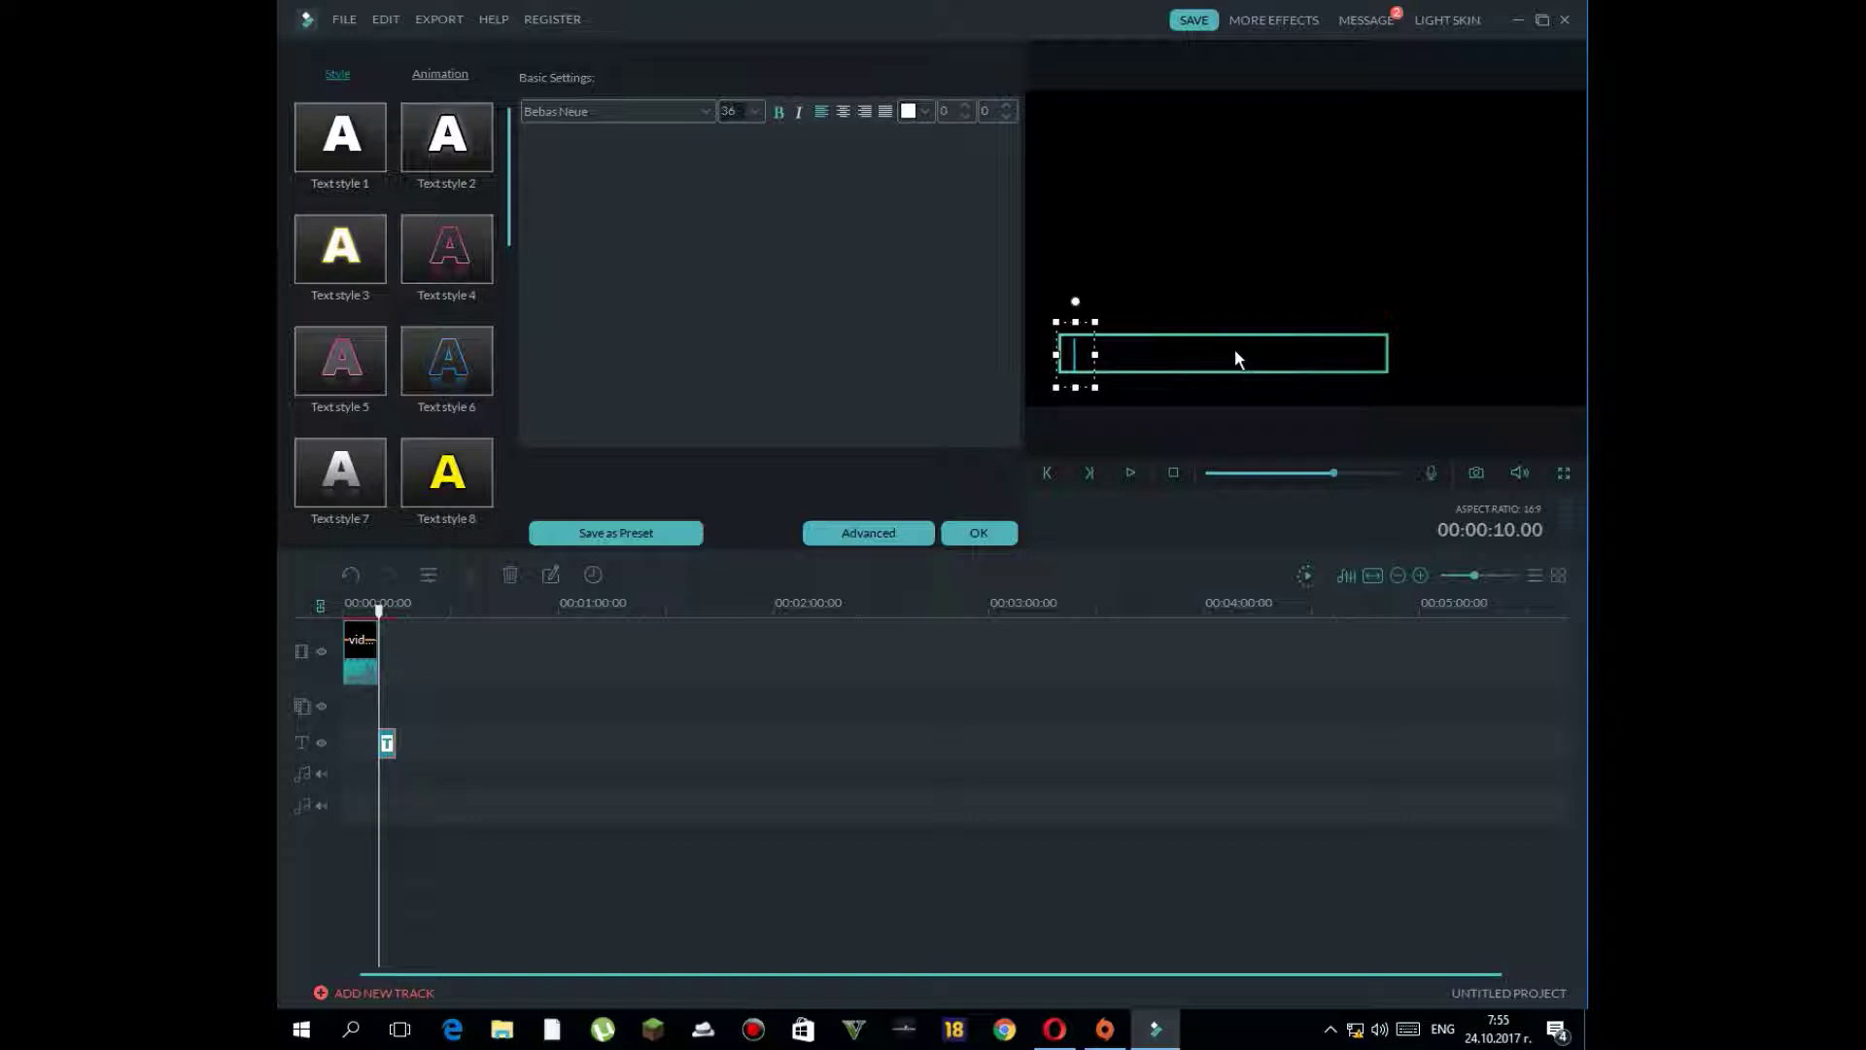
type("Like")
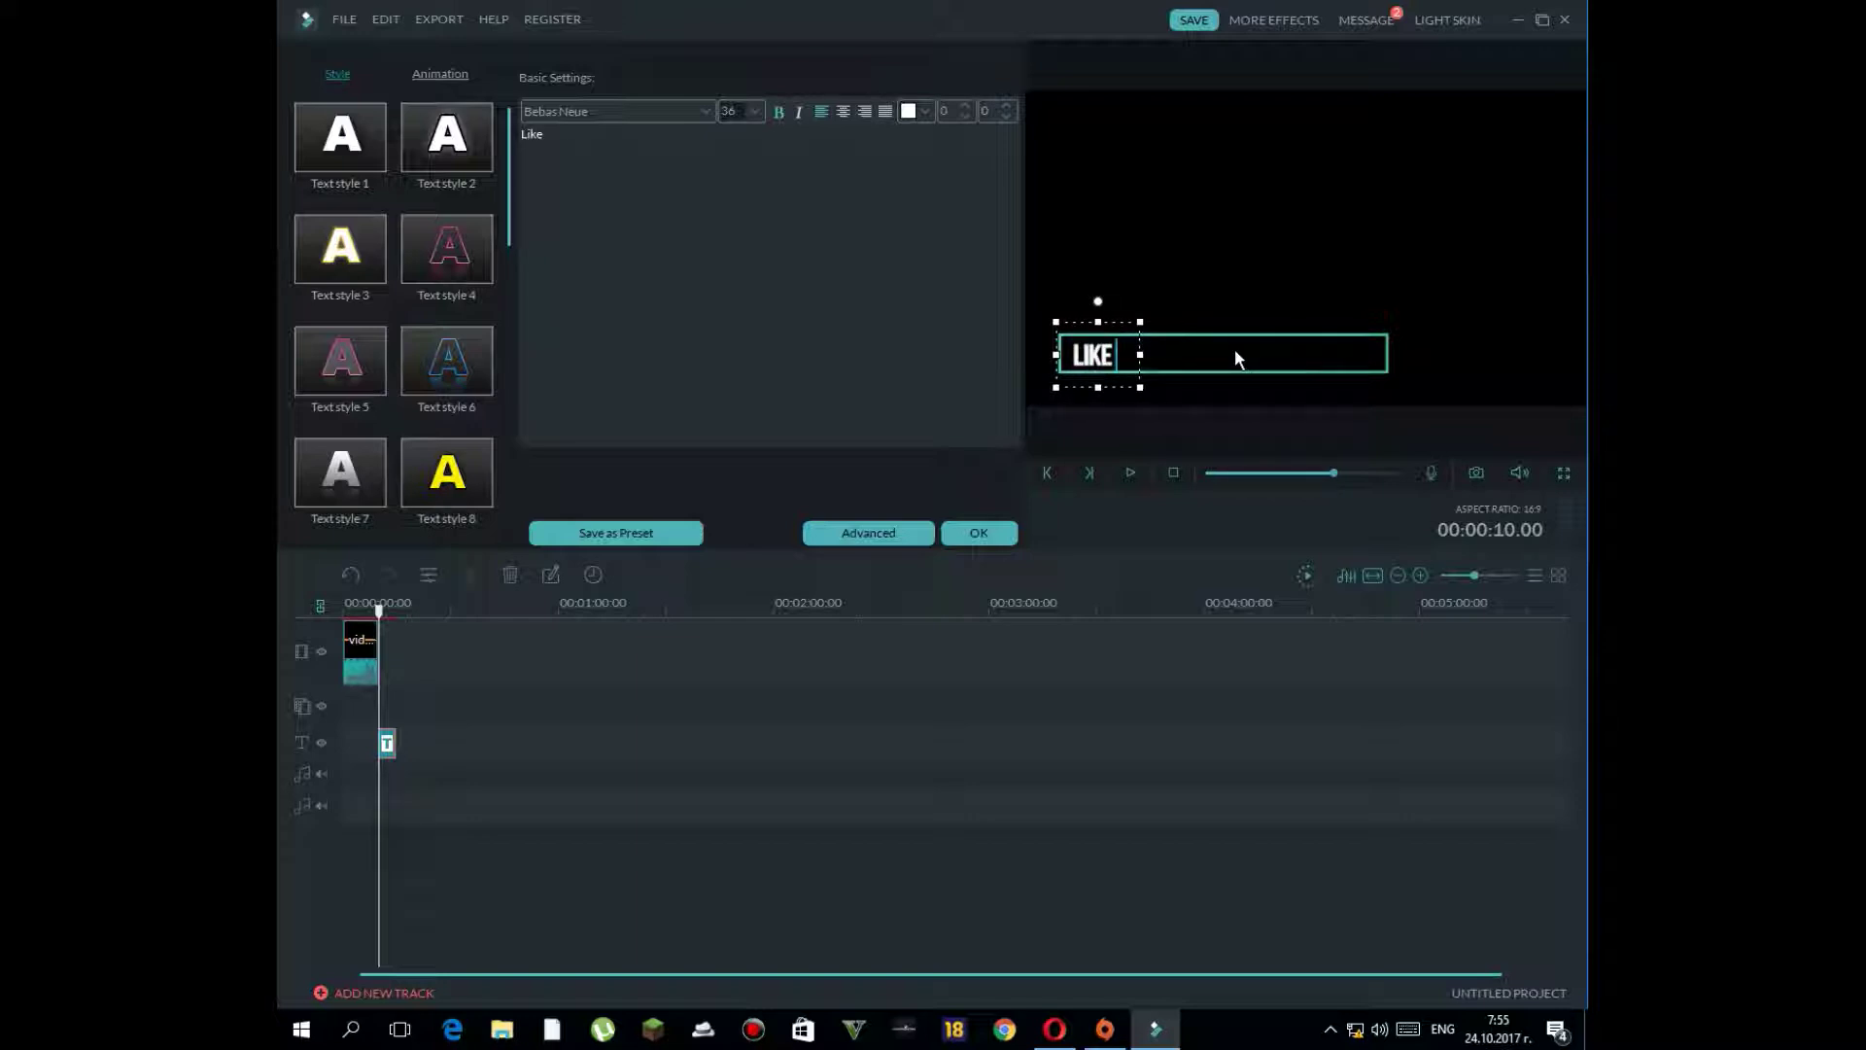
type(" and")
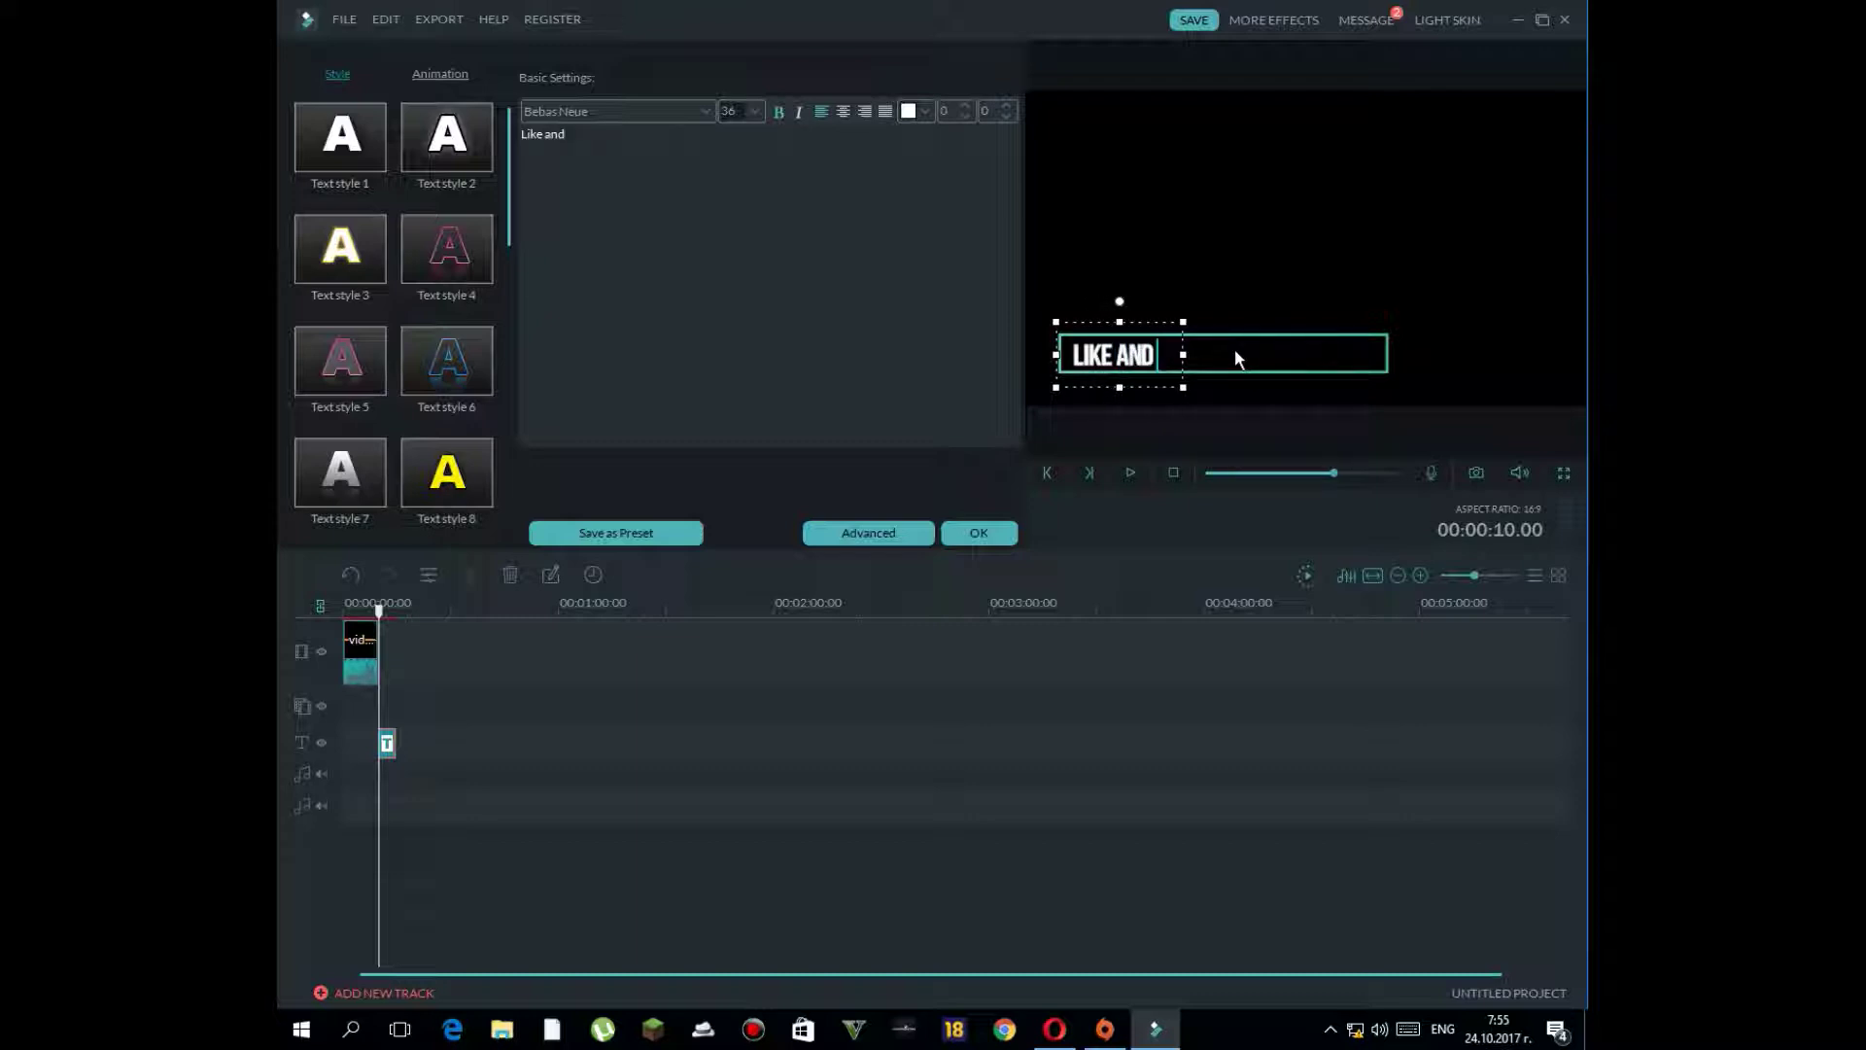
type(" sub")
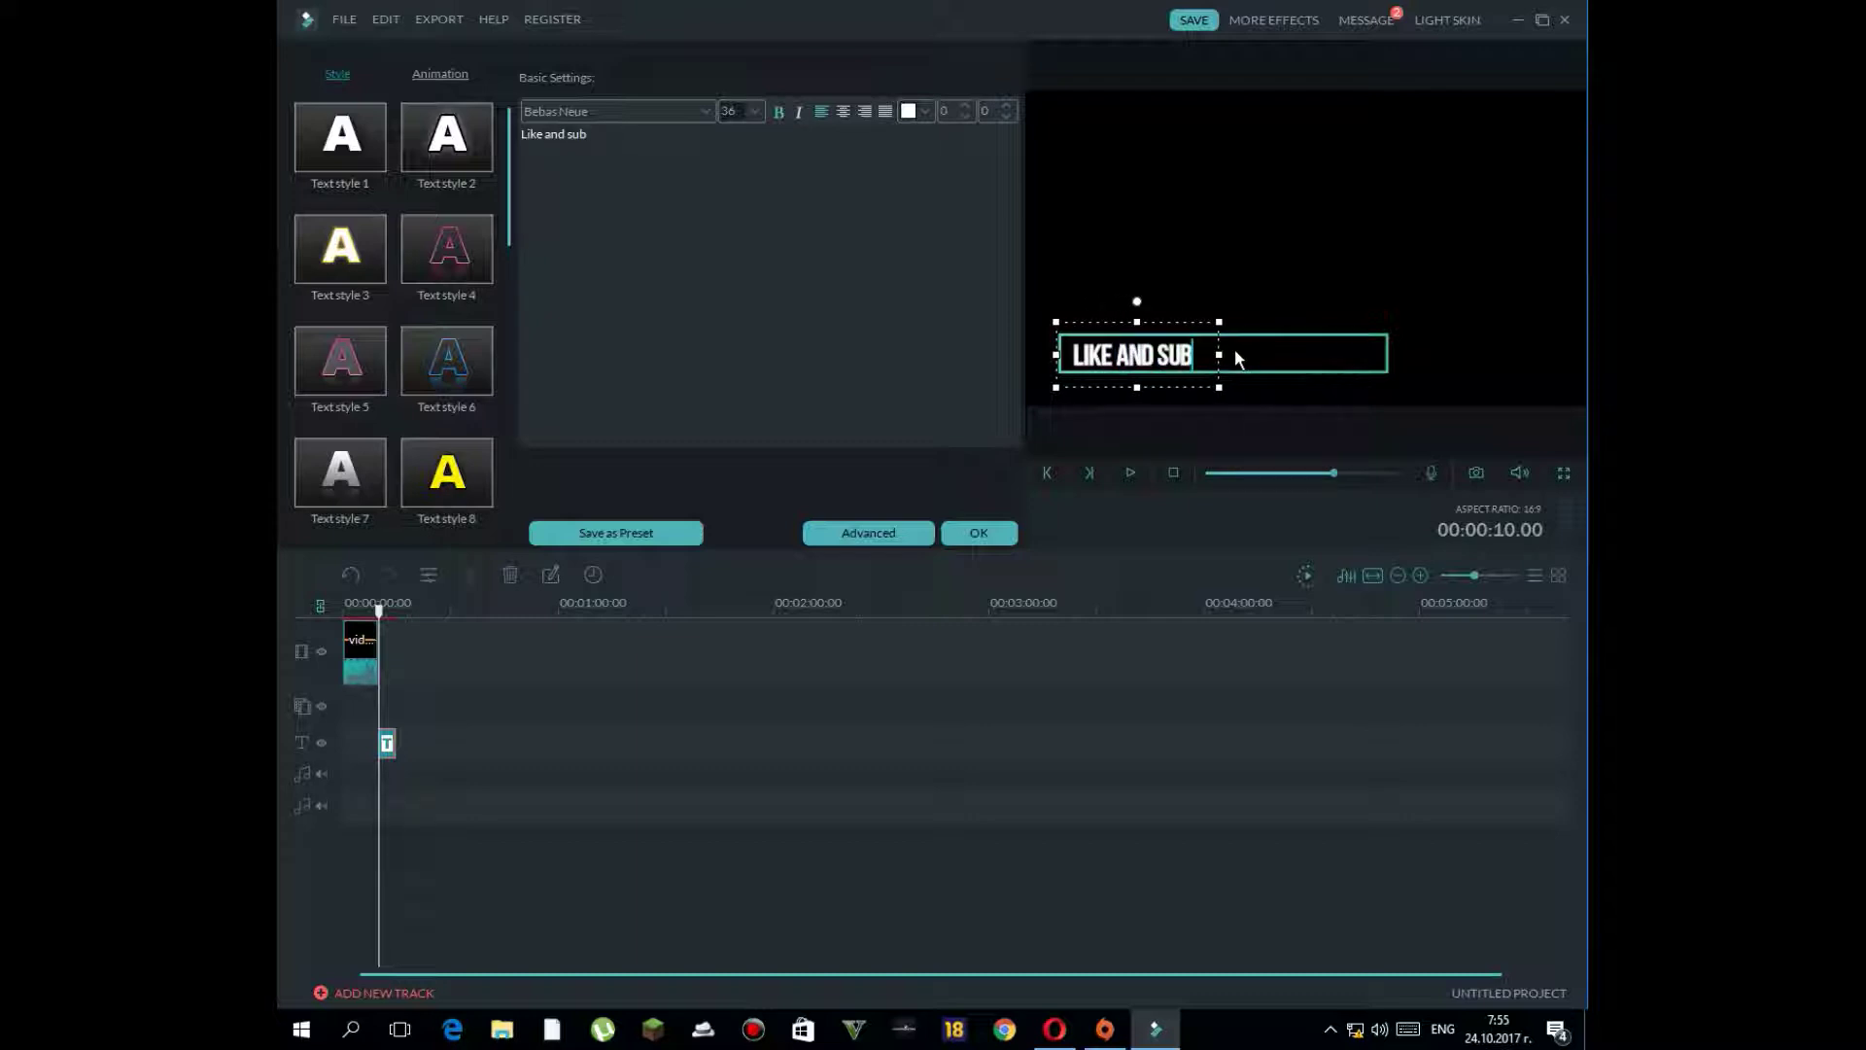
type("scribe")
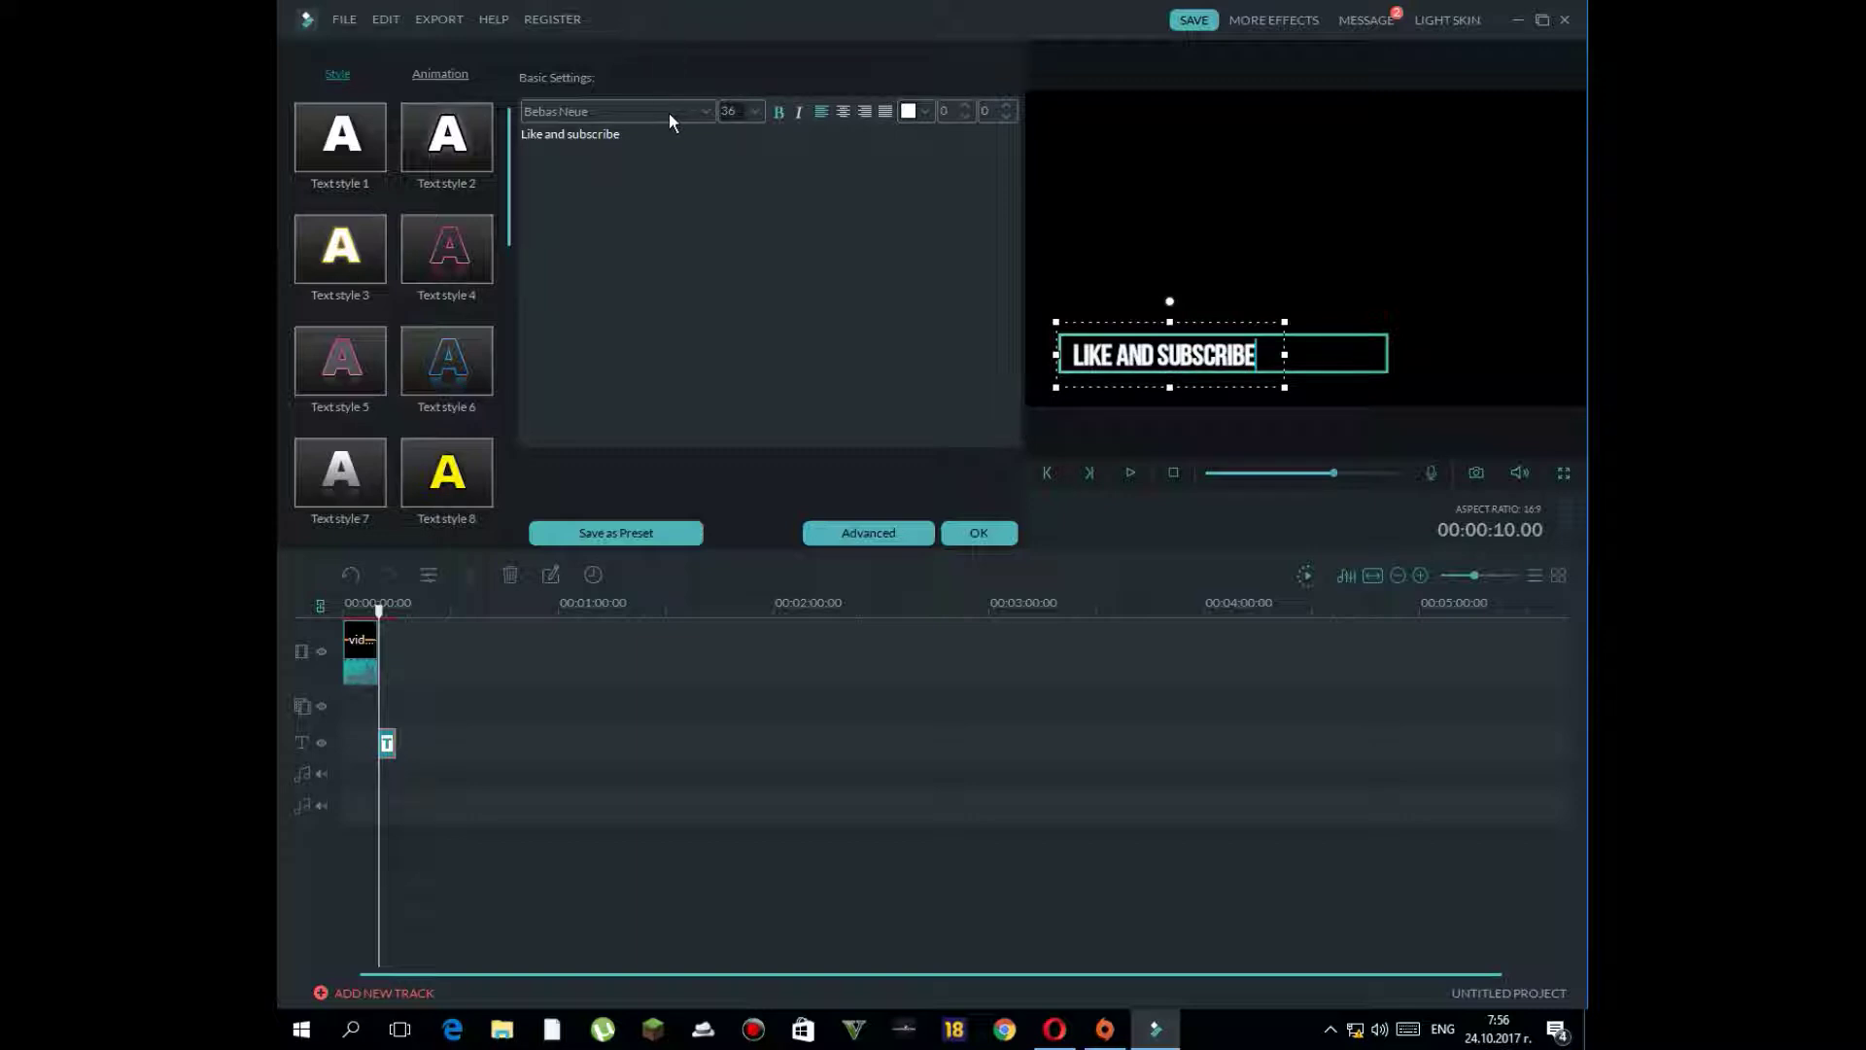
left_click(1285, 360)
left_click(1302, 358)
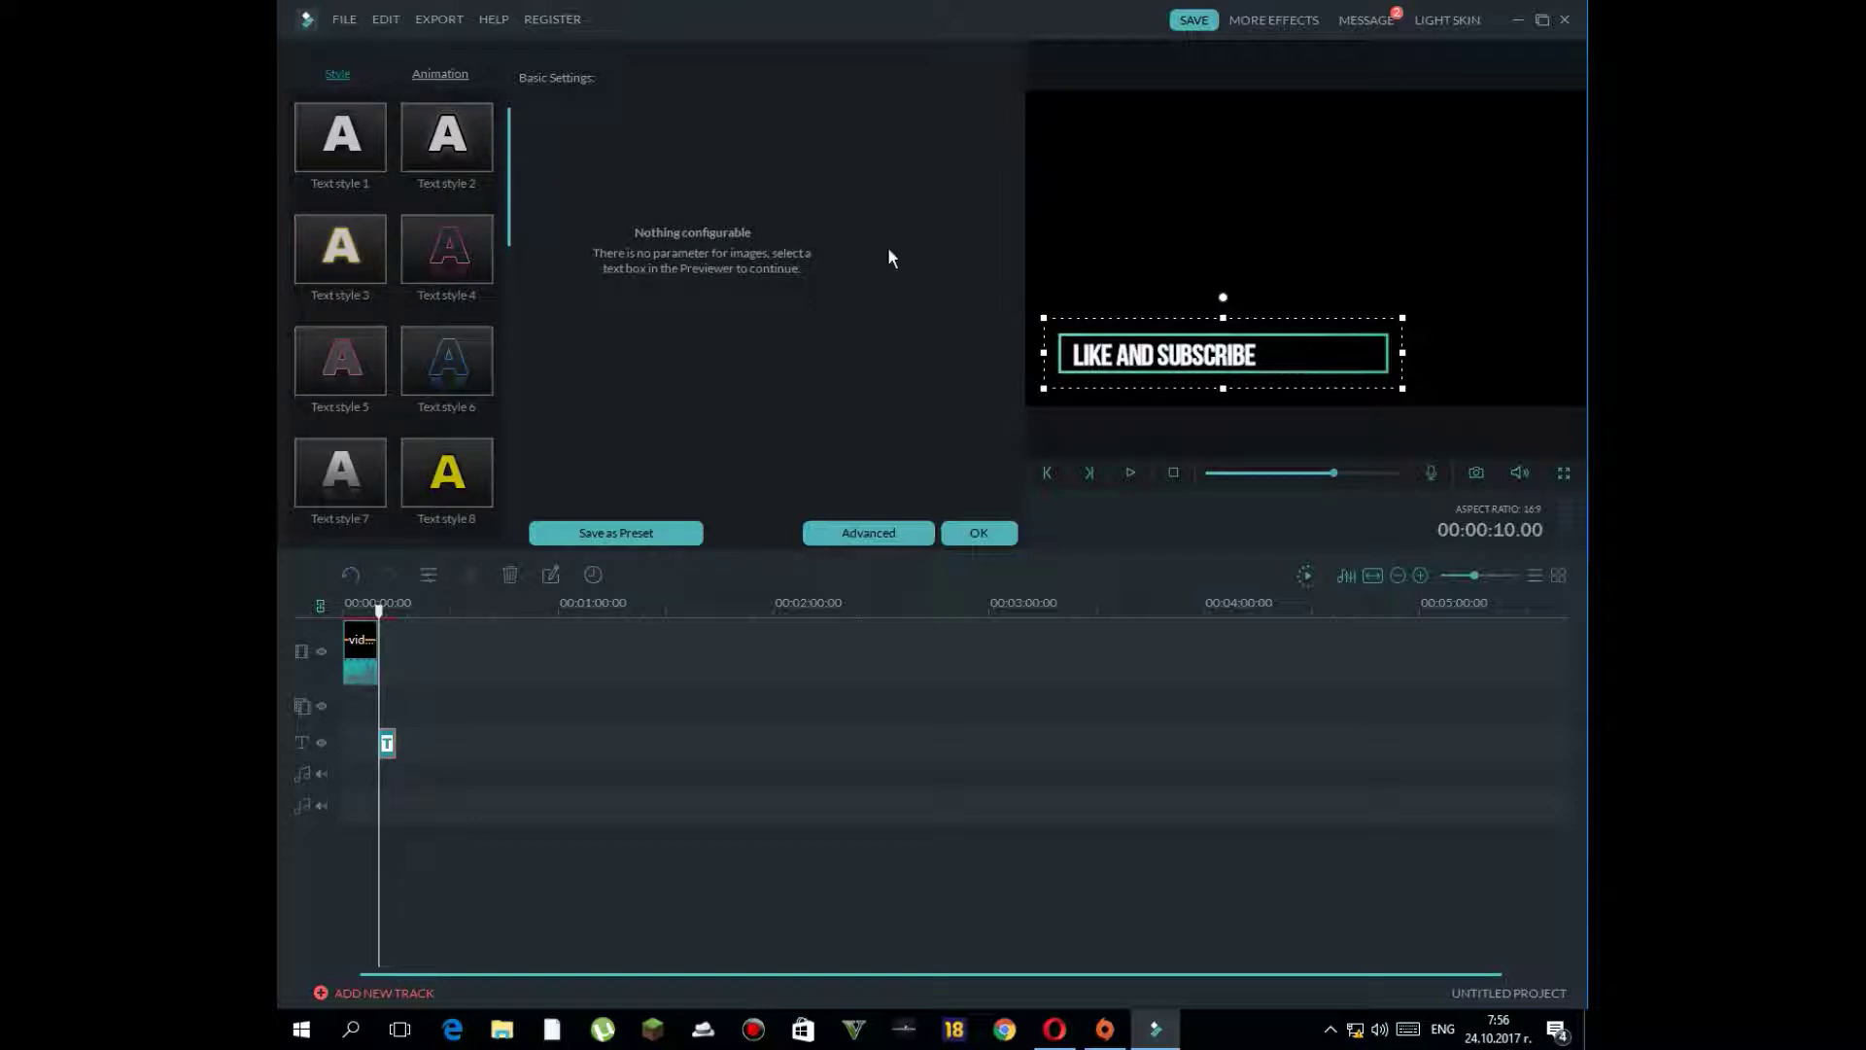
left_click(971, 532)
mouse_move(795, 421)
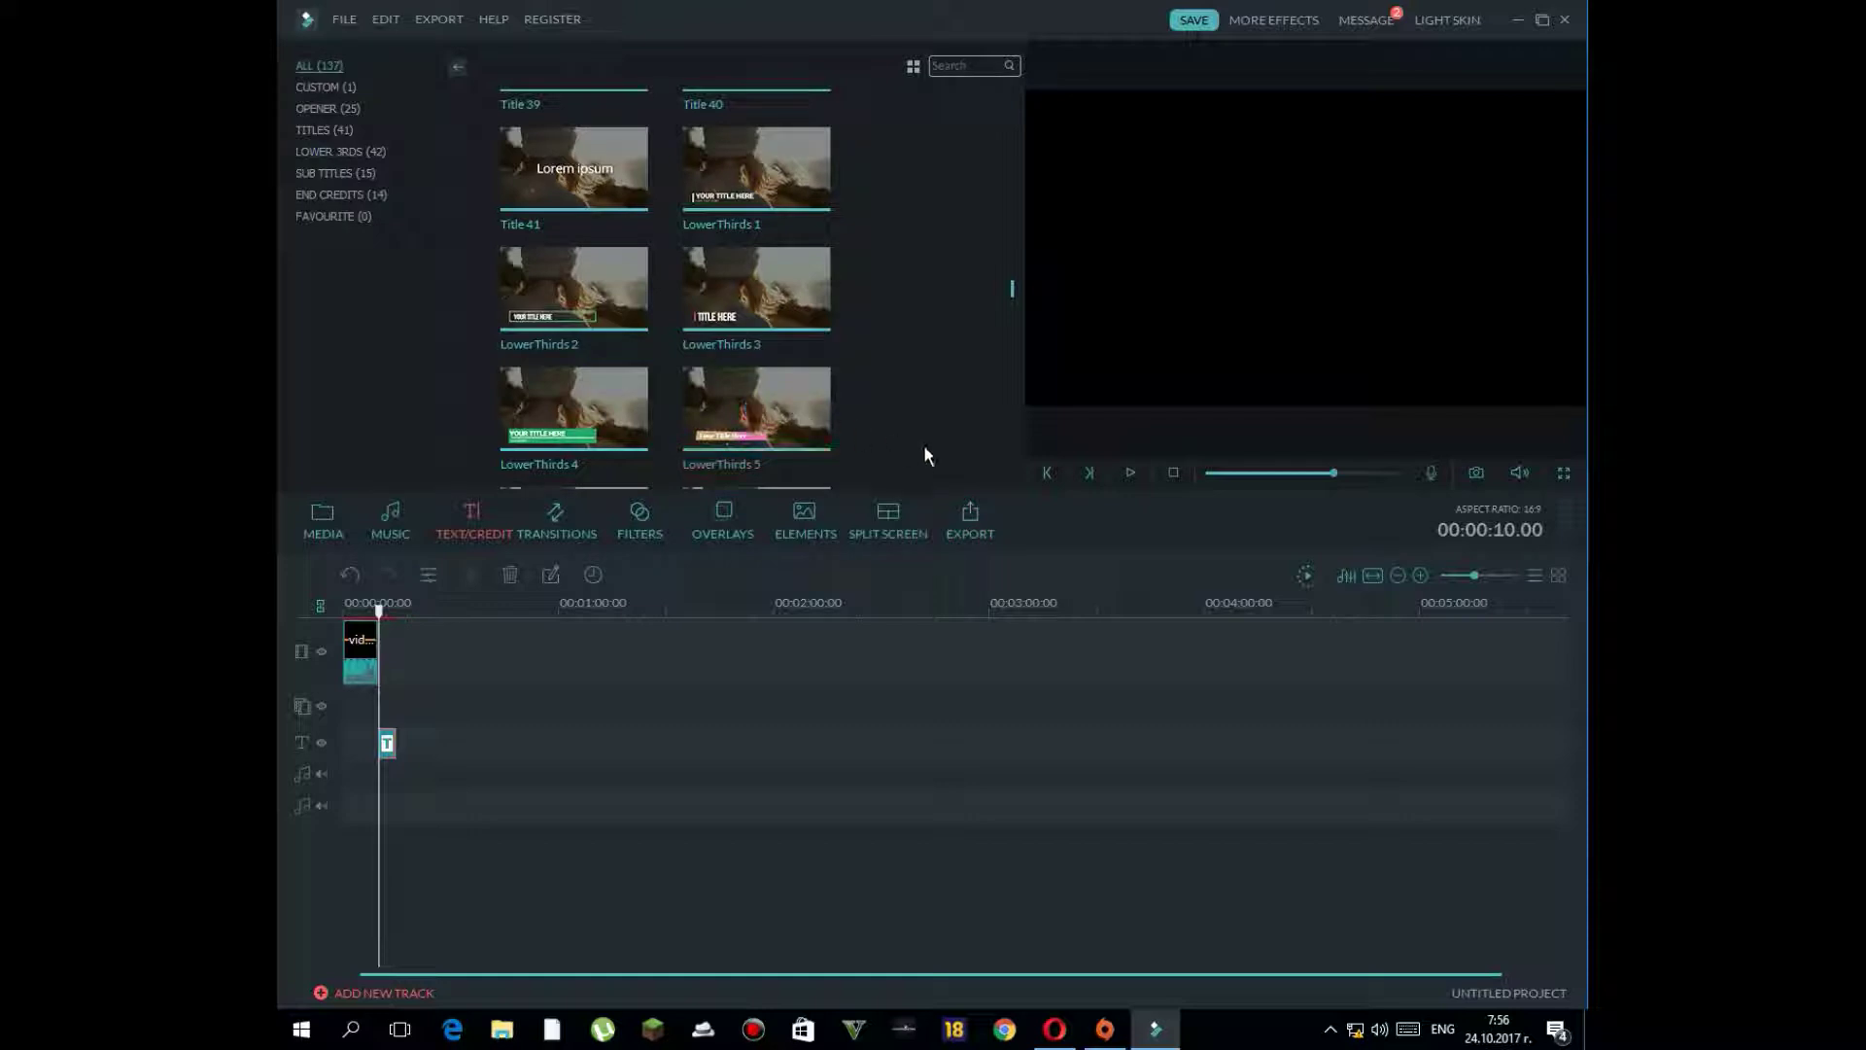
- Reopen the title's text for editing, try dark red and black as its colour, and apply dark red to the whole text
double_click(386, 744)
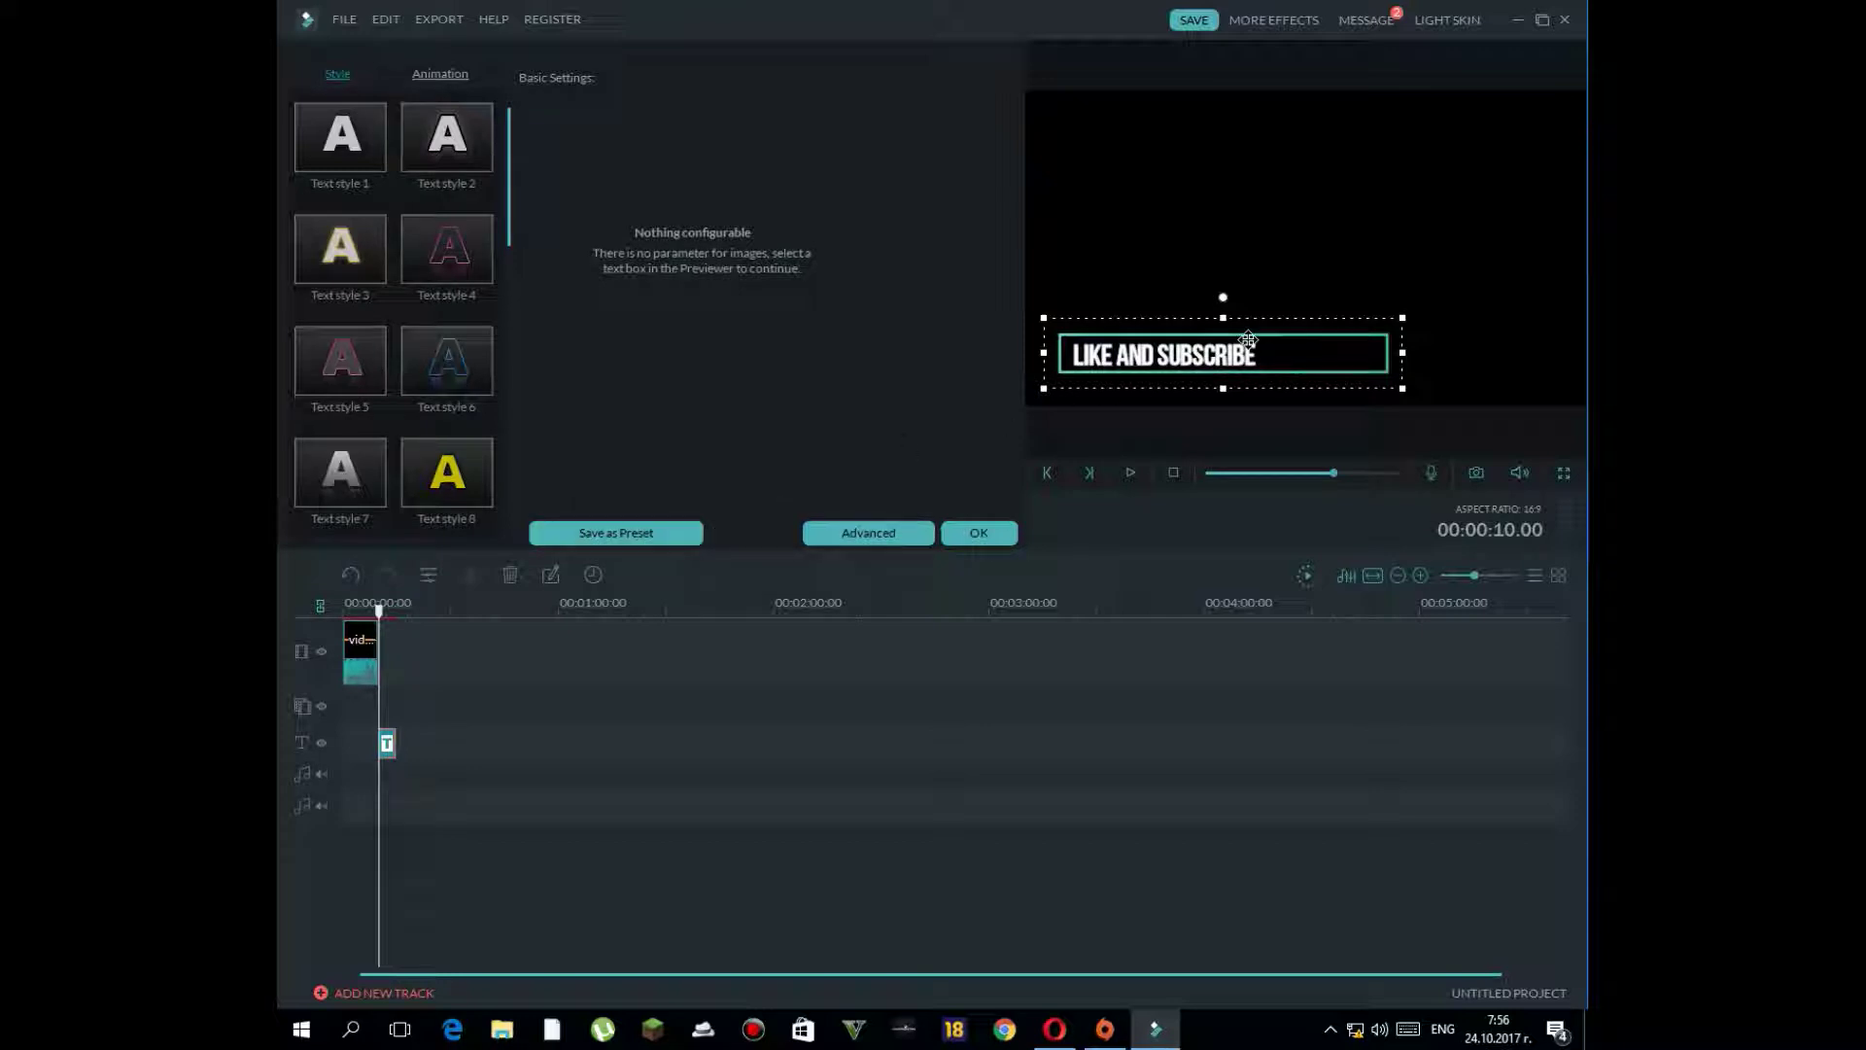
left_click(1273, 356)
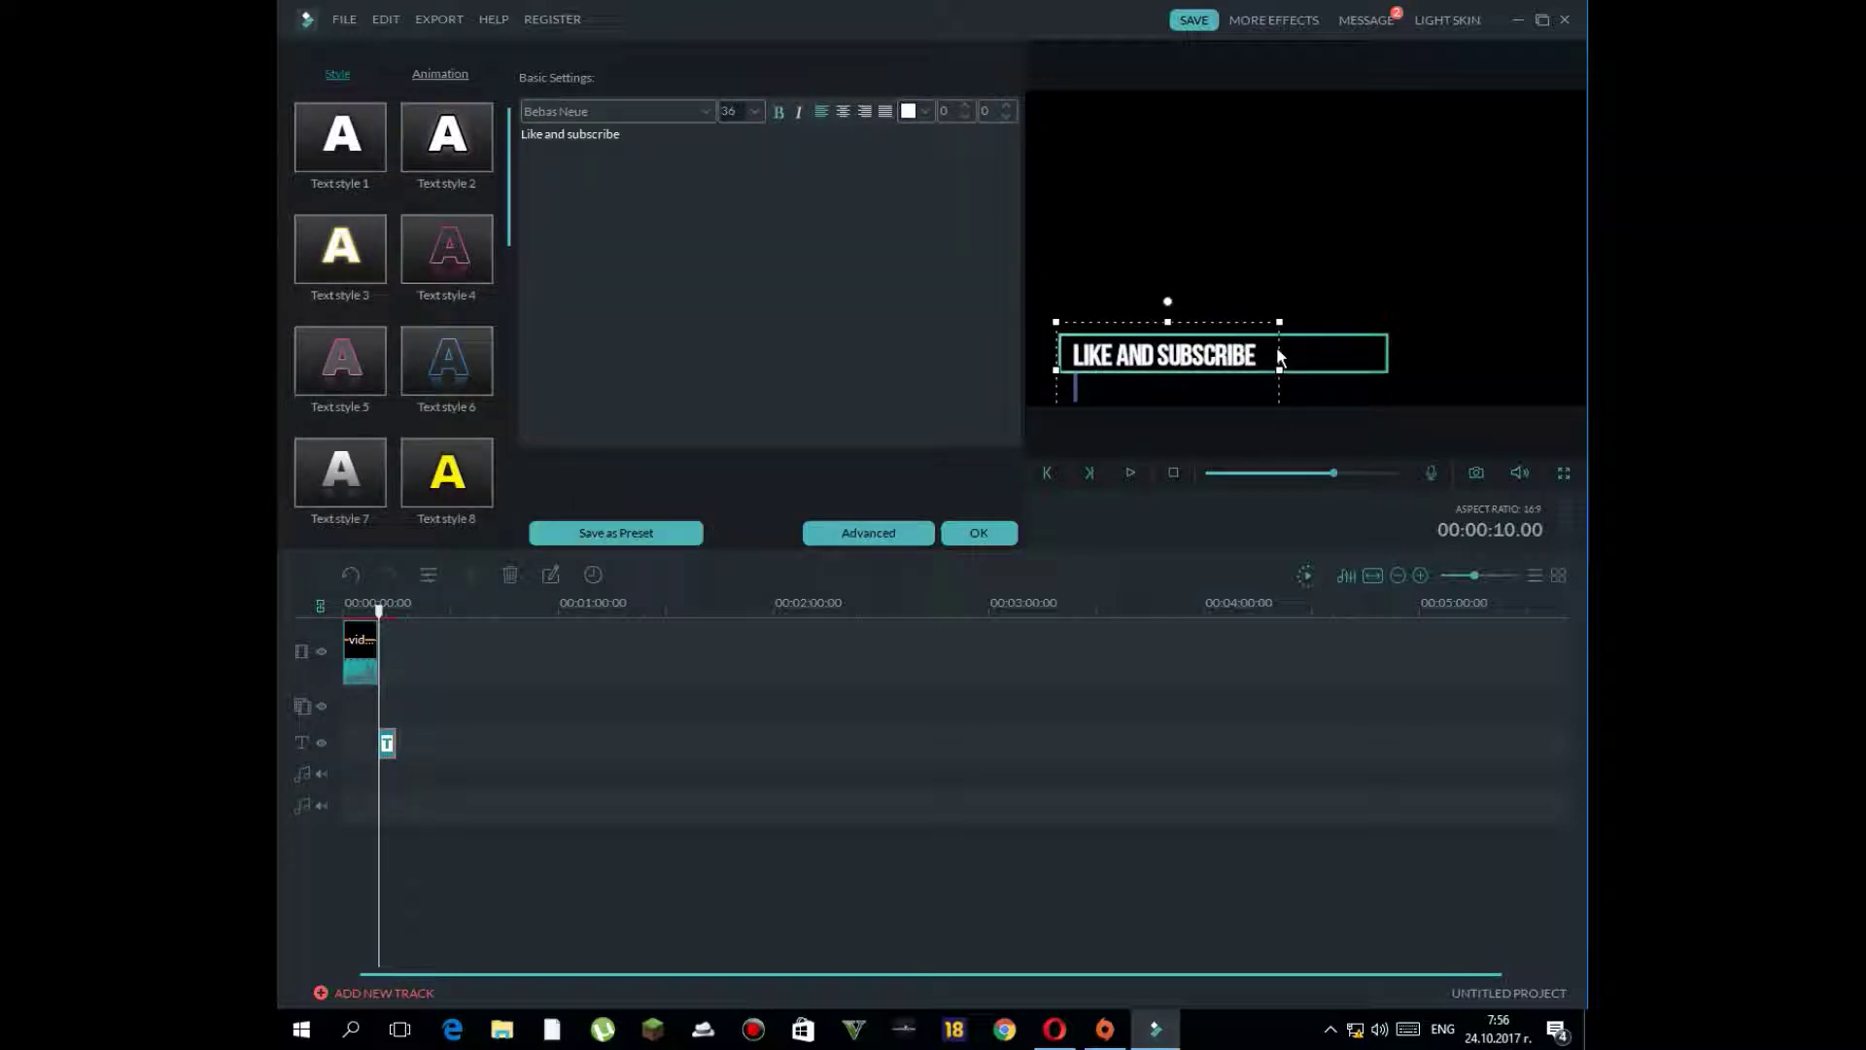
left_click(925, 111)
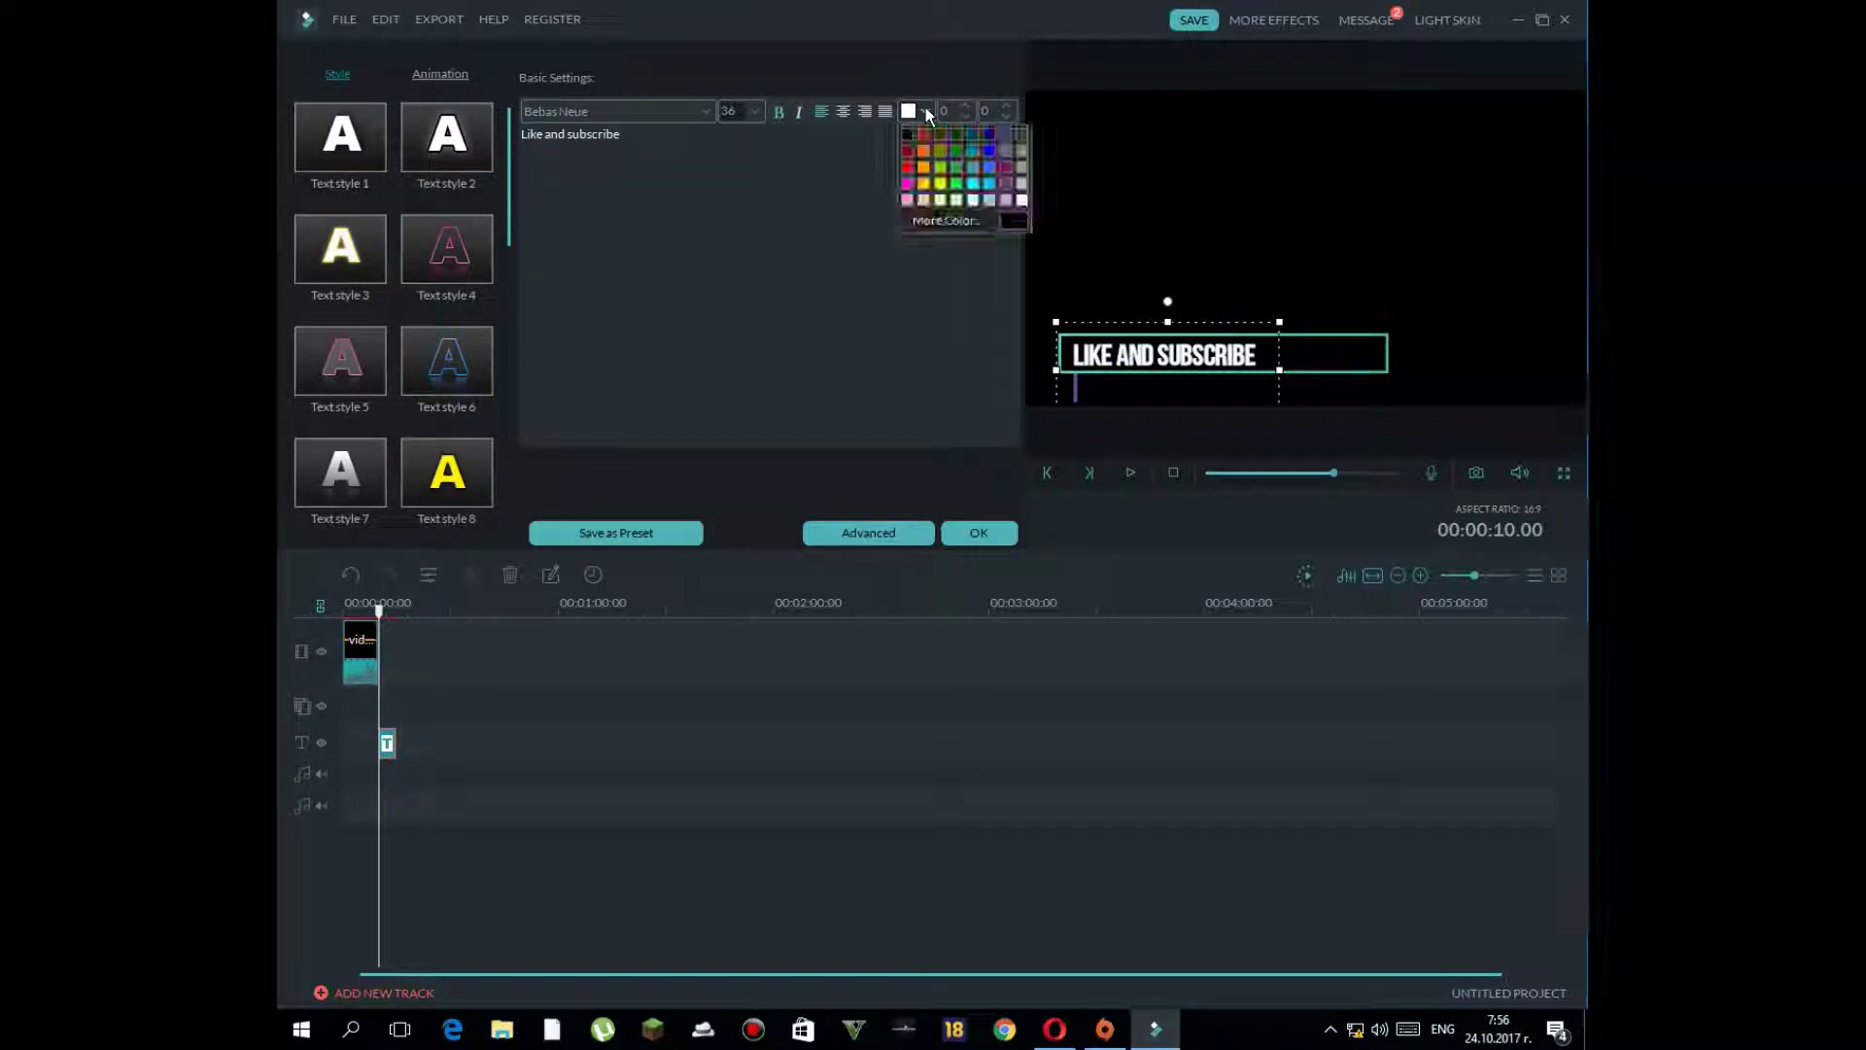
left_click(907, 144)
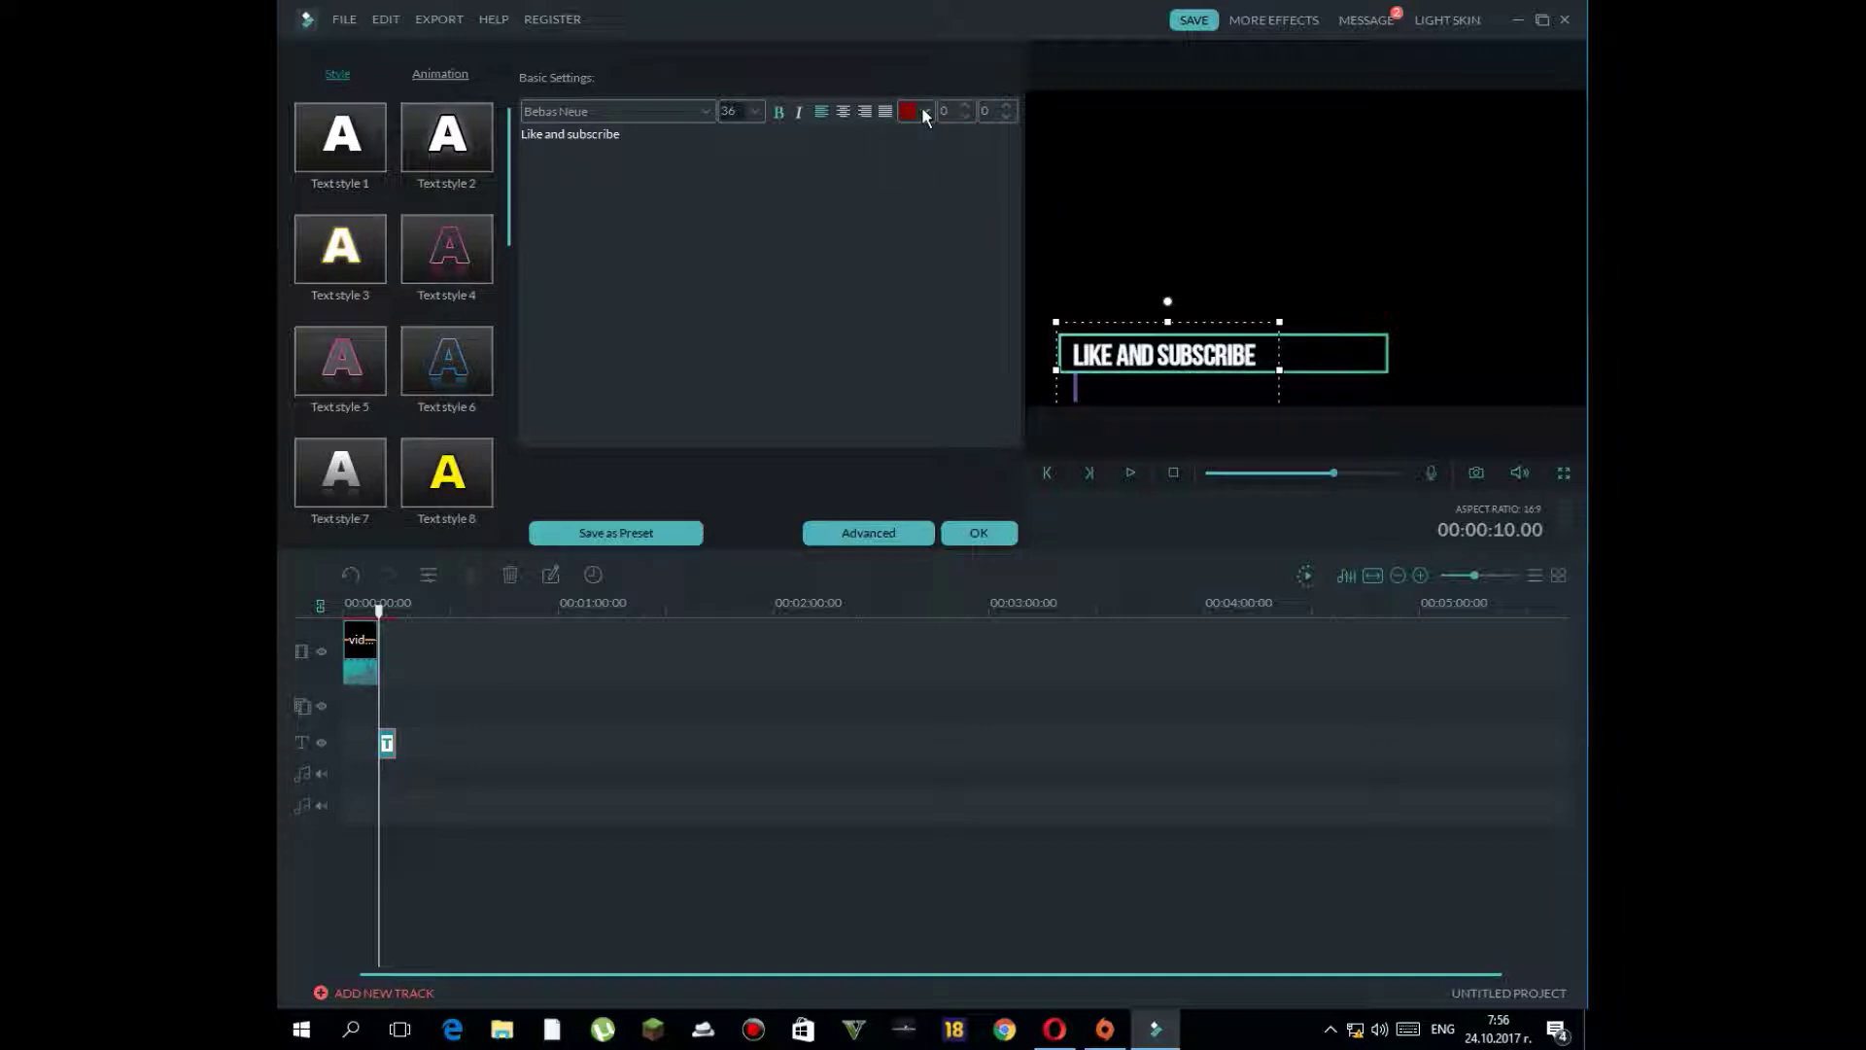
left_click(925, 112)
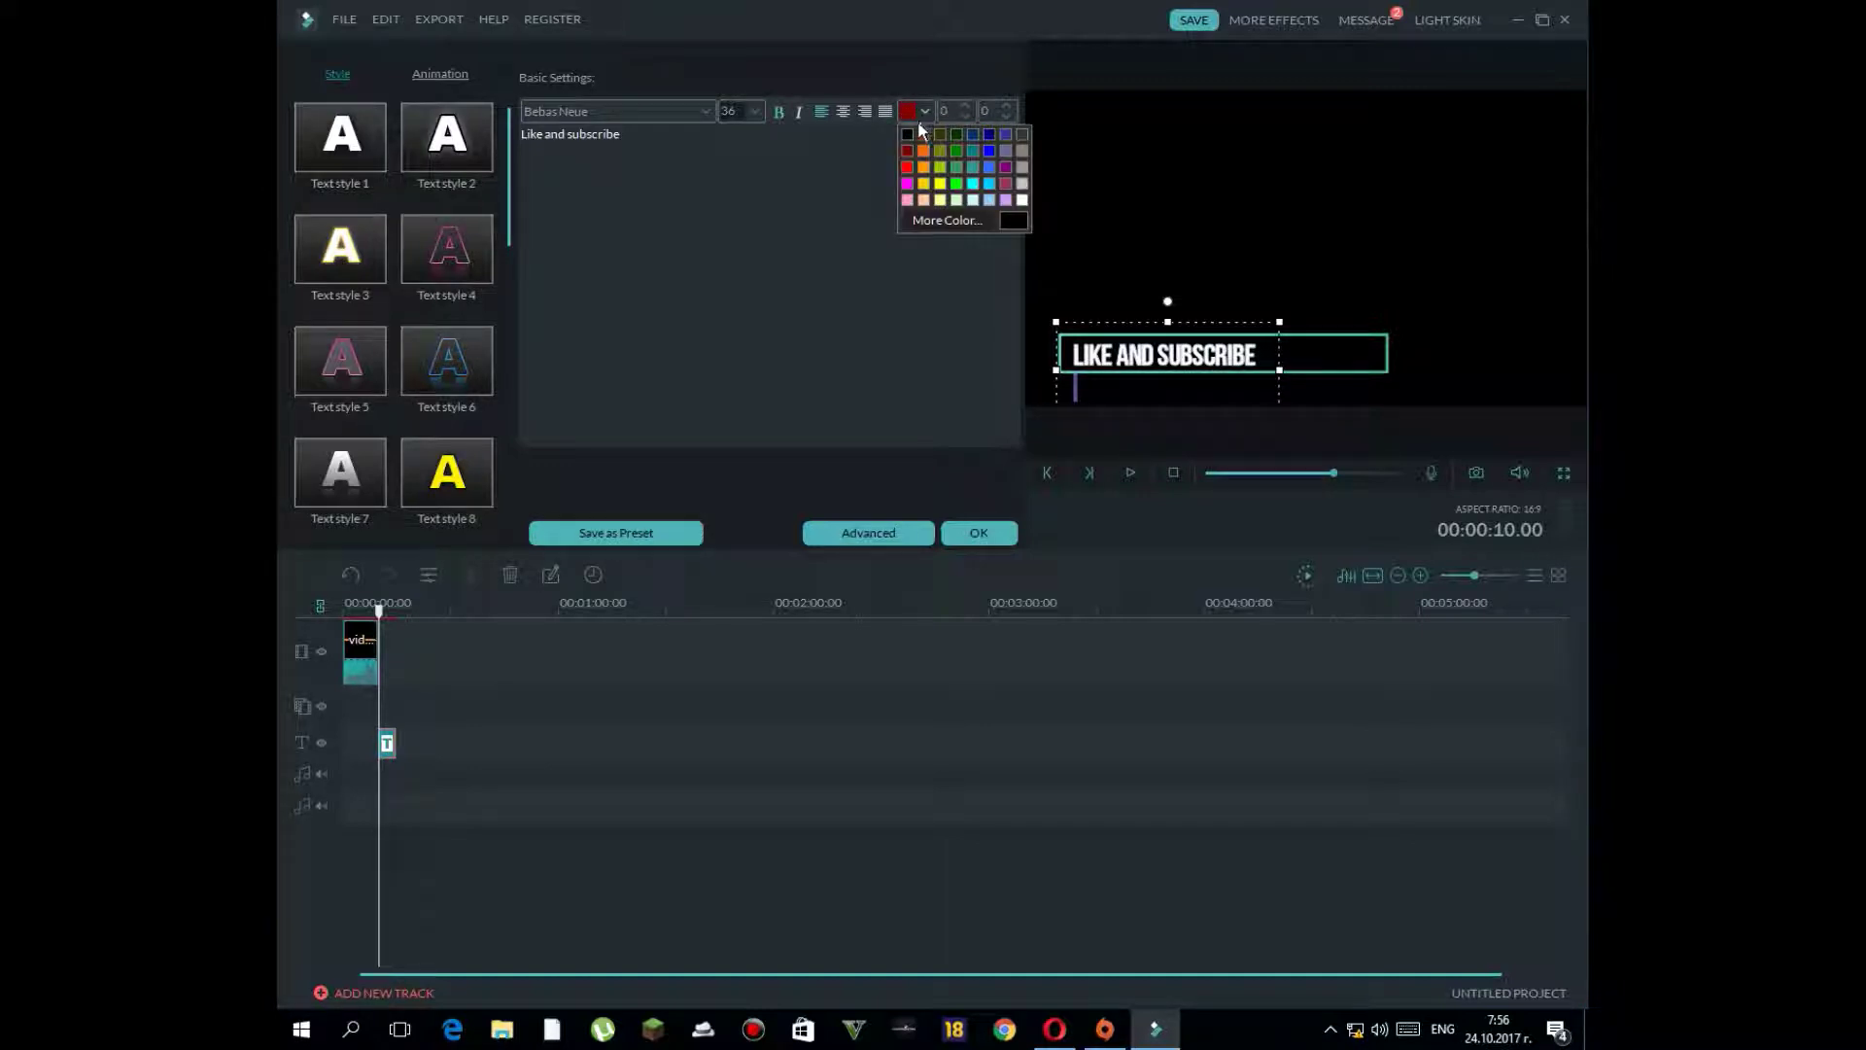
left_click(907, 132)
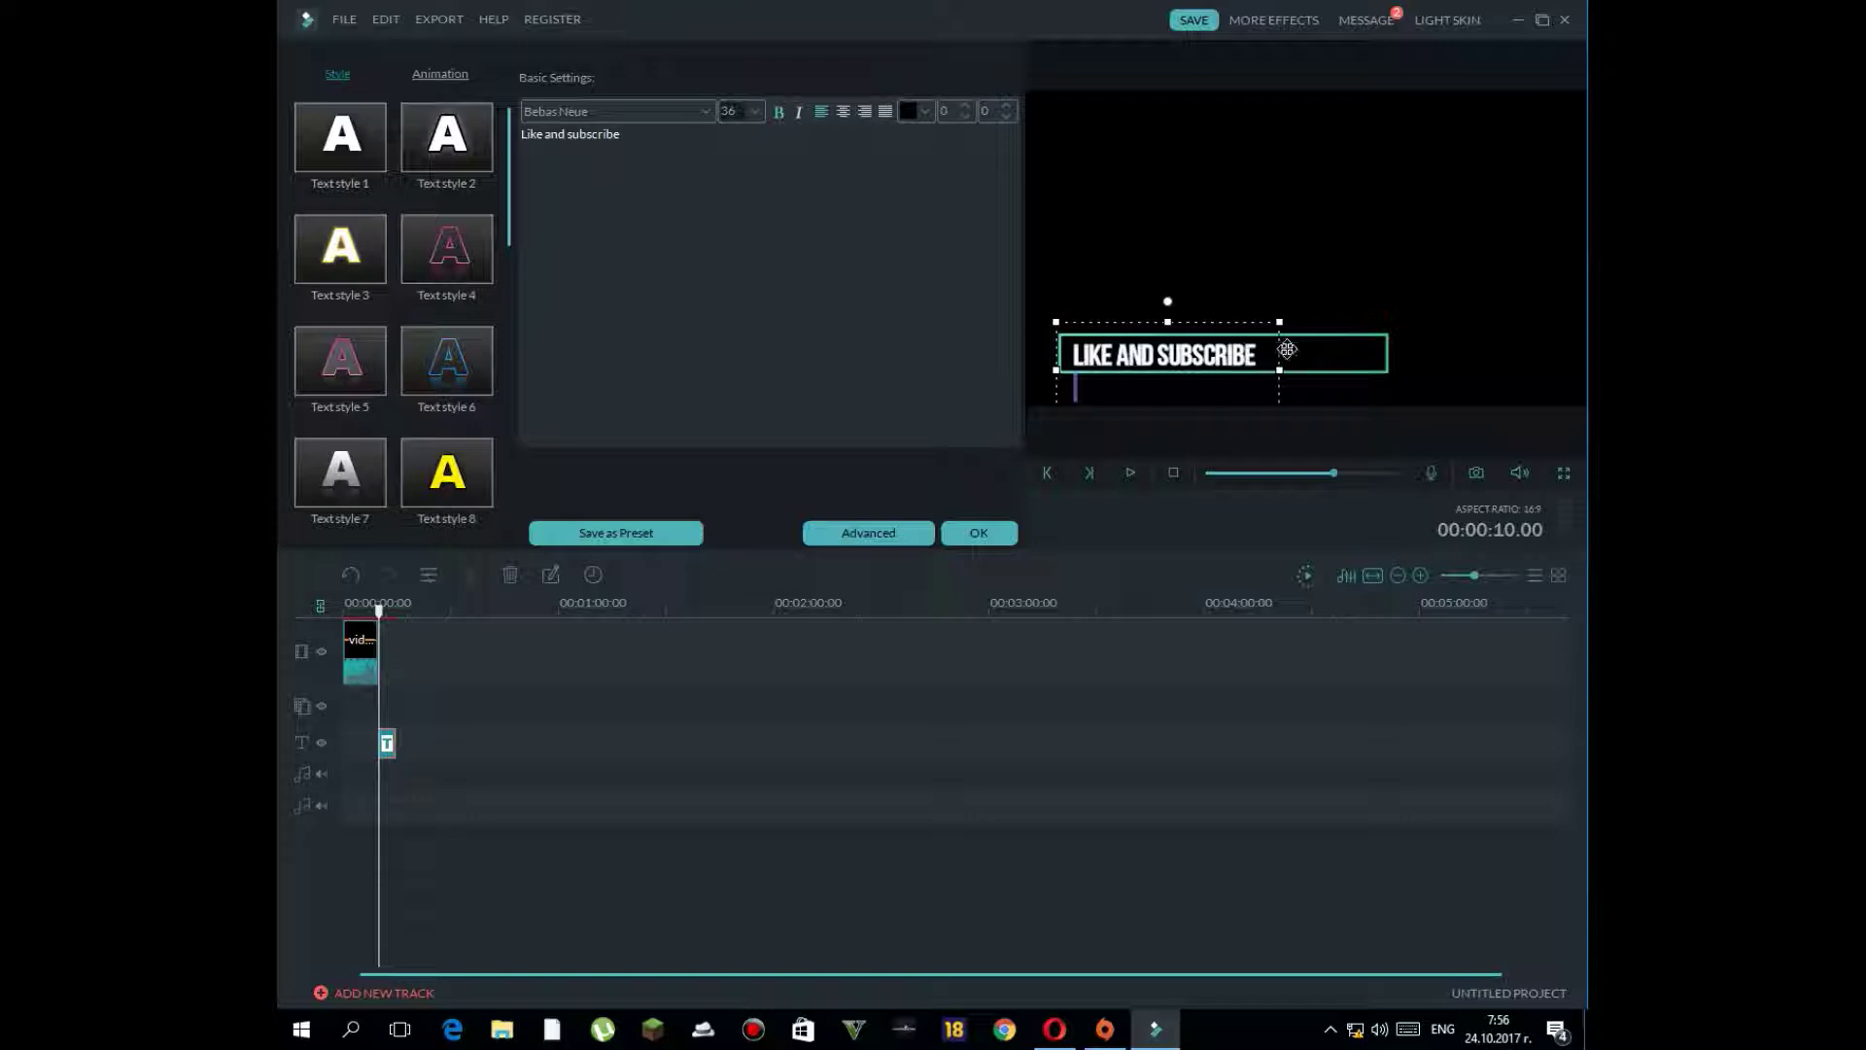
left_click(925, 111)
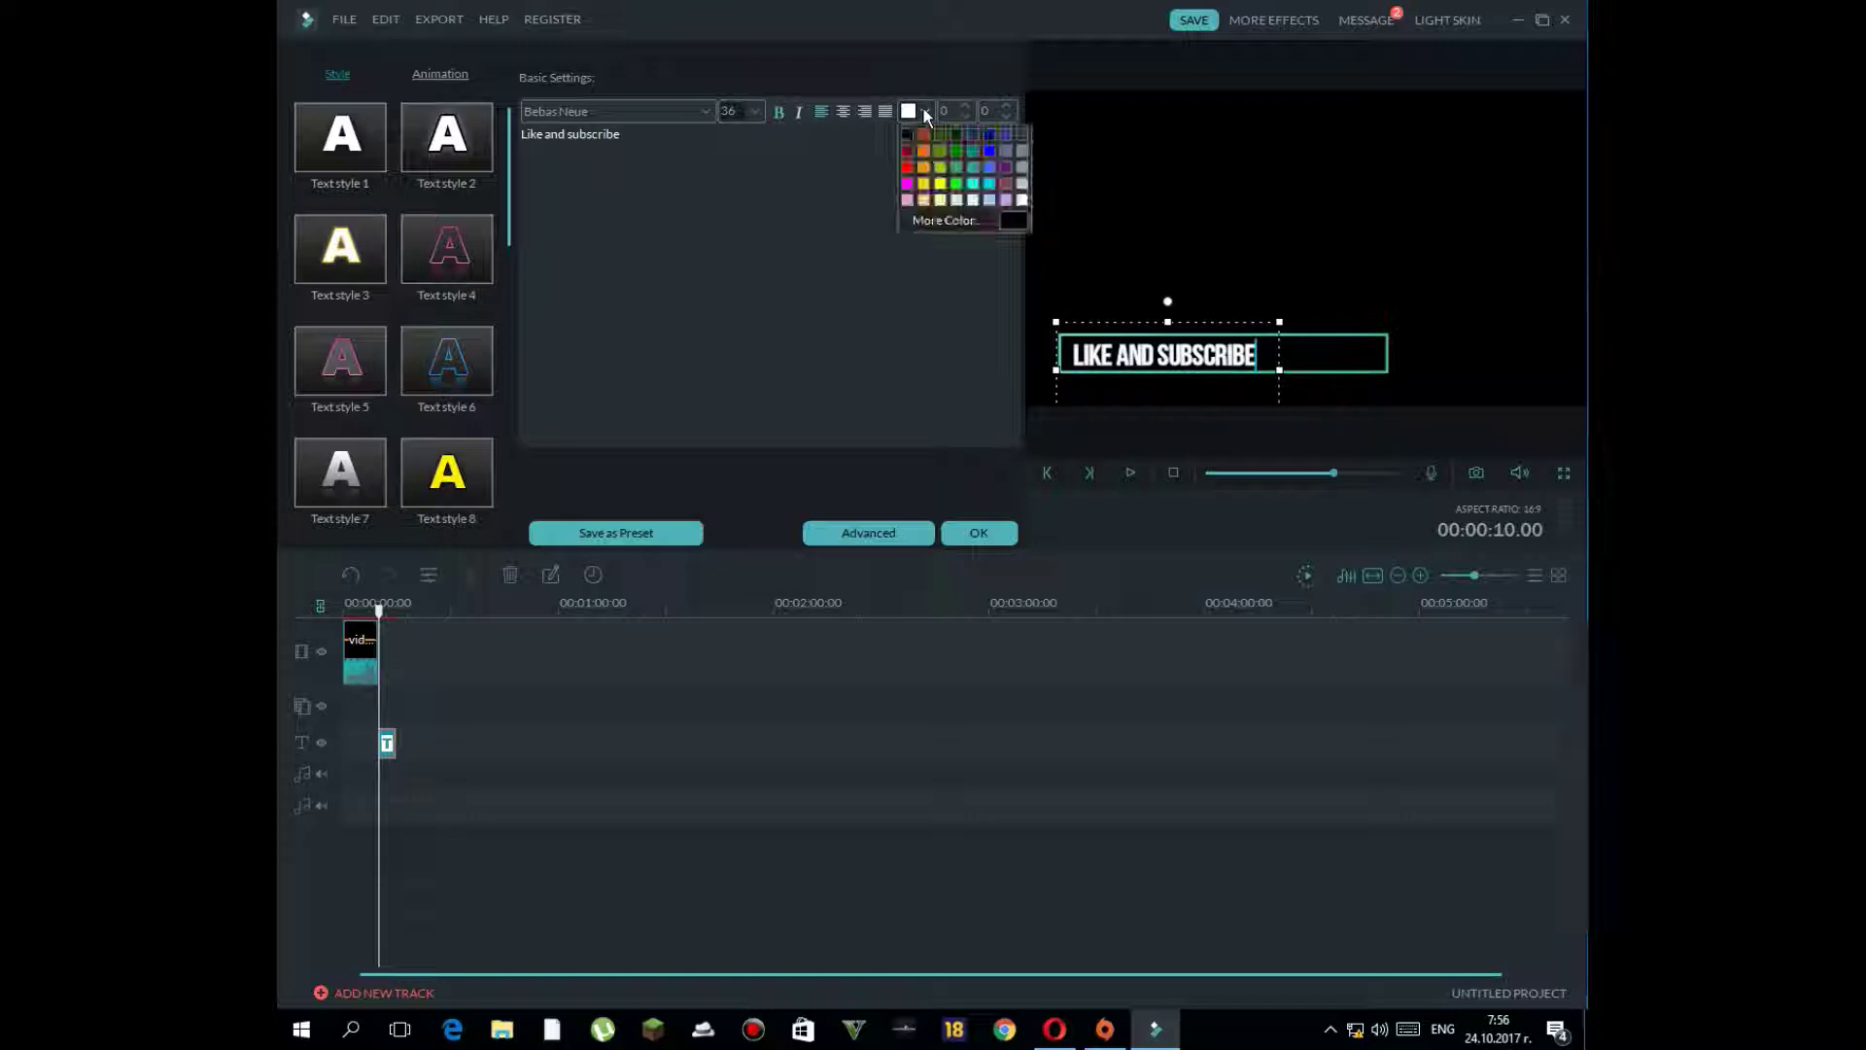
left_click(907, 151)
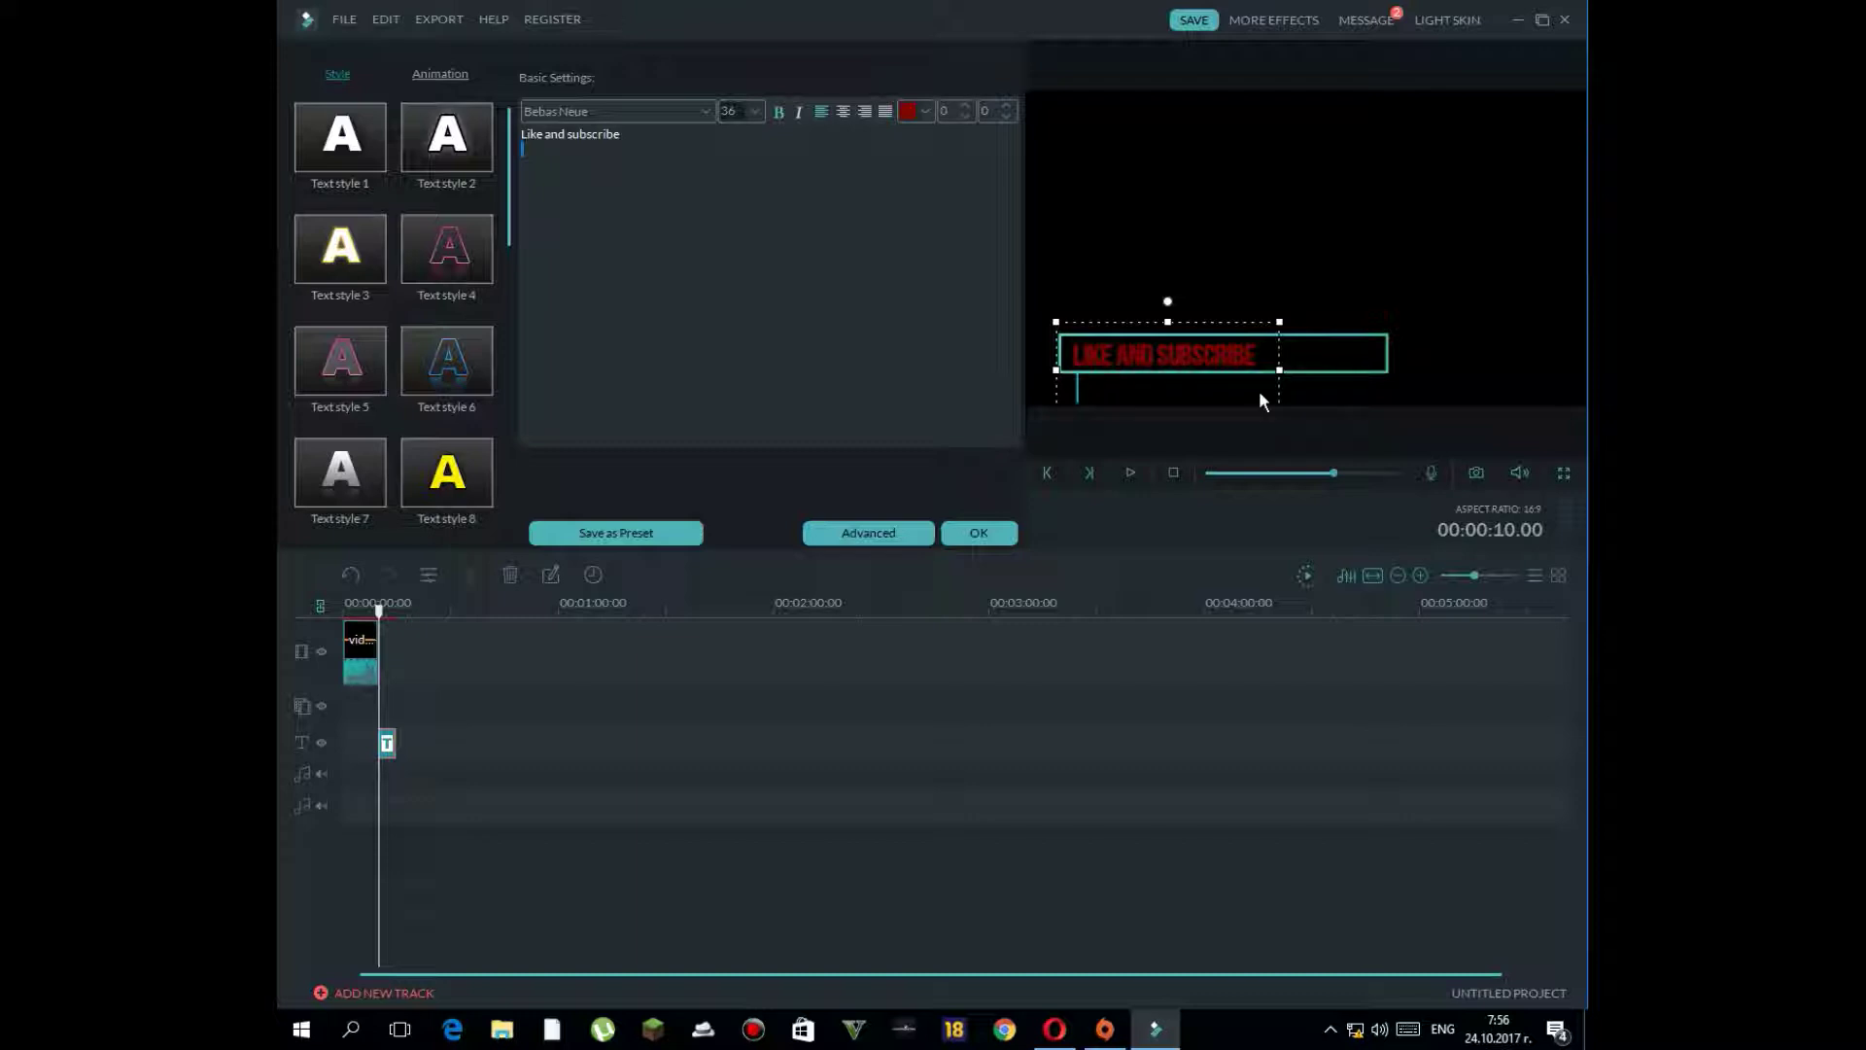
- Remove the stray line break after the title text, set the text colour to bright red and apply the settings
key("BackSpace")
key("BackSpace")
type("e")
left_click(922, 114)
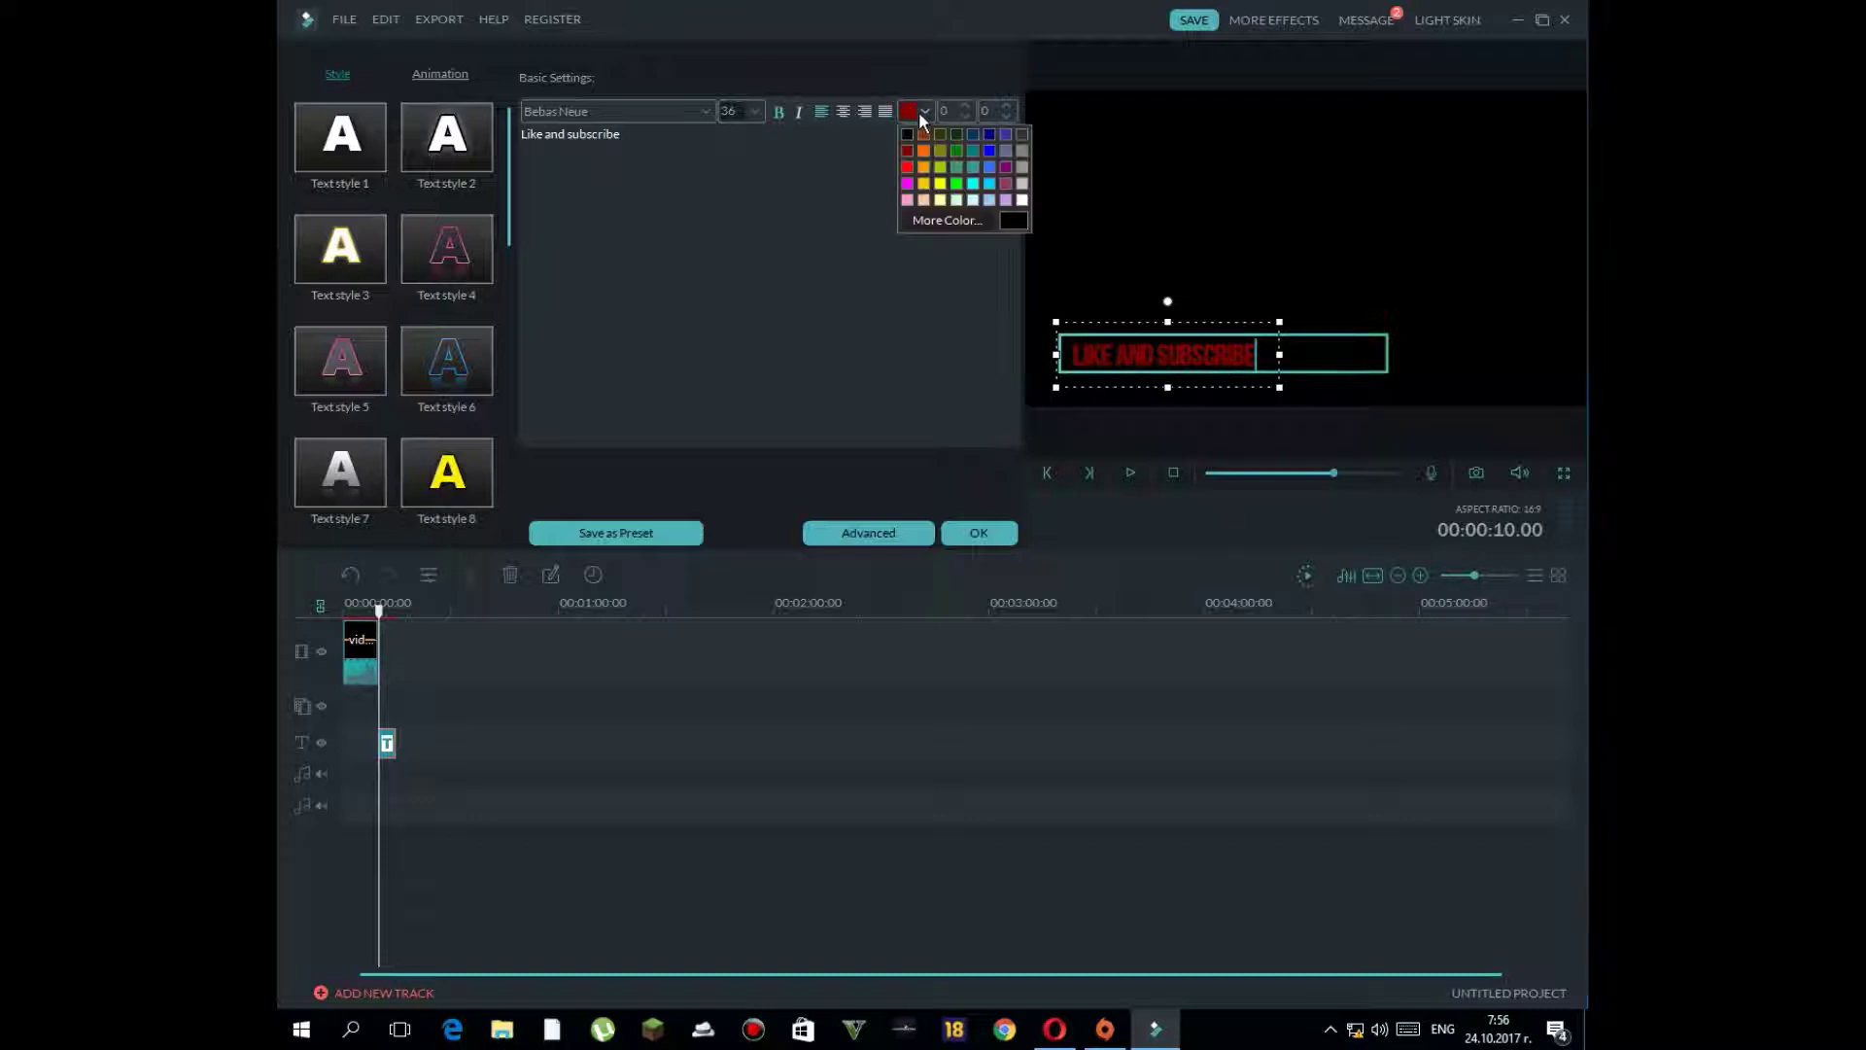
left_click(905, 166)
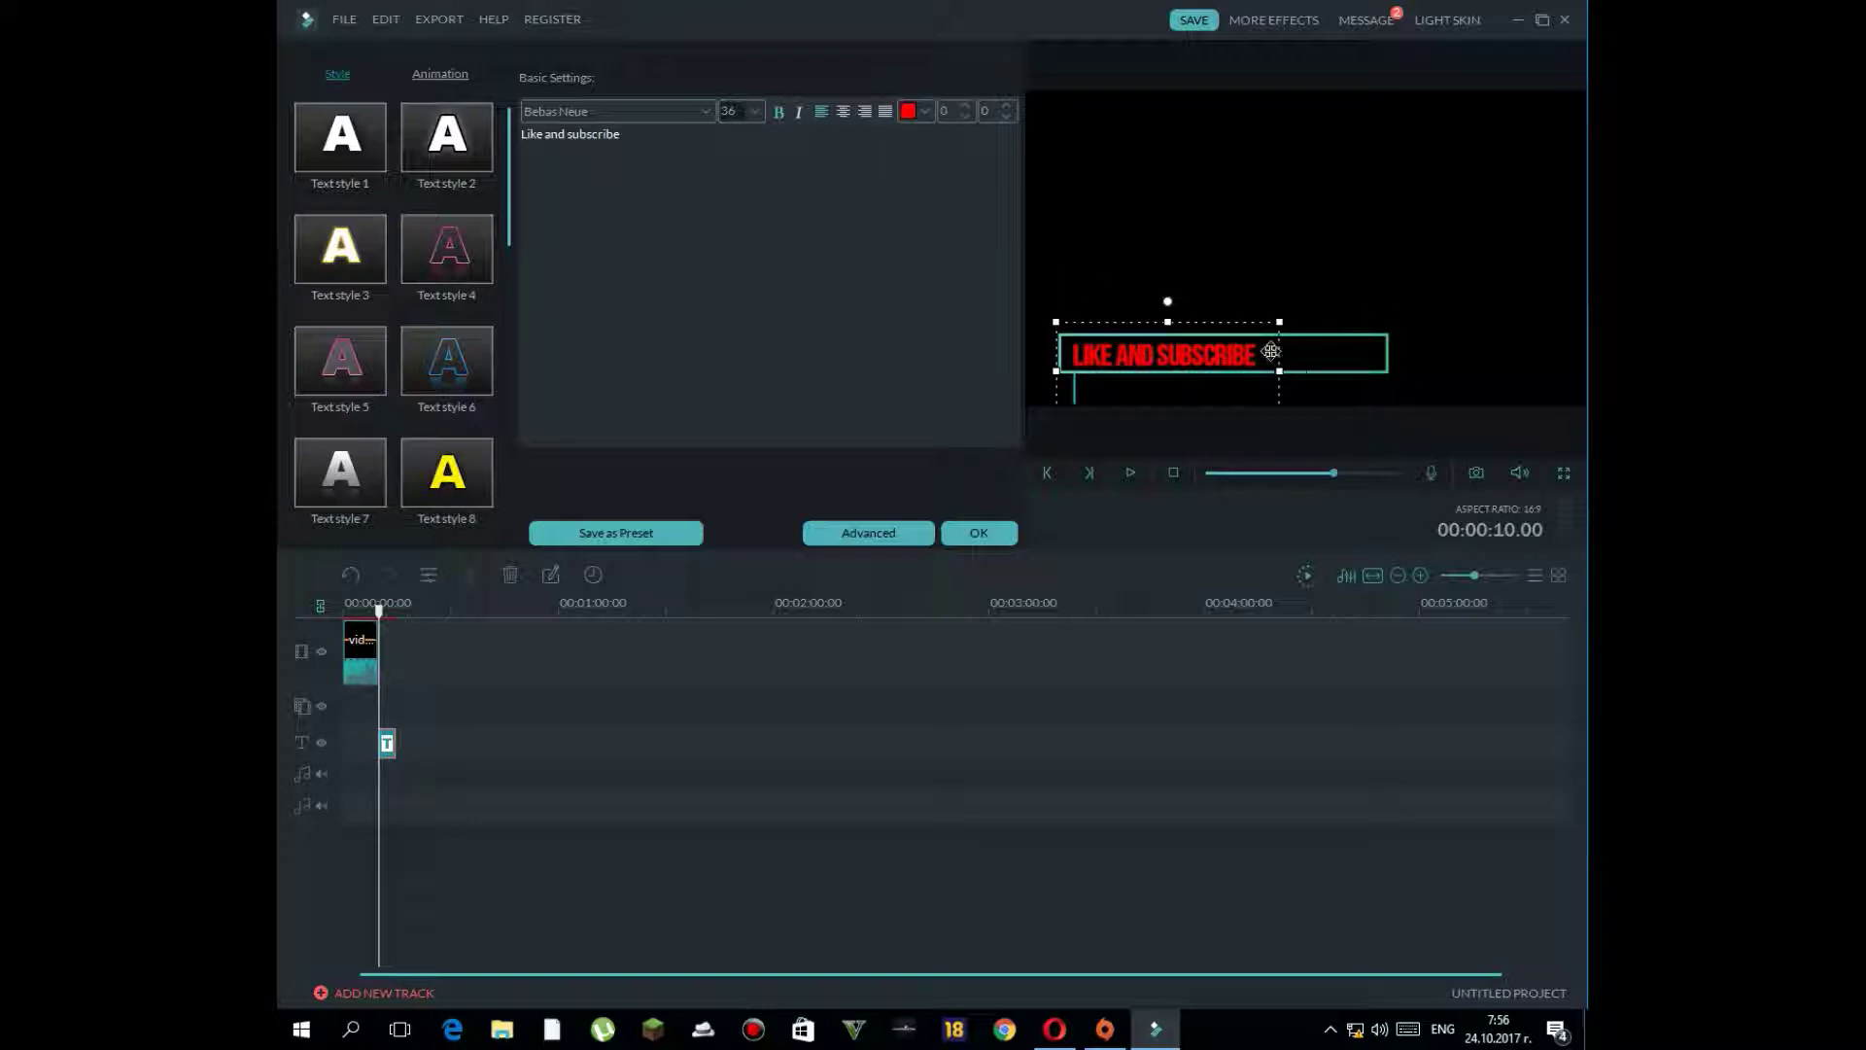
left_click_drag(1273, 351, 1274, 359)
left_click(987, 540)
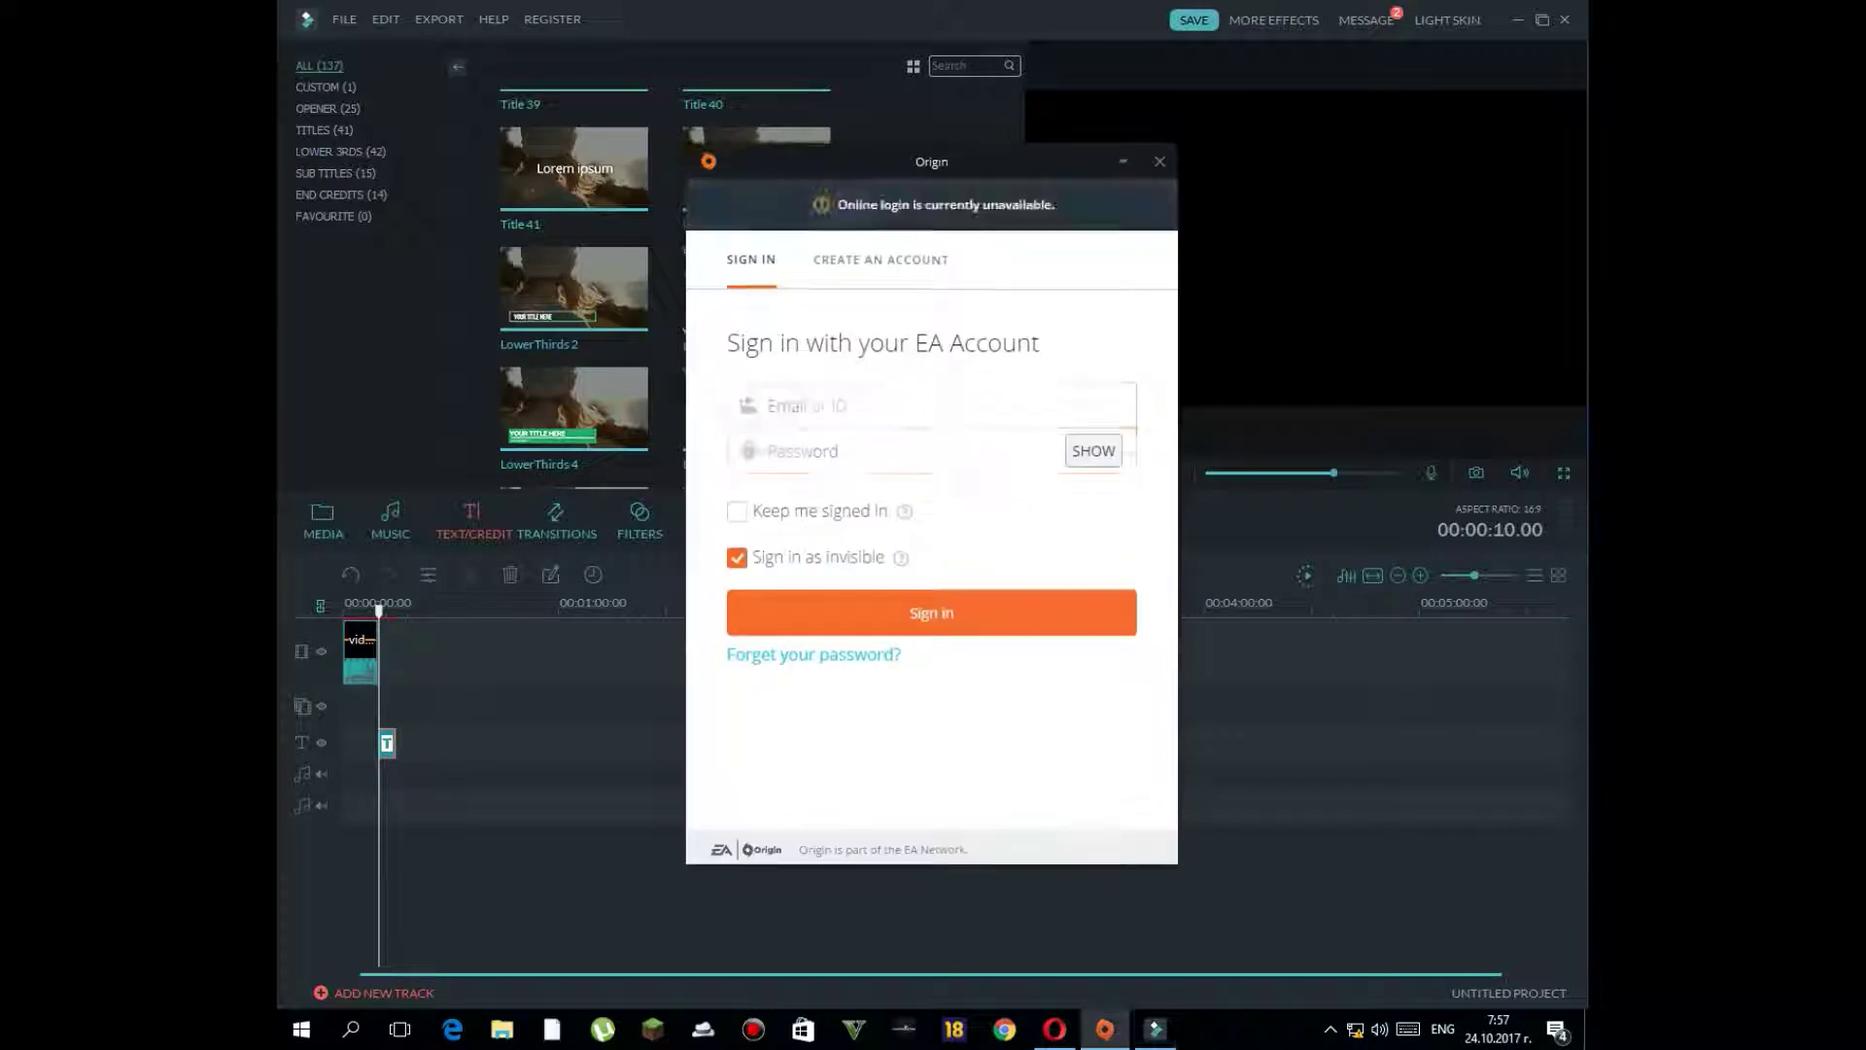
- Dismiss the Origin sign-in window and play the timeline from the beginning to preview the title
left_click(1159, 160)
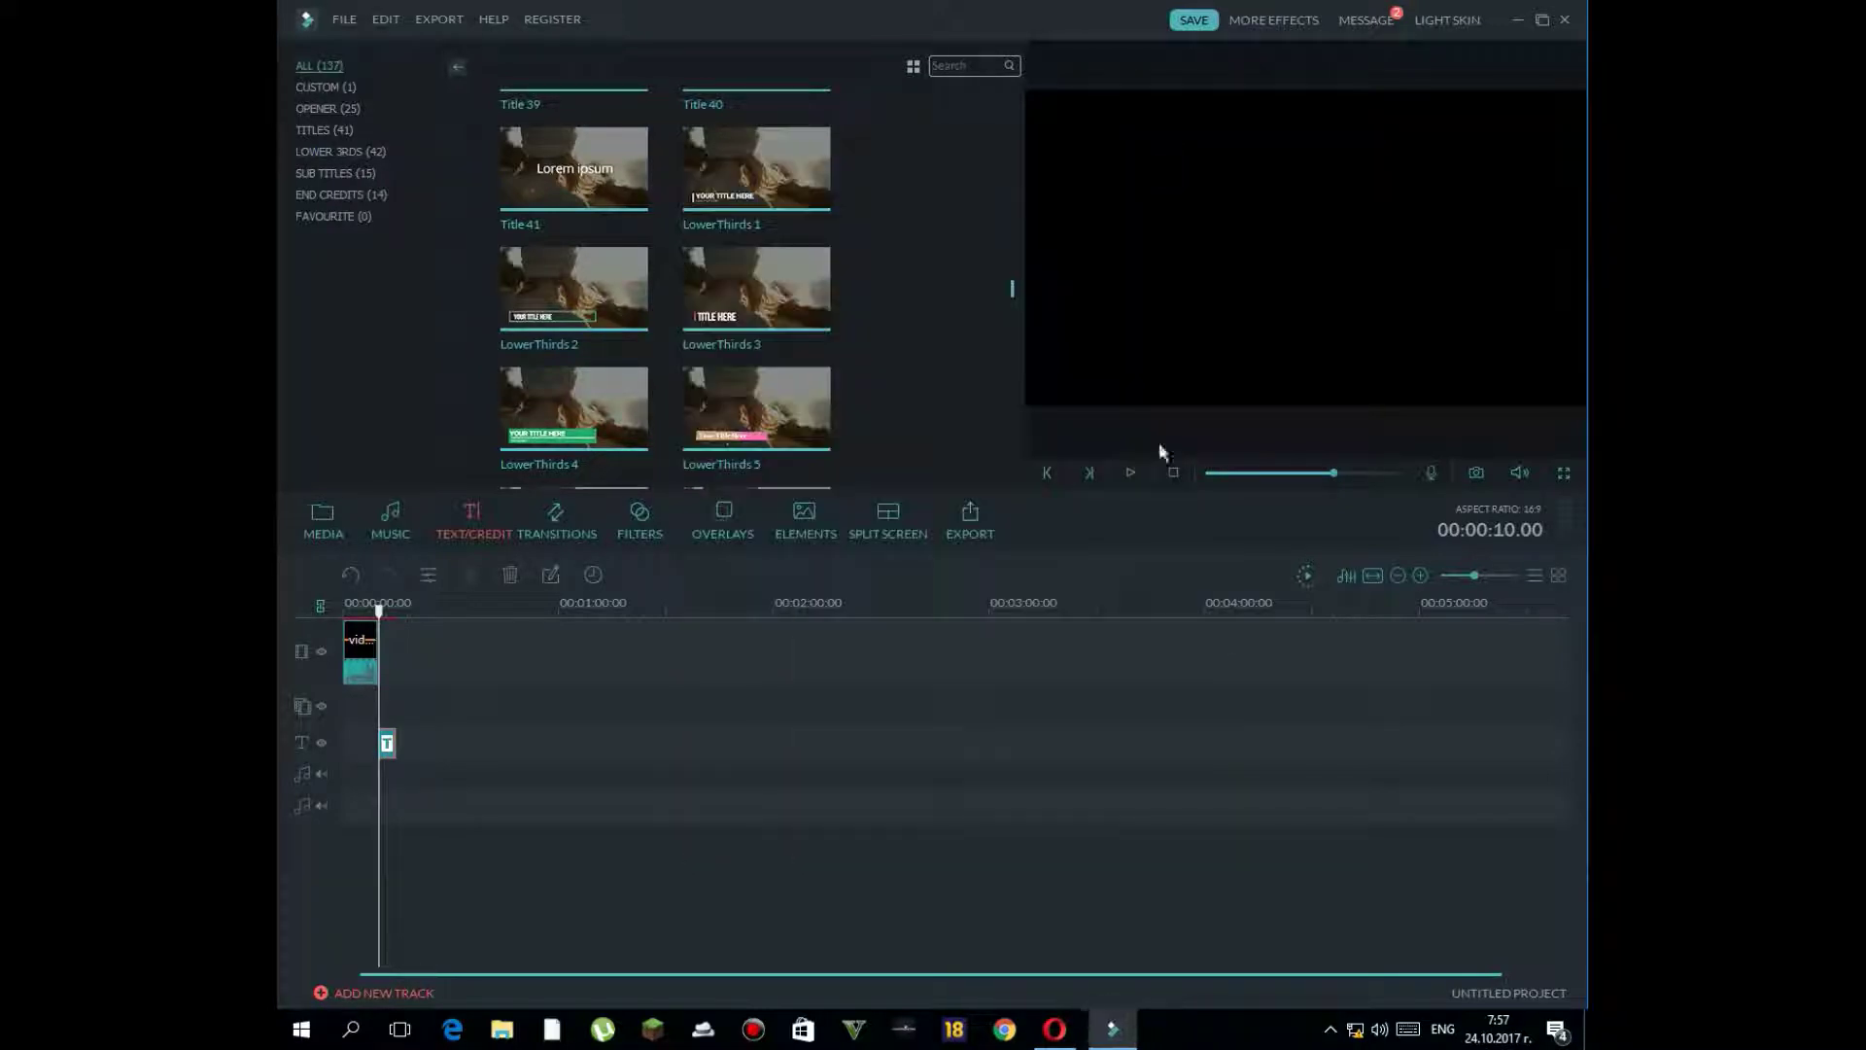
left_click(1210, 474)
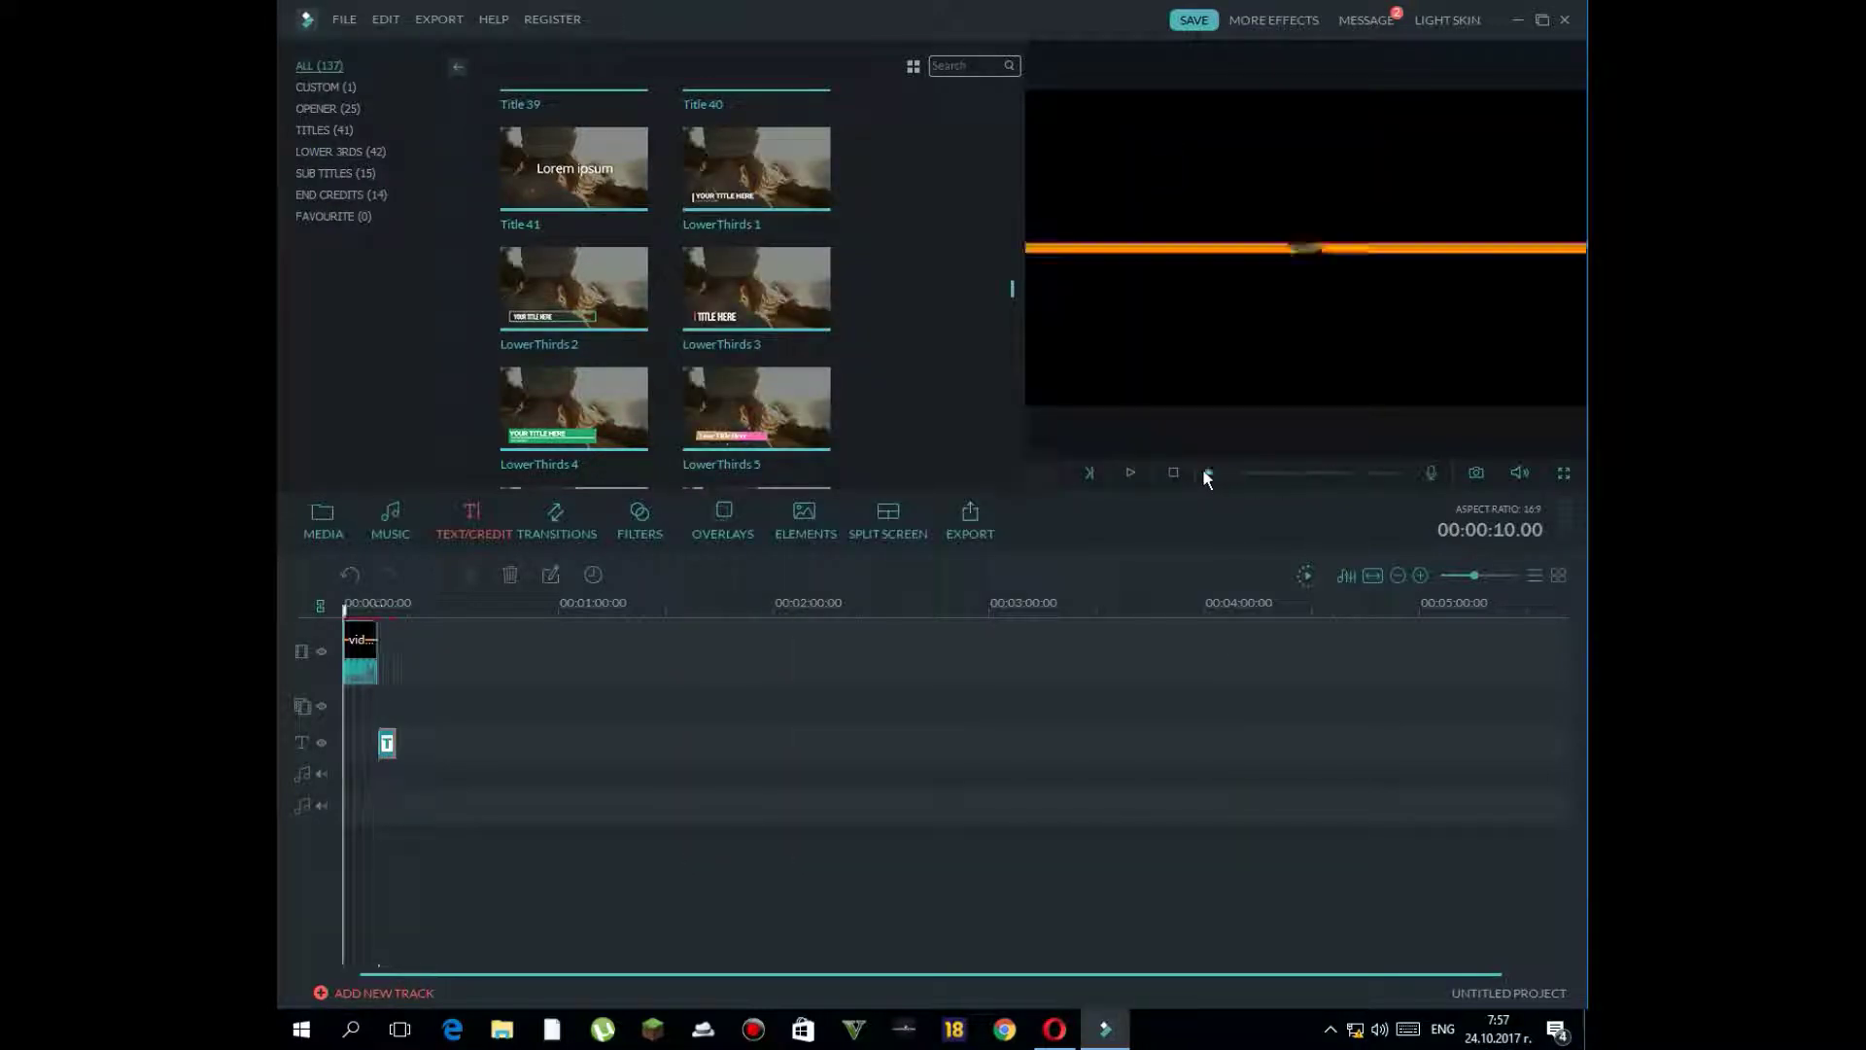
left_click(1129, 472)
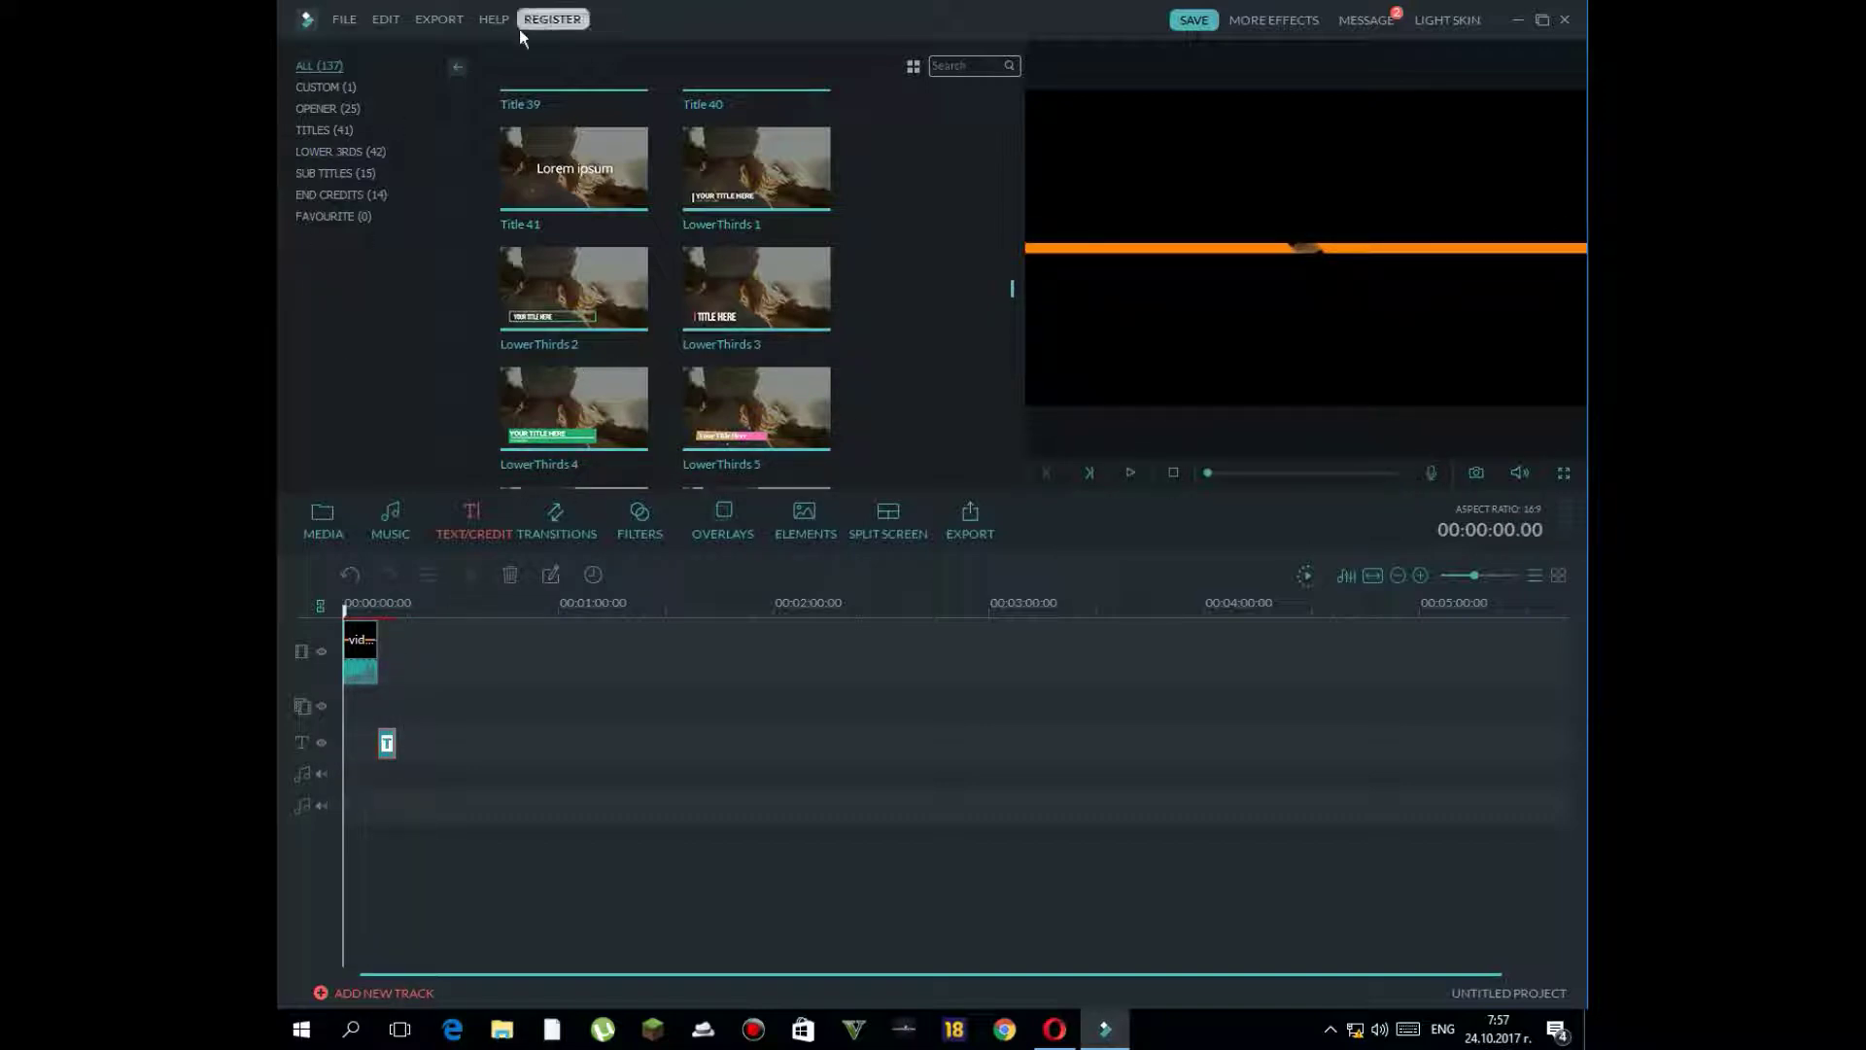
- Add three new empty album folders to the media library with their default names
left_click(308, 513)
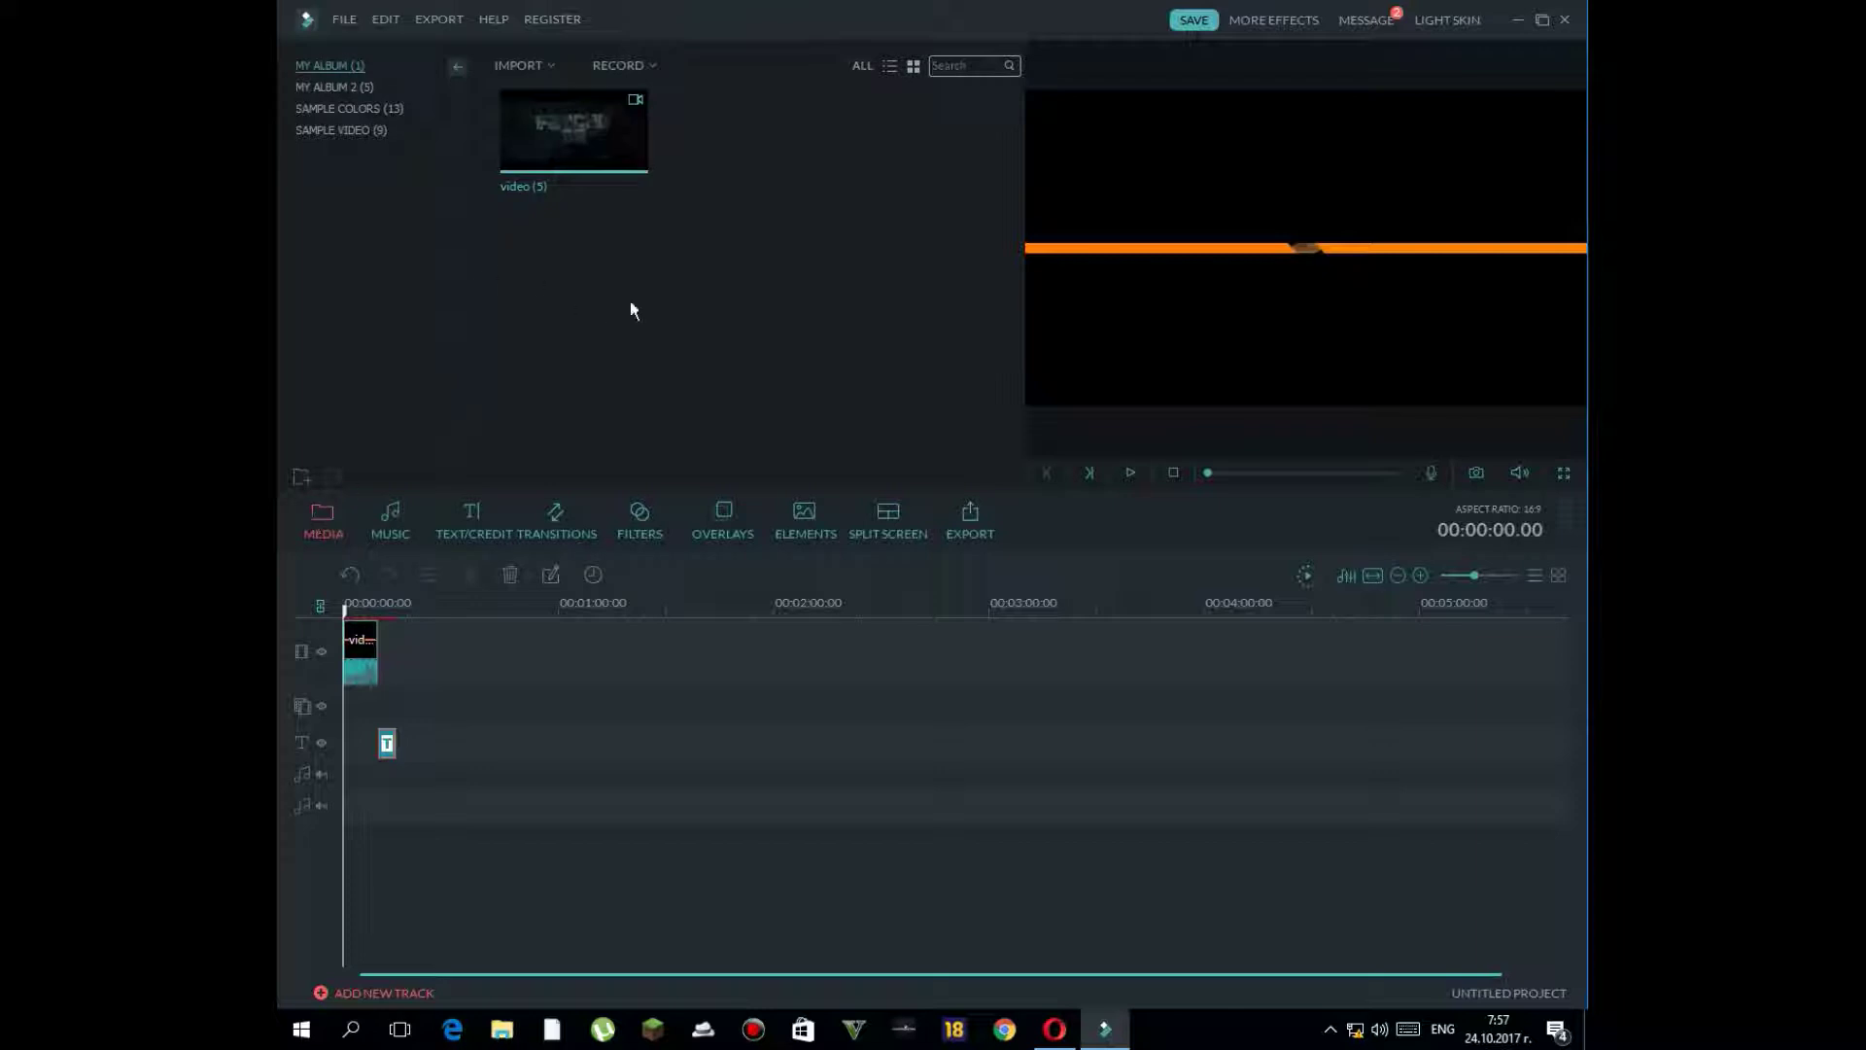
double_click(301, 476)
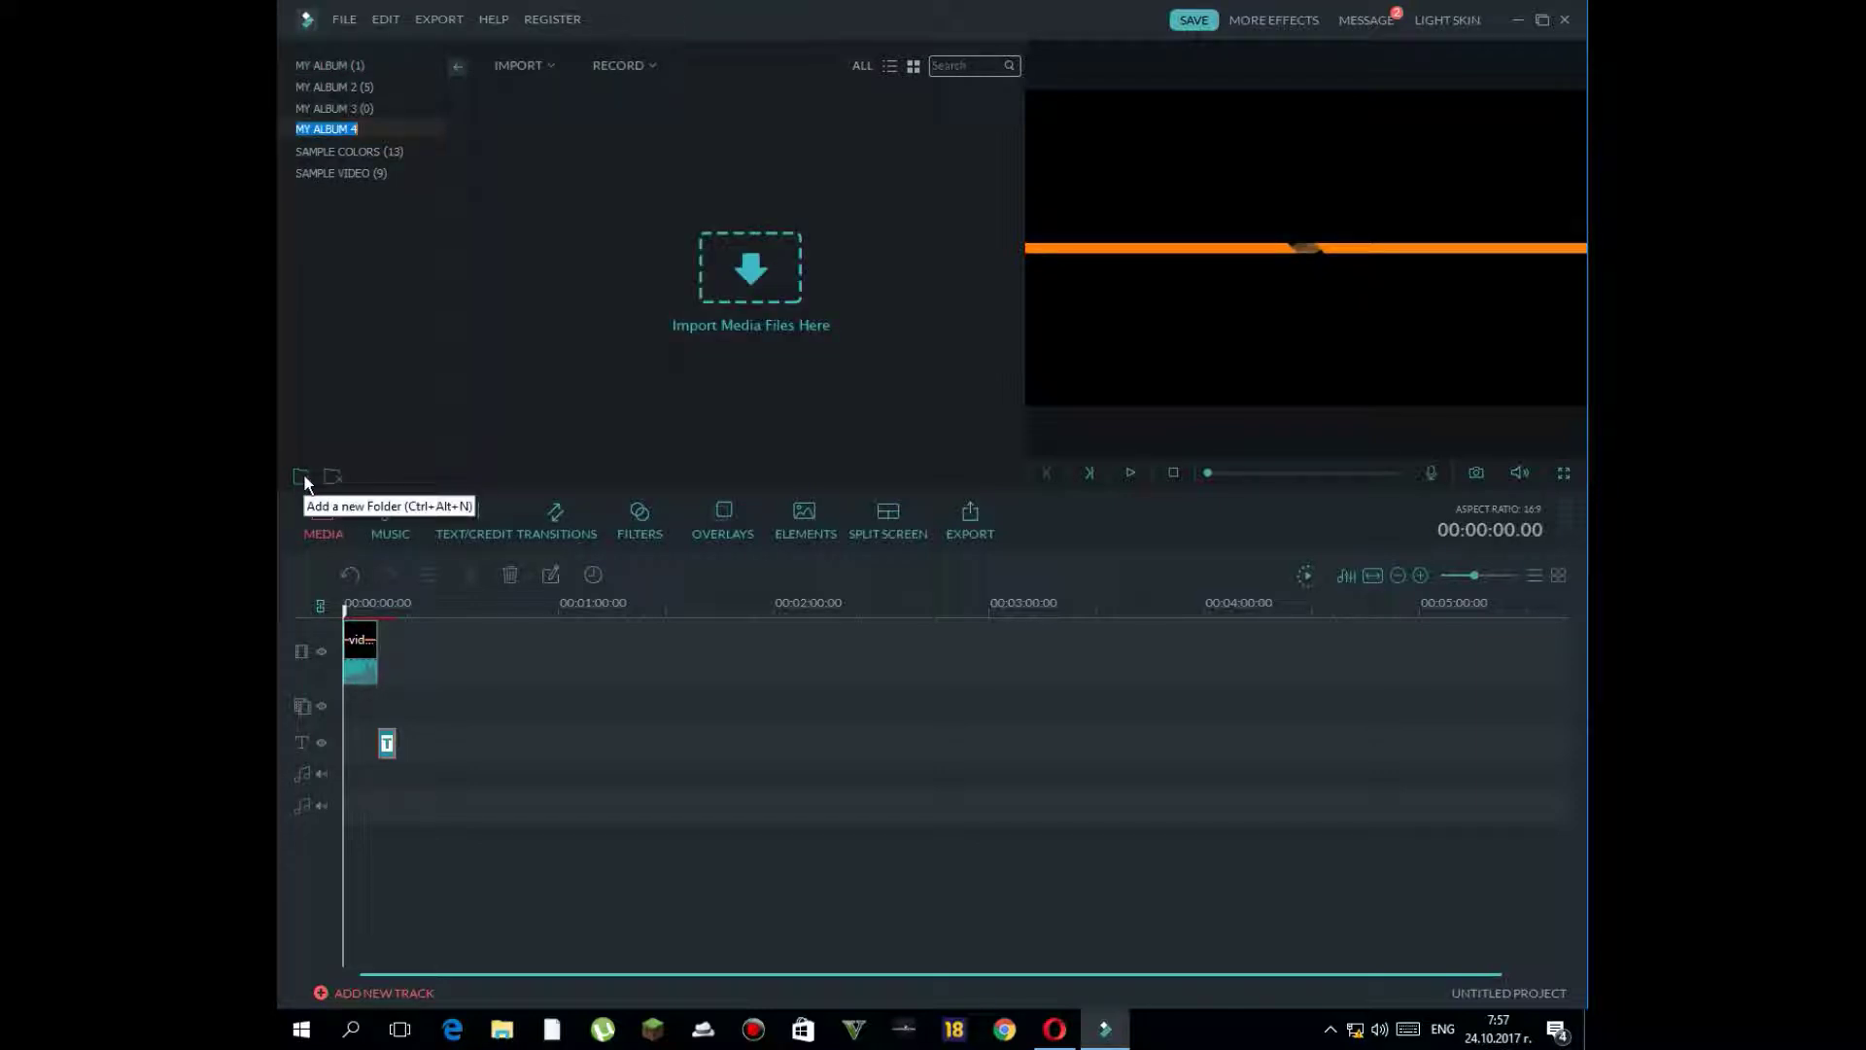
left_click(303, 474)
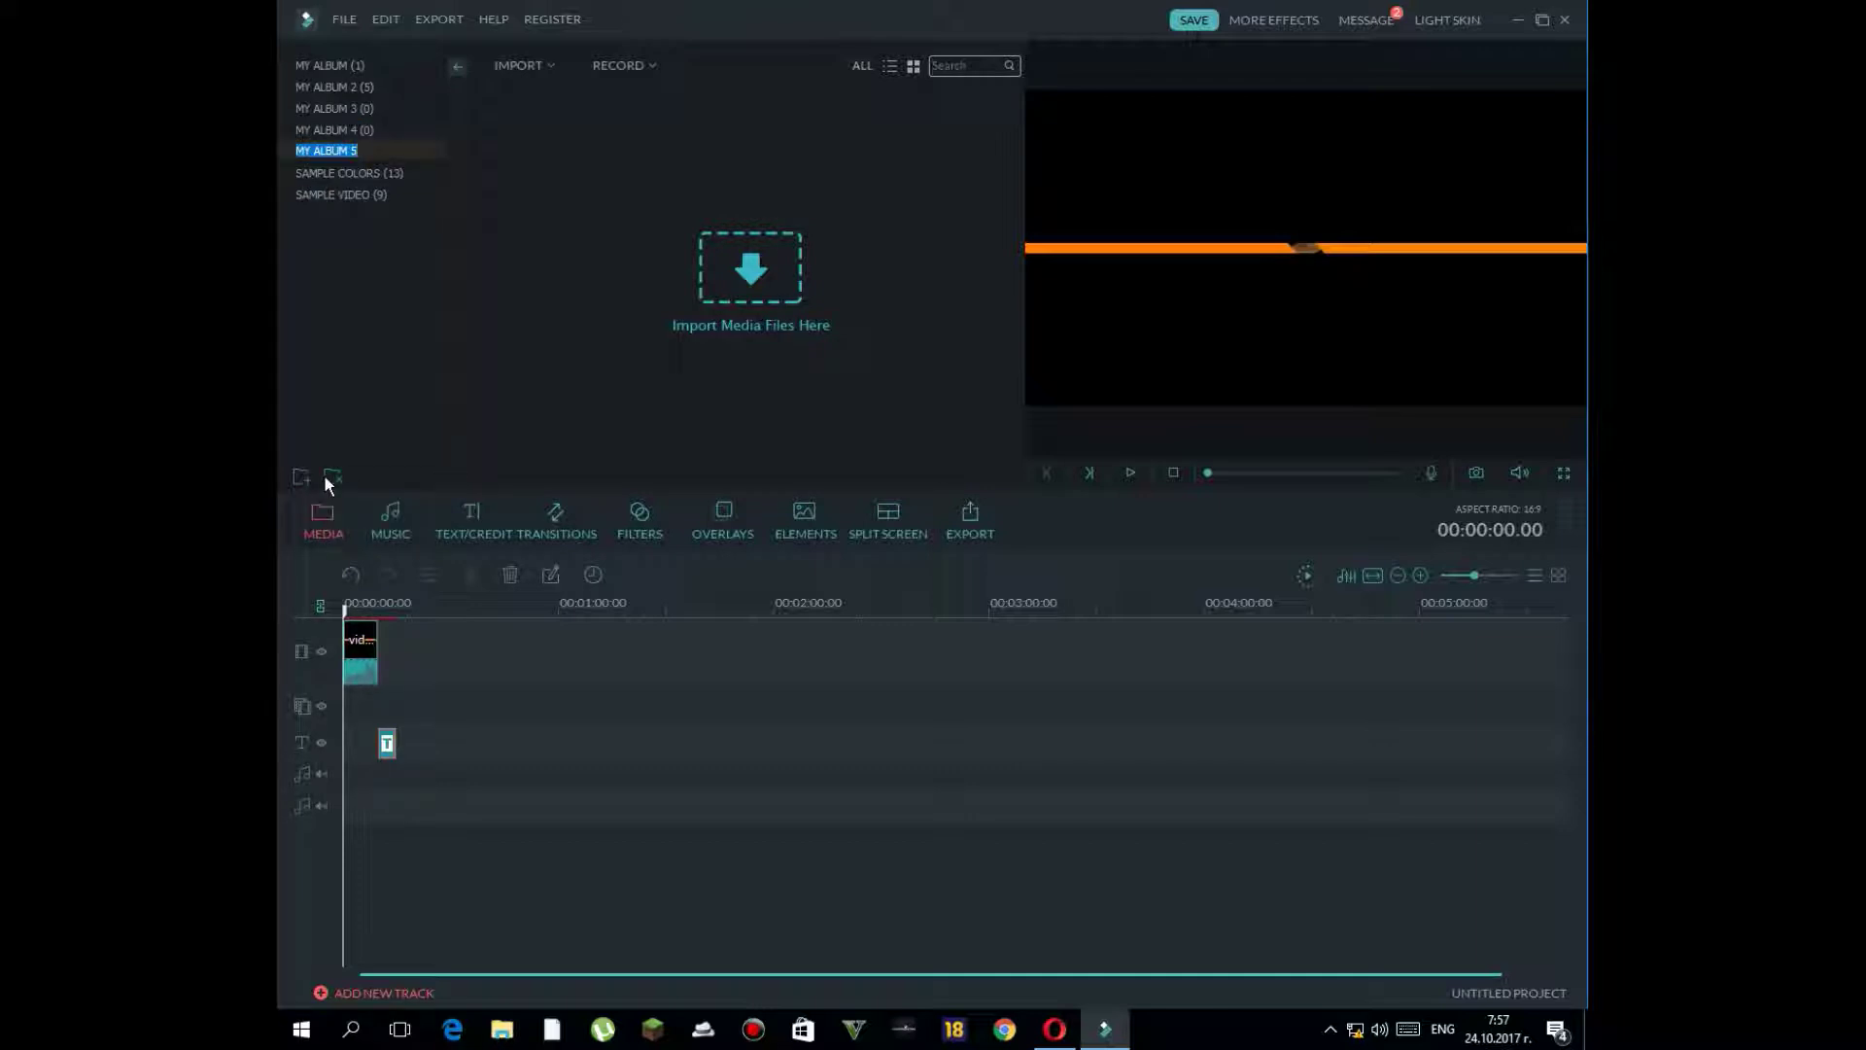
- Look through the contents of the media albums, comparing My Album with My Album 2 and ending on My Album
left_click(335, 67)
left_click(337, 86)
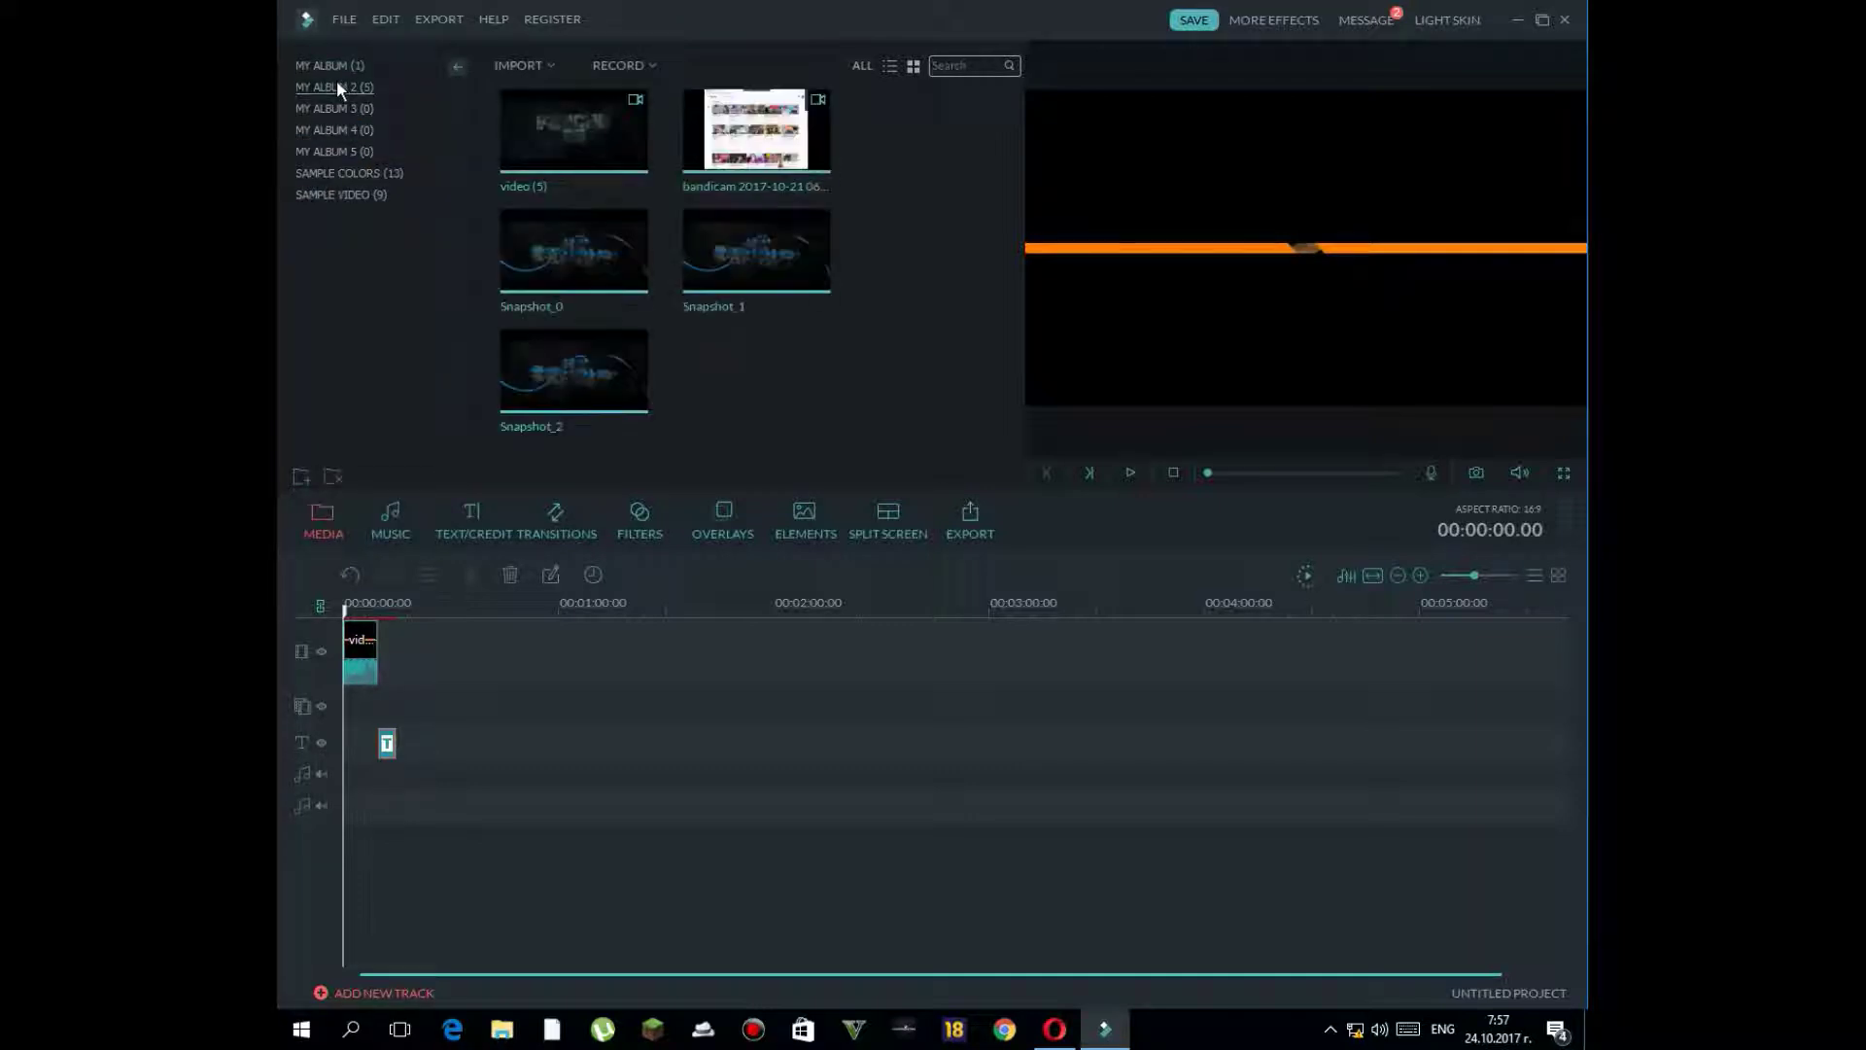
left_click(342, 65)
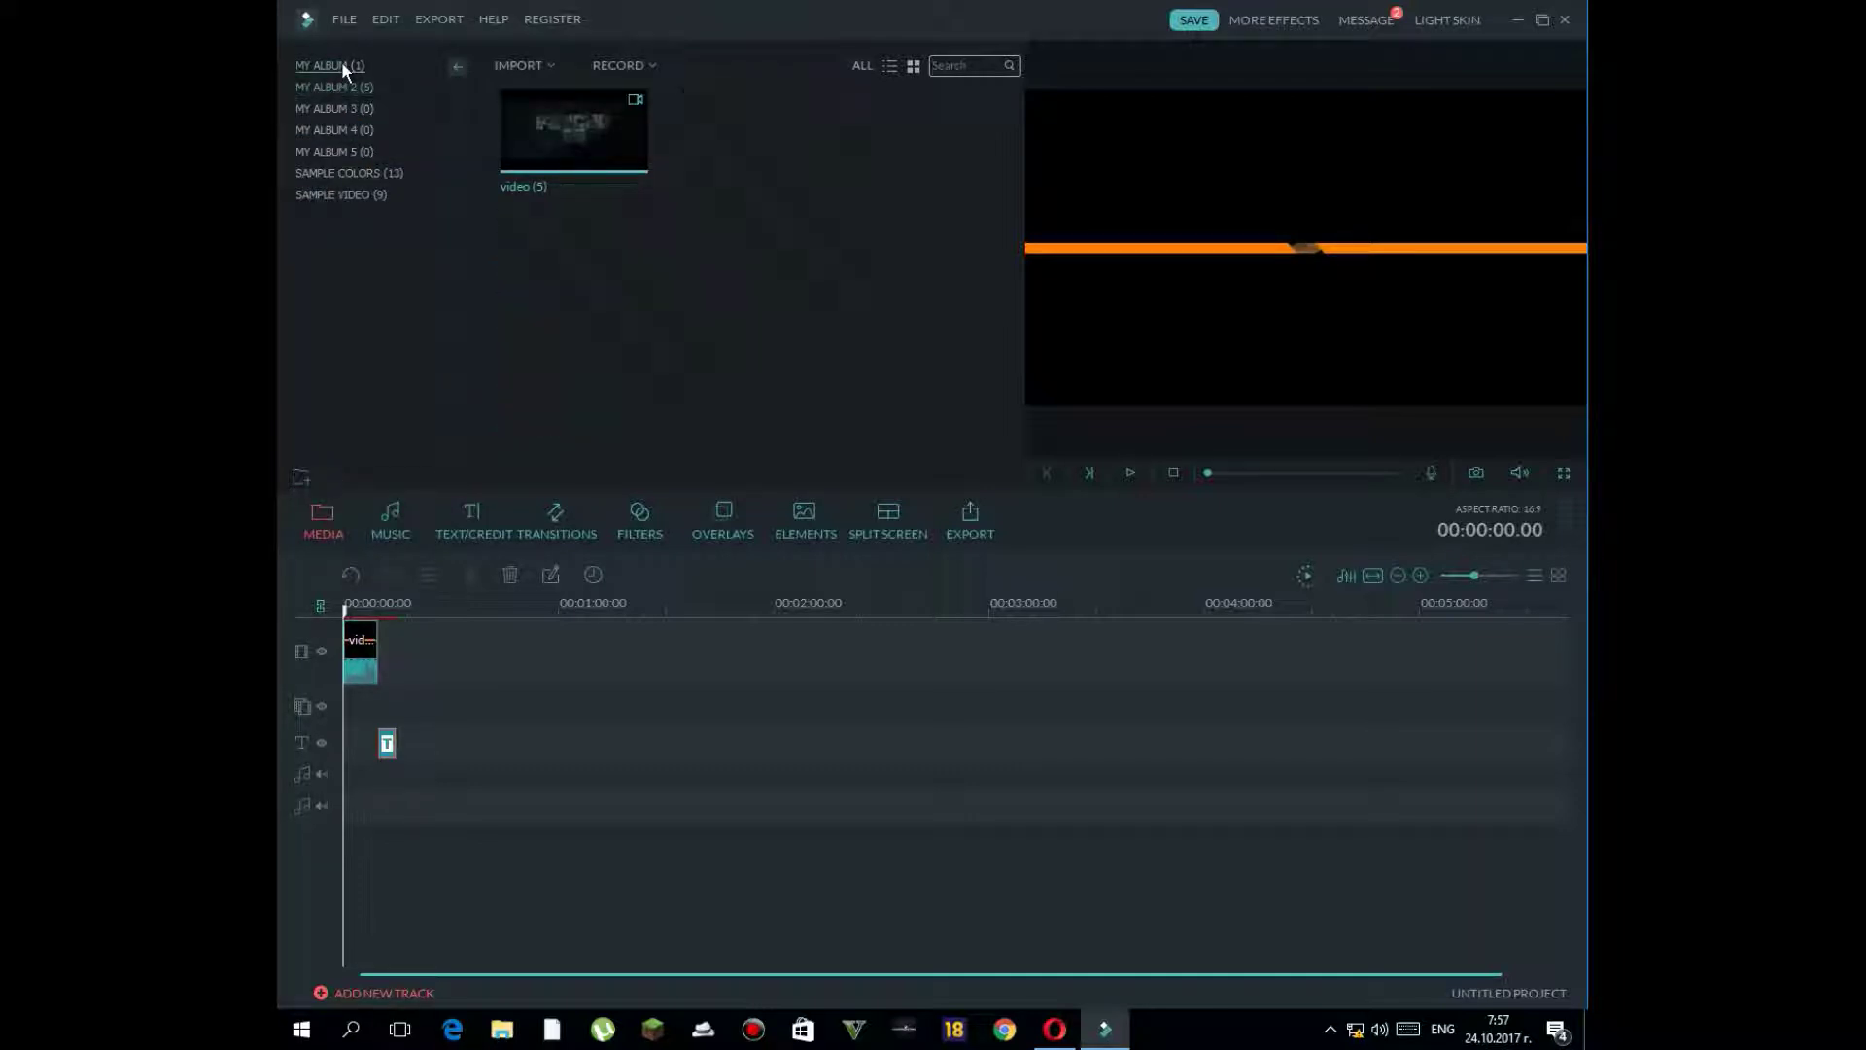
left_click(350, 111)
left_click(348, 81)
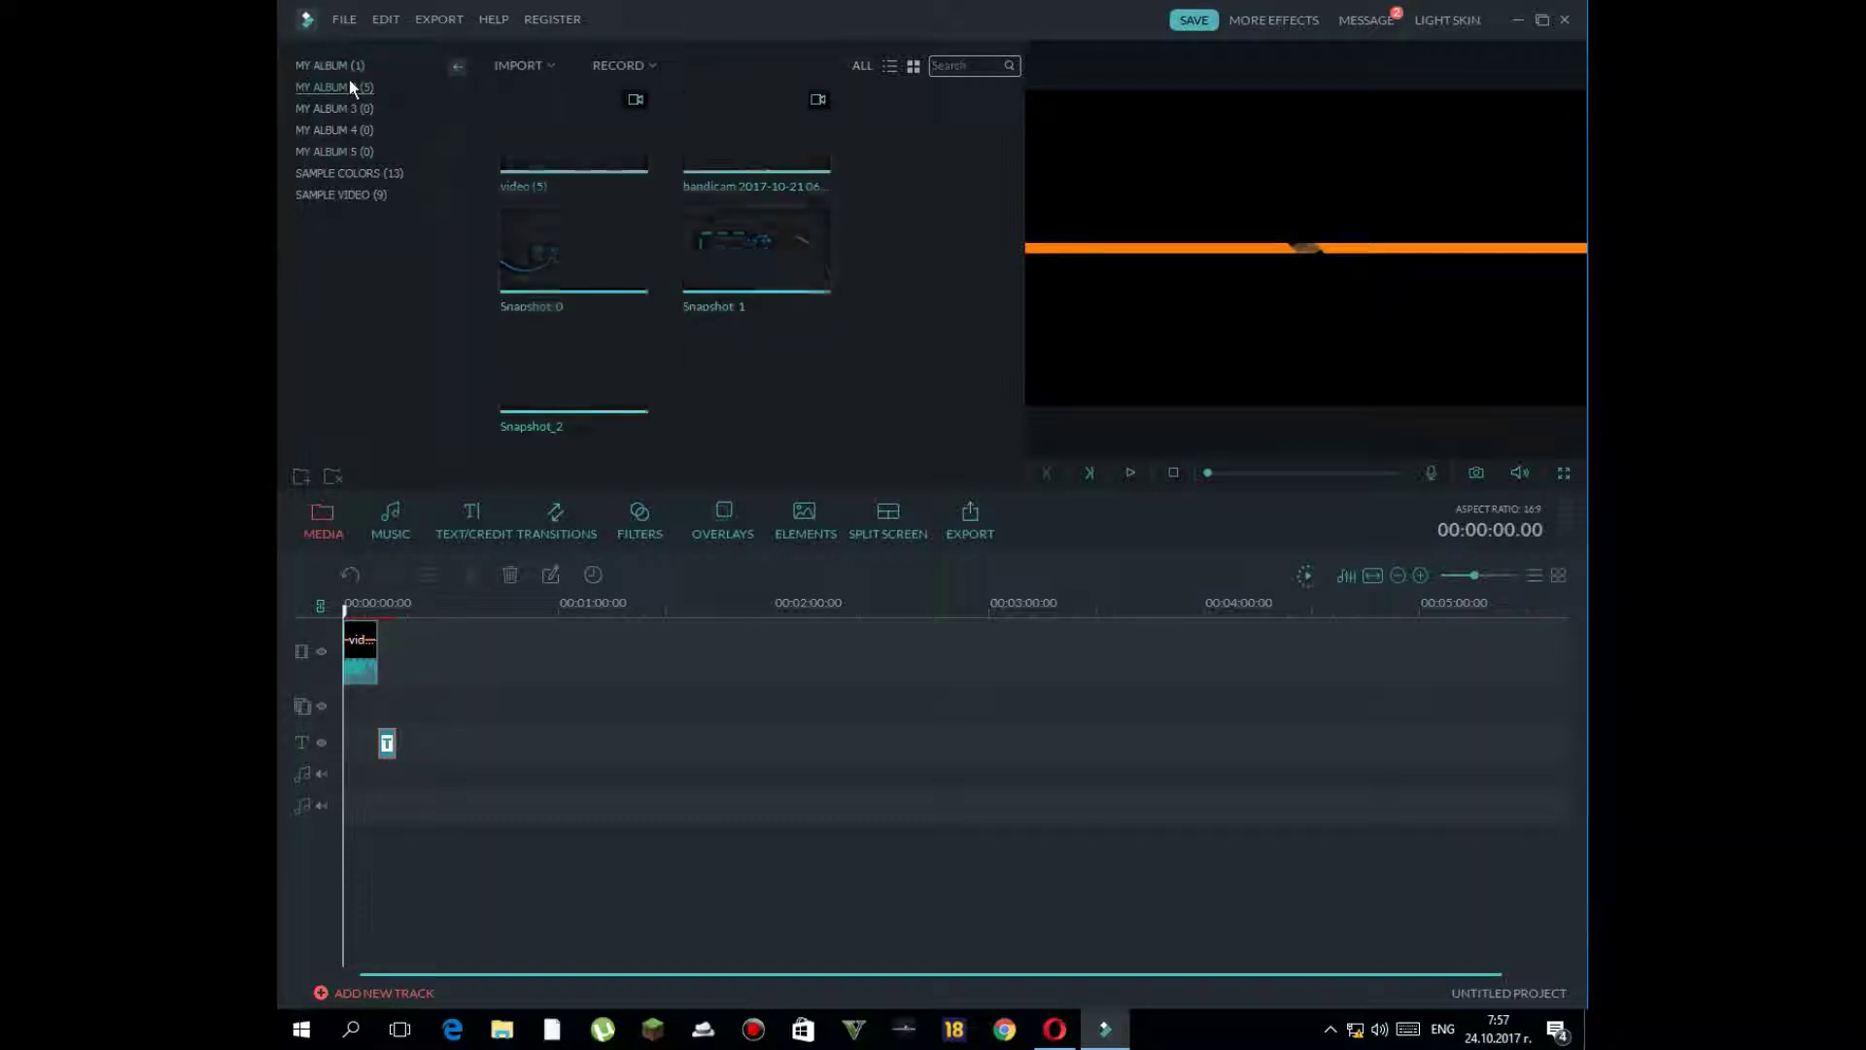
left_click(348, 72)
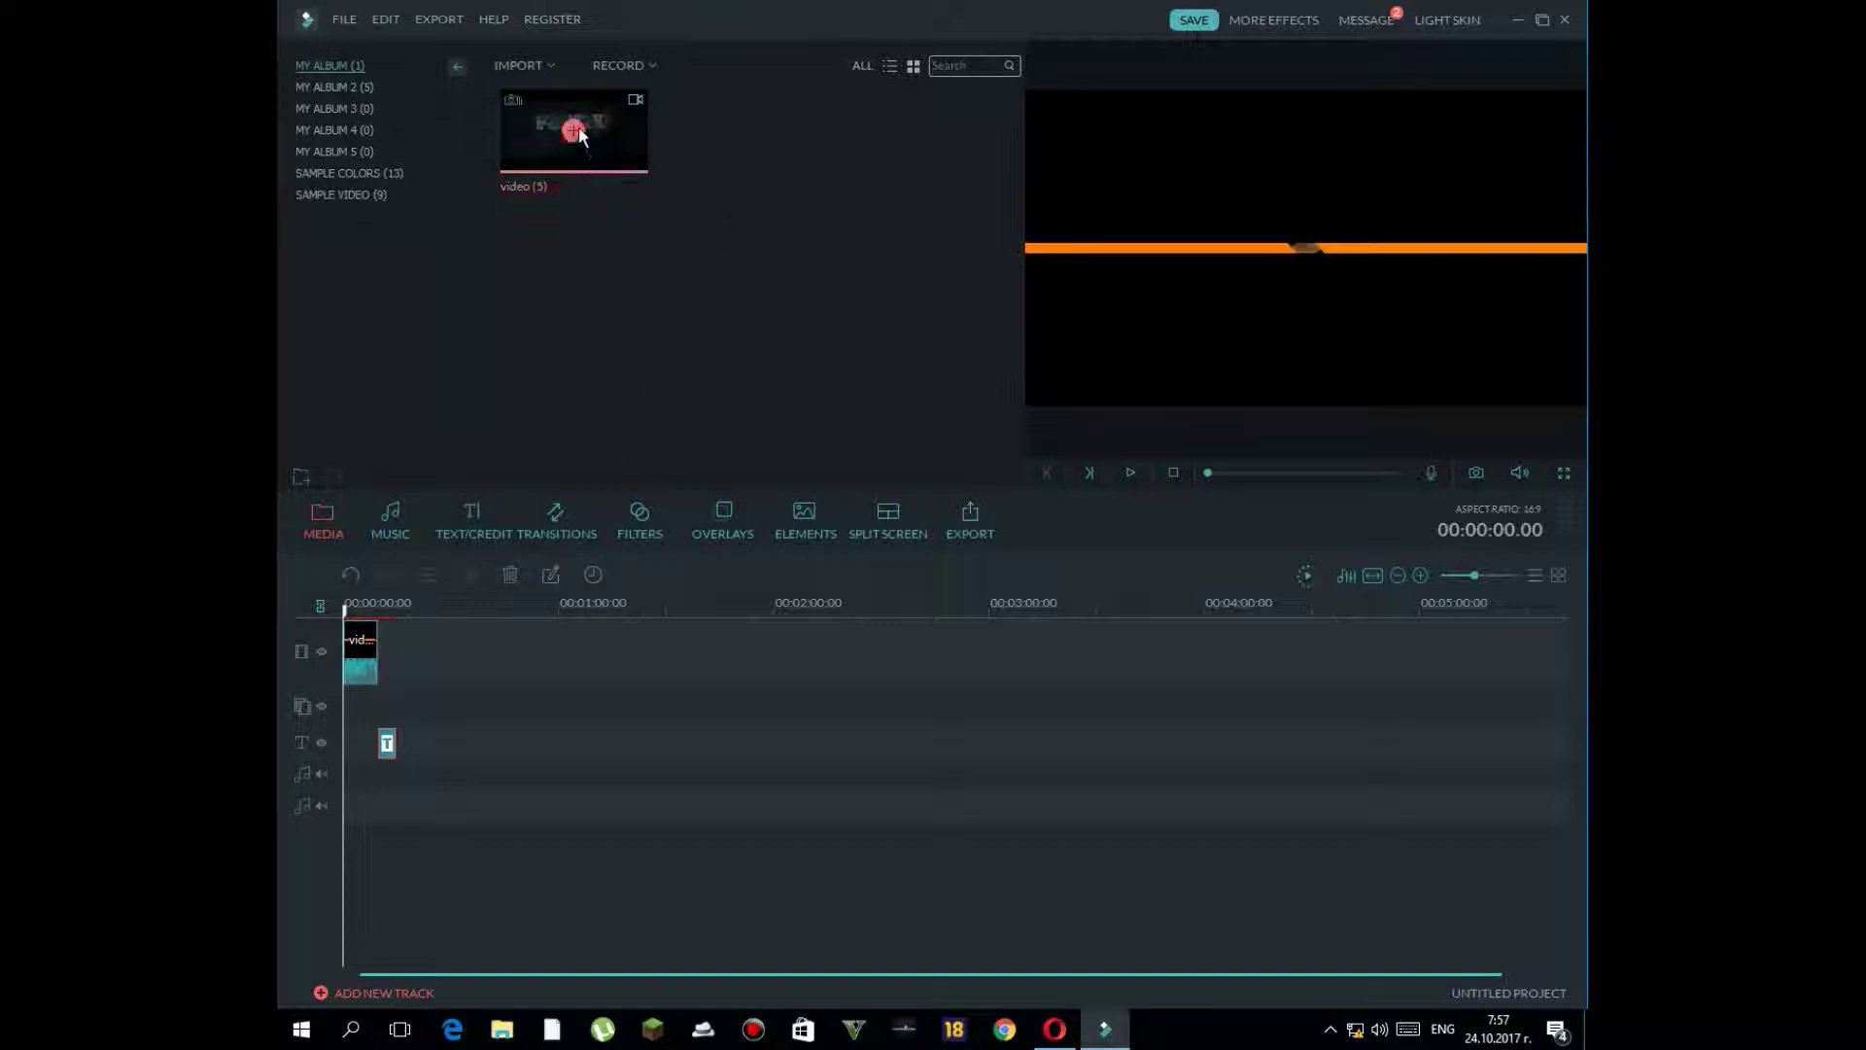
left_click(622, 141)
left_click(537, 65)
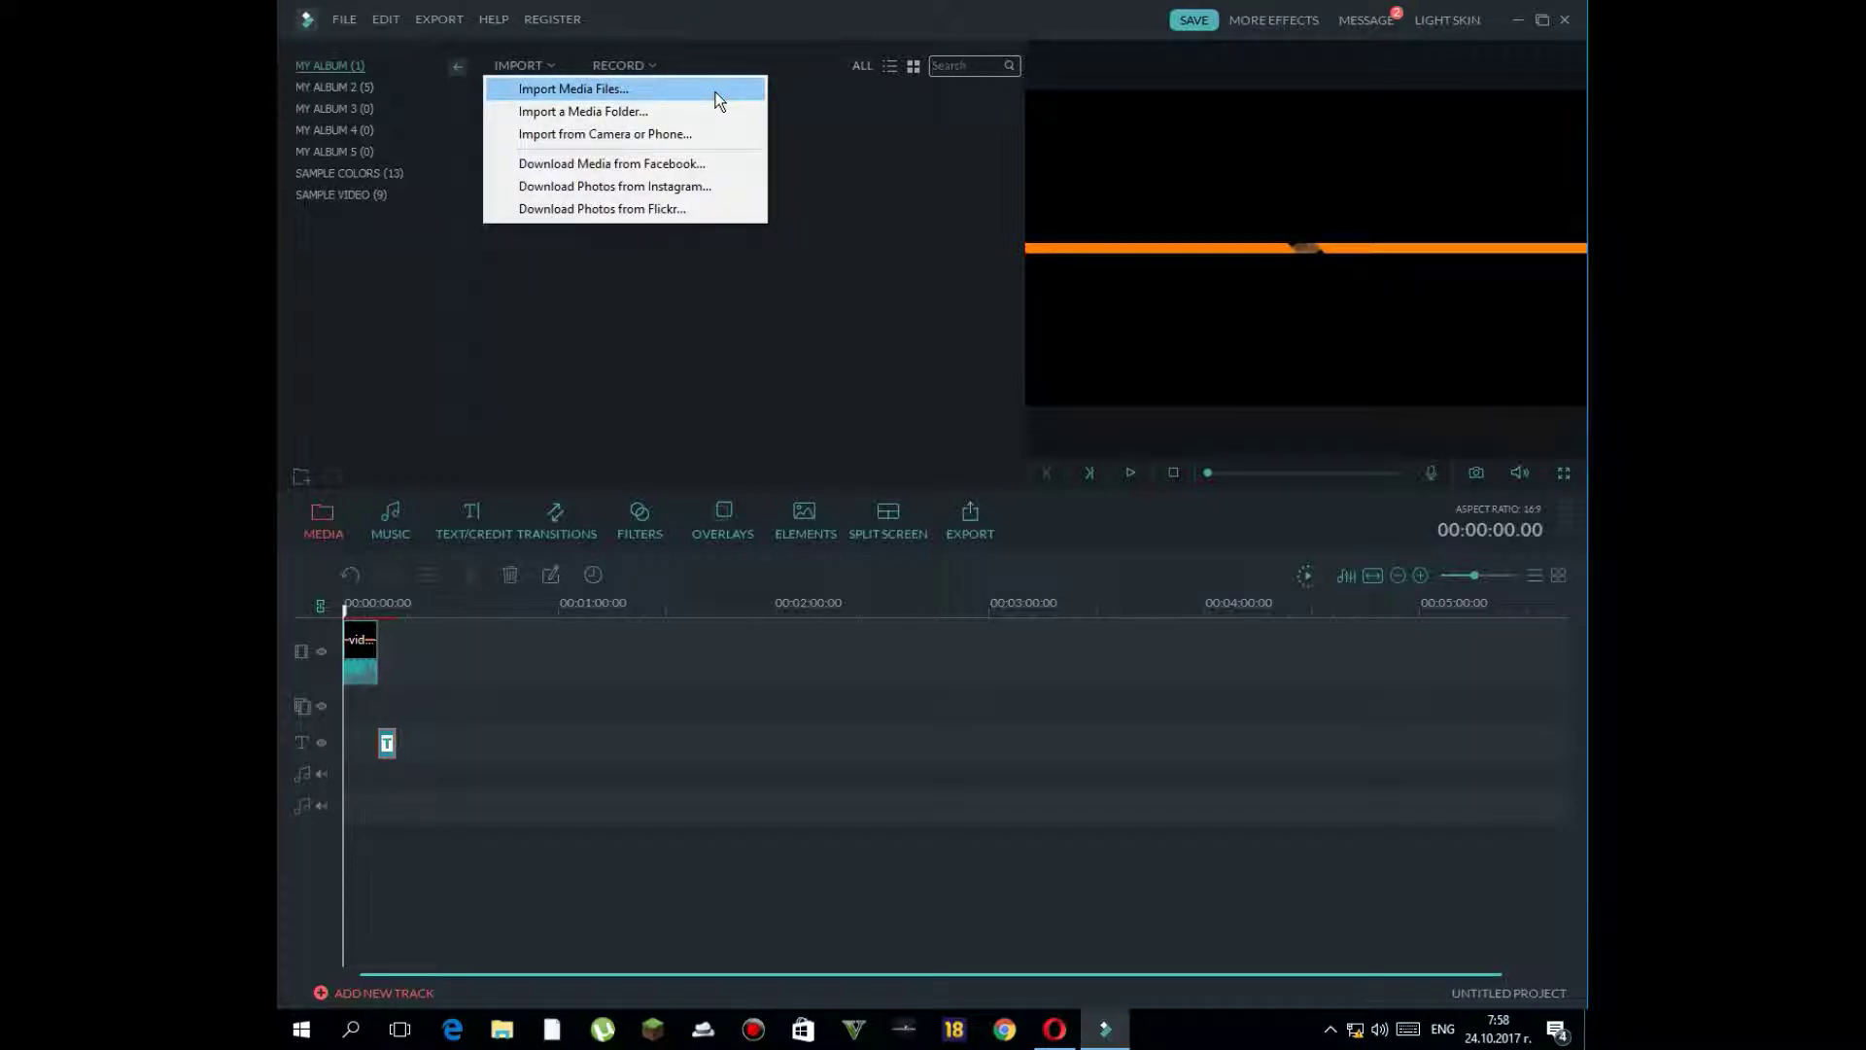
left_click(717, 97)
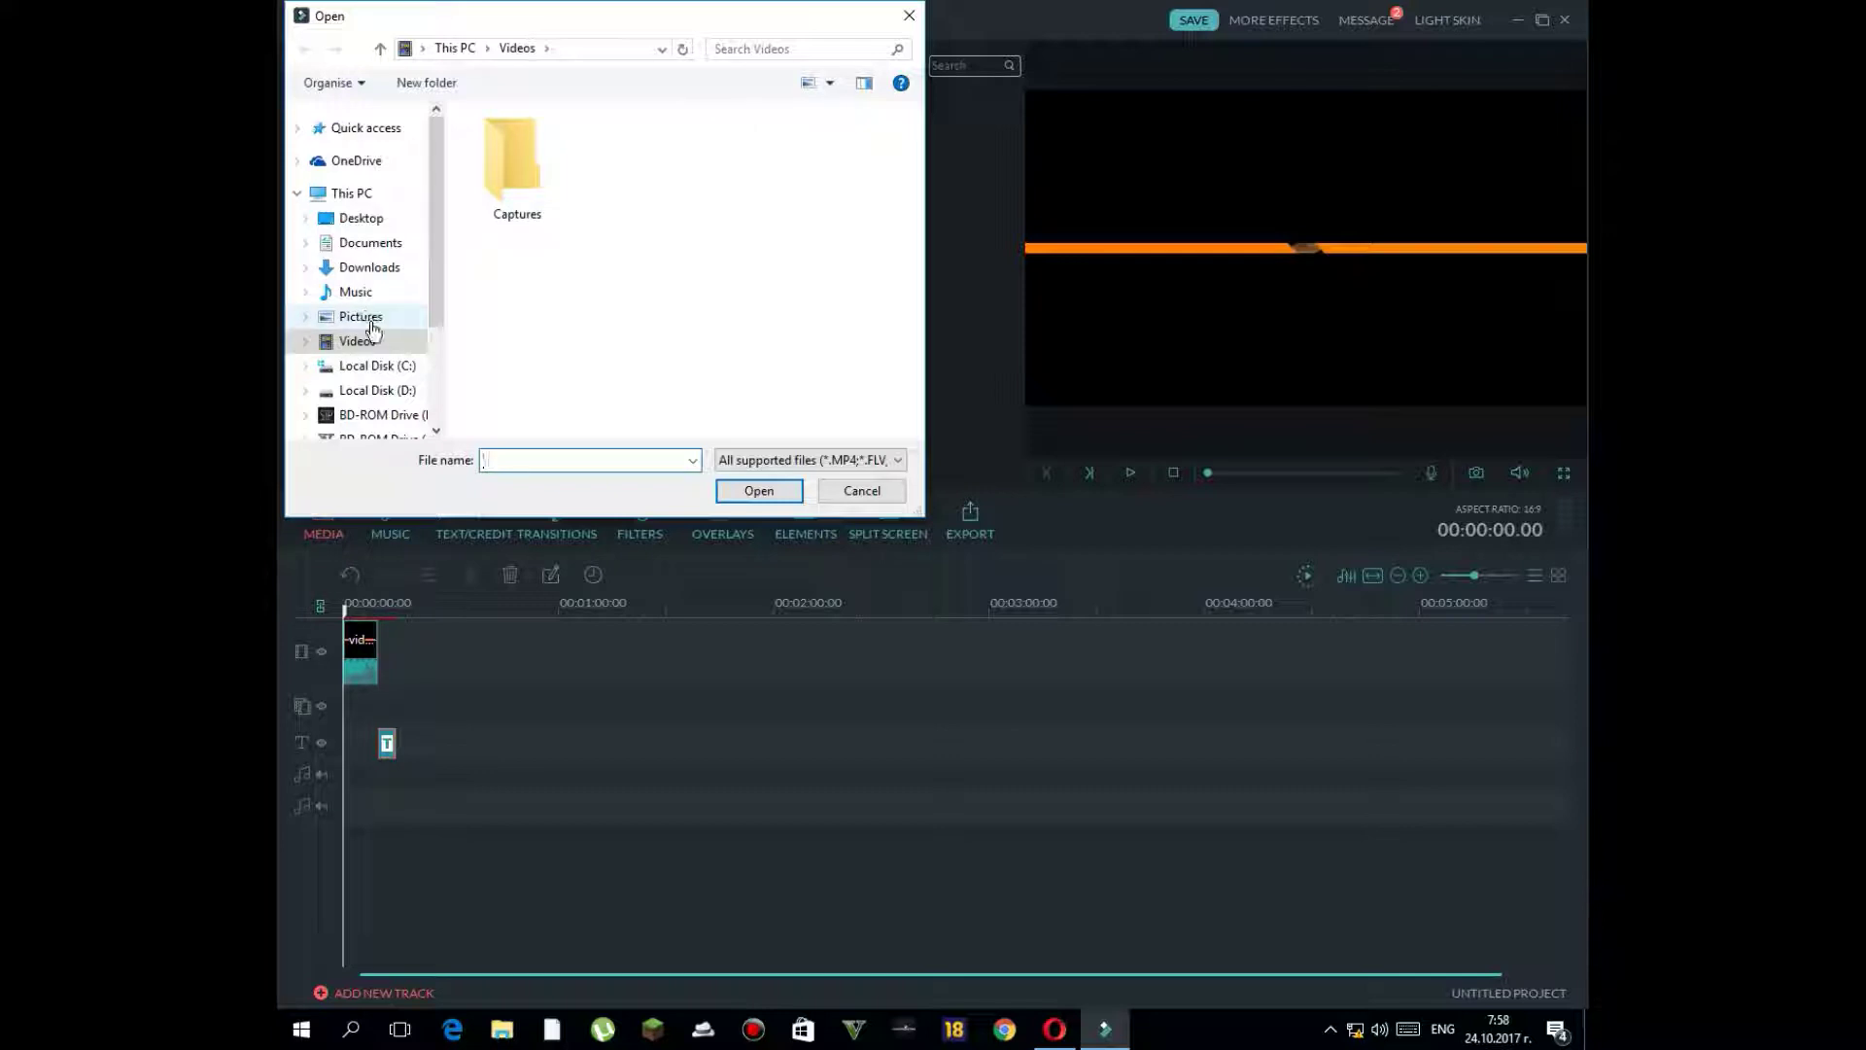
left_click(371, 323)
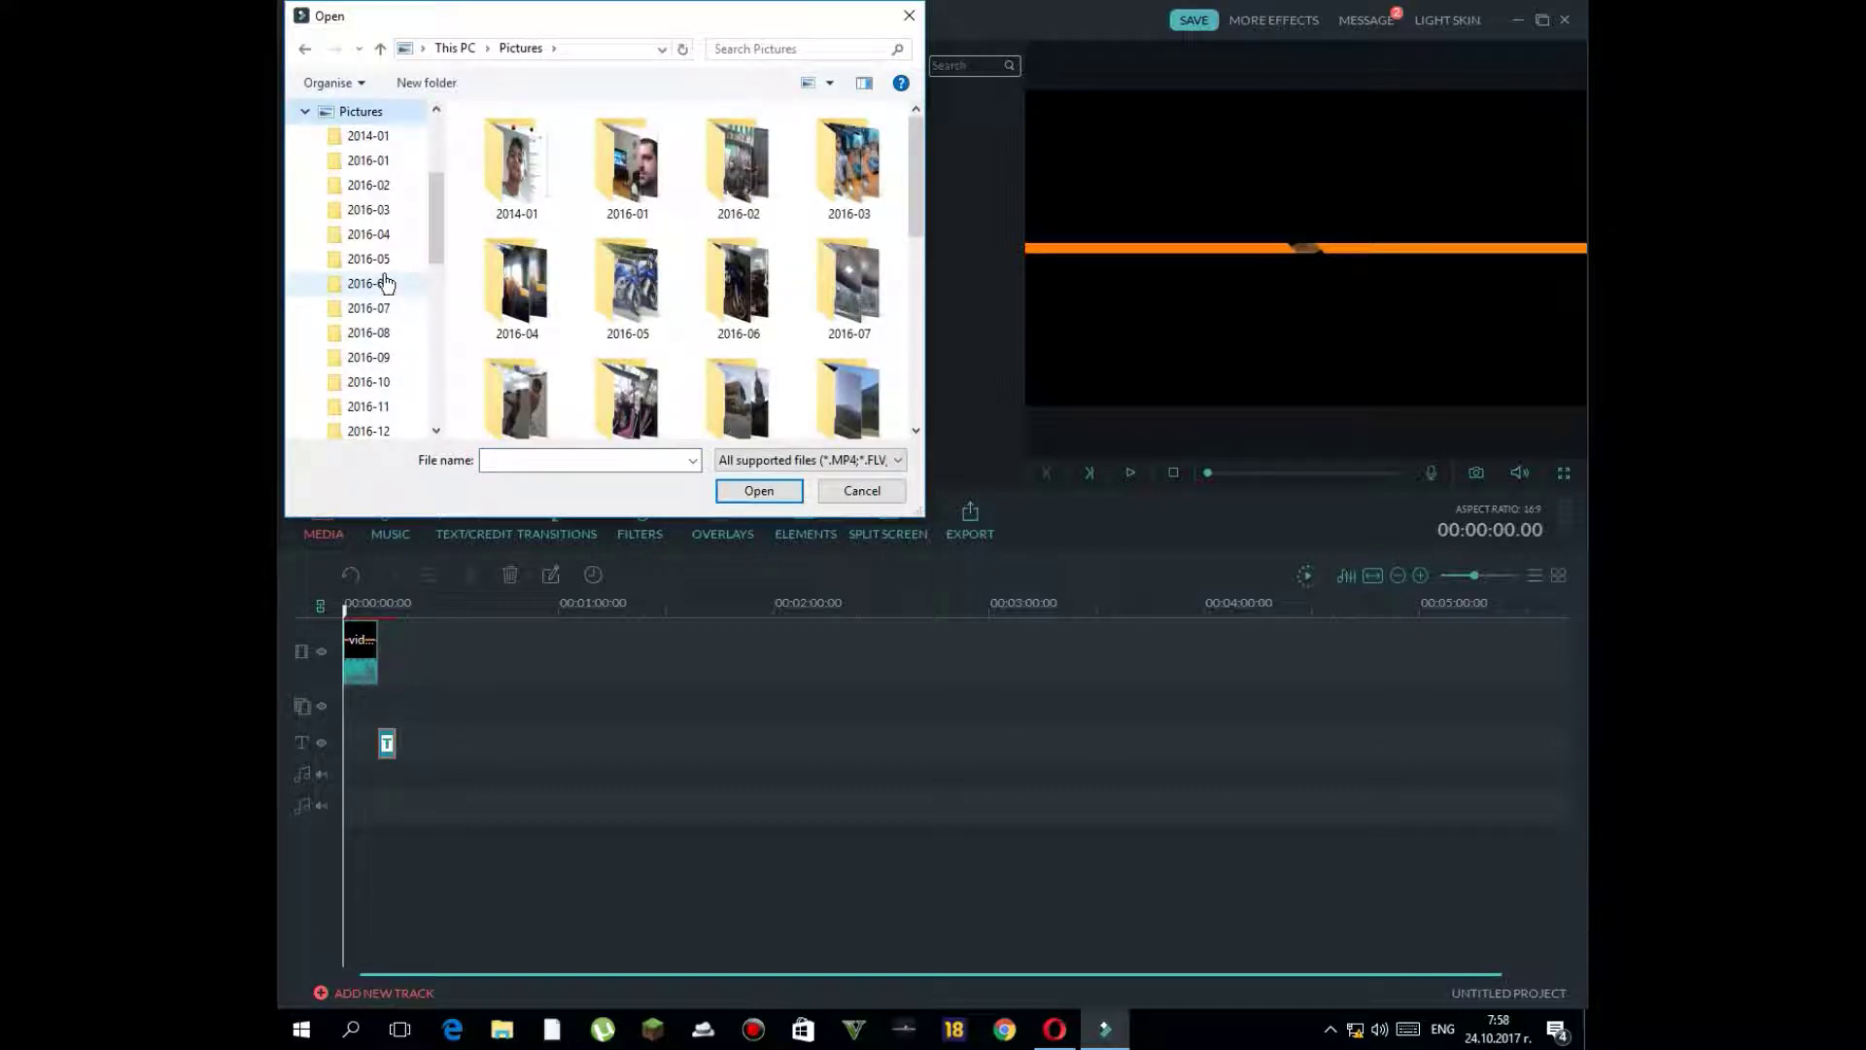
left_click(309, 49)
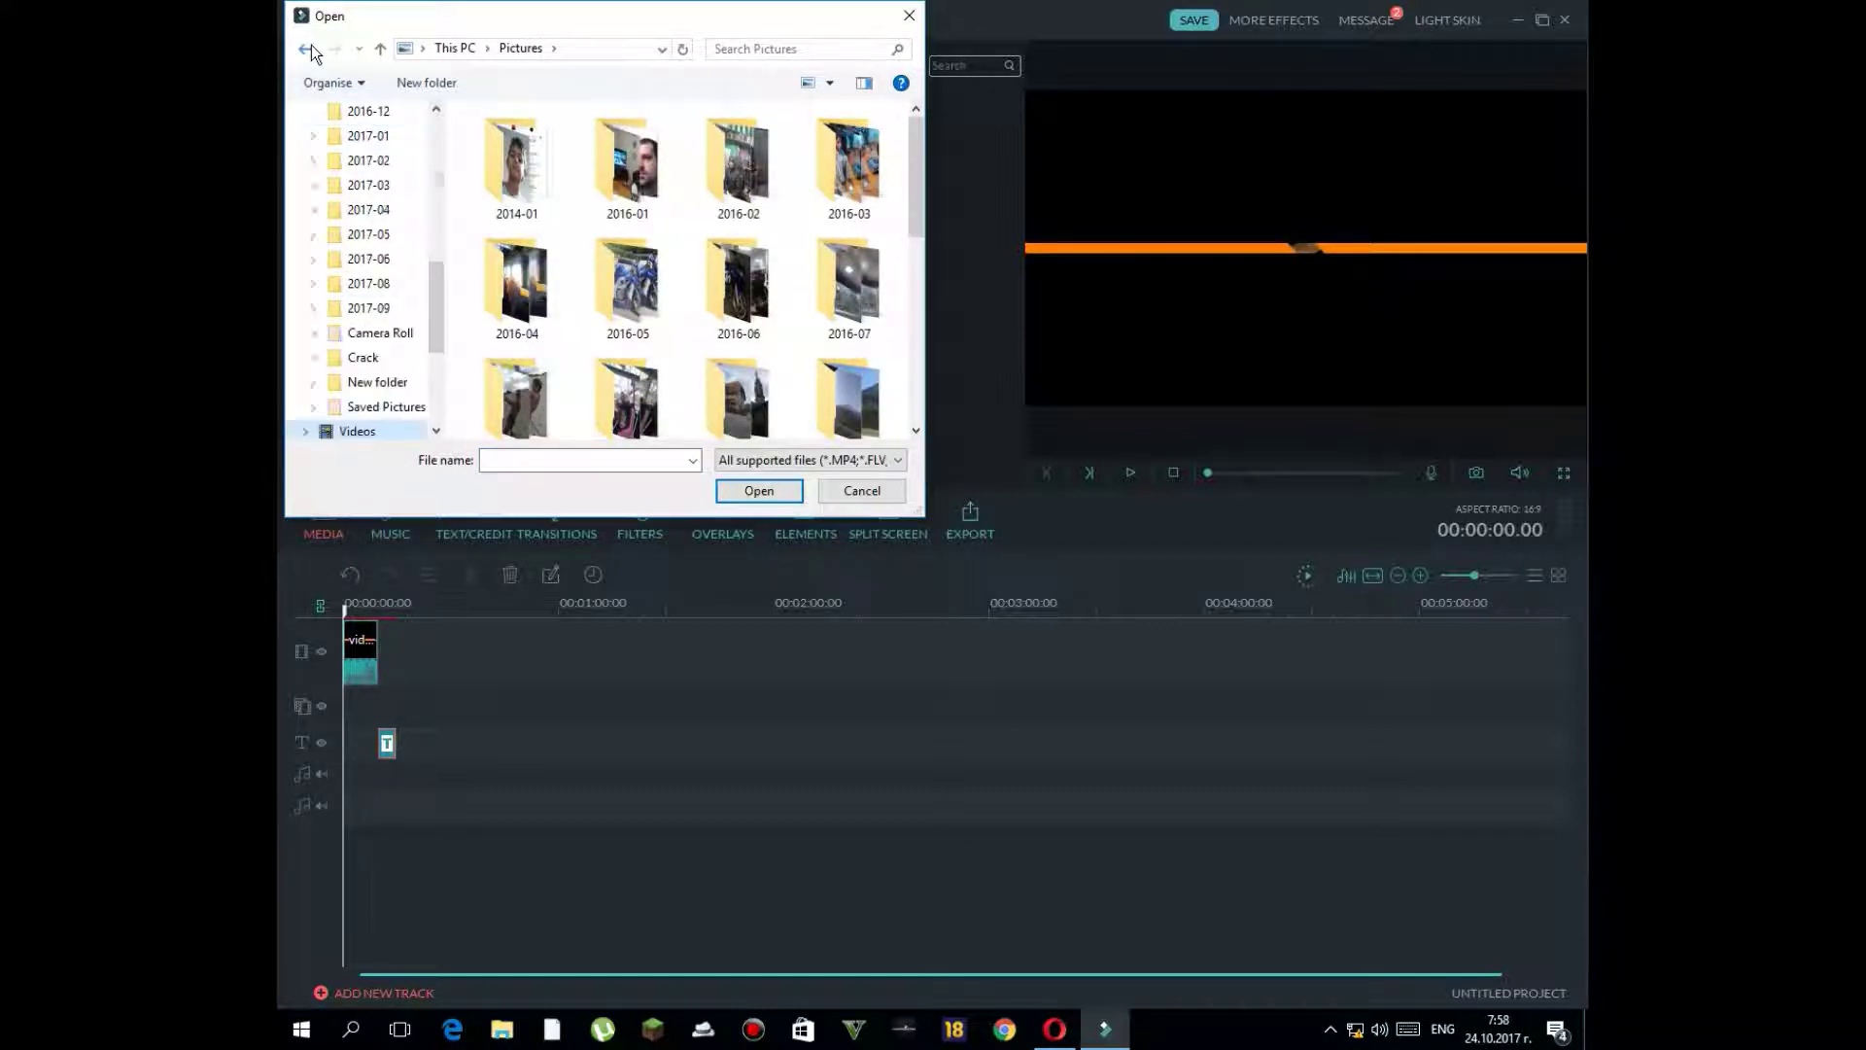
left_click(358, 160)
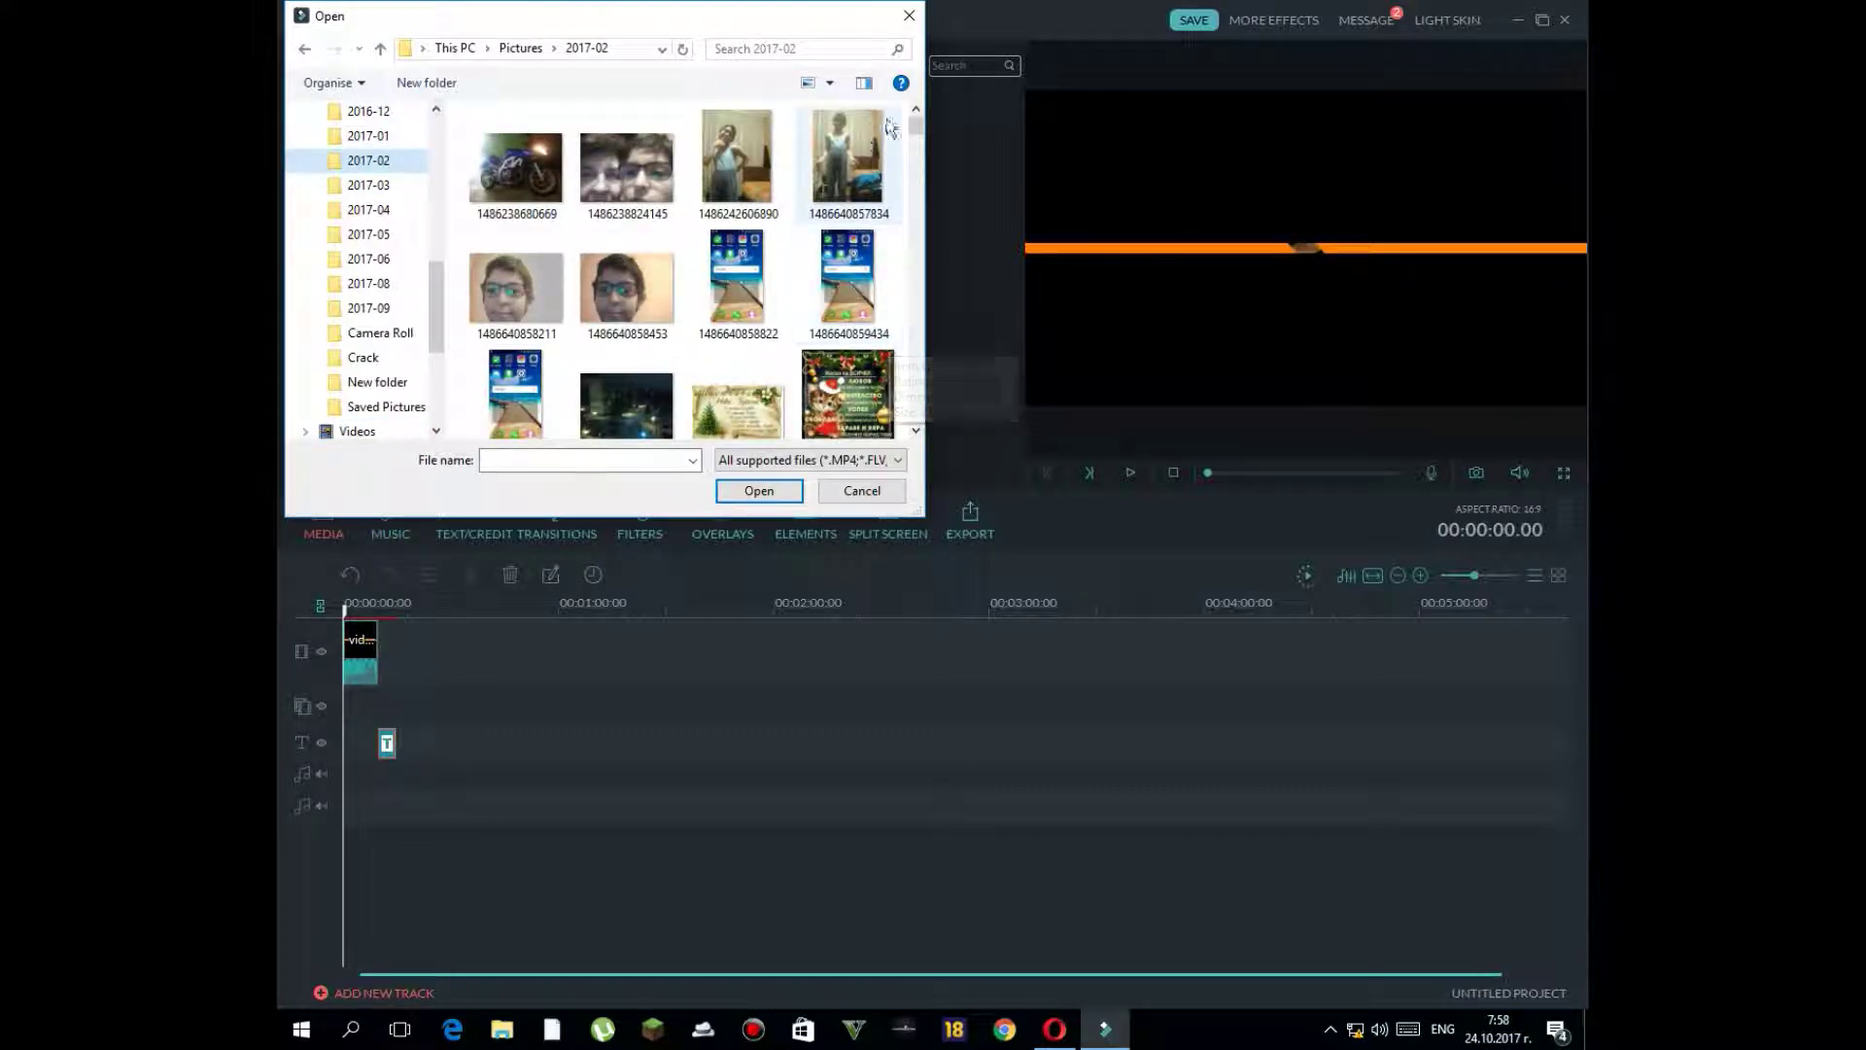
scroll(894, 130, "down", 5)
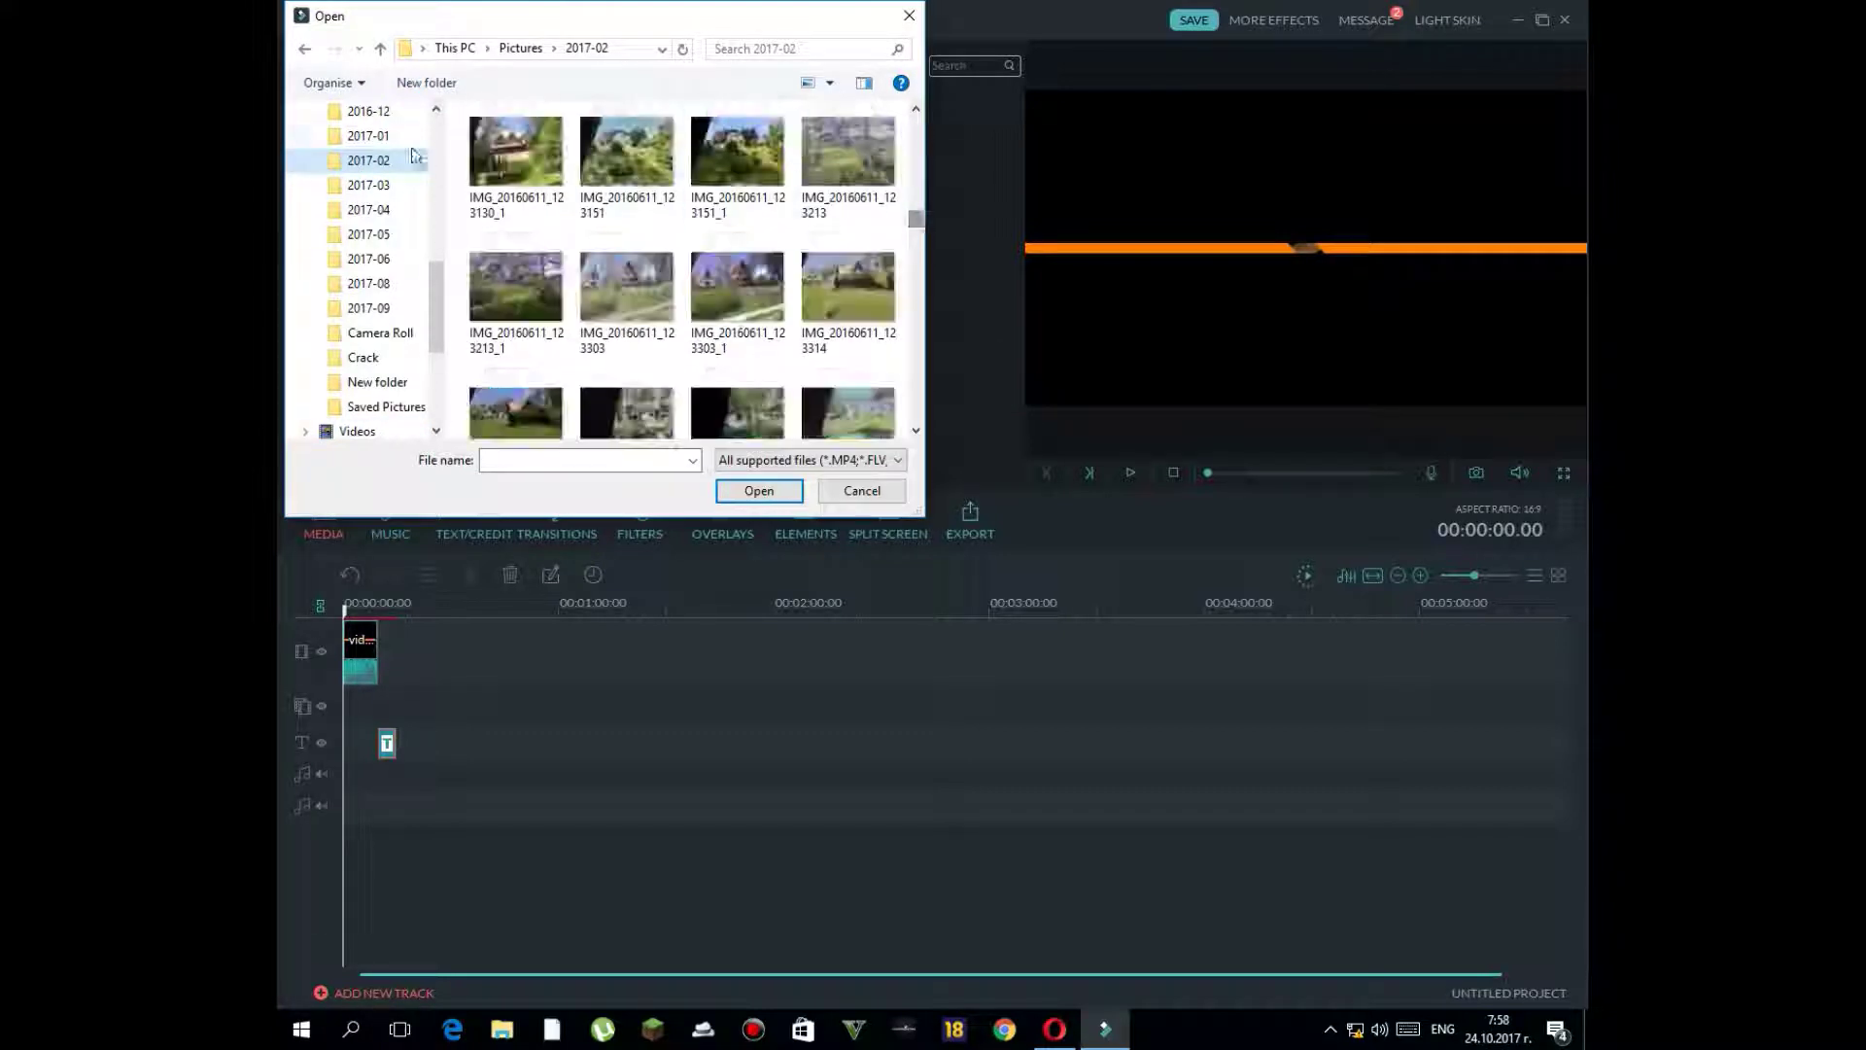
scroll(413, 160, "up", 5)
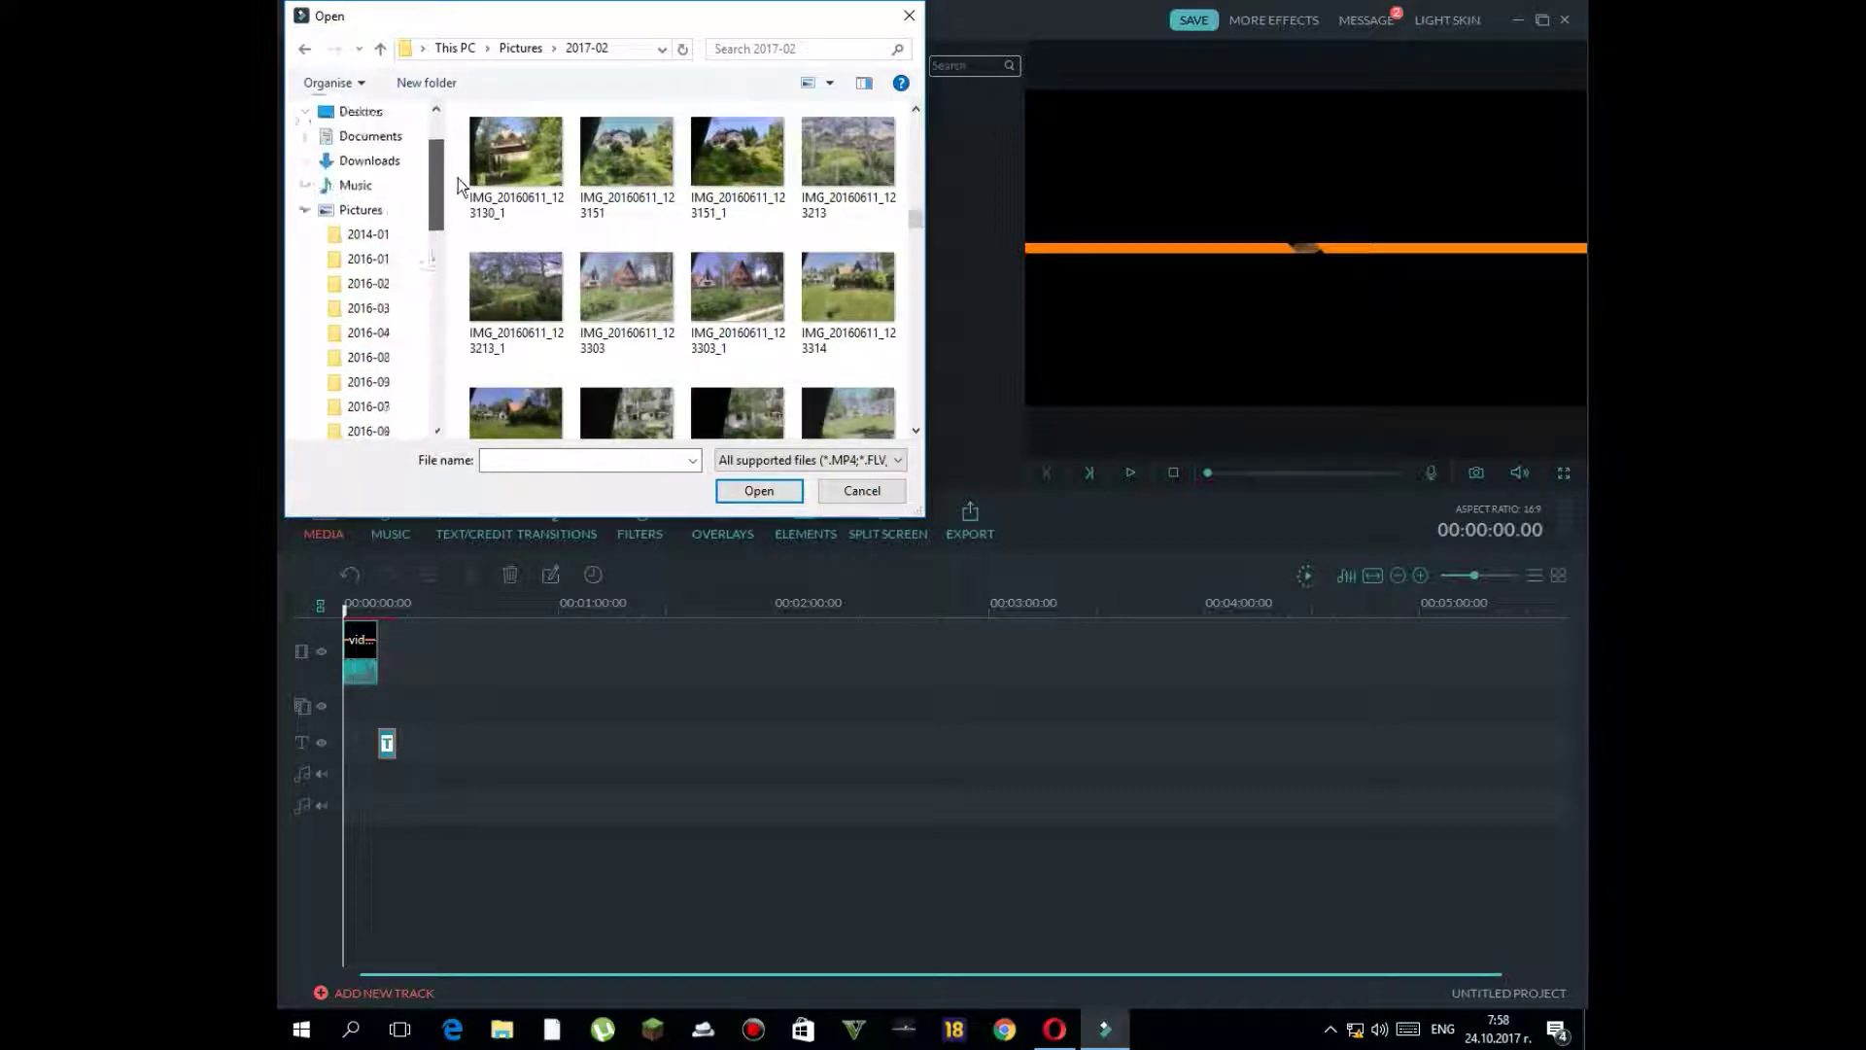
scroll(435, 177, "up", 1)
left_click(371, 187)
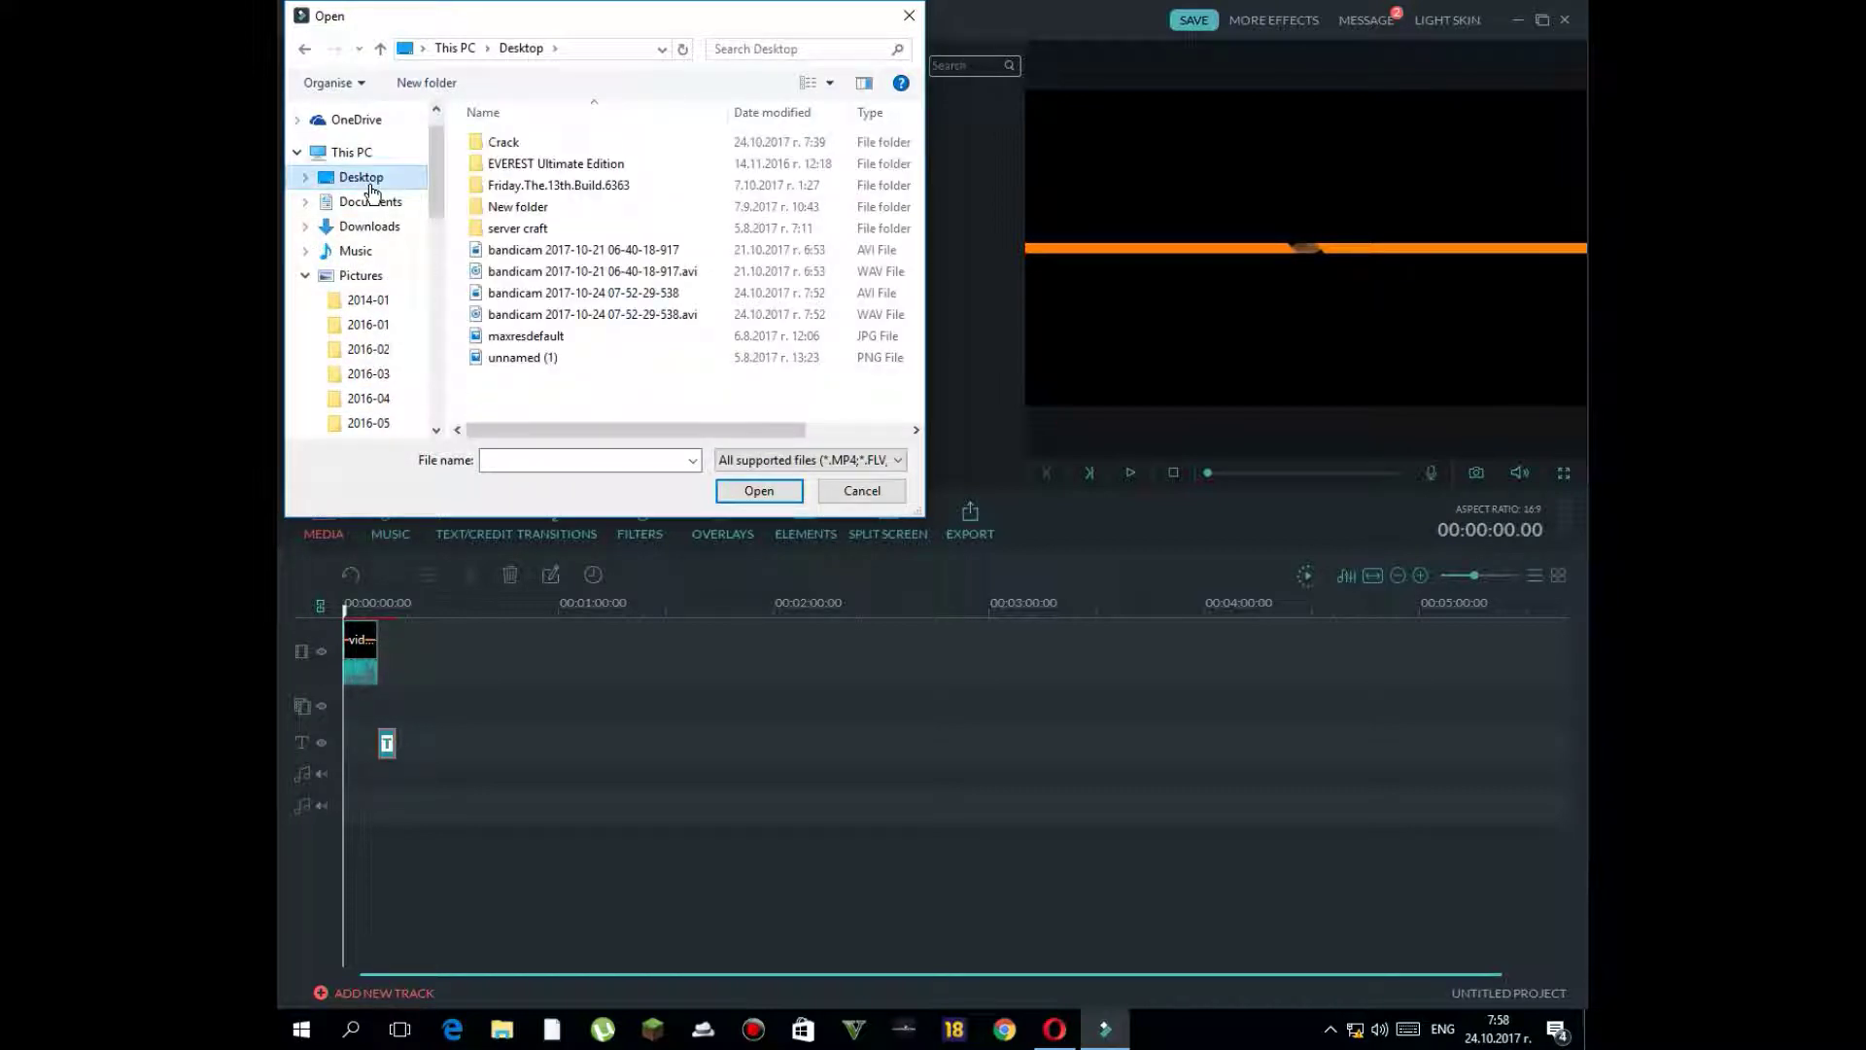
double_click(681, 250)
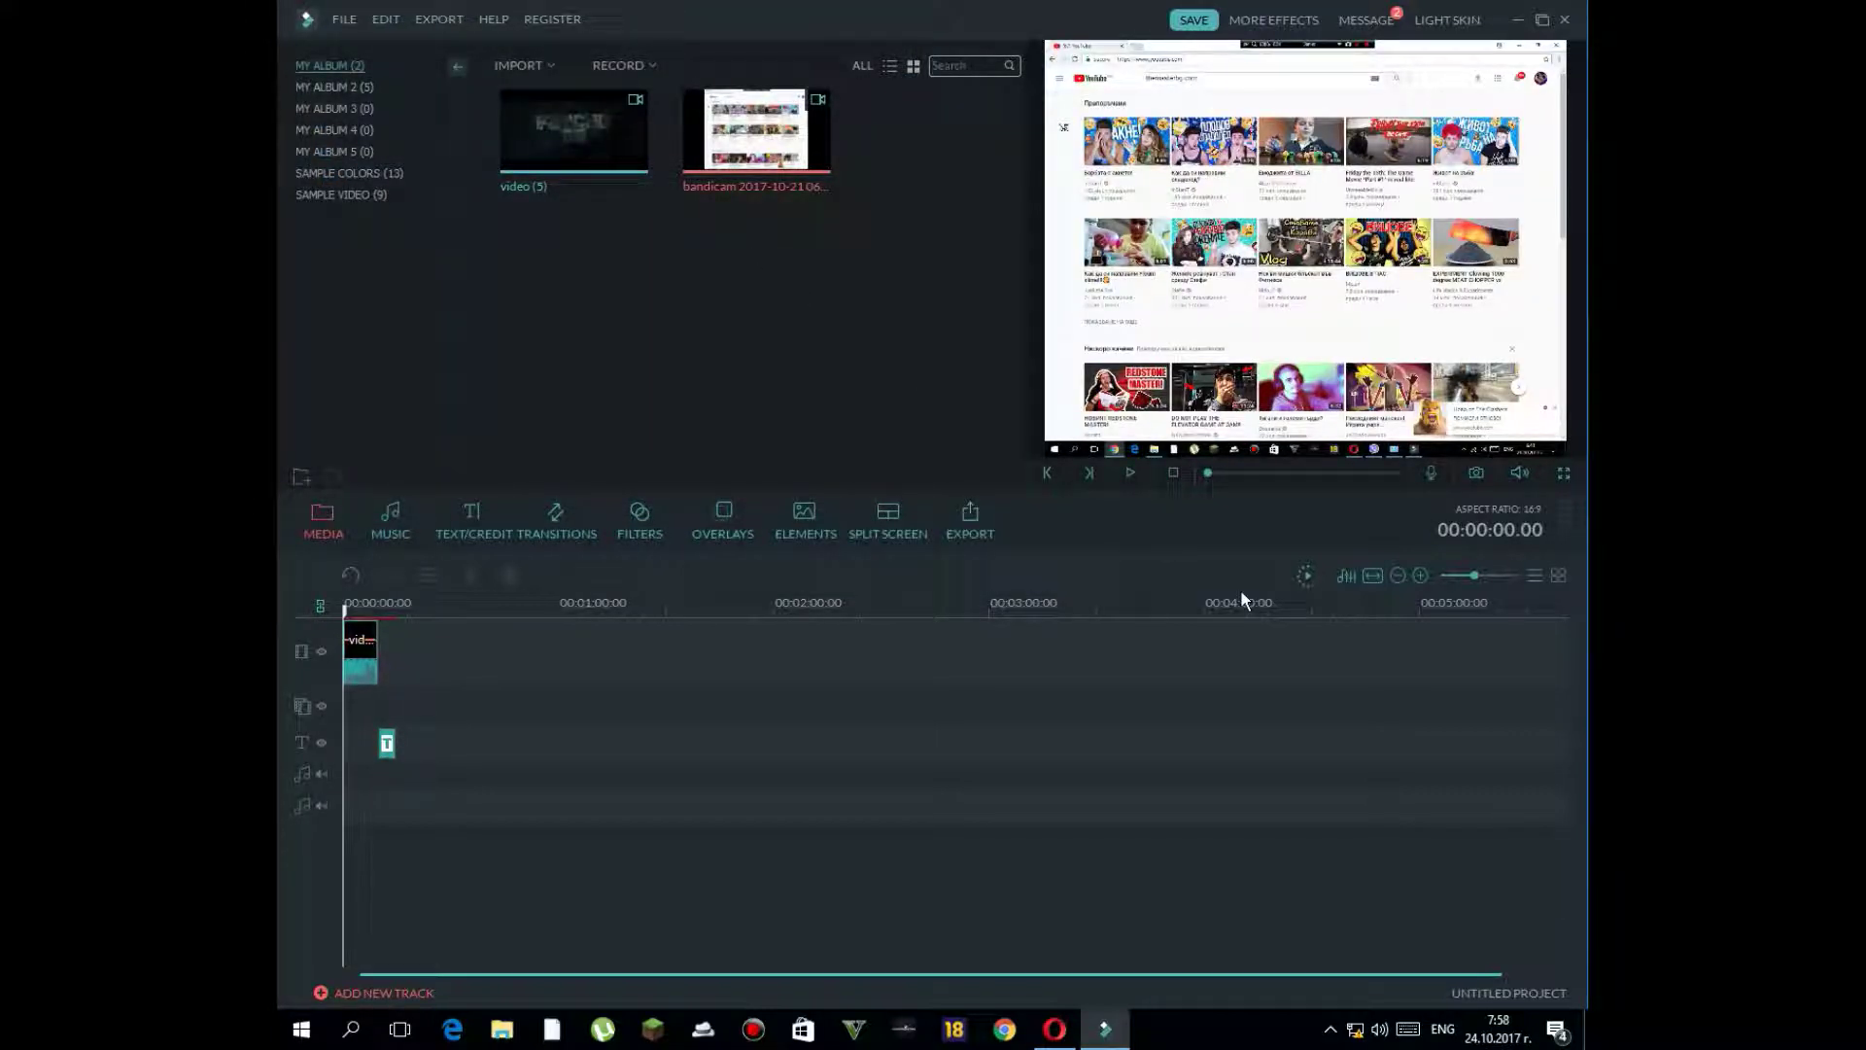
- Place the imported bandicam recording on the video track and briefly preview its beginning
left_click(758, 129)
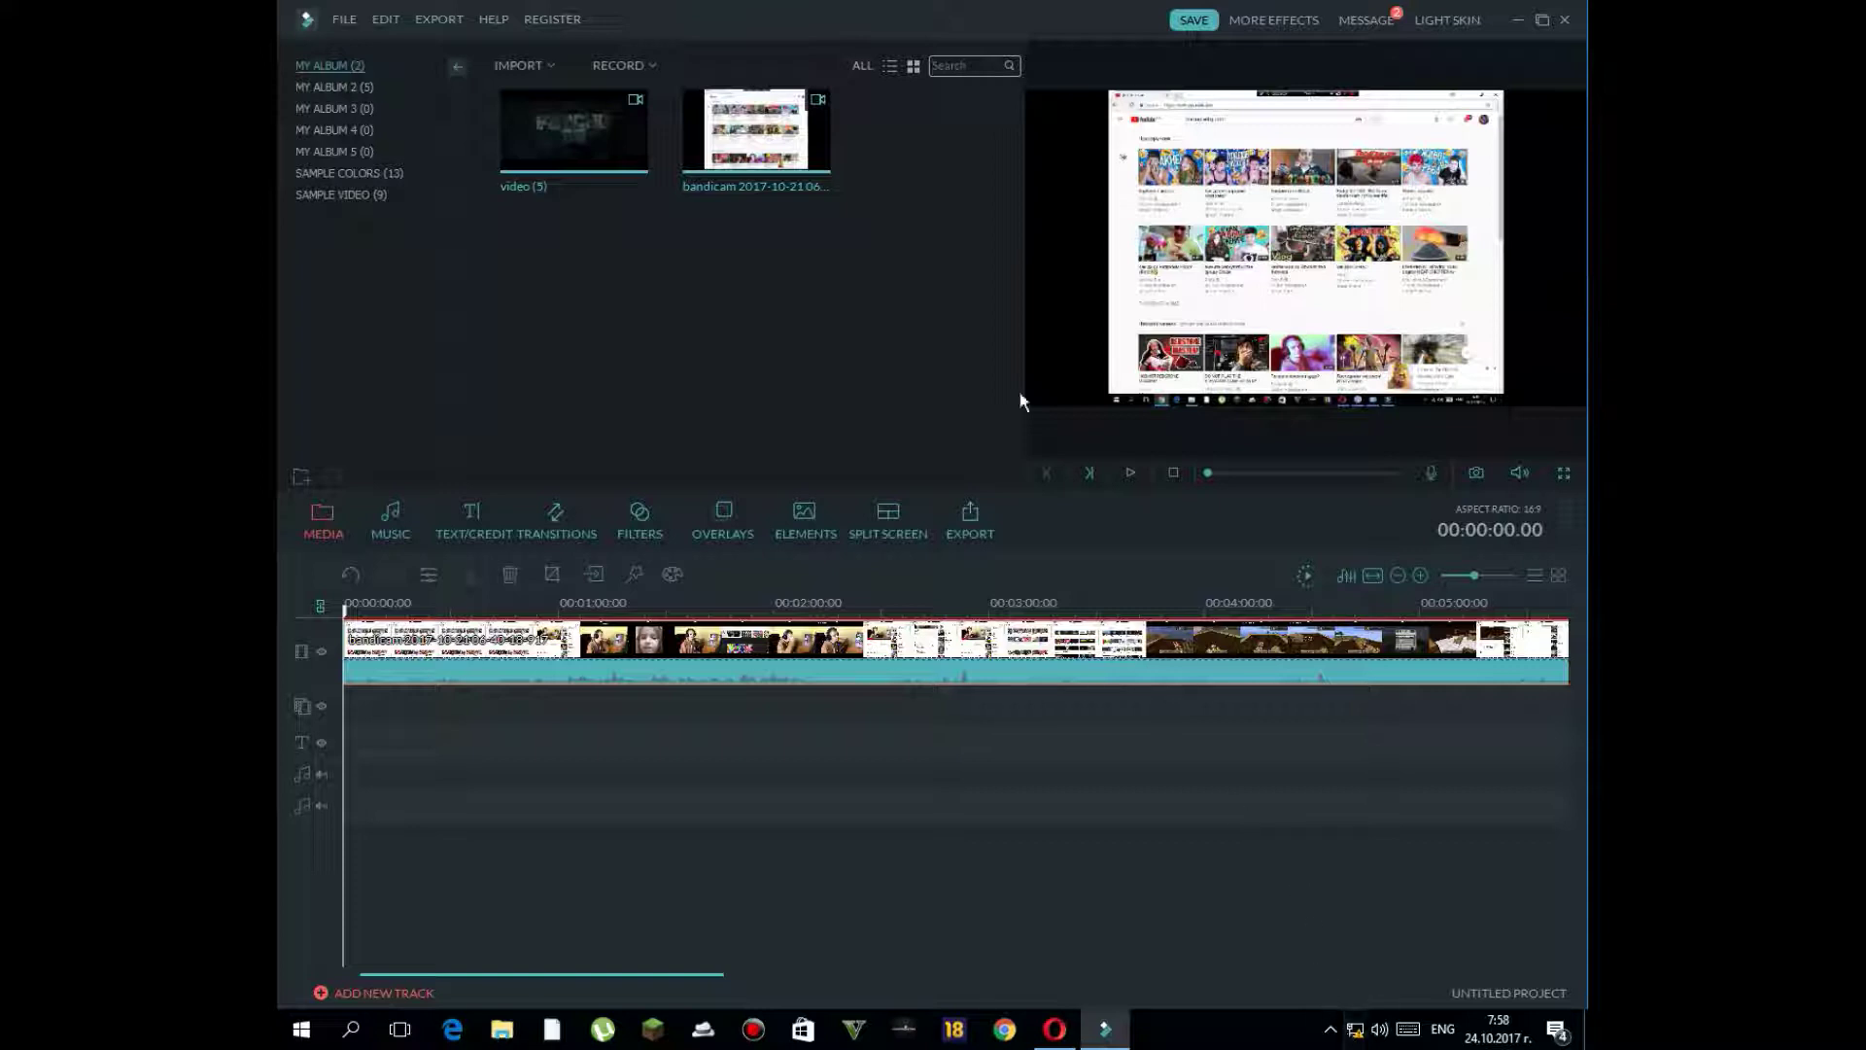
left_click(1133, 469)
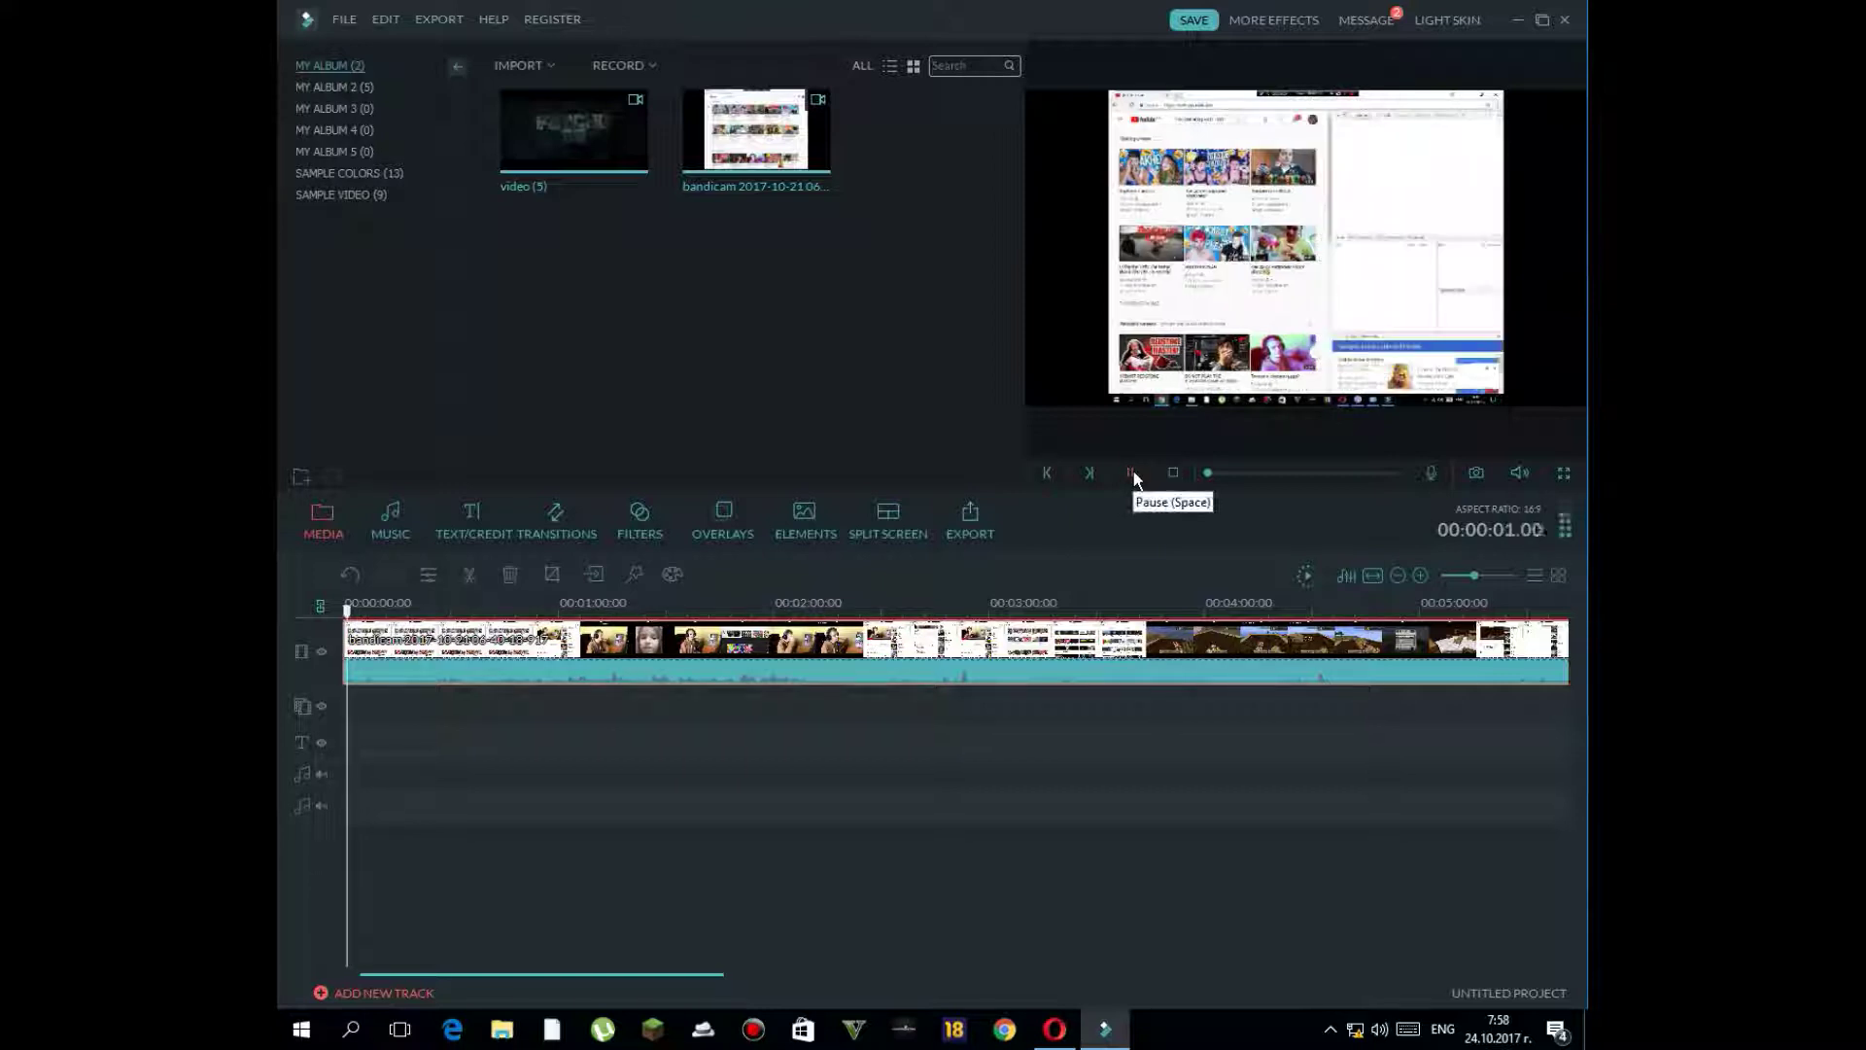
left_click(1133, 470)
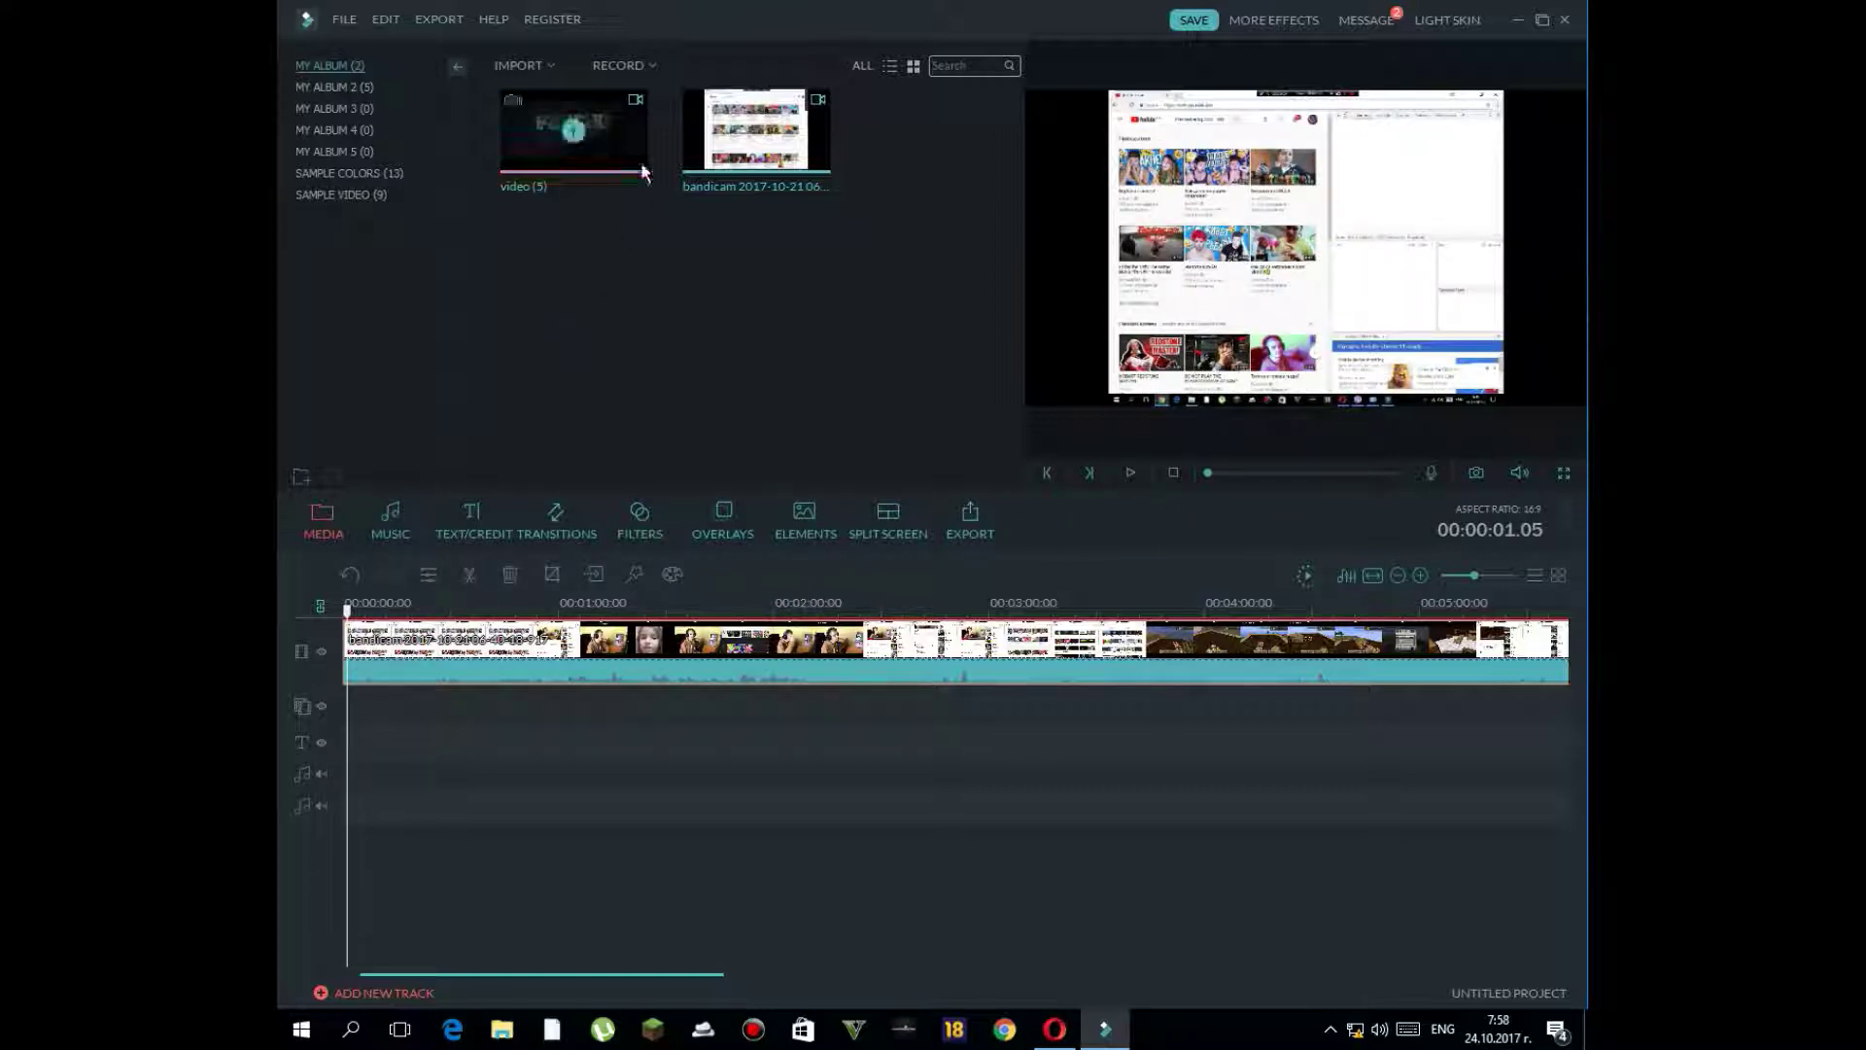
- Insert the intro clip "video (5)" at the start of the timeline, ahead of the bandicam recording
left_click(581, 133)
left_click(580, 132)
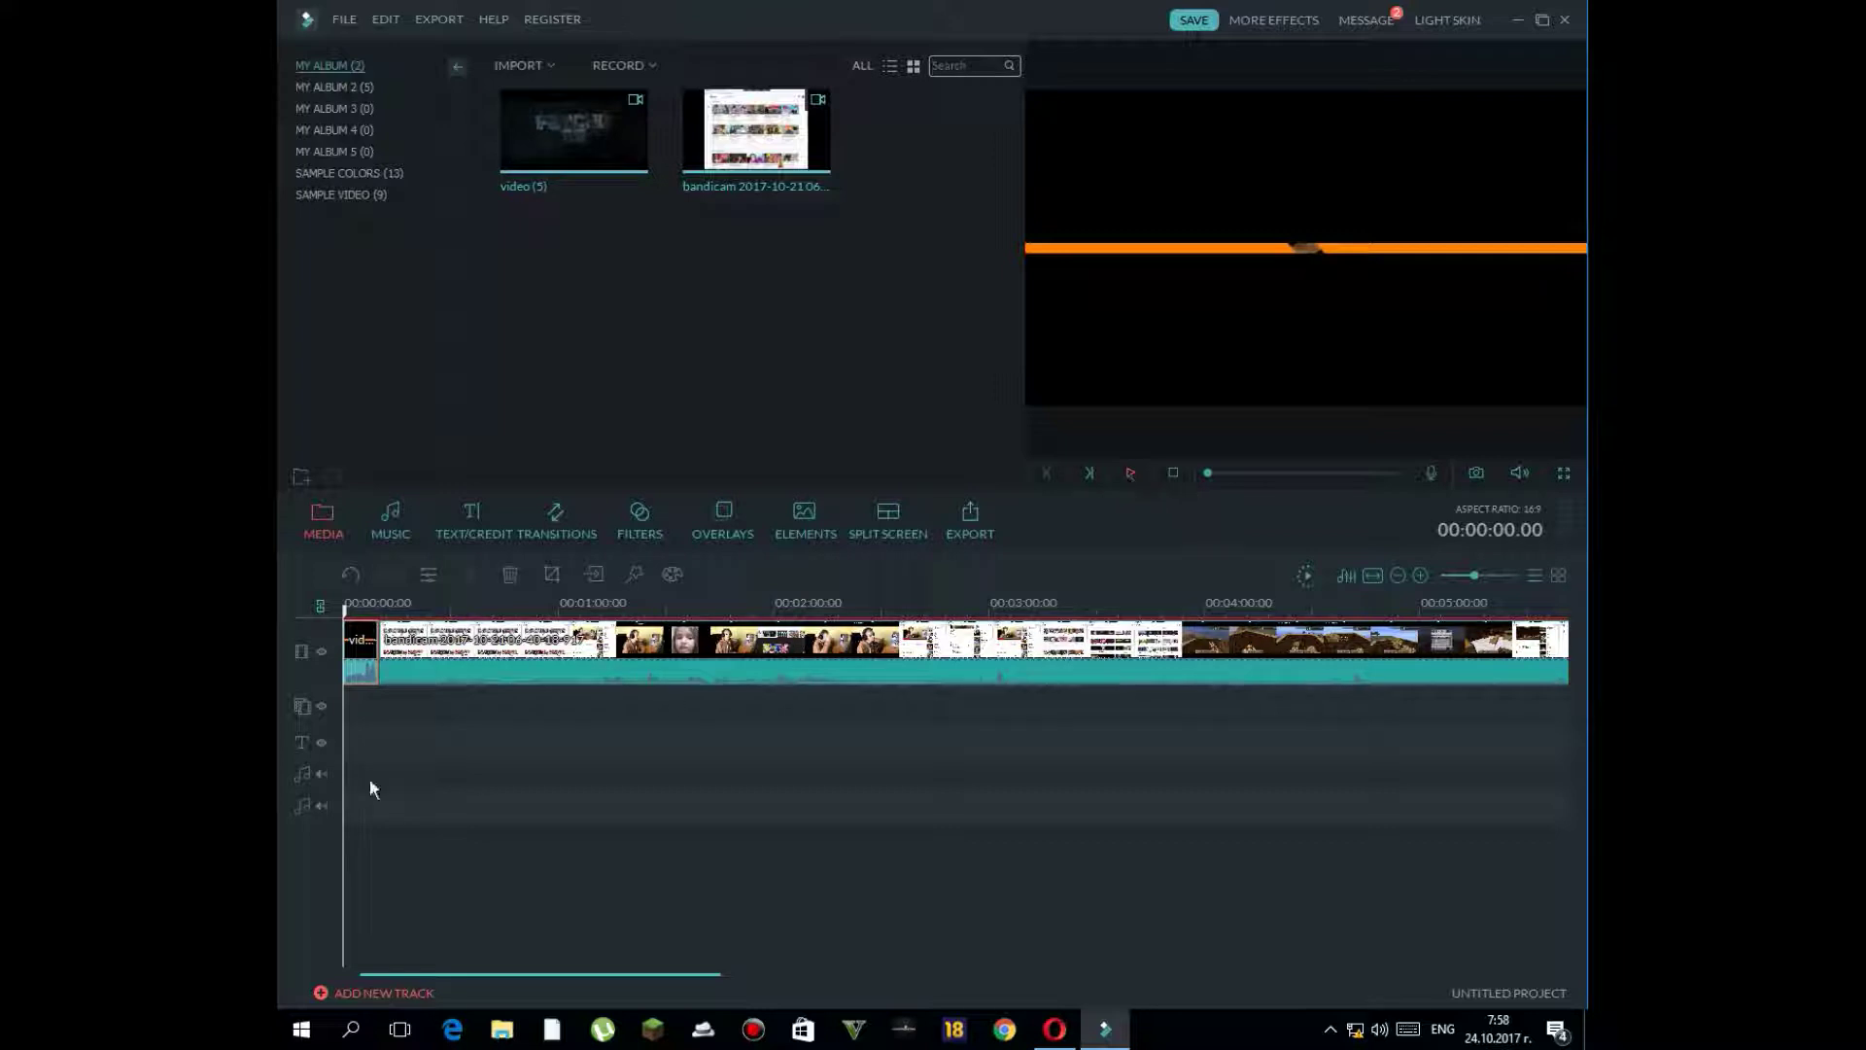
left_click(401, 709)
- Add the Lower Thirds 2 title to the text track, open it for editing and move it to where the bandicam recording starts
left_click(474, 505)
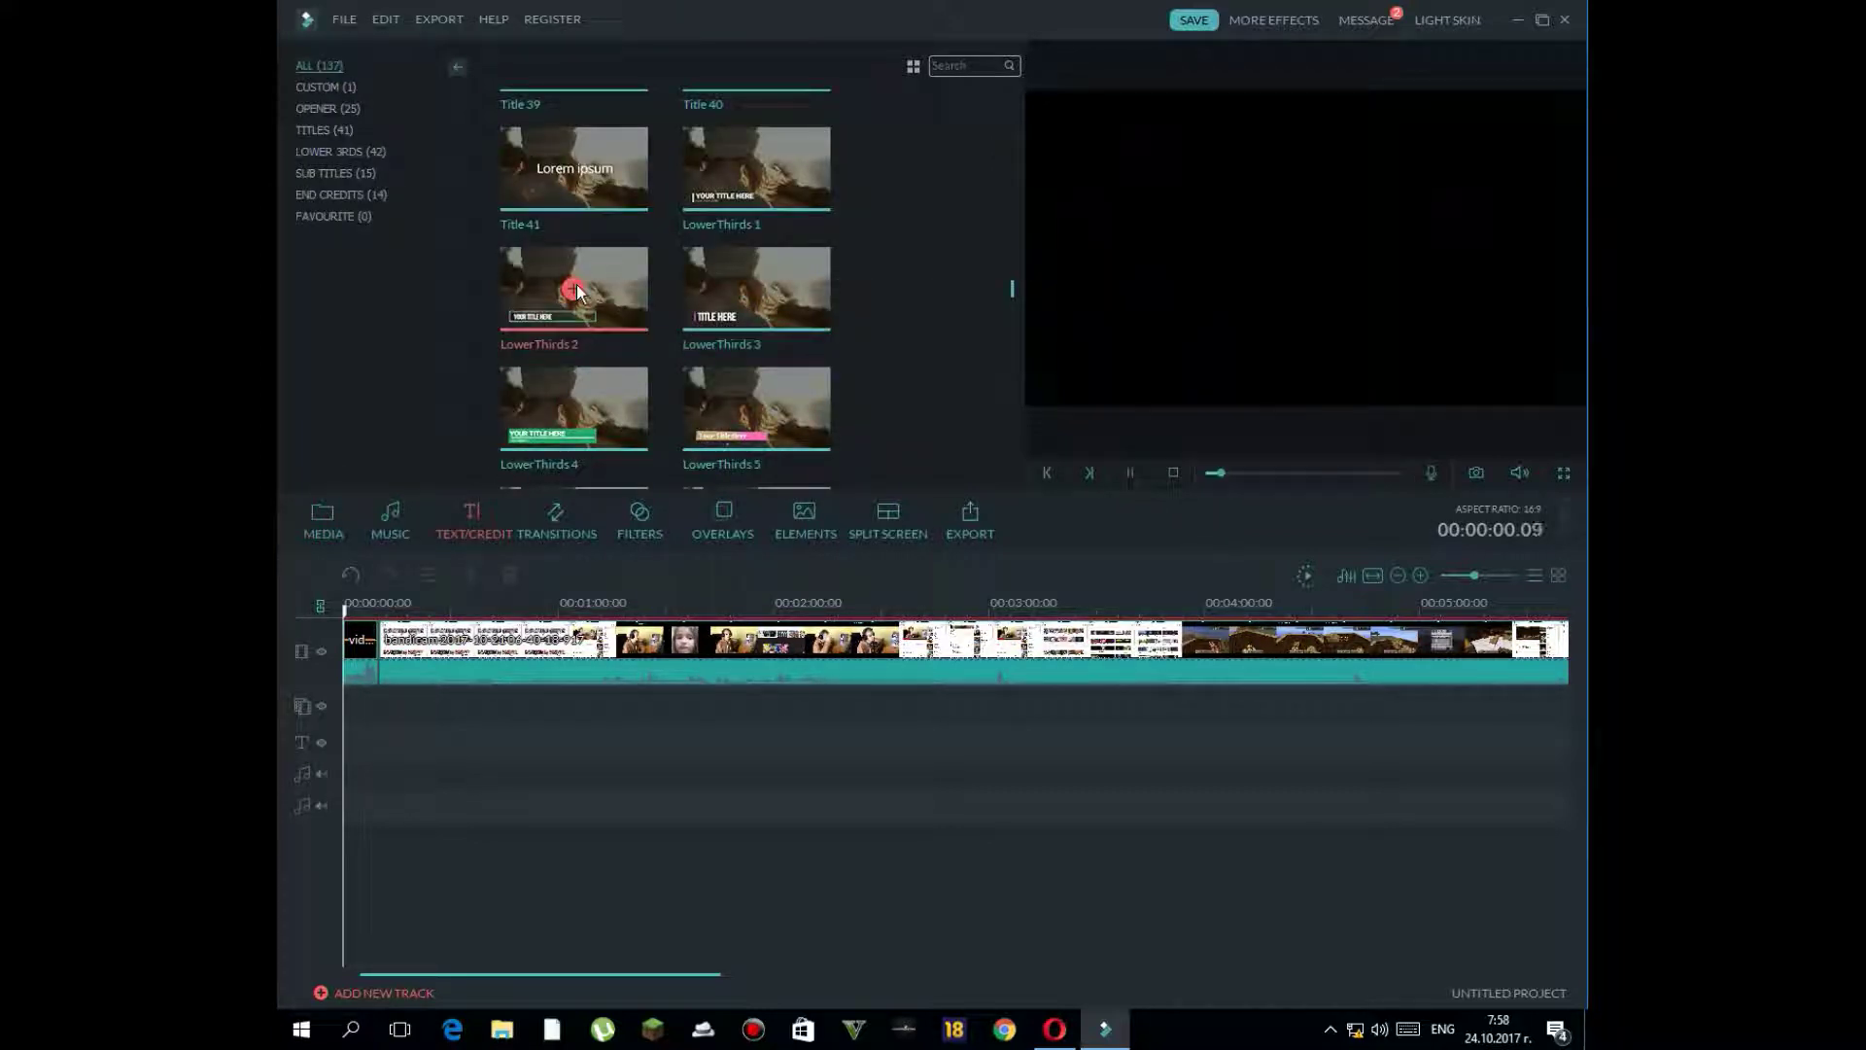
left_click(572, 288)
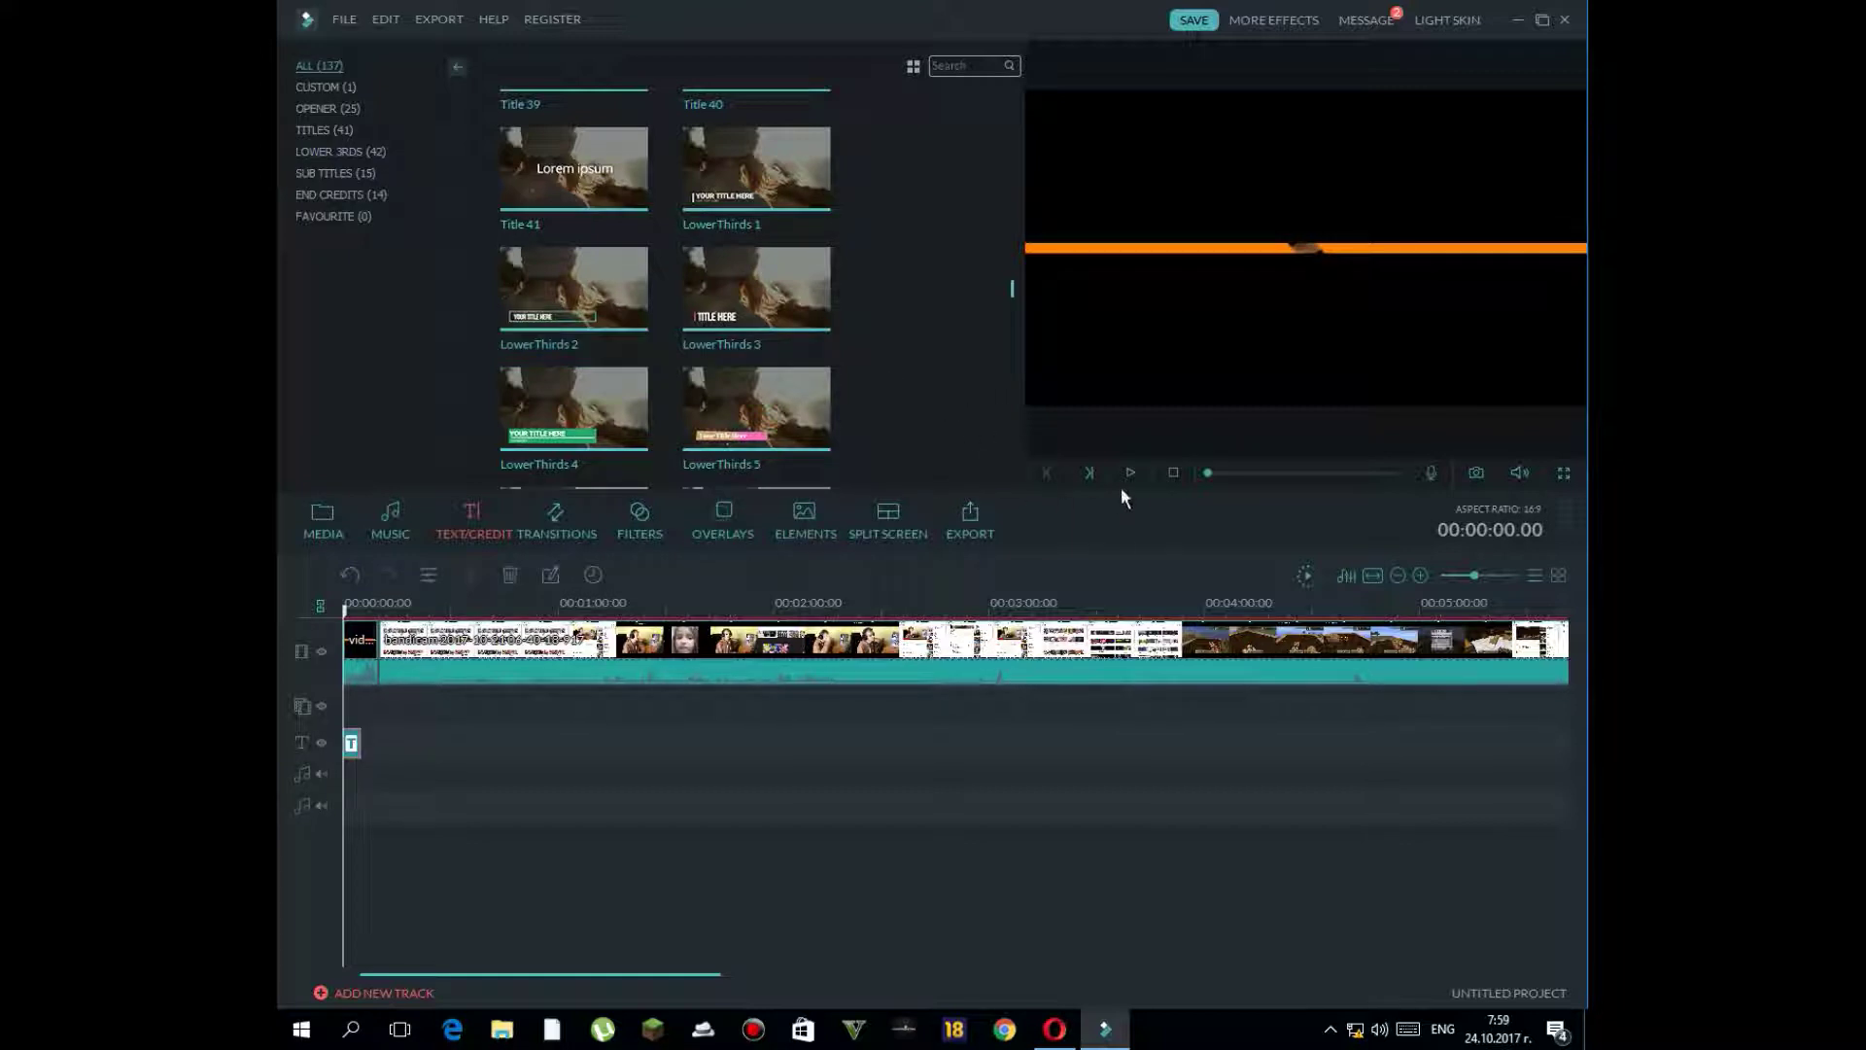
left_click(352, 744)
double_click(353, 744)
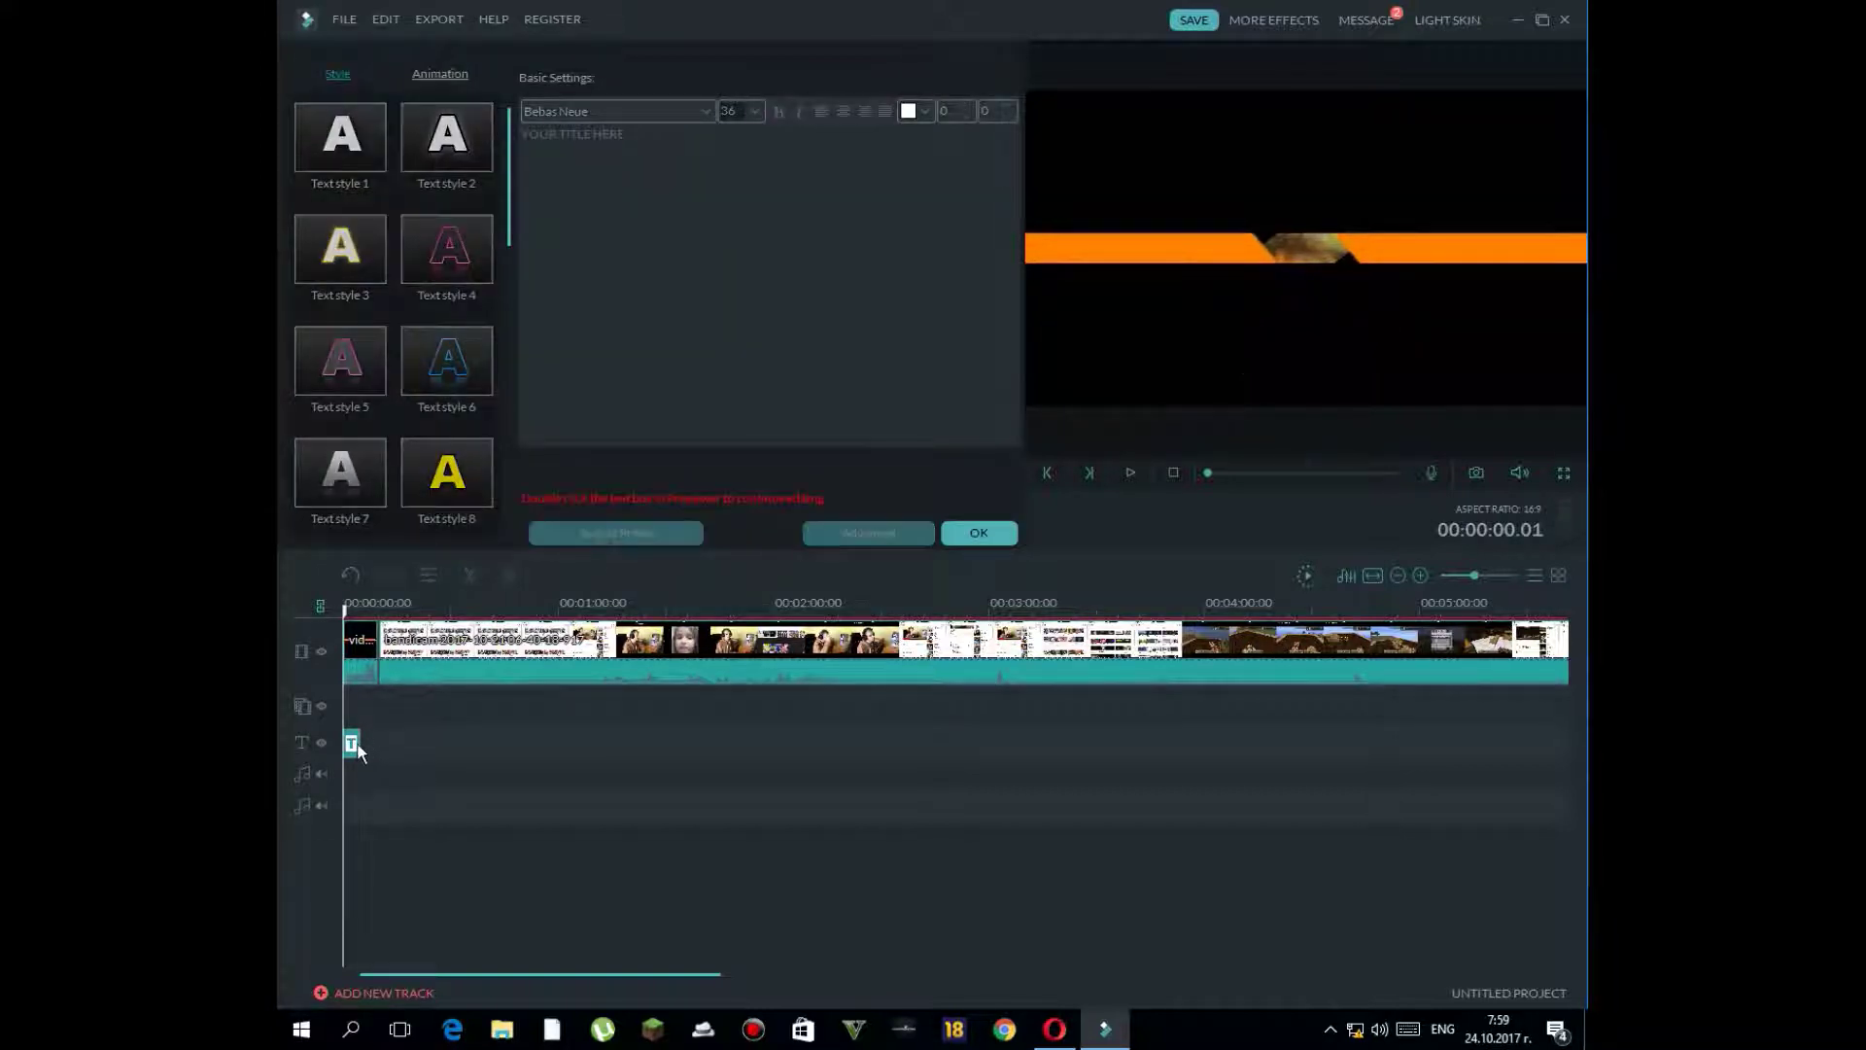
left_click_drag(369, 747, 387, 744)
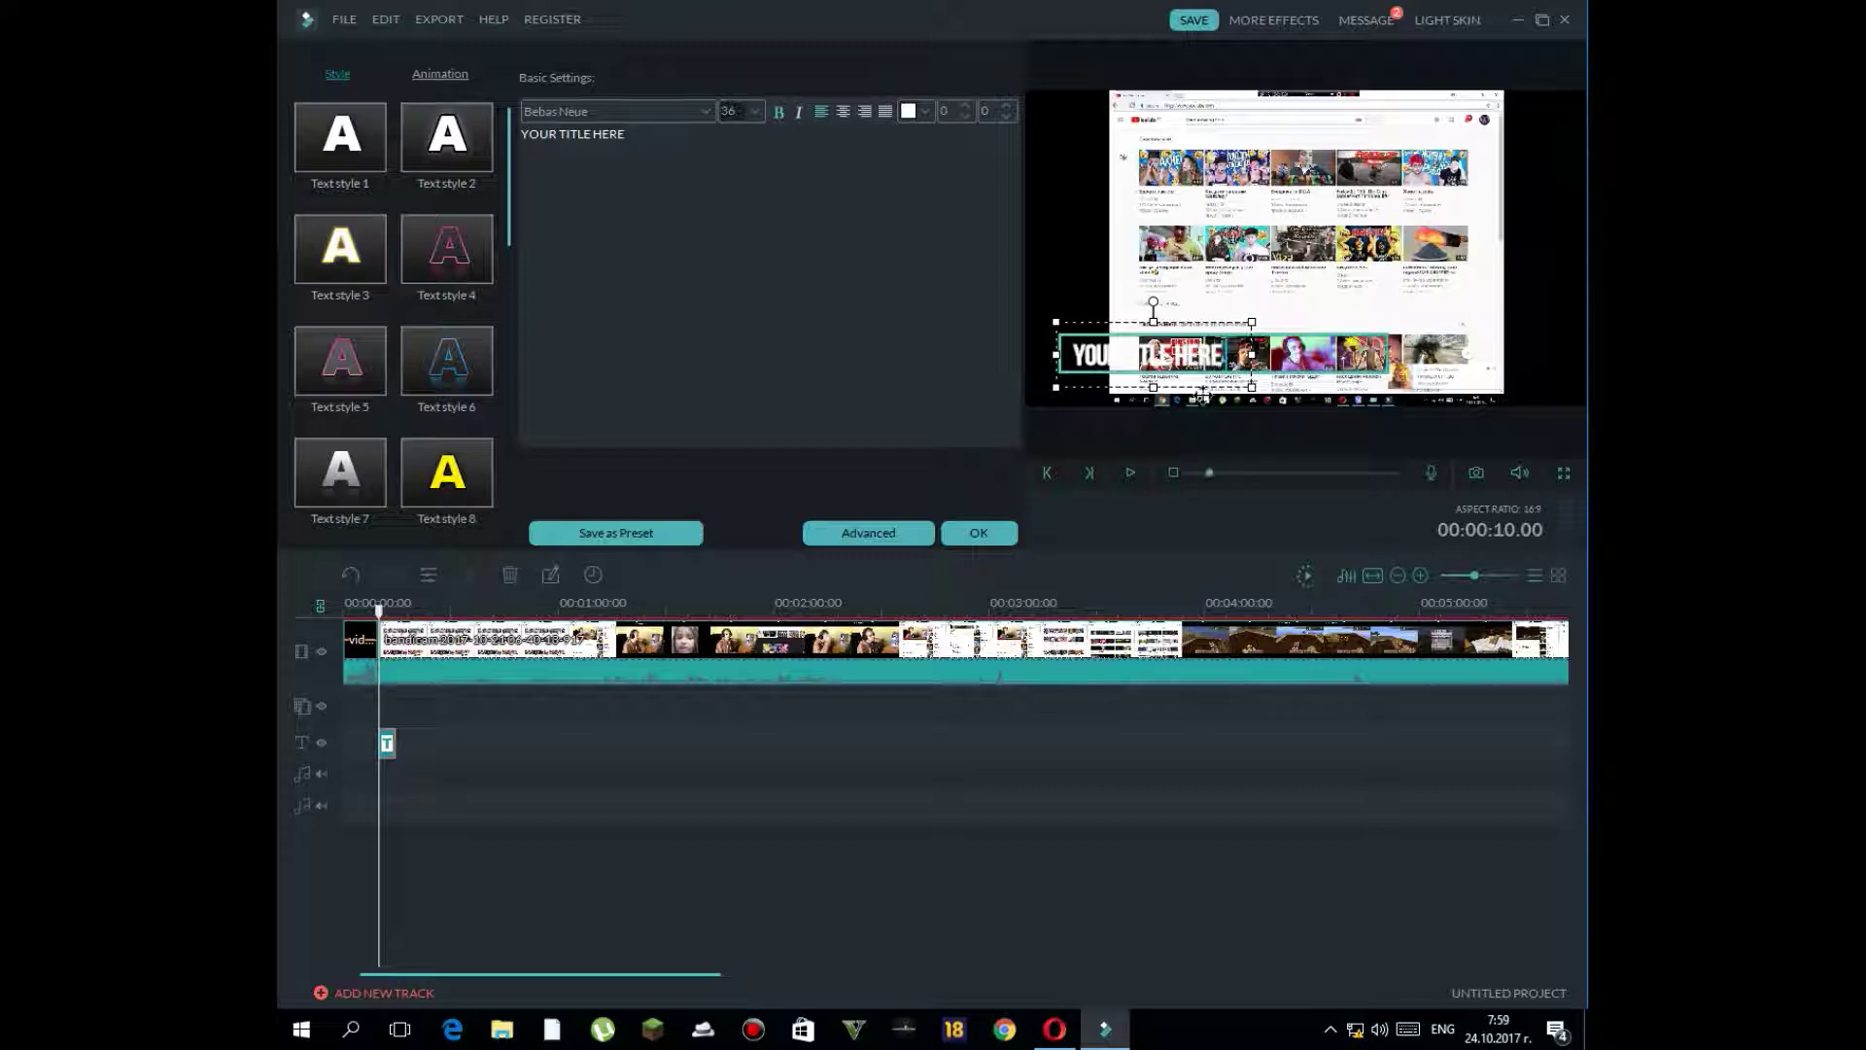
- Replace the title's placeholder text with "Like and subskribe"
key("BackSpace")
key("BackSpace")
key("BackSpace")
key("BackSpace")
key("BackSpace")
key("BackSpace")
key("BackSpace")
key("BackSpace")
key("BackSpace")
key("BackSpace")
key("BackSpace")
key("BackSpace")
key("BackSpace")
key("BackSpace")
key("BackSpace")
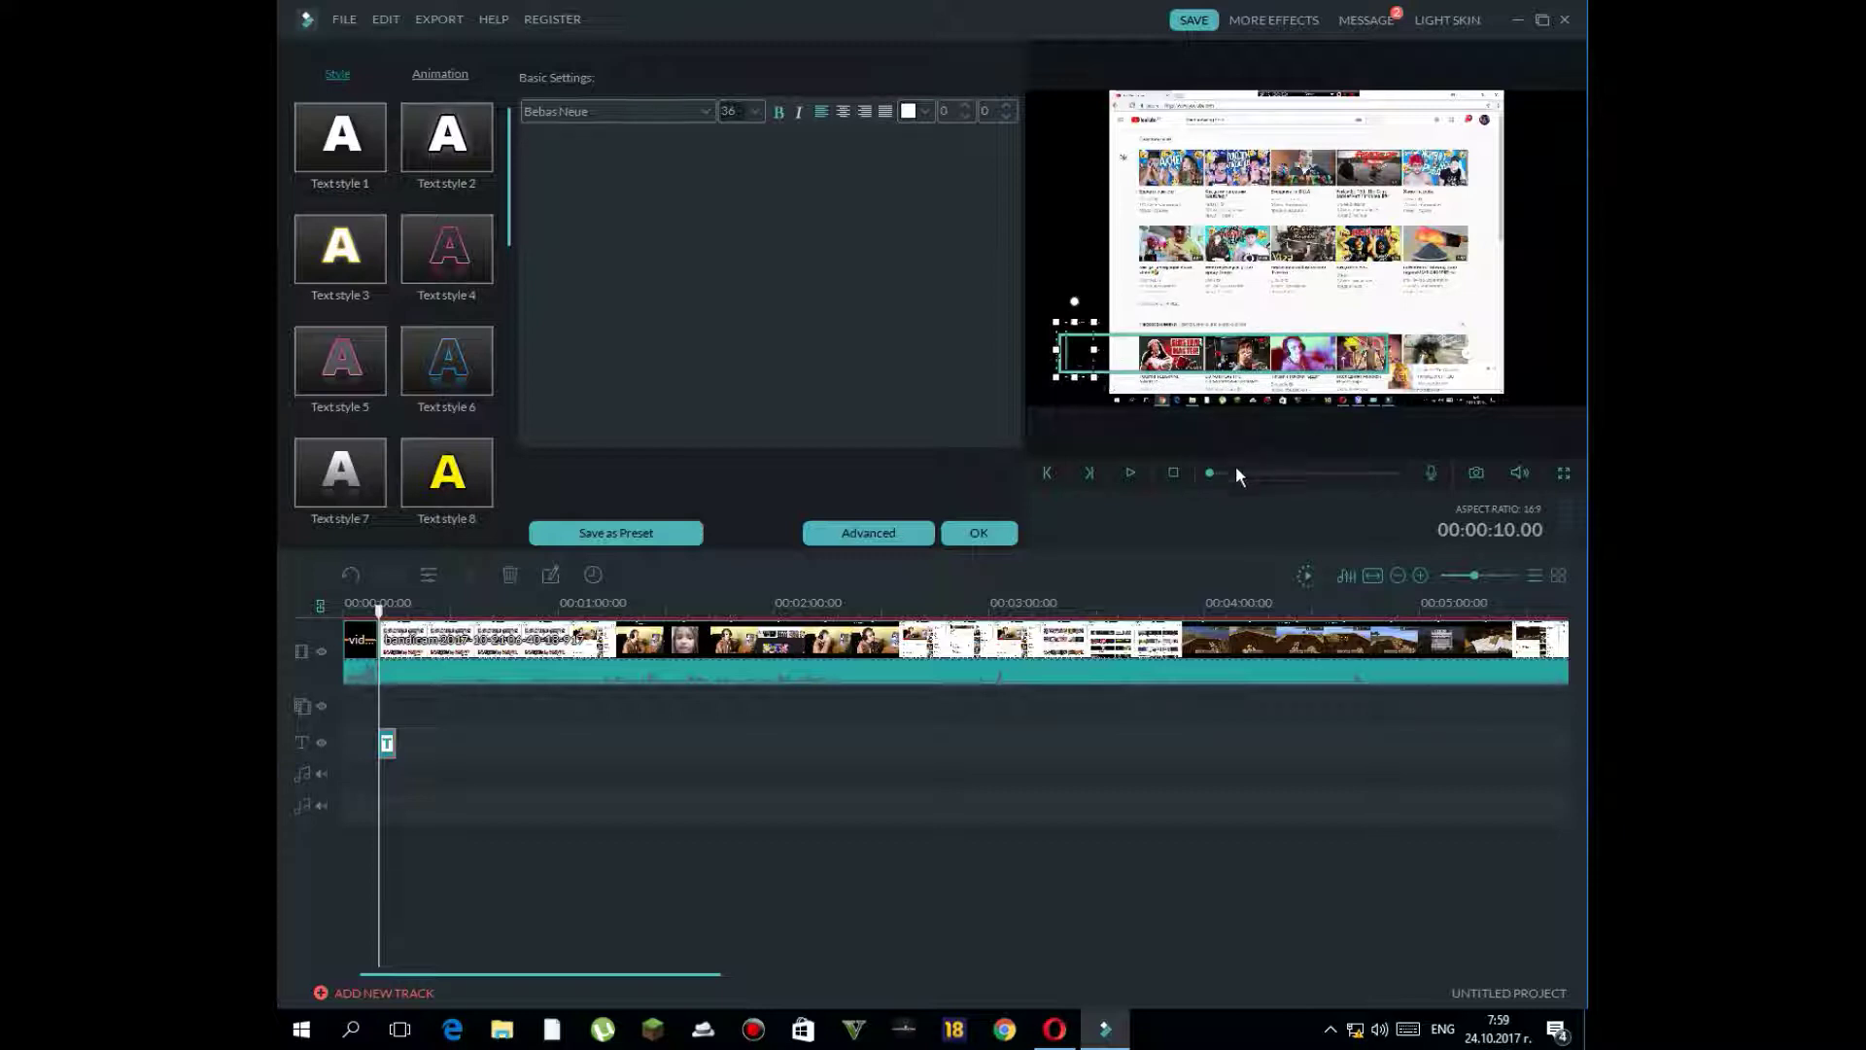
type("Like")
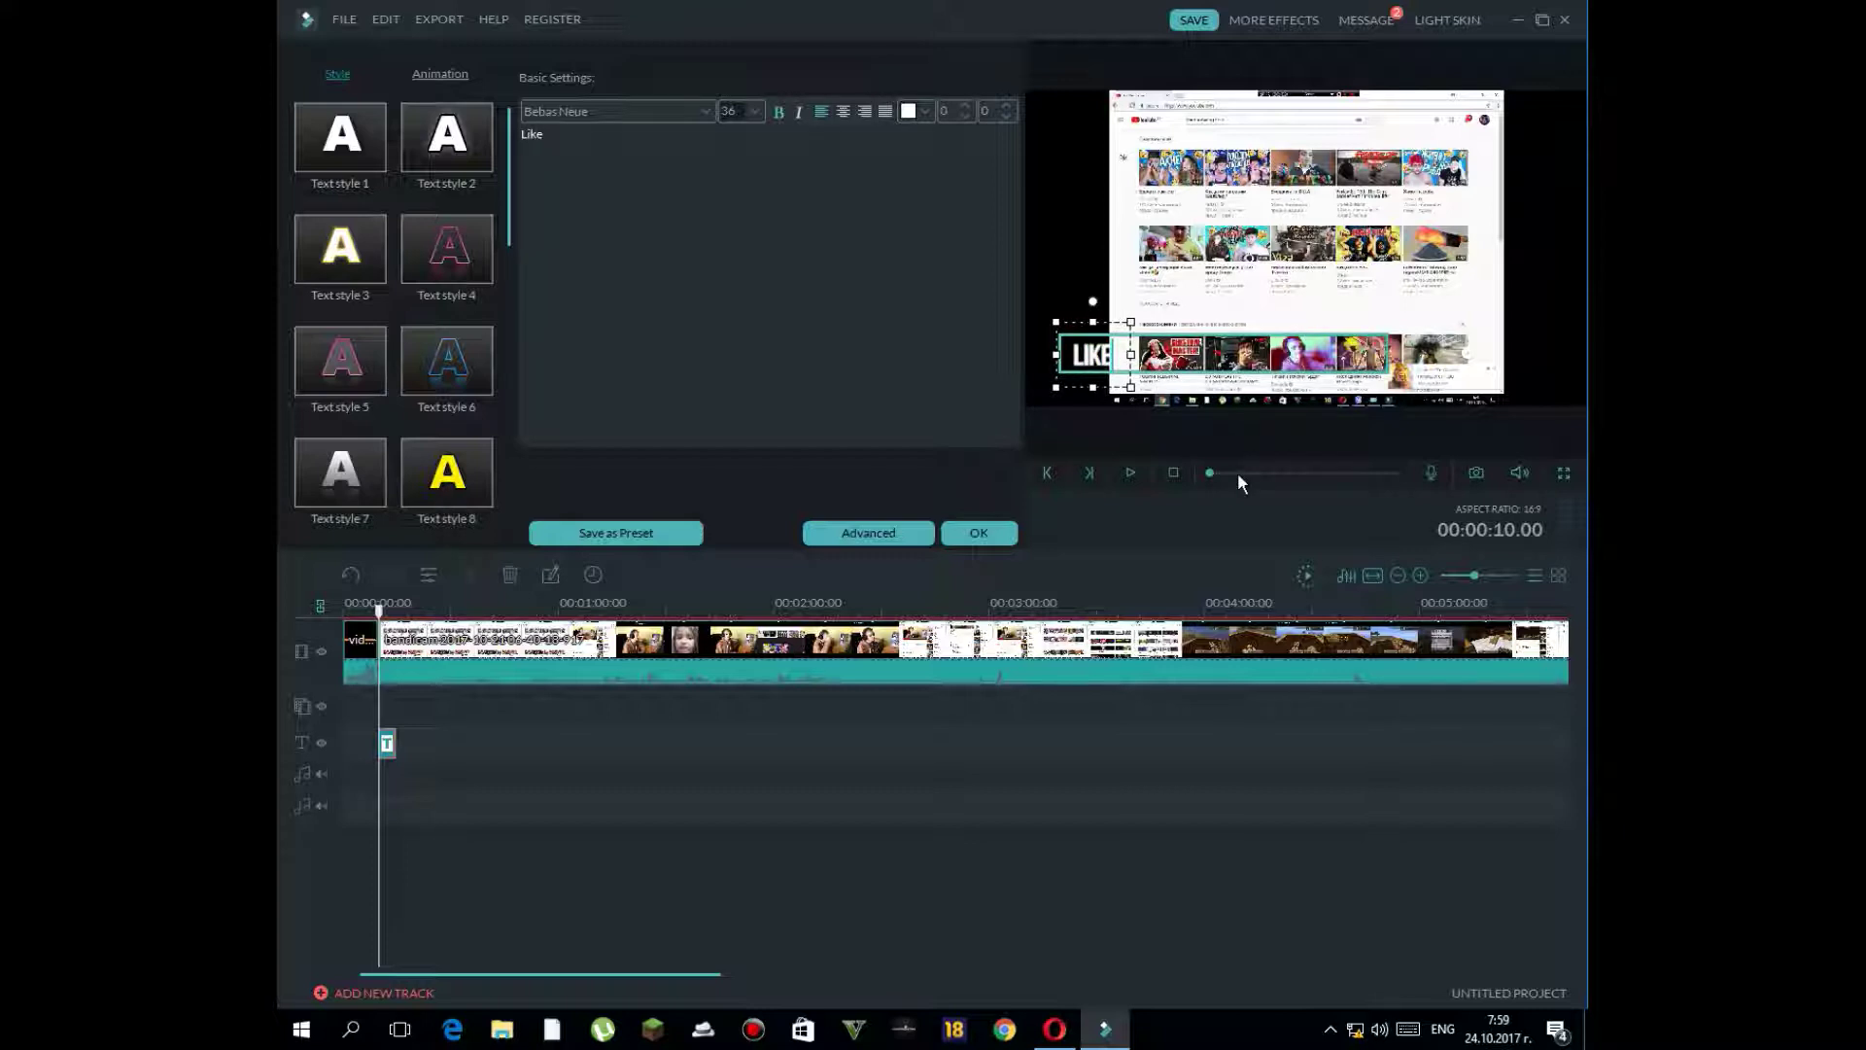
type(" and")
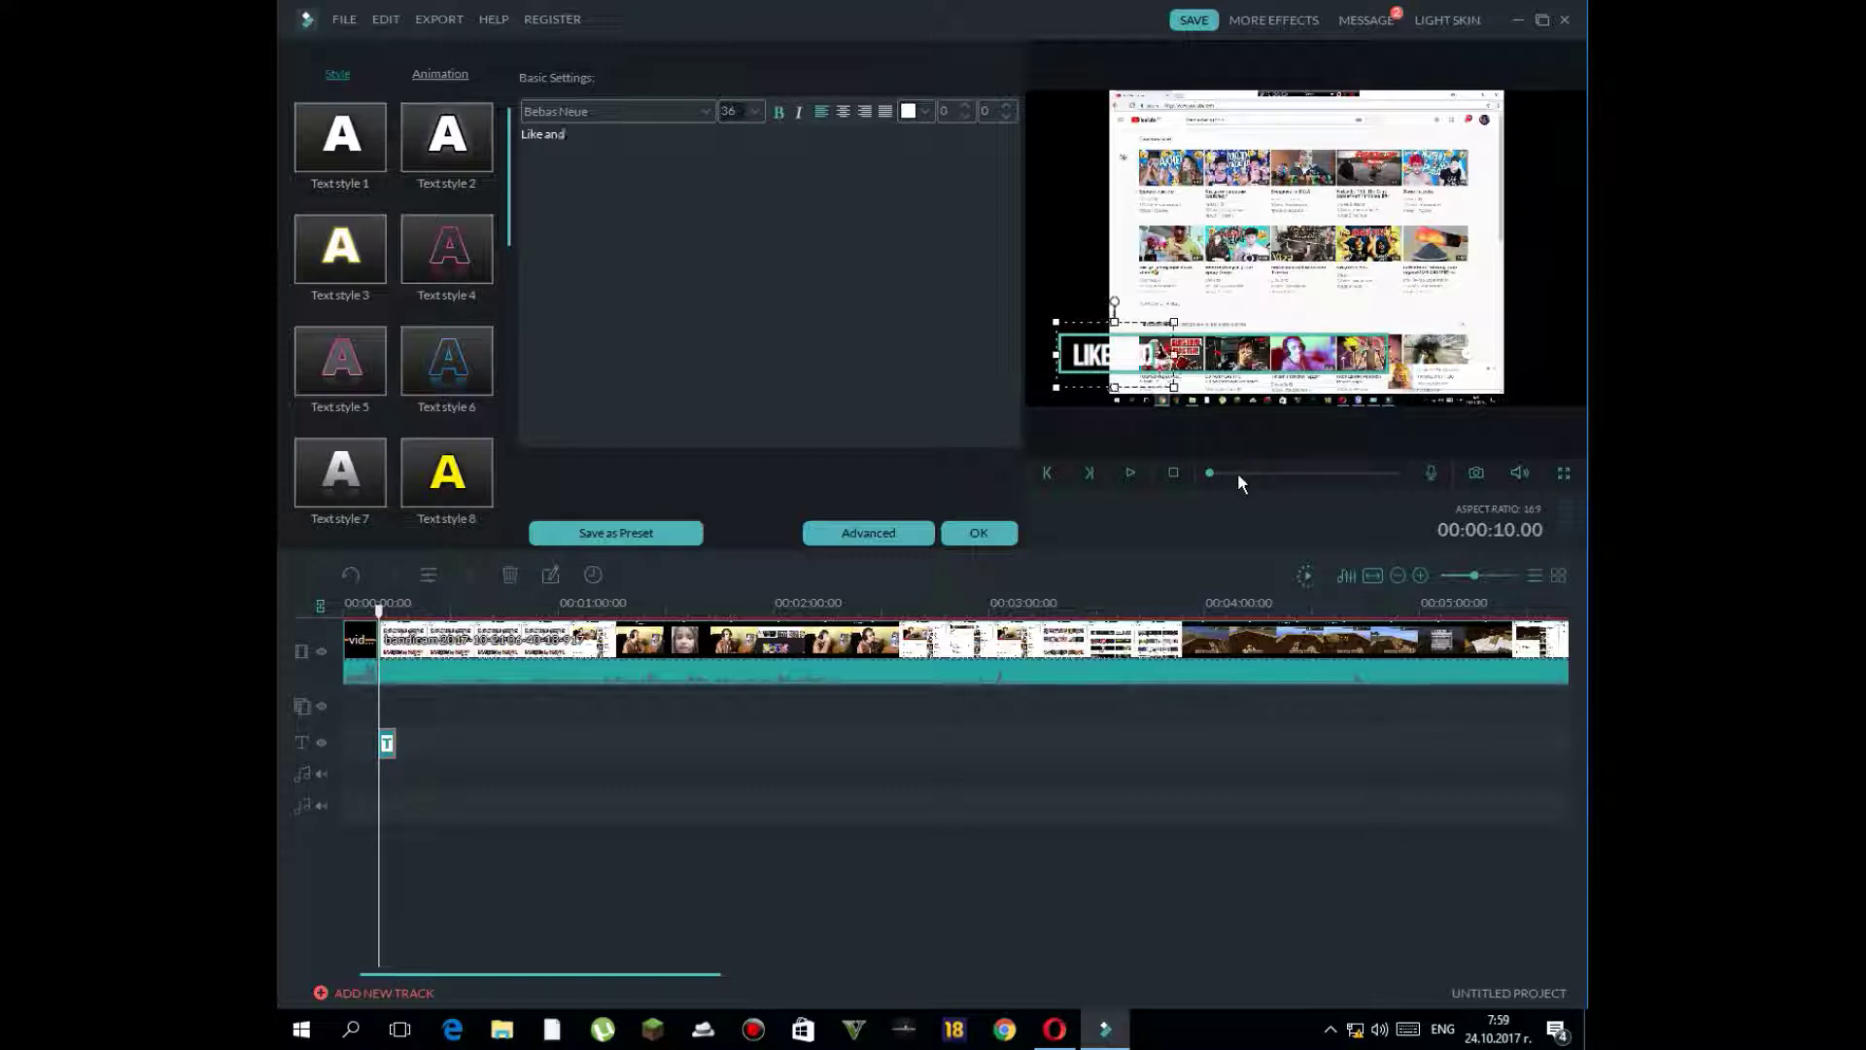
type(" s")
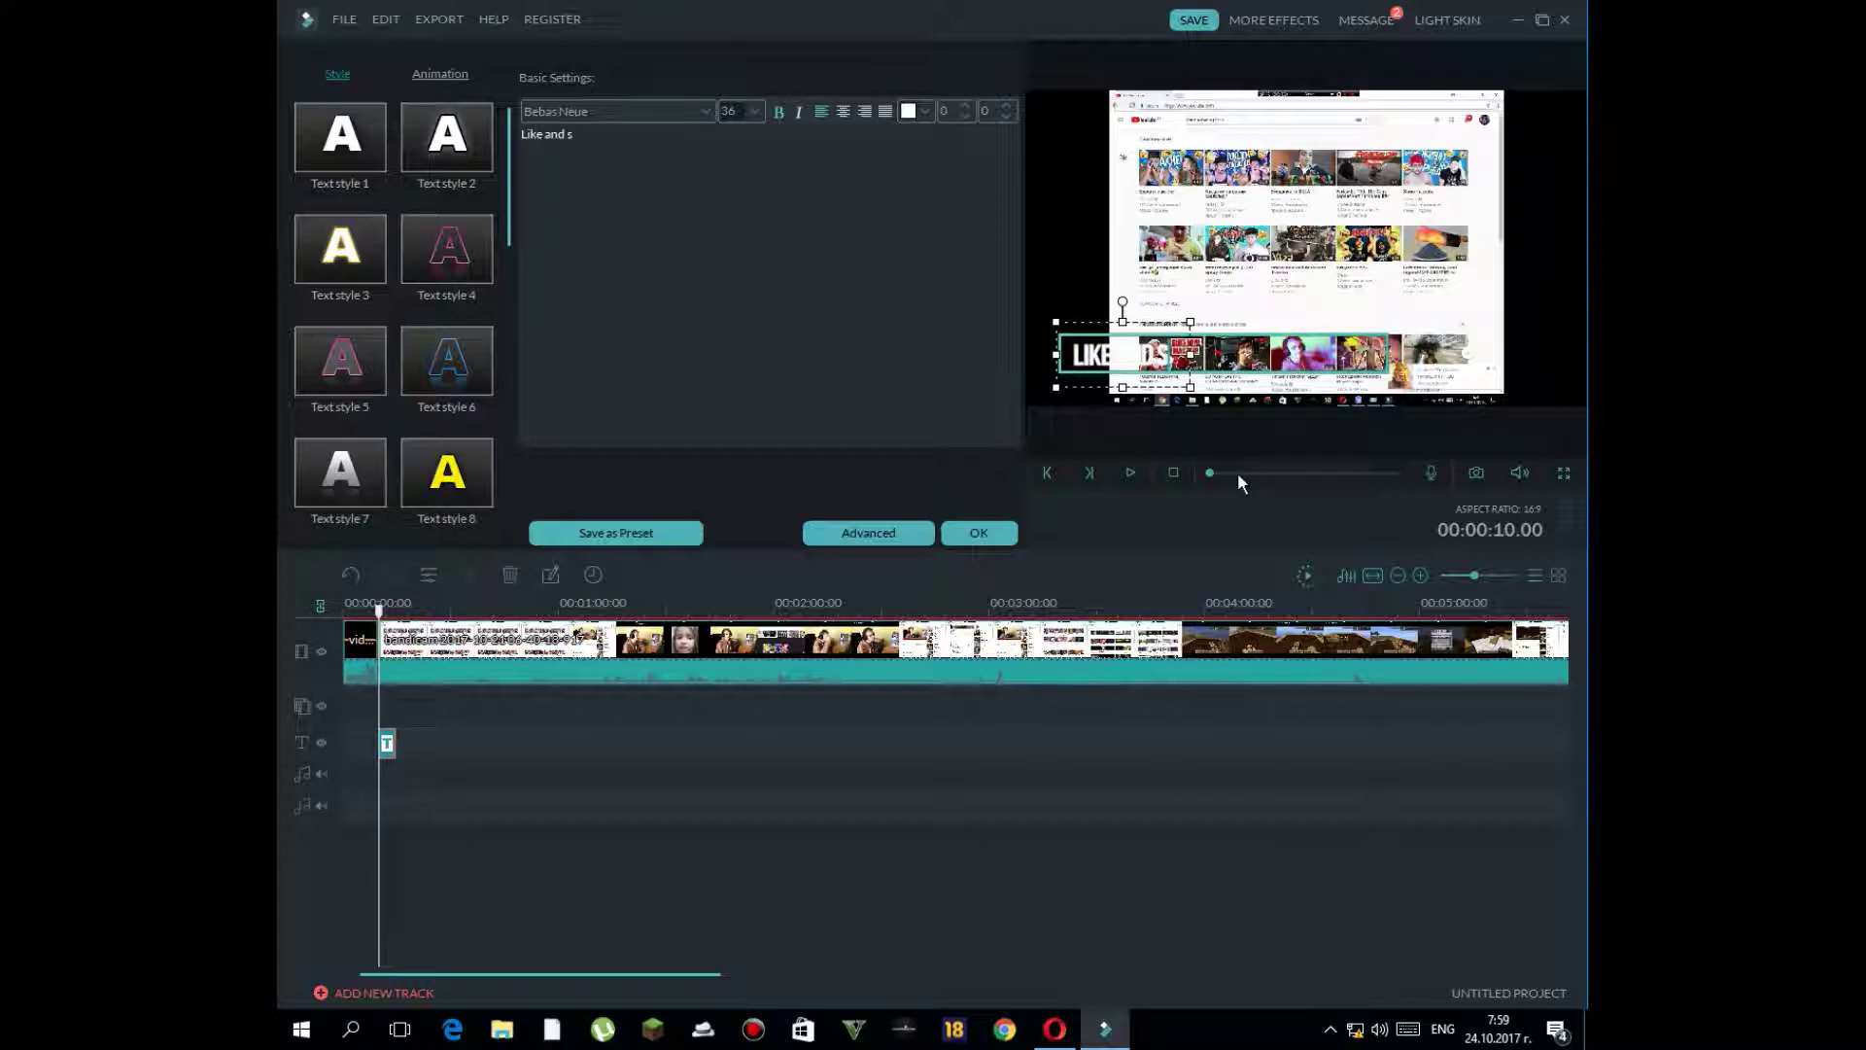
type("ub")
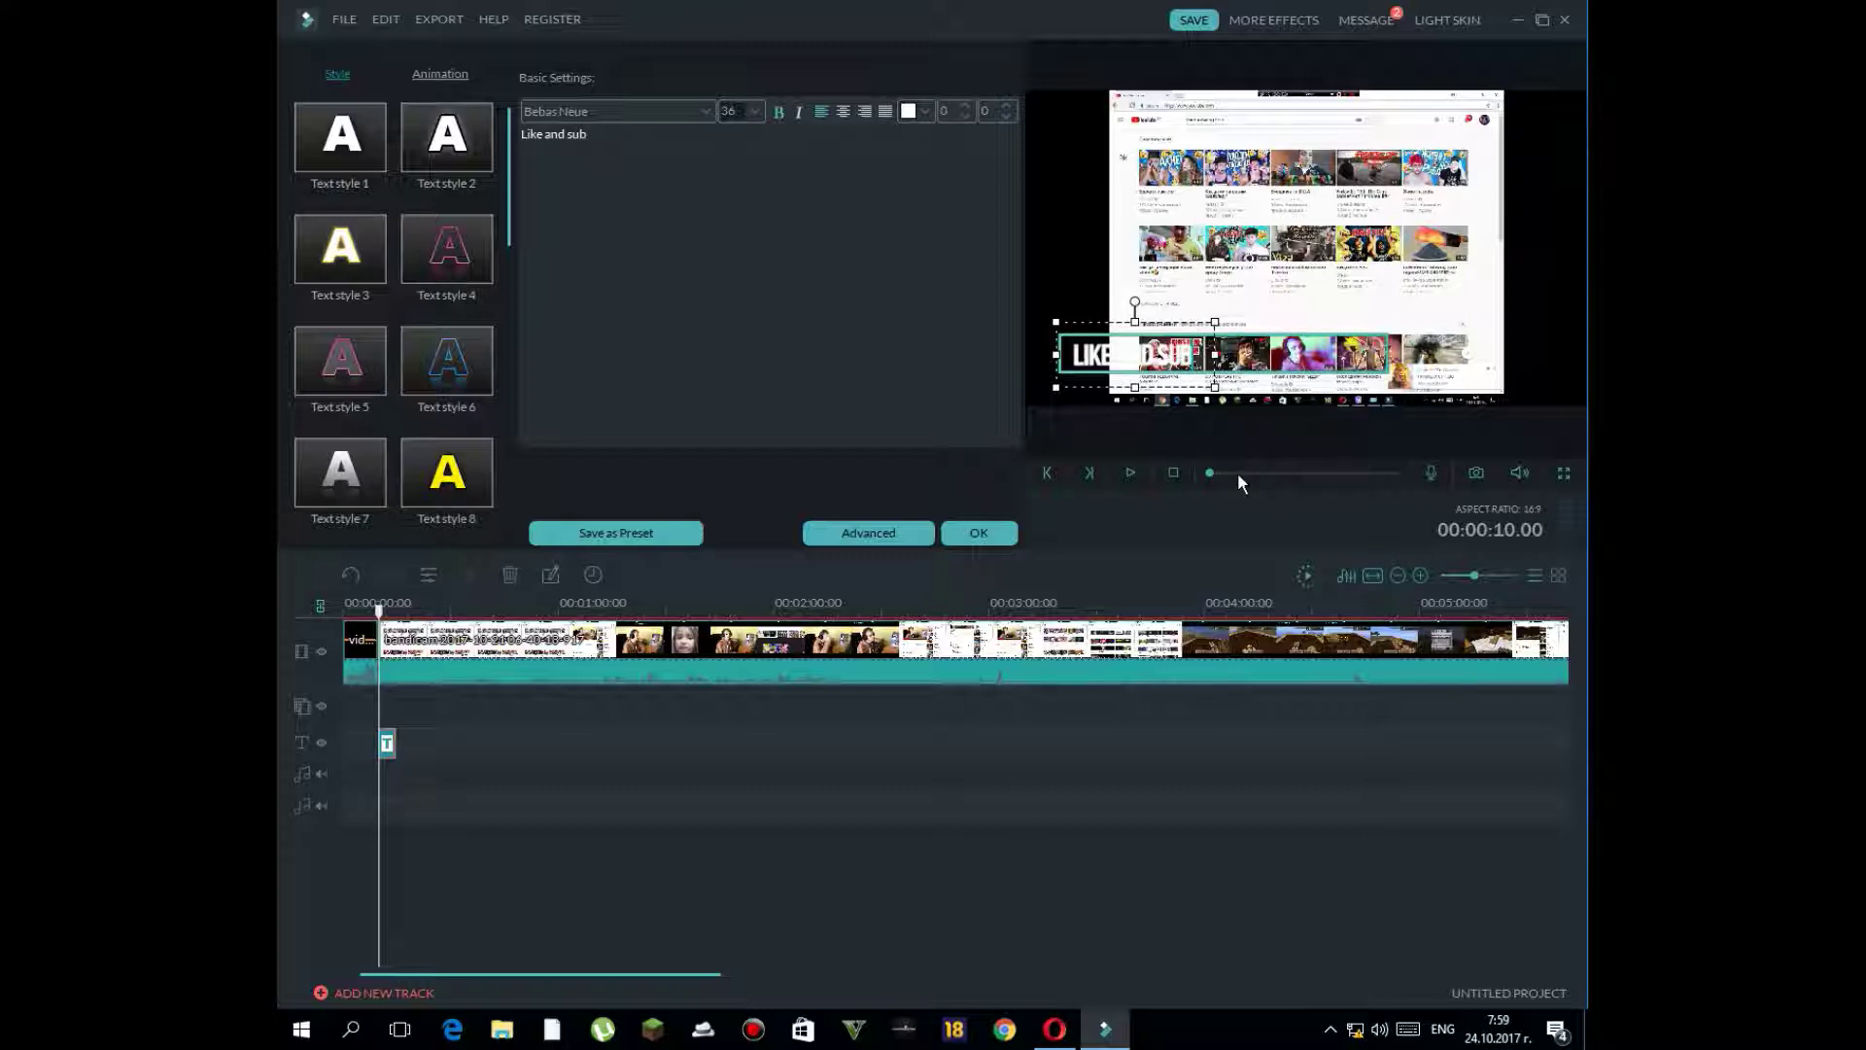
type("skr")
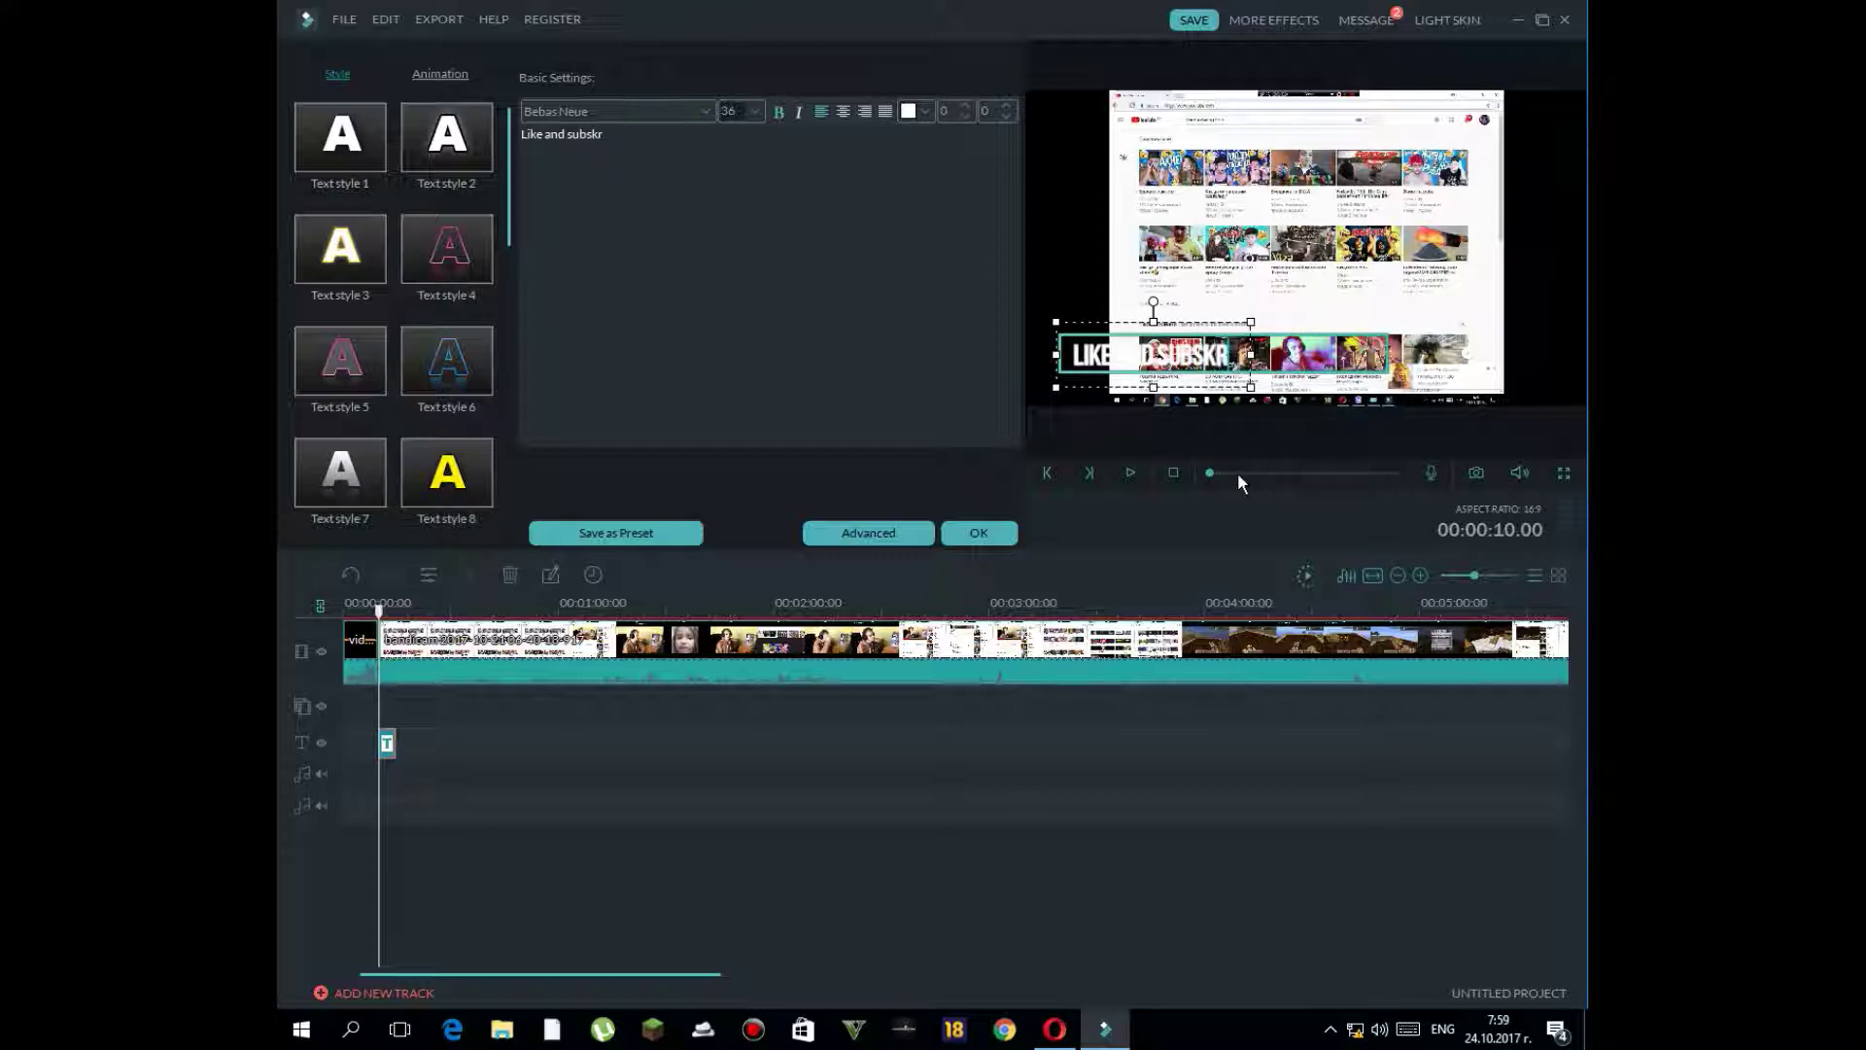
type("ibe")
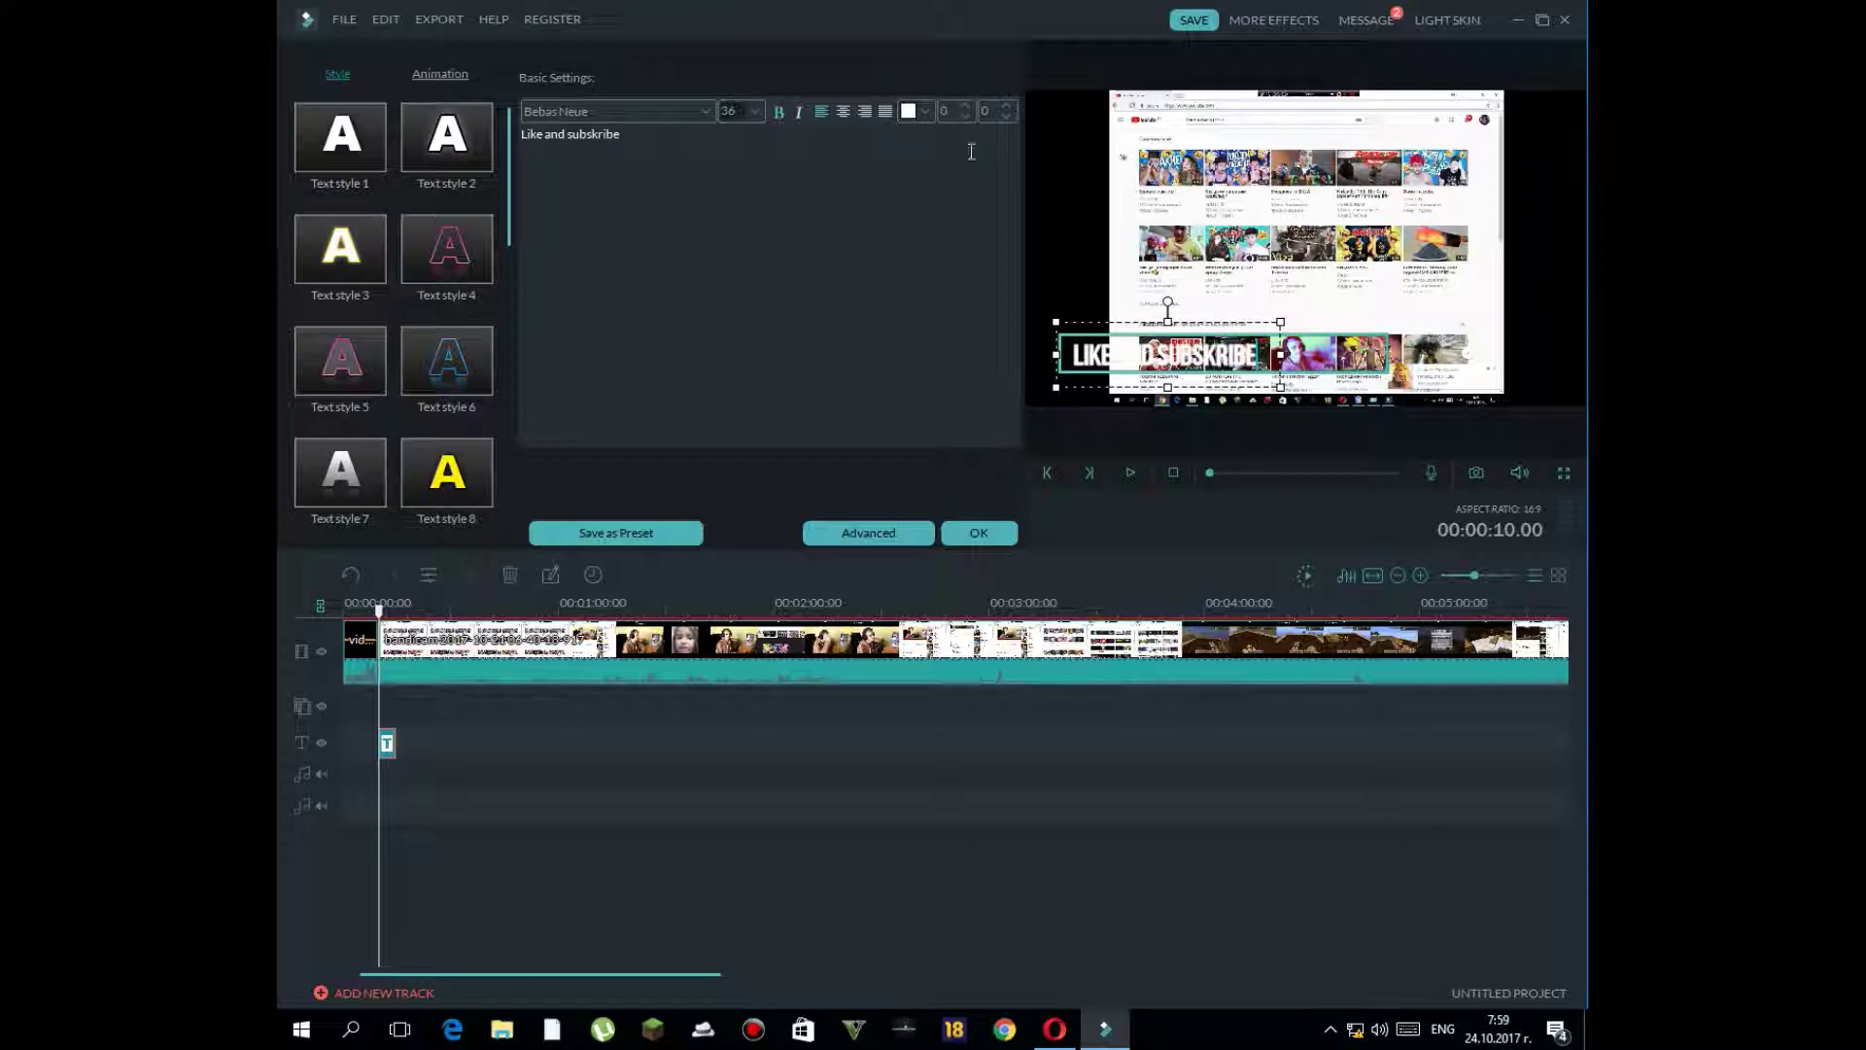
- Try black, red, green and magenta as the title's text colour
left_click(929, 109)
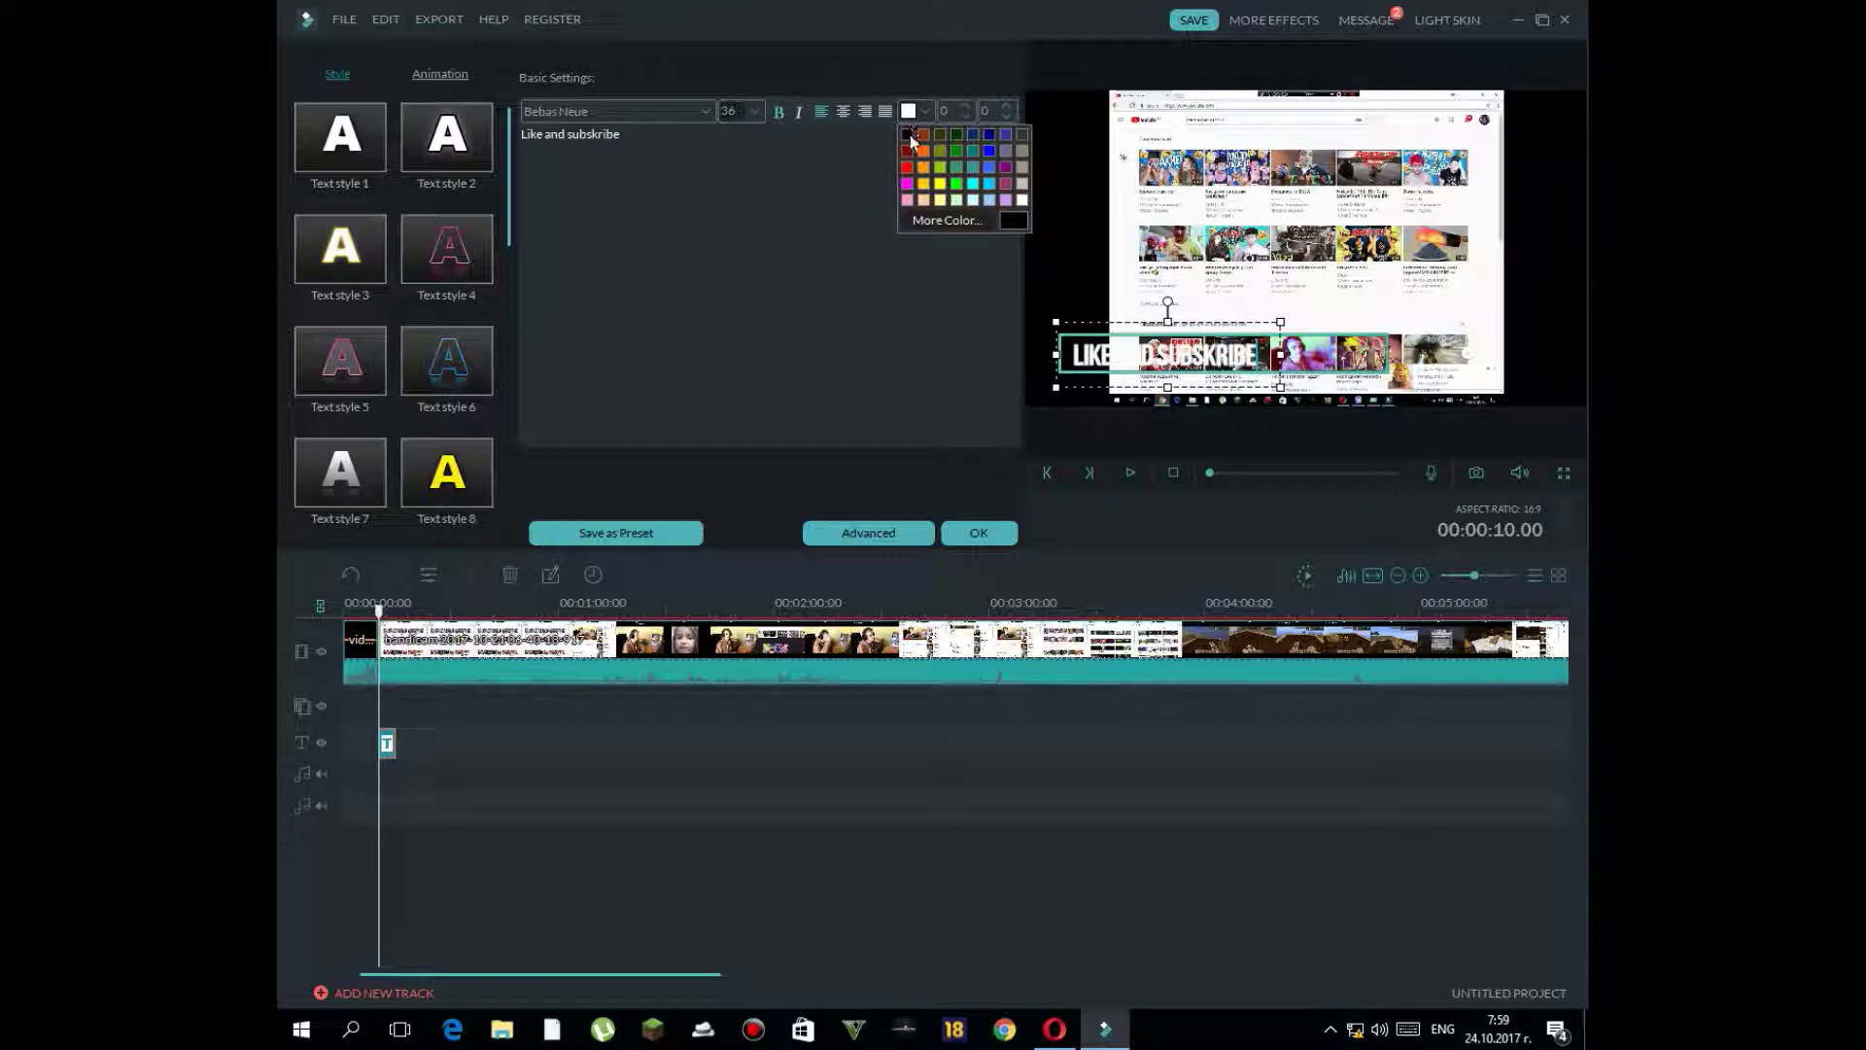
left_click(912, 135)
left_click(924, 111)
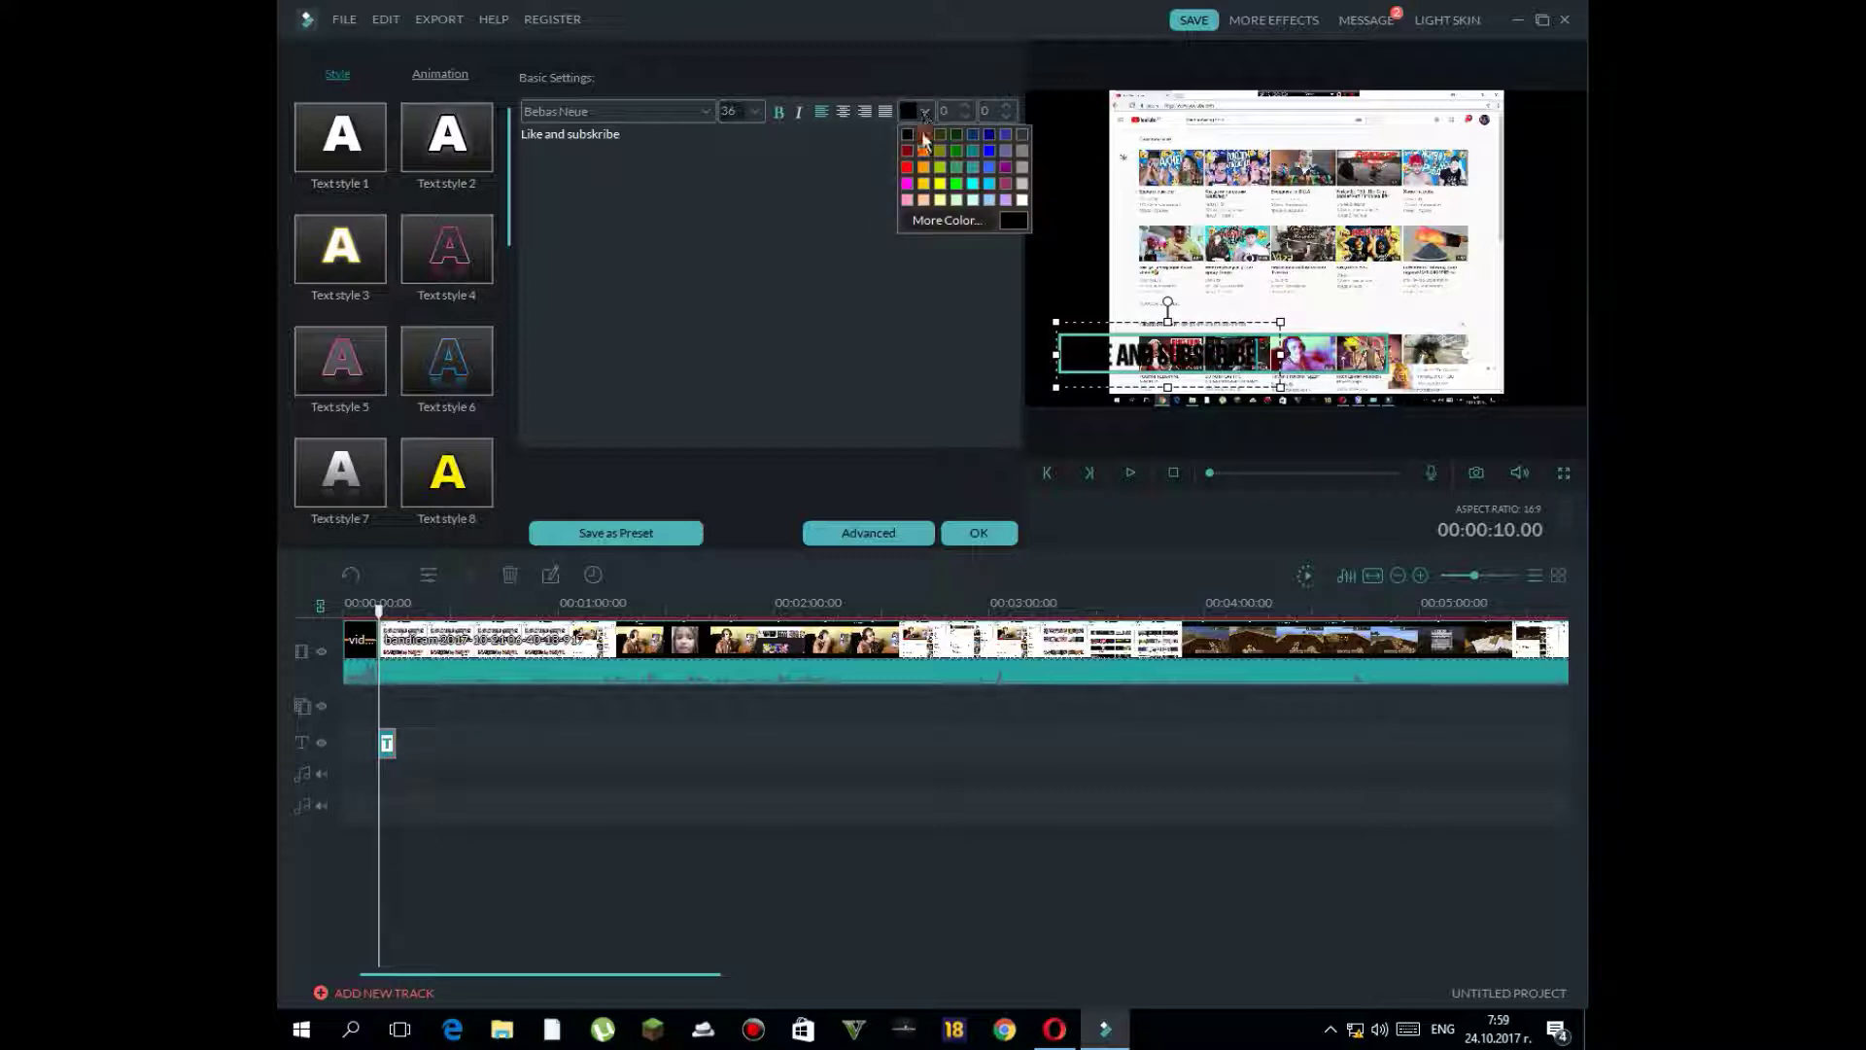
left_click(905, 166)
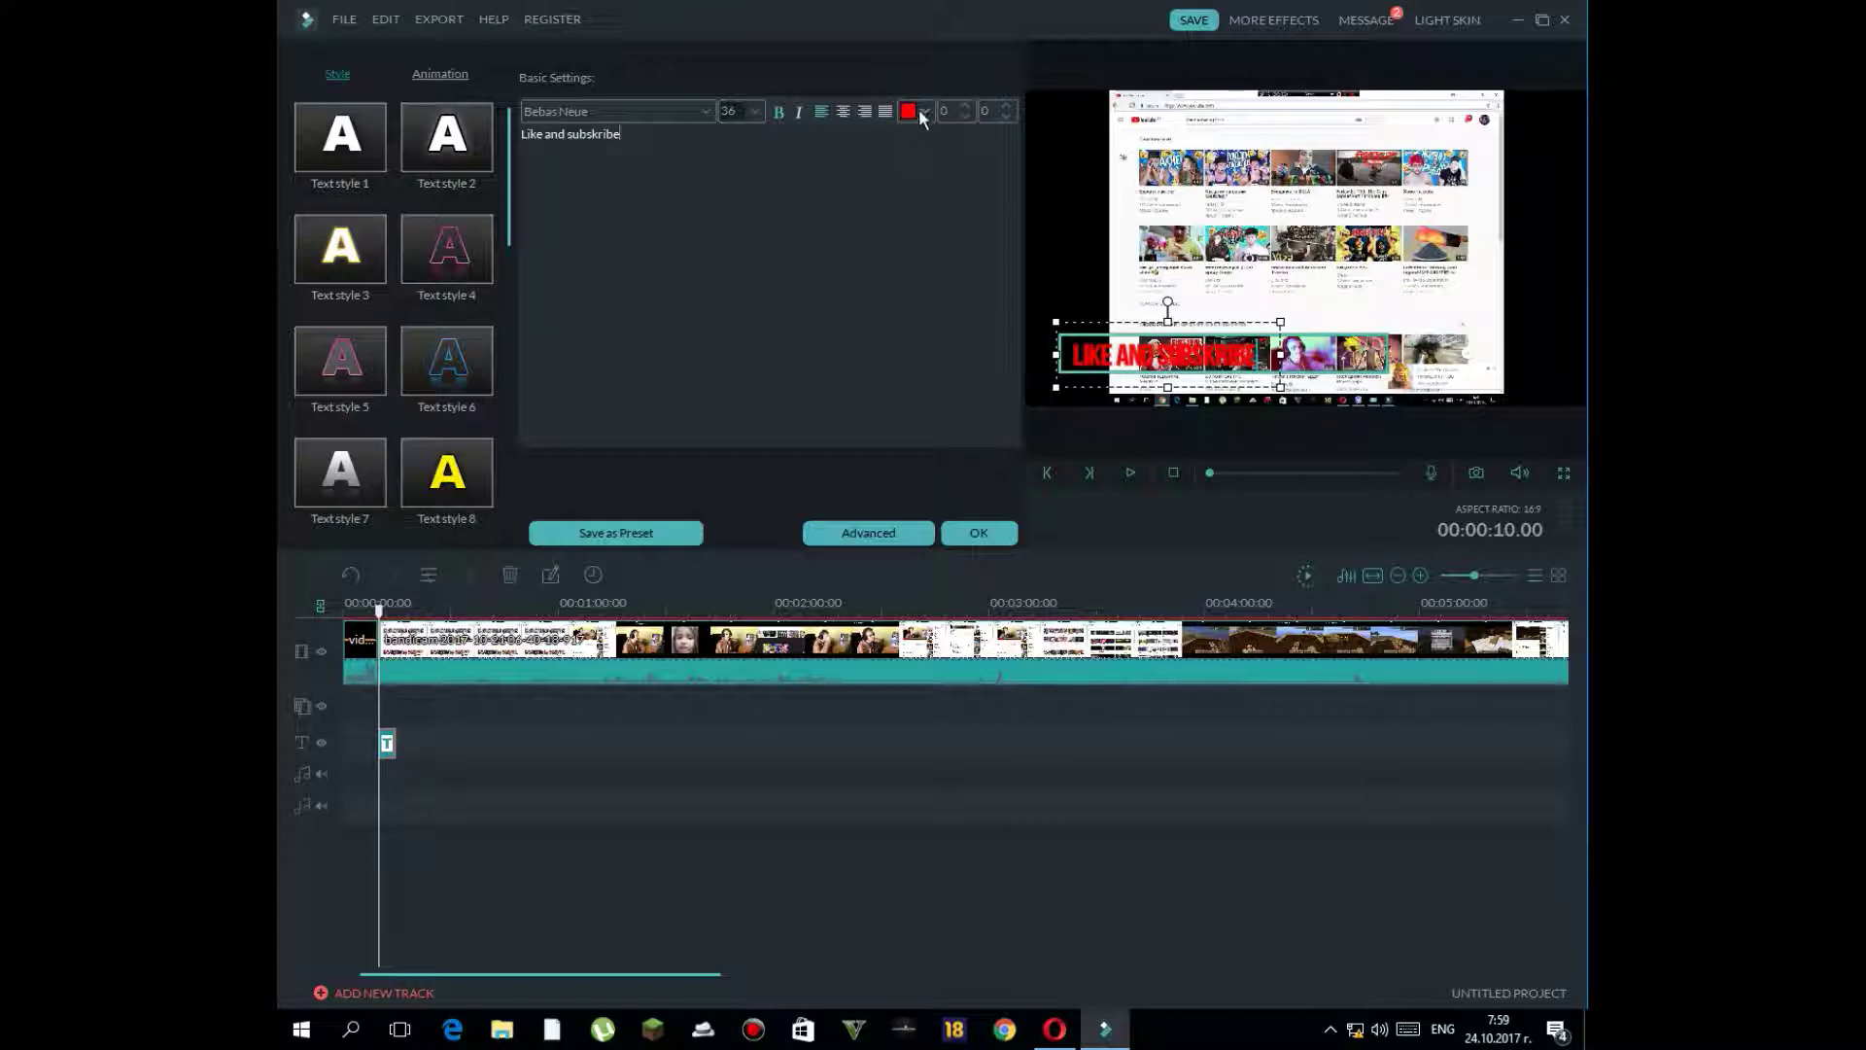
left_click(924, 109)
left_click(957, 151)
left_click(924, 111)
left_click(910, 138)
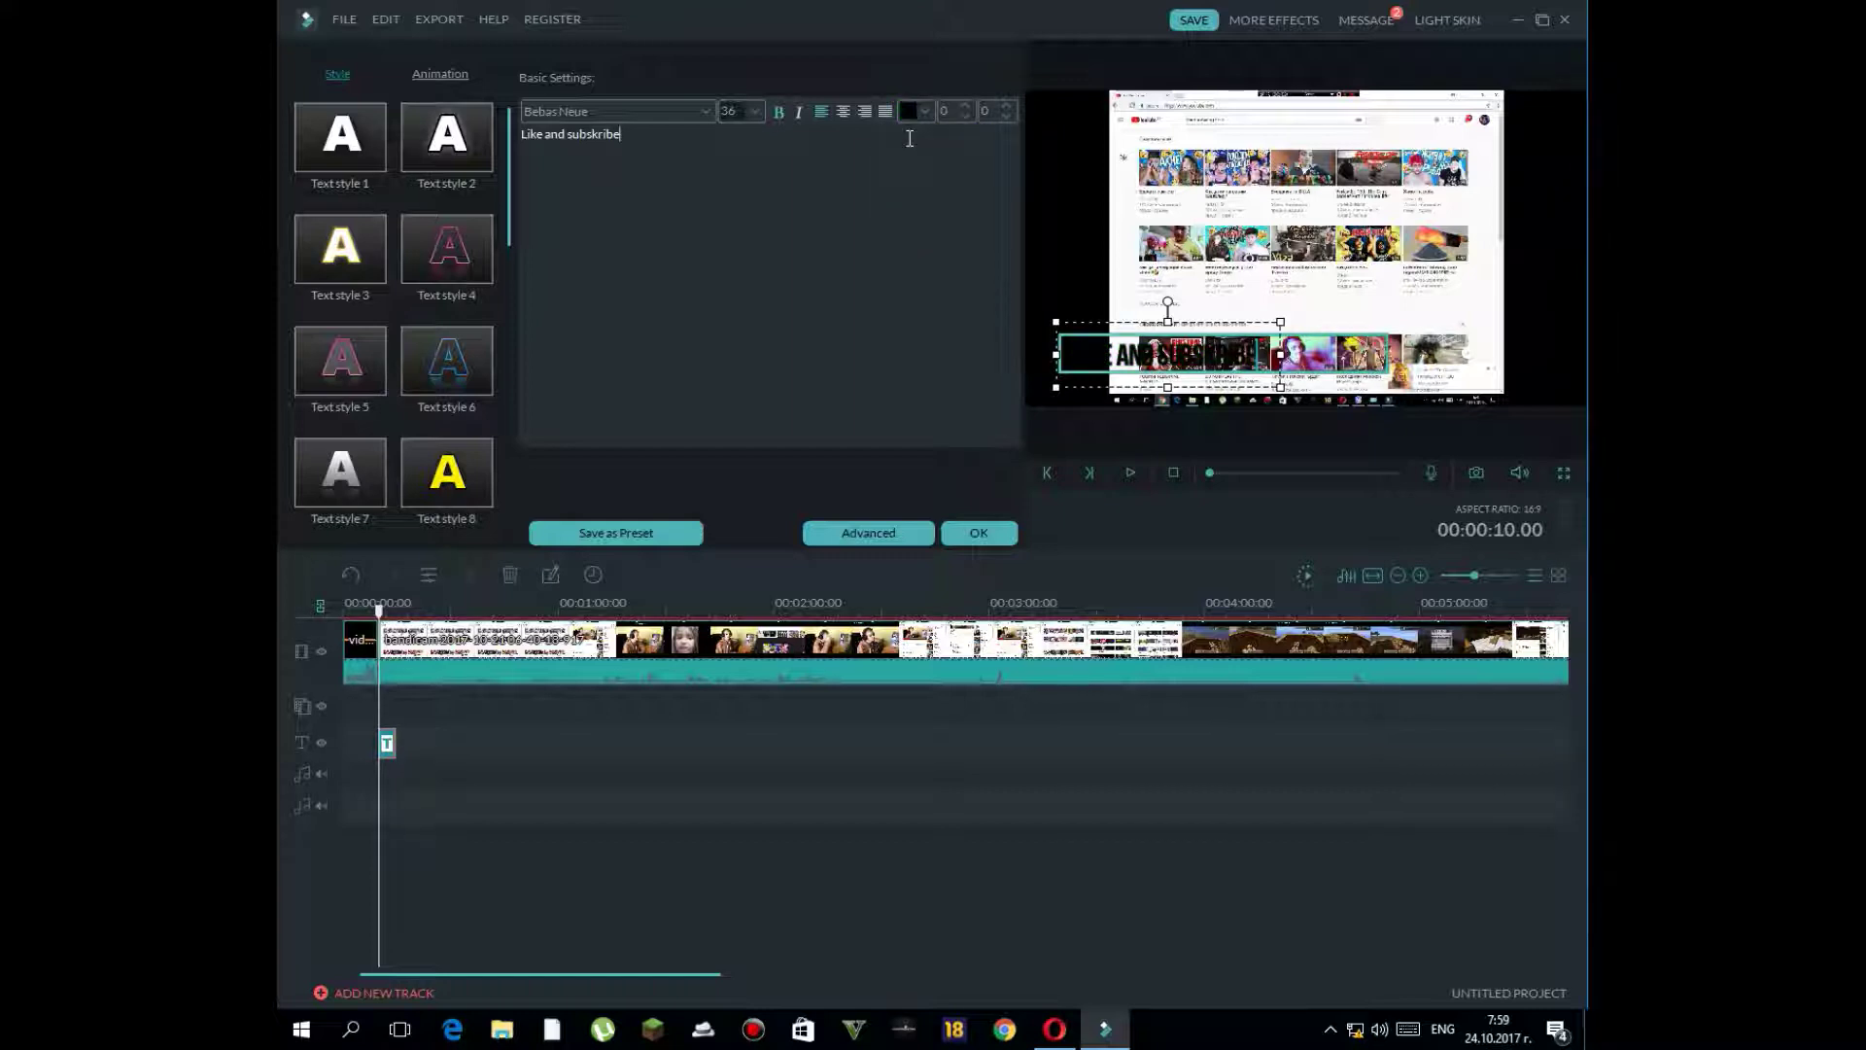
left_click(921, 113)
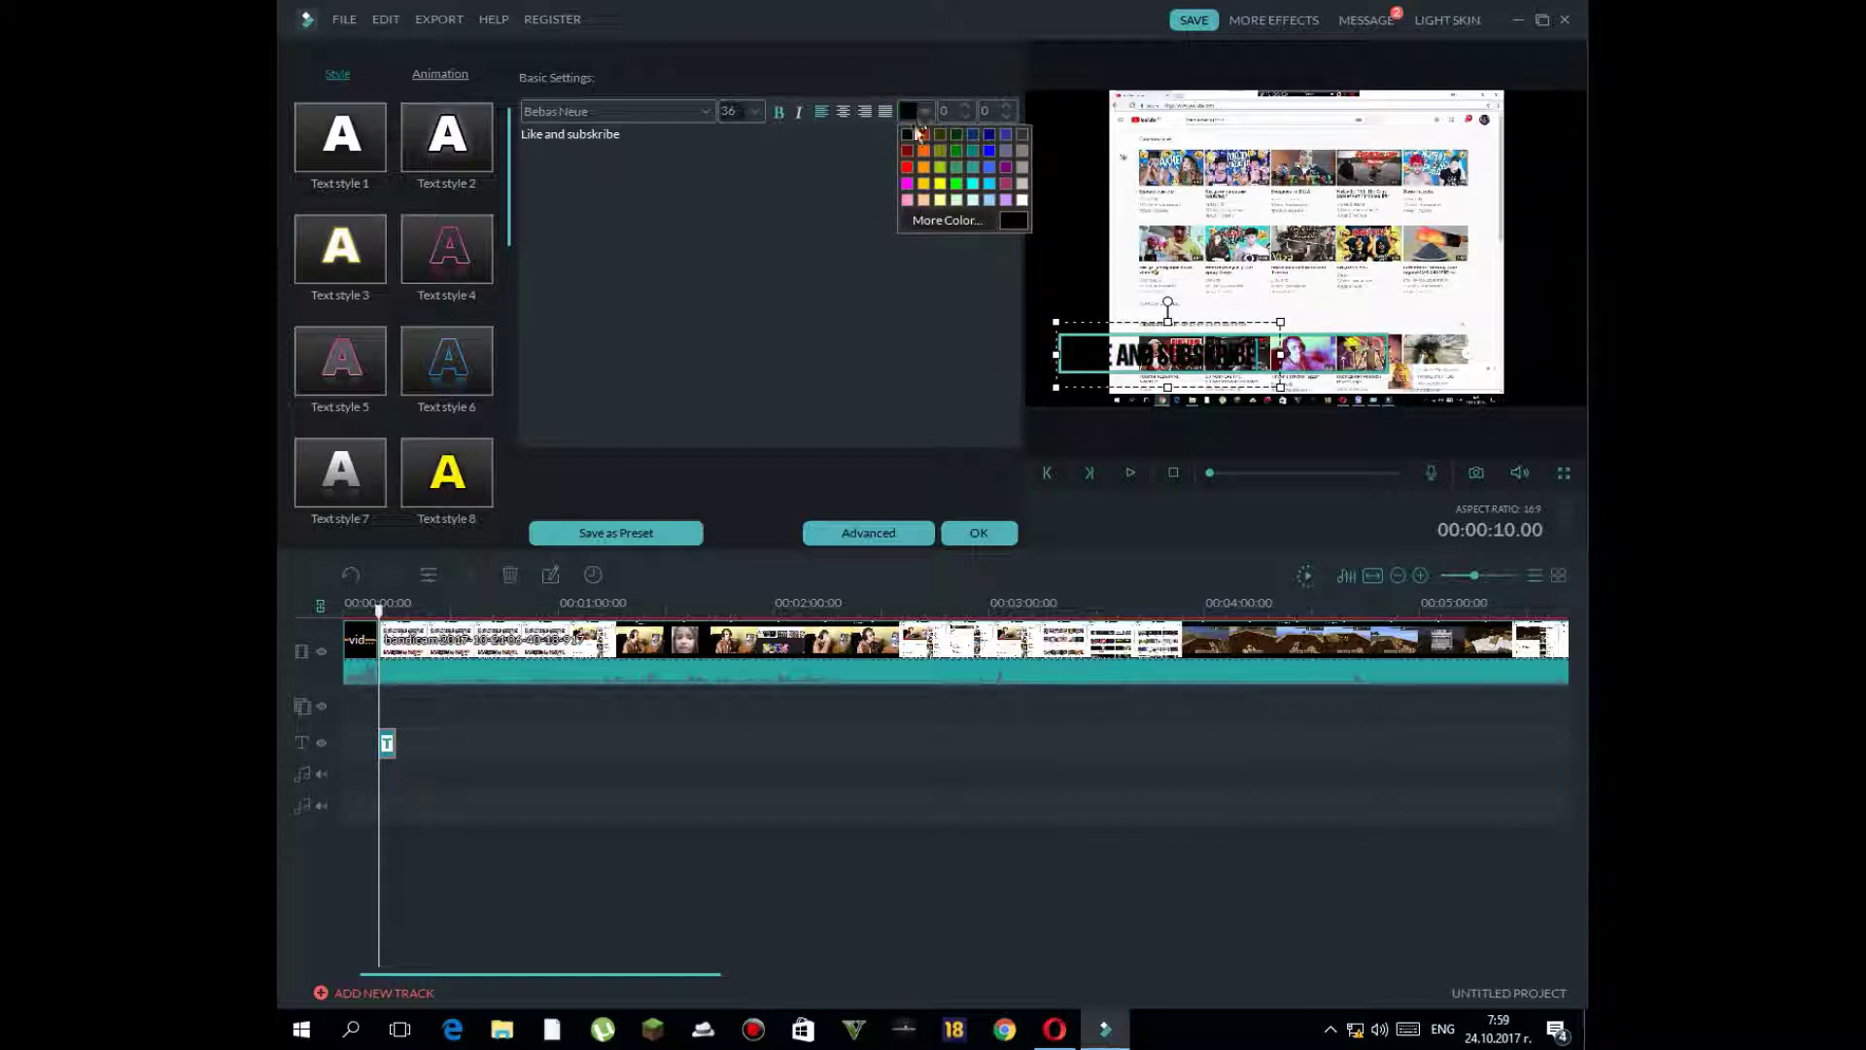
left_click(907, 182)
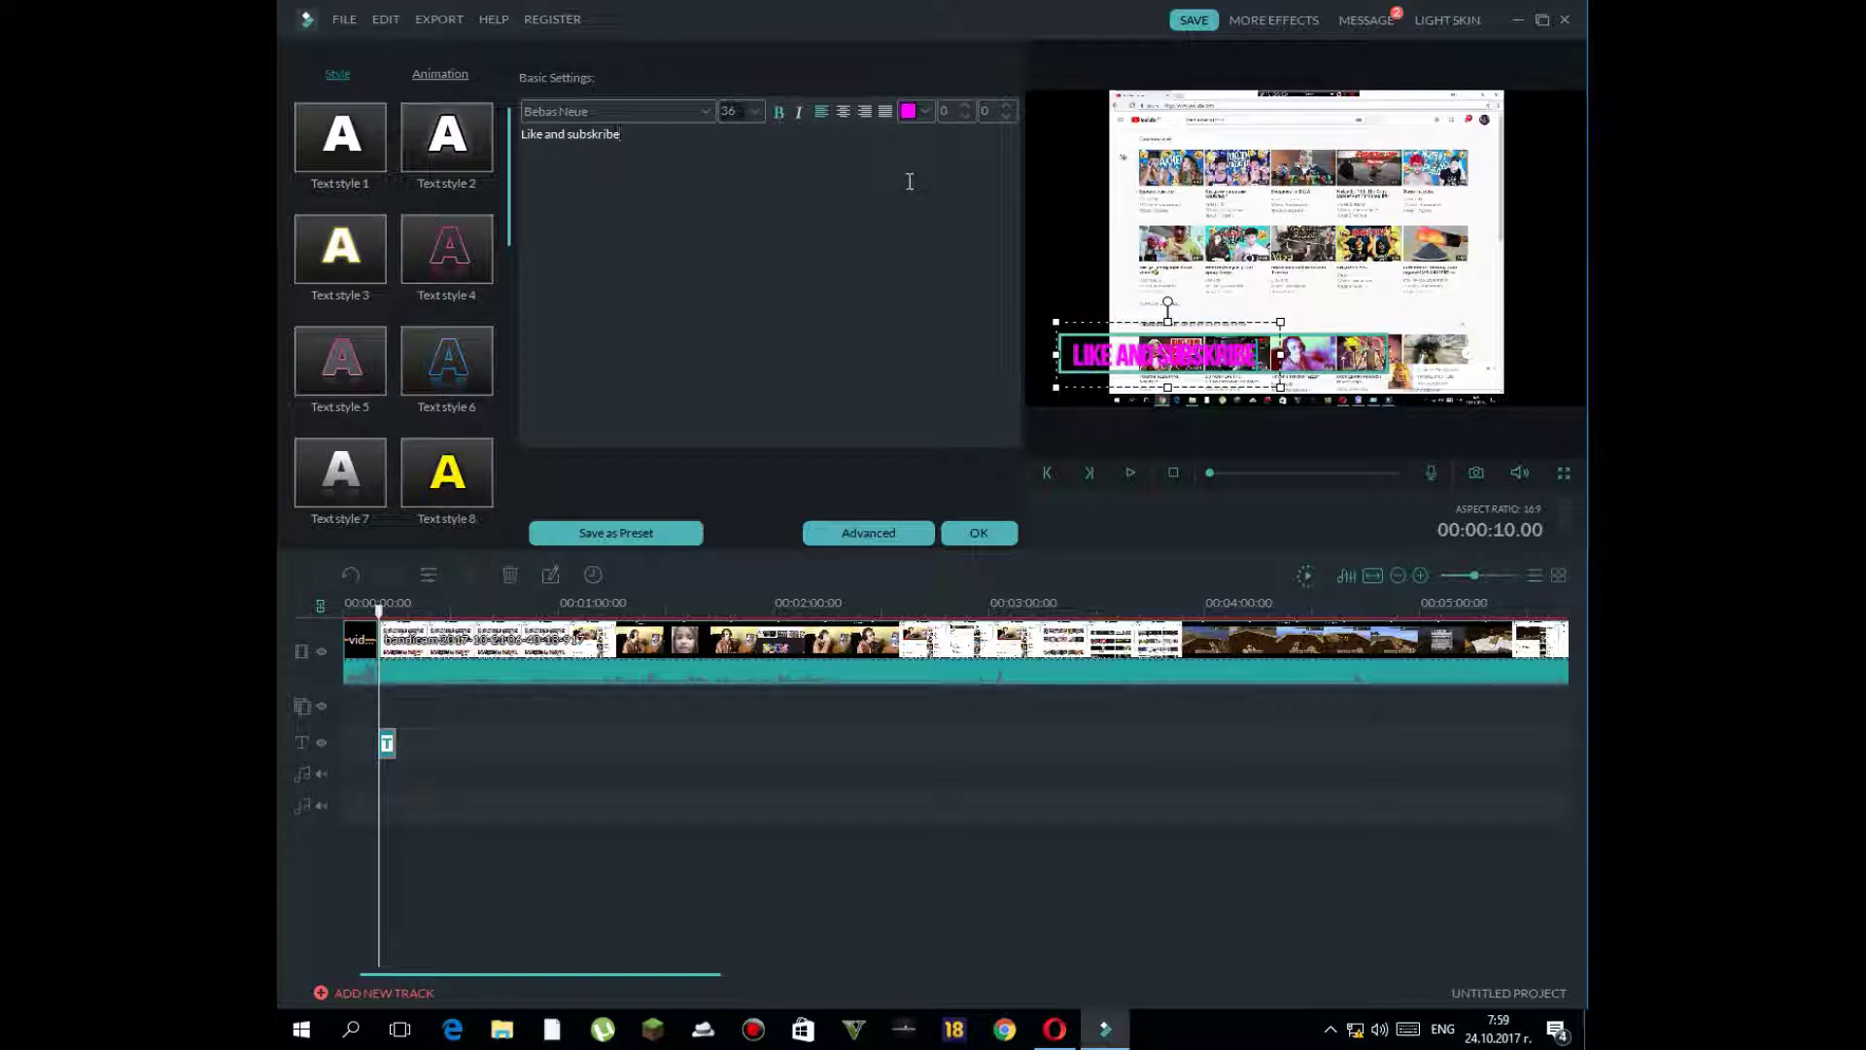
- Set the title's text colour to cyan and apply the title settings
left_click(919, 111)
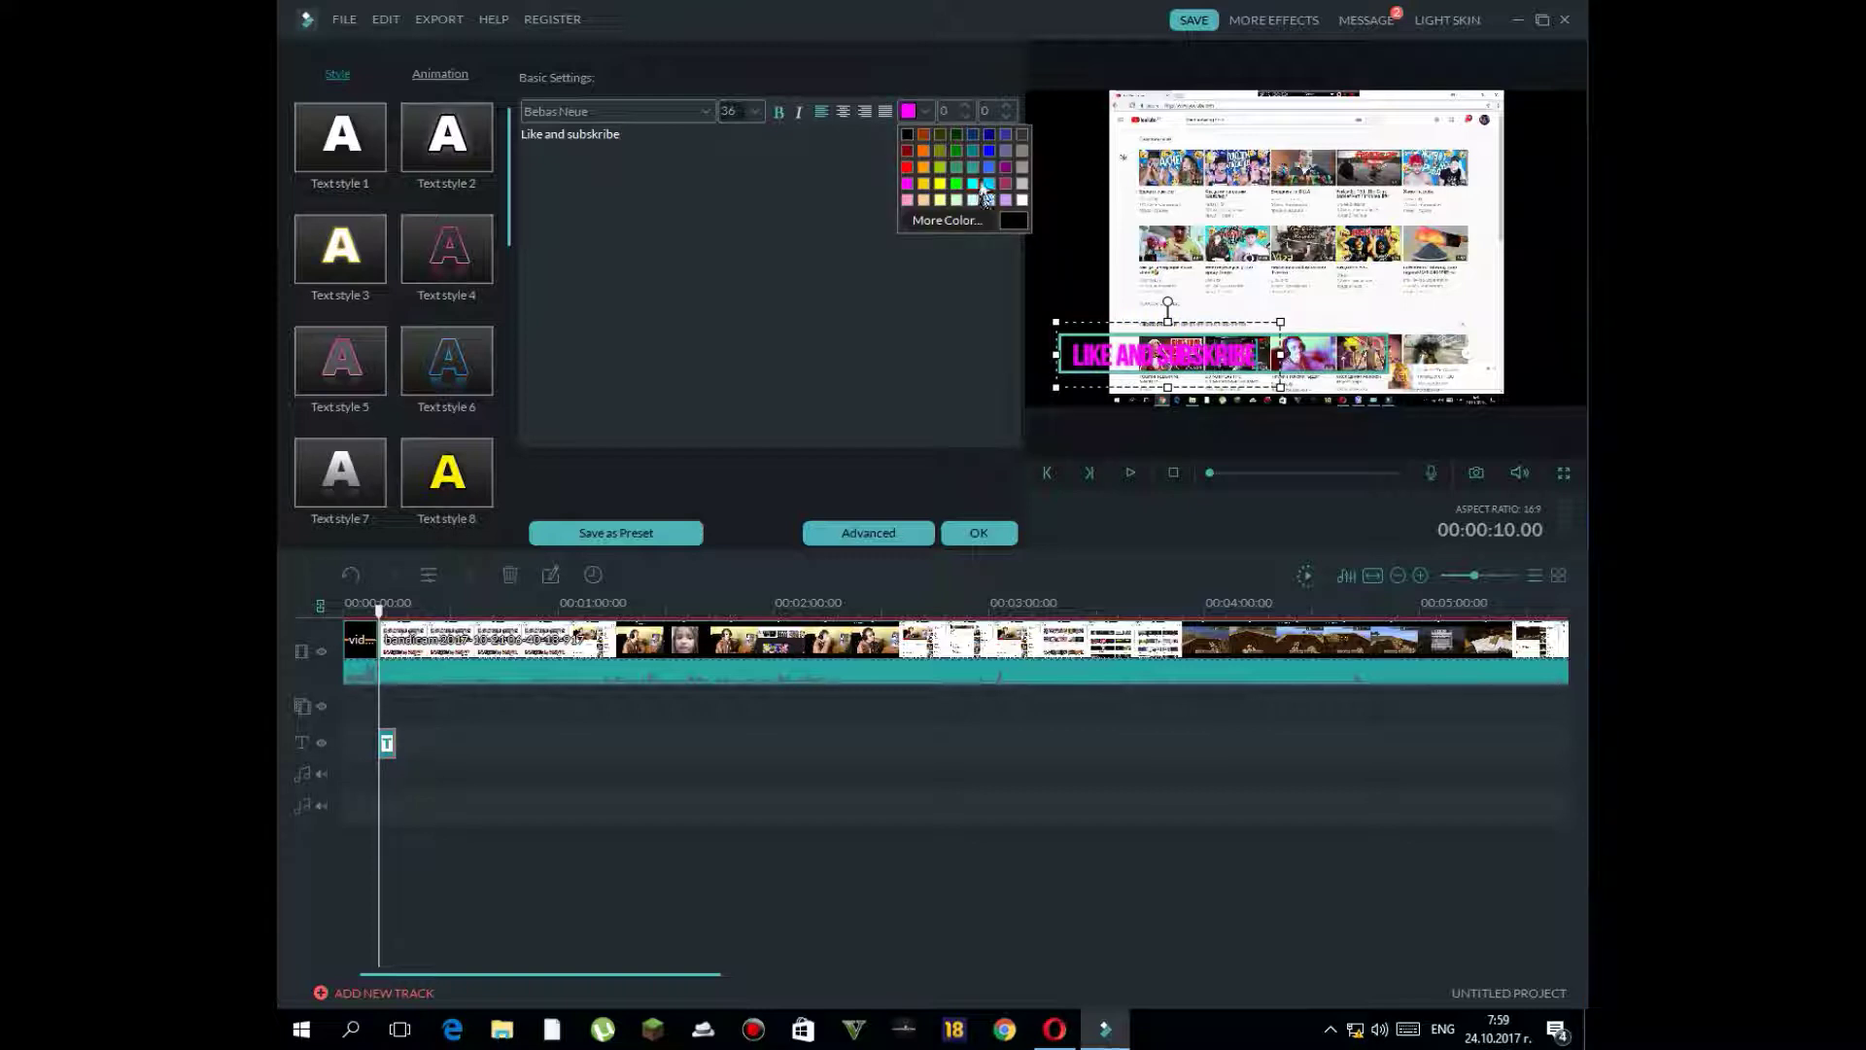
left_click(973, 183)
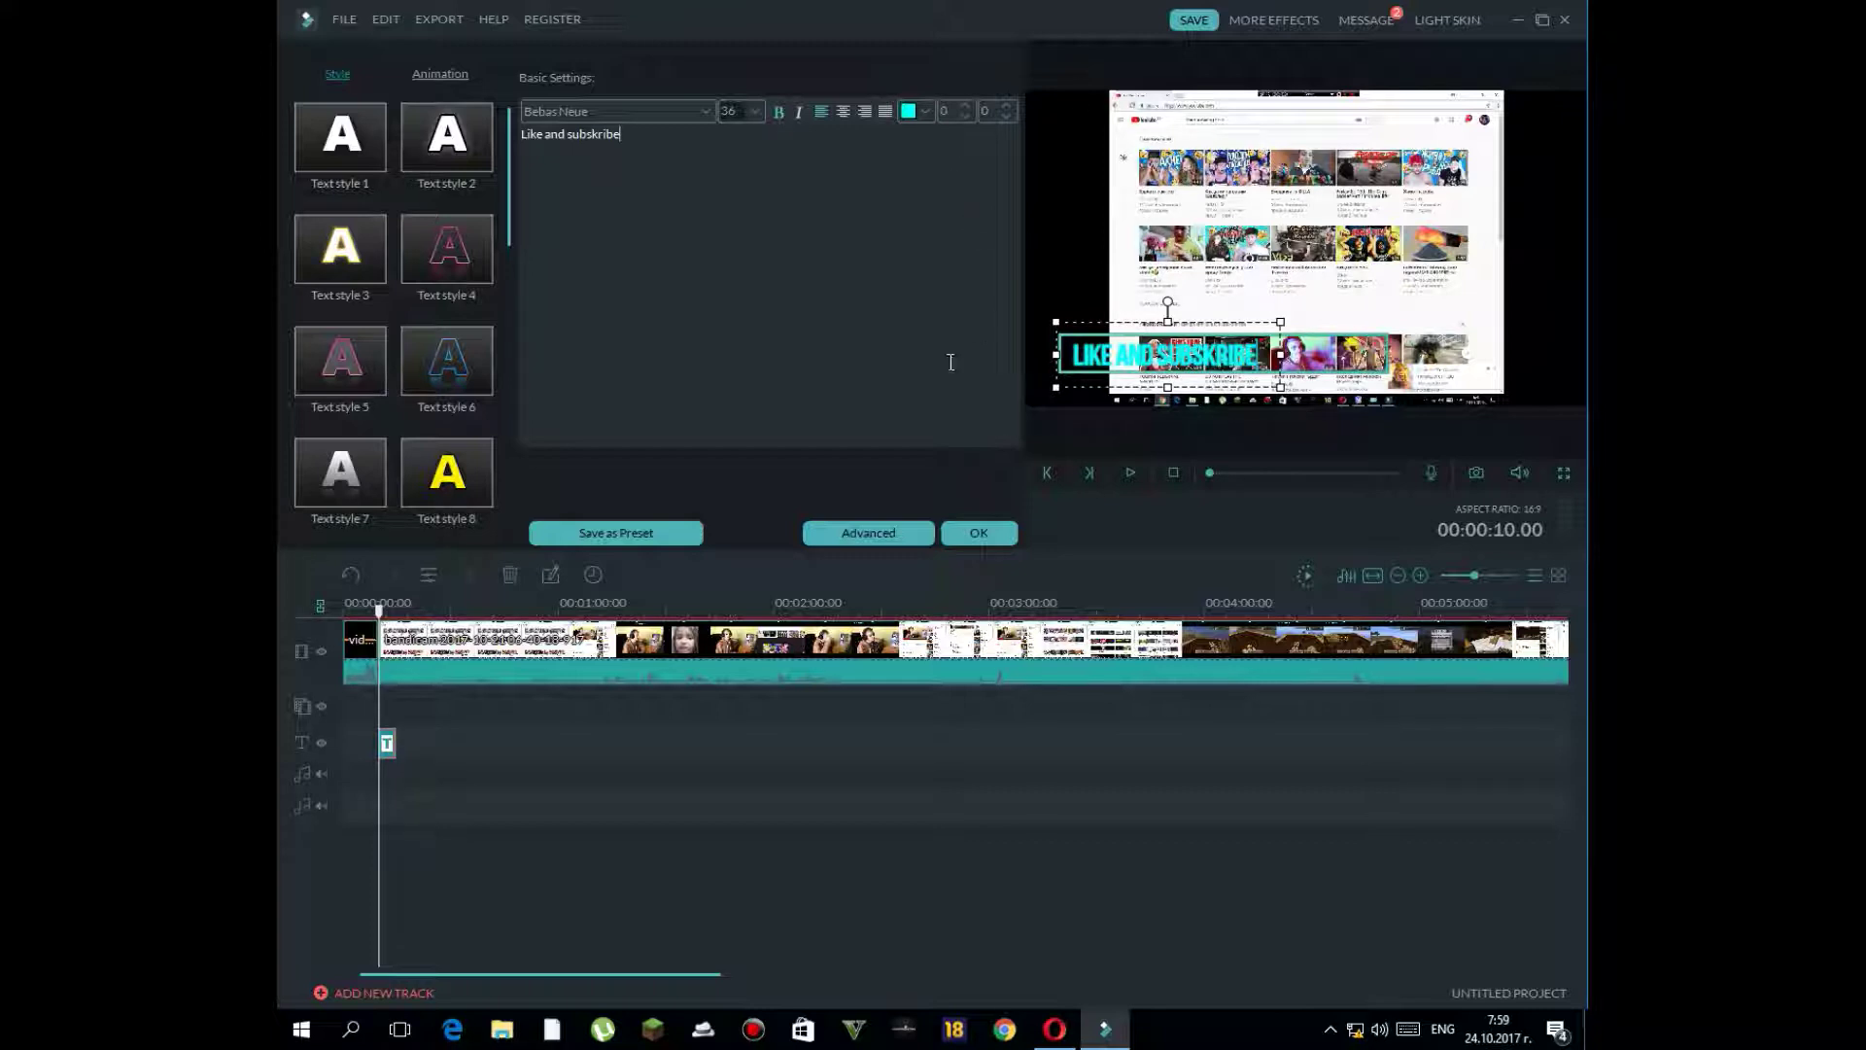
left_click(978, 533)
- Dismiss the export output window and play the timeline from the title's start to preview it
key("ctrl+e")
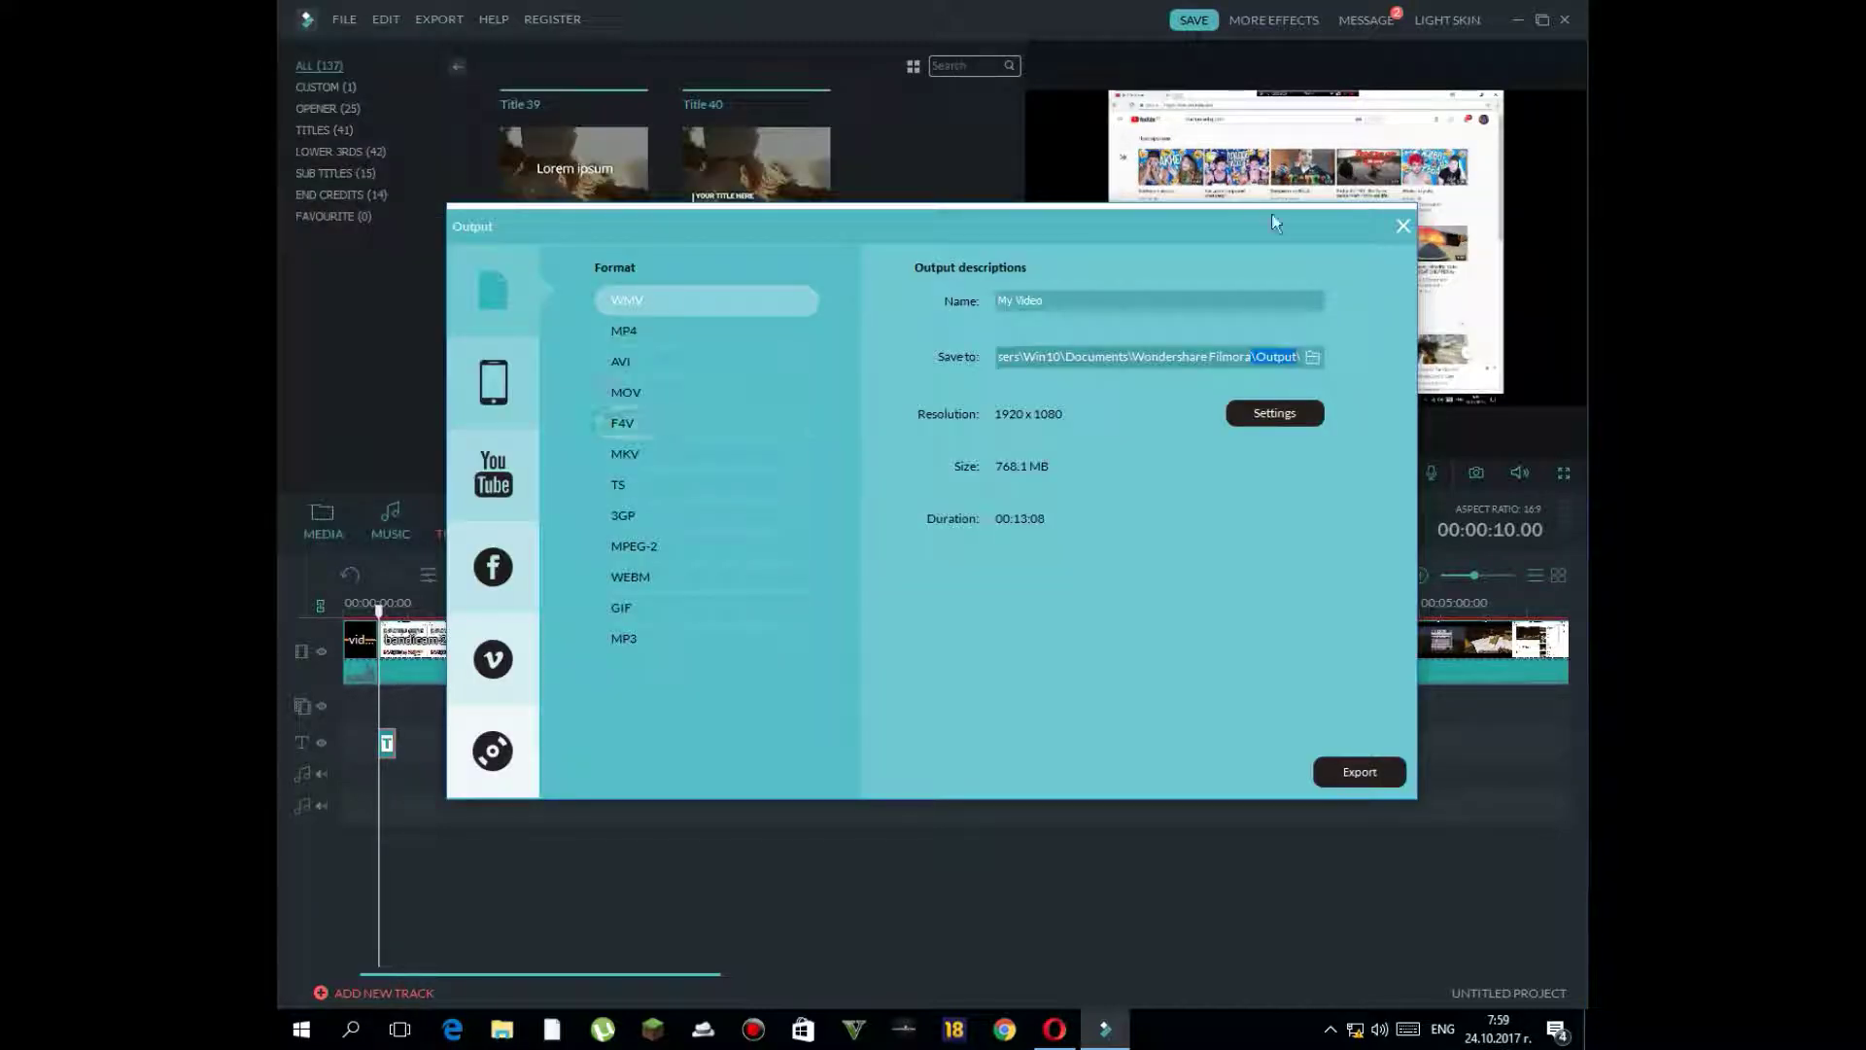
left_click(1402, 225)
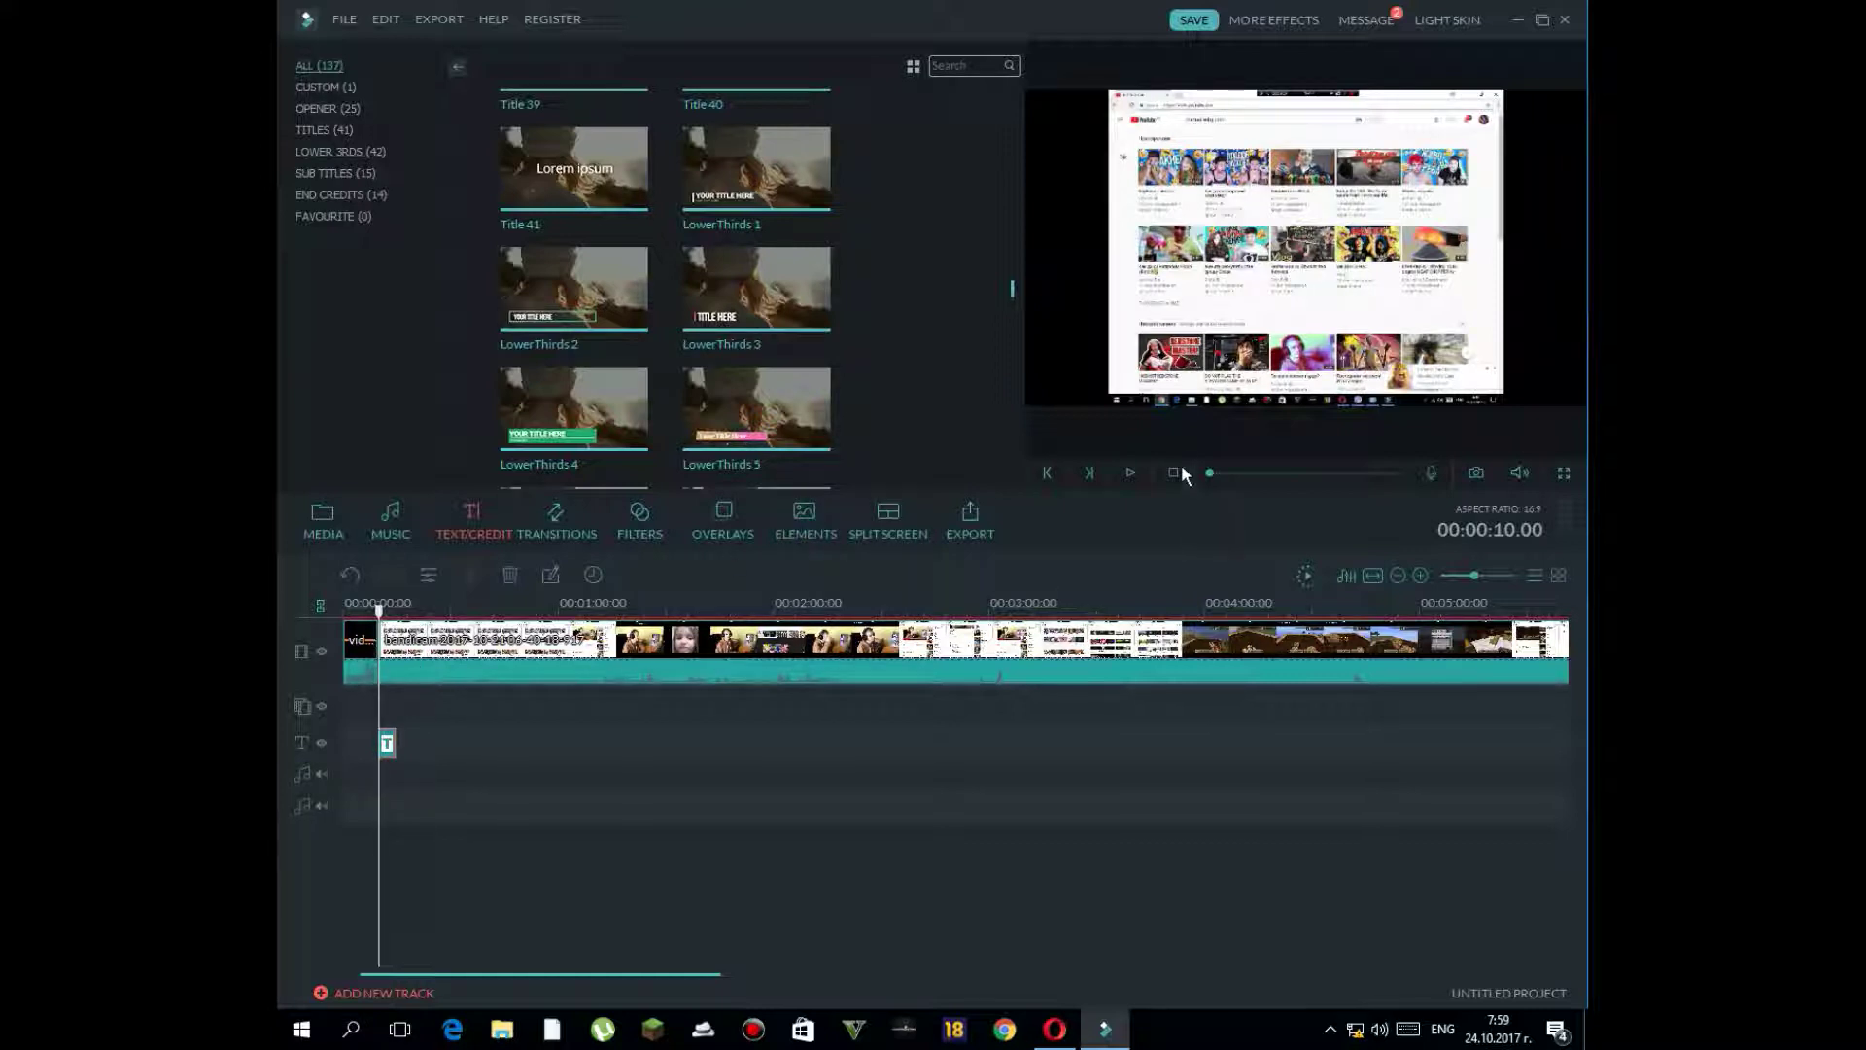
left_click(1129, 472)
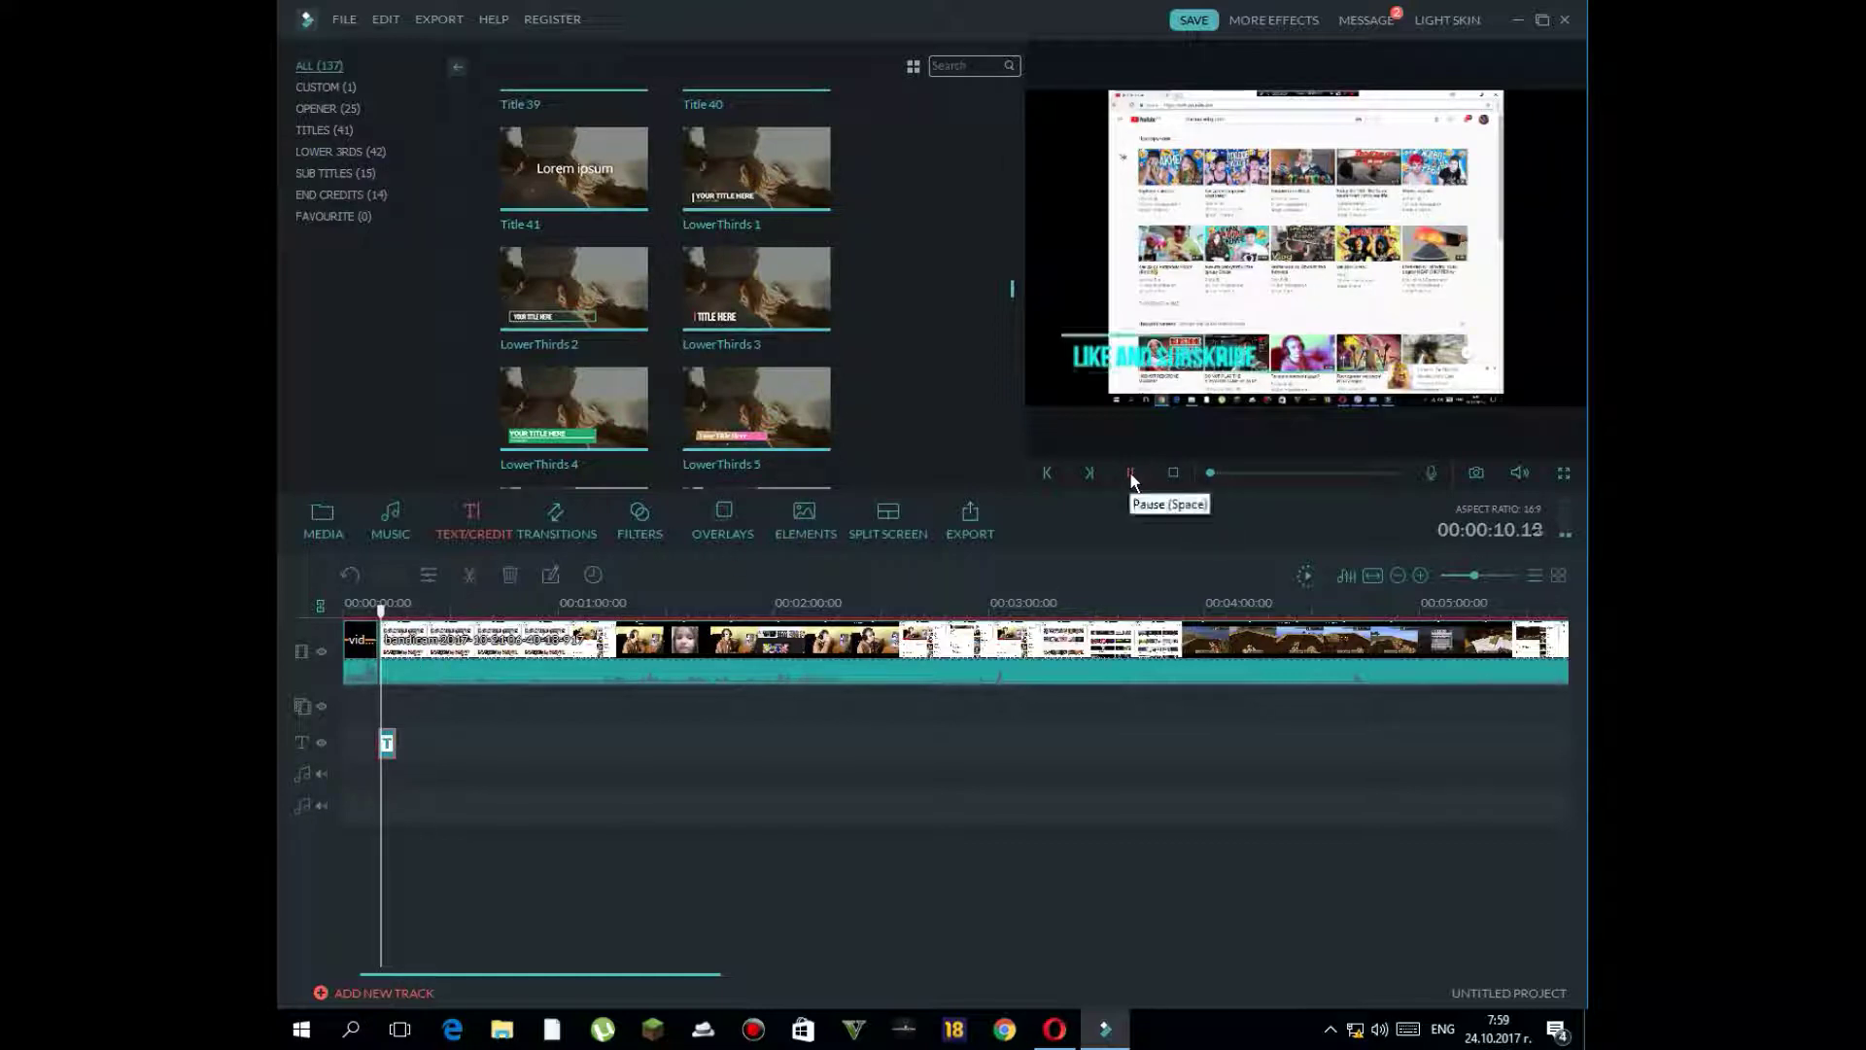
- Preview the timeline past the end of the title clip and pause playback
left_click(1170, 472)
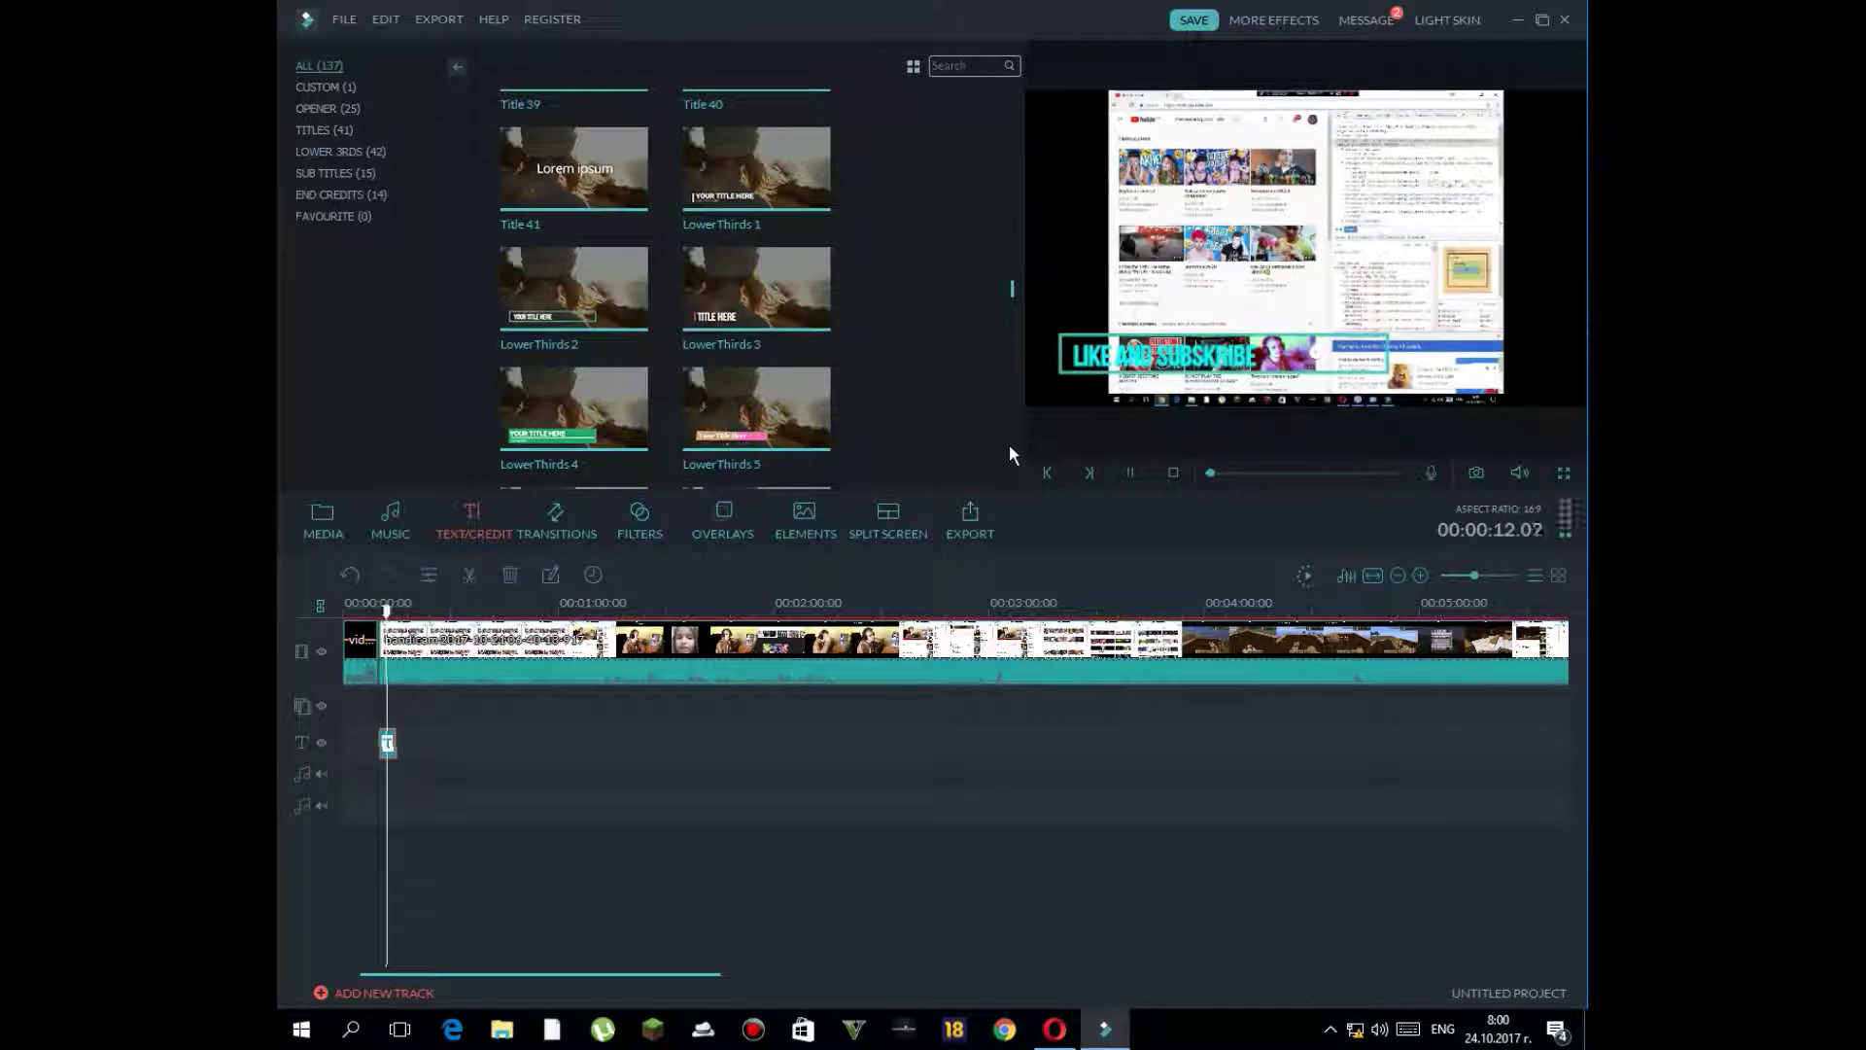
left_click(1131, 473)
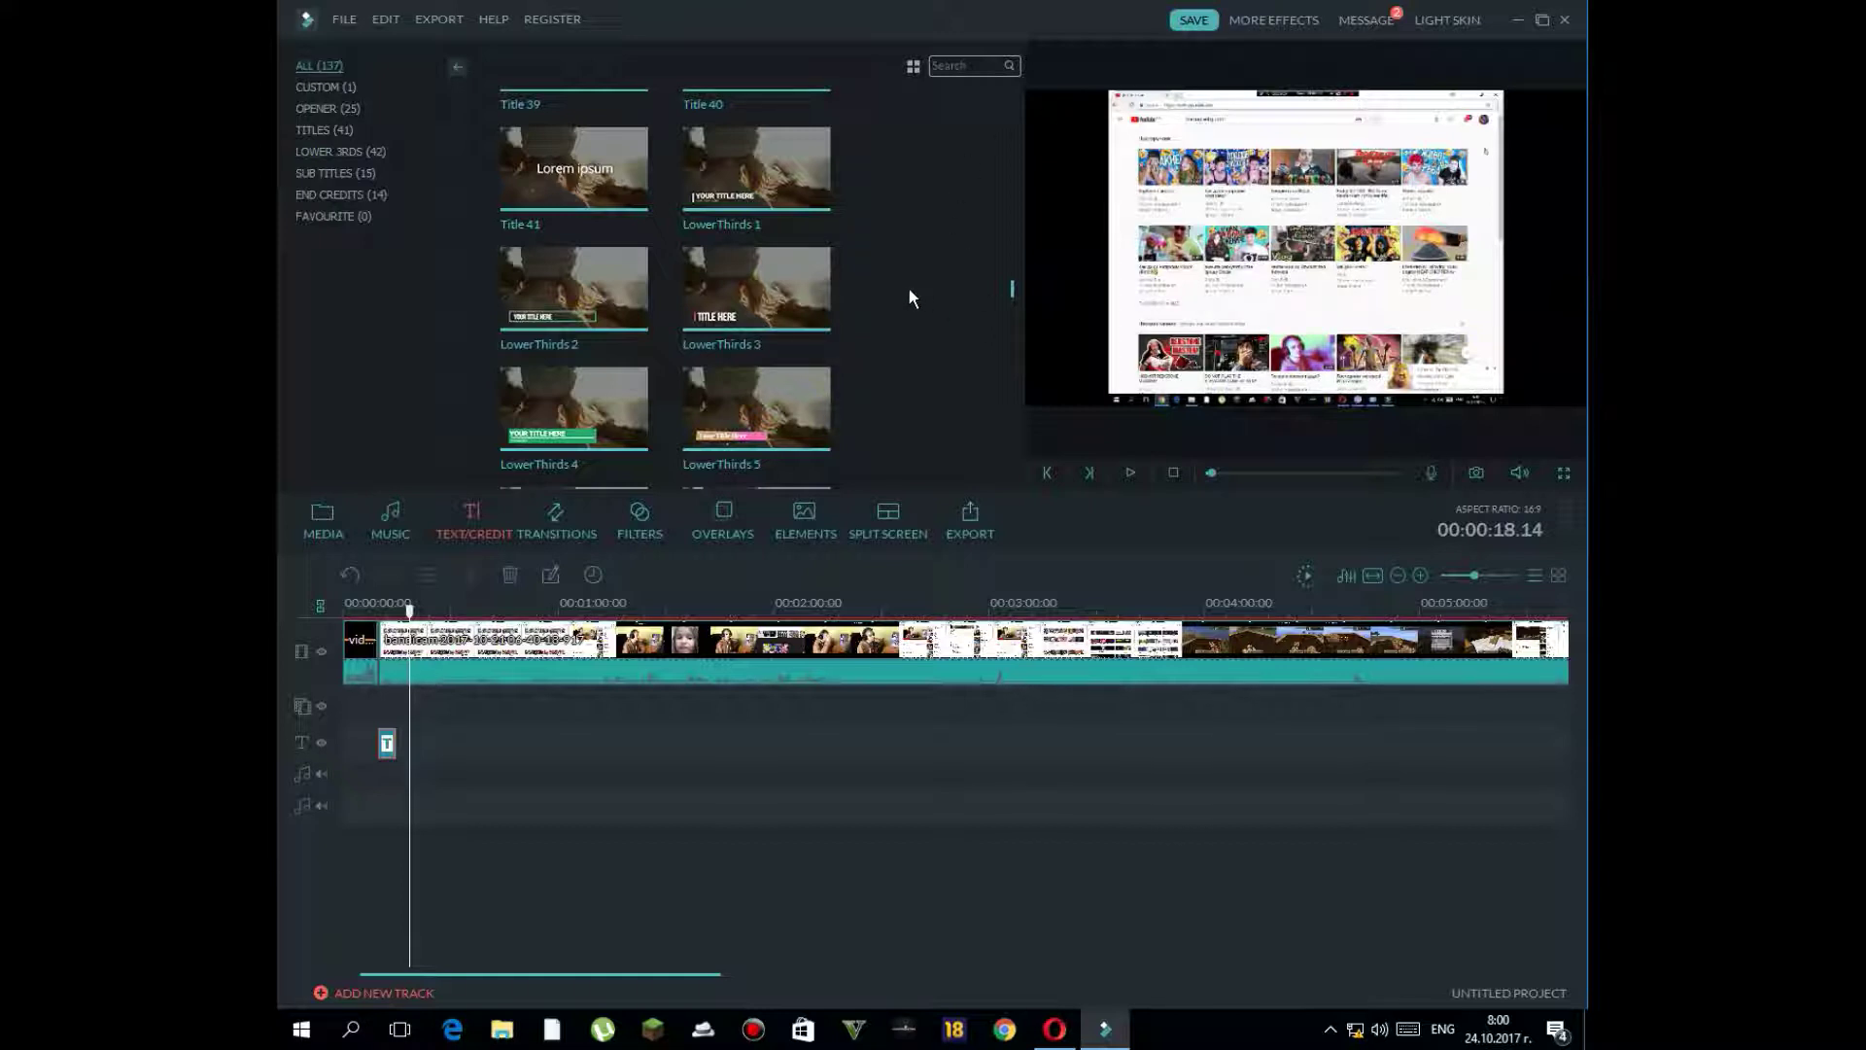
- Save the project as "VE Project 3" in the Crack folder on the Desktop
left_click(1192, 21)
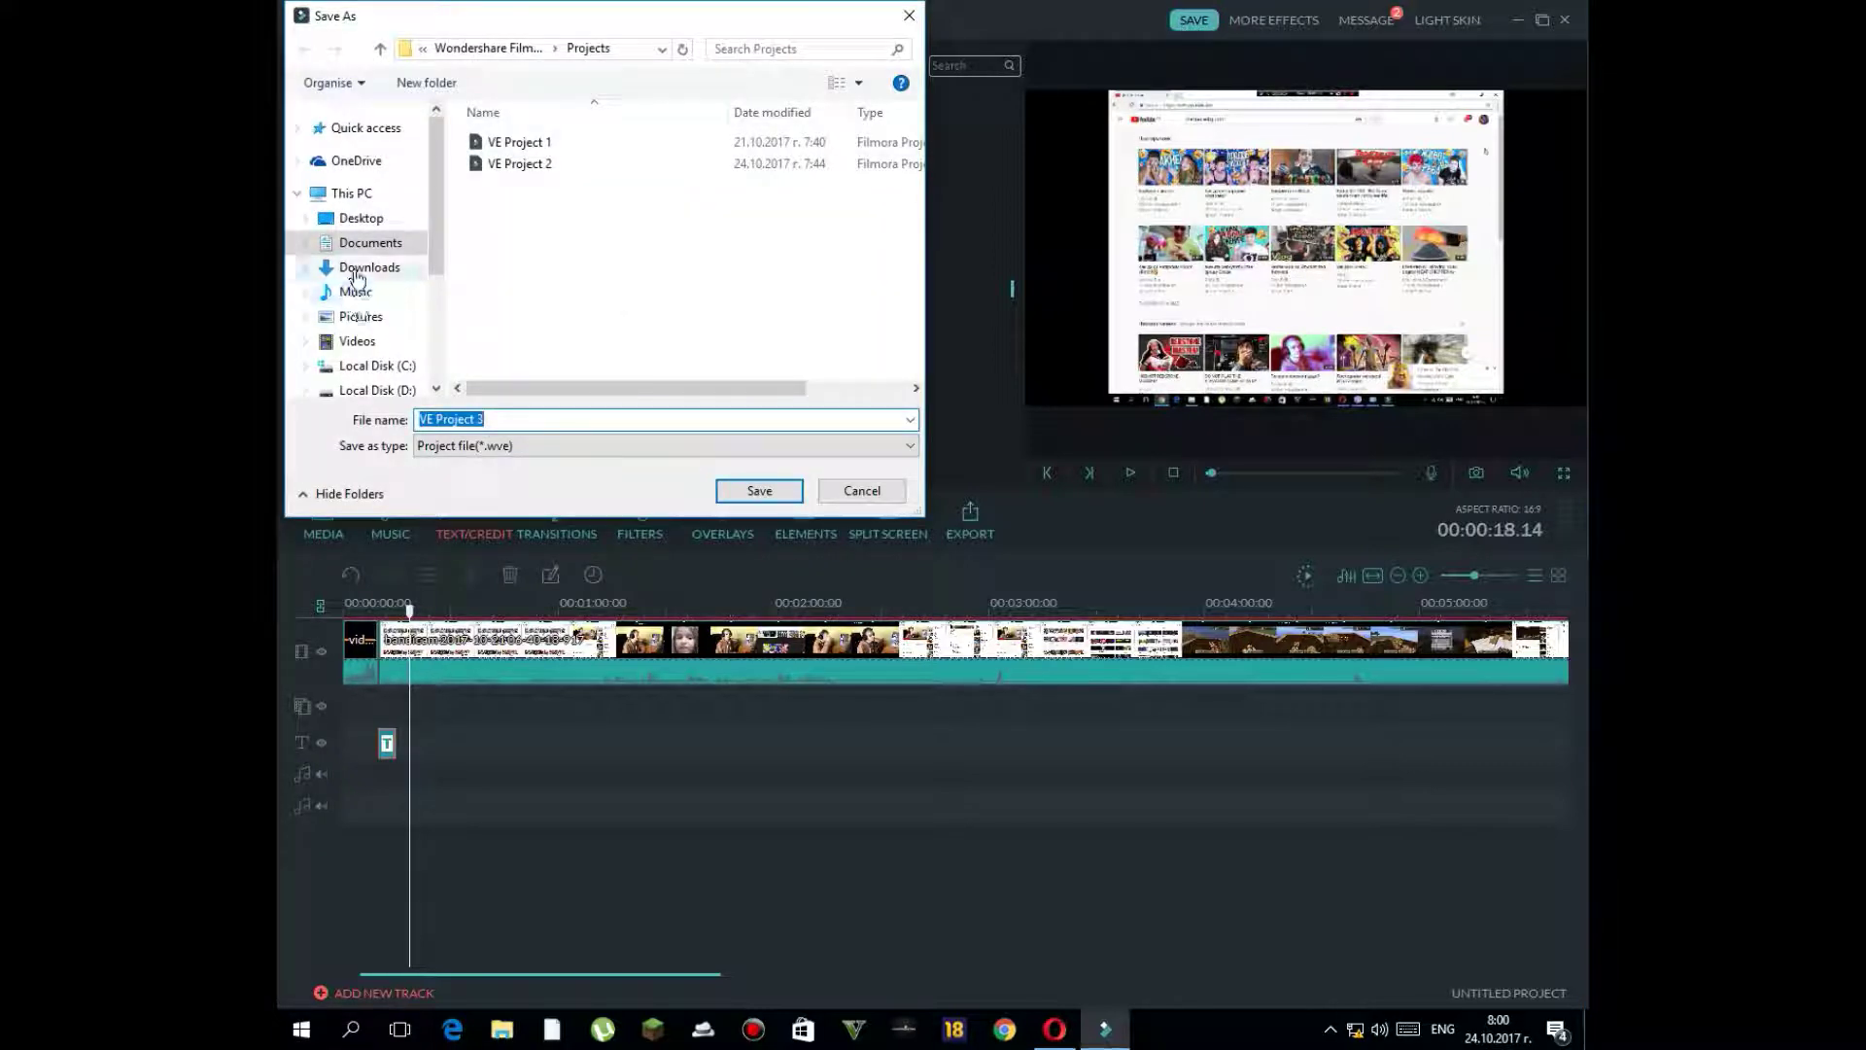
left_click(357, 272)
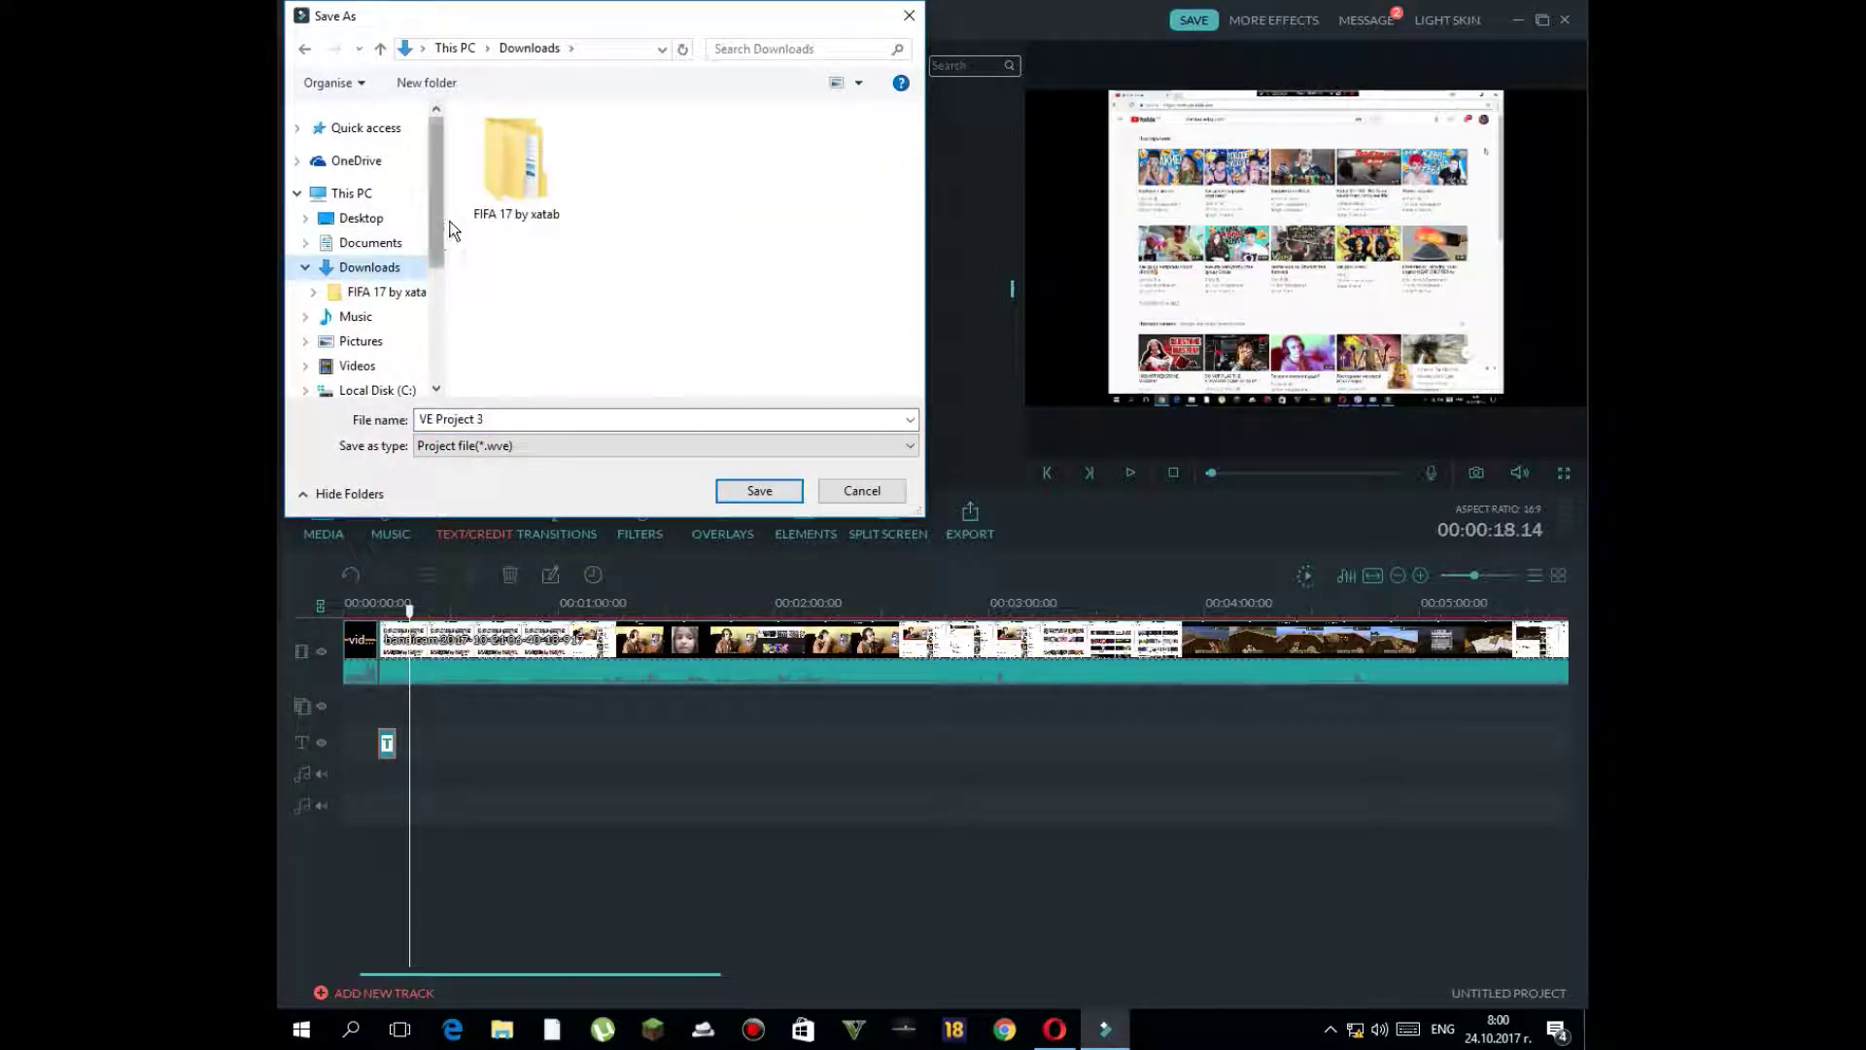
double_click(509, 177)
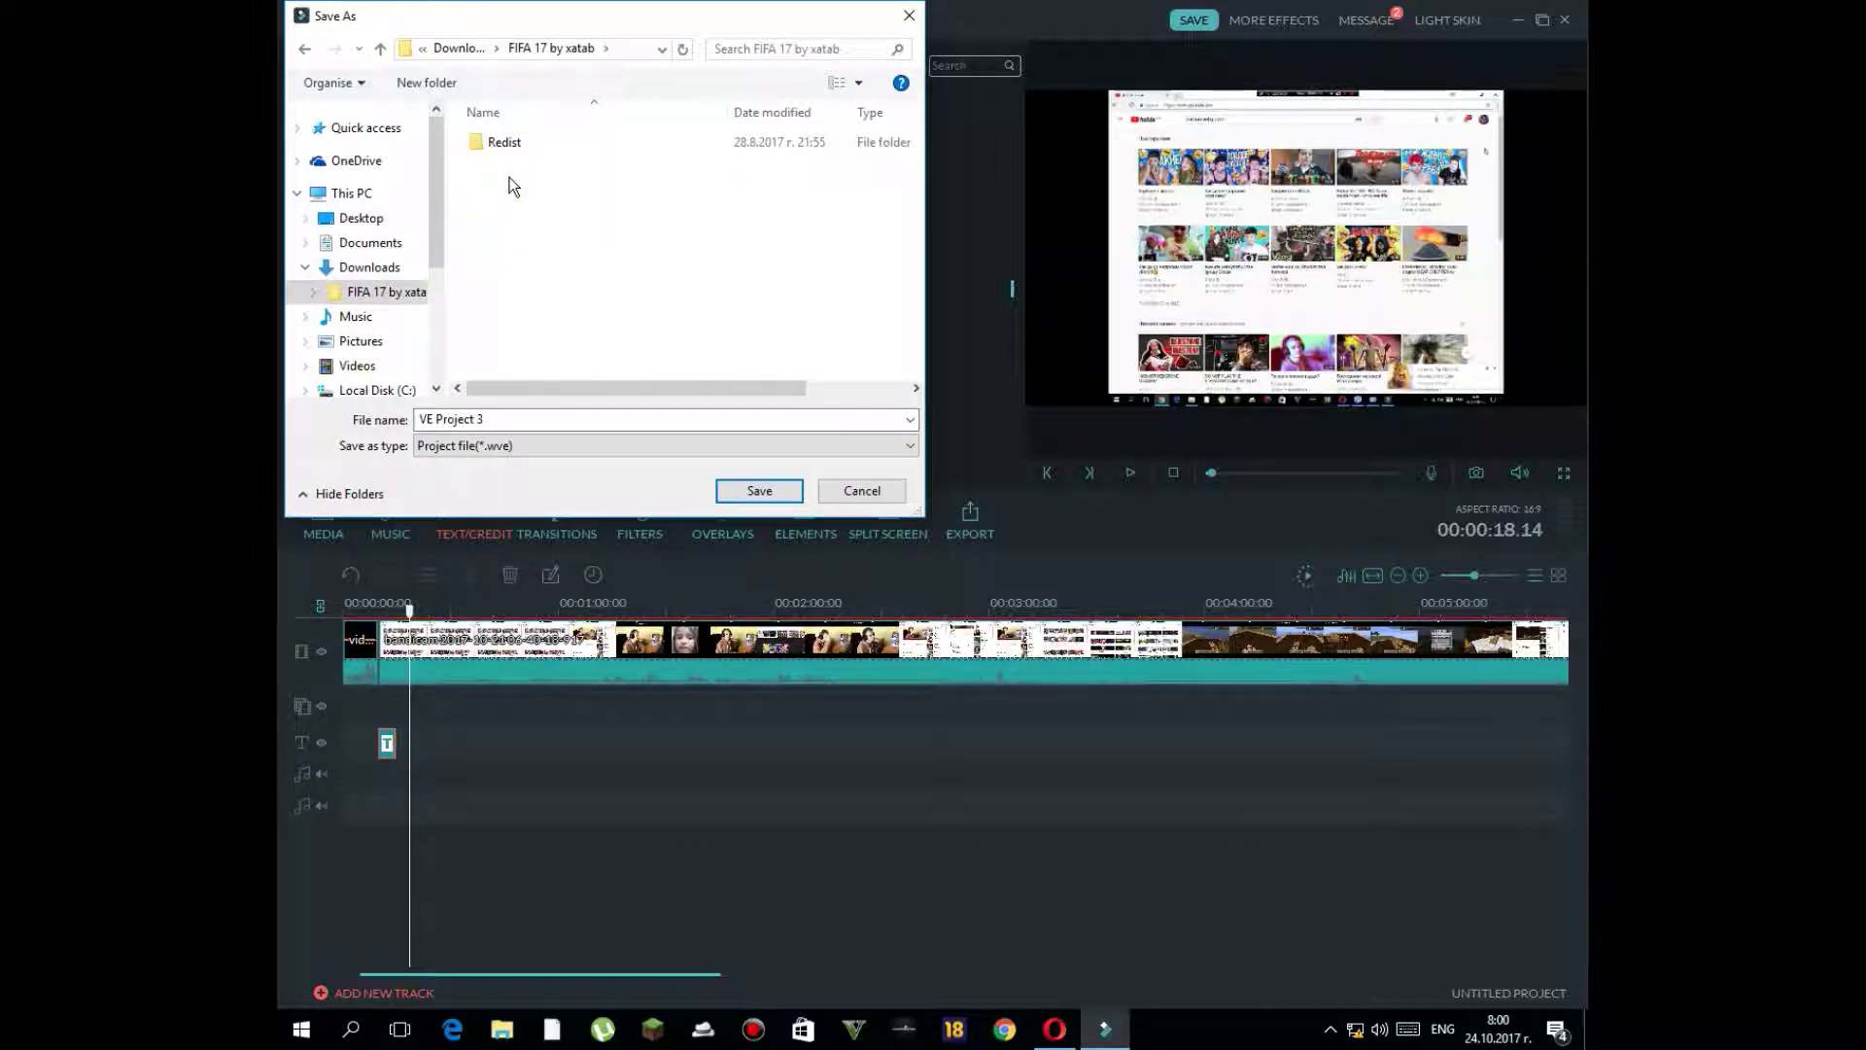
left_click(377, 243)
left_click(374, 267)
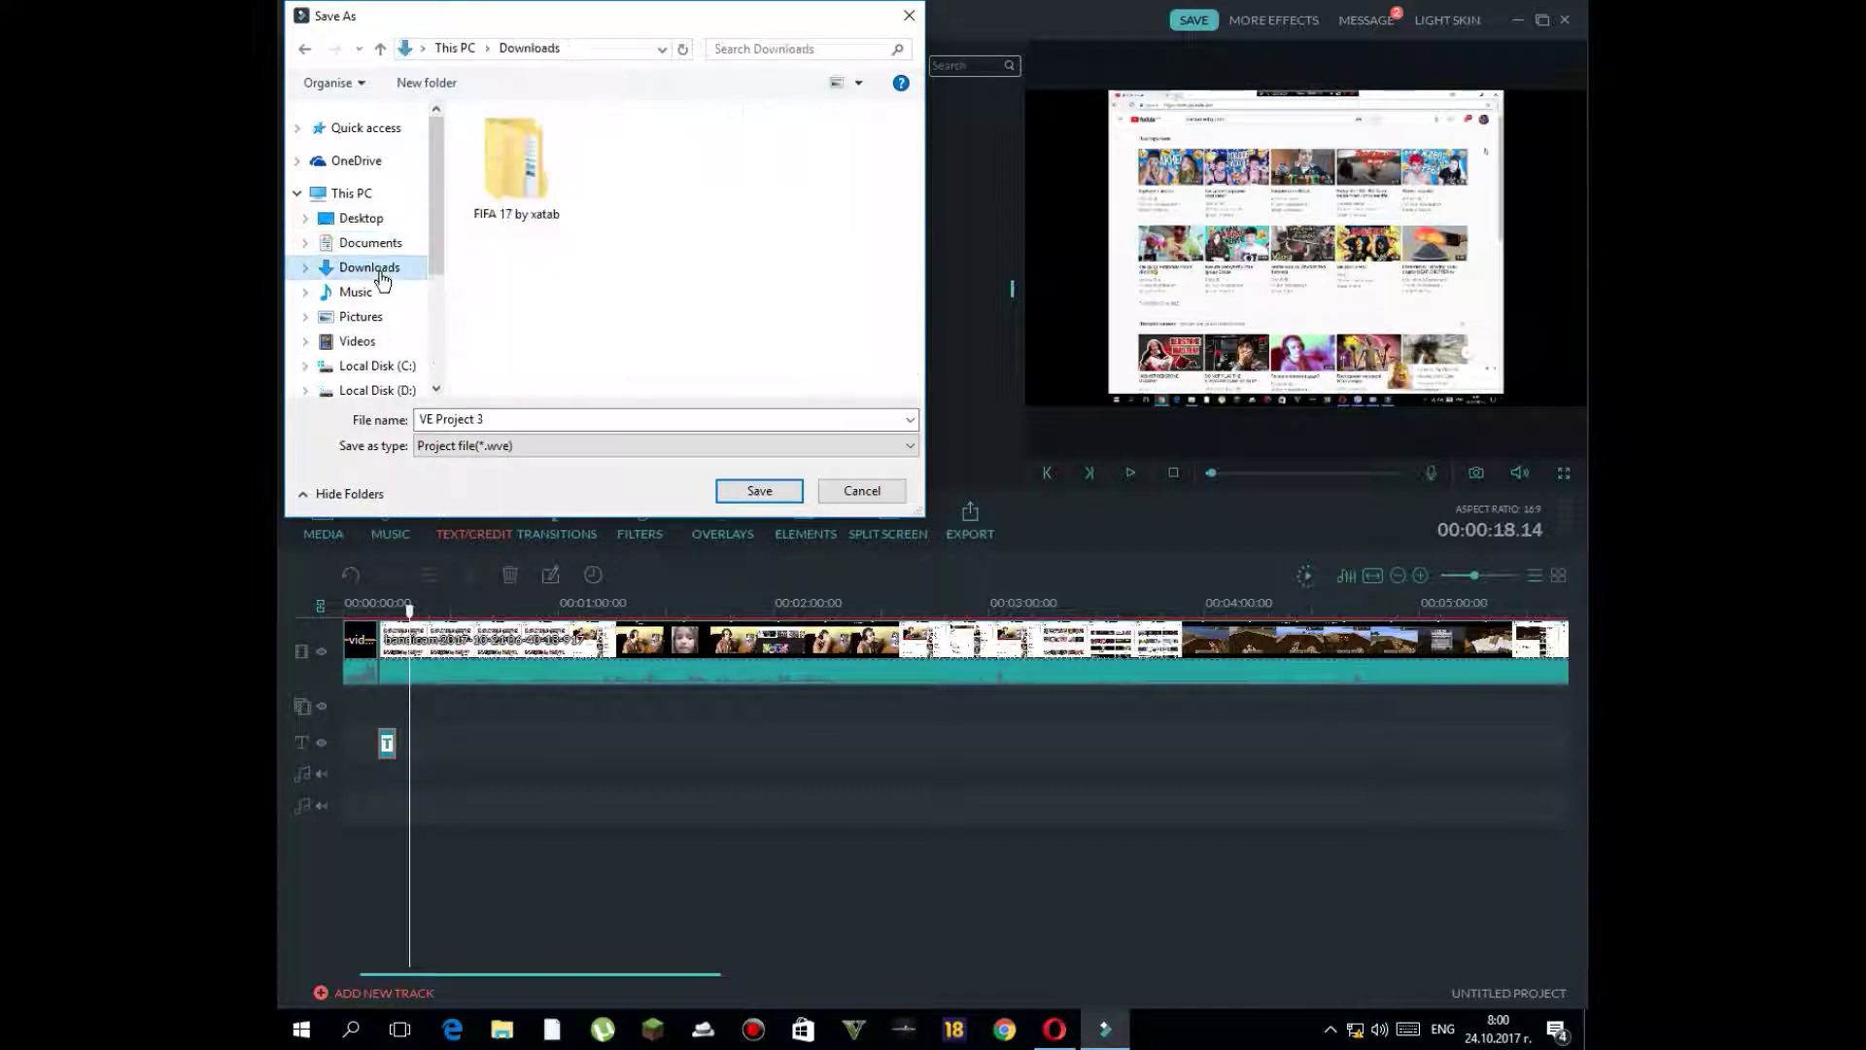
left_click(369, 220)
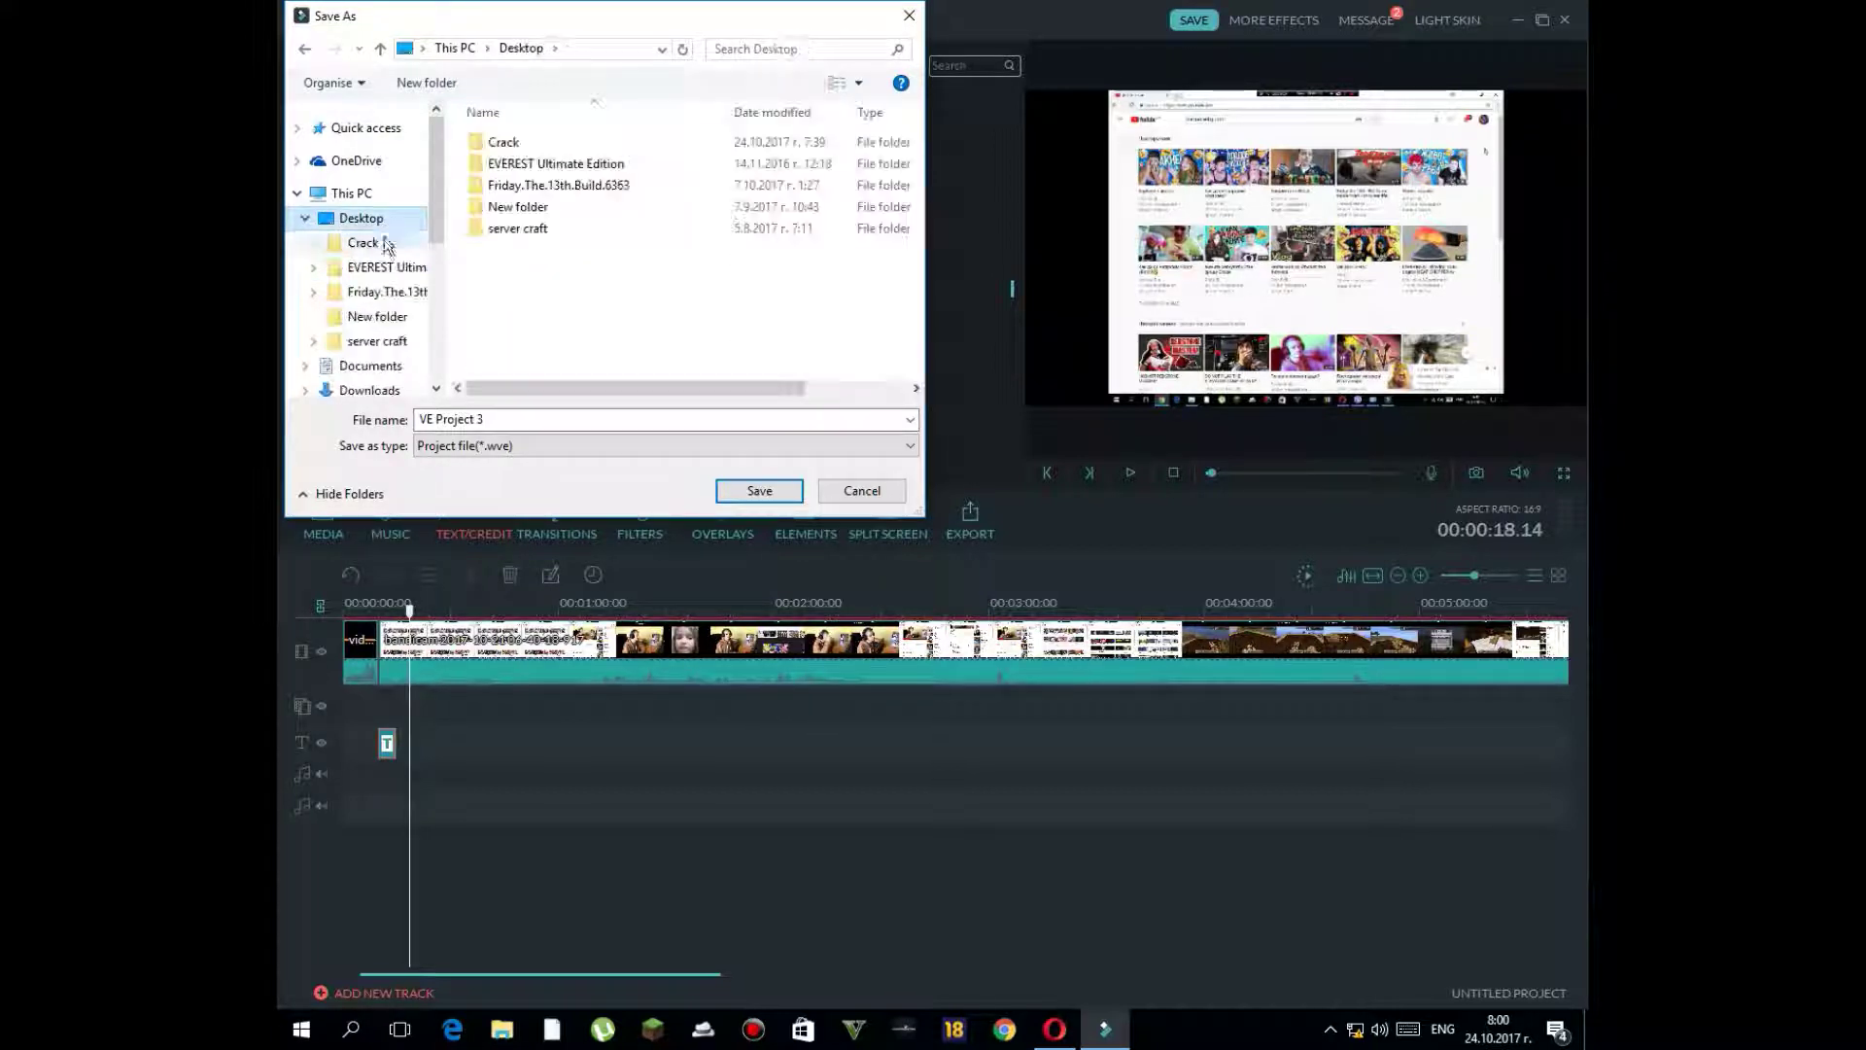
double_click(489, 146)
left_click(759, 491)
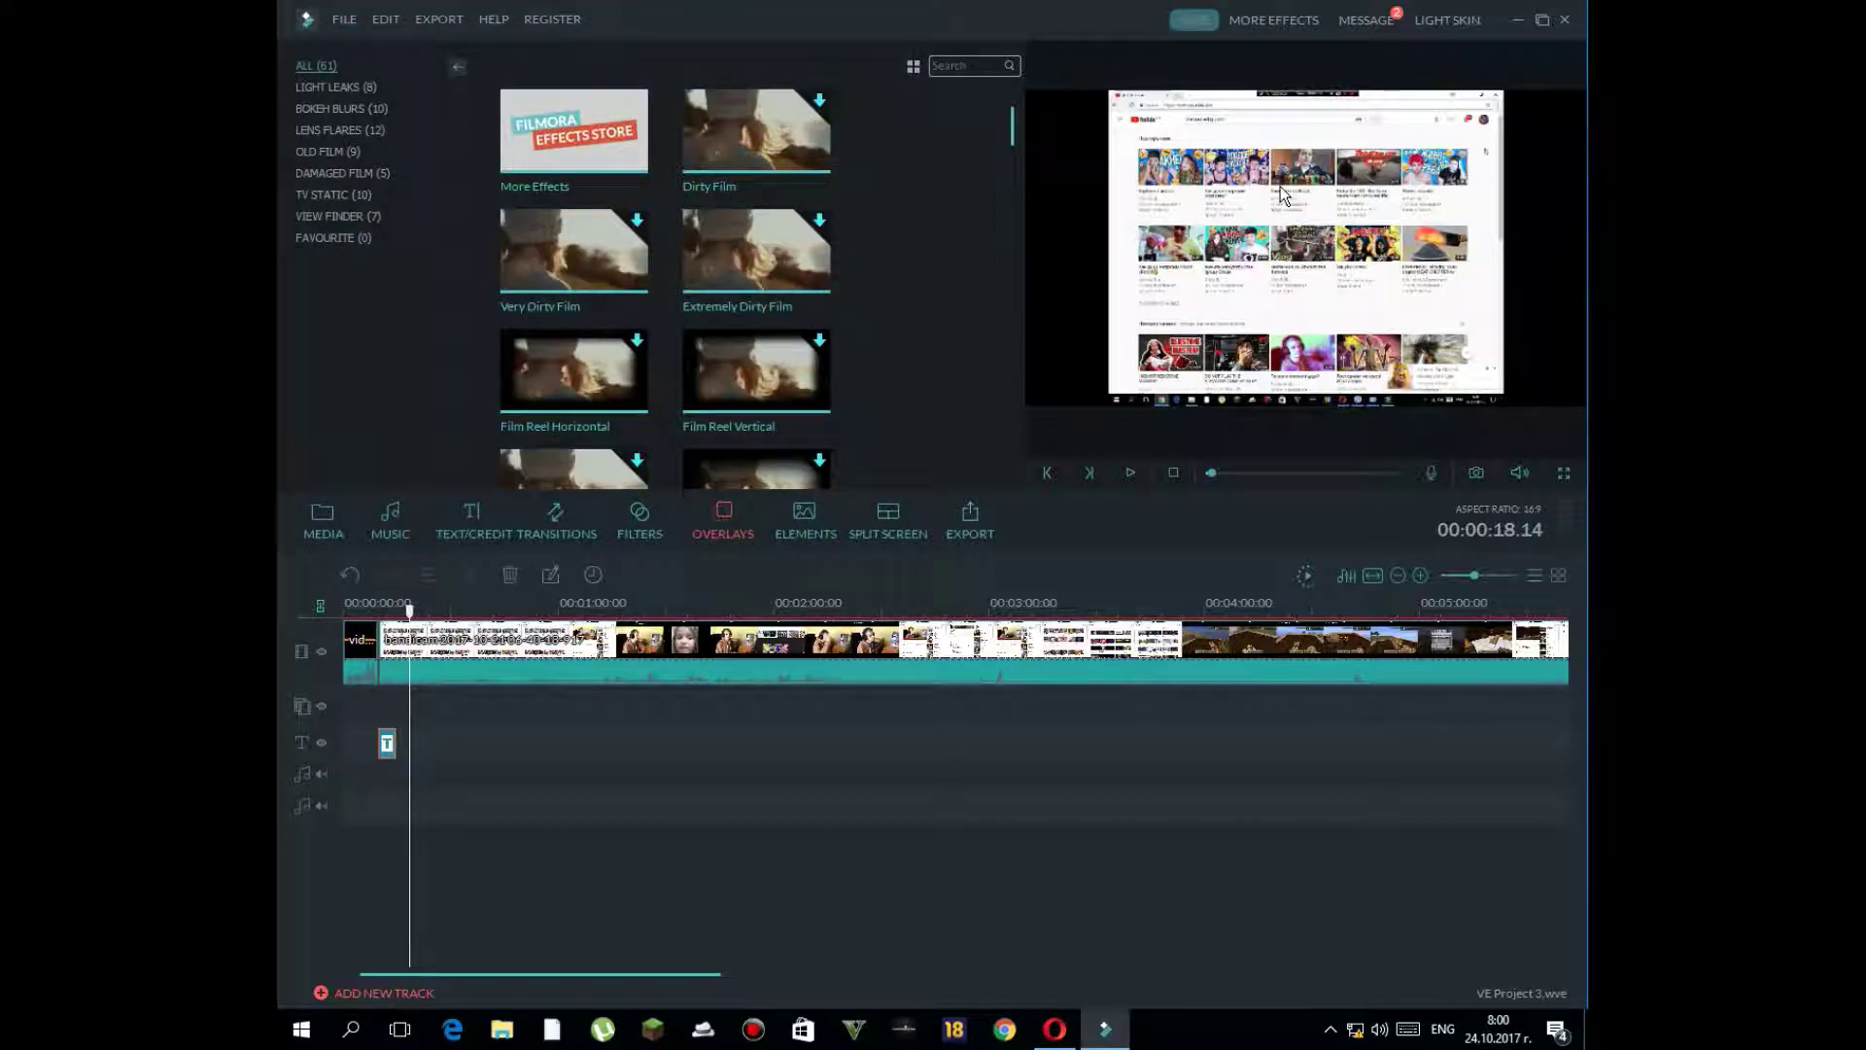
- Open the saved VE Project 3 file from the Crack folder on the Desktop and return to Filmora
left_click(1517, 21)
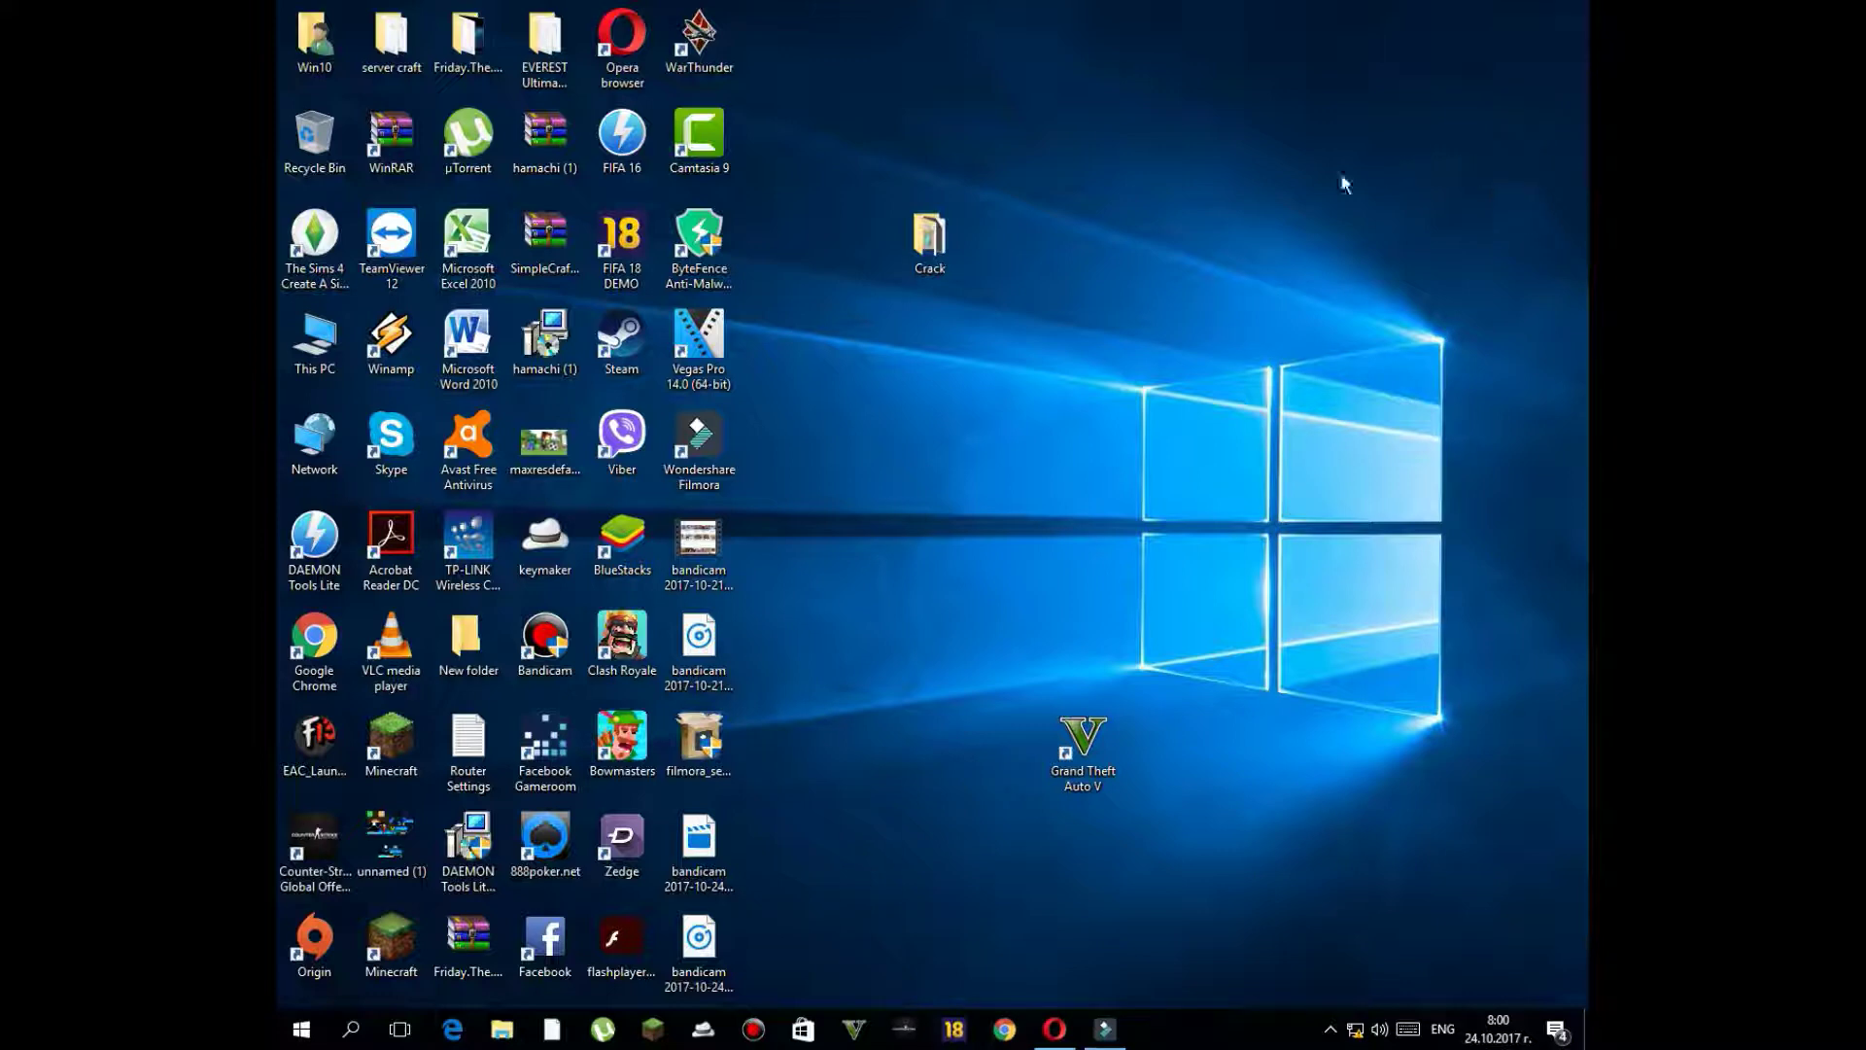
double_click(937, 261)
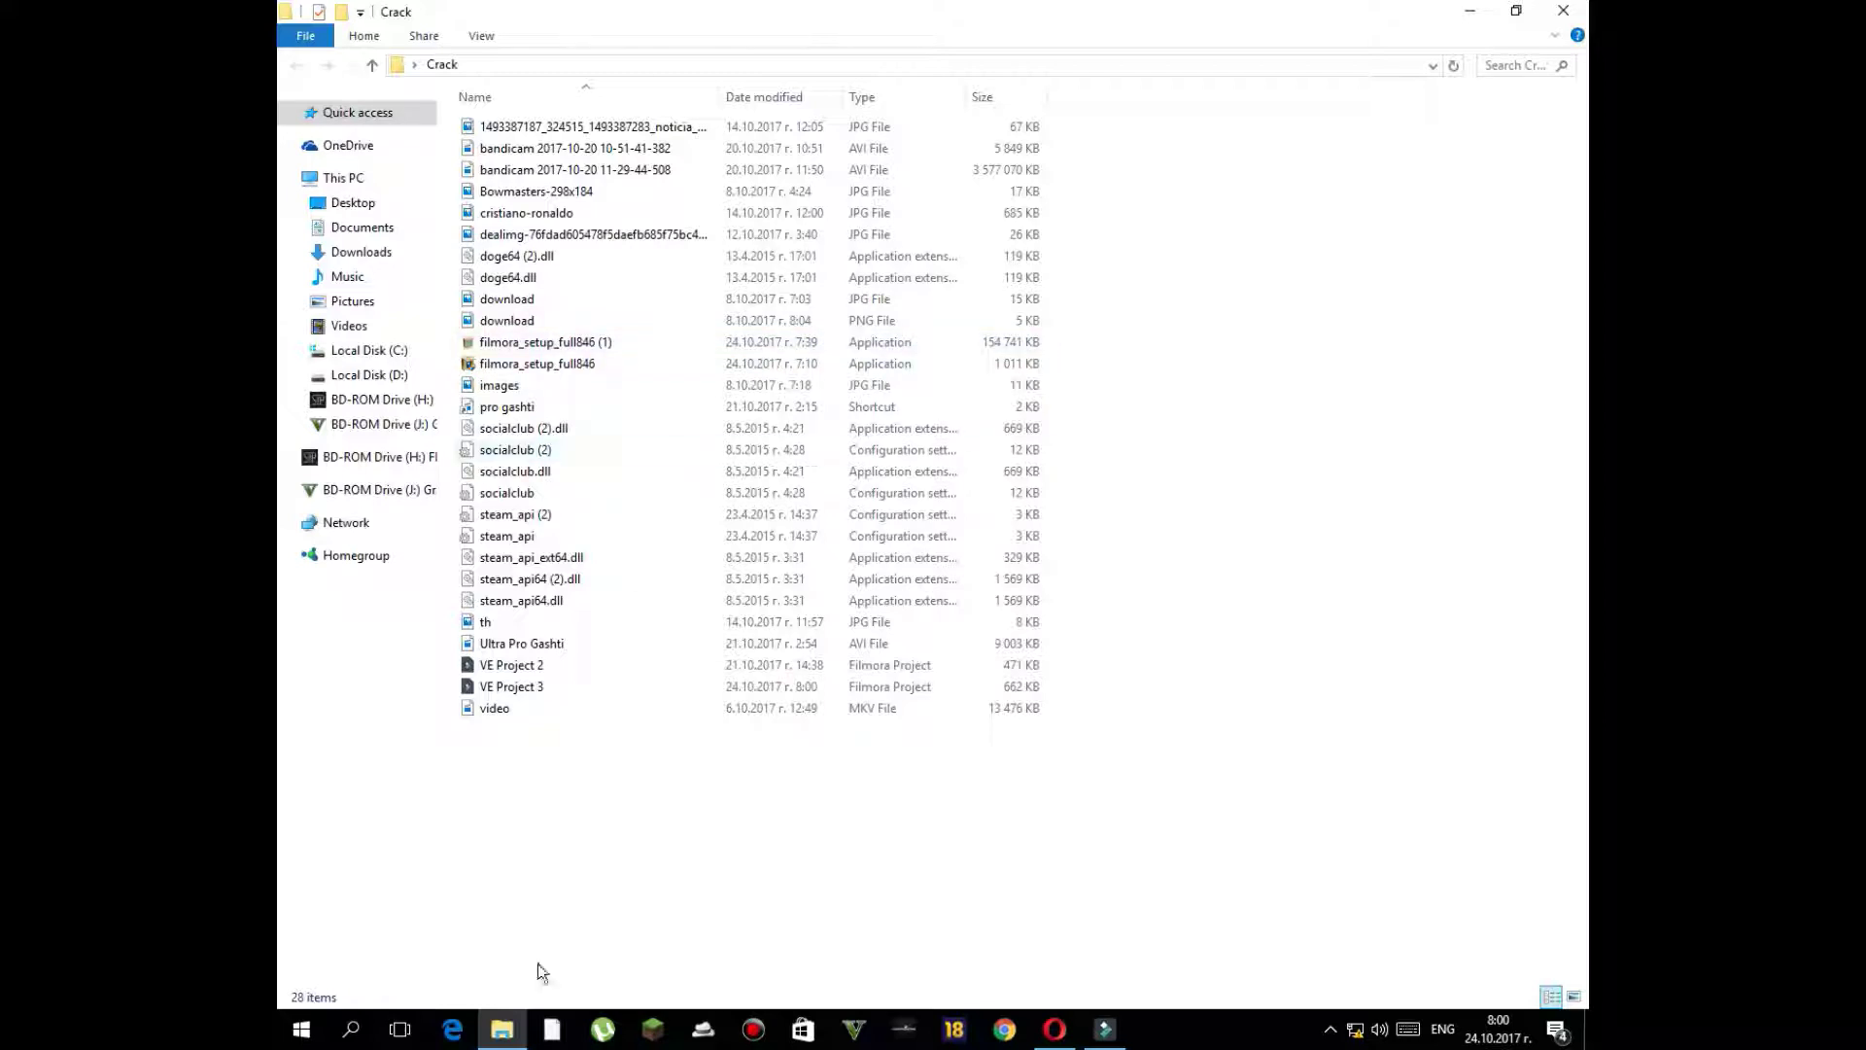
double_click(565, 688)
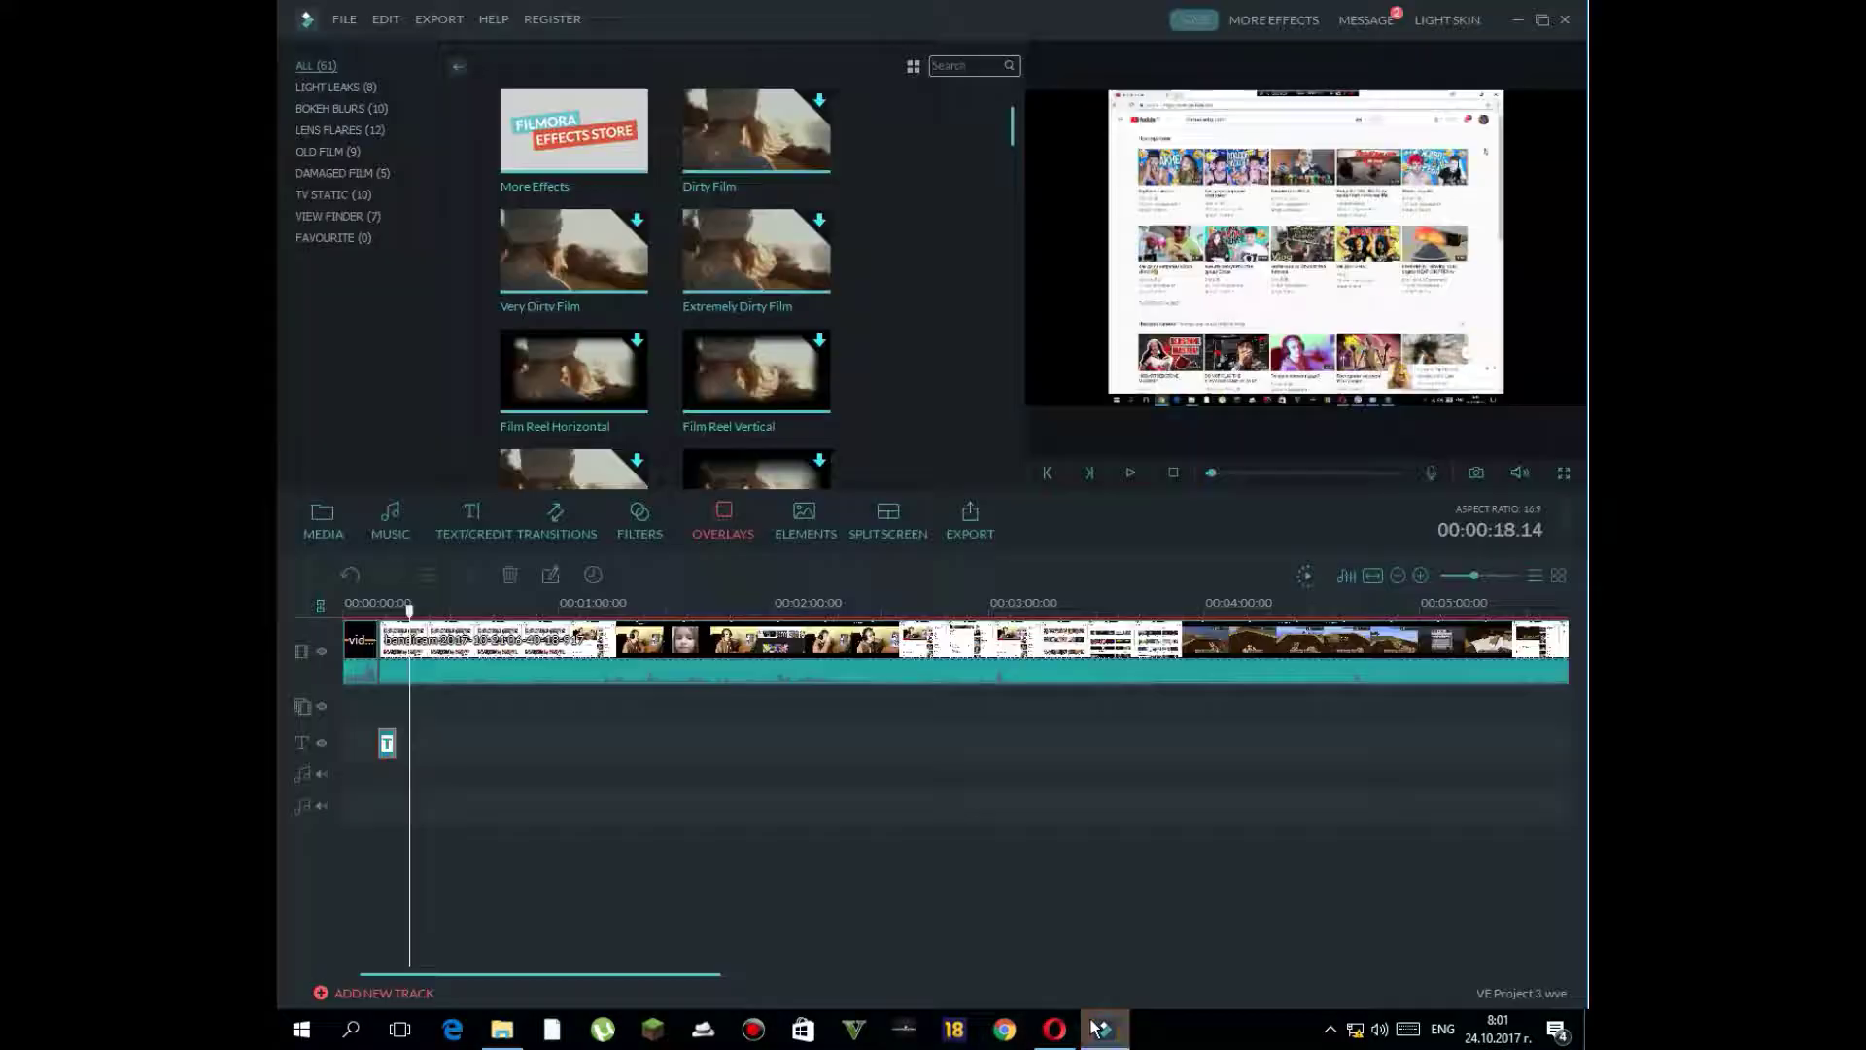
left_click(1098, 1028)
left_click(913, 65)
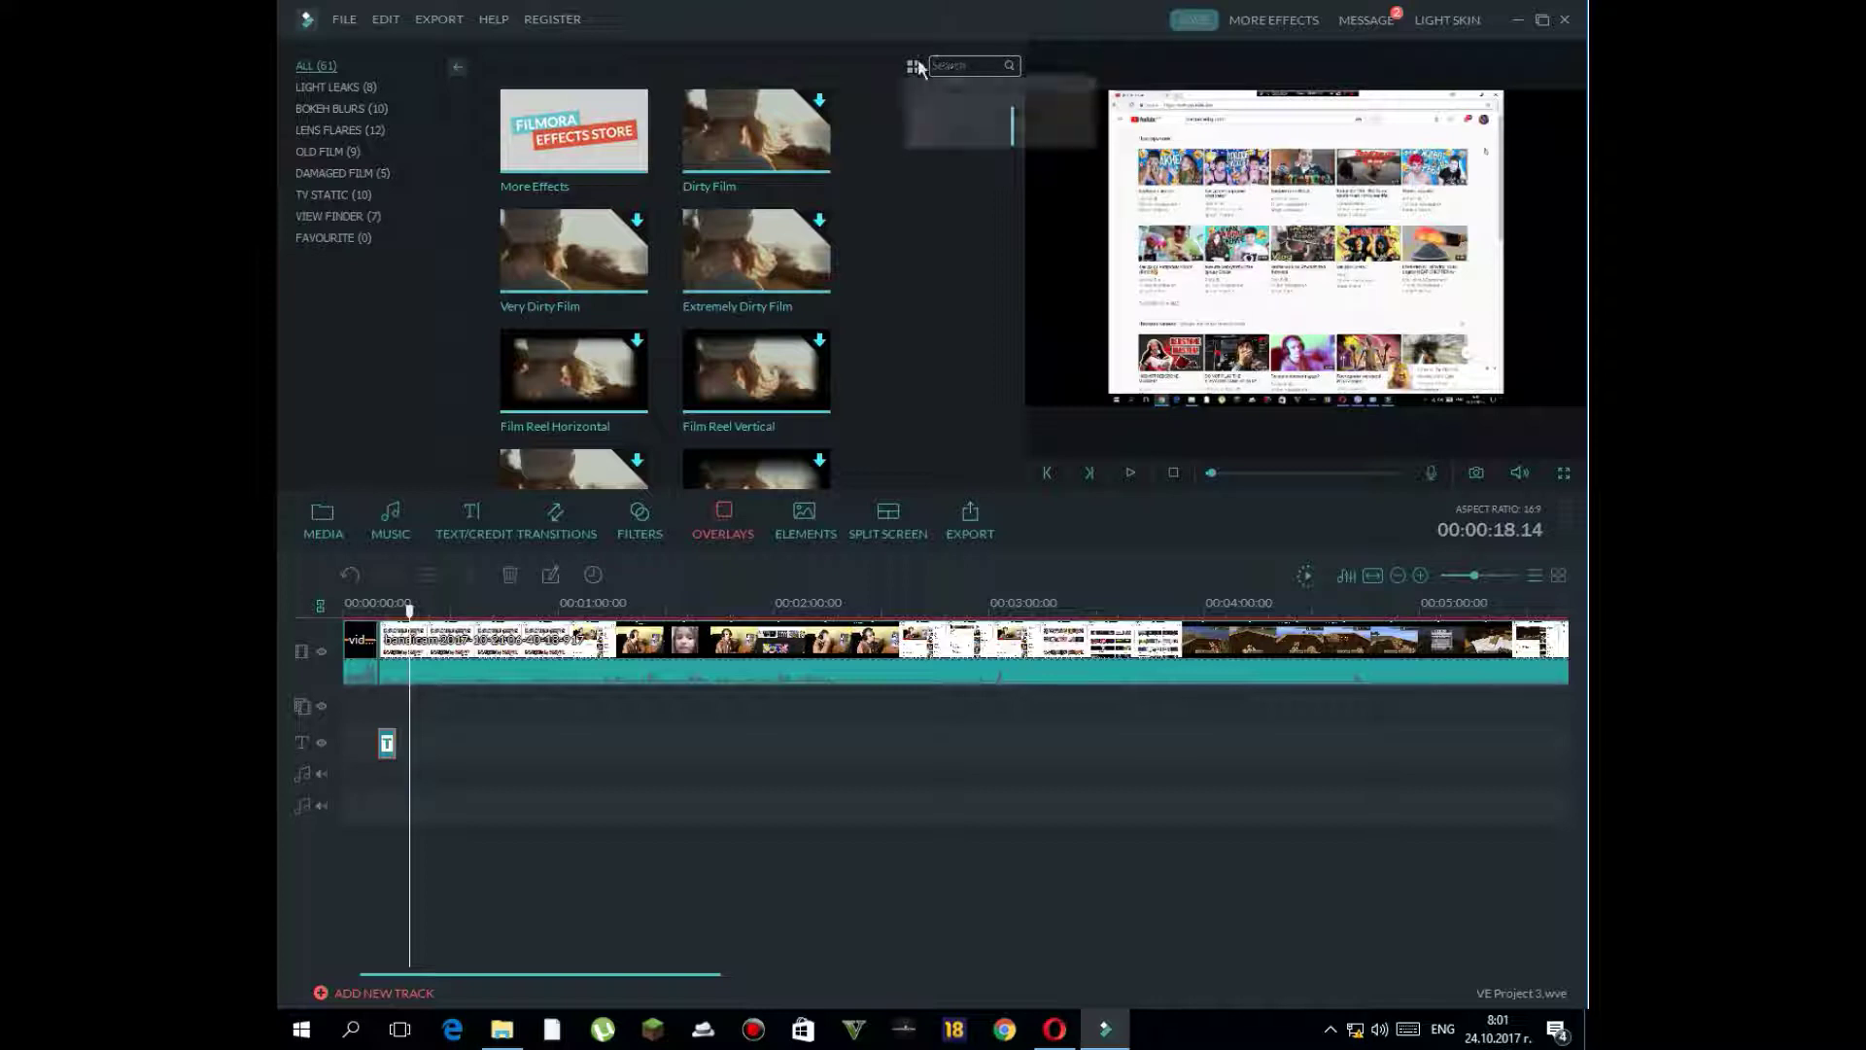
left_click(909, 199)
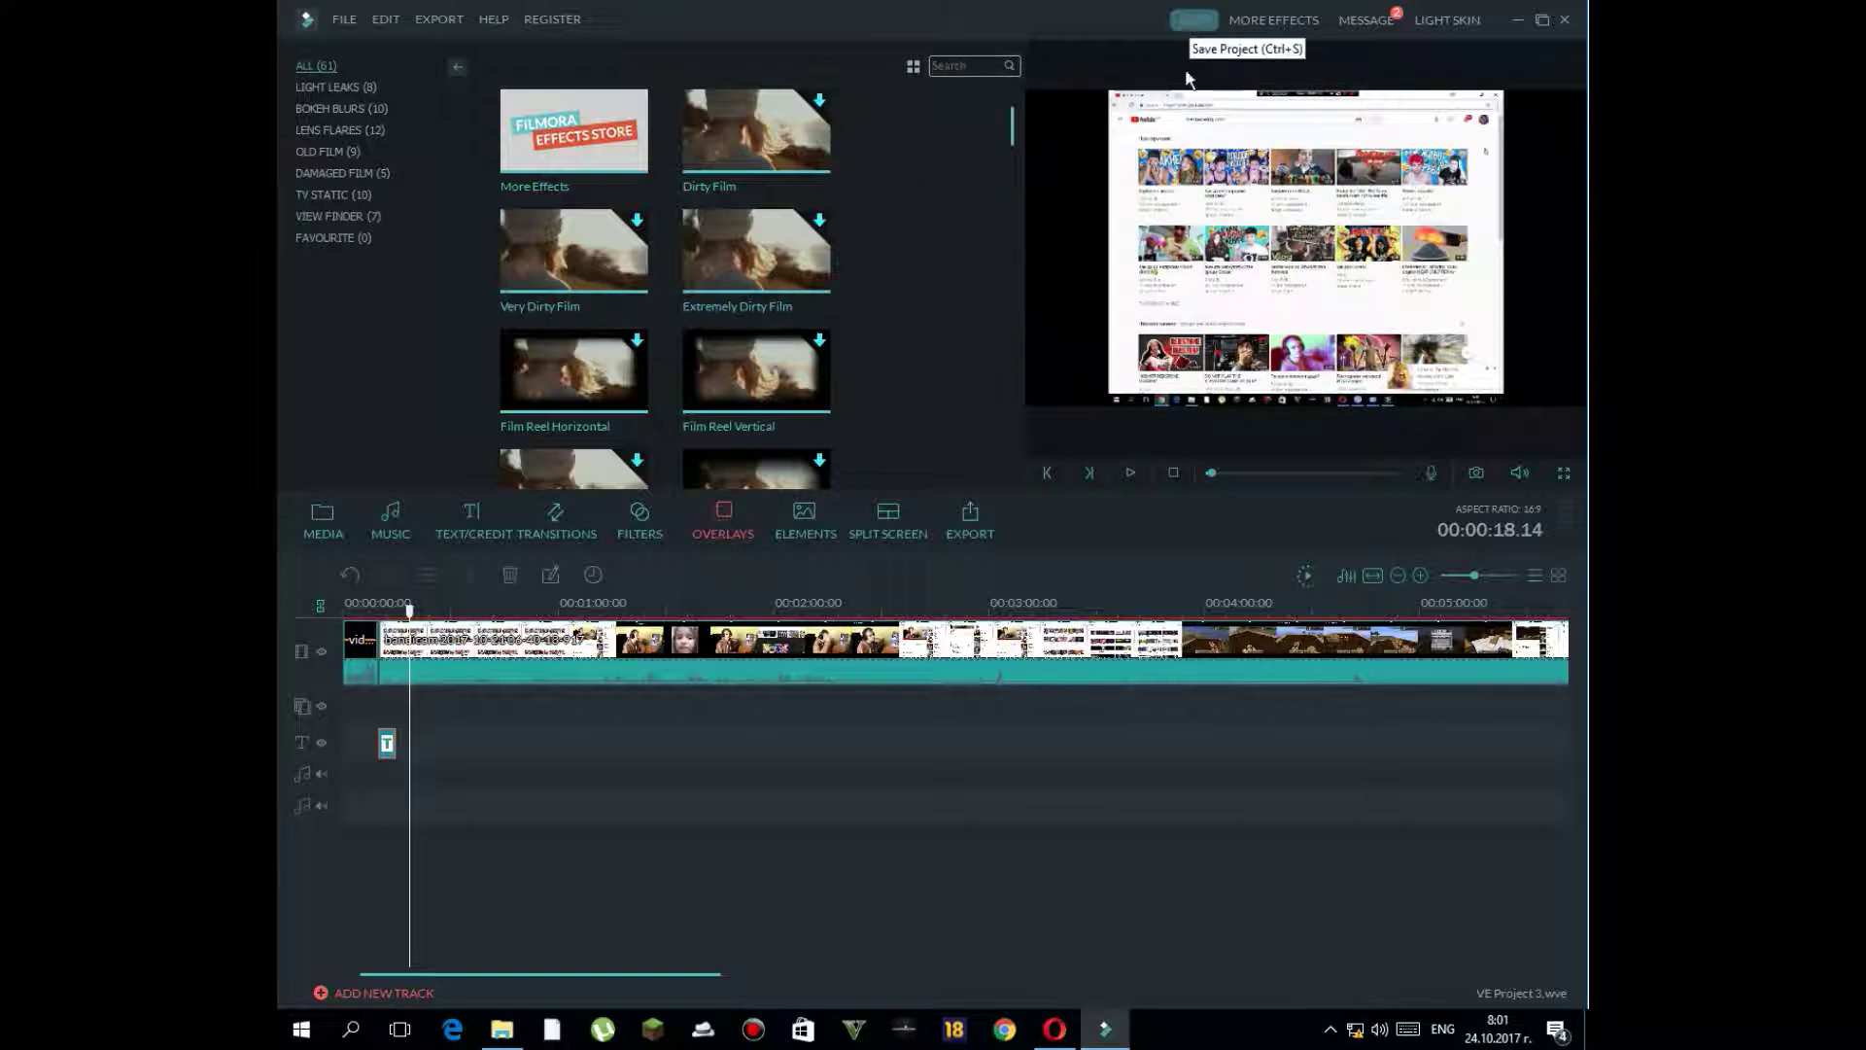
- Open the export output window and examine the YouTube, Vimeo, DVD and Facebook export options
left_click(970, 515)
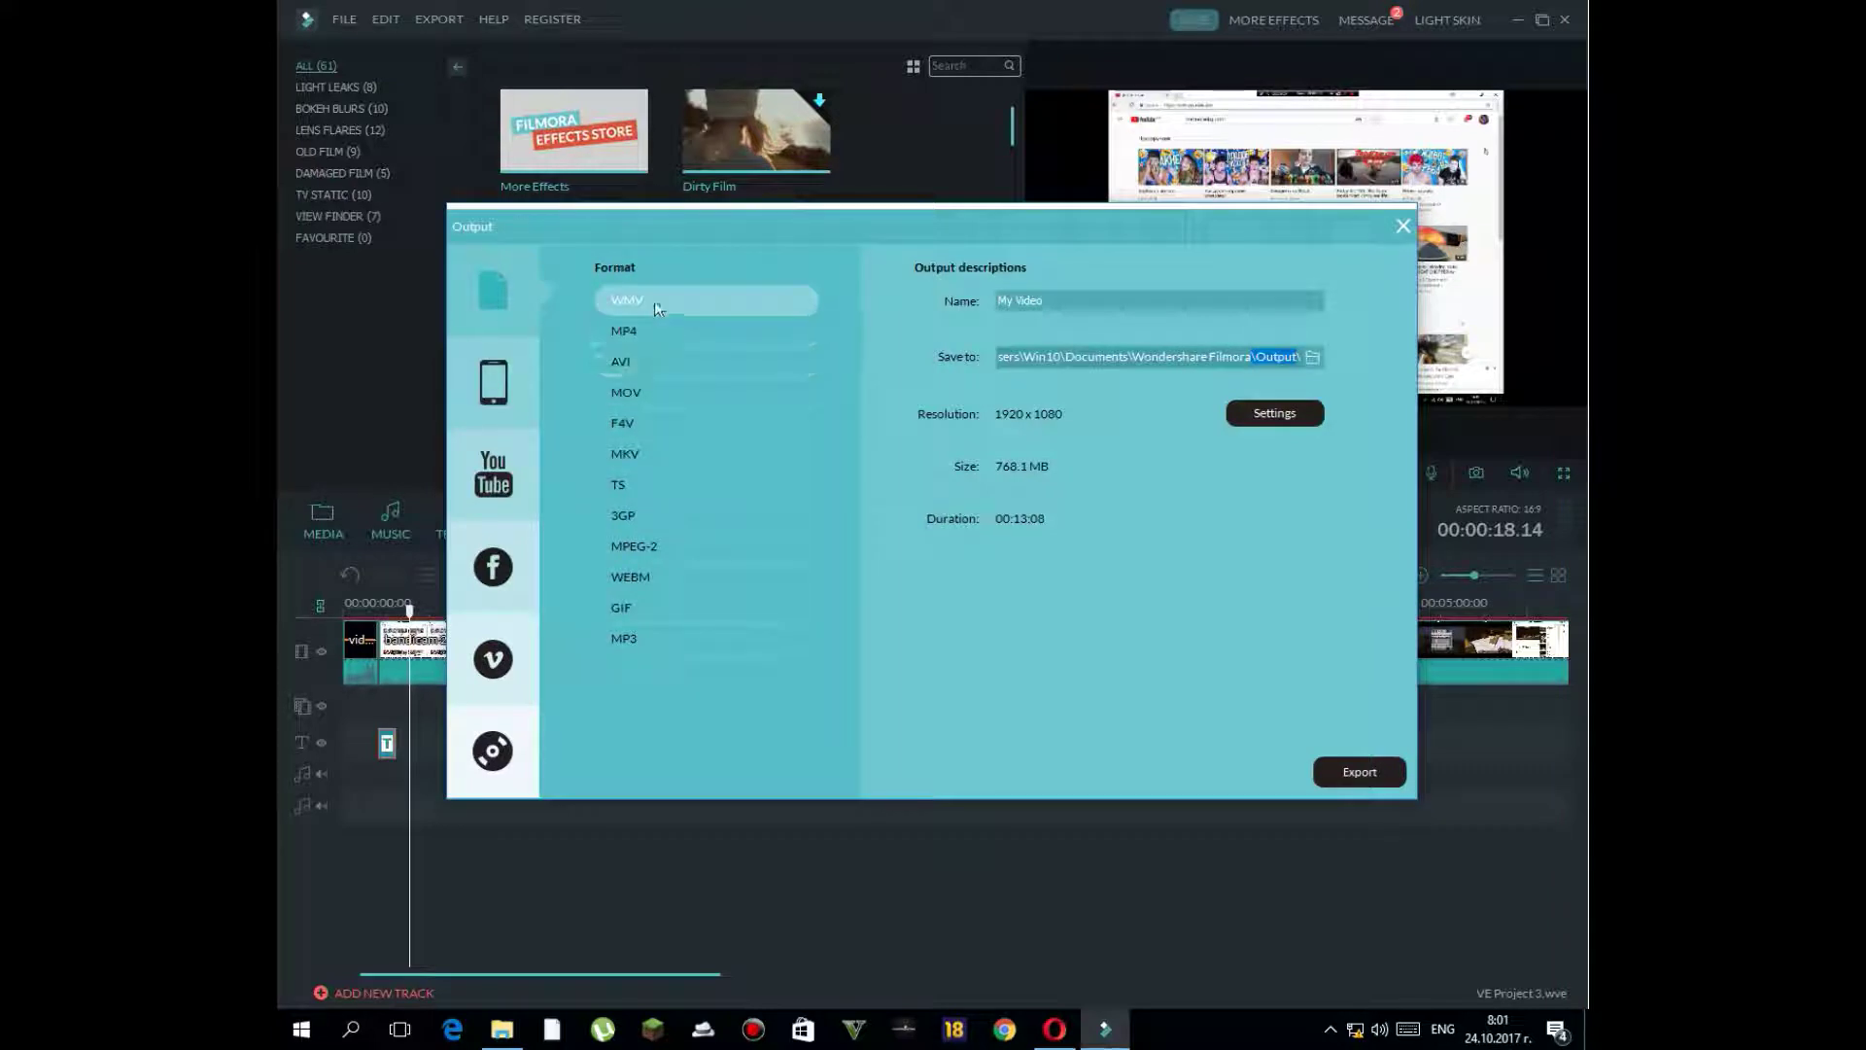
left_click(517, 464)
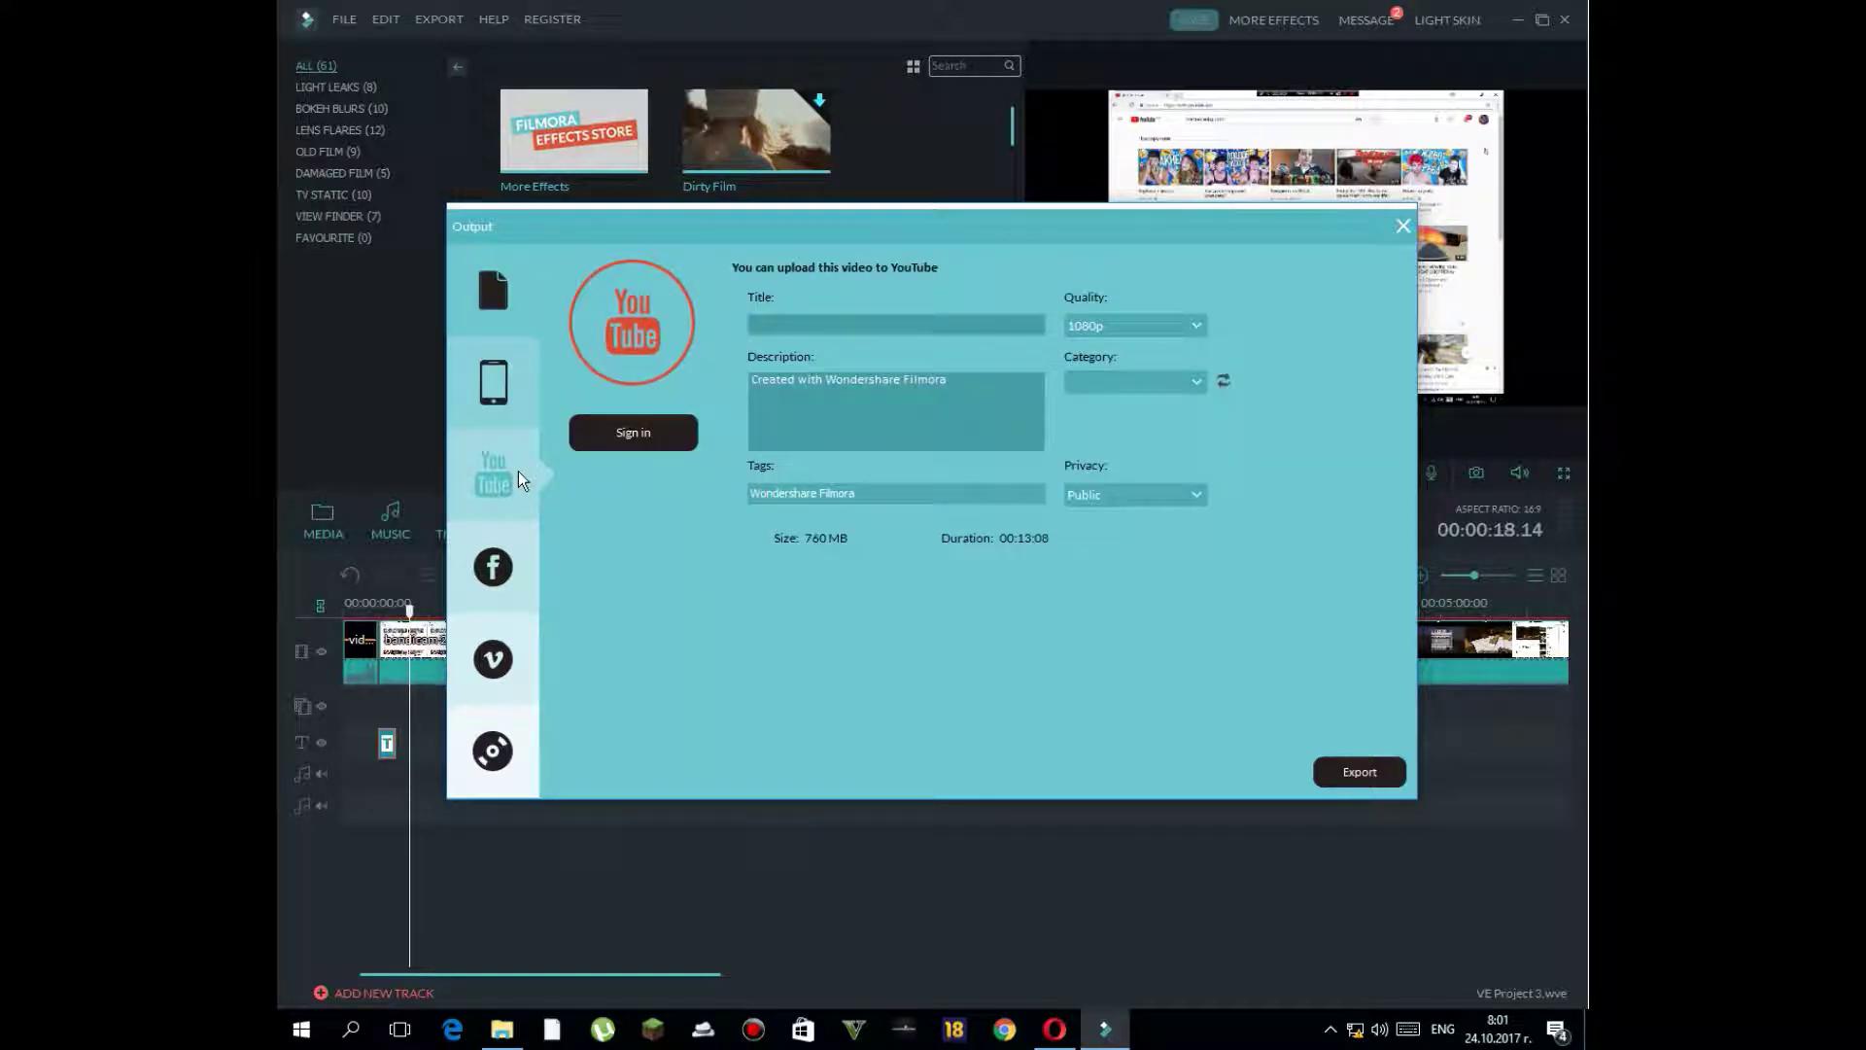
left_click(483, 656)
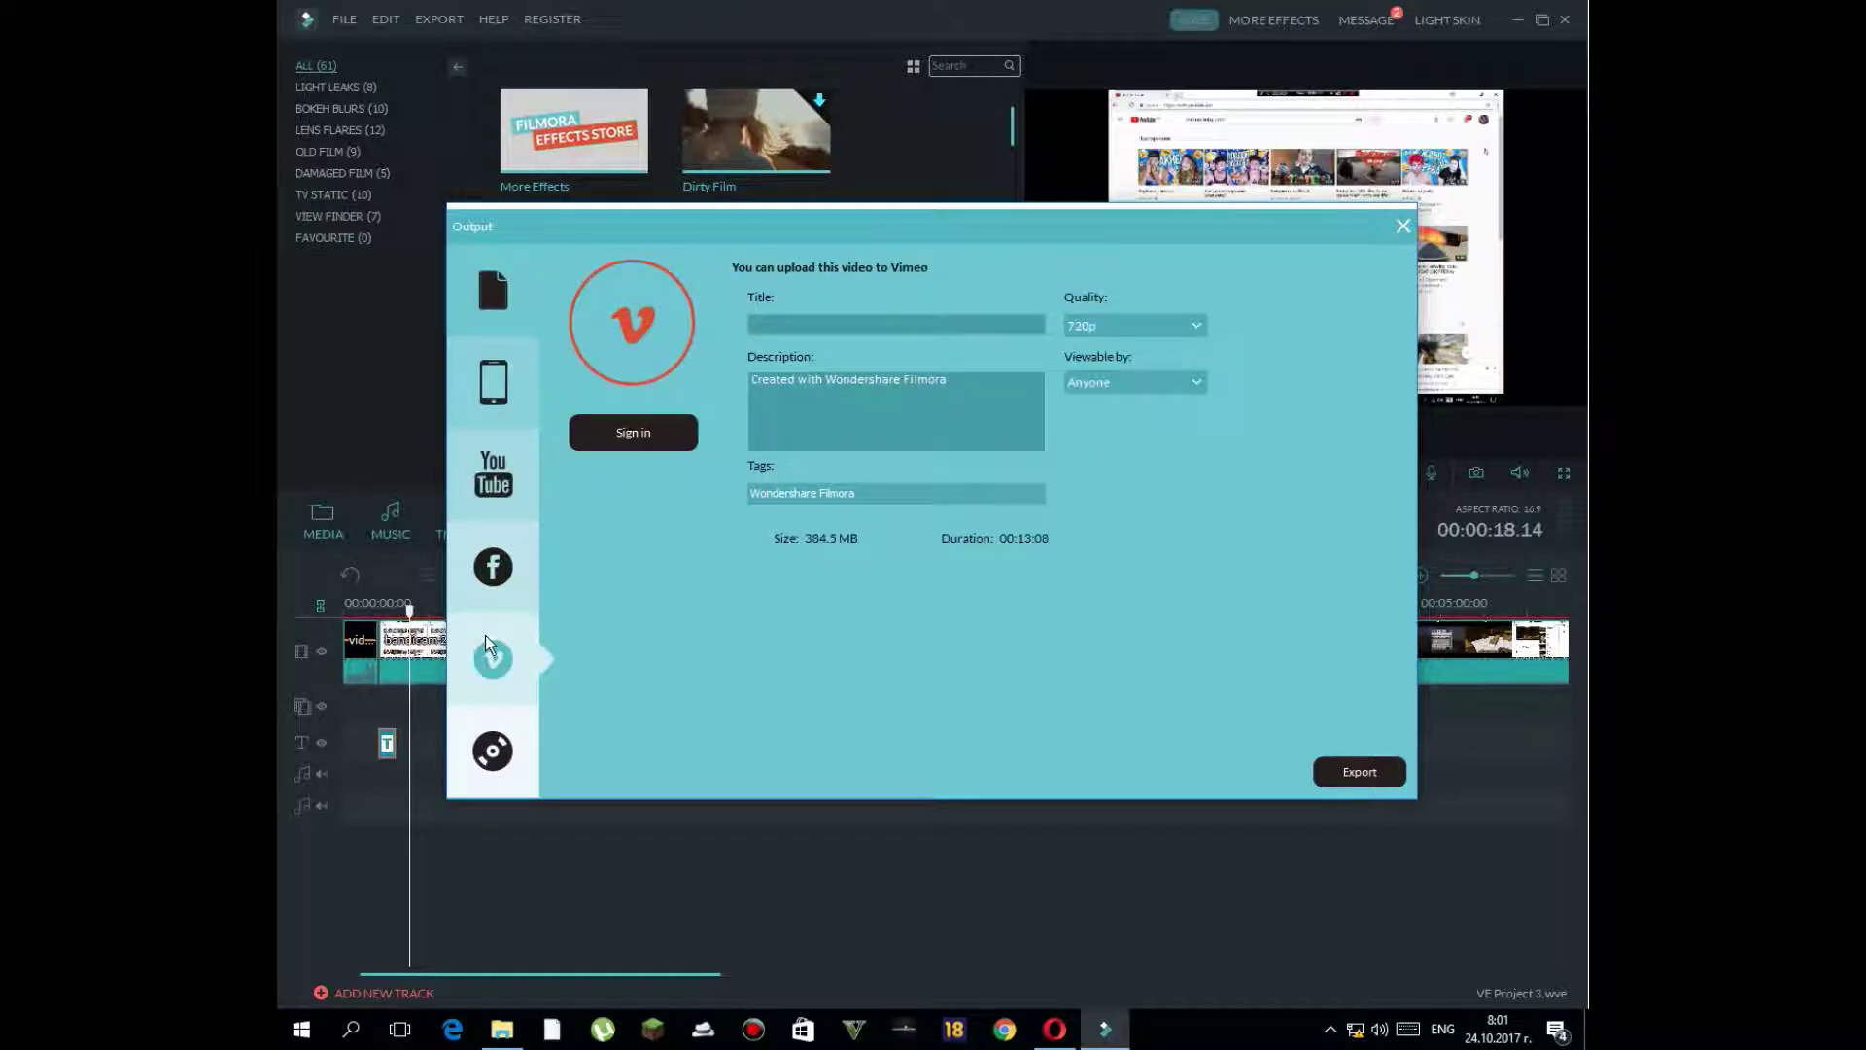
left_click(483, 763)
left_click(492, 568)
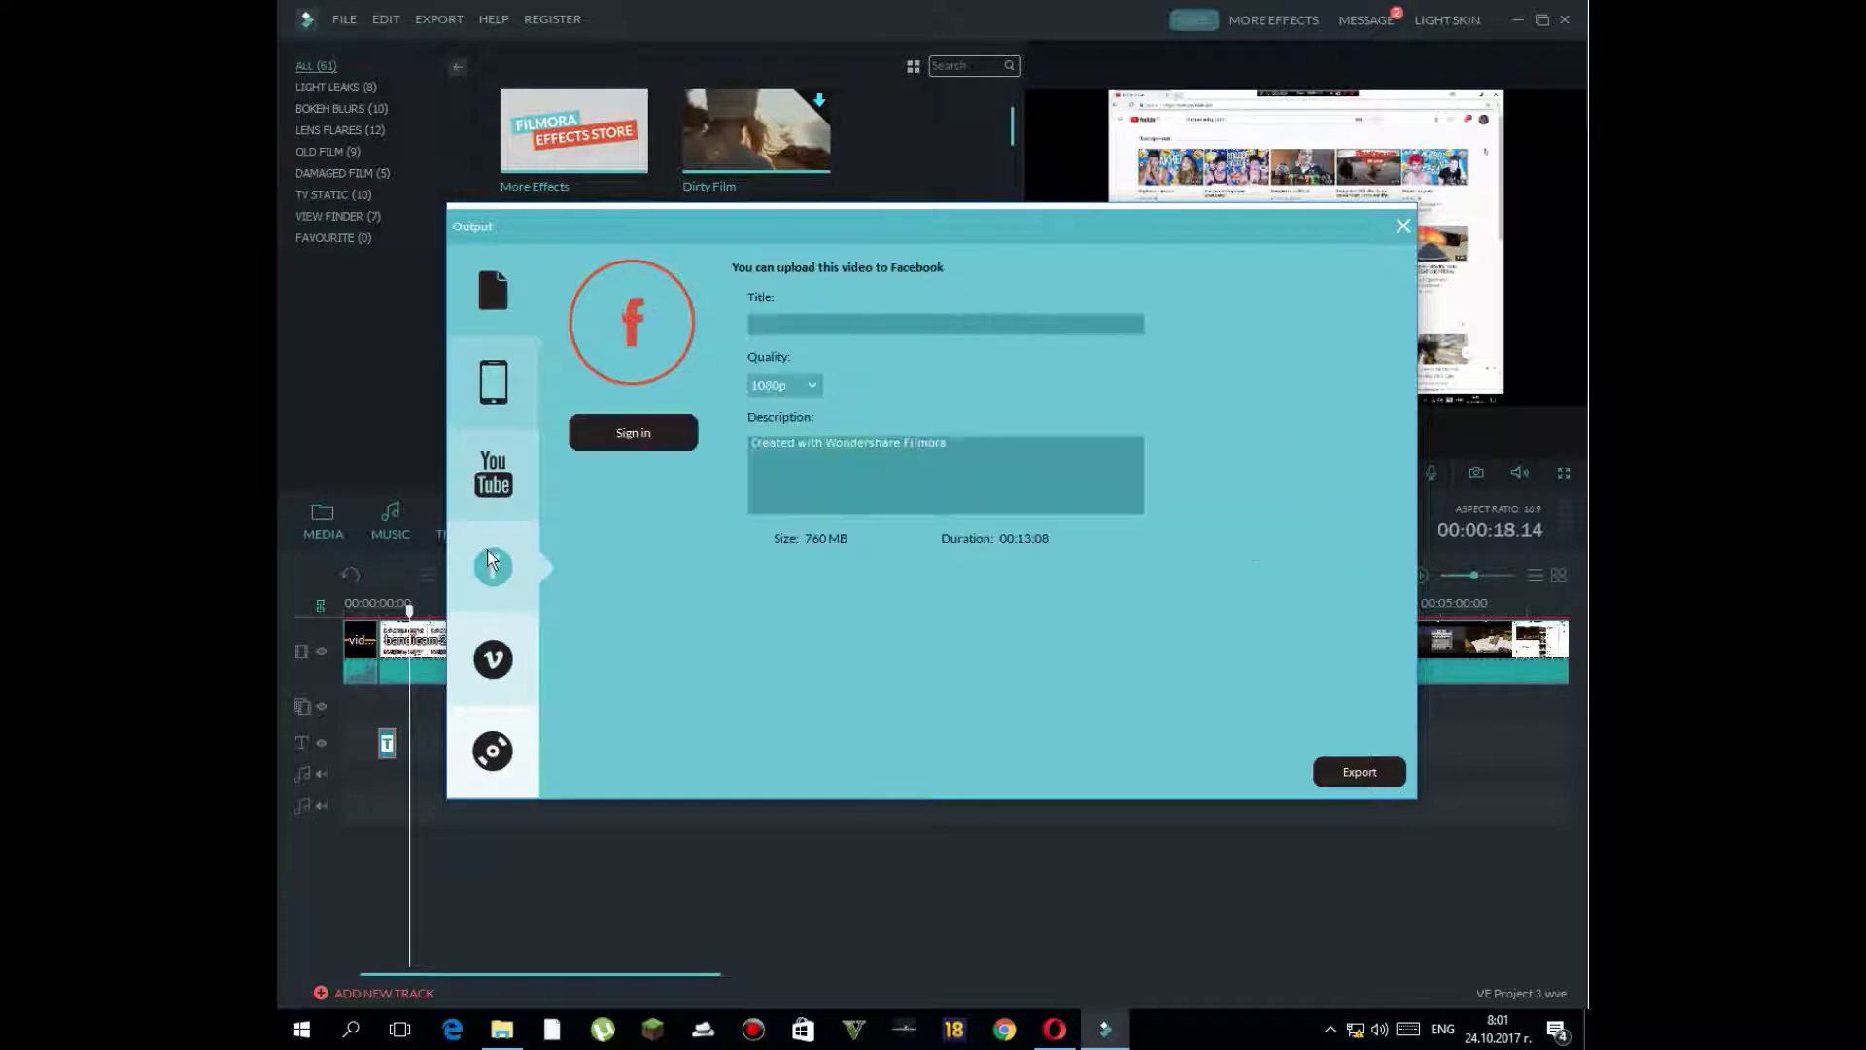
- Set the title of the YouTube upload to "dupe" in the export output window
left_click(498, 446)
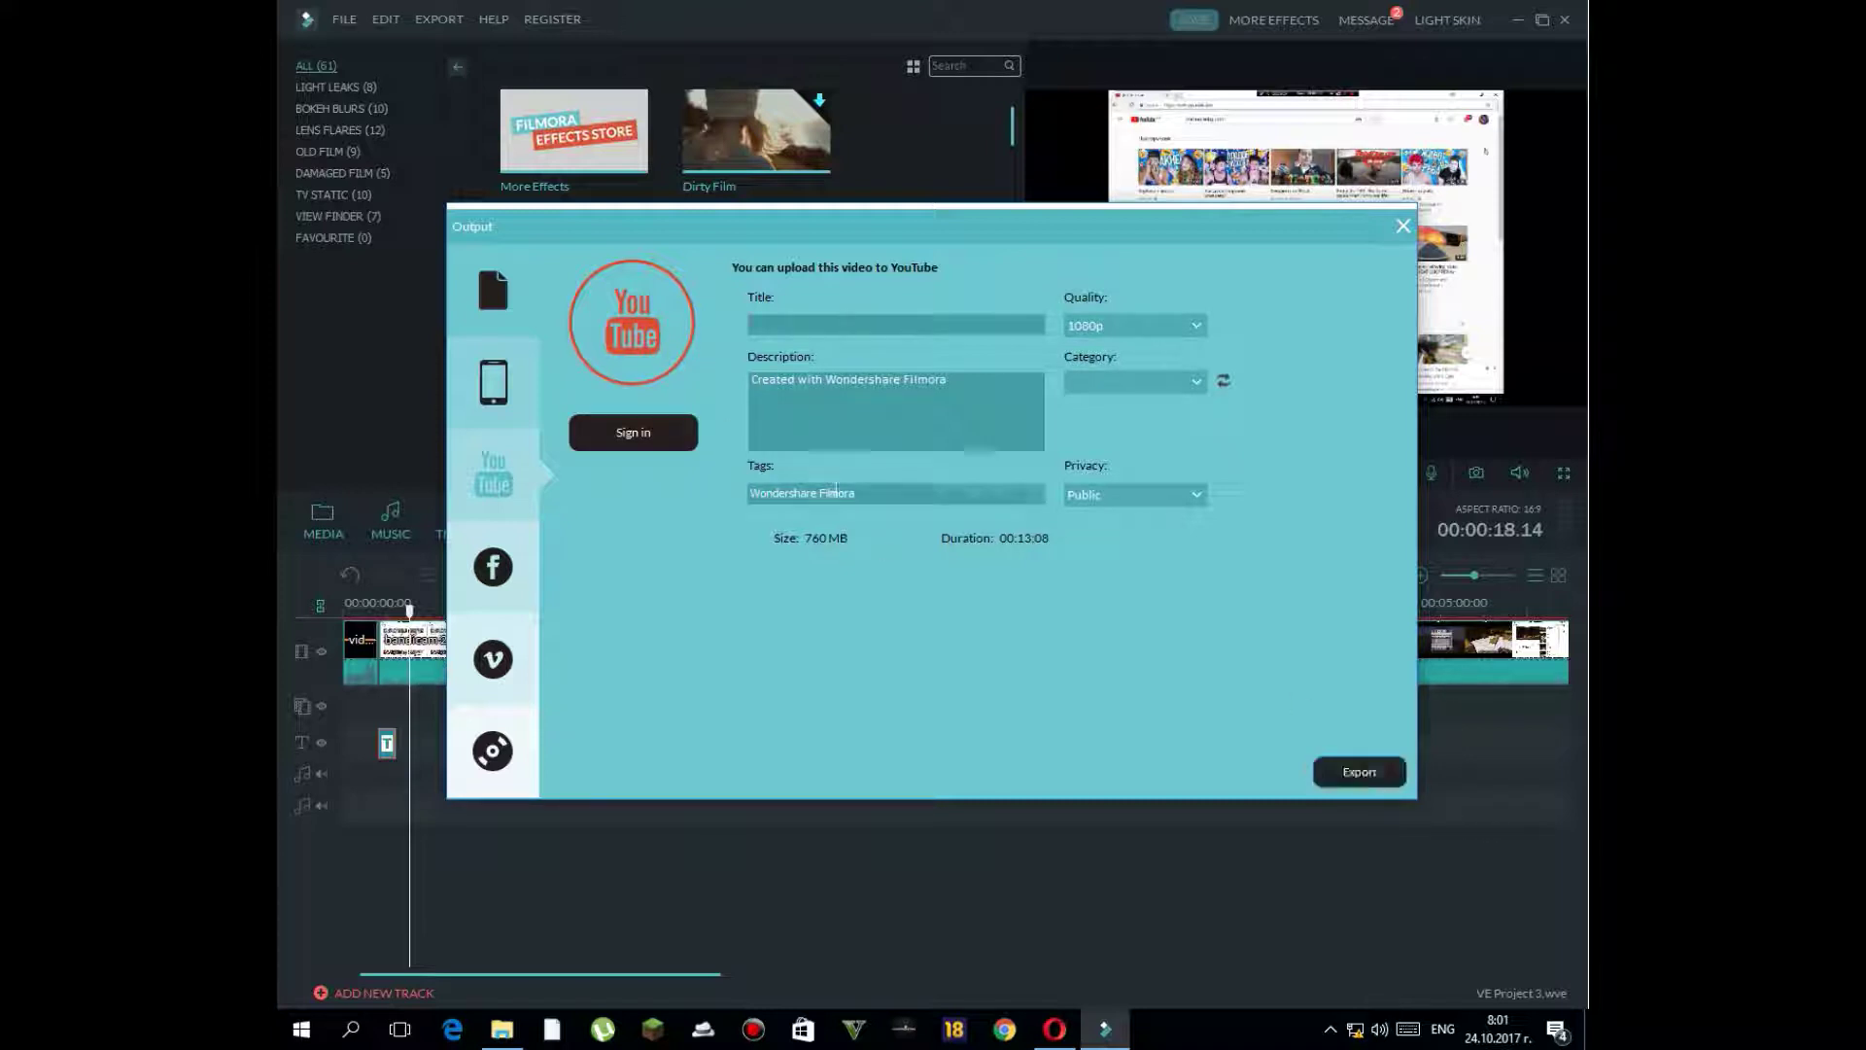
left_click(827, 324)
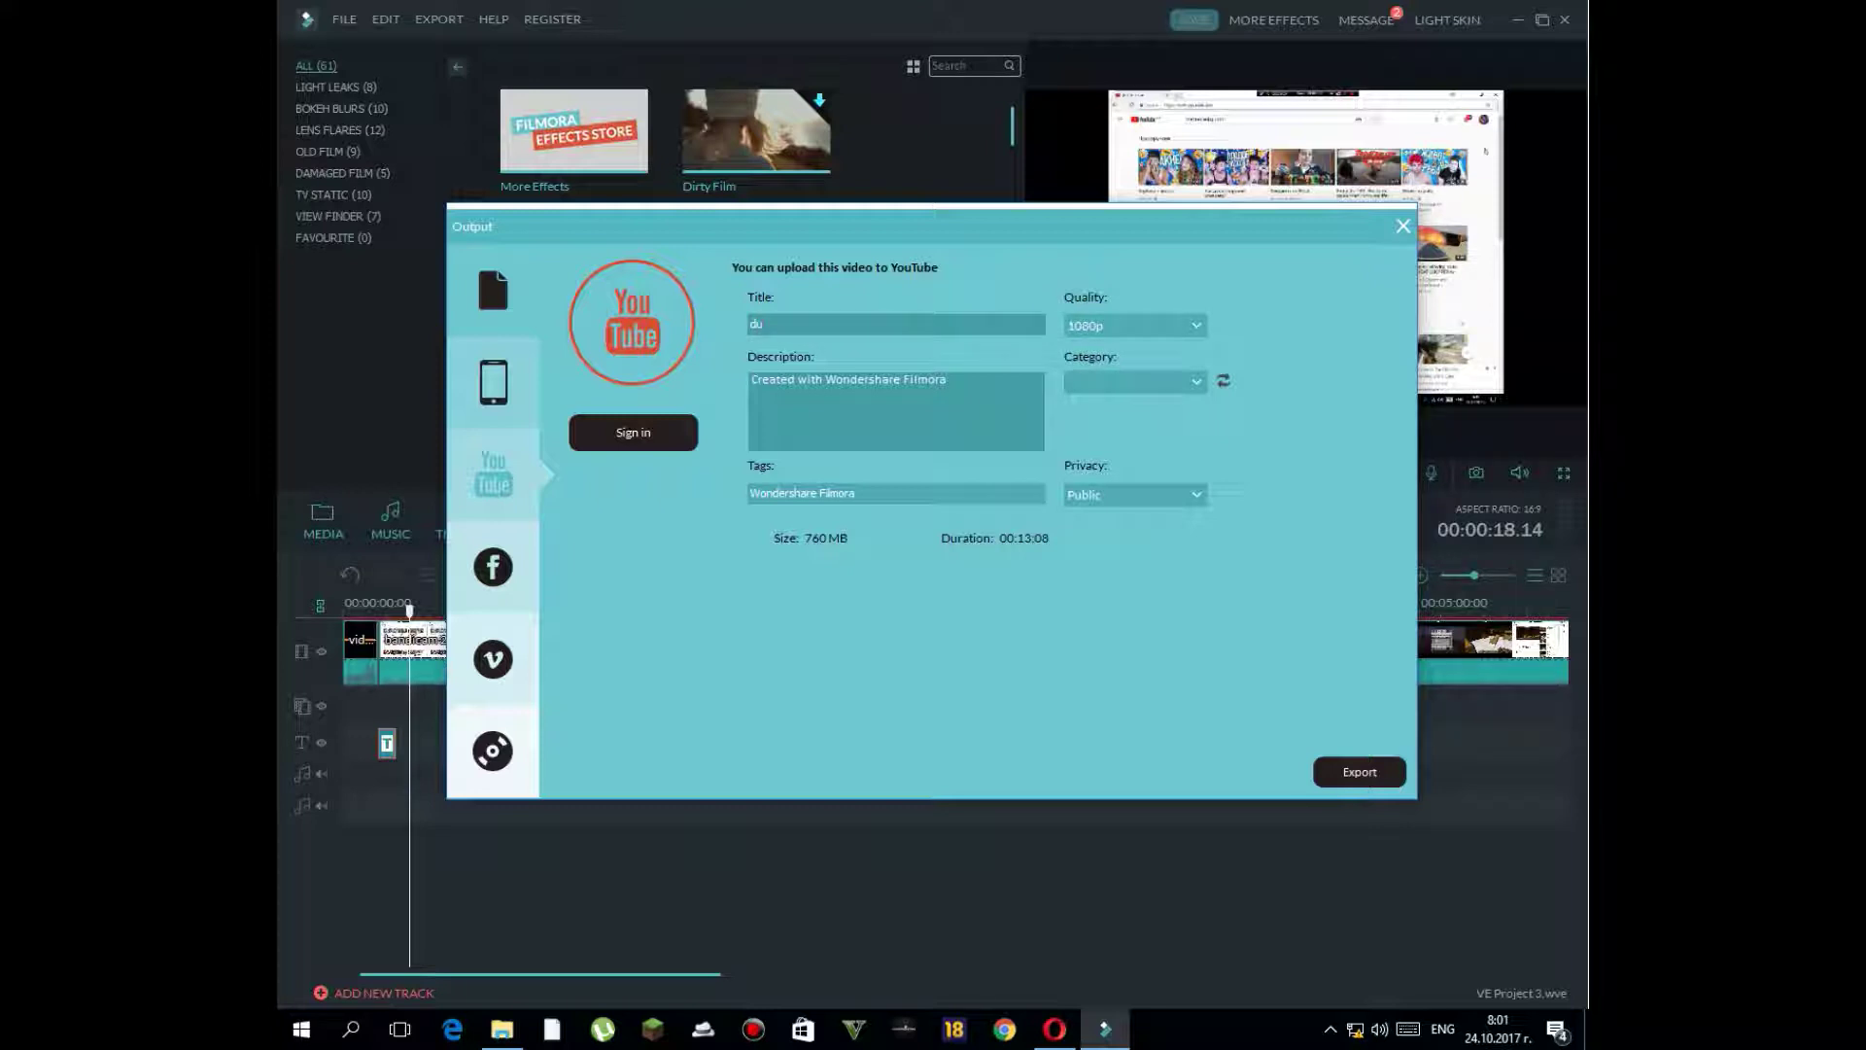
type("pe")
- Replace the default description of the YouTube upload with random filler text
double_click(1006, 380)
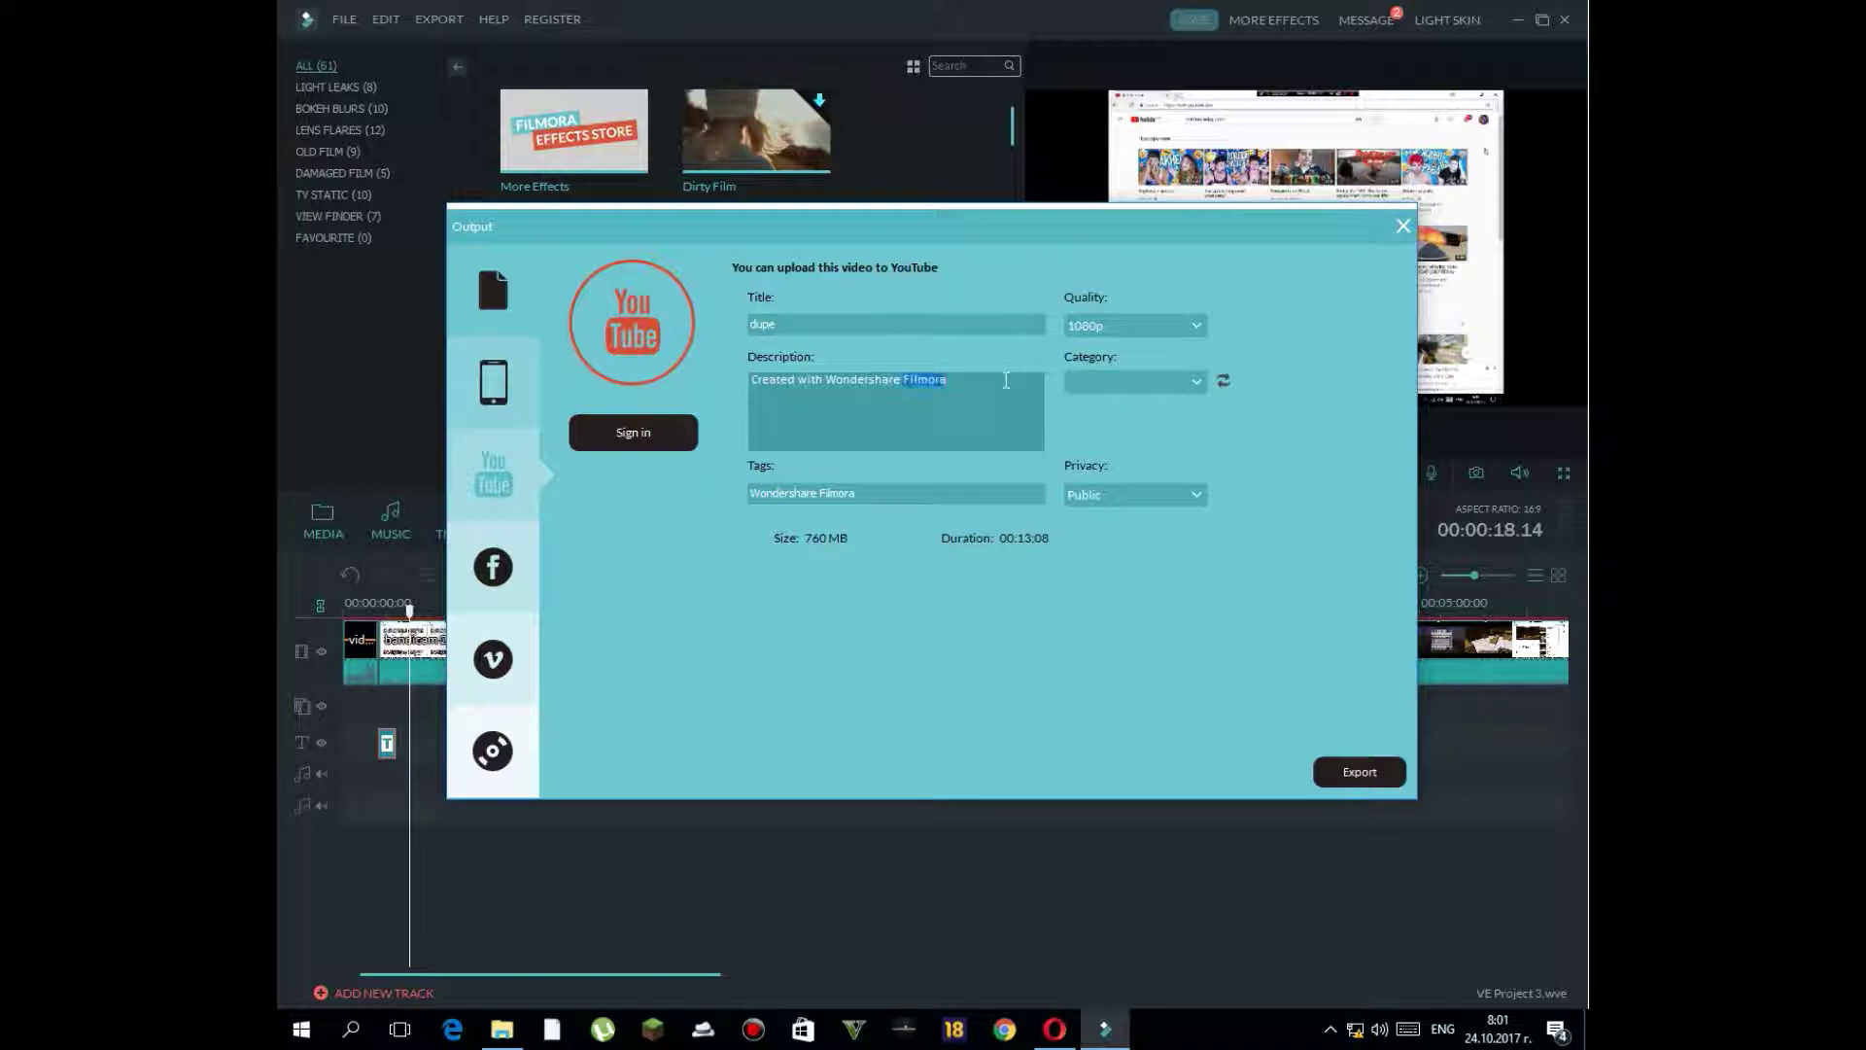
key("BackSpace")
key("BackSpace")
key("BackSpace")
key("BackSpace")
key("BackSpace")
key("BackSpace")
key("BackSpace")
key("BackSpace")
key("BackSpace")
key("BackSpace")
key("BackSpace")
key("BackSpace")
key("BackSpace")
key("BackSpace")
key("BackSpace")
key("BackSpace")
key("BackSpace")
key("BackSpace")
key("BackSpace")
key("BackSpace")
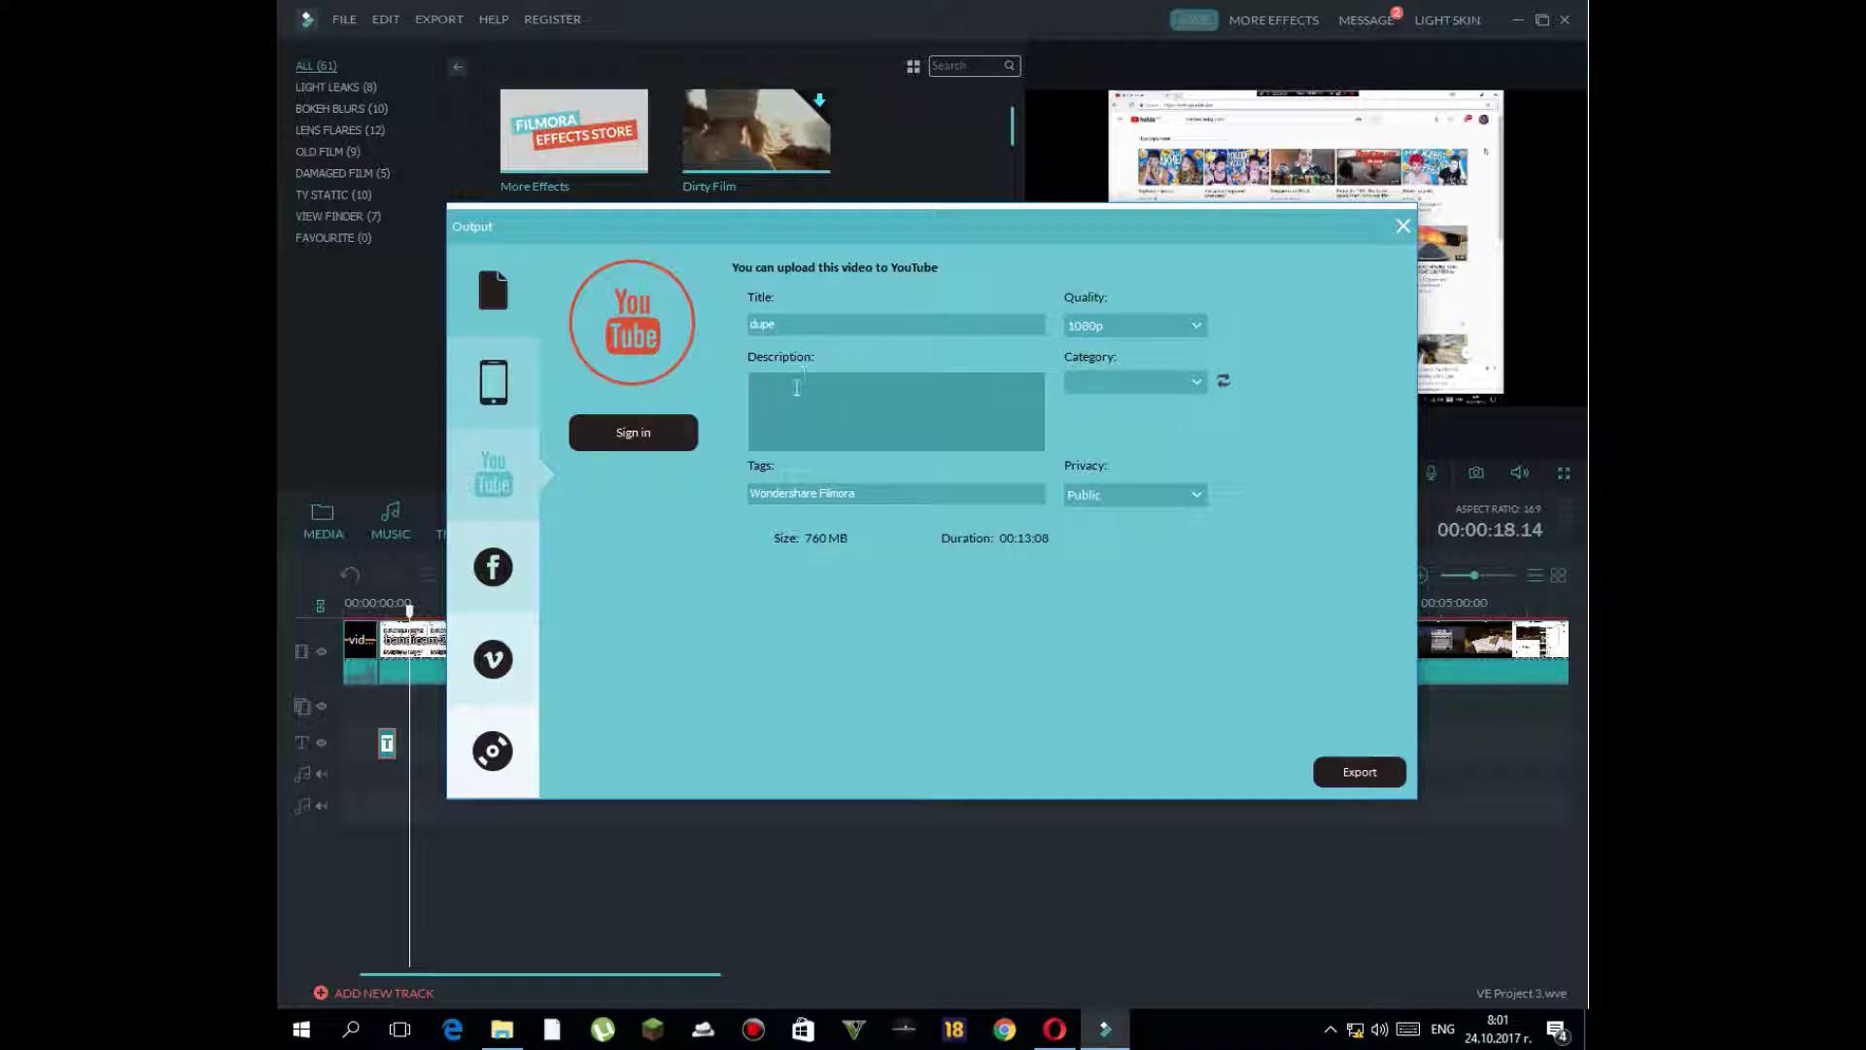
type("sdfgaeugarjgierhguqergerhguiherugheruigheruc")
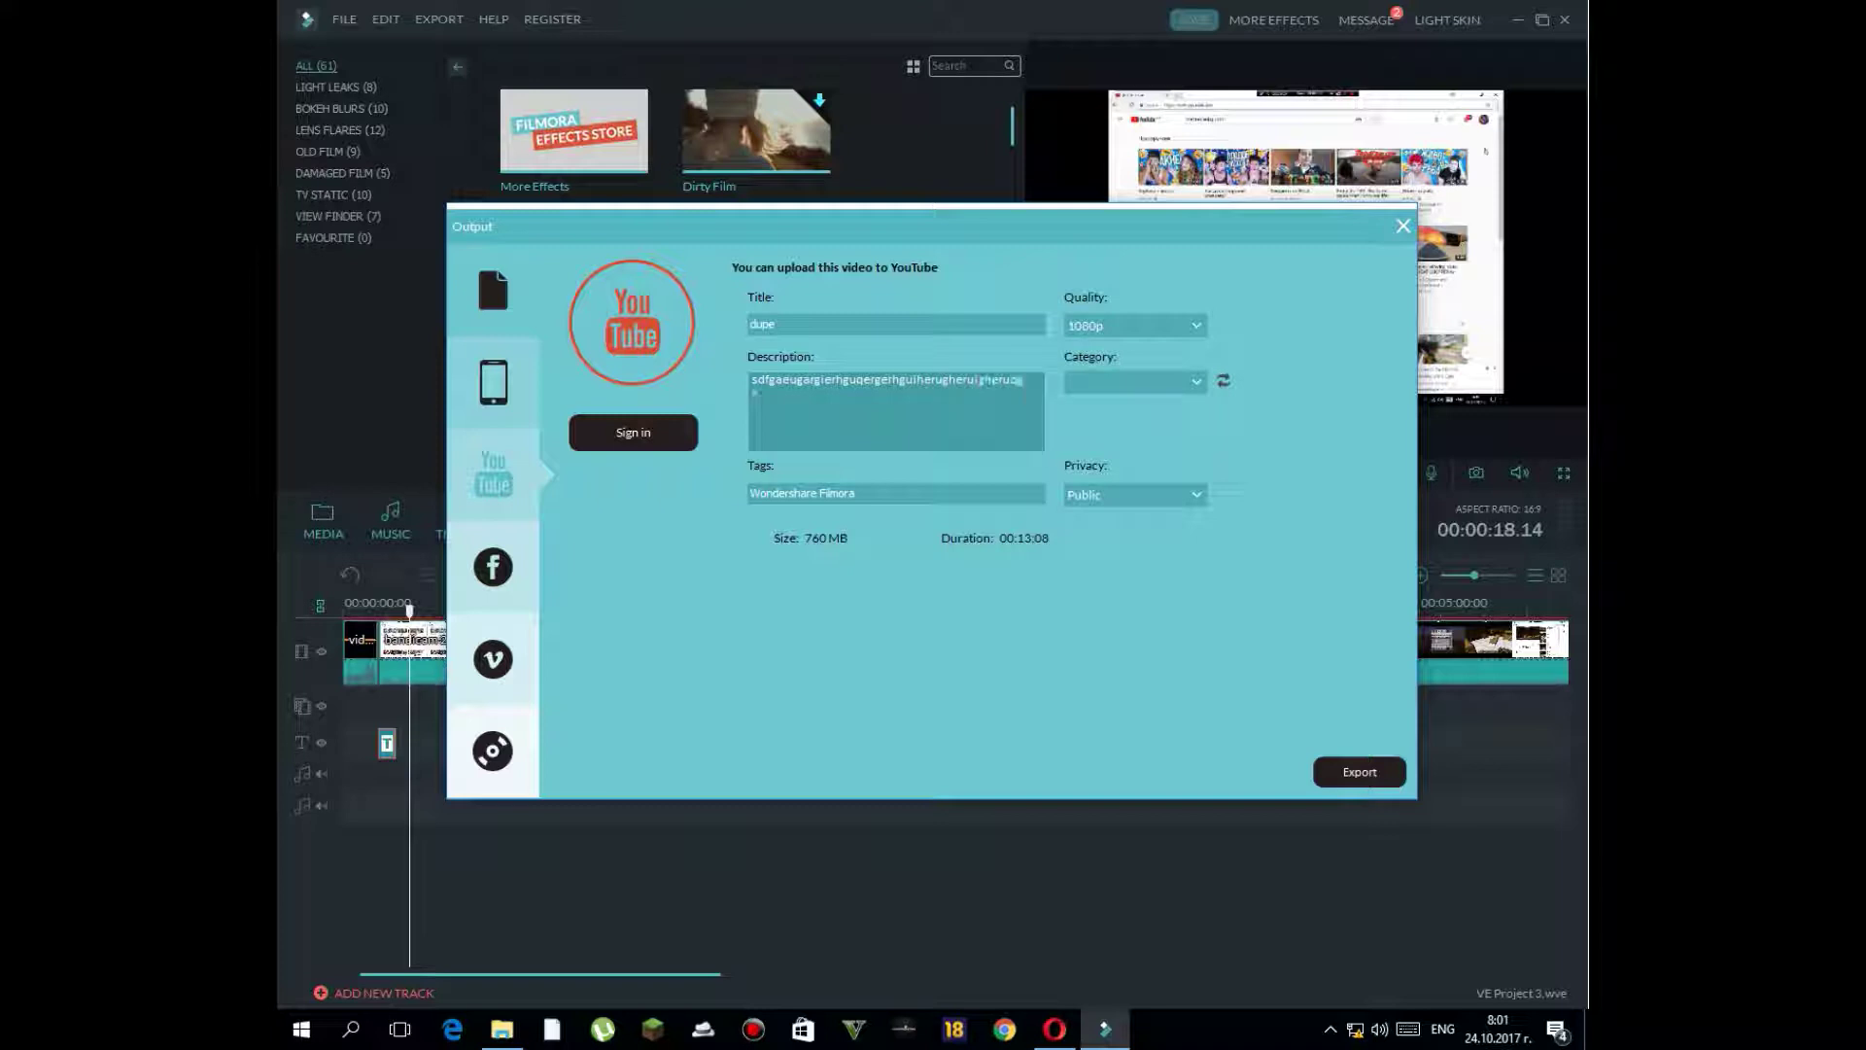
type("gherugheqrugherjgheuirg")
- Examine the YouTube upload's tags, privacy and category options and close the output window without exporting
left_click(939, 500)
double_click(939, 499)
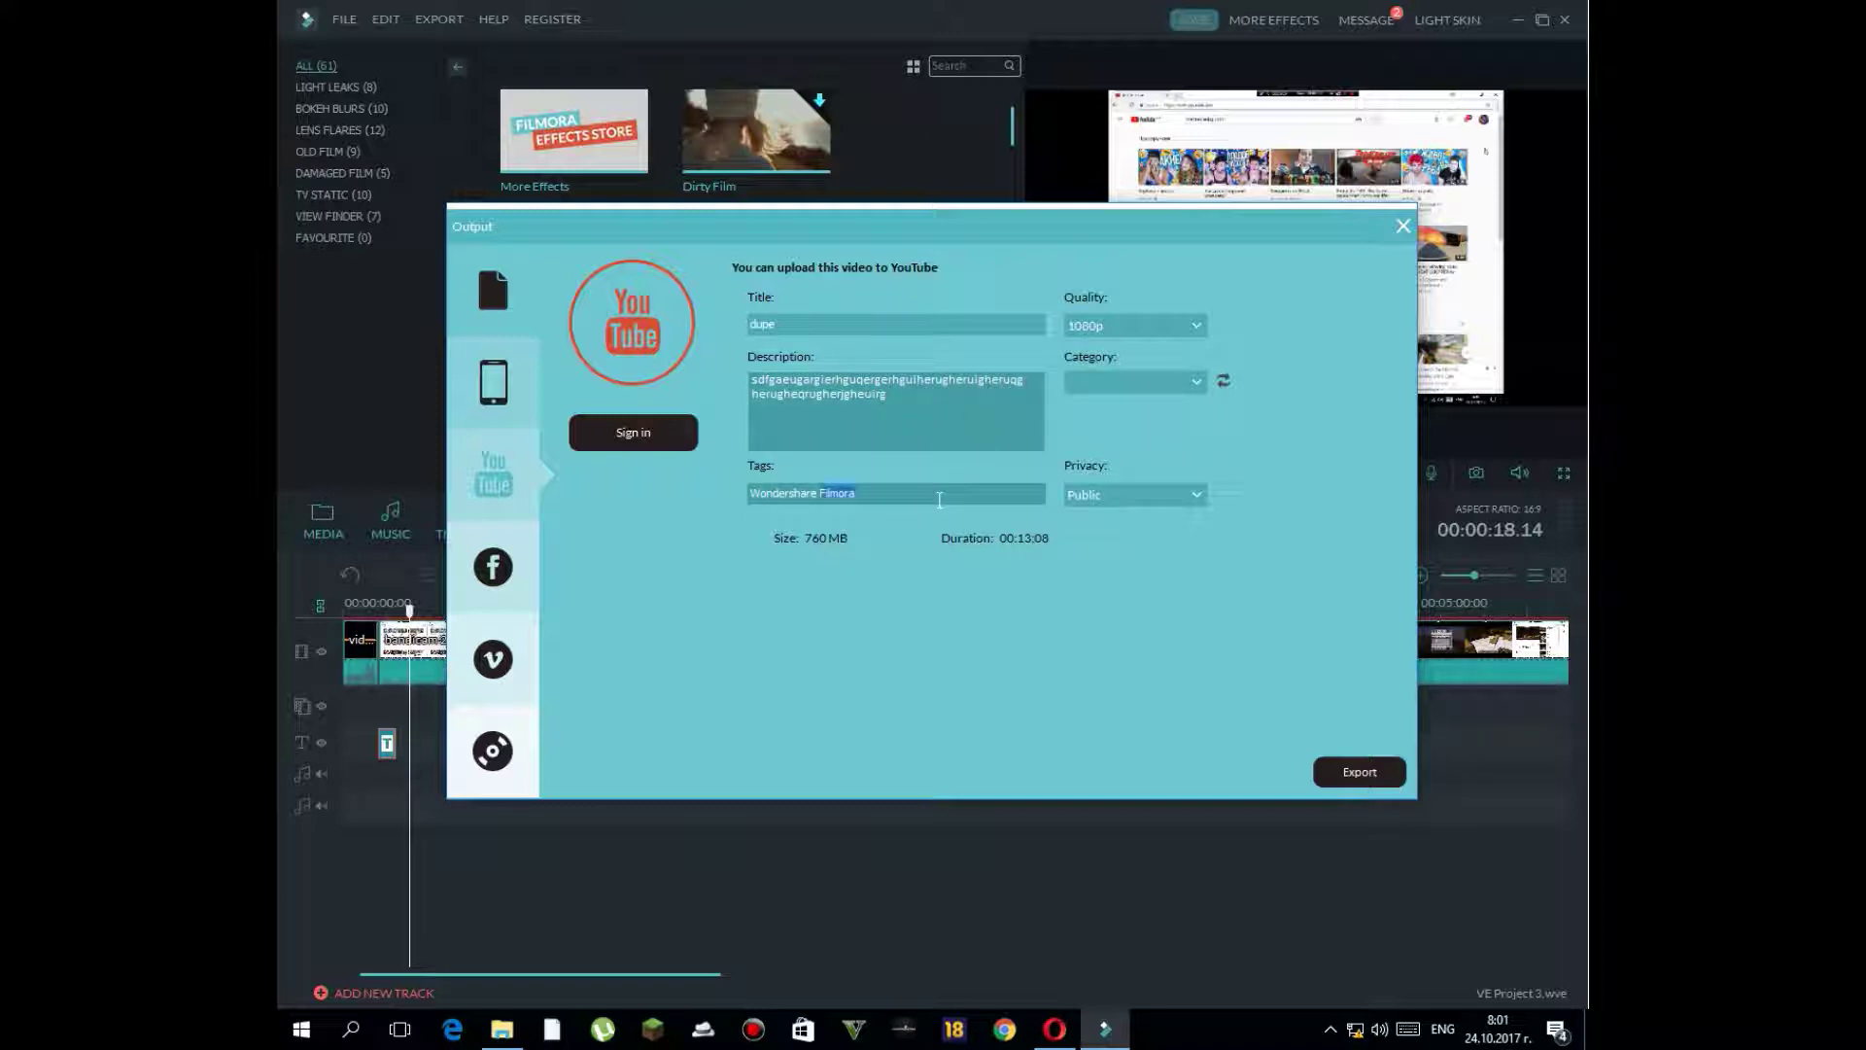
double_click(939, 500)
left_click(1129, 497)
left_click(1151, 494)
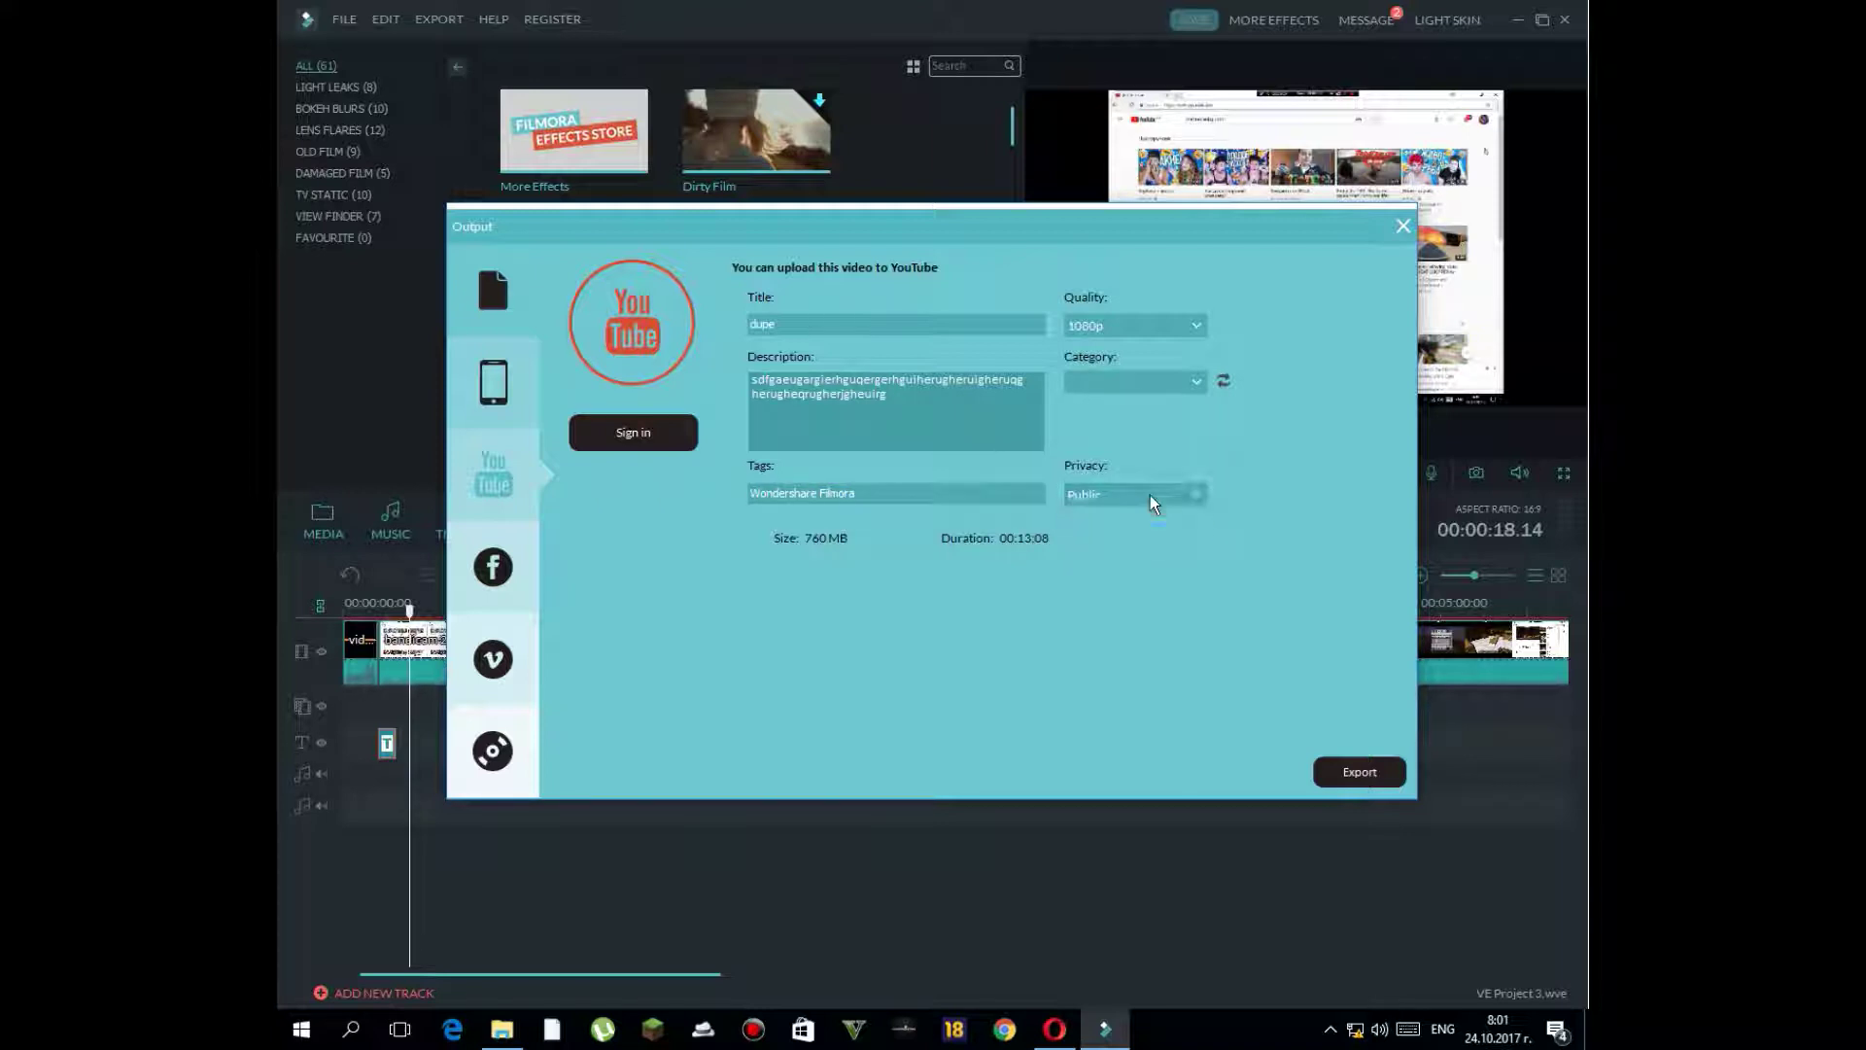
left_click(1151, 494)
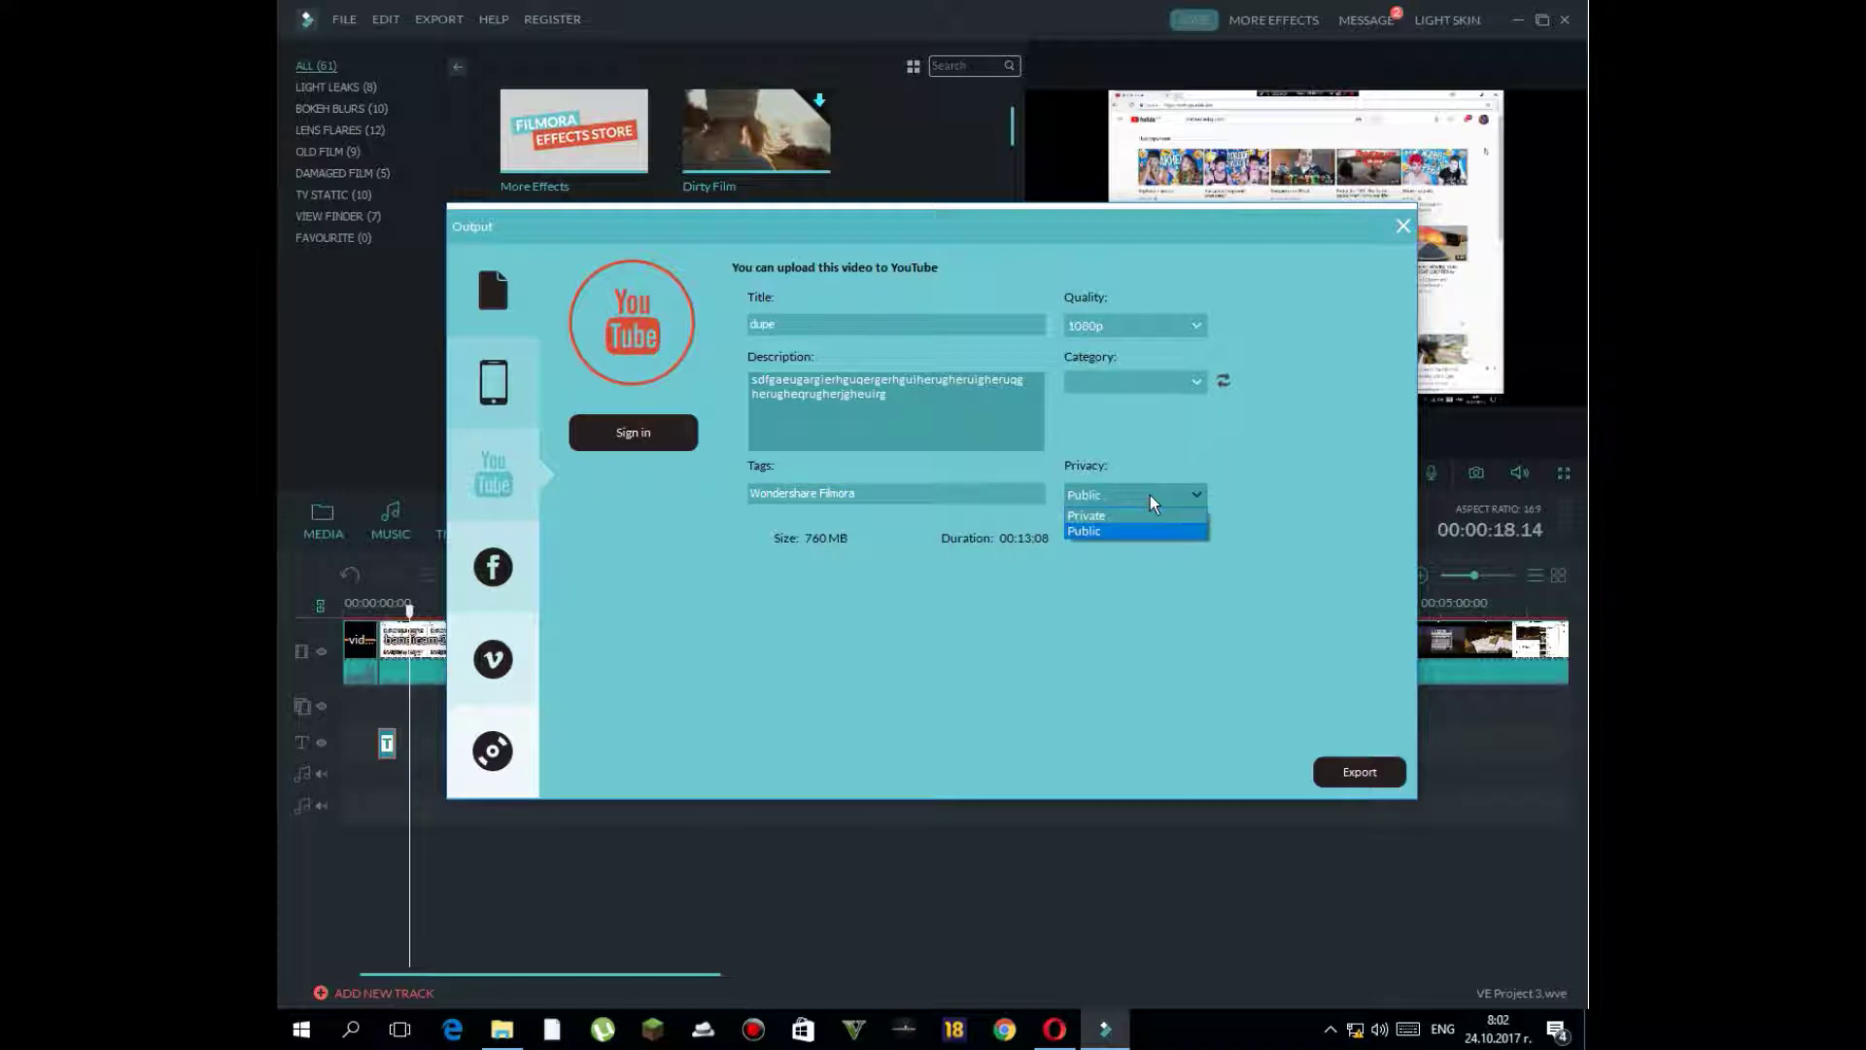
left_click(1193, 389)
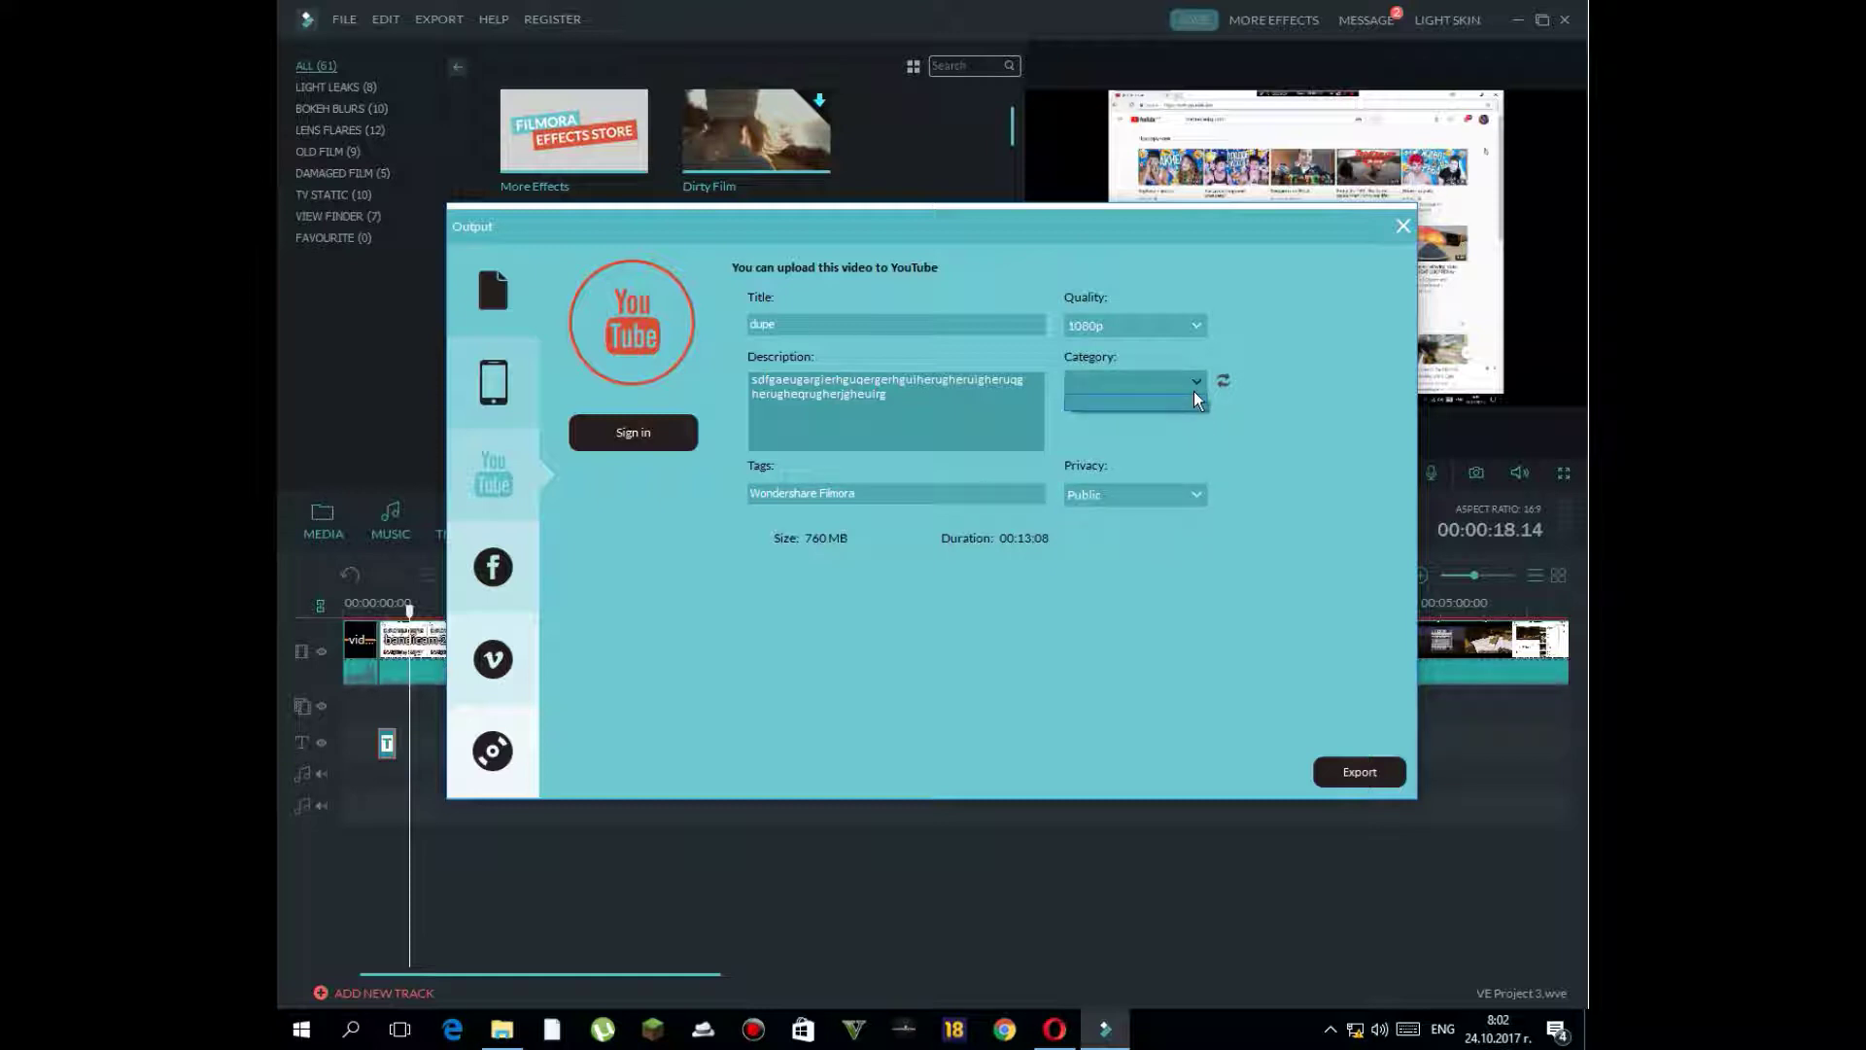
left_click(1297, 428)
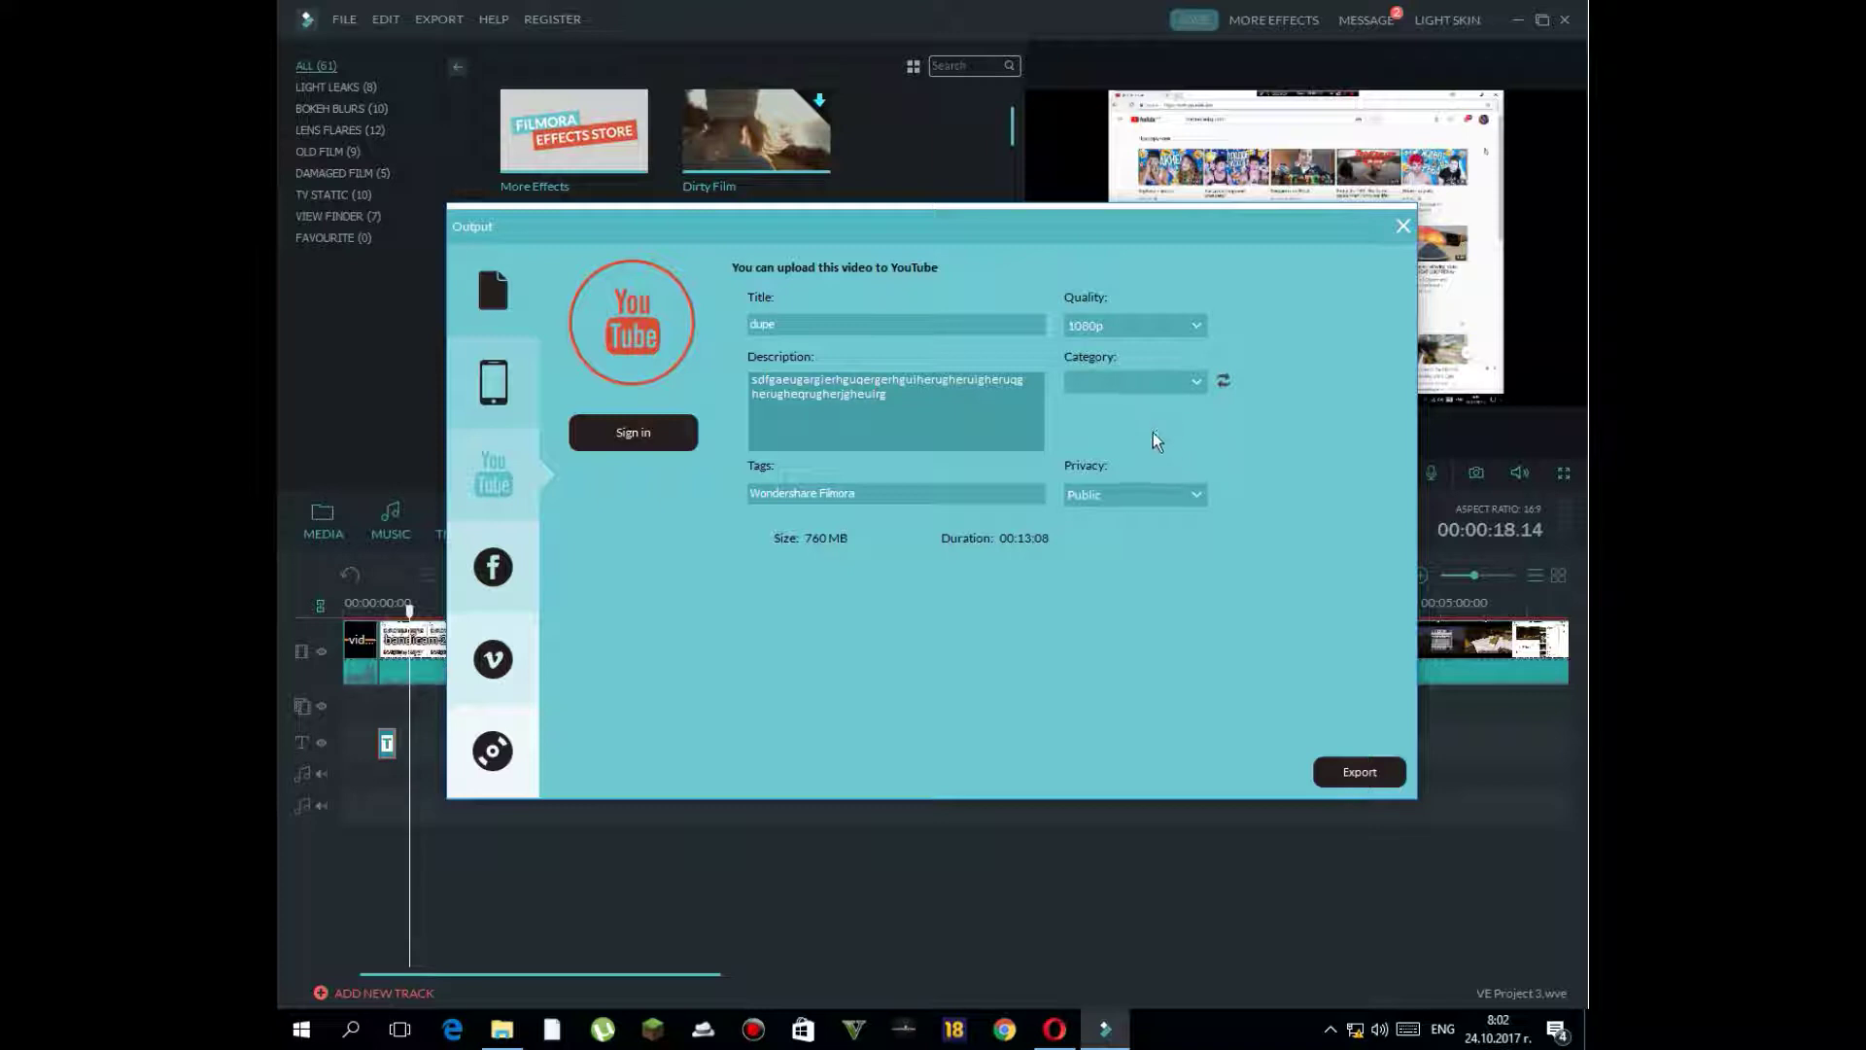
left_click(794, 330)
left_click(1402, 228)
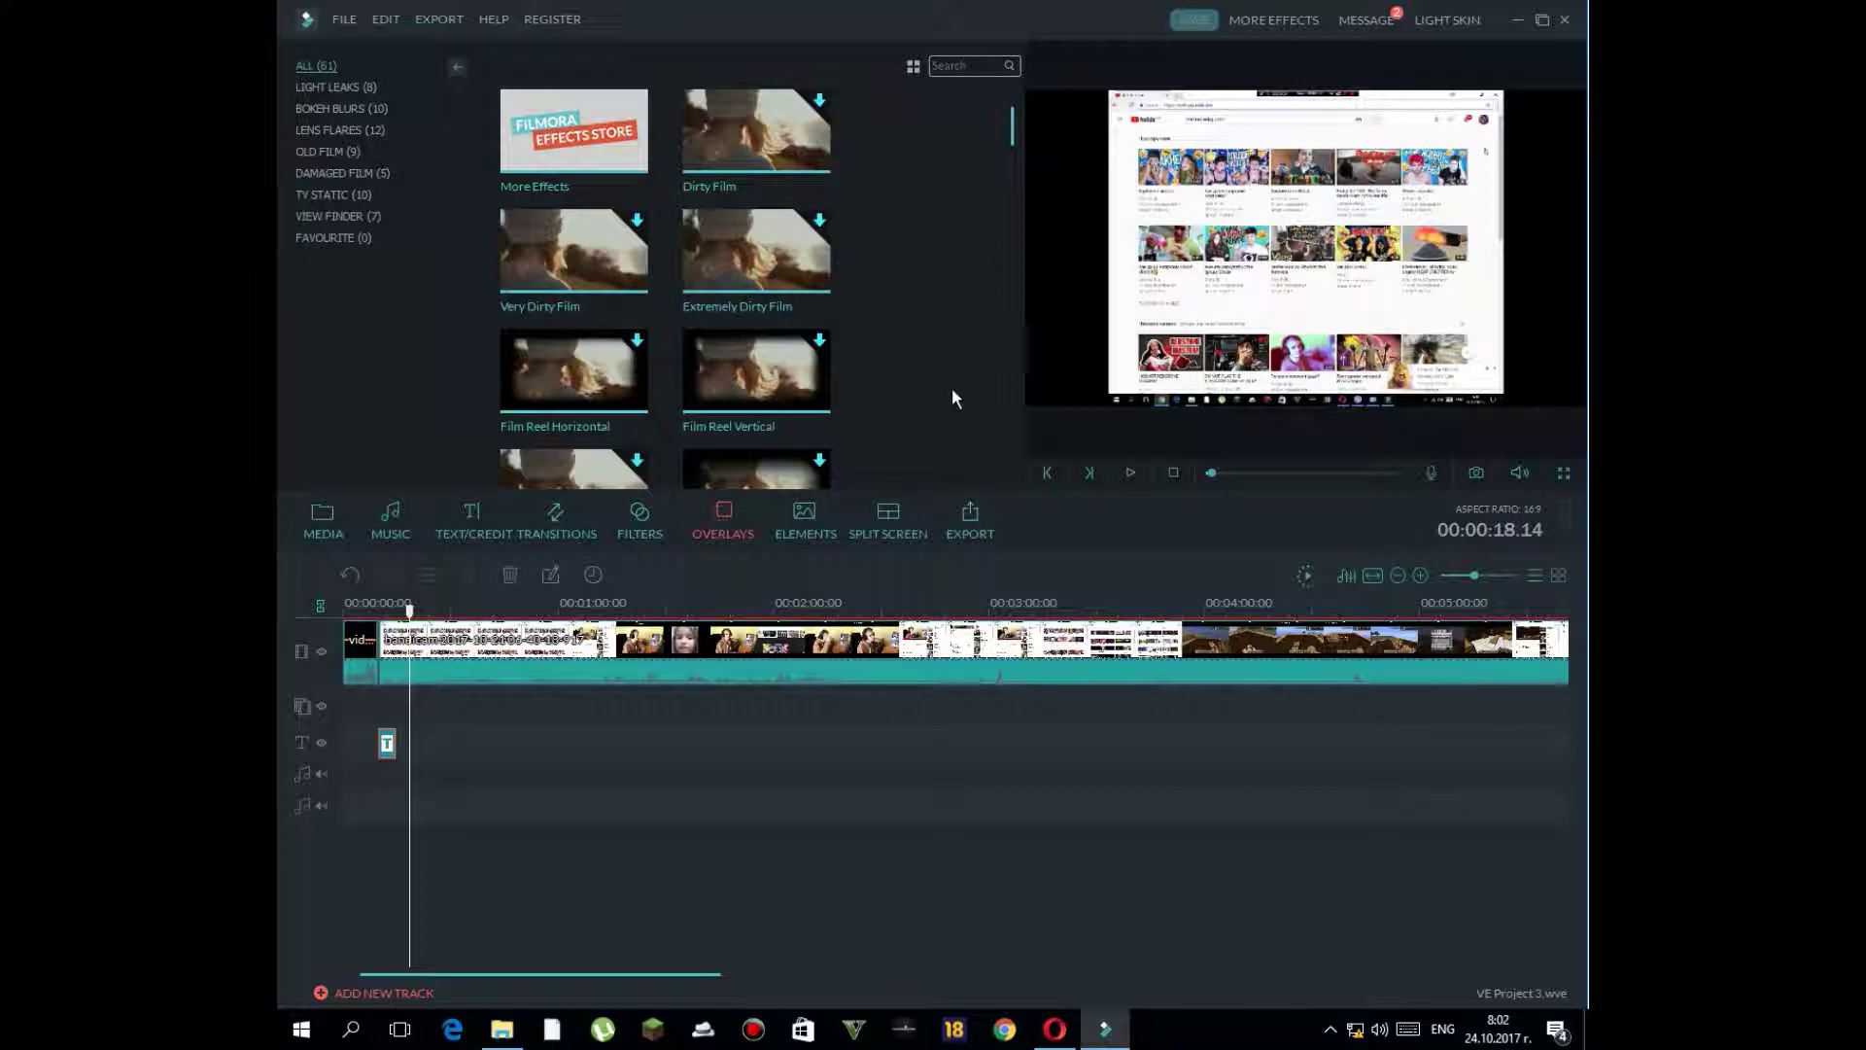
- Browse the Elements and Split Screen libraries, and briefly view the YouTube export settings again
left_click(814, 519)
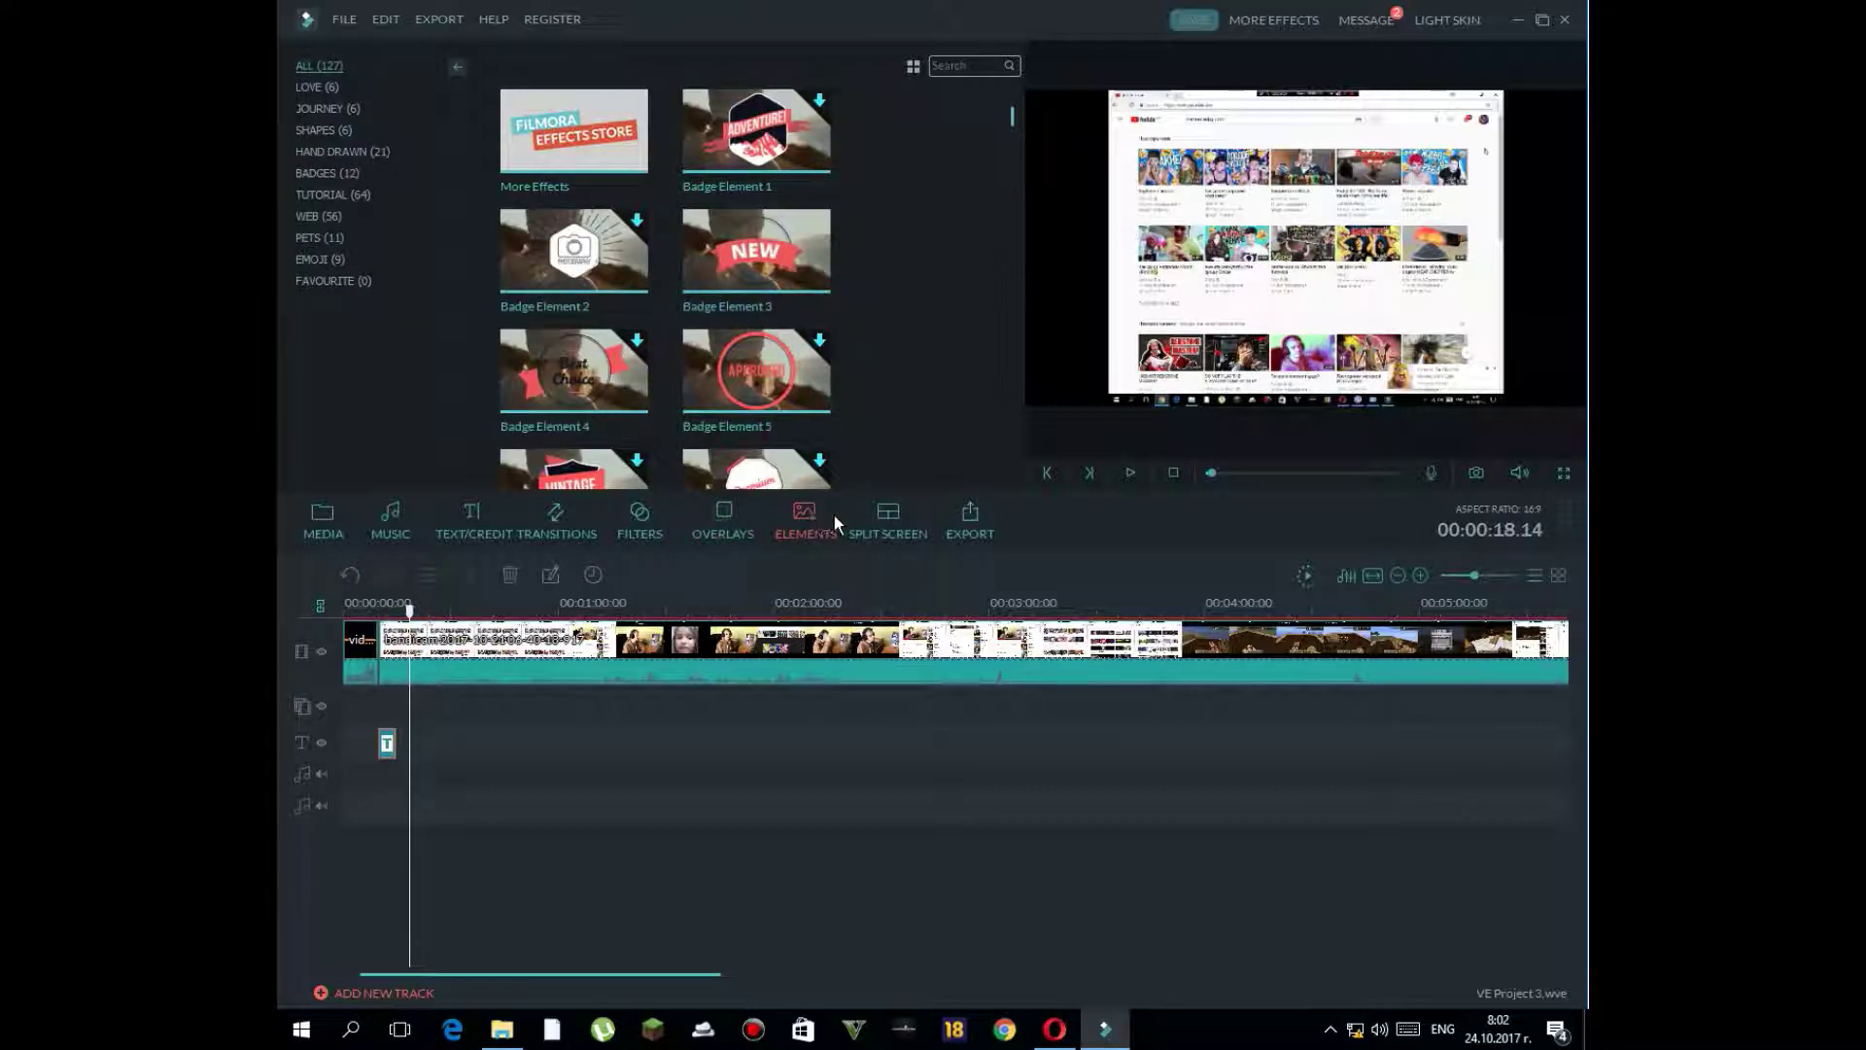
left_click(879, 517)
left_click(970, 517)
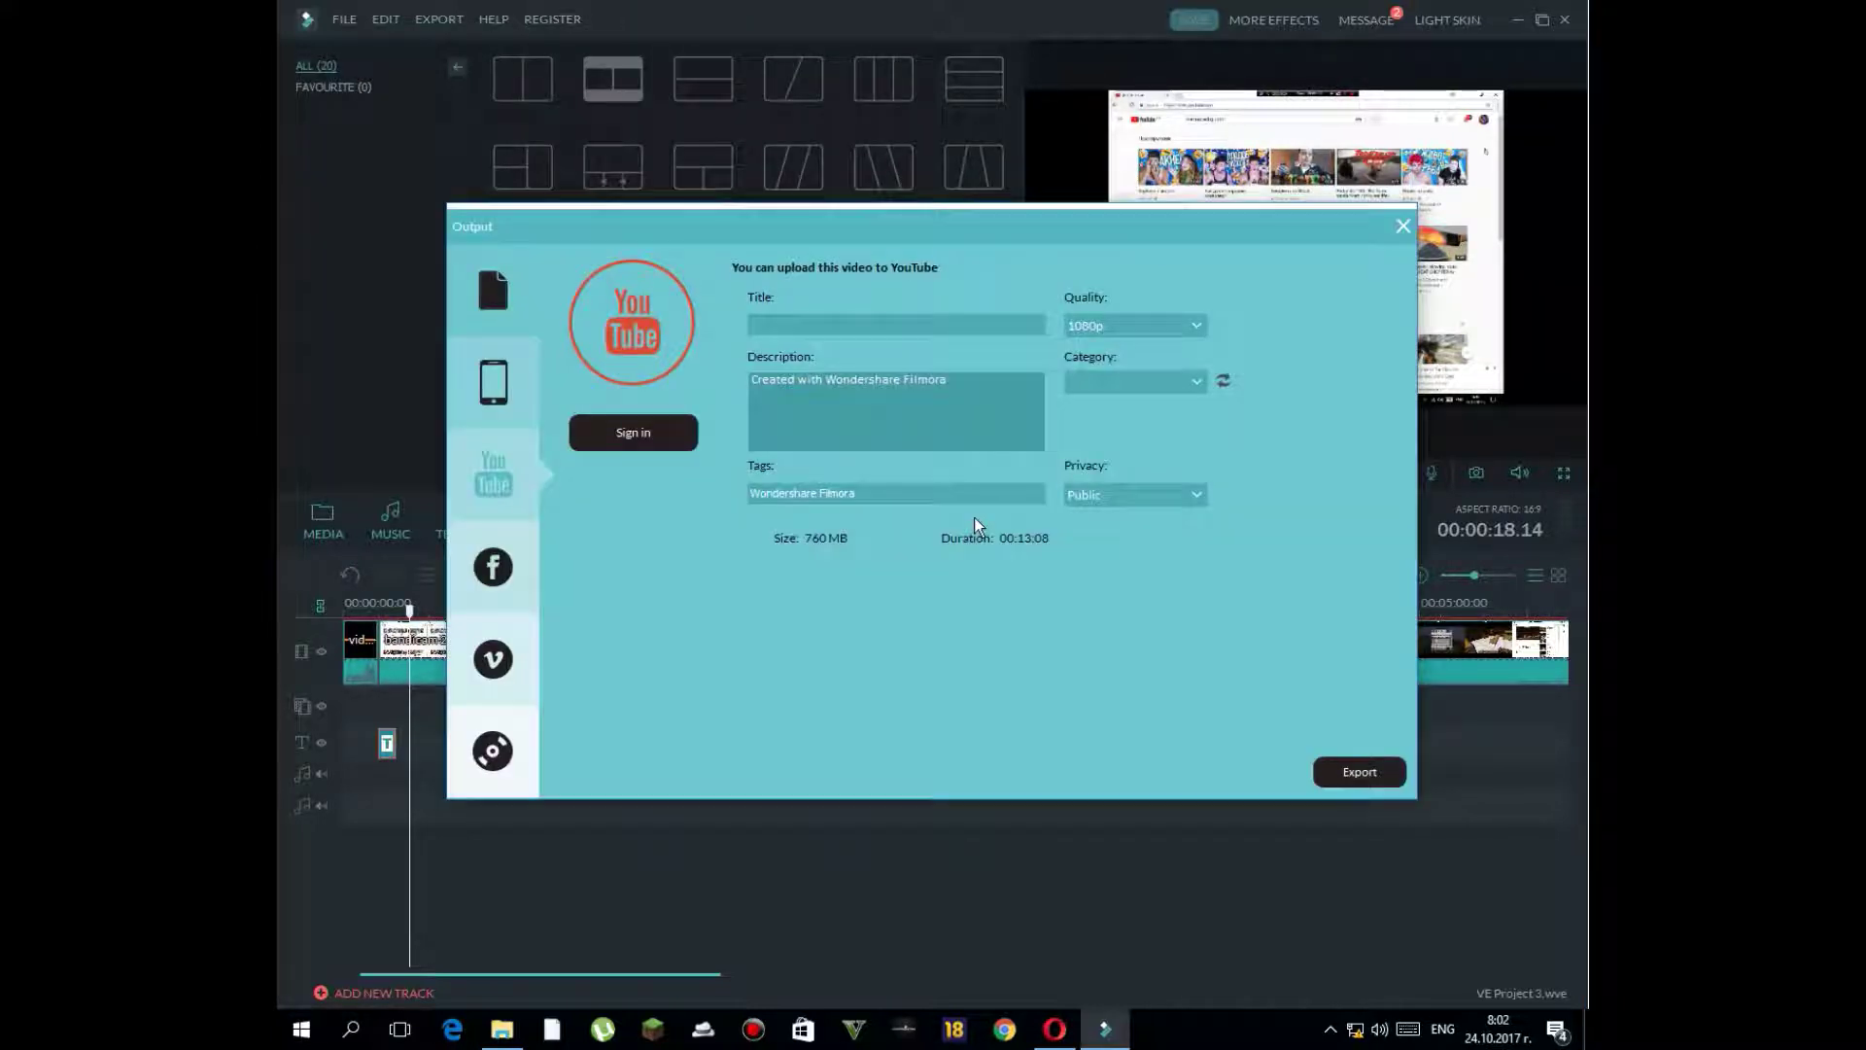
left_click(1402, 226)
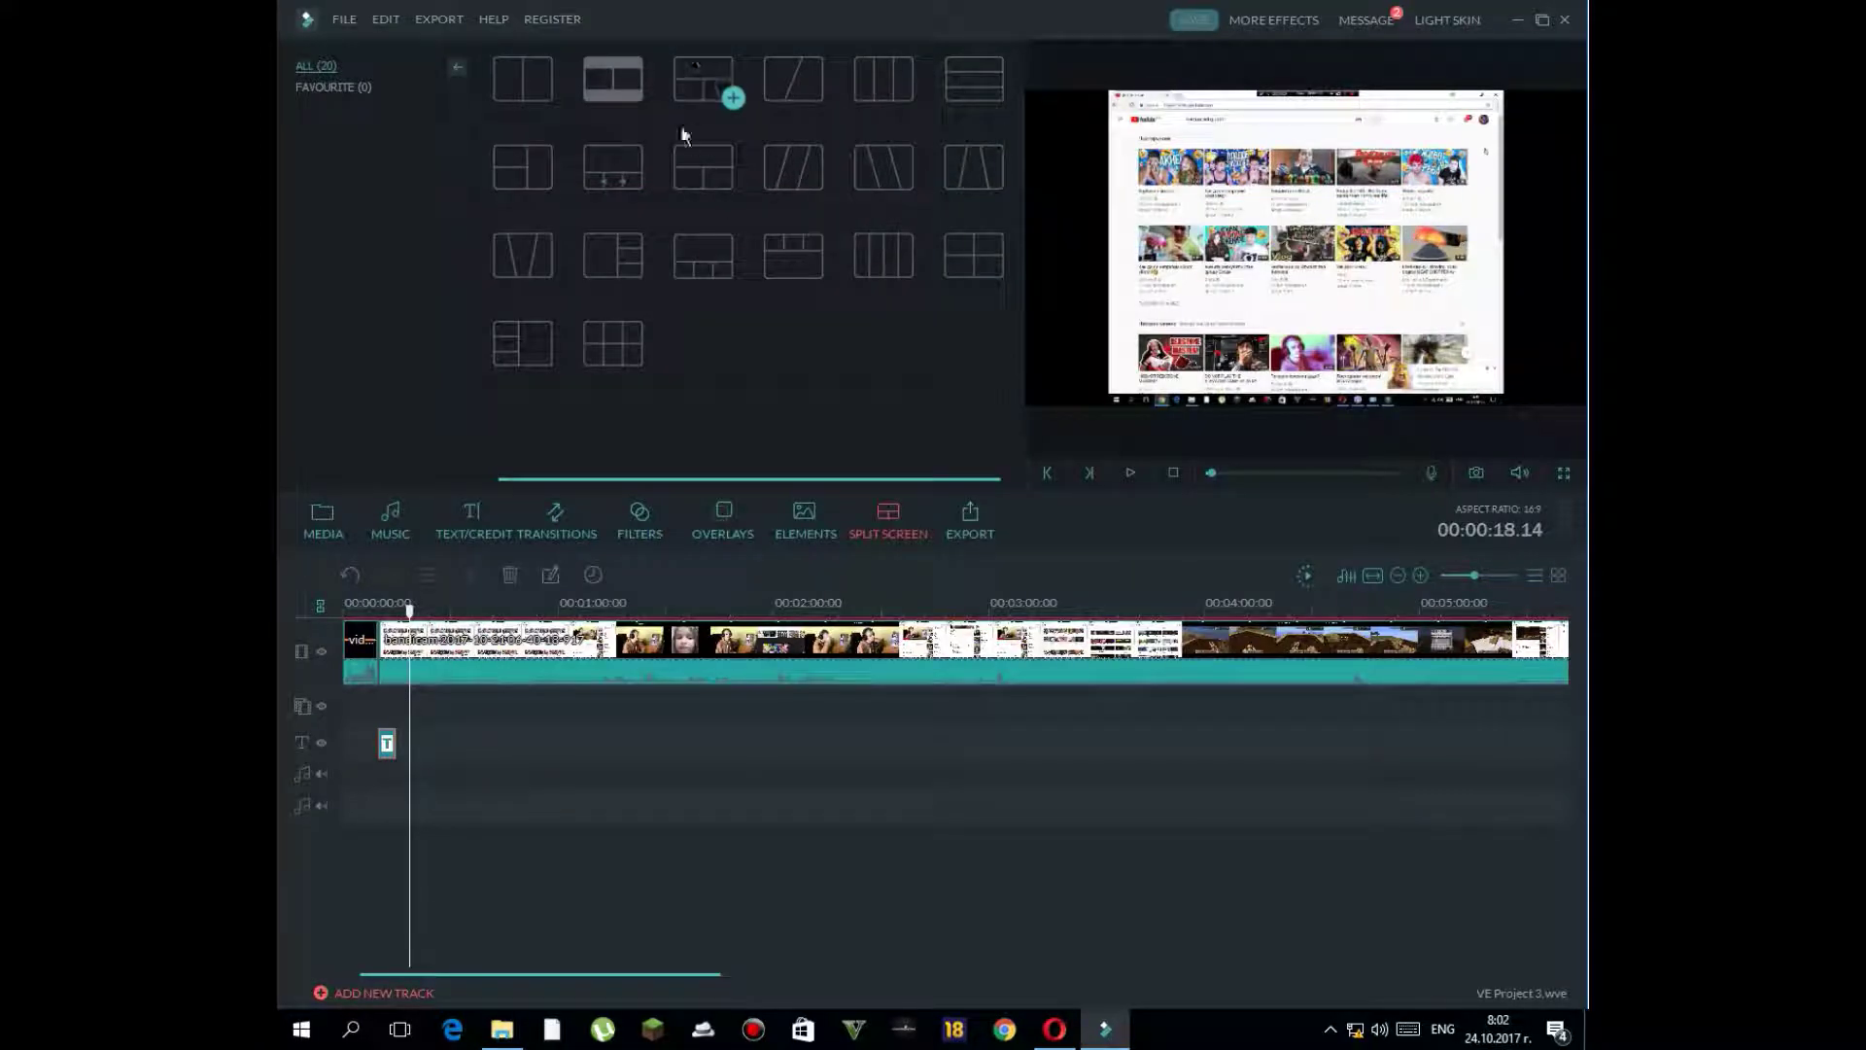
- Insert a side-by-side two-zone split screen between the intro and the recording, view its border colours and accept its settings
left_click(642, 98)
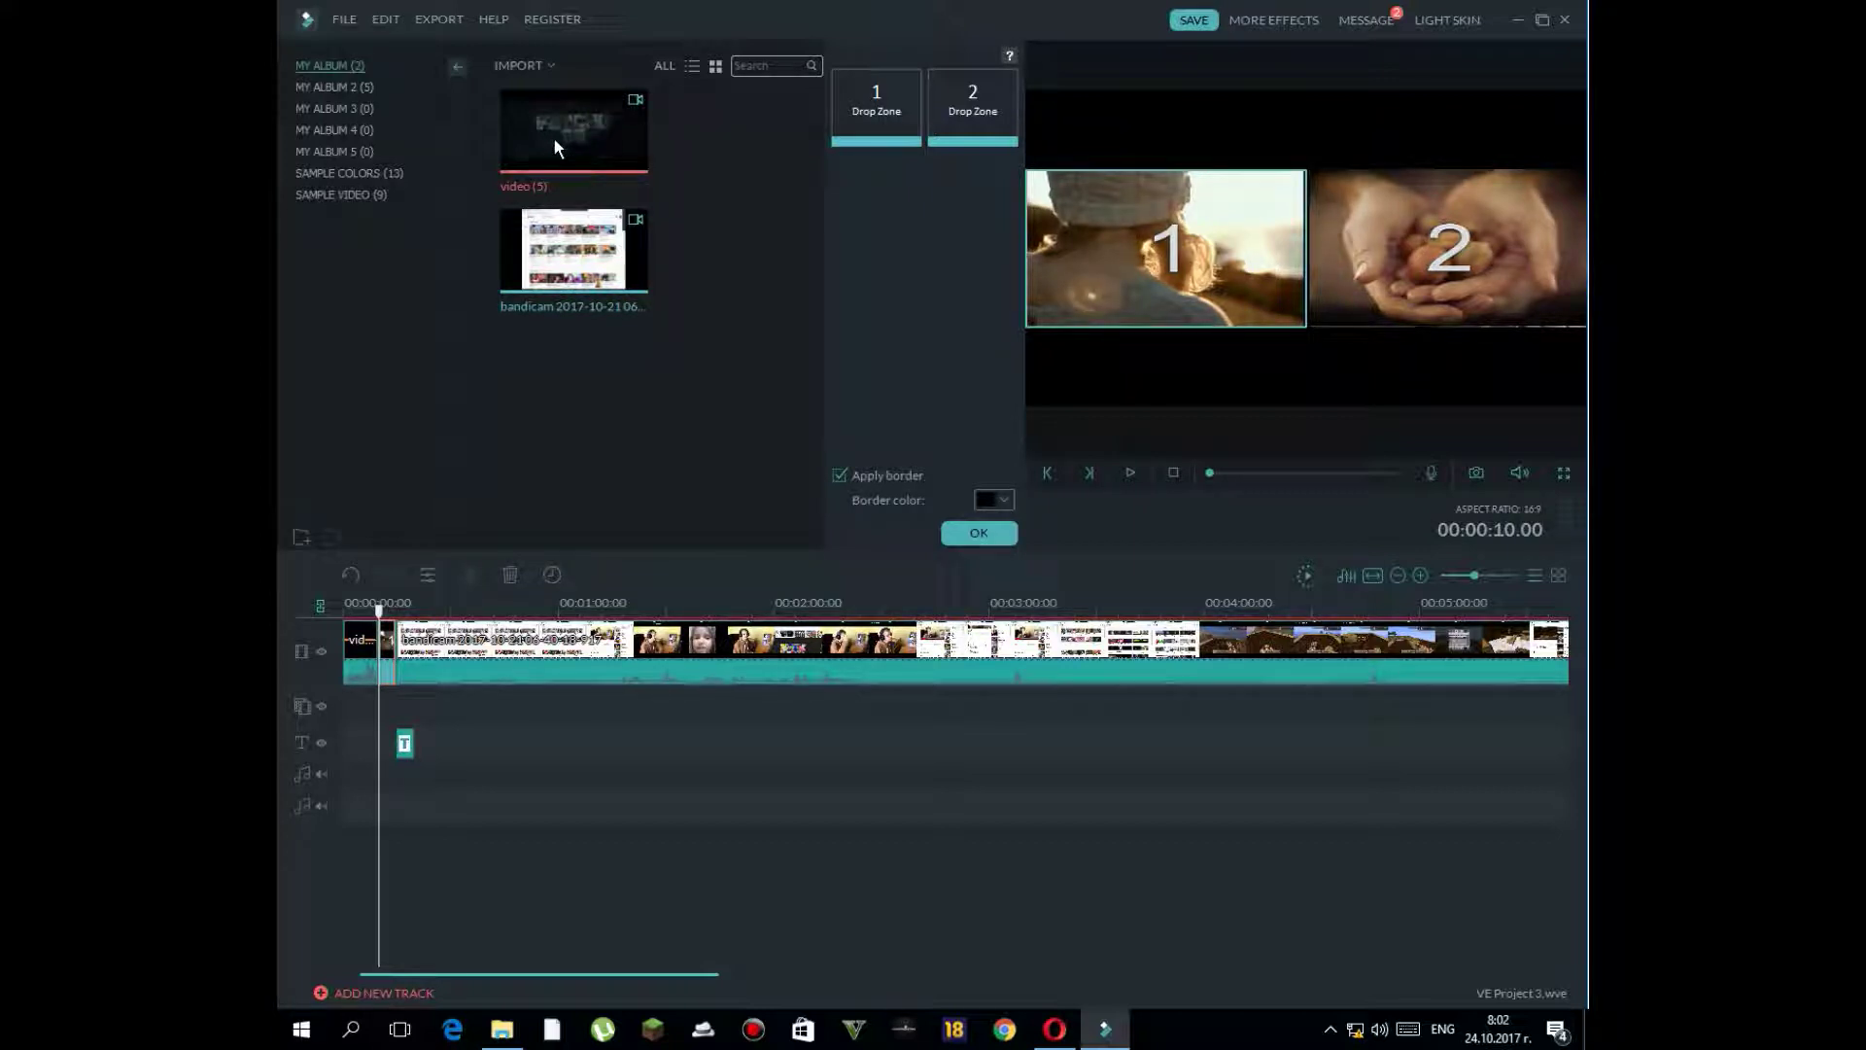
left_click(1006, 500)
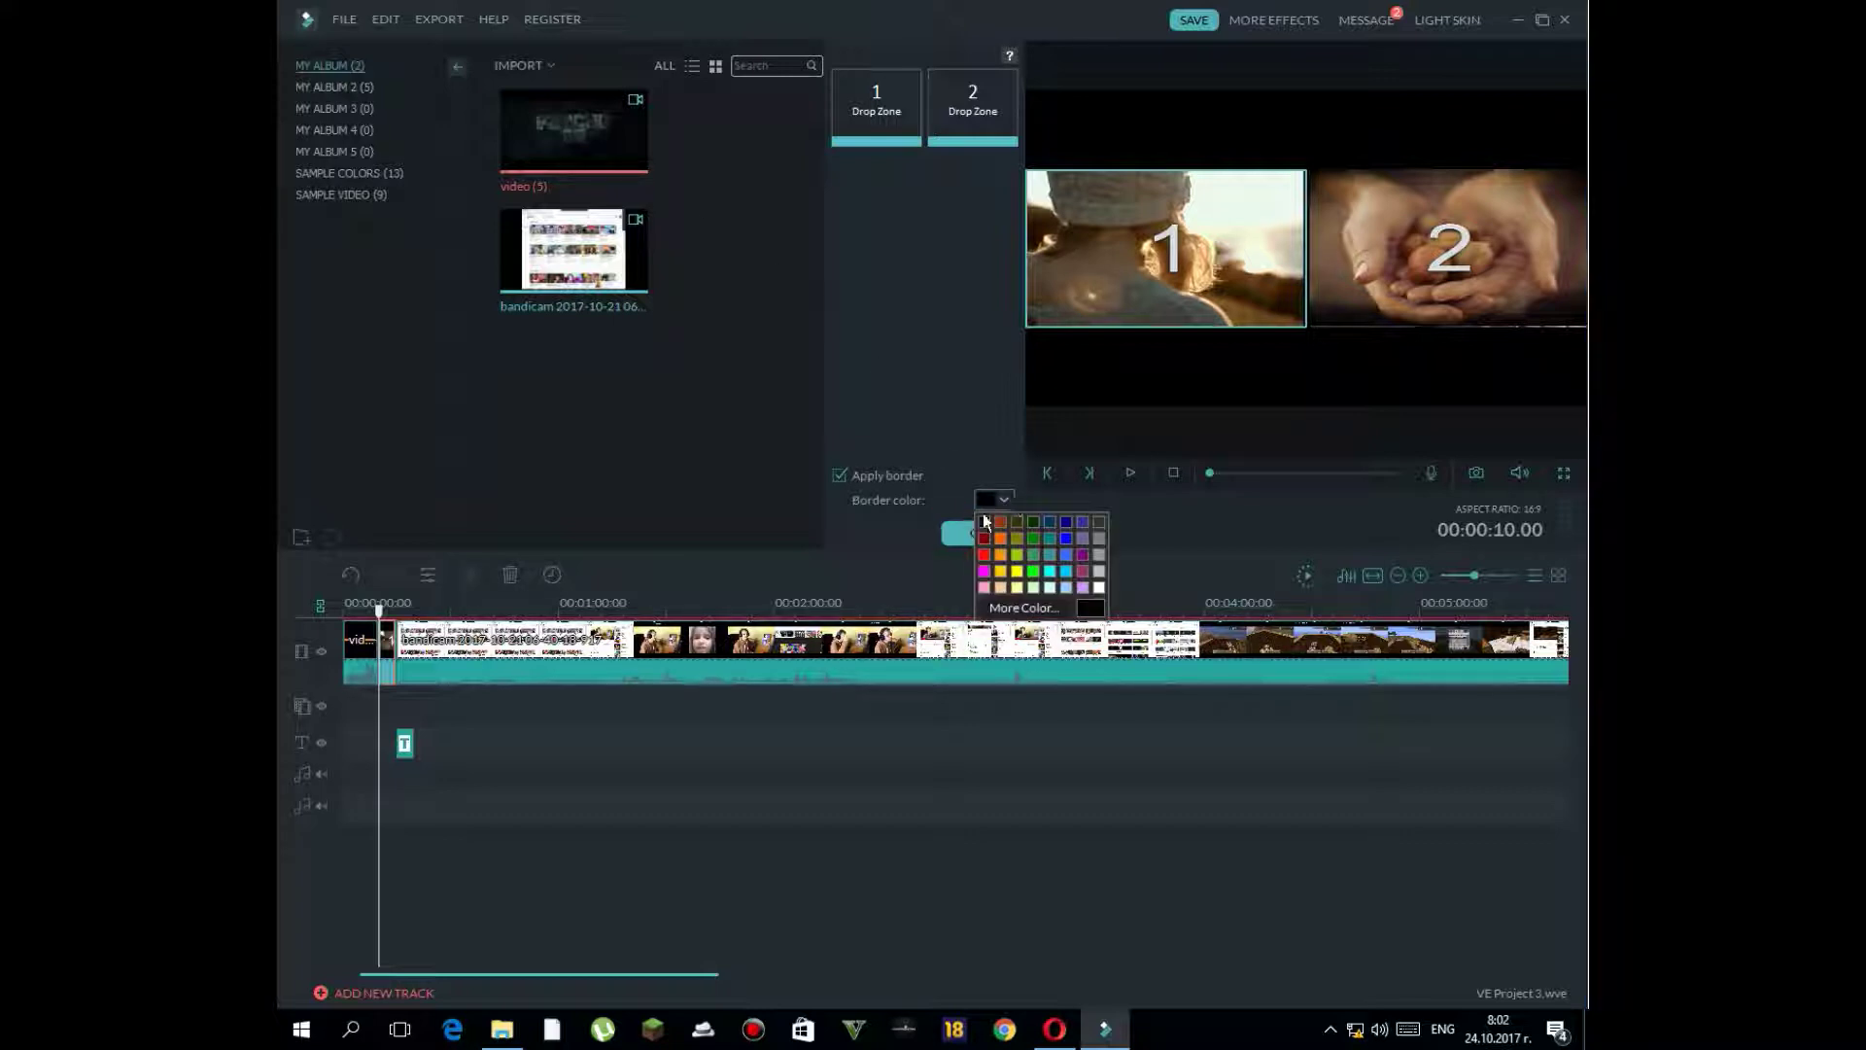
left_click(954, 538)
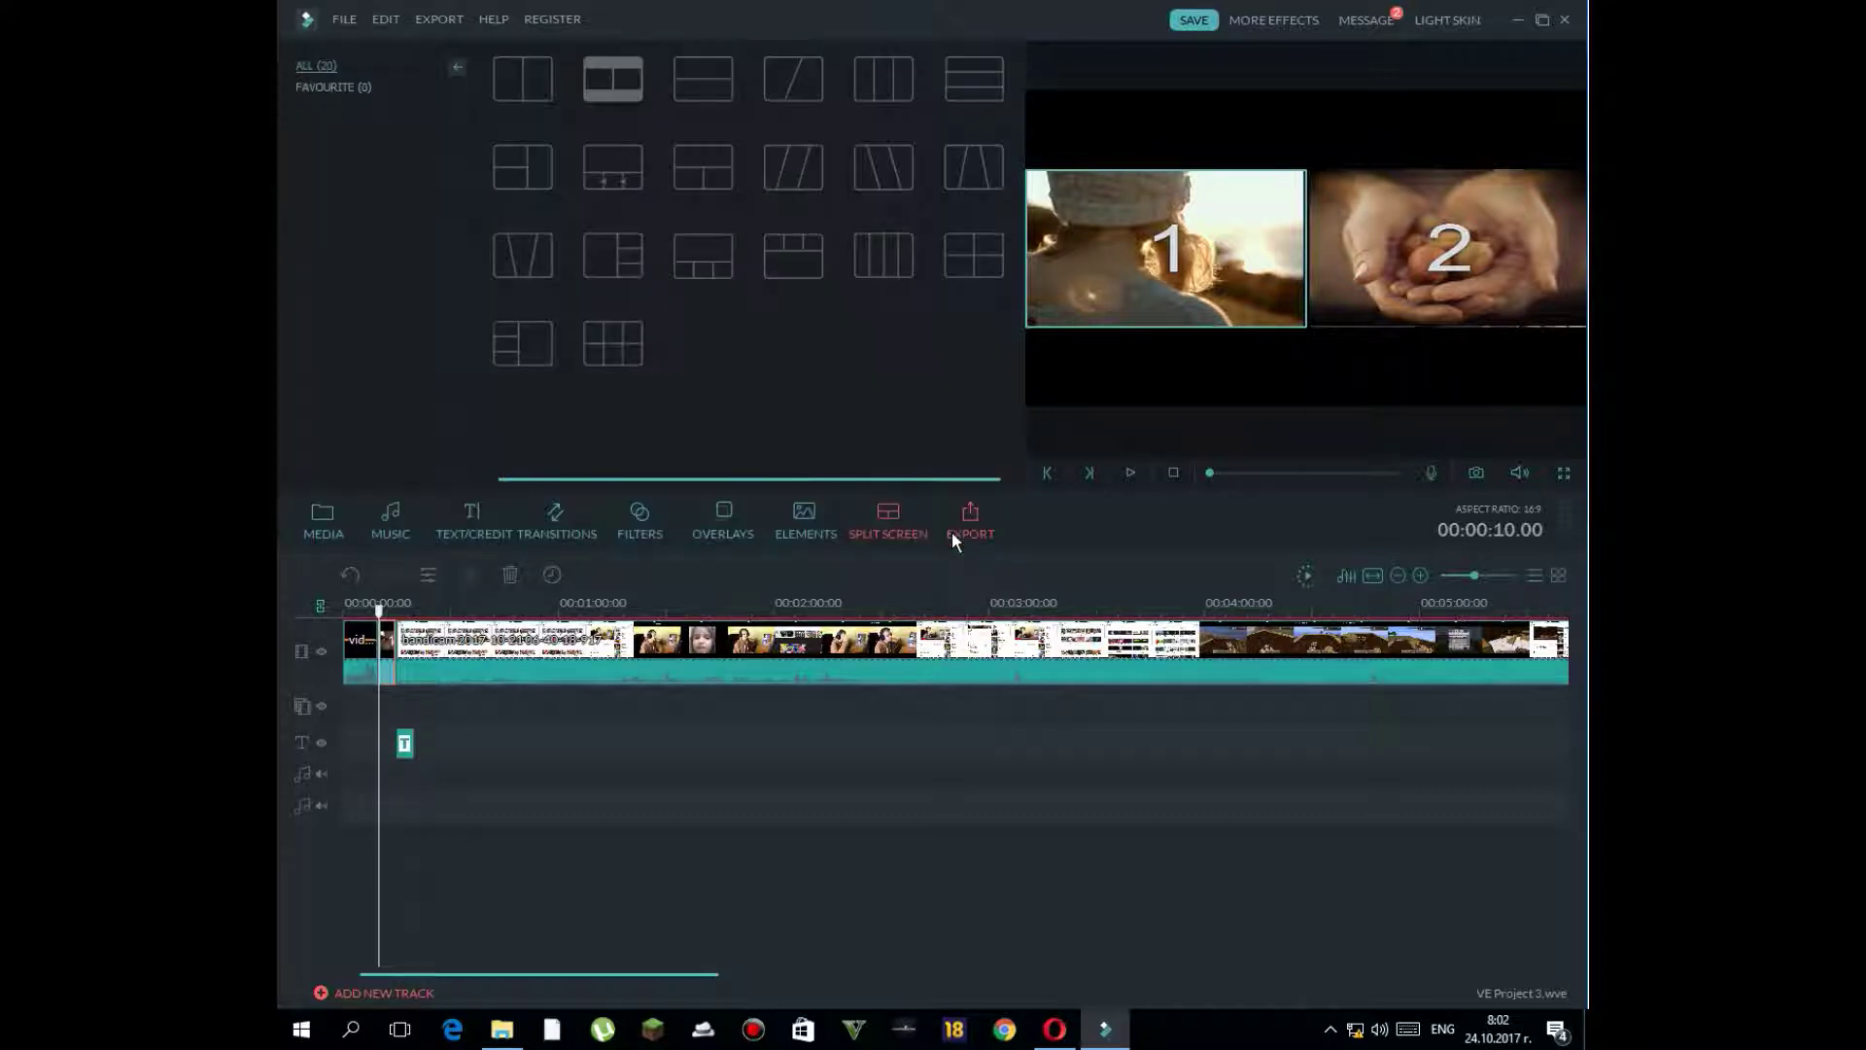
- Insert another side-by-side two-zone split screen after the intro, filling zone 1 with video (5) and zone 2 with the bandicam recording
left_click(645, 97)
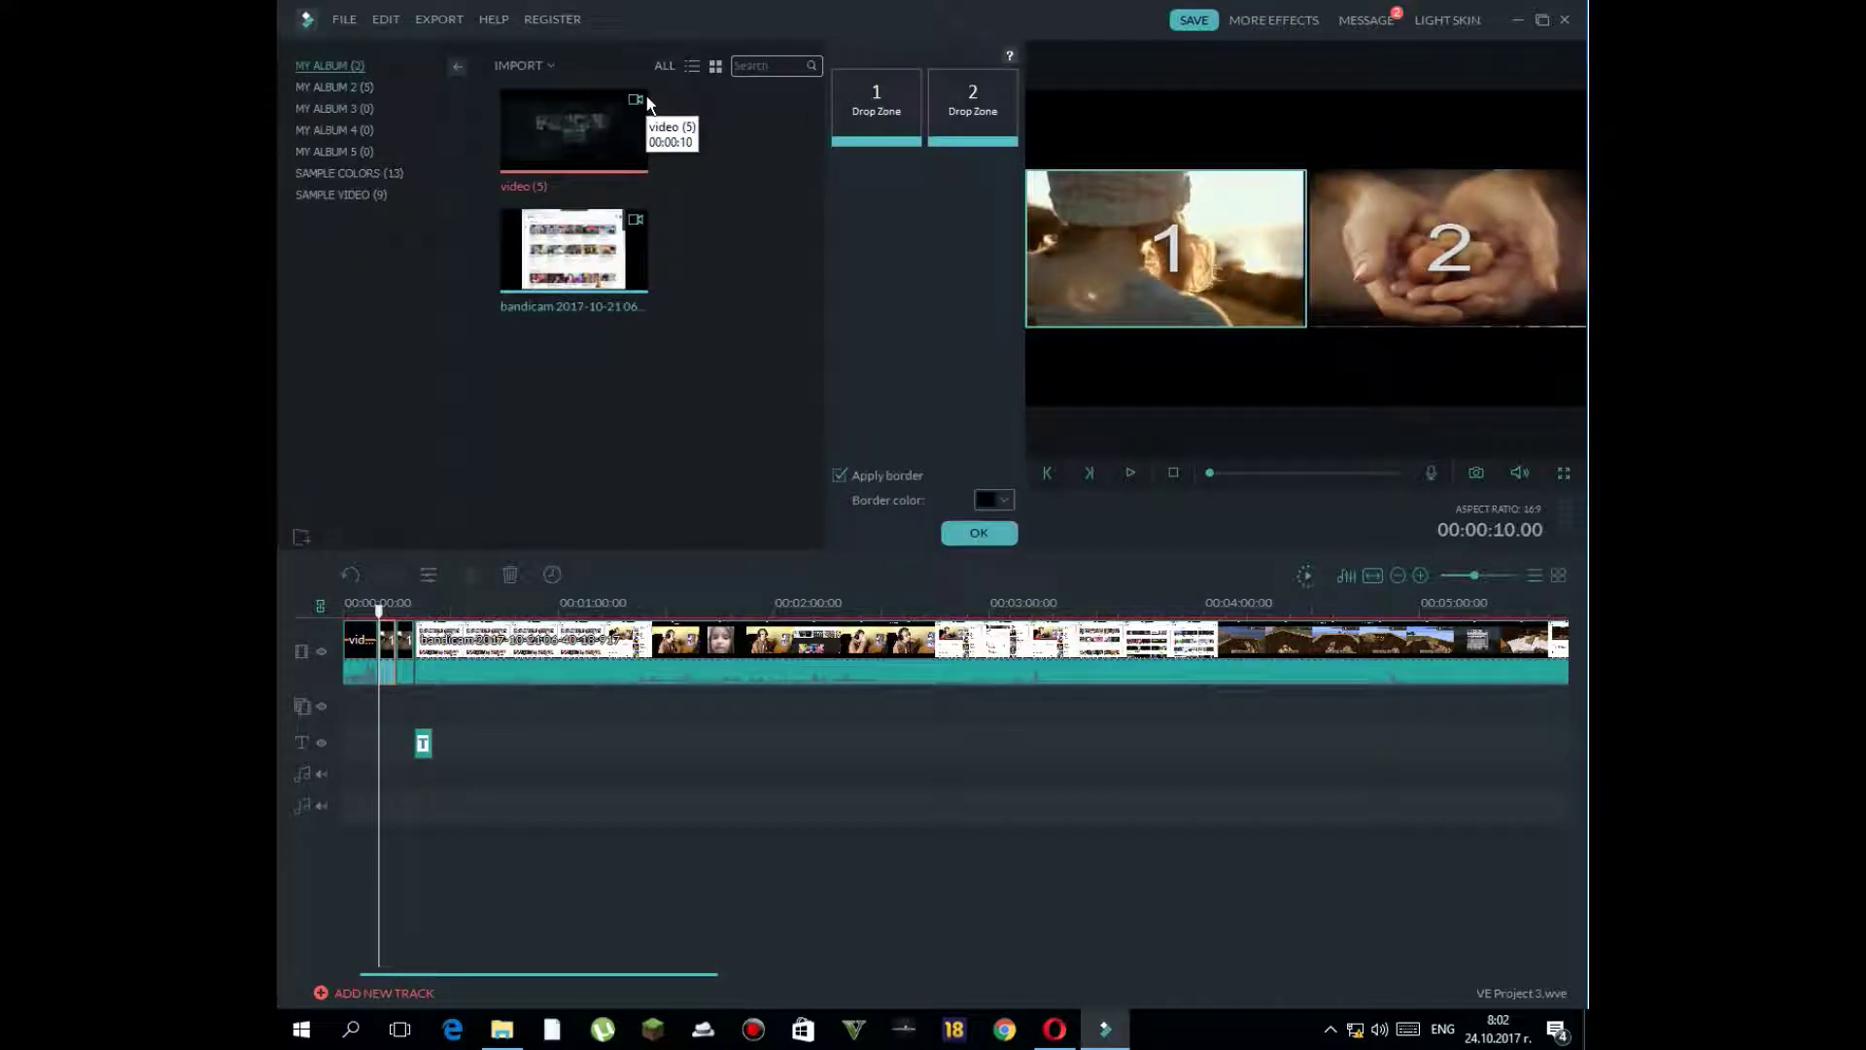
left_click_drag(629, 146, 884, 112)
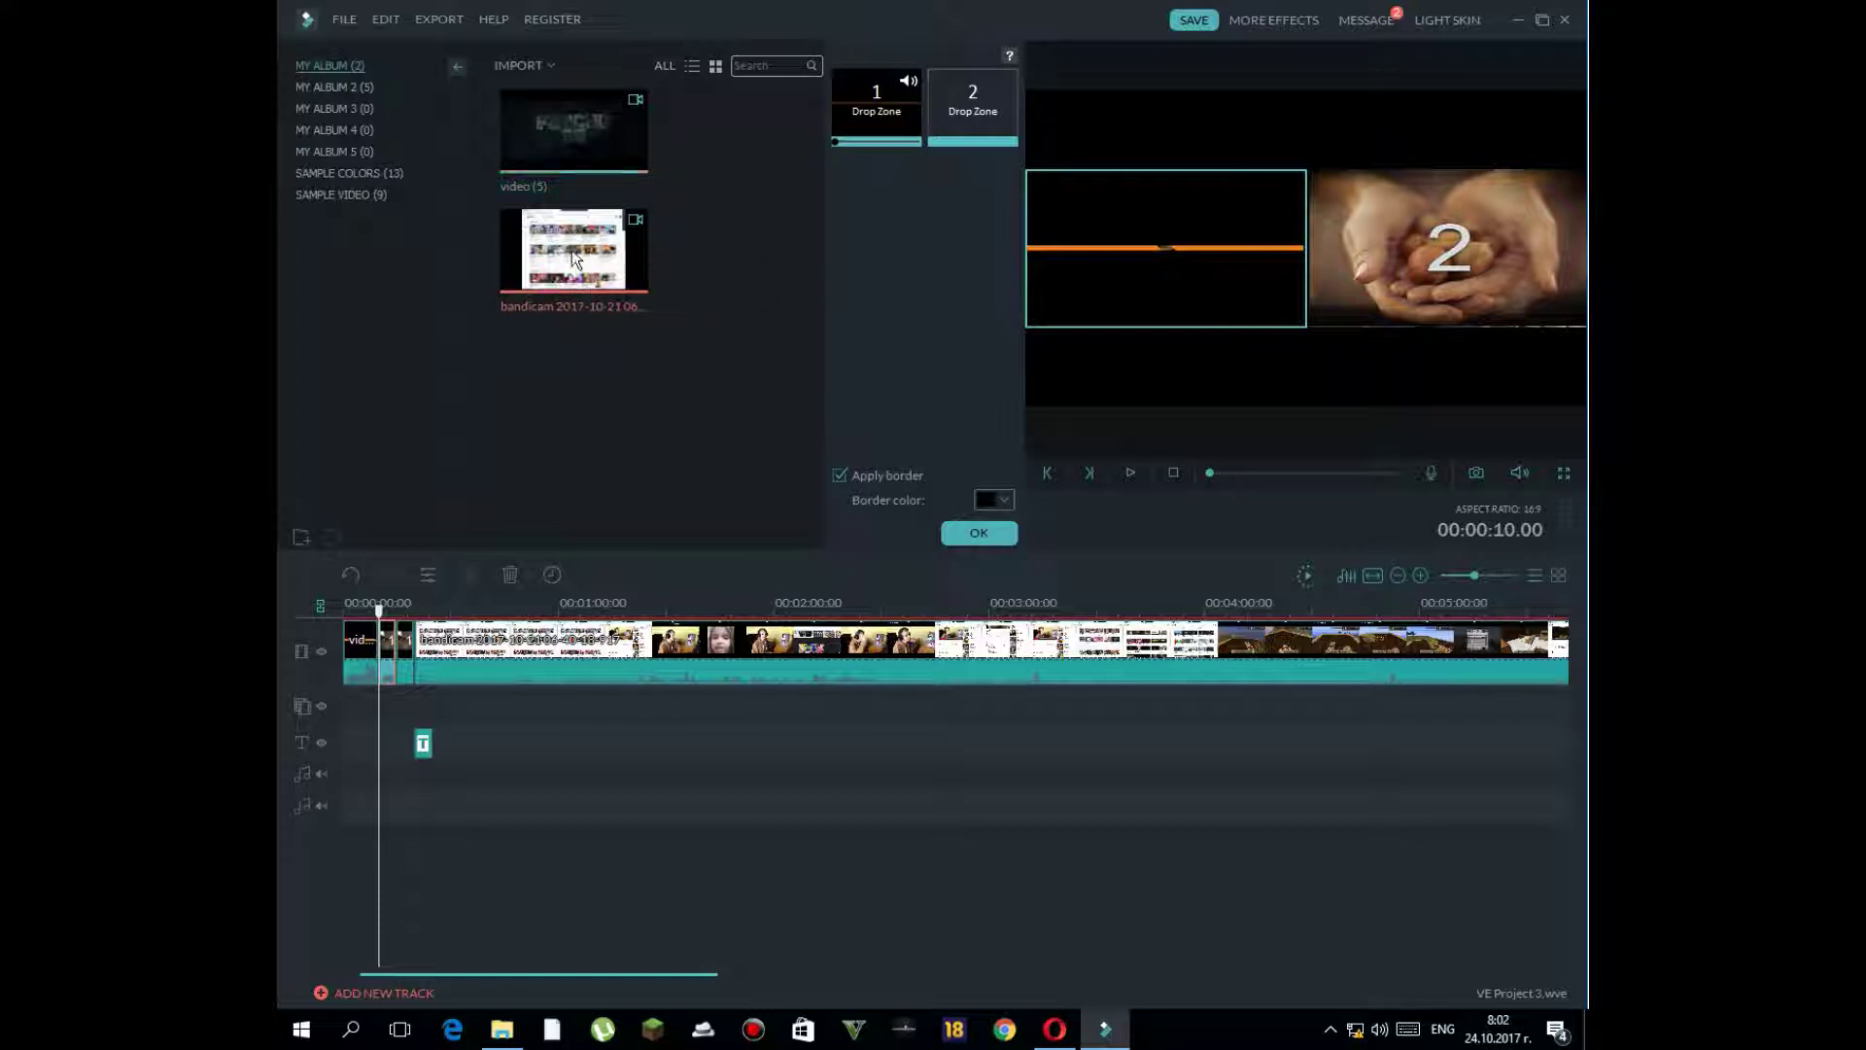
left_click_drag(577, 260, 989, 121)
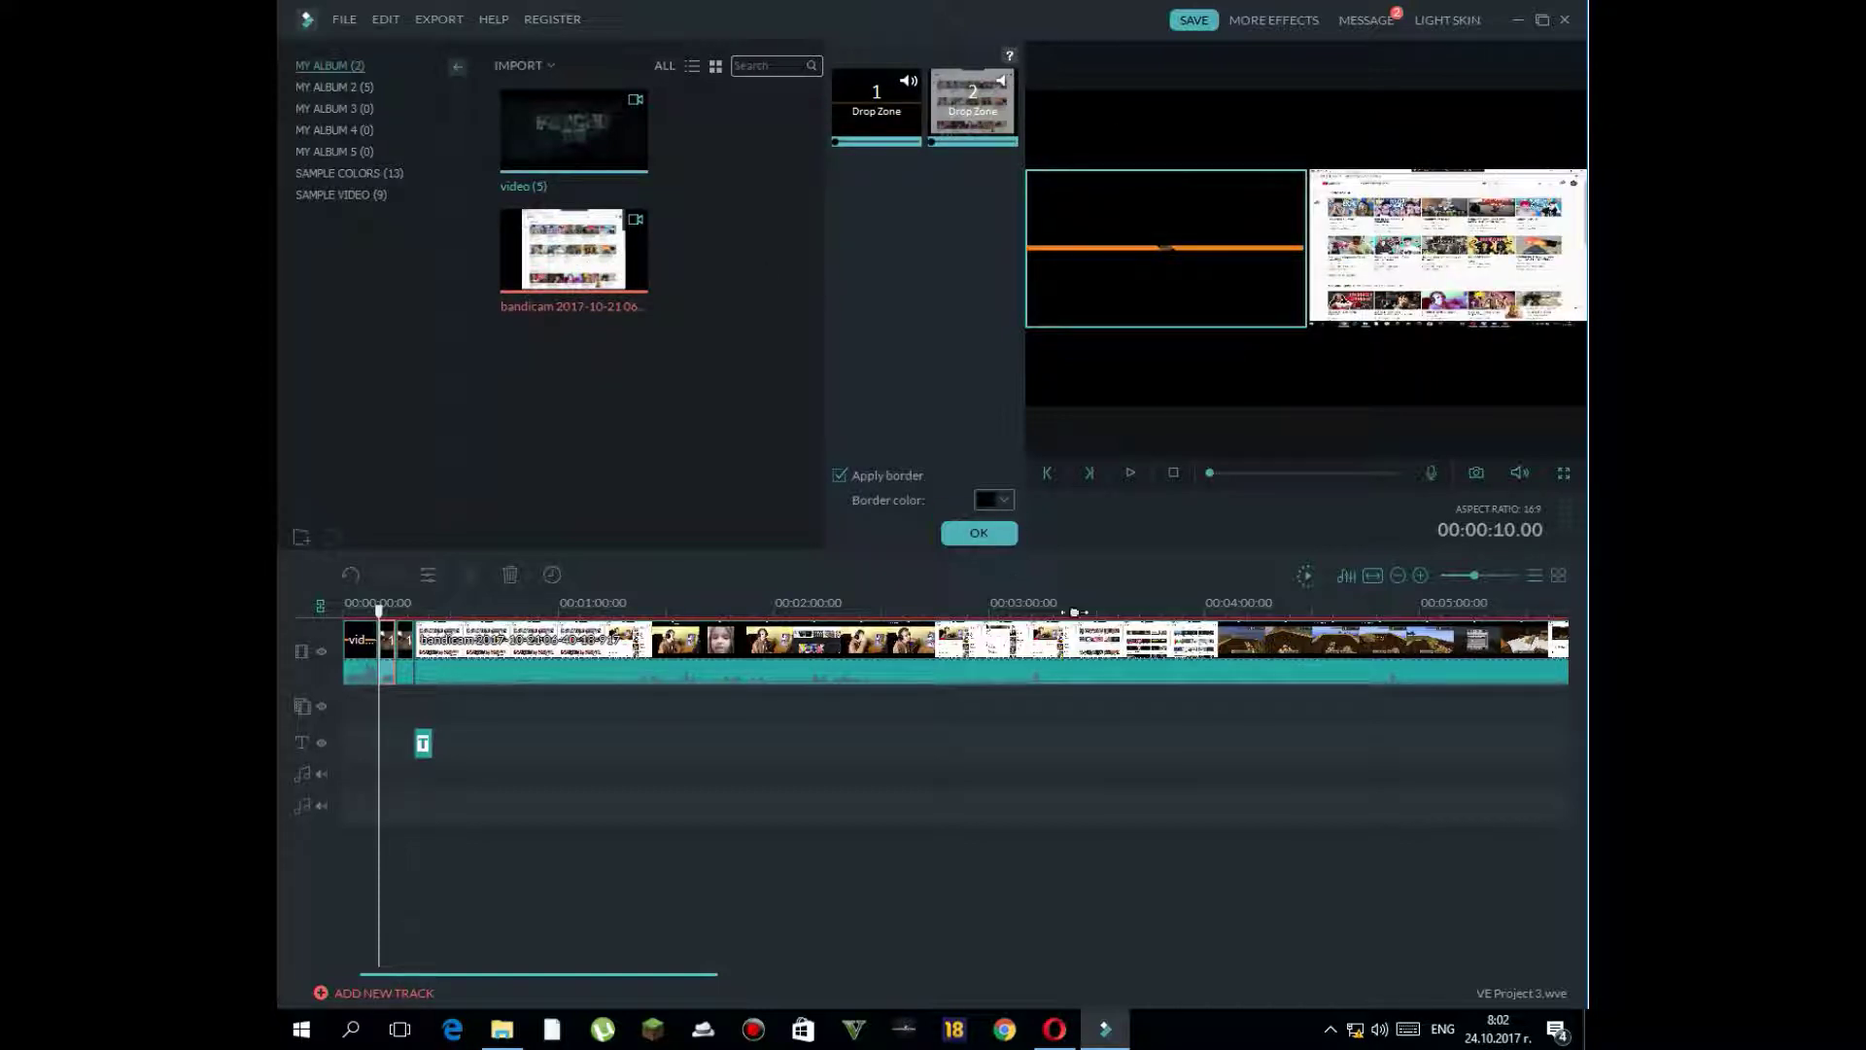
- Preview the filled split screen for a few seconds, pause it and accept the split screen settings
left_click(1130, 472)
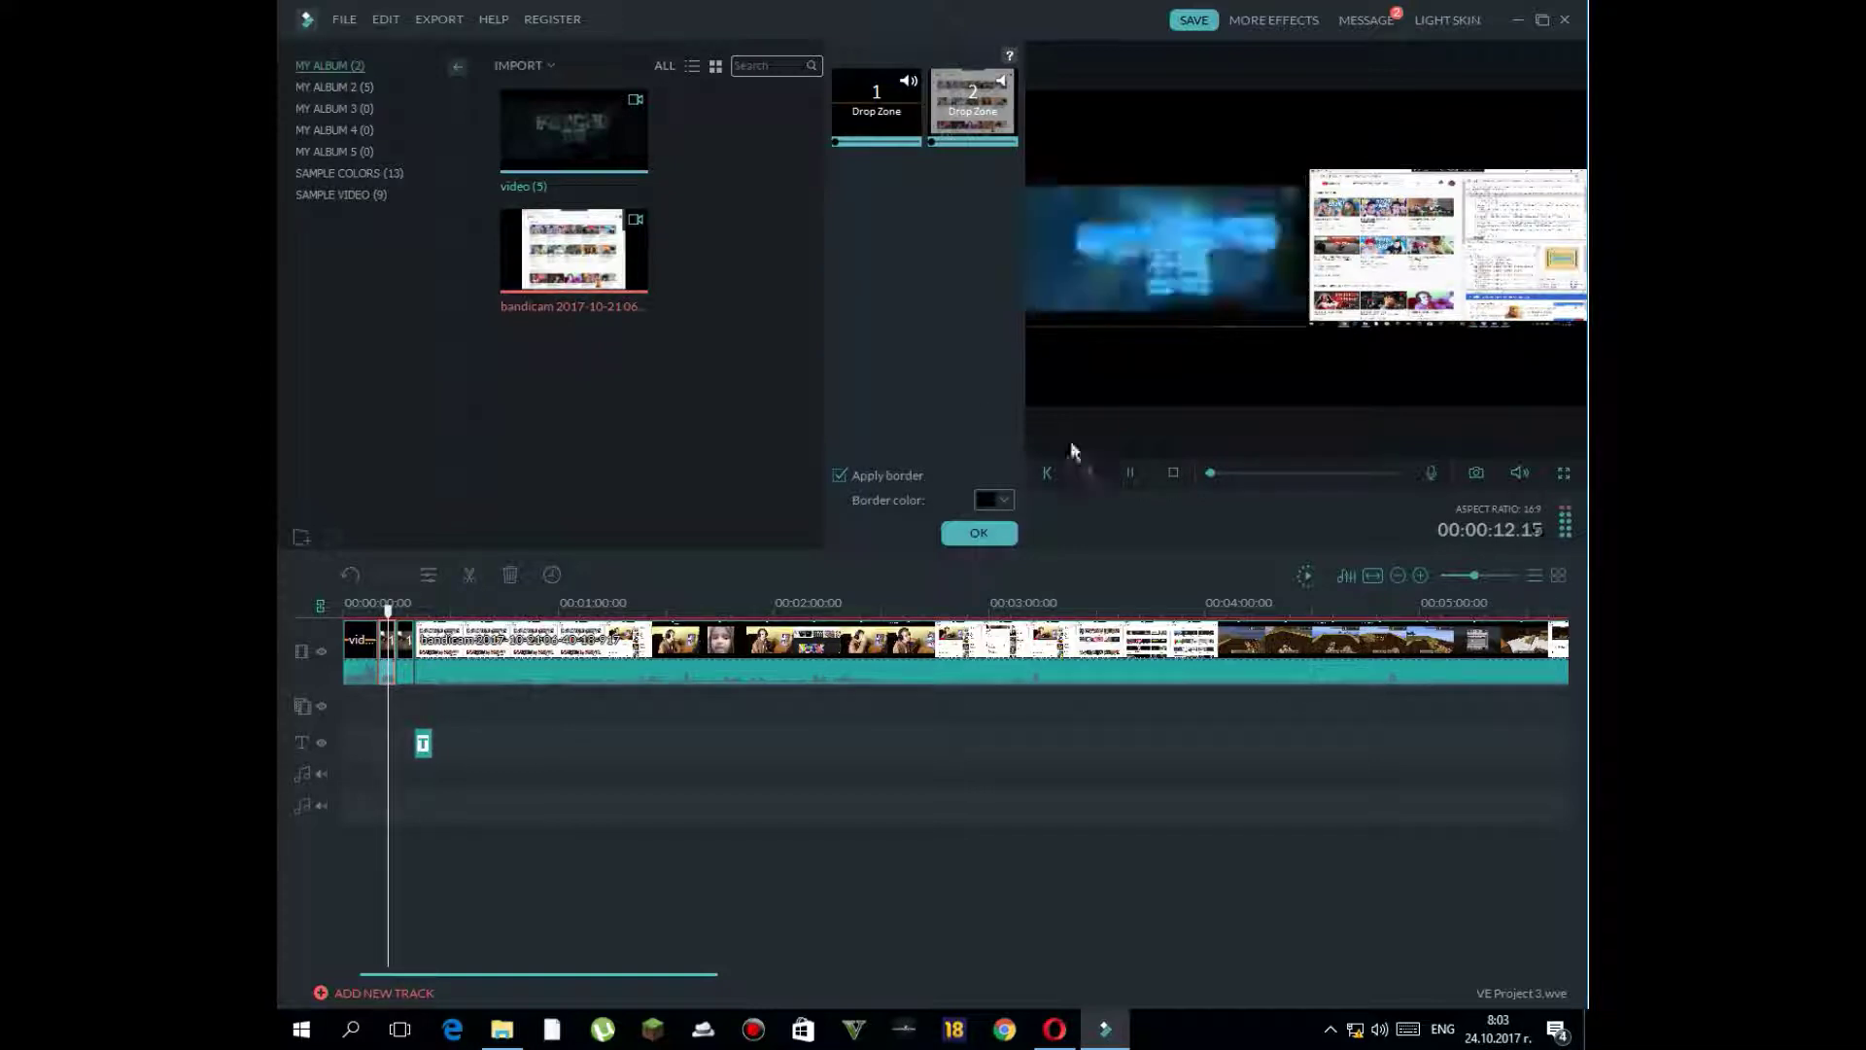
left_click(1128, 472)
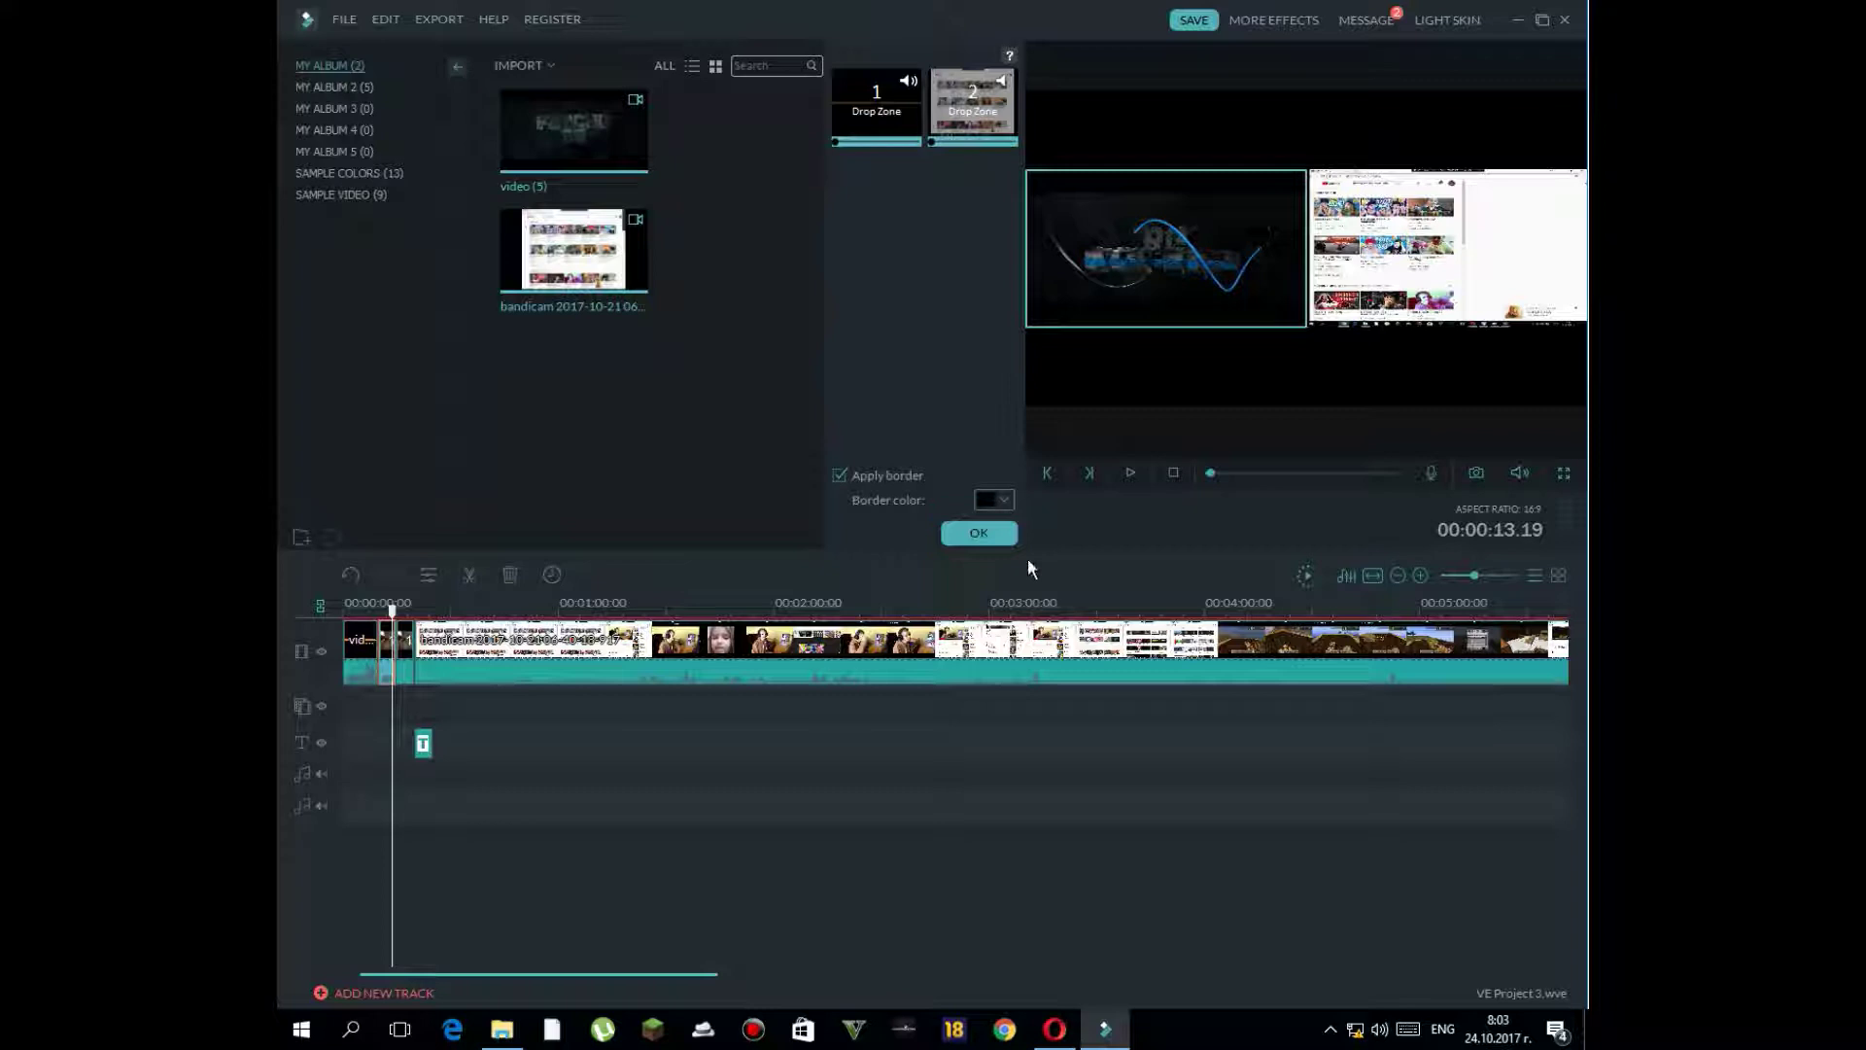
left_click(978, 533)
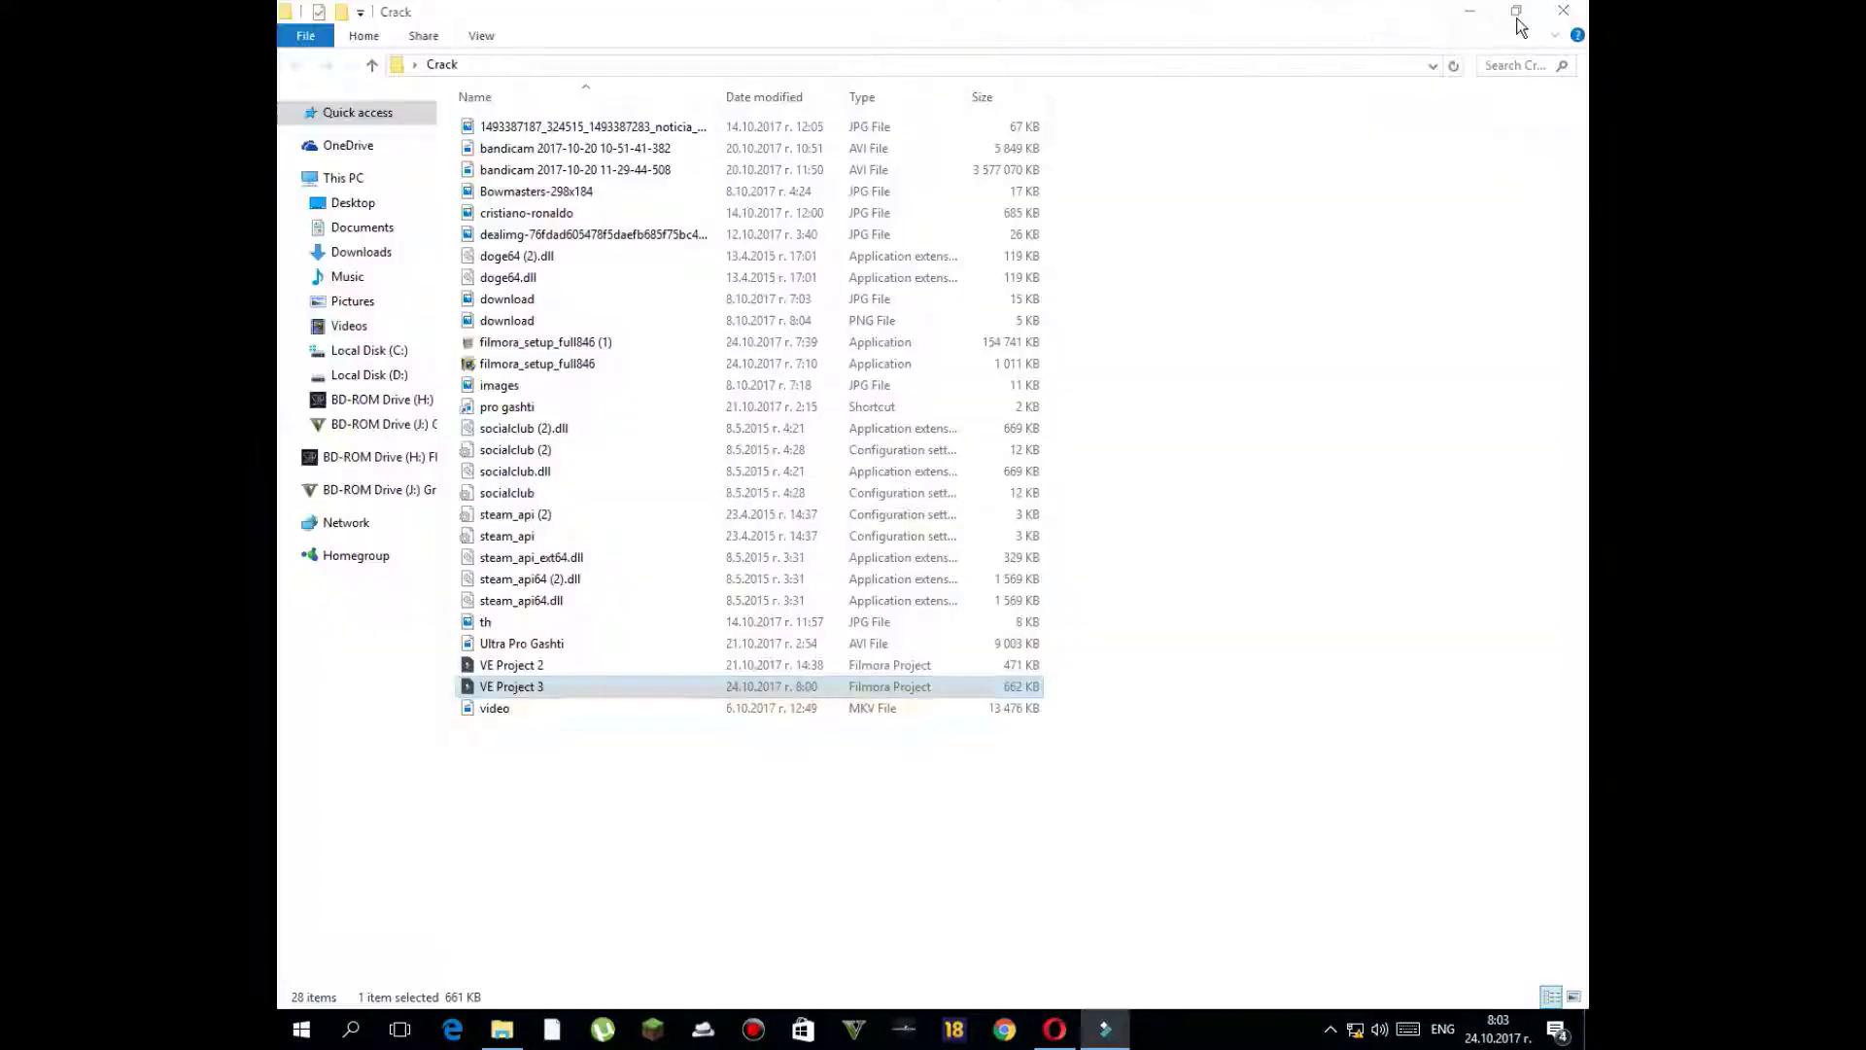
- Minimise the video editor and the Crack folder window to reach the desktop
left_click(1517, 20)
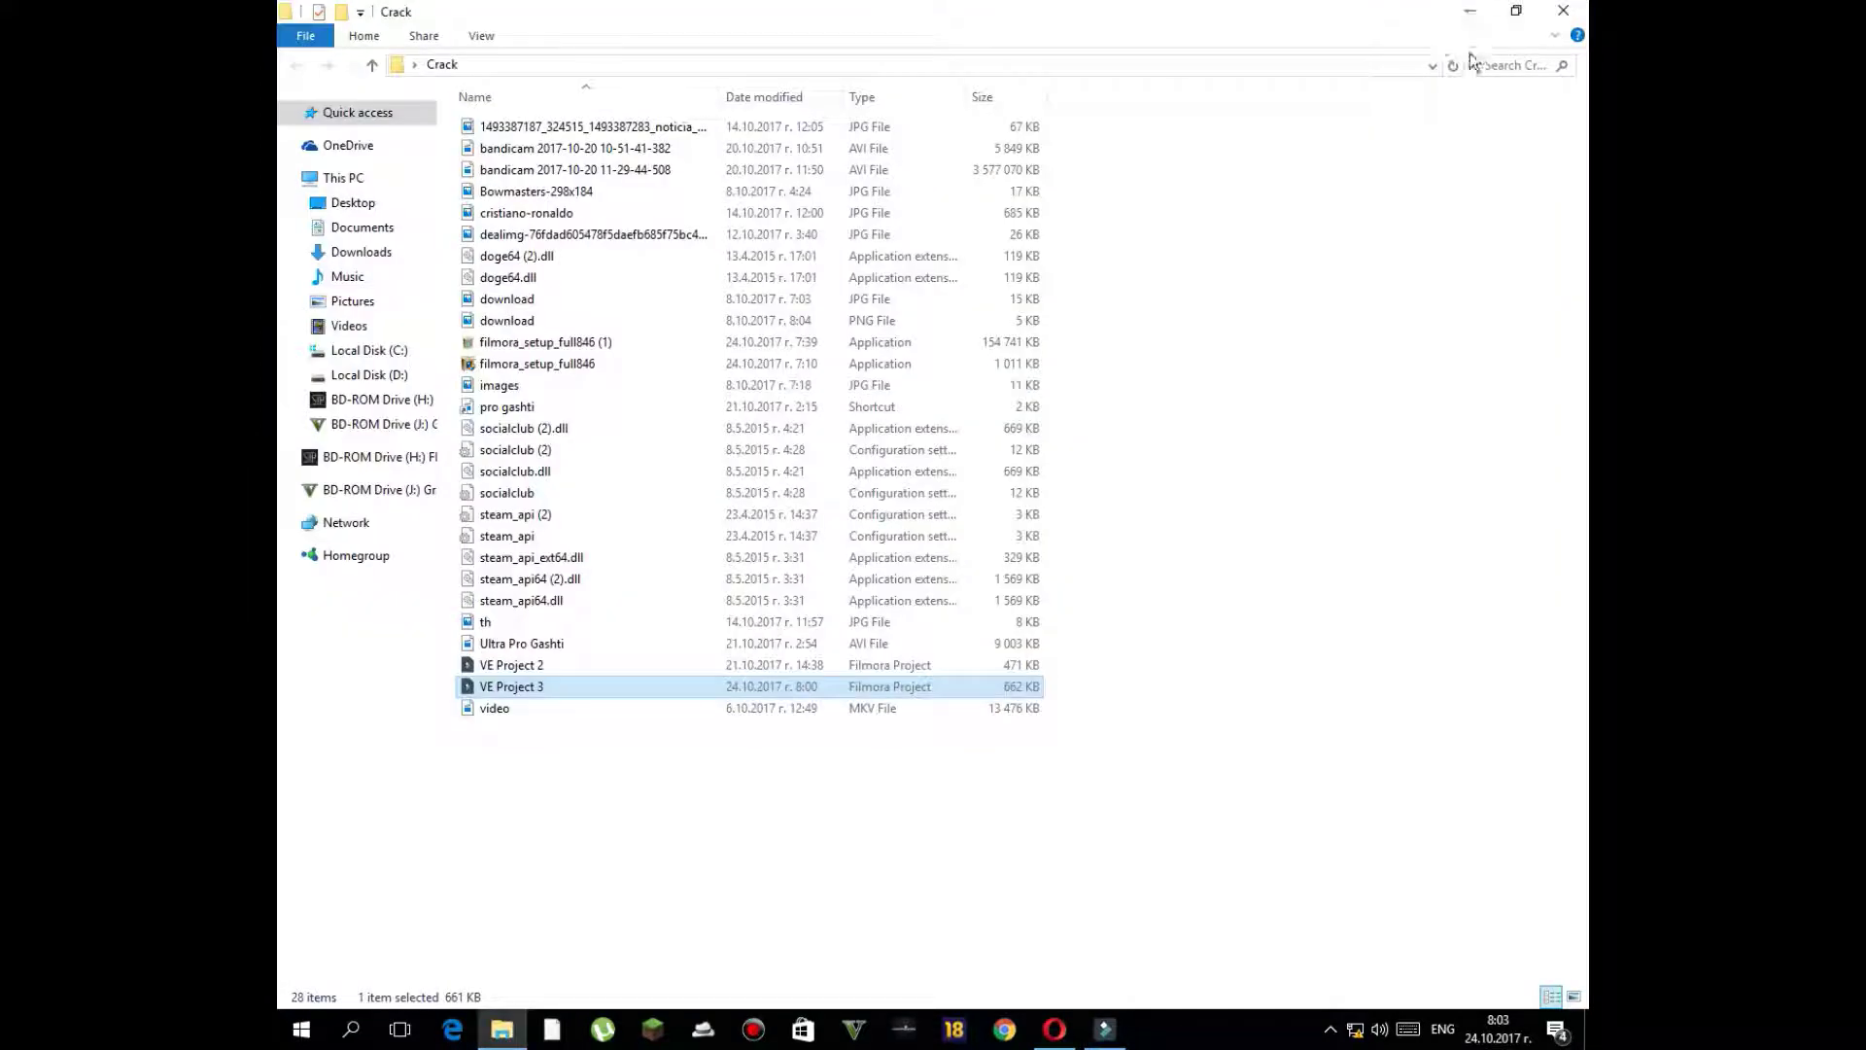
left_click(1471, 10)
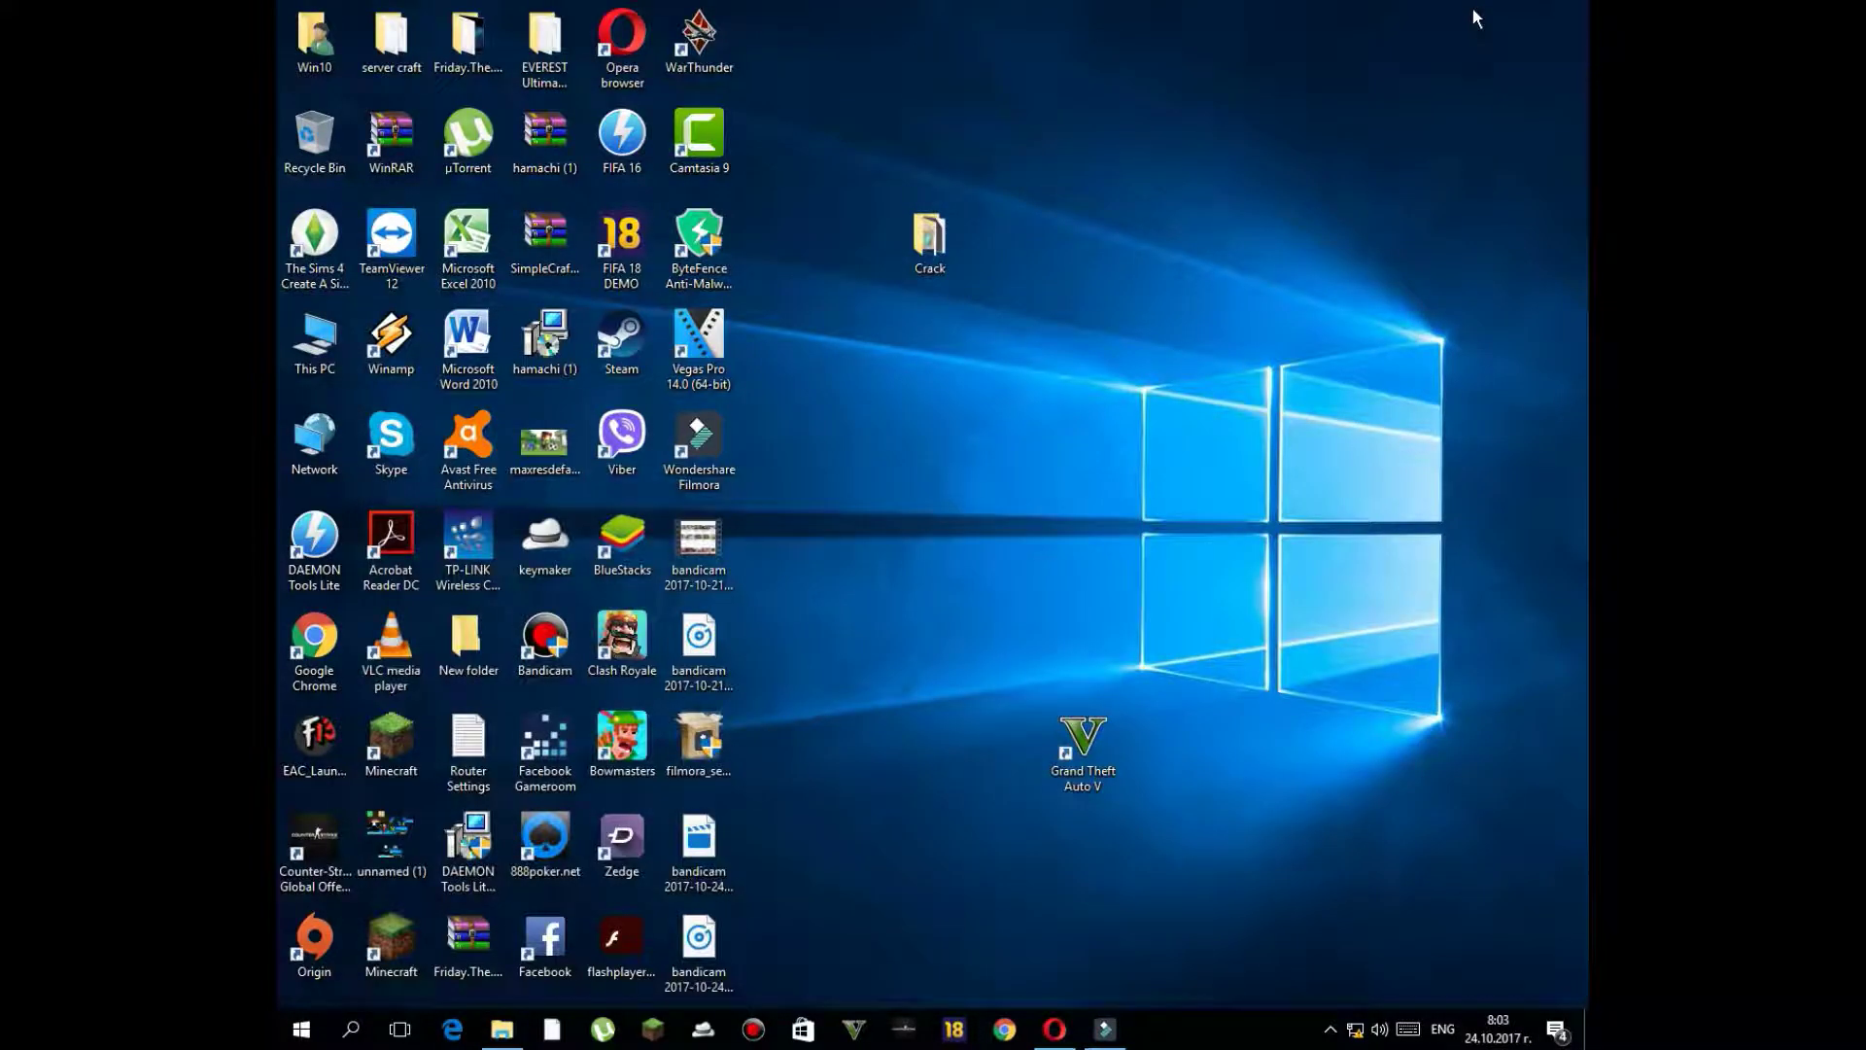